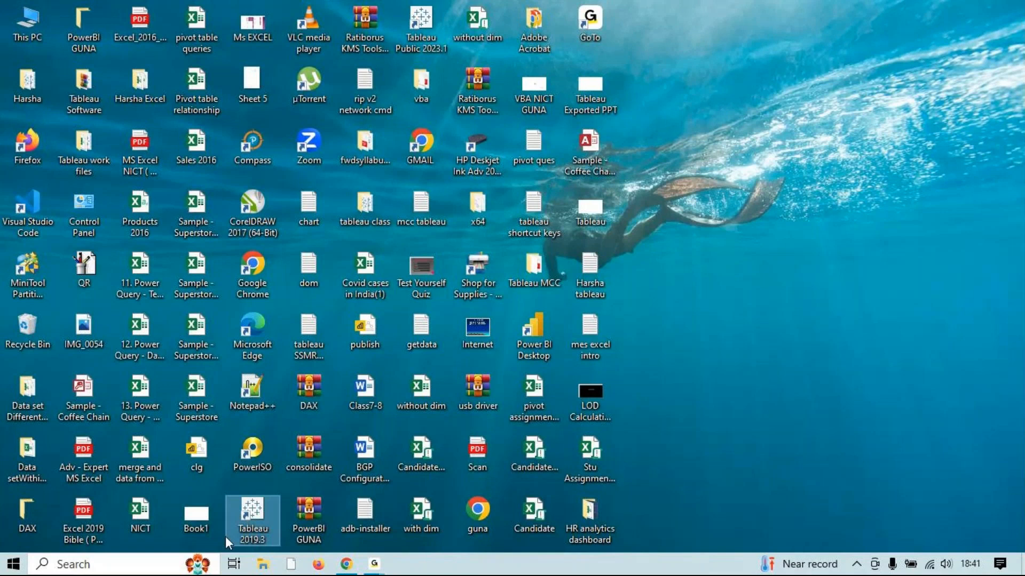
# Open Tableau 2019.3 and connect to the Microsoft Excel workbook HR Data.
pyautogui.doubleClick(226, 537)
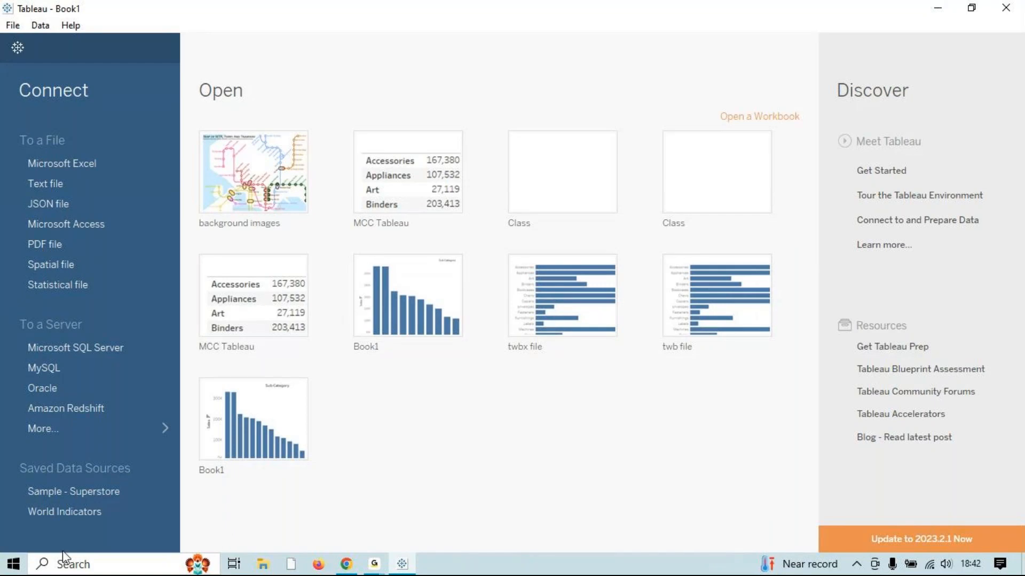
pyautogui.click(92, 165)
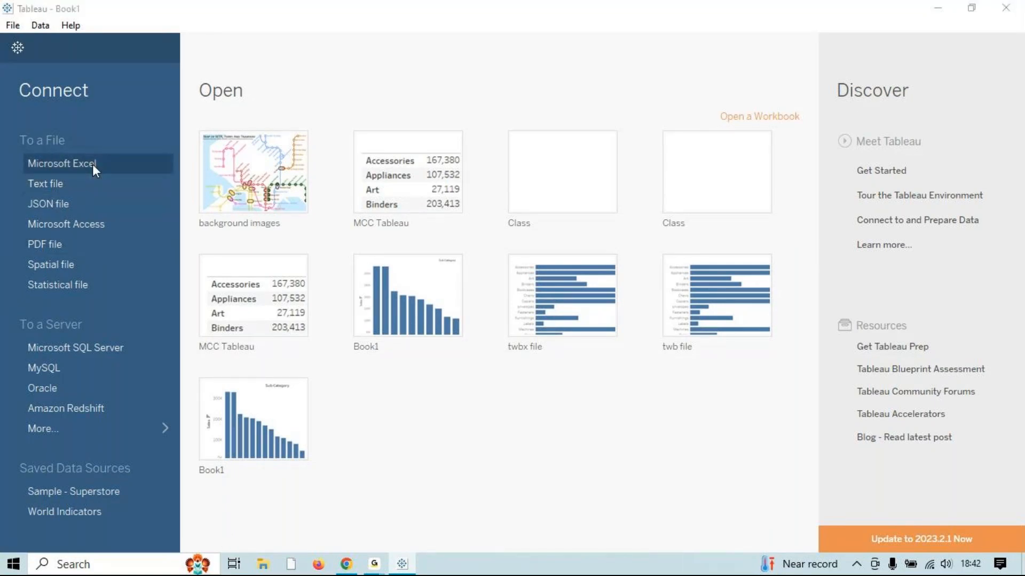
pyautogui.click(239, 130)
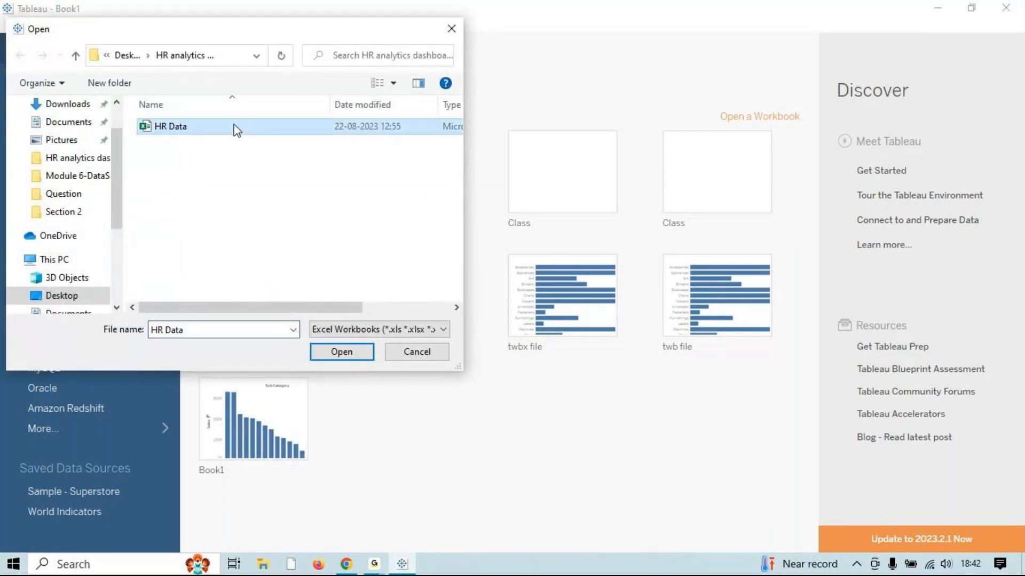
pyautogui.click(354, 359)
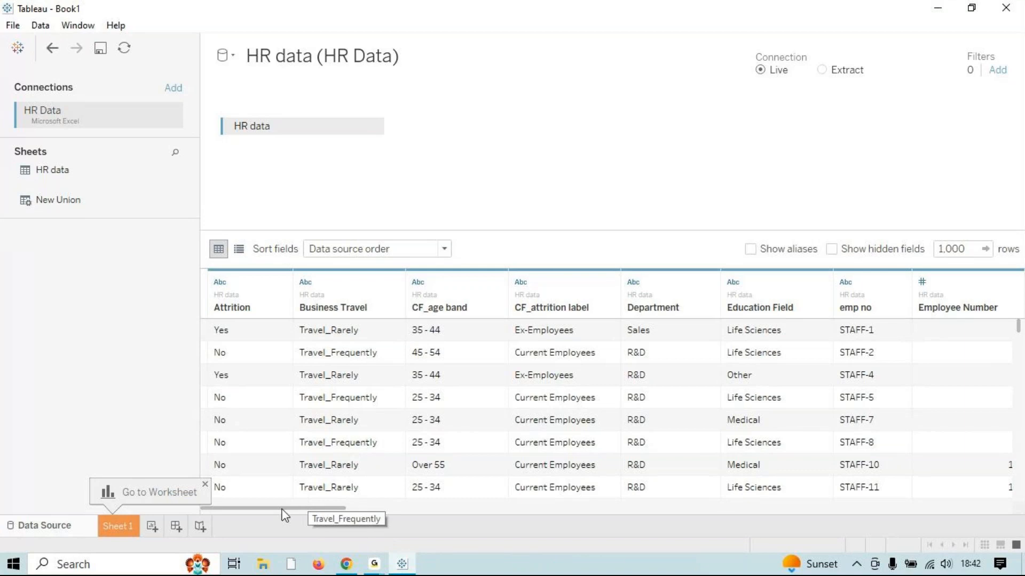
# Examine the columns of the HR data preview, from Attrition through Training Times, and the Attrition values.
pyautogui.click(206, 485)
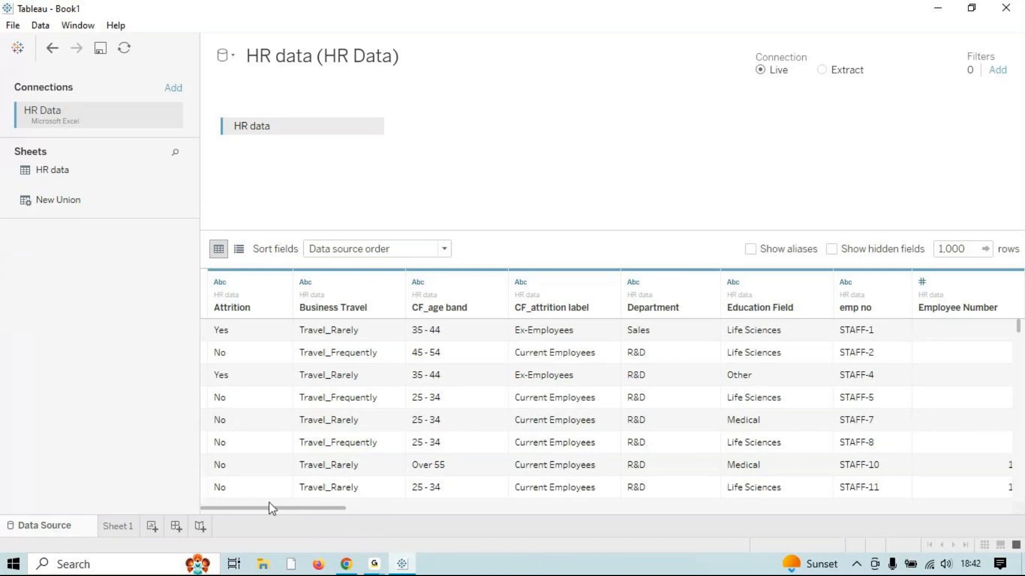
pyautogui.moveTo(267, 507); pyautogui.dragTo(386, 504)
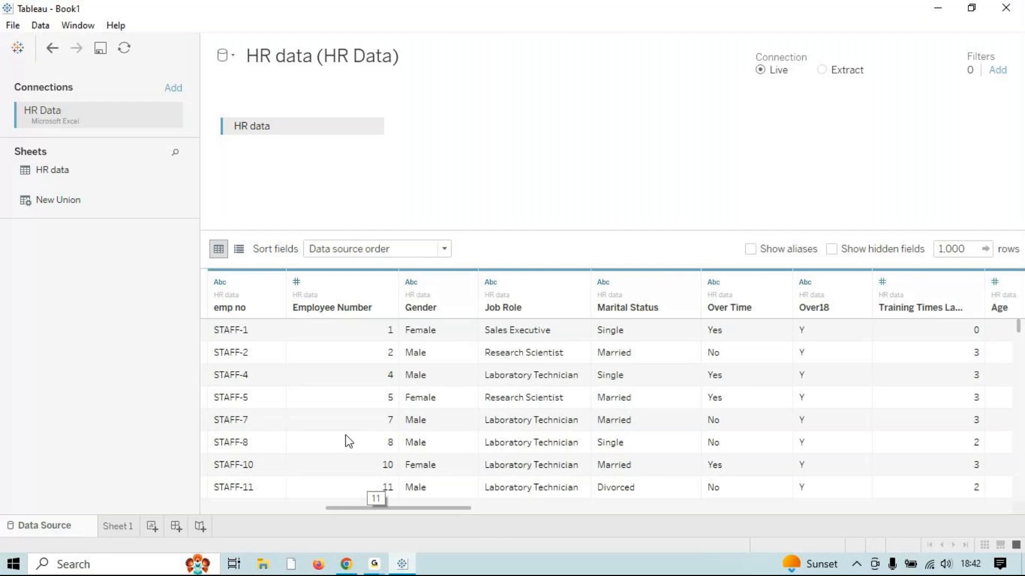
pyautogui.moveTo(421, 509); pyautogui.dragTo(256, 492)
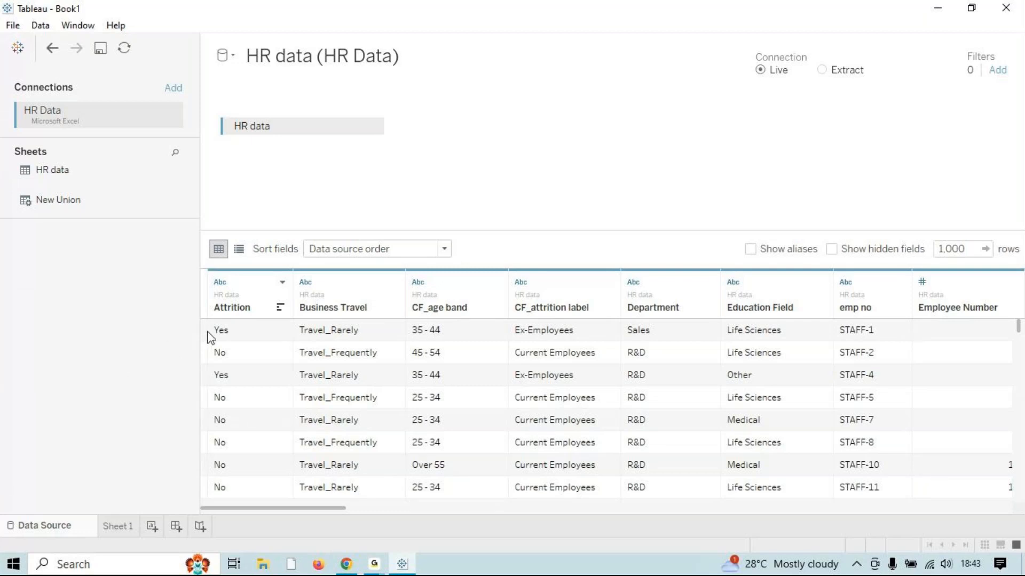
pyautogui.click(217, 332)
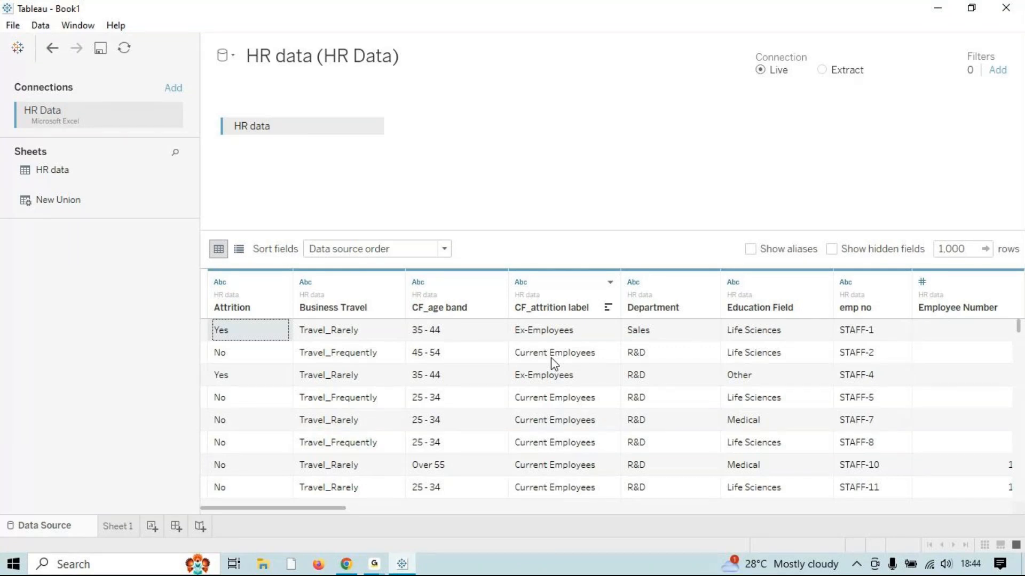
# Go to the Sheet 1 worksheet and rename it as KPI.
pyautogui.click(121, 522)
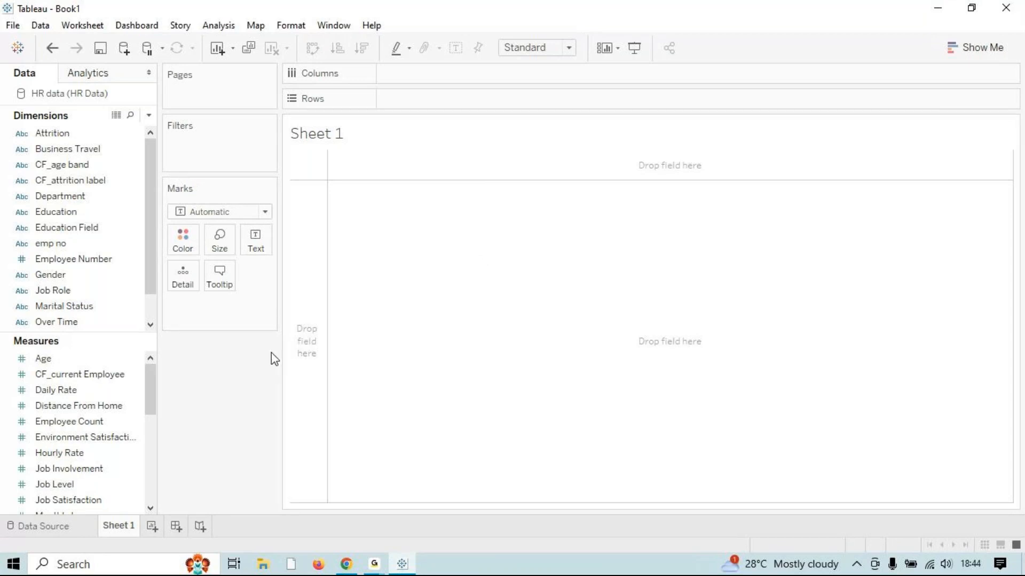
pyautogui.rightClick(118, 526)
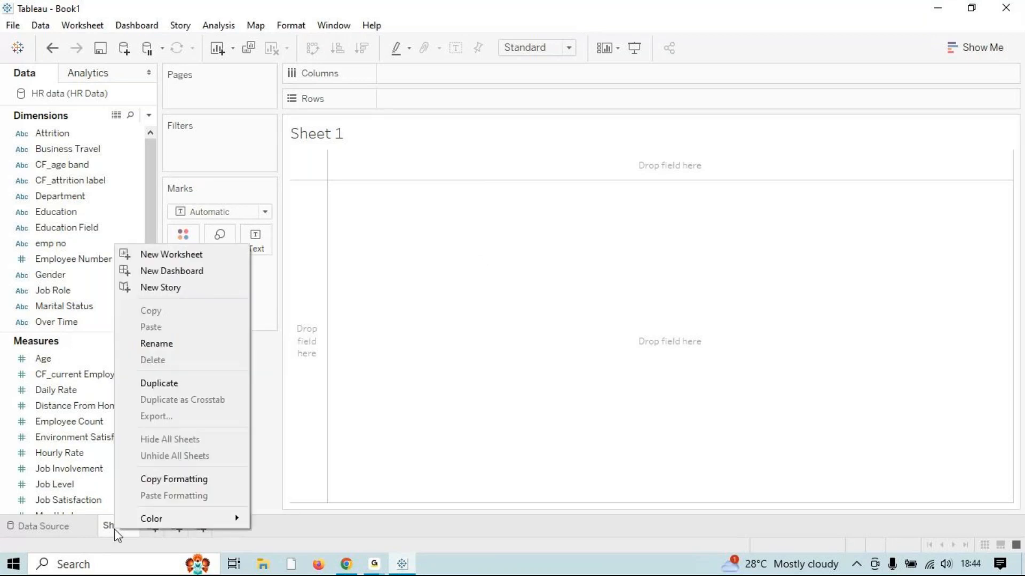
pyautogui.click(187, 352)
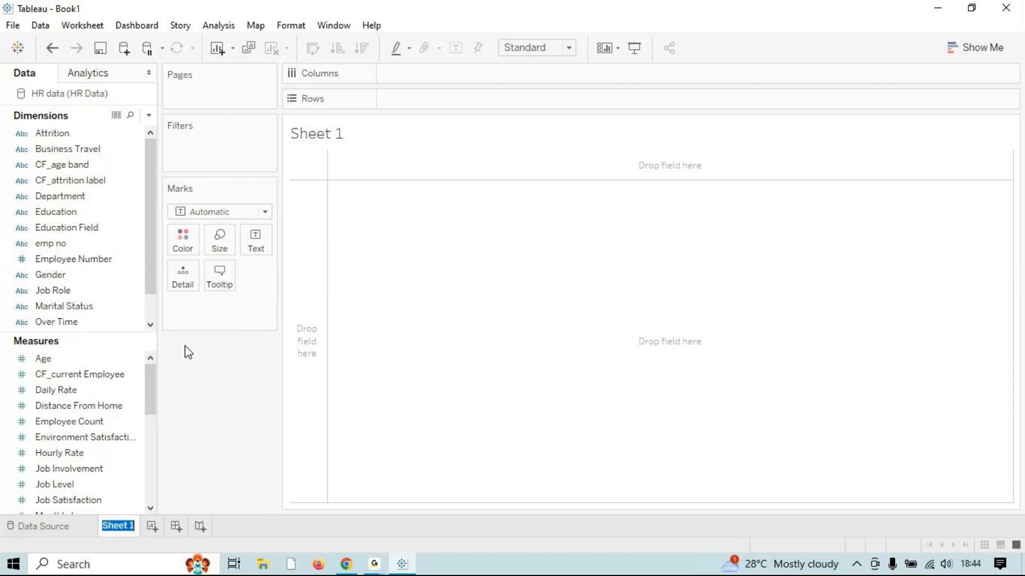
pyautogui.write('K')
pyautogui.press('BackSpace')
pyautogui.write('I')
pyautogui.press('Return')
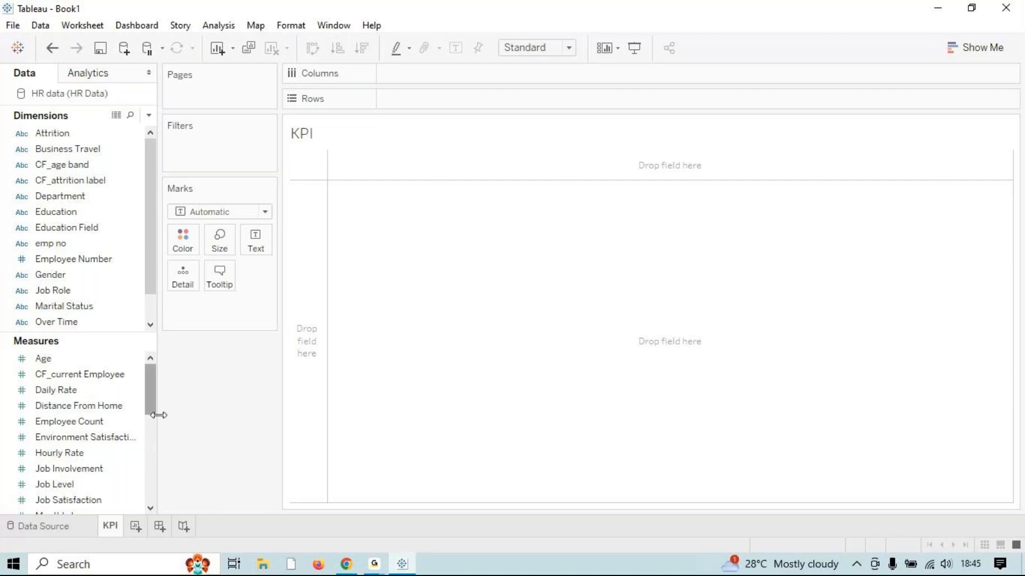
# Add the Employee Count measure to the KPI worksheet and display it as a text table.
pyautogui.moveTo(388, 562)
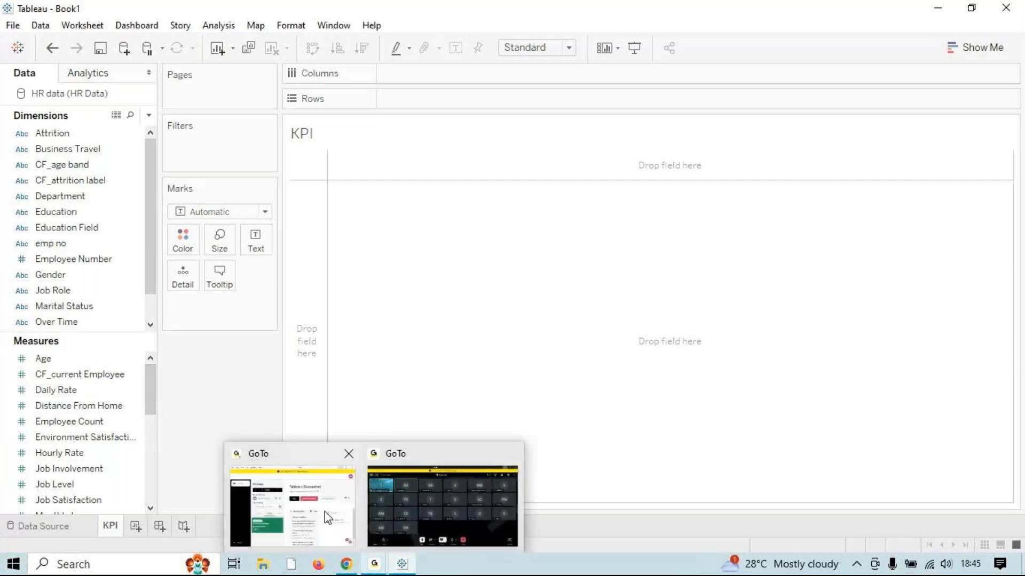
pyautogui.click(94, 425)
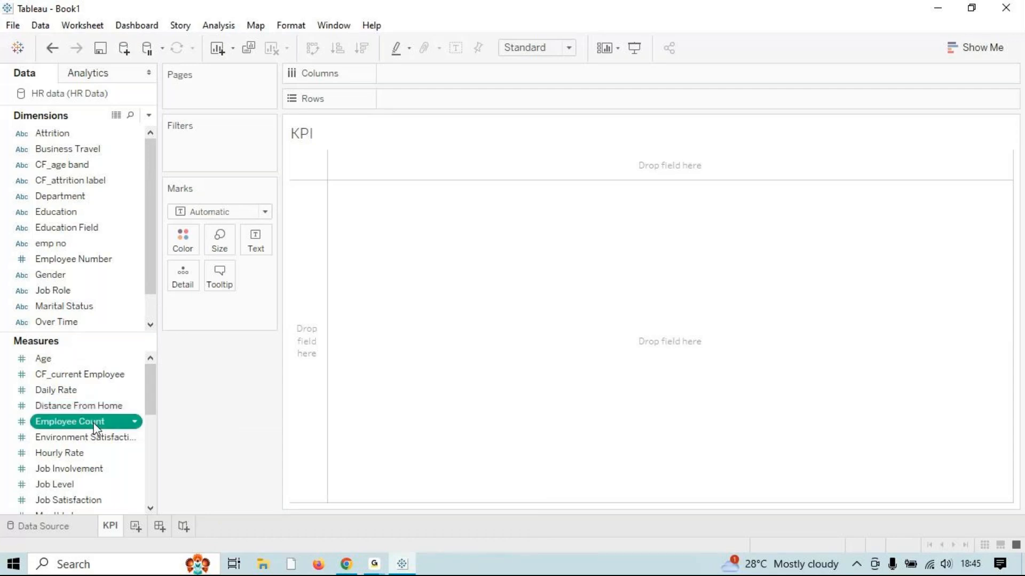
pyautogui.doubleClick(95, 425)
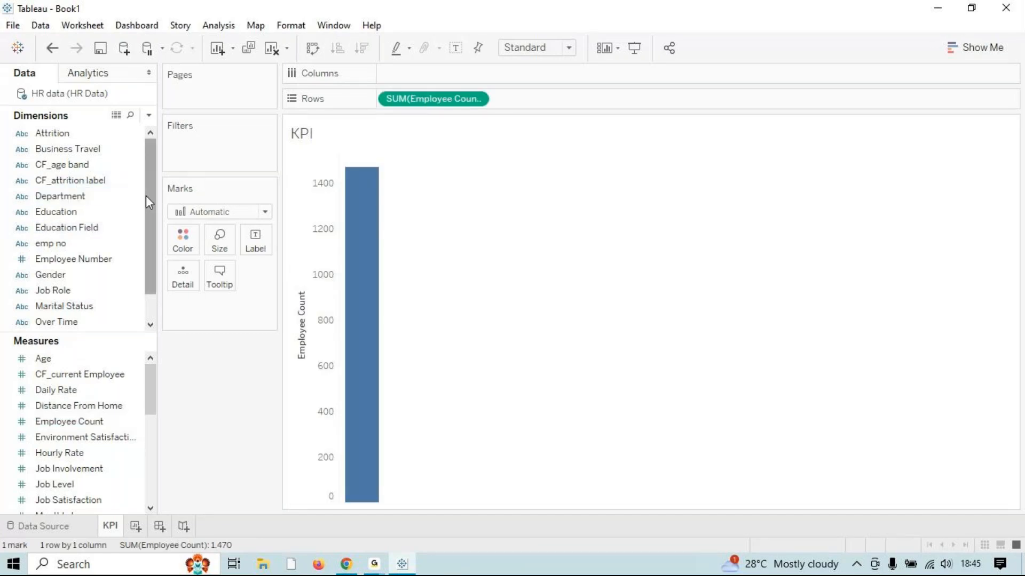
pyautogui.moveTo(148, 195); pyautogui.dragTo(196, 177)
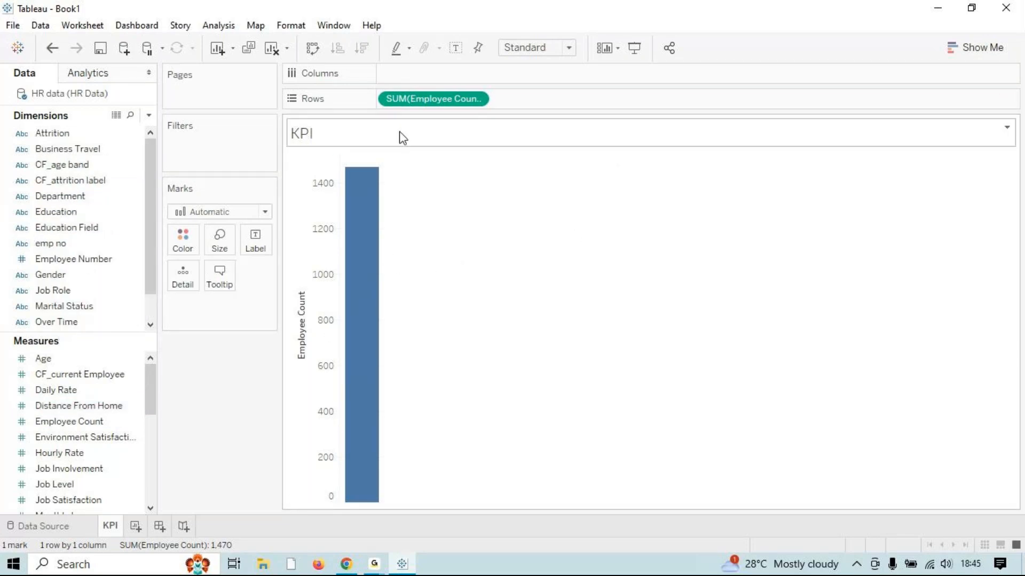
pyautogui.click(993, 49)
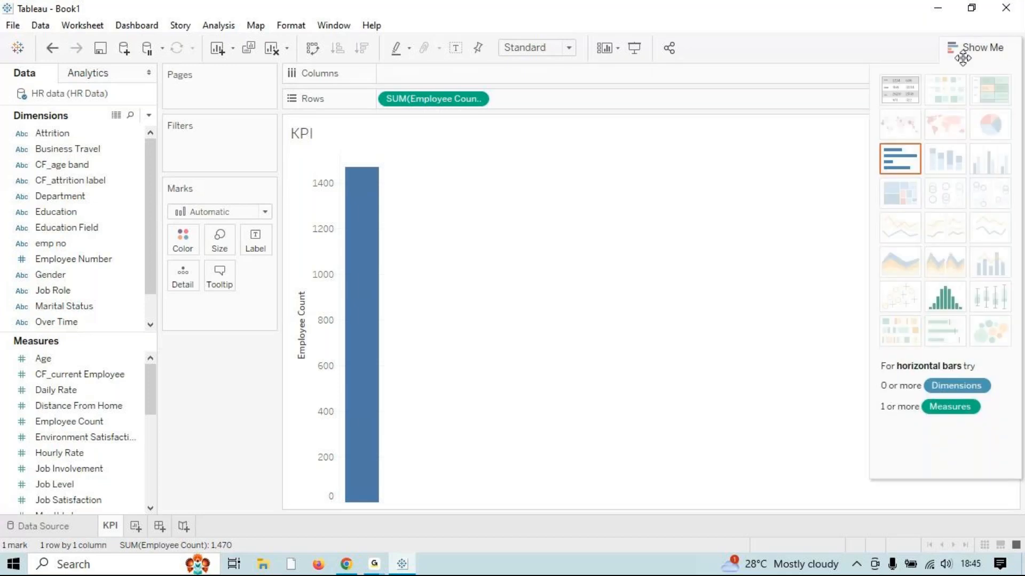
pyautogui.click(907, 88)
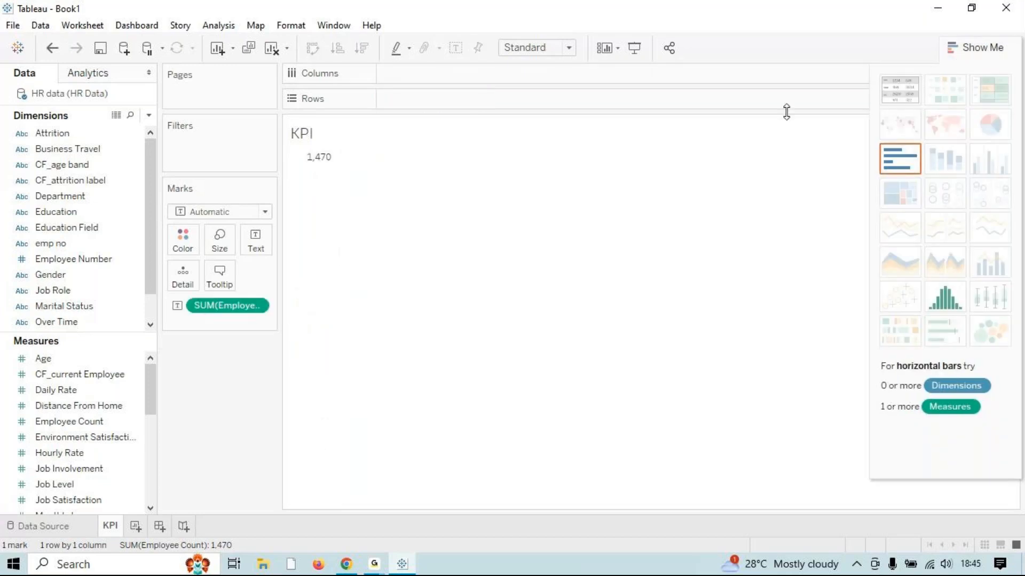
pyautogui.moveTo(302, 136); pyautogui.dragTo(283, 151)
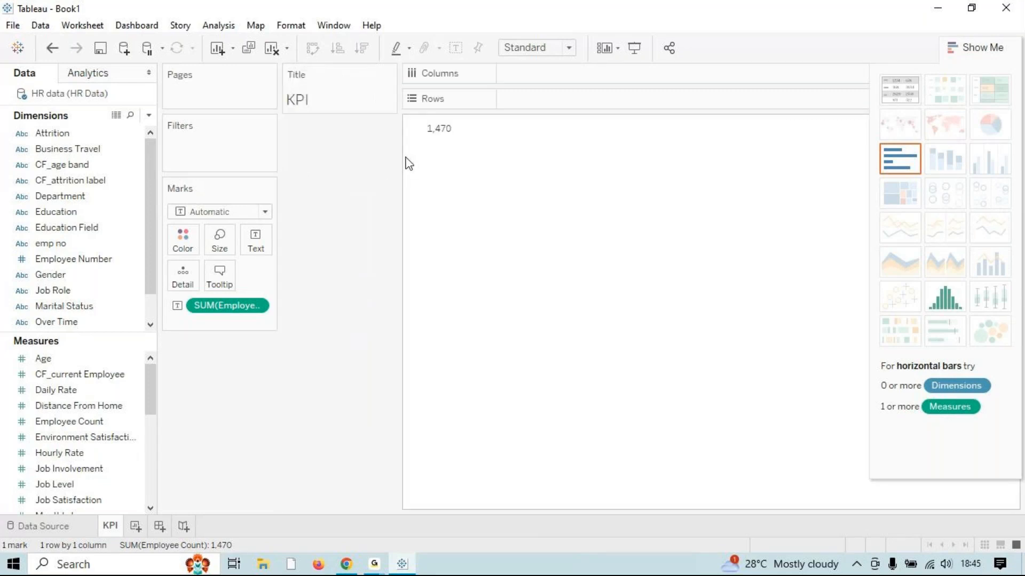
pyautogui.hotkey('ctrl', 'z')
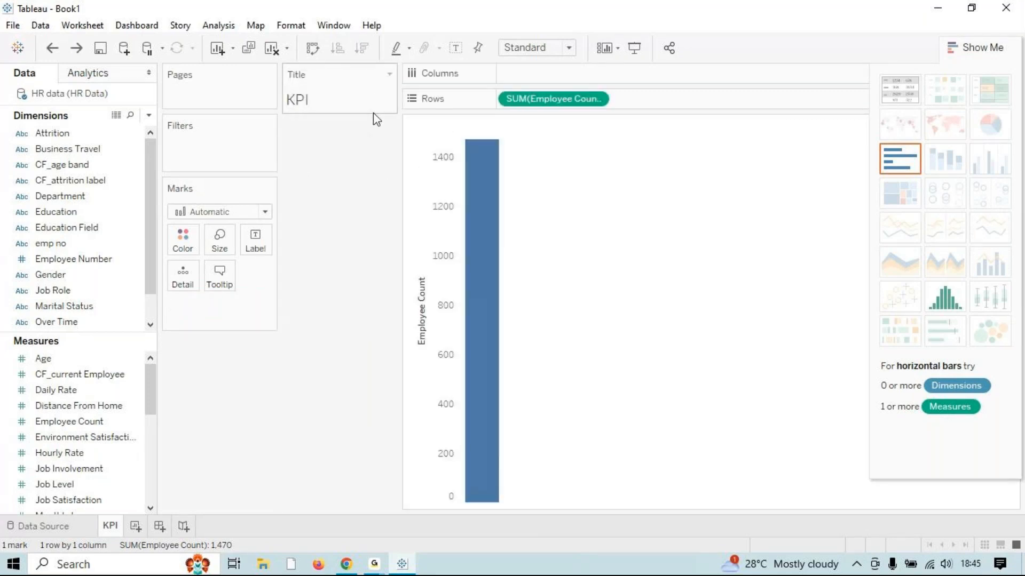
pyautogui.moveTo(396, 90); pyautogui.dragTo(350, 122)
pyautogui.click(389, 75)
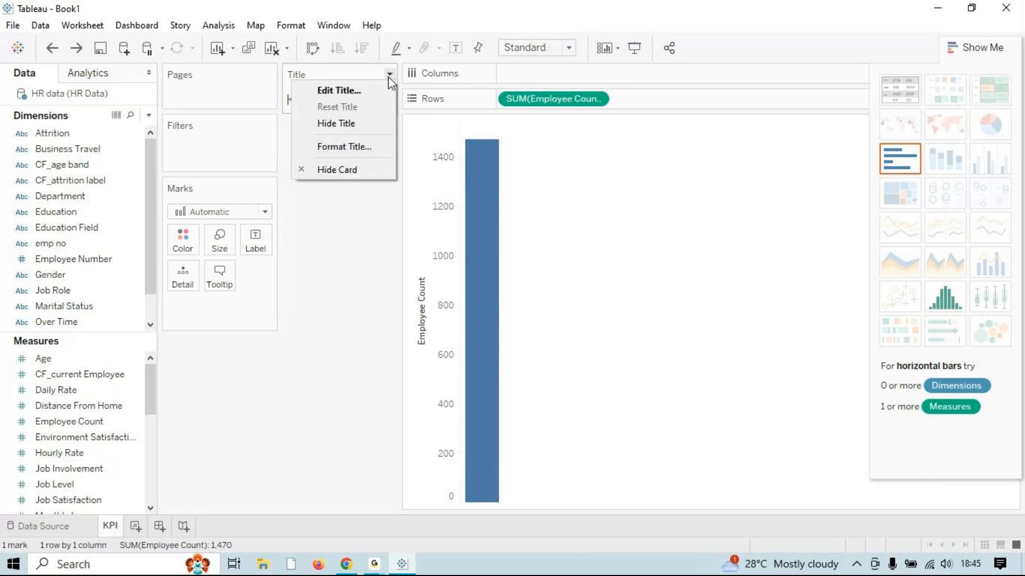
pyautogui.click(363, 124)
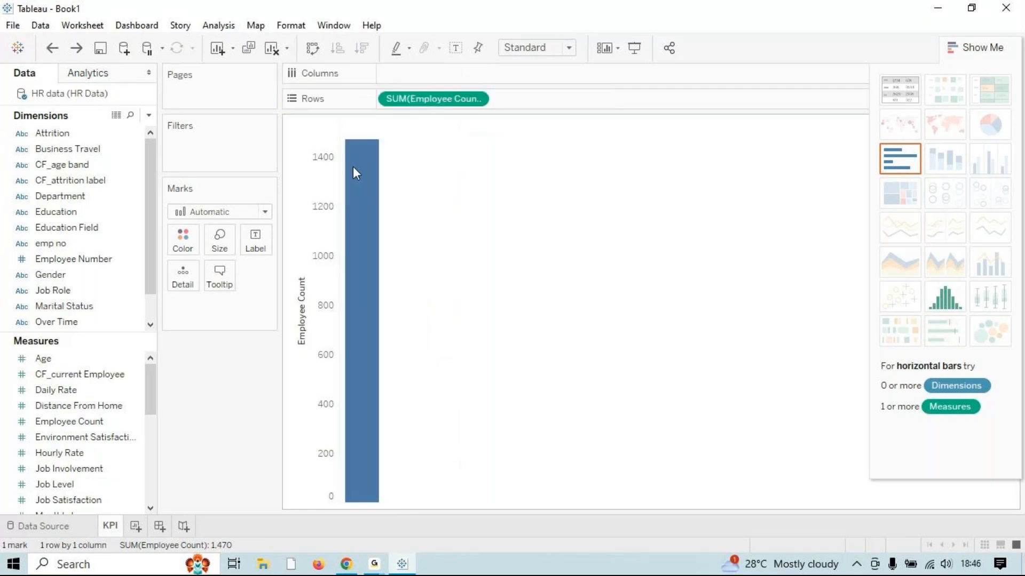
pyautogui.moveTo(375, 187)
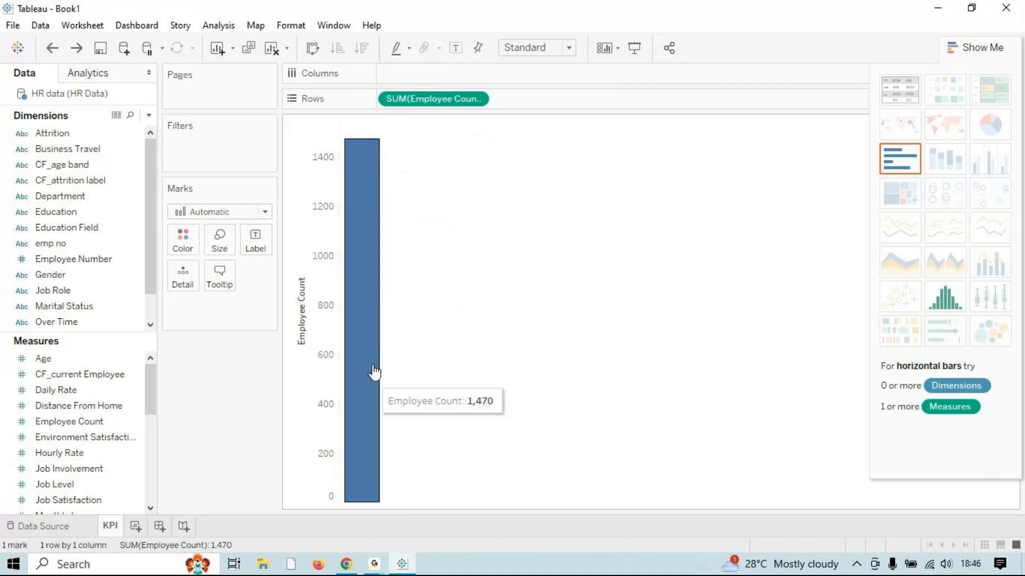
pyautogui.rightClick(493, 186)
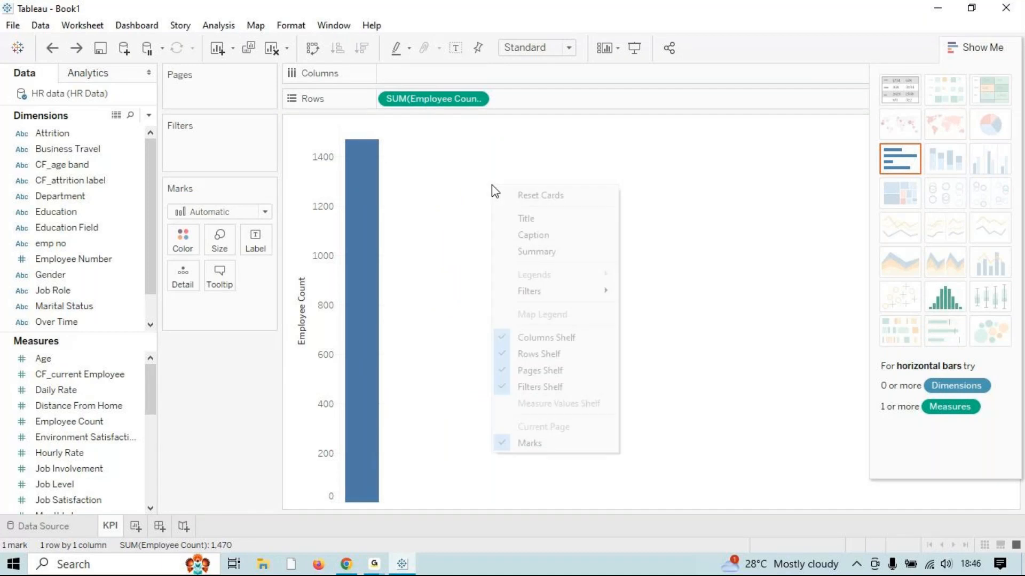
pyautogui.click(553, 195)
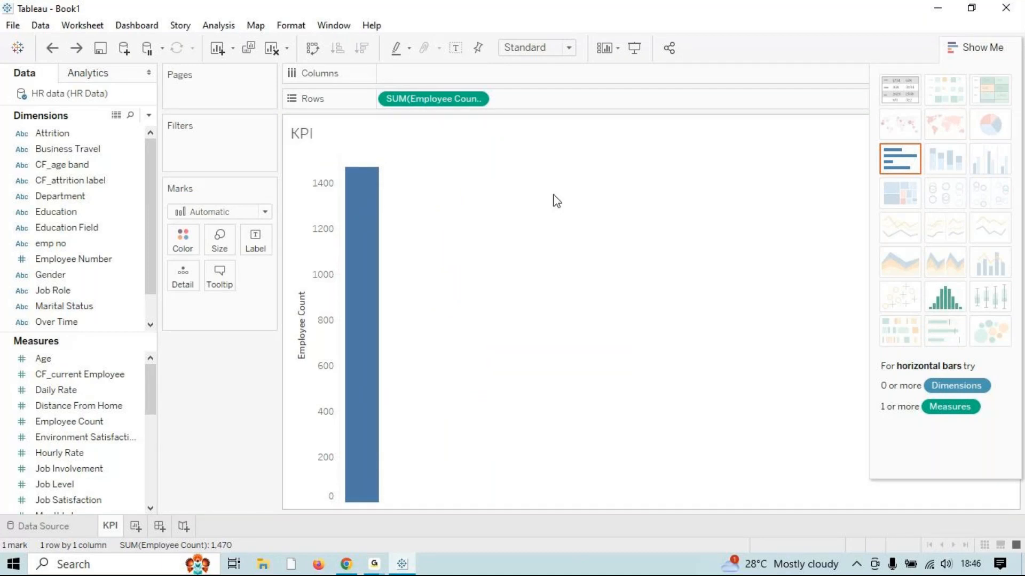
# Convert the Employee Count bar chart to a text table showing the total.
pyautogui.click(900, 90)
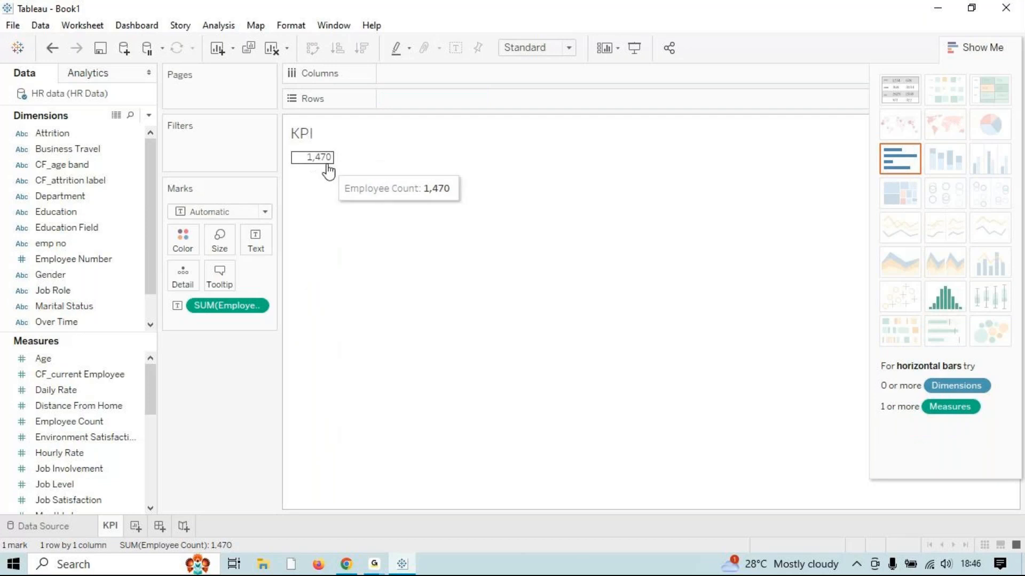
pyautogui.click(301, 162)
pyautogui.click(380, 323)
pyautogui.hotkey('alt', 'Tab')
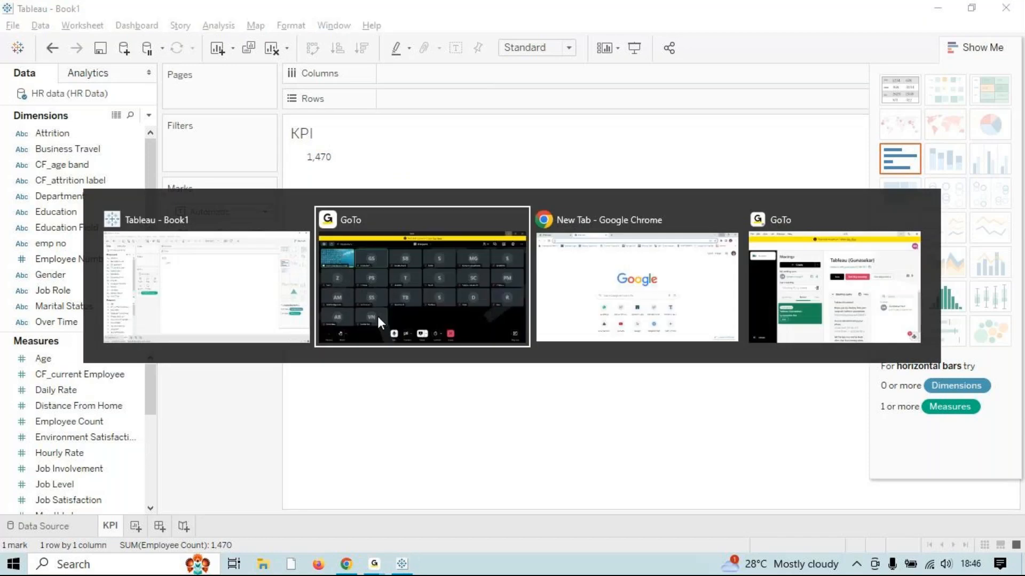
pyautogui.hotkey('alt', 'Tab')
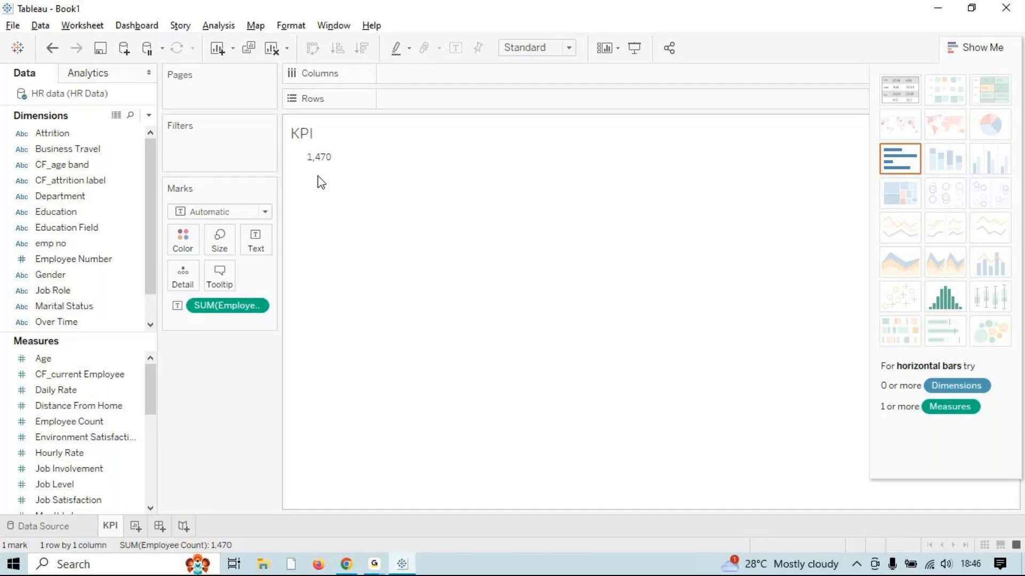
# Break the employee count down by Attrition in rows and highlight the No and Yes members.
pyautogui.moveTo(156, 388); pyautogui.dragTo(151, 363)
pyautogui.moveTo(151, 269); pyautogui.dragTo(62, 121)
pyautogui.click(59, 133)
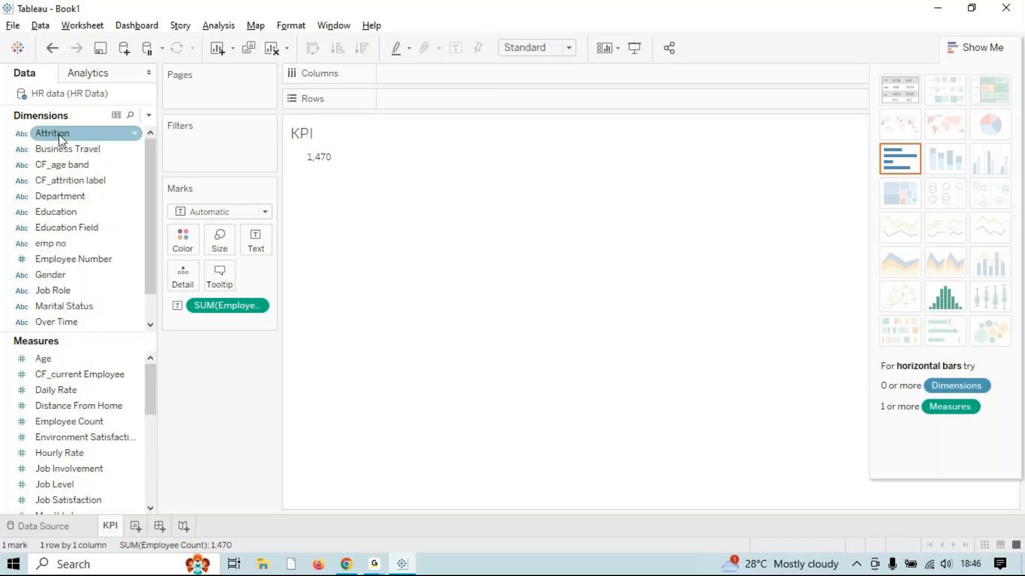
pyautogui.doubleClick(59, 134)
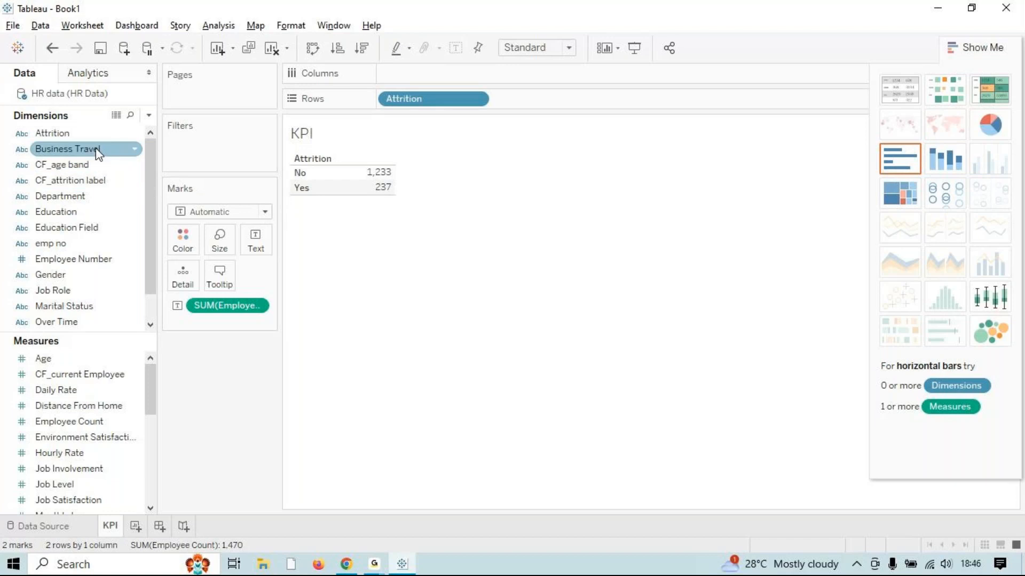
pyautogui.click(318, 175)
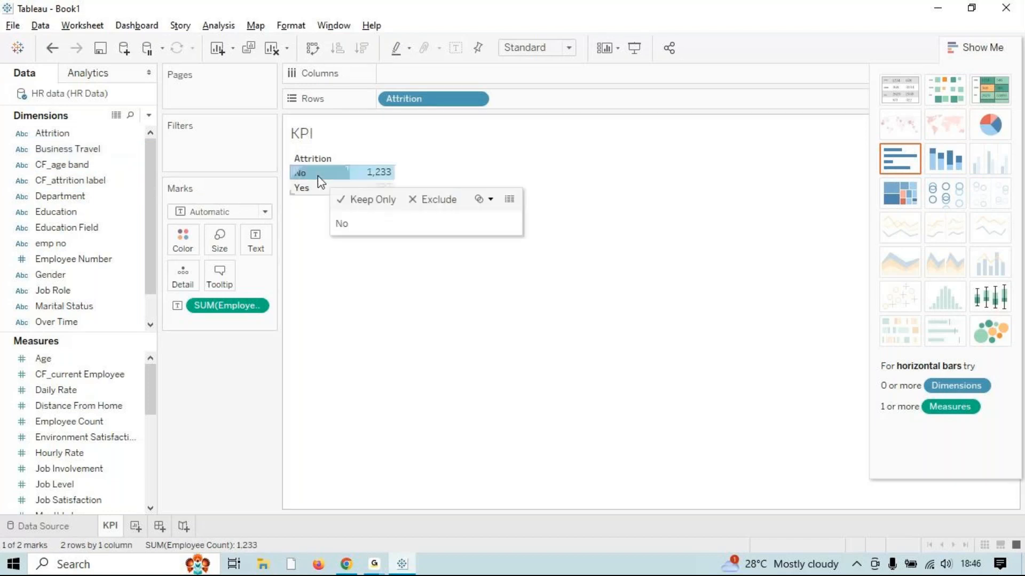
pyautogui.click(336, 205)
pyautogui.click(314, 190)
pyautogui.click(450, 324)
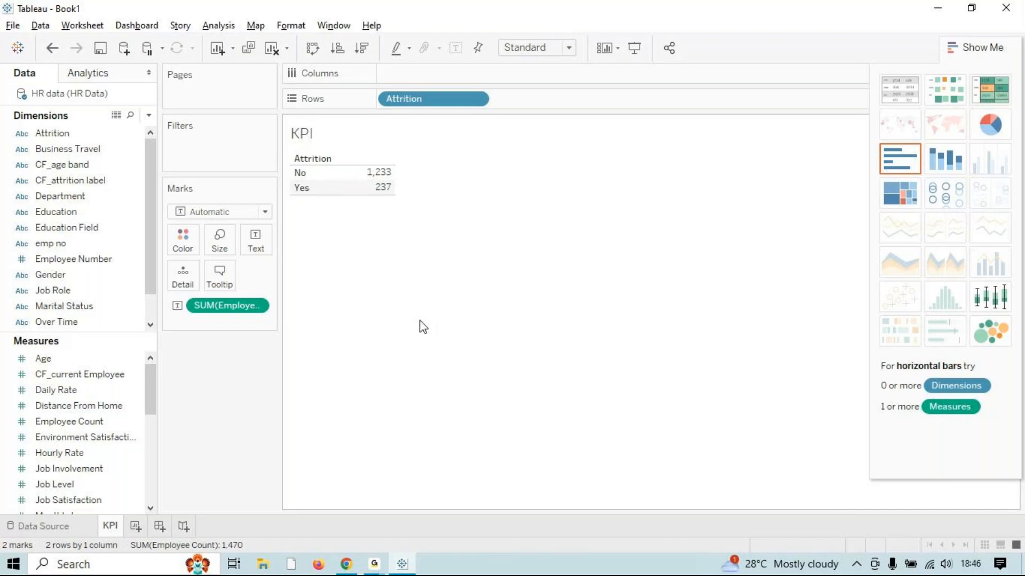
# Clear the KPI worksheet of all its fields.
pyautogui.click(314, 51)
pyautogui.click(316, 52)
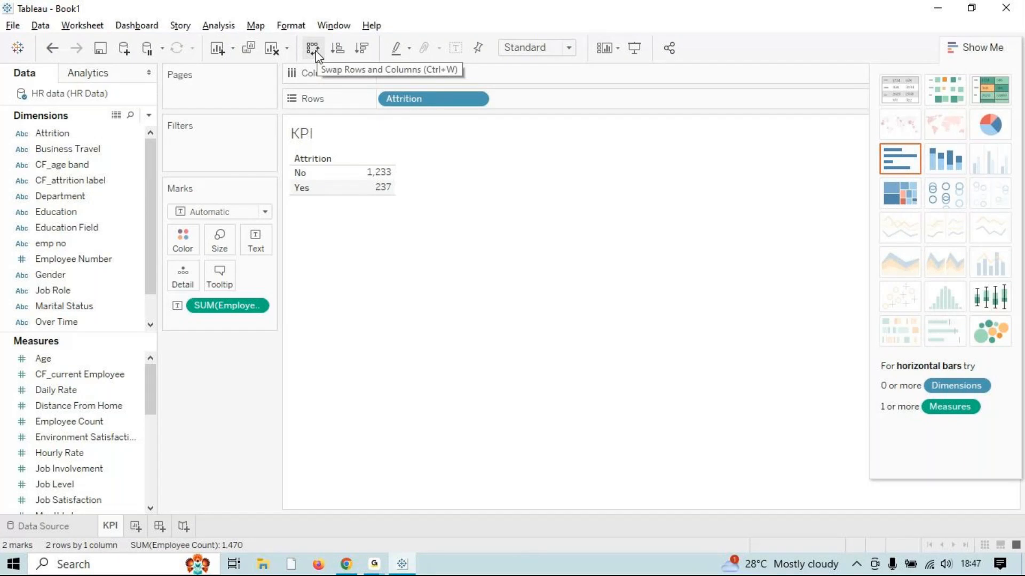
pyautogui.click(272, 49)
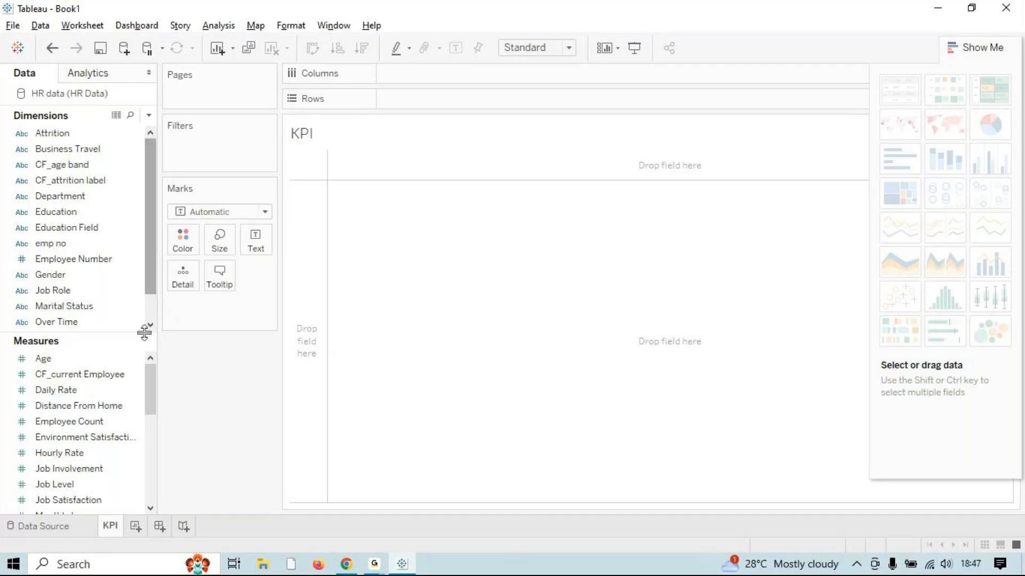
pyautogui.moveTo(150, 403); pyautogui.dragTo(150, 332)
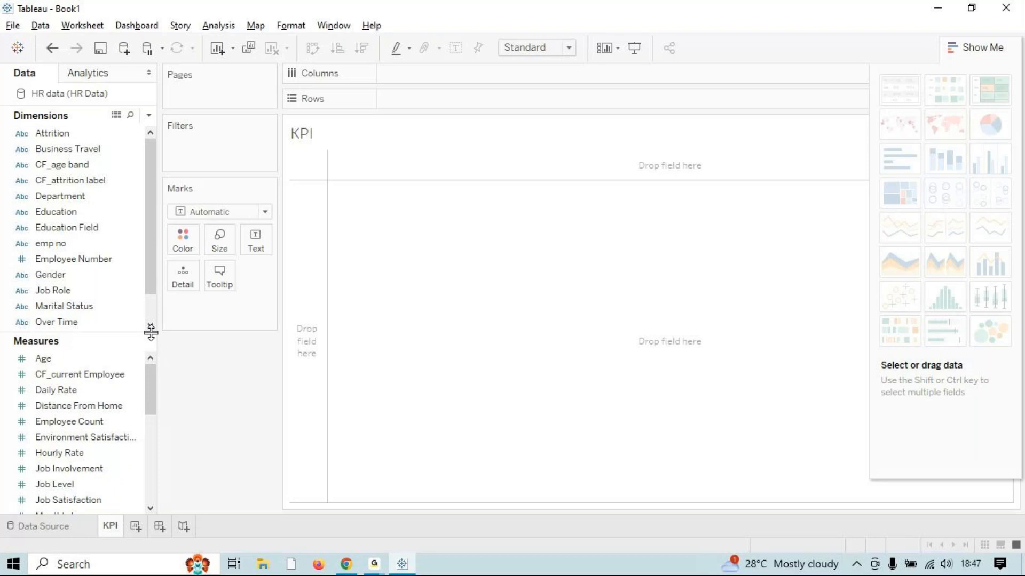
# Start a new calculated field and name it Attrition Count.
pyautogui.moveTo(153, 286); pyautogui.dragTo(152, 324)
pyautogui.moveTo(153, 400); pyautogui.dragTo(145, 349)
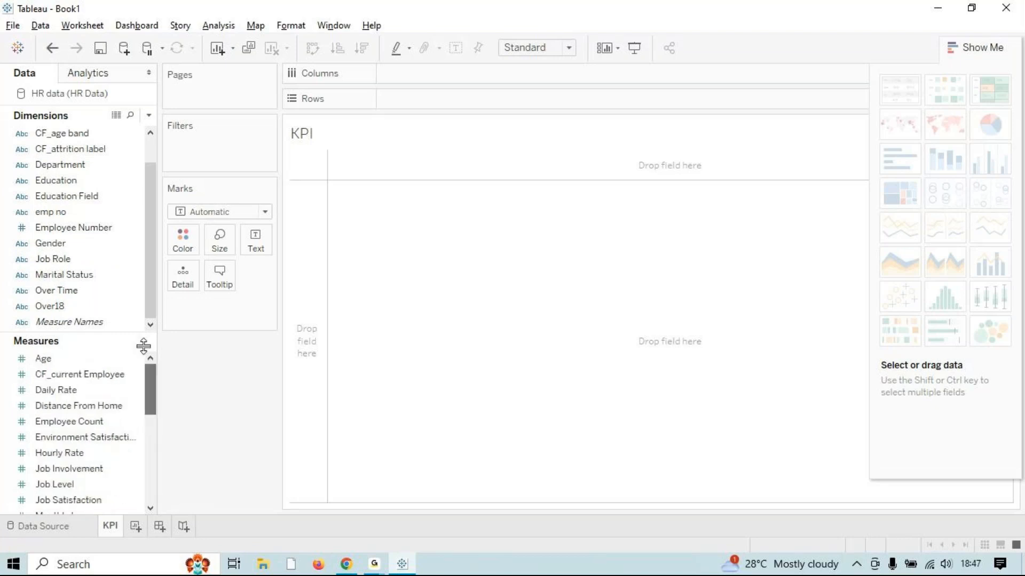
pyautogui.click(217, 25)
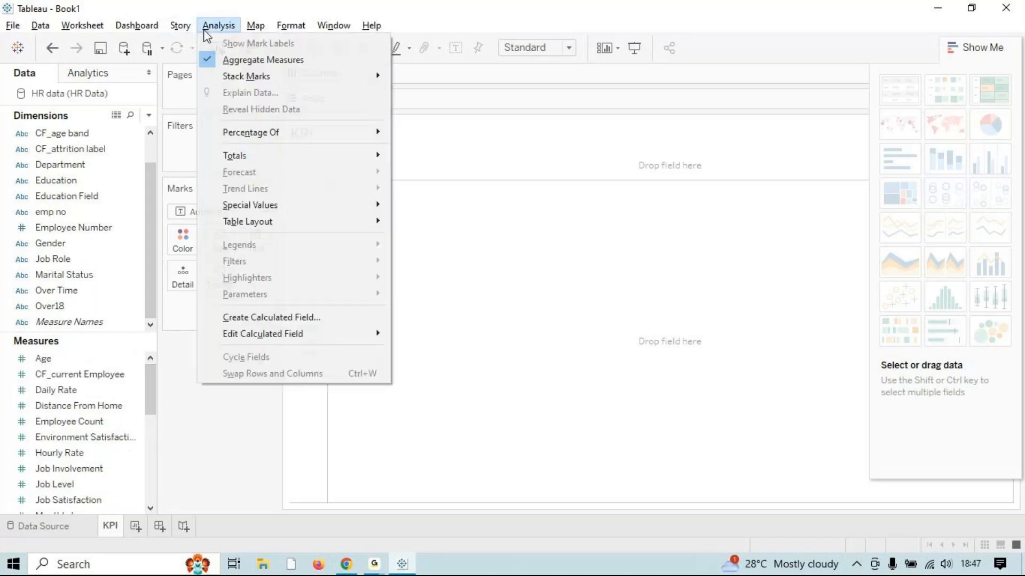
pyautogui.click(273, 318)
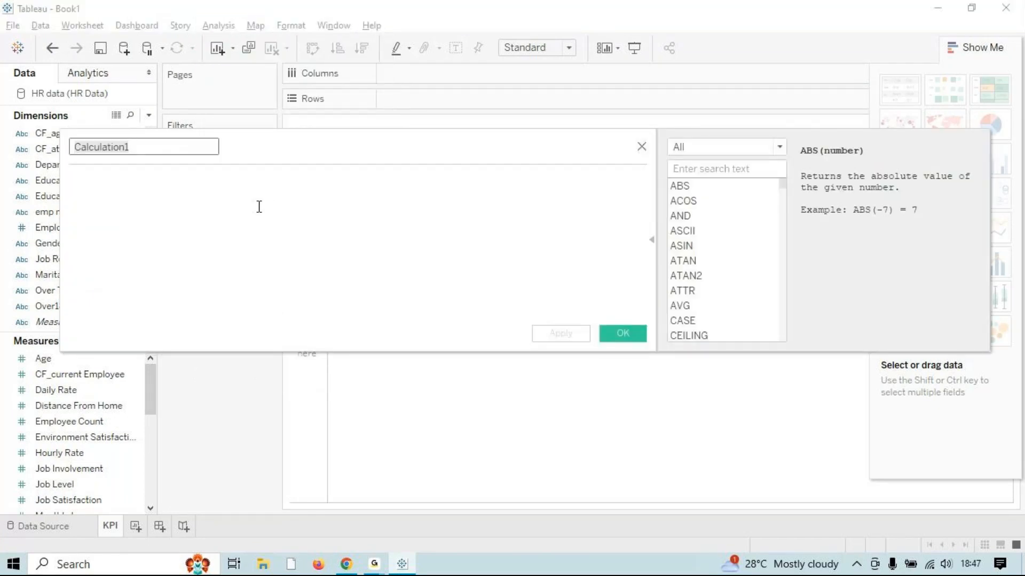
pyautogui.write('Attrition')
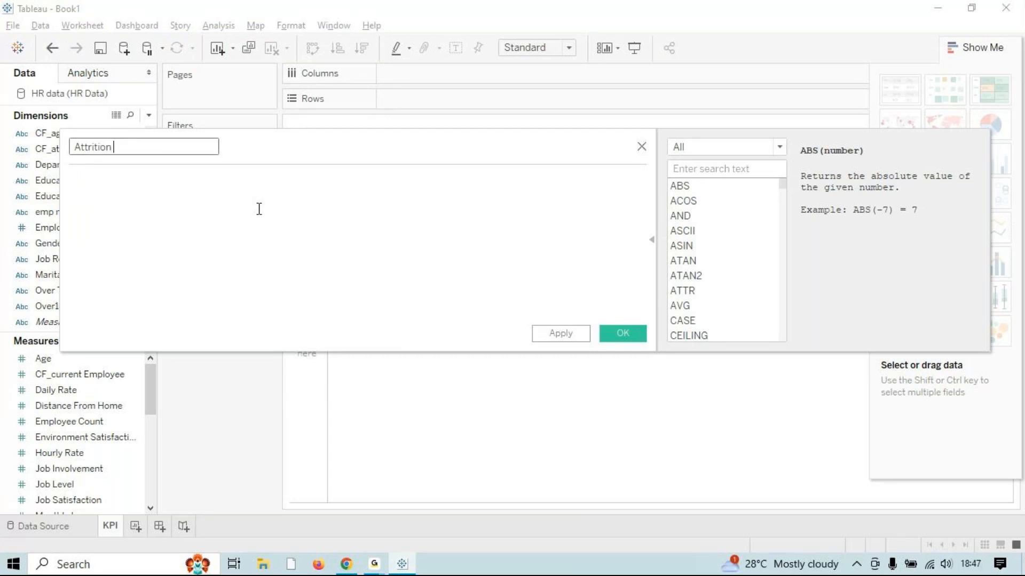
pyautogui.write(' Count')
pyautogui.click(244, 178)
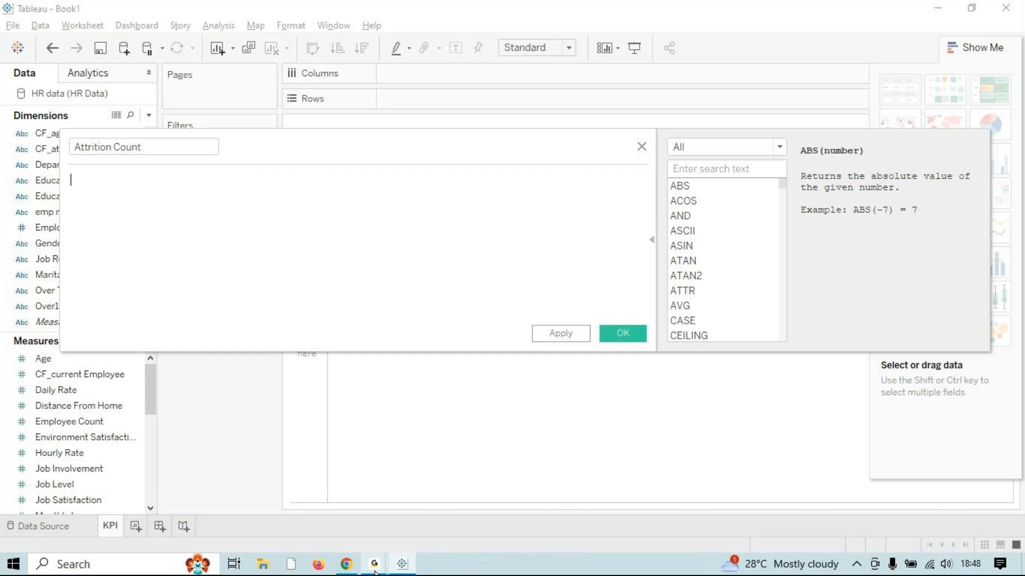
pyautogui.moveTo(375, 573)
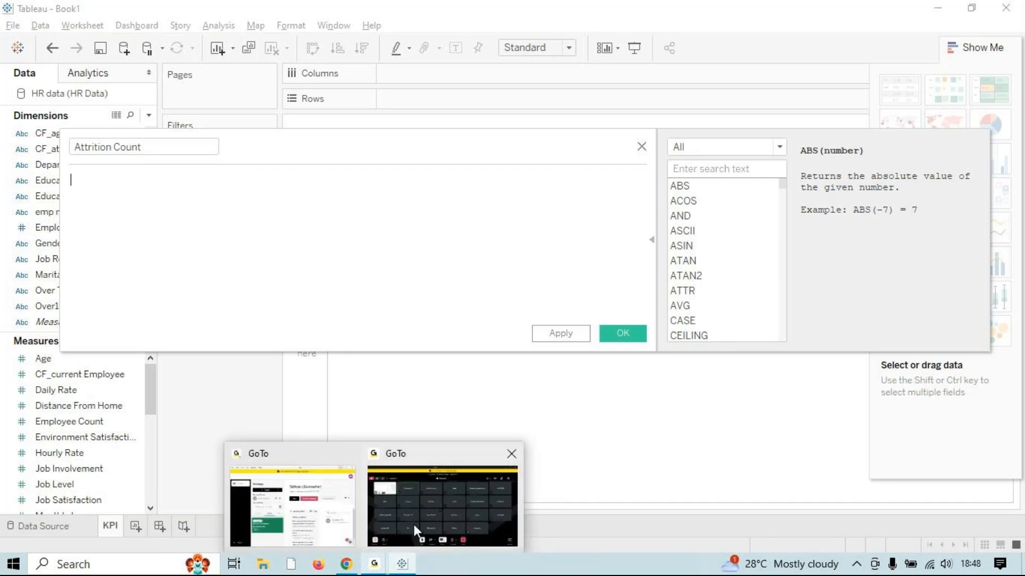
pyautogui.moveTo(415, 524)
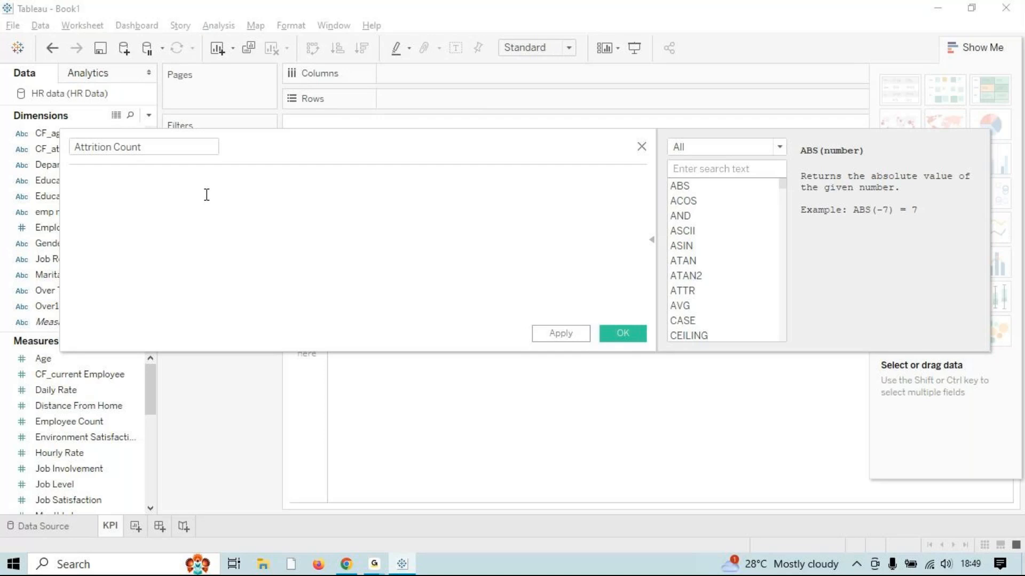
# Enter the Attrition Count formula as IF [Attrition]="yes" 1 ELSE 0 END.
pyautogui.write('IF')
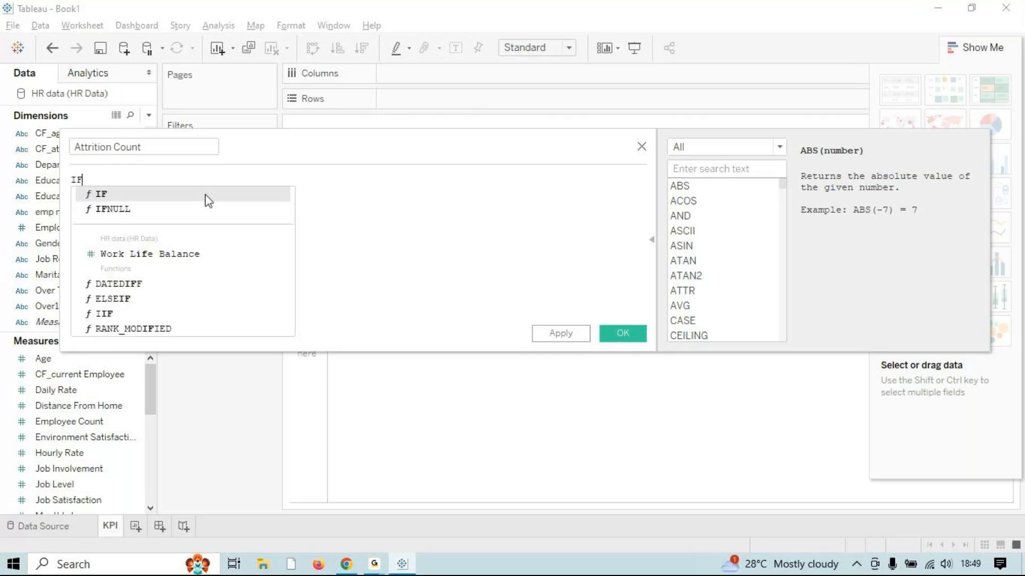
pyautogui.click(208, 197)
pyautogui.write('attr')
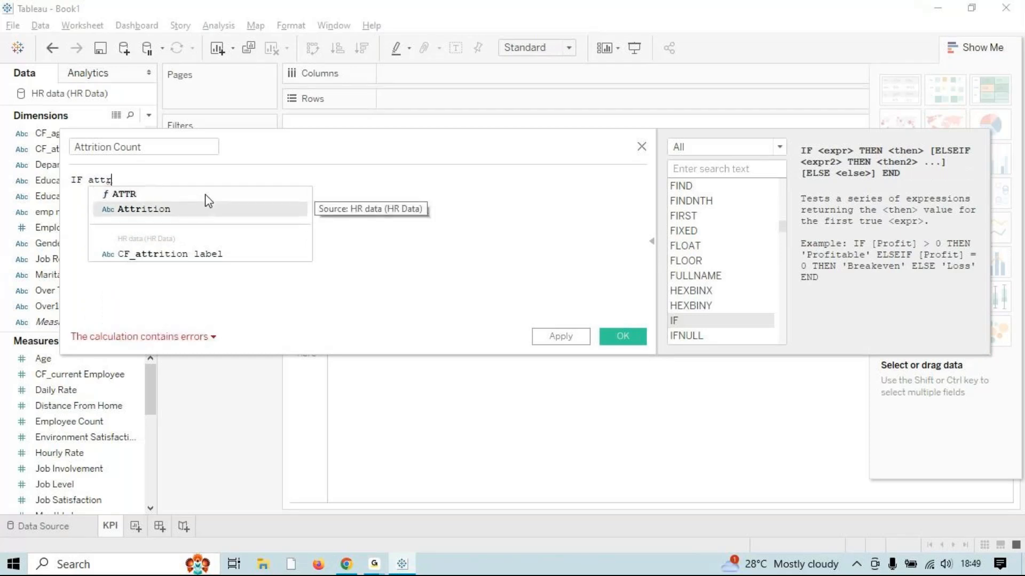
pyautogui.press('Return')
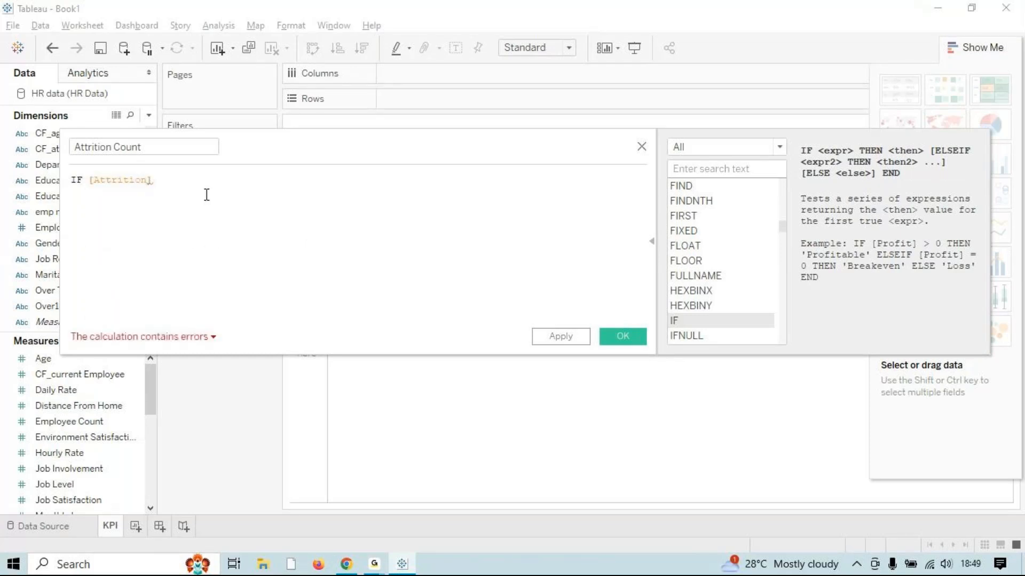
pyautogui.write('="yes" ')
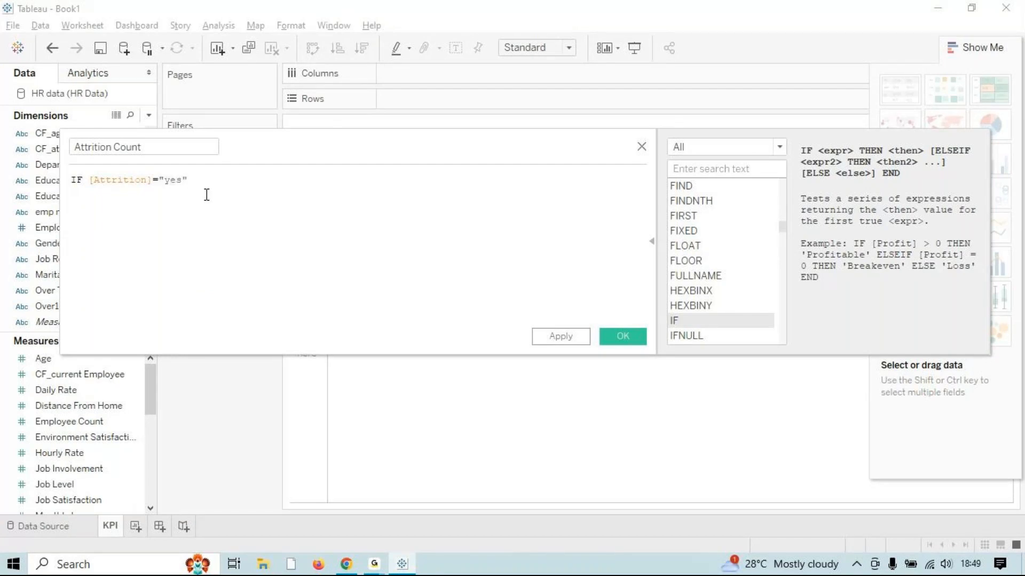
pyautogui.write('t')
pyautogui.write(' then')
pyautogui.press('BackSpace')
pyautogui.press('BackSpace')
pyautogui.press('BackSpace')
pyautogui.press('BackSpace')
pyautogui.write('else')
pyautogui.press('Return')
pyautogui.write('0')
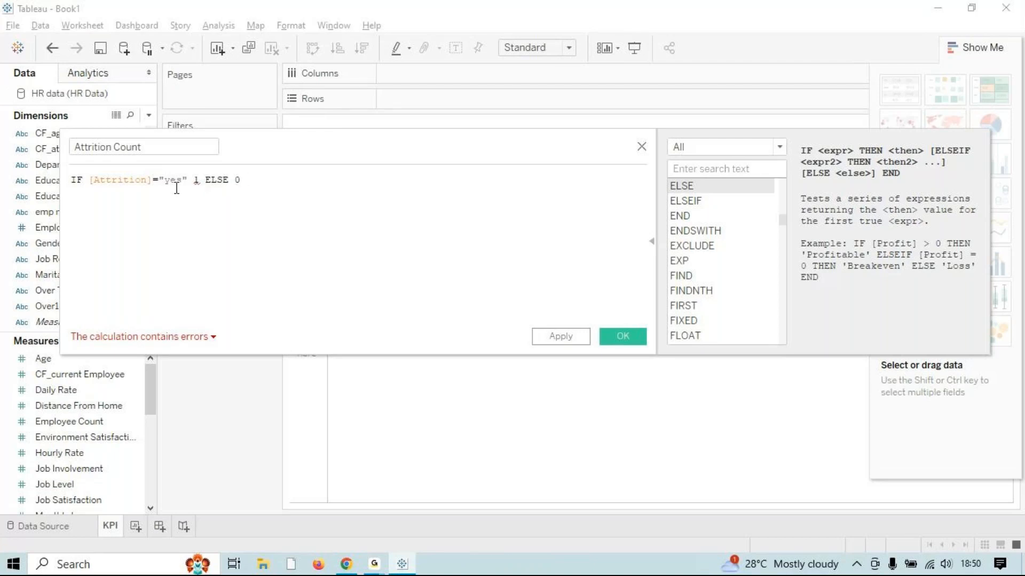
pyautogui.write('END')
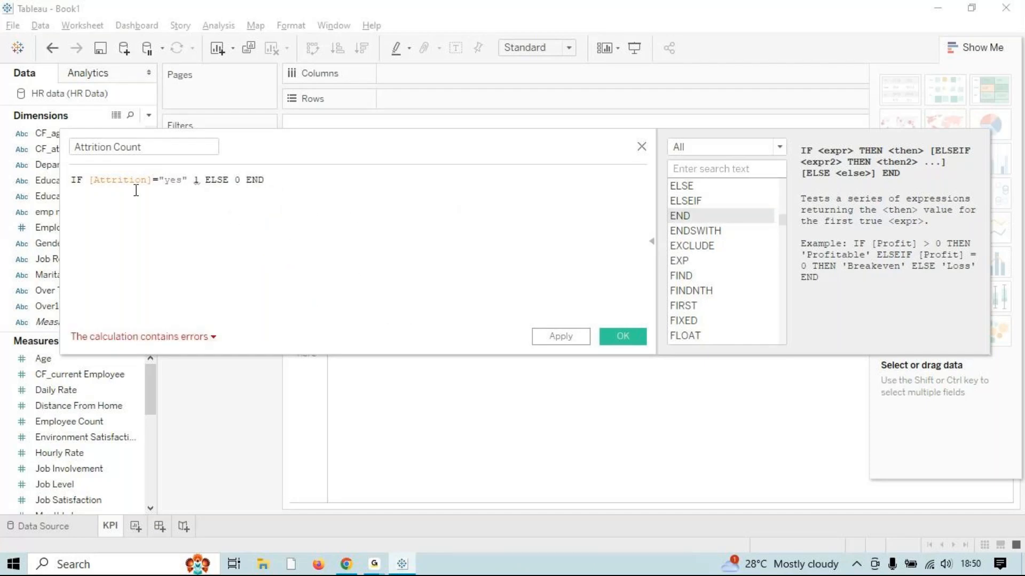
# Insert the missing "then" before the 1 in the Attrition Count formula, and apply and save the calculation.
pyautogui.click(196, 181)
pyautogui.press('BackSpace')
pyautogui.write('then 1')
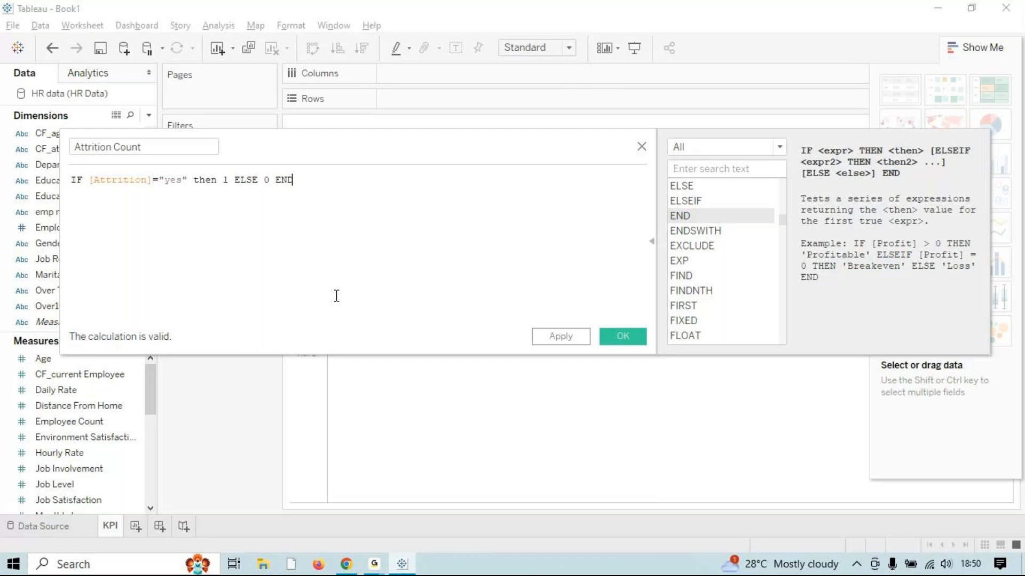
pyautogui.click(561, 337)
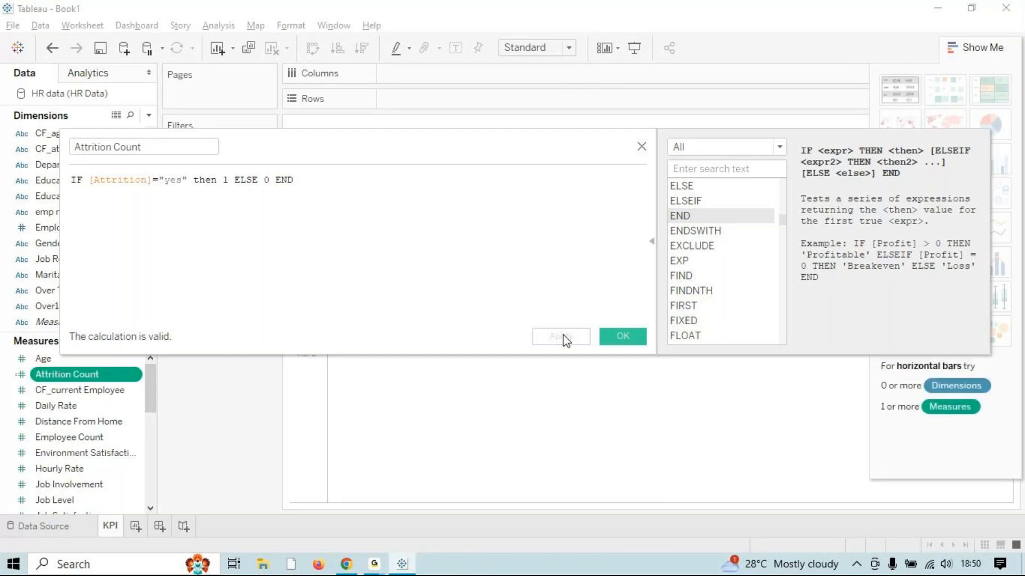
pyautogui.click(623, 337)
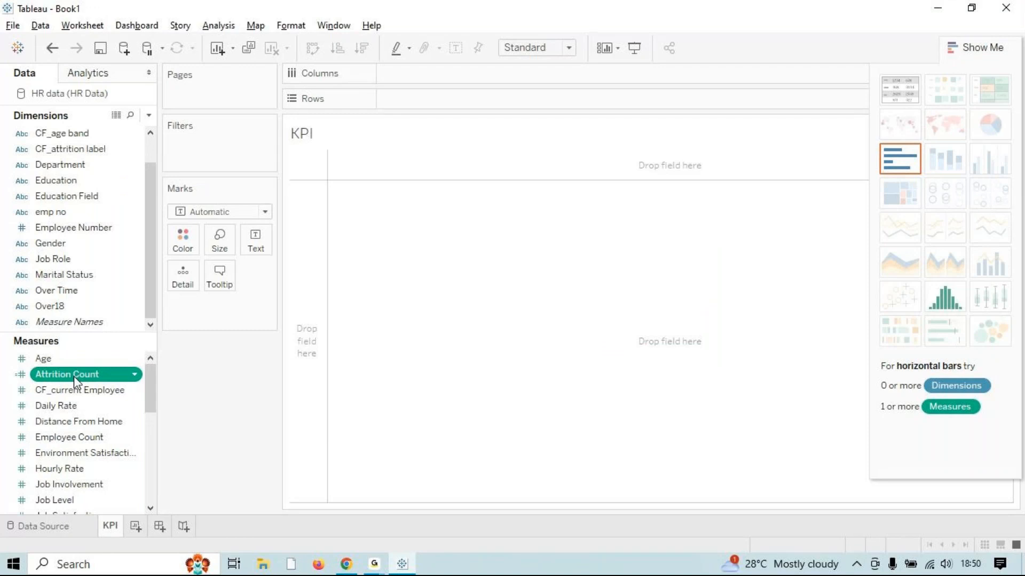
# Place Attrition Count on the KPI worksheet as text and inspect the underlying rows of the HR data.
pyautogui.moveTo(75, 381); pyautogui.dragTo(447, 284)
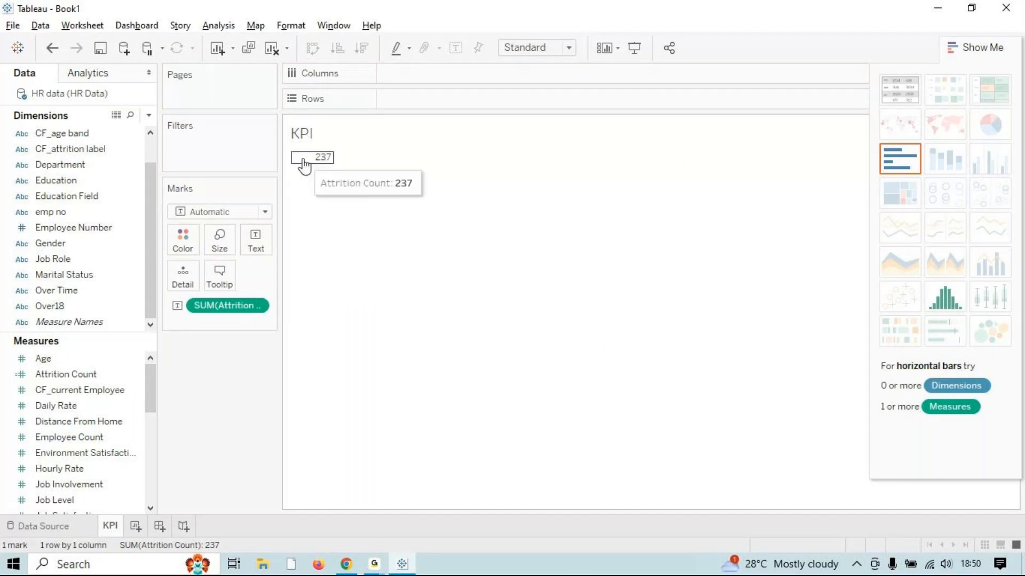
pyautogui.moveTo(314, 159)
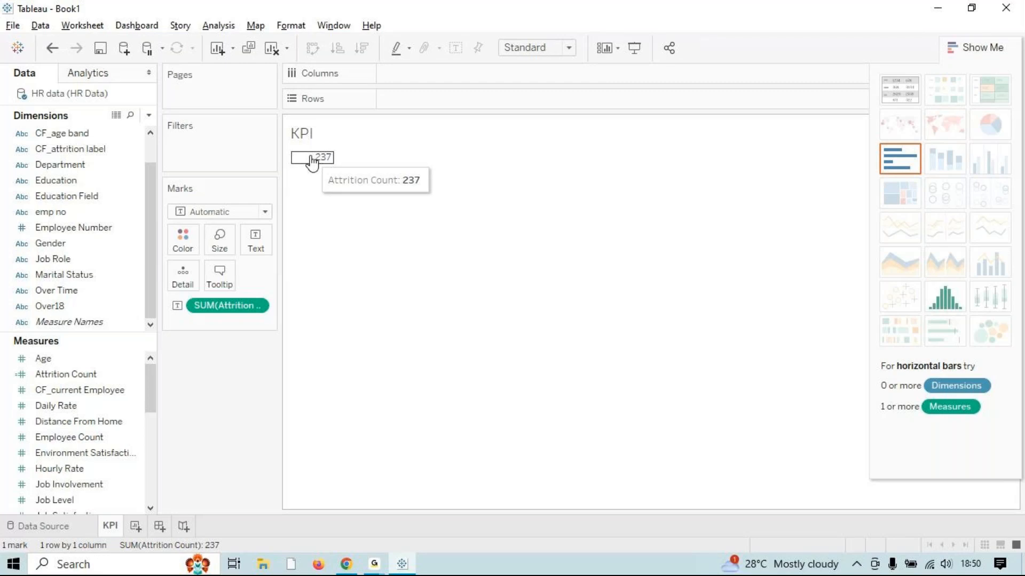
pyautogui.click(119, 117)
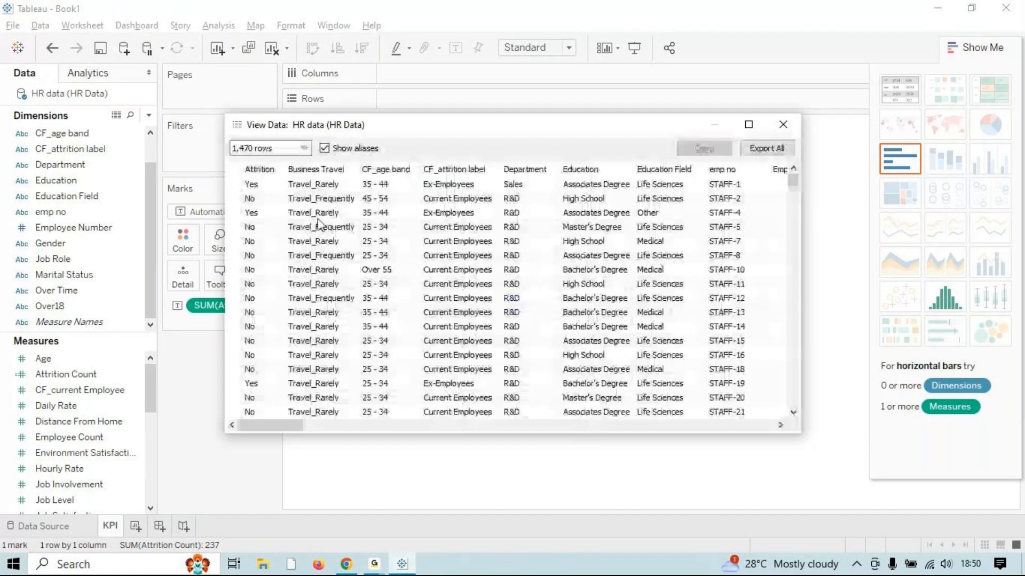
pyautogui.click(783, 124)
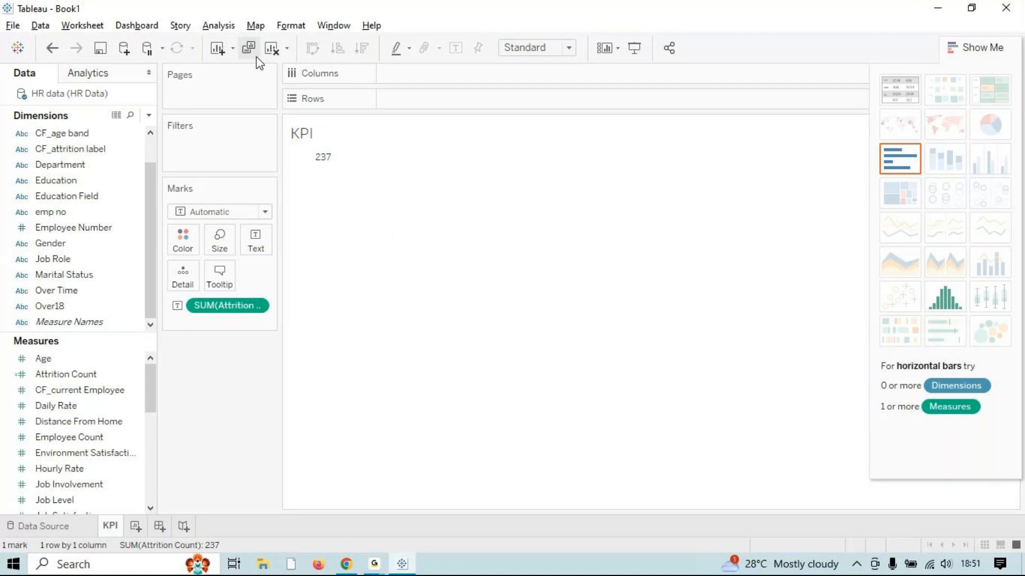
# Clear the KPI worksheet and build a text table from the Employee Count and Attrition Count measures.
pyautogui.click(273, 52)
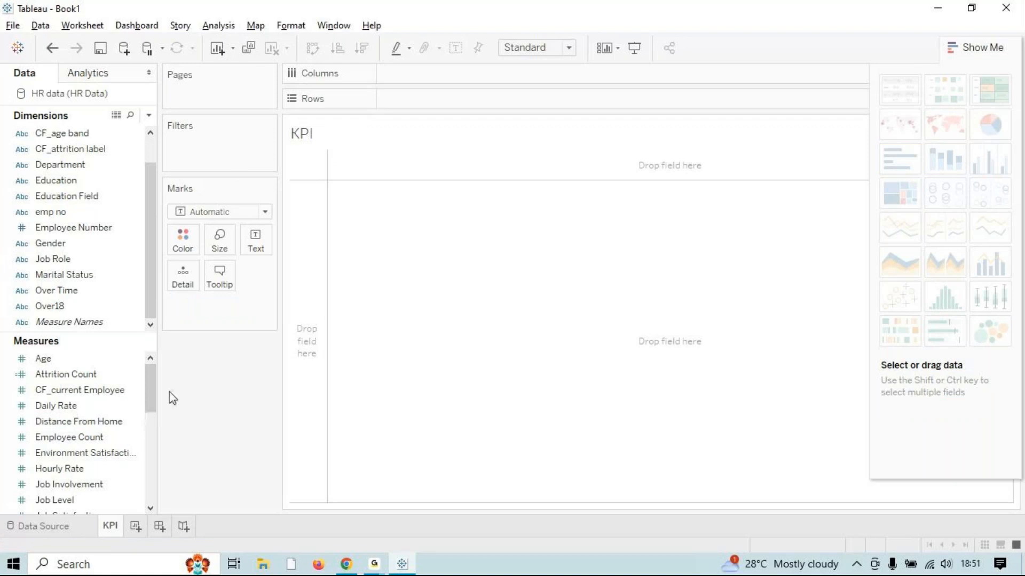
pyautogui.doubleClick(83, 437)
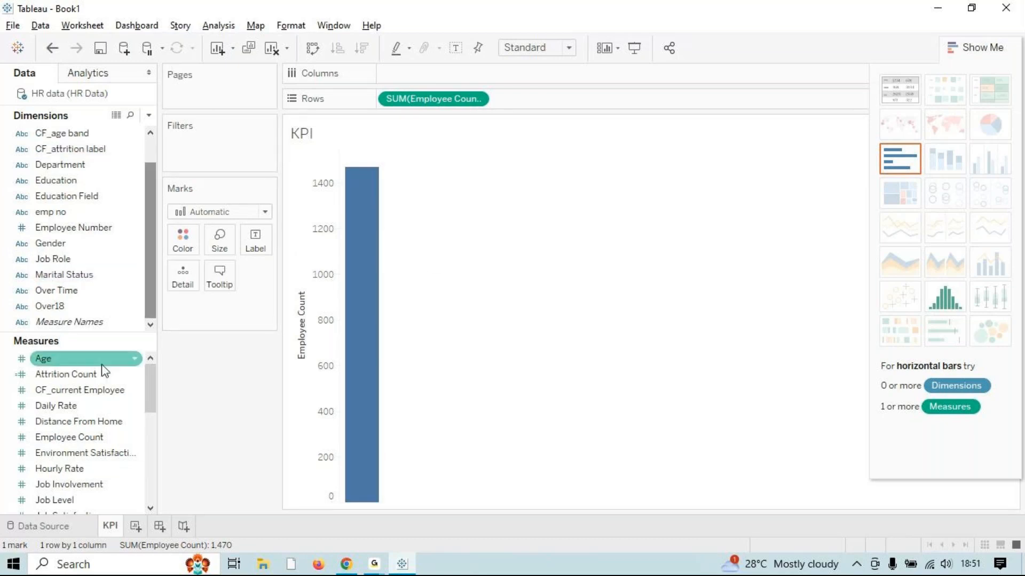
pyautogui.click(80, 376)
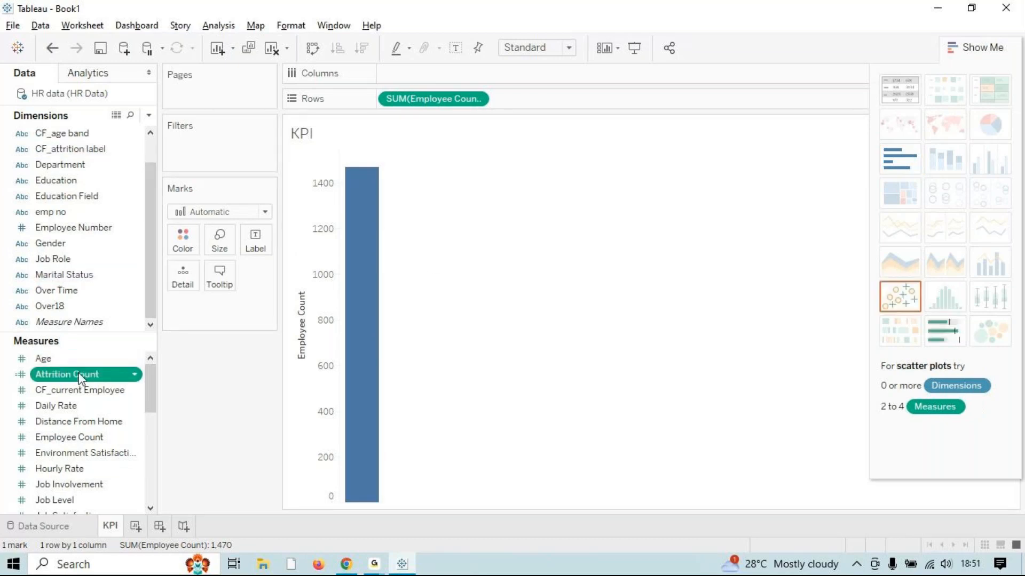
pyautogui.click(914, 99)
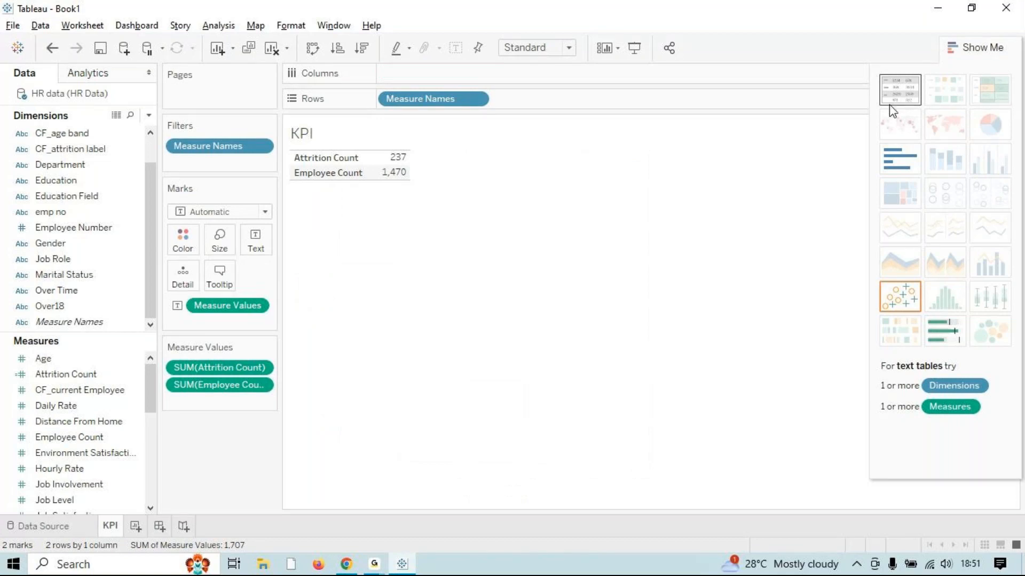
# Swap the table's rows and columns so the measures run across, and fit it to the entire view with Show Me hidden.
pyautogui.click(313, 48)
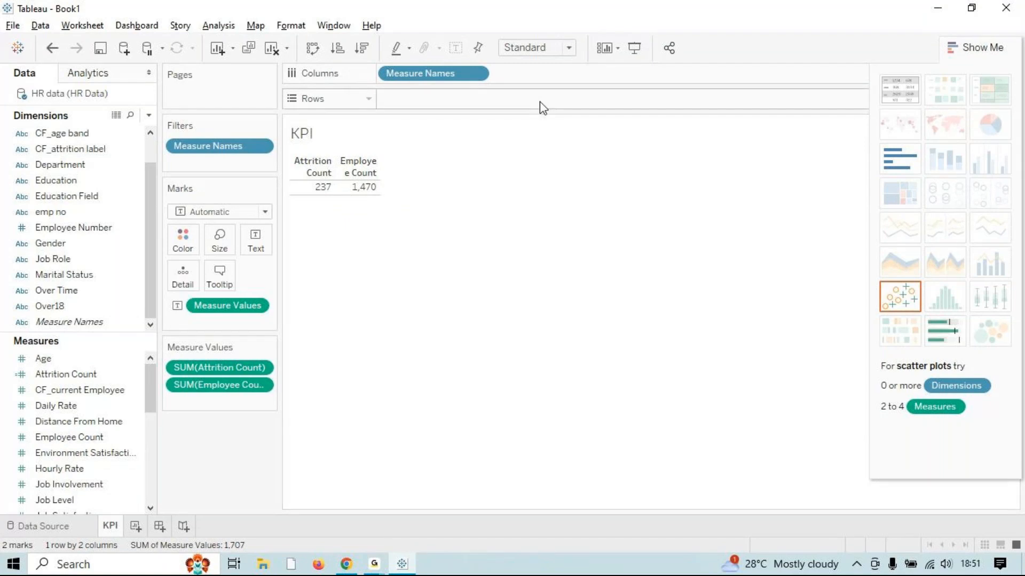
pyautogui.click(569, 48)
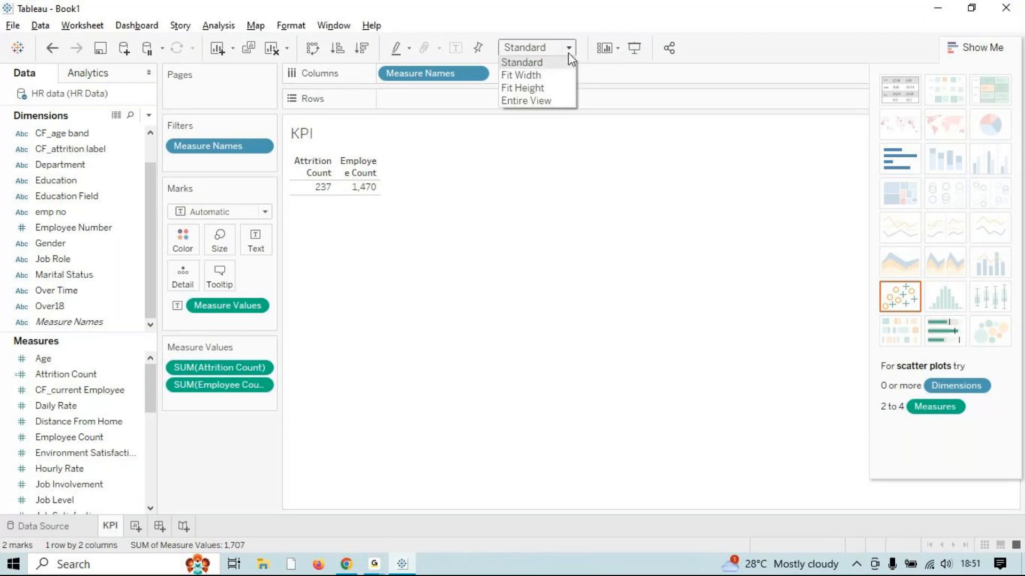
pyautogui.click(545, 107)
pyautogui.click(975, 48)
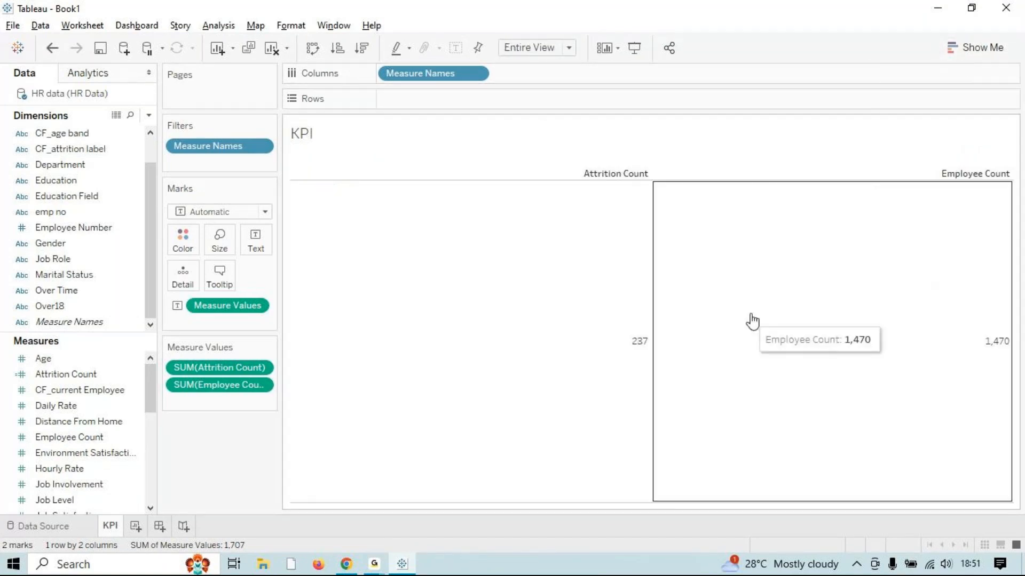
pyautogui.click(480, 297)
pyautogui.click(787, 298)
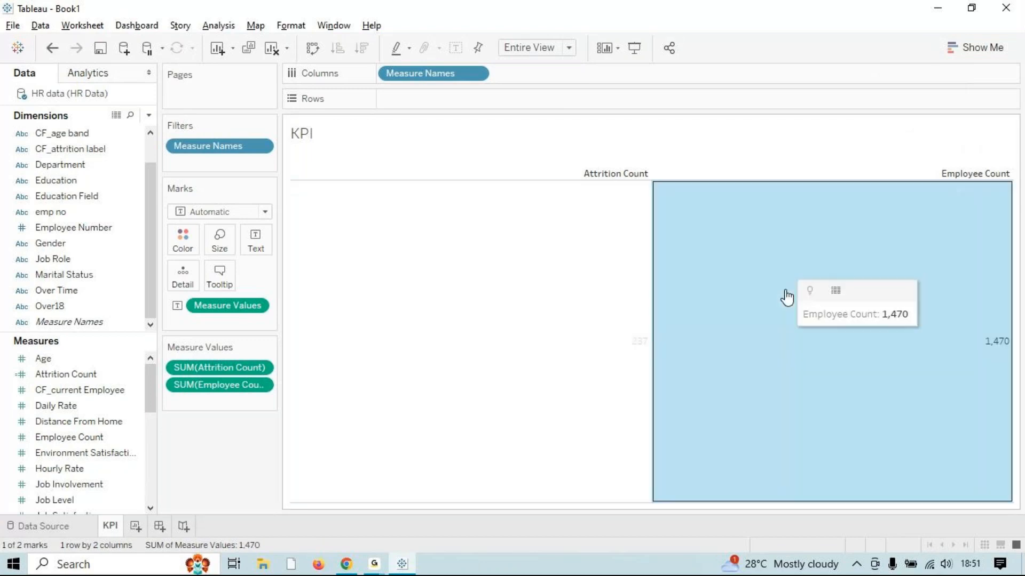
pyautogui.click(717, 347)
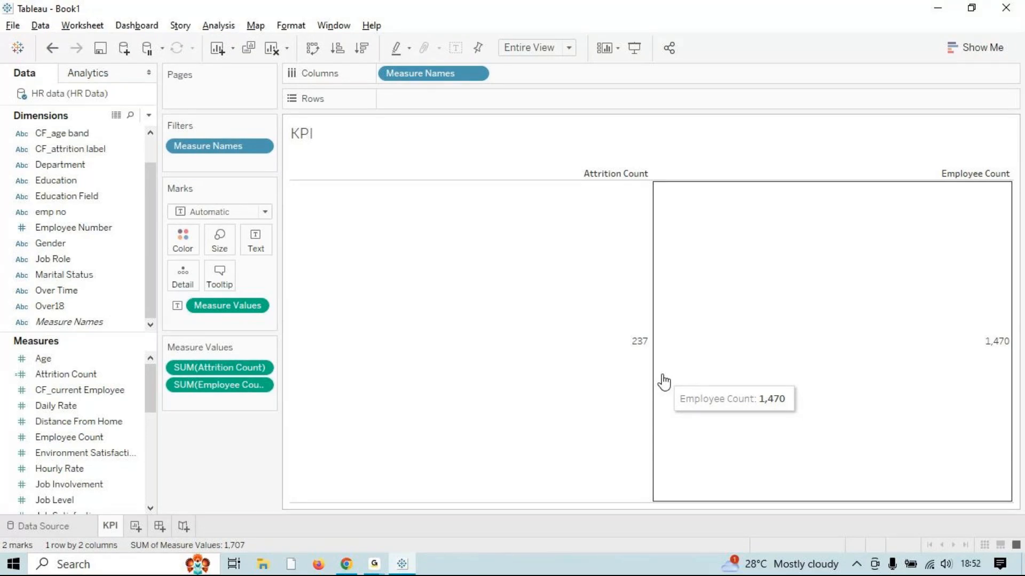
pyautogui.moveTo(567, 378)
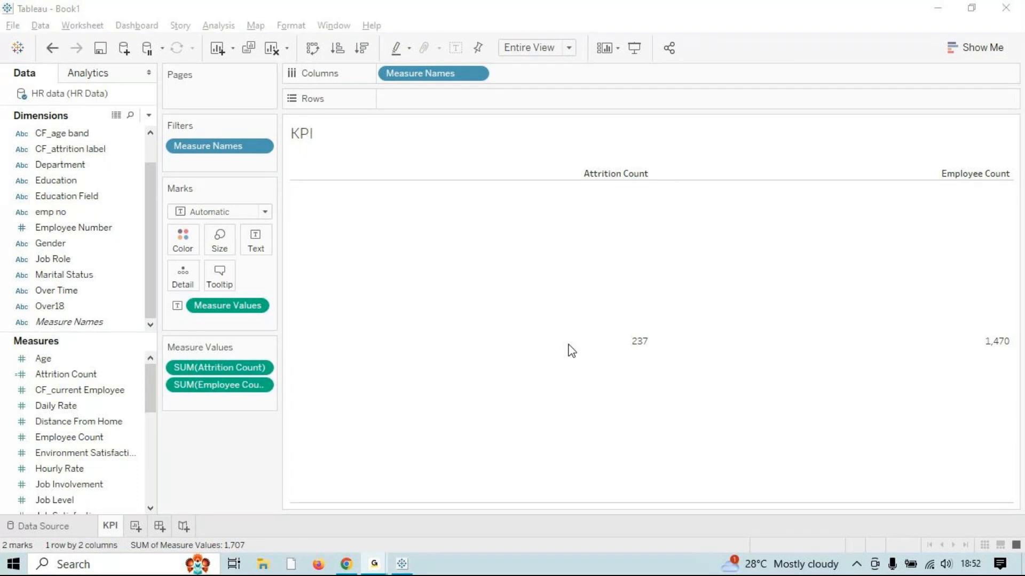
pyautogui.click(570, 353)
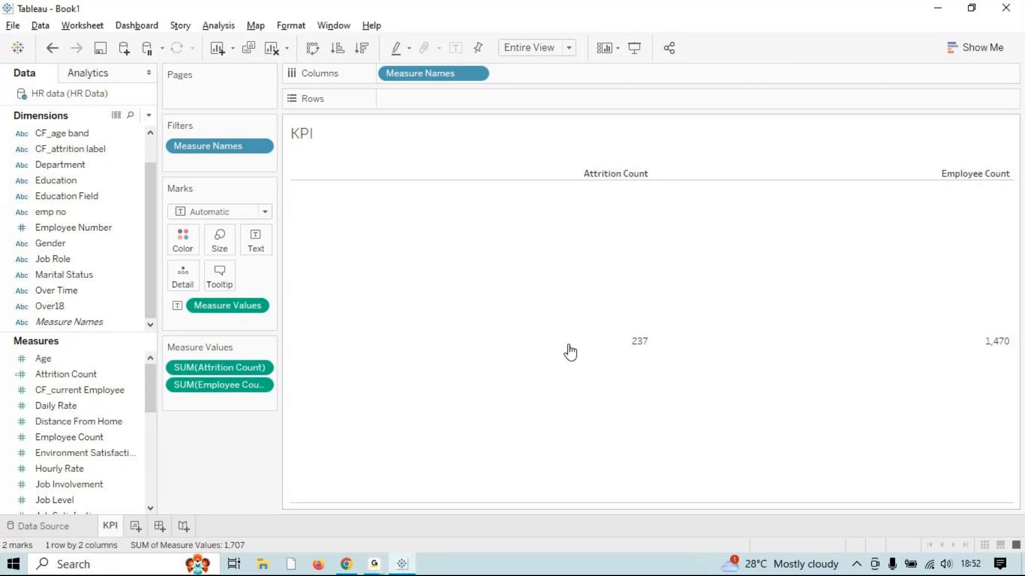
pyautogui.hotkey('alt', 'Tab')
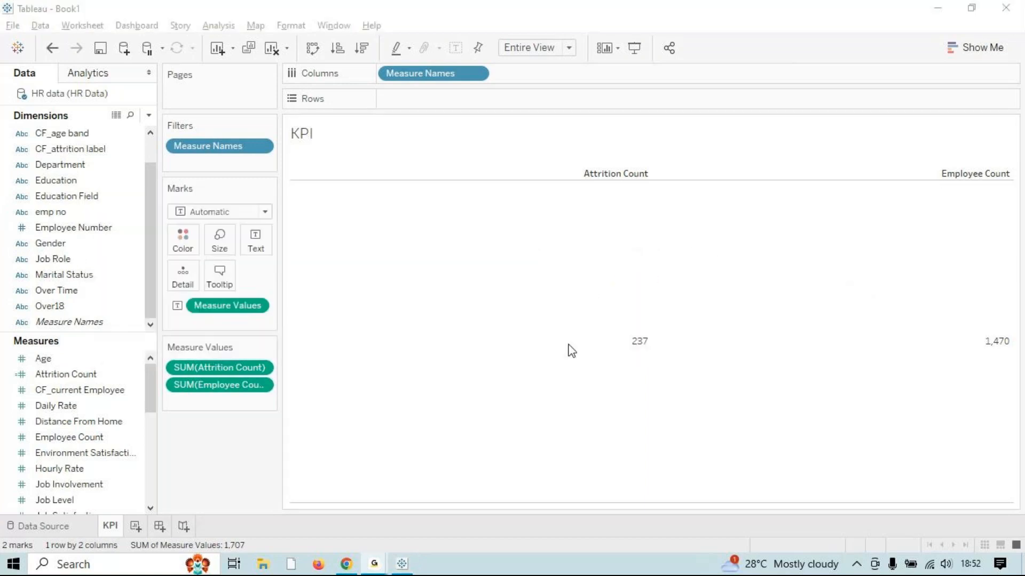
pyautogui.click(569, 346)
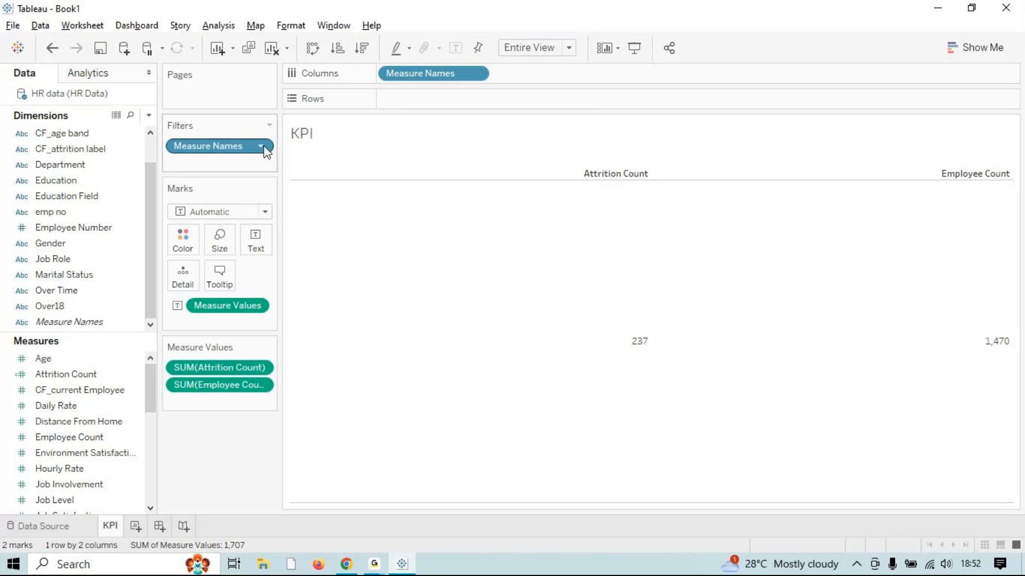
# Clear the KPI worksheet and delete the Attrition Count calculated field.
pyautogui.click(274, 49)
pyautogui.click(59, 374)
pyautogui.rightClick(59, 371)
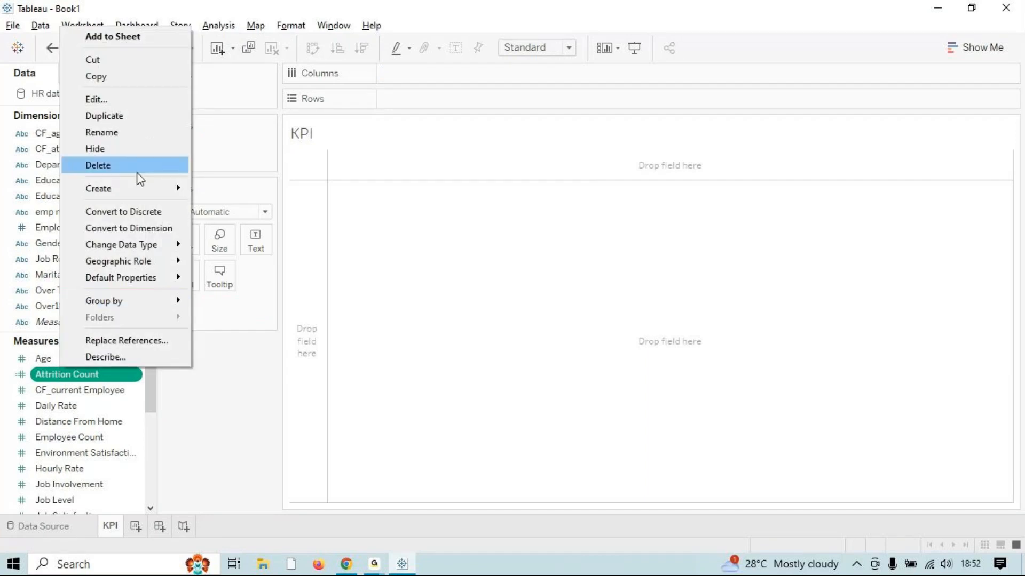
pyautogui.click(121, 165)
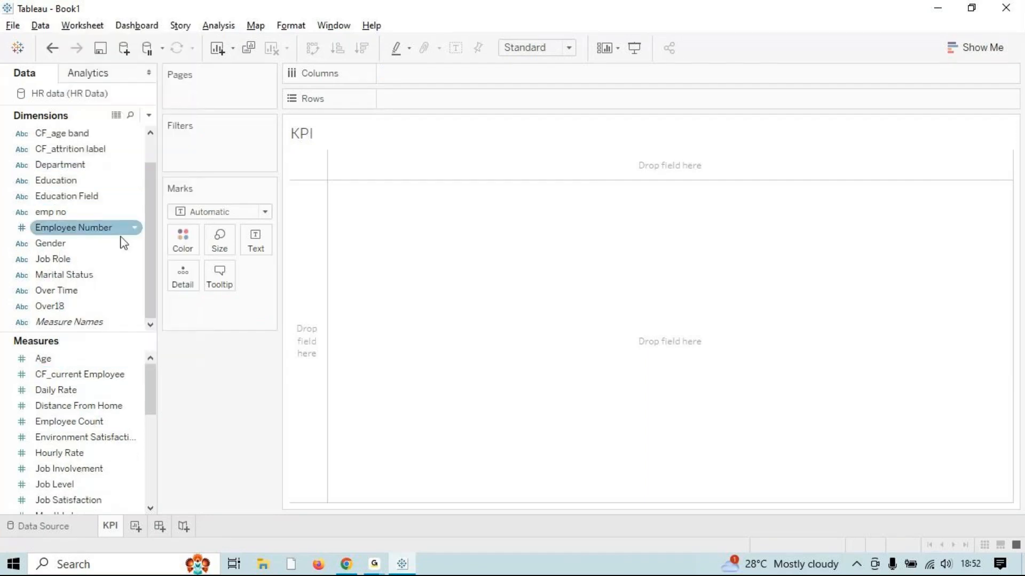
# View the HR data's underlying rows and compare the Attrition values with the CF_attrition label values.
pyautogui.click(116, 115)
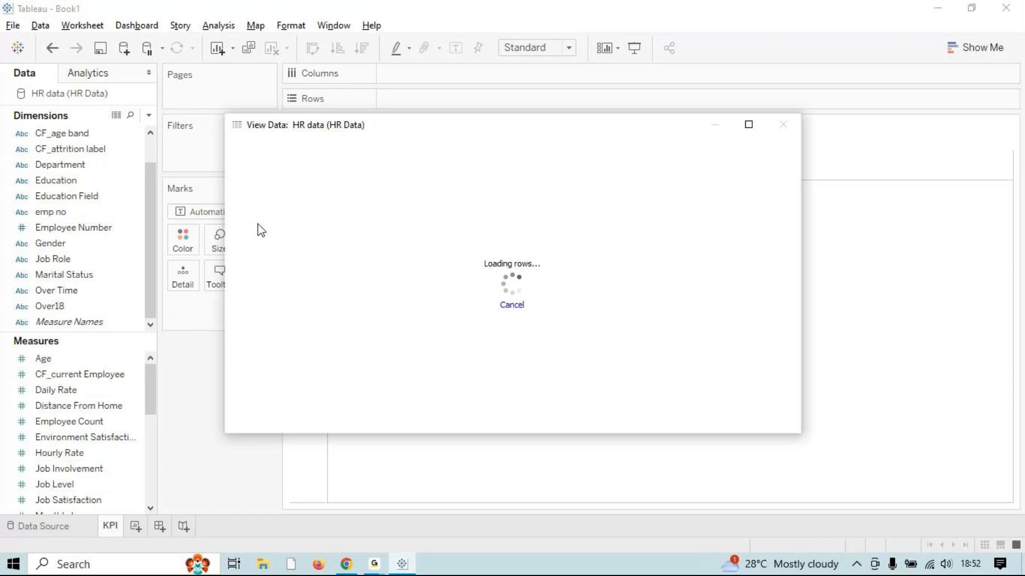
pyautogui.click(256, 185)
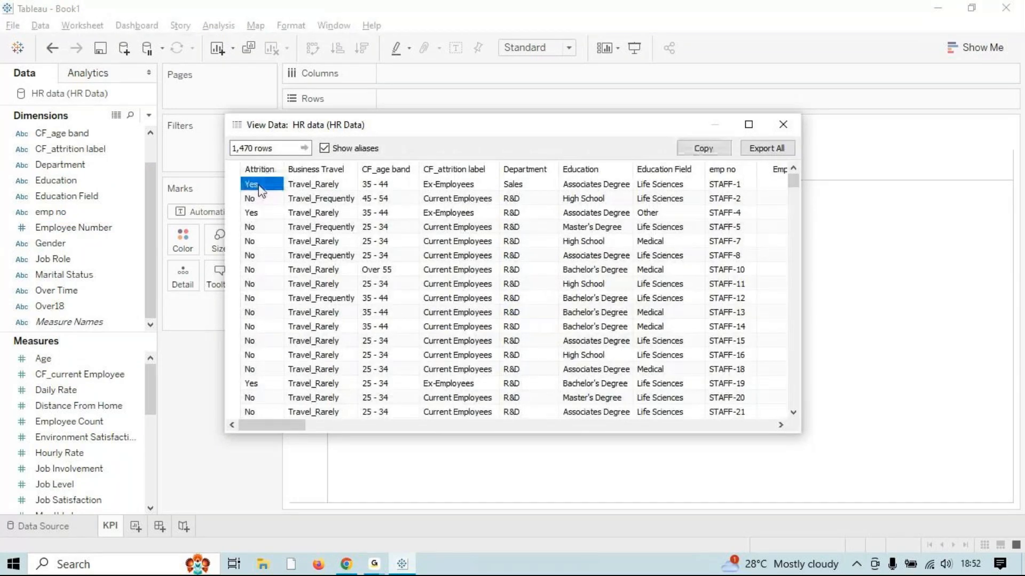
pyautogui.click(480, 187)
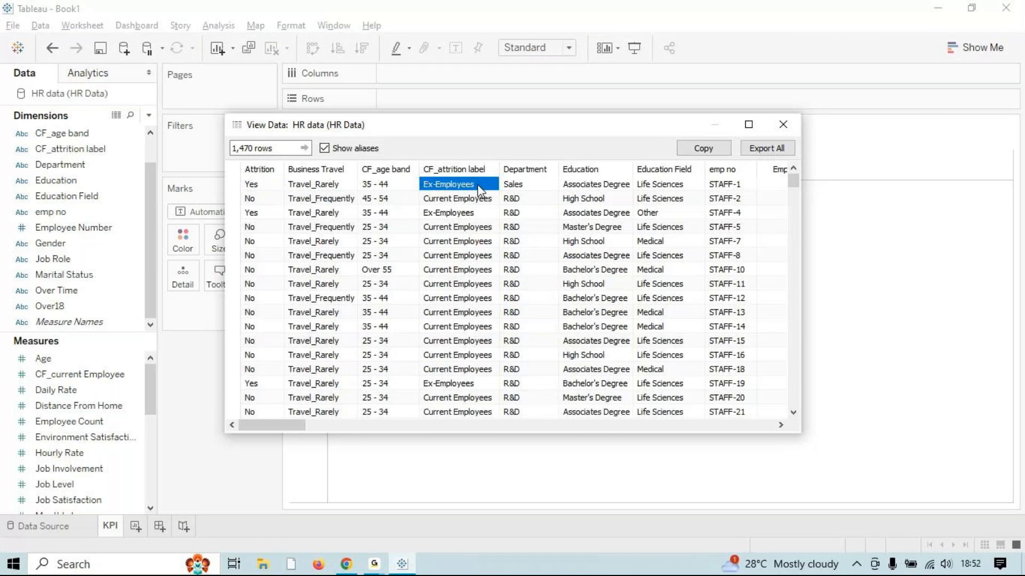
pyautogui.click(251, 199)
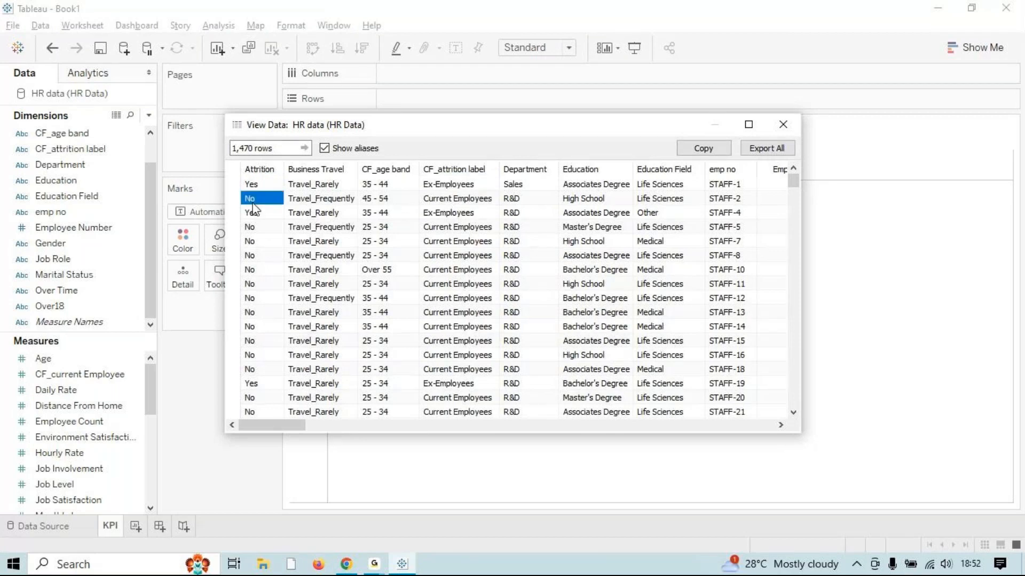
pyautogui.click(454, 200)
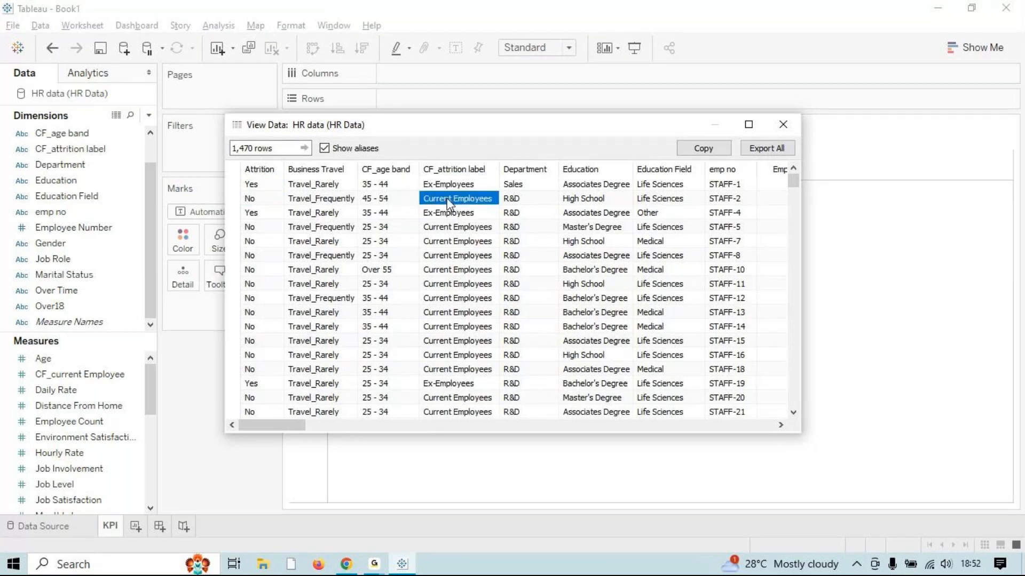
pyautogui.click(795, 123)
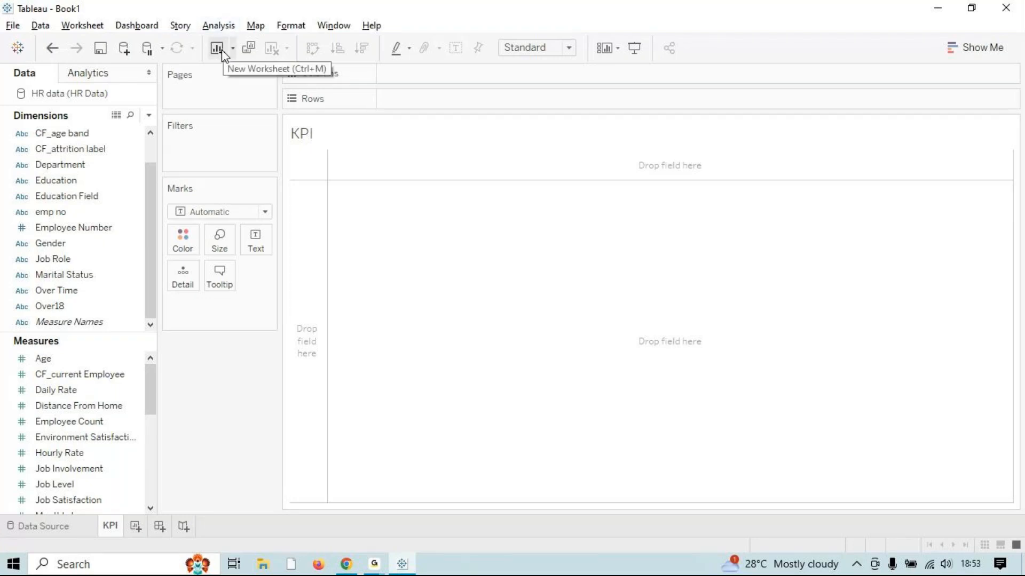
# Create a new calculated field and name it Attrition Count.
pyautogui.click(205, 26)
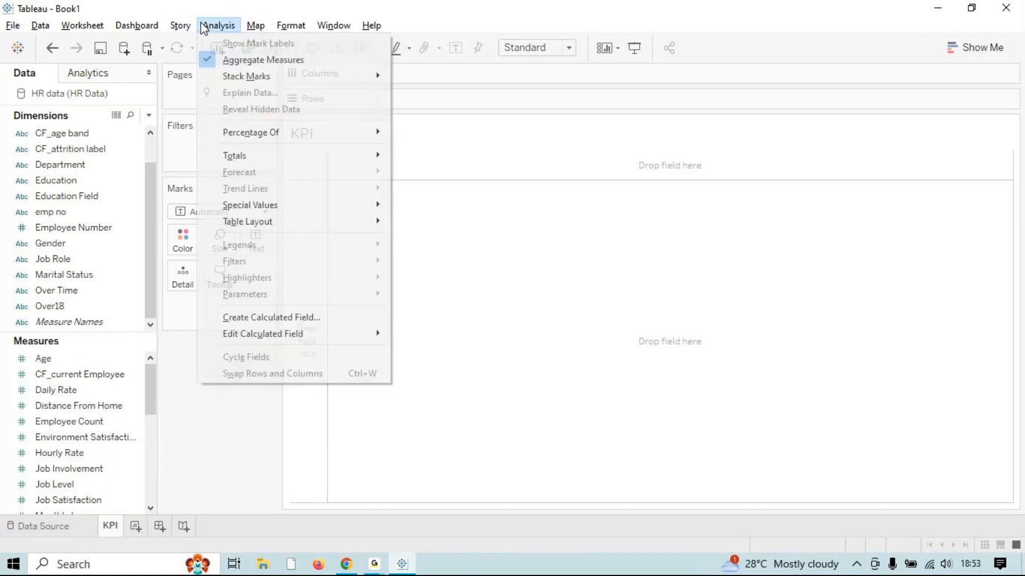
pyautogui.click(337, 316)
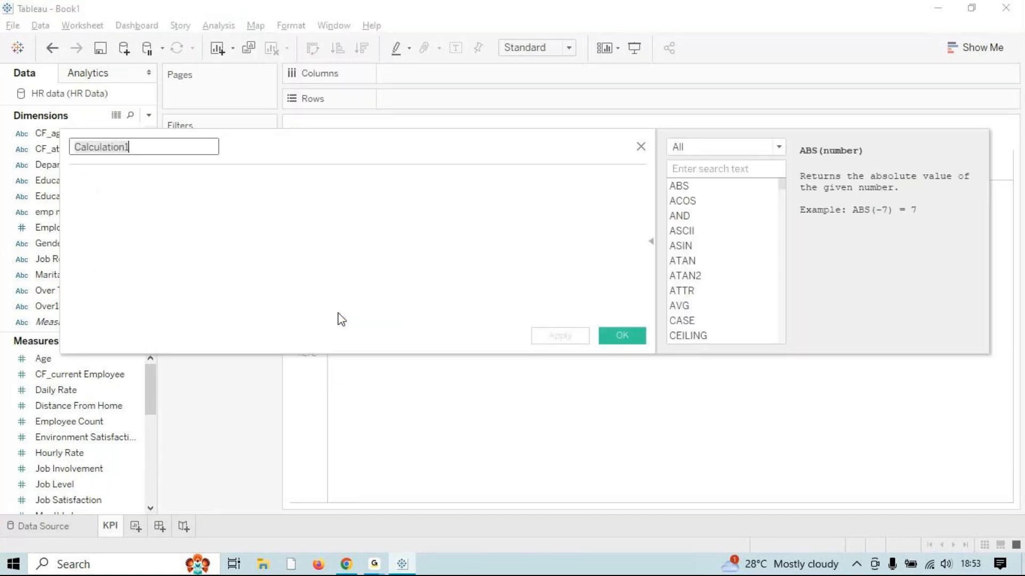
pyautogui.write('A')
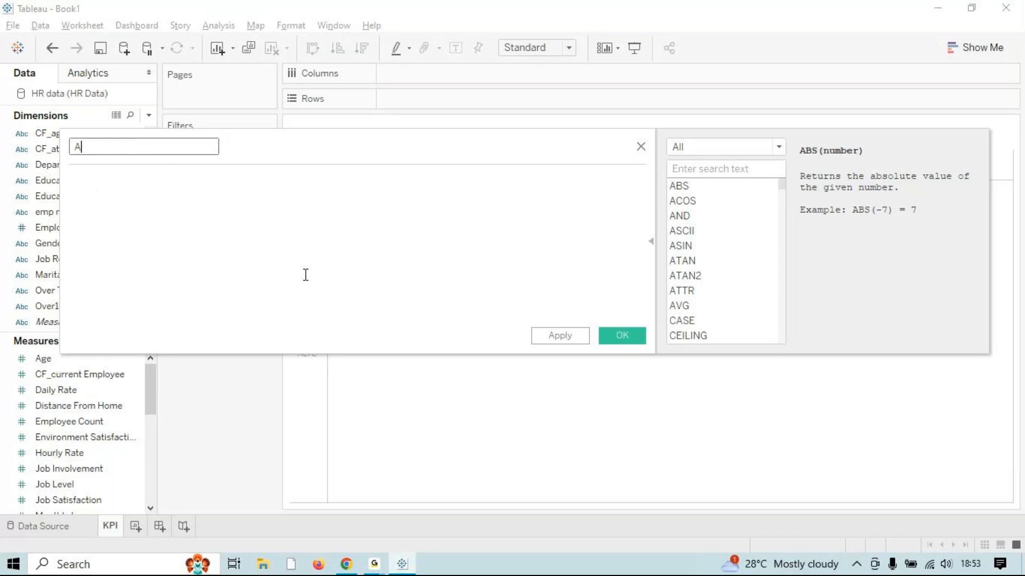
pyautogui.write('ttrition Count')
# Enter the formula IF [Attrition]="yes" THEN 1 ELSE 0 END for Attrition Count, then apply and save it.
pyautogui.click(159, 215)
pyautogui.write('IF ')
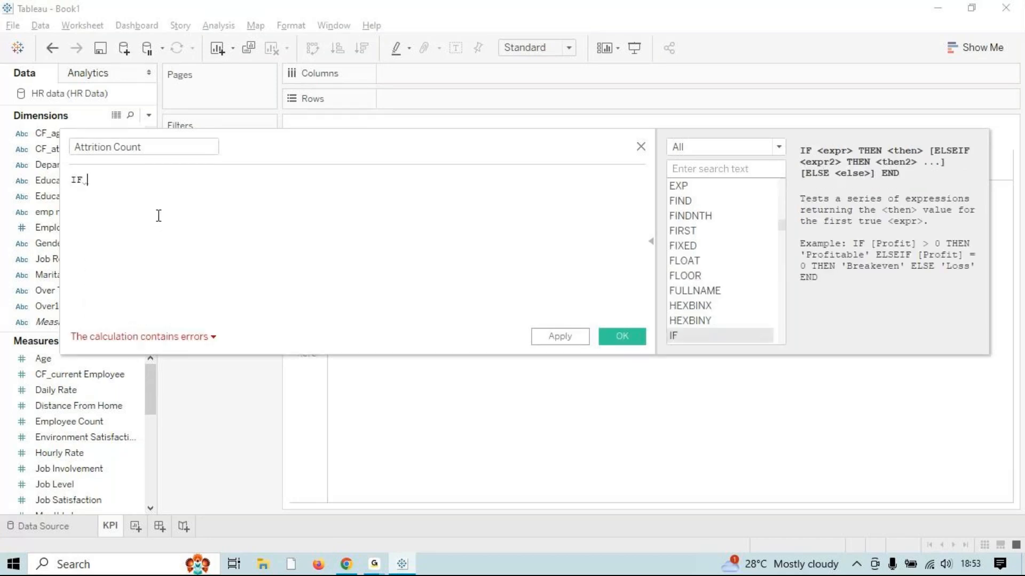
pyautogui.write('att')
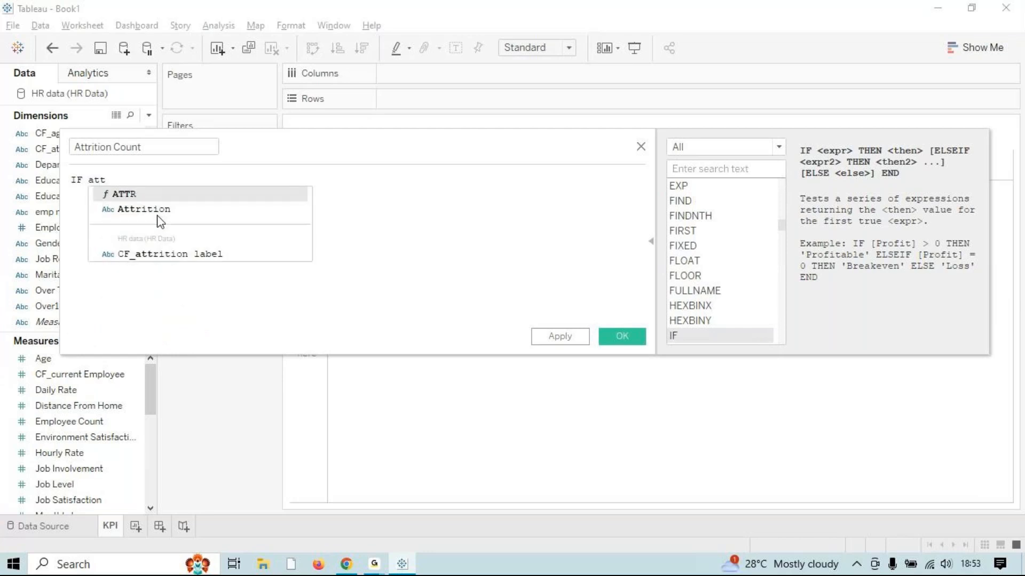
pyautogui.click(159, 209)
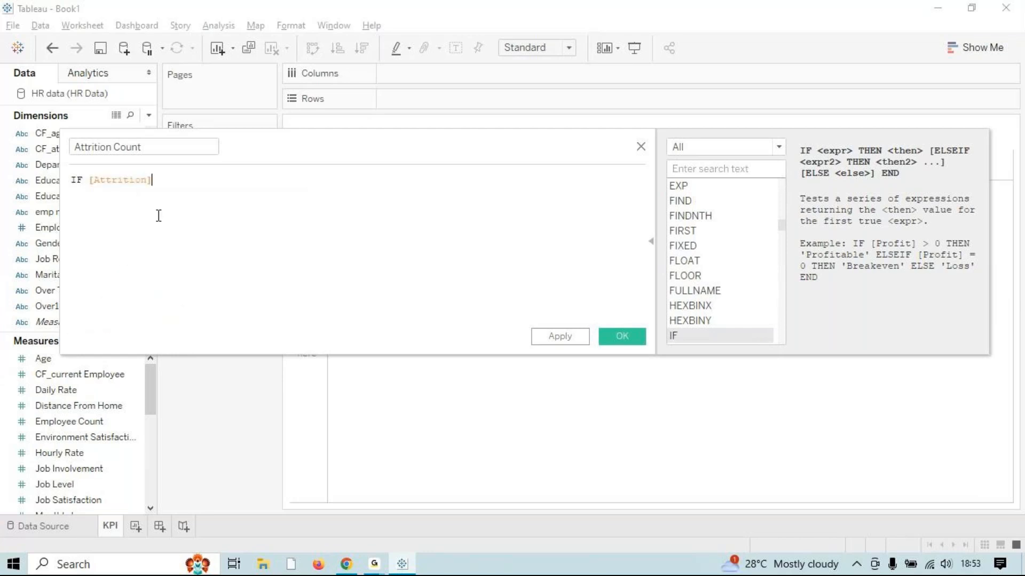
pyautogui.write('="yes" the')
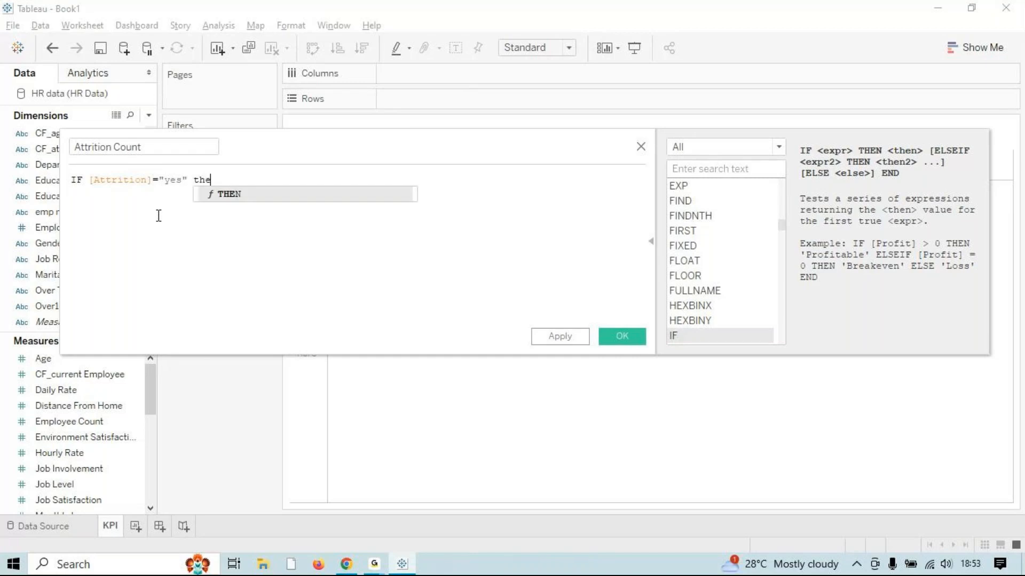
pyautogui.press('Return')
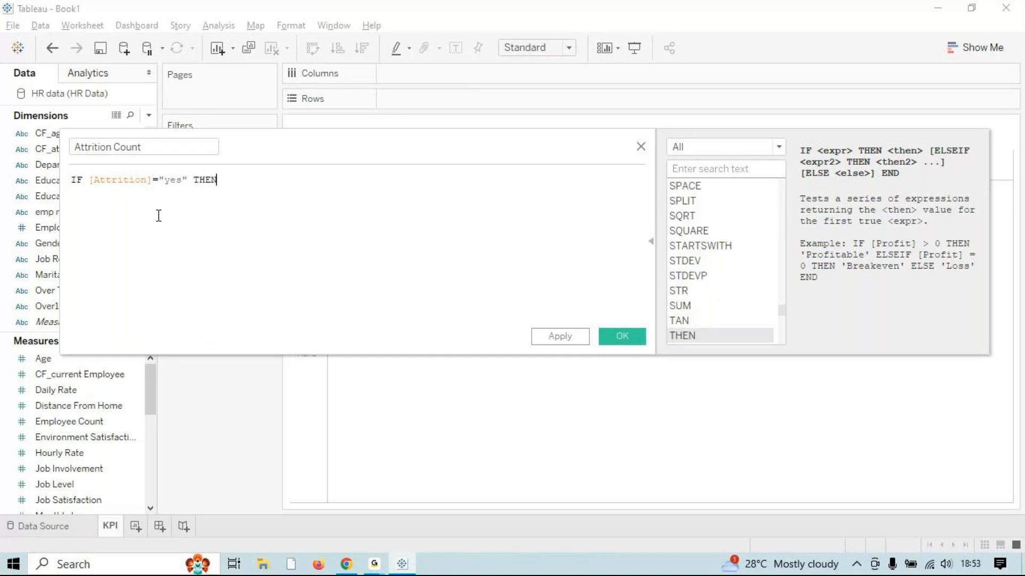
pyautogui.write('1 else')
pyautogui.press('Return')
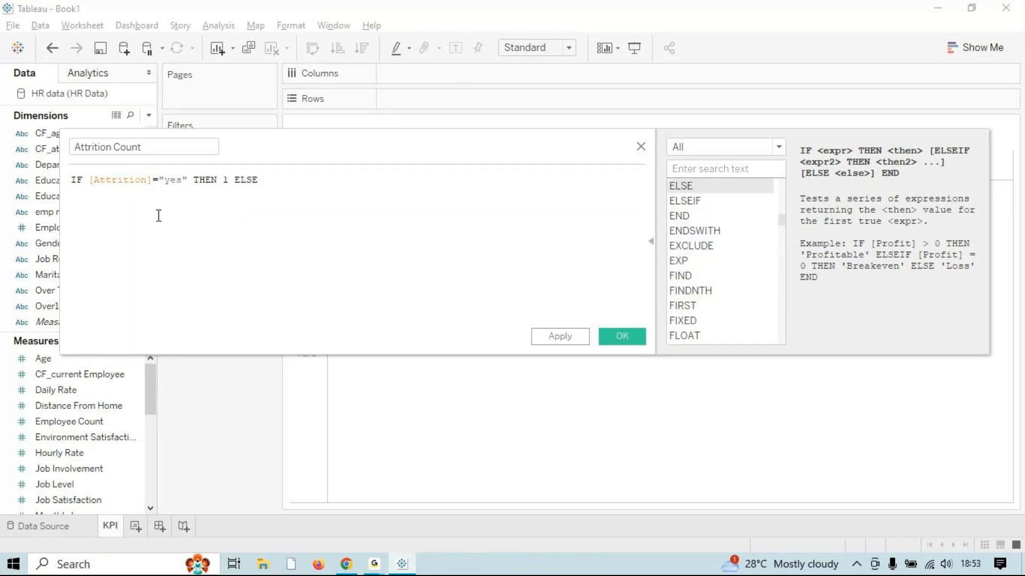
pyautogui.write('0 end')
pyautogui.press('Return')
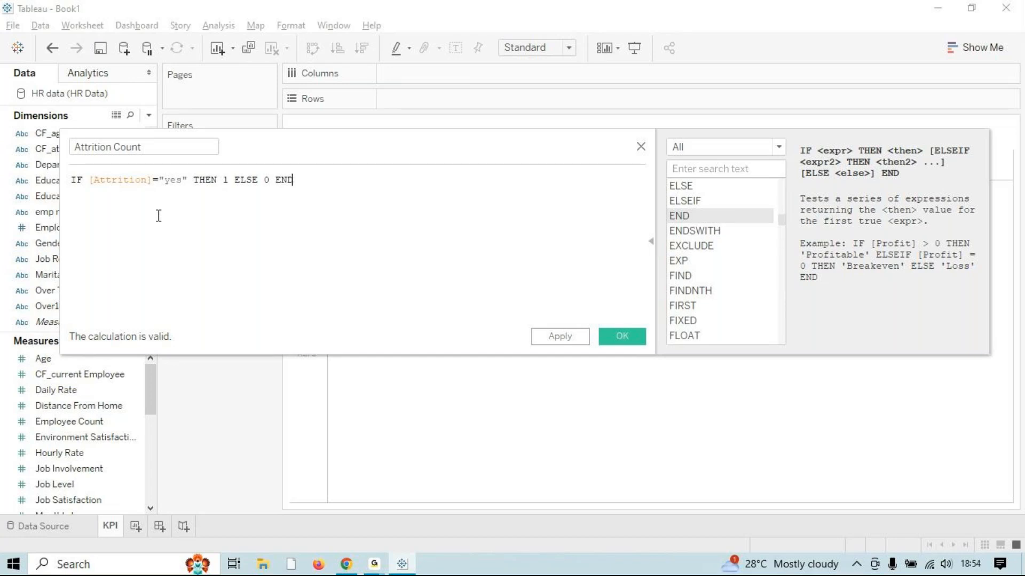
pyautogui.click(580, 341)
pyautogui.click(613, 339)
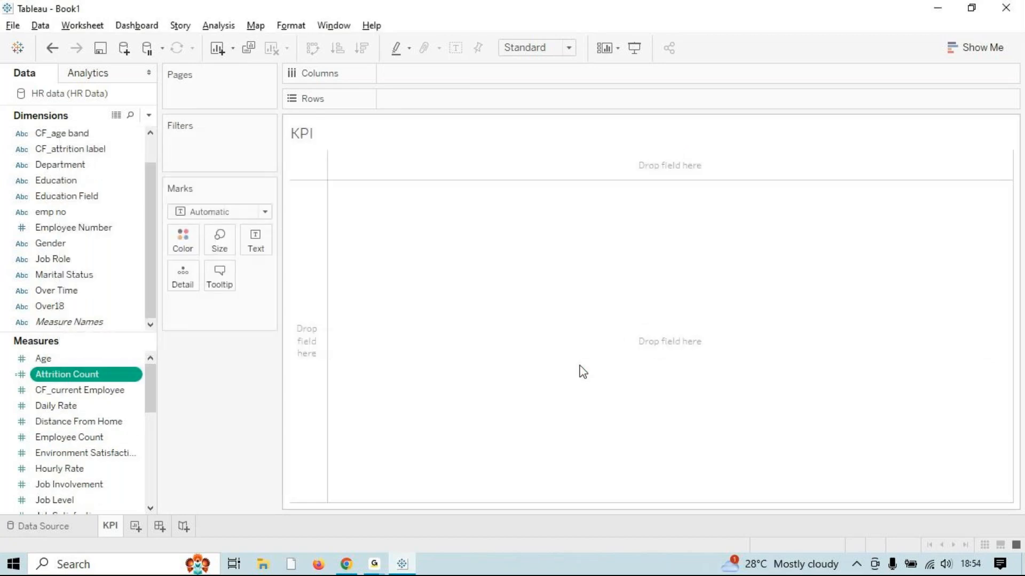
# Add the Employee Count and Attrition Count measures to the KPI worksheet and display them as a text table.
pyautogui.doubleClick(71, 439)
pyautogui.click(81, 376)
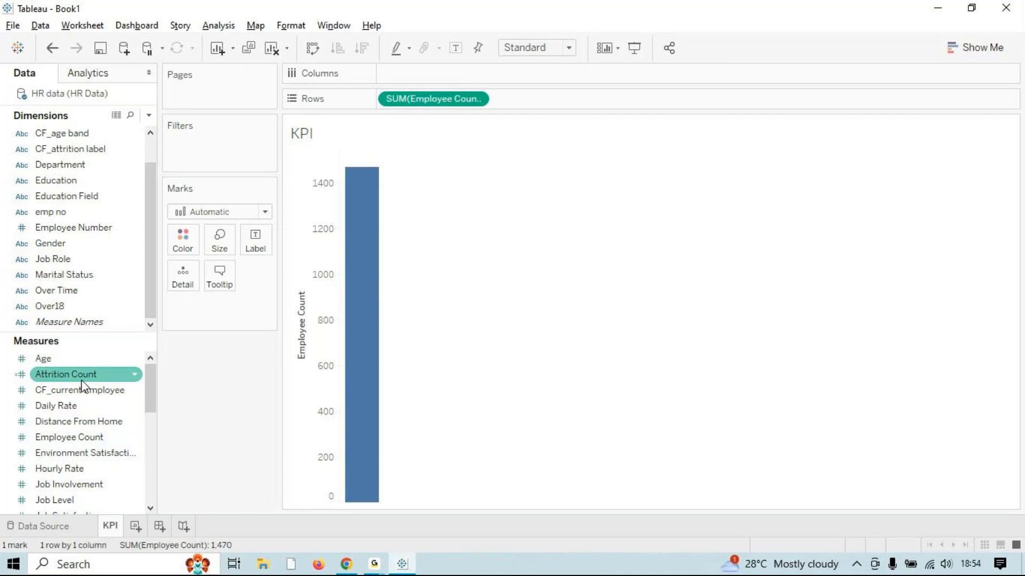
pyautogui.click(81, 381)
pyautogui.doubleClick(81, 381)
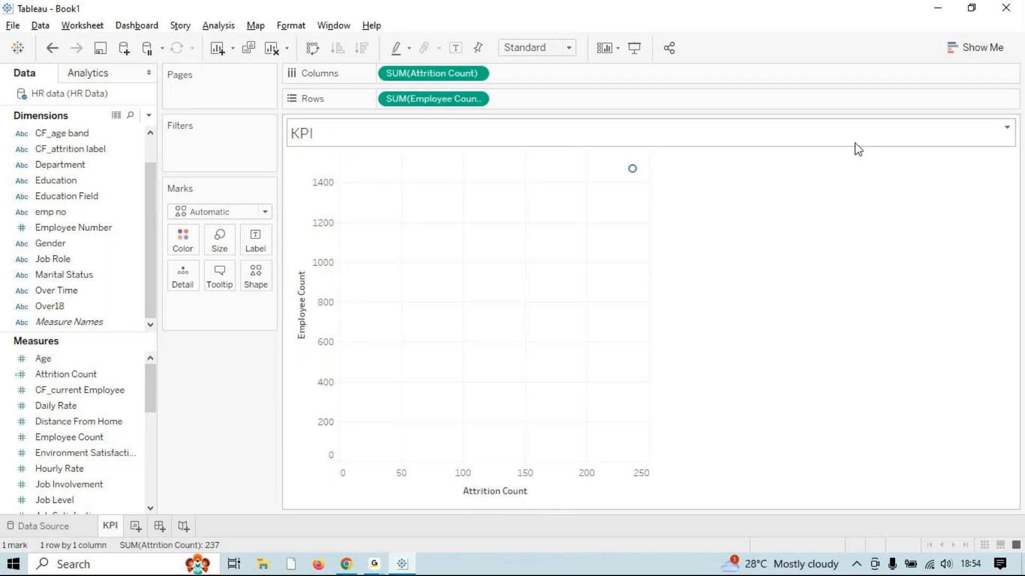
pyautogui.click(989, 47)
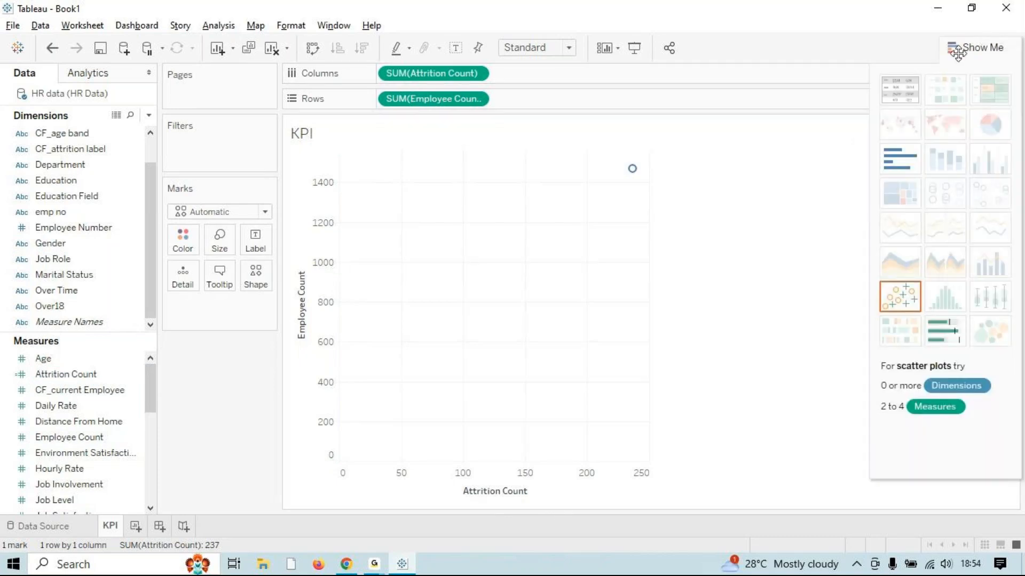
pyautogui.click(902, 88)
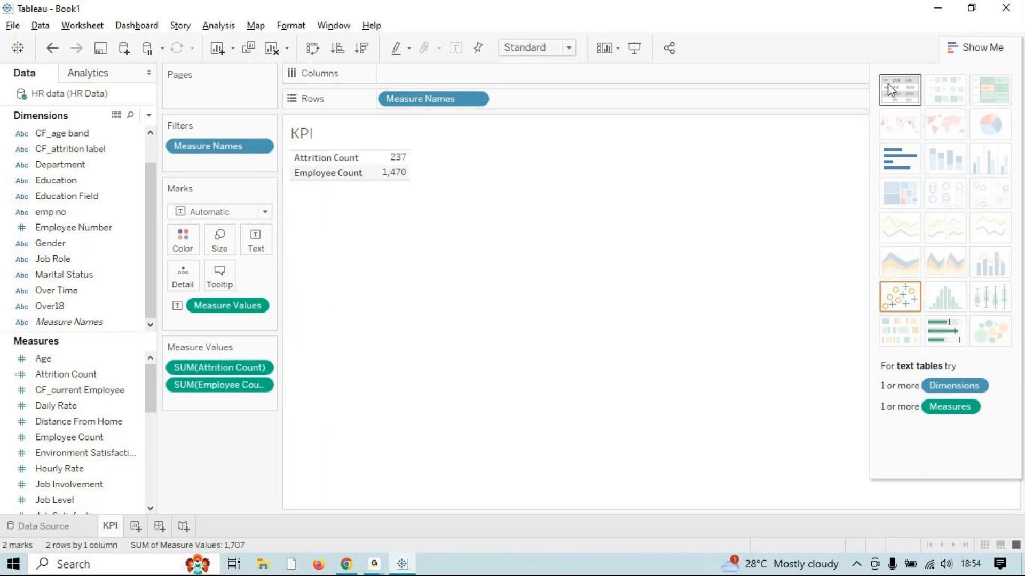
pyautogui.moveTo(408, 160)
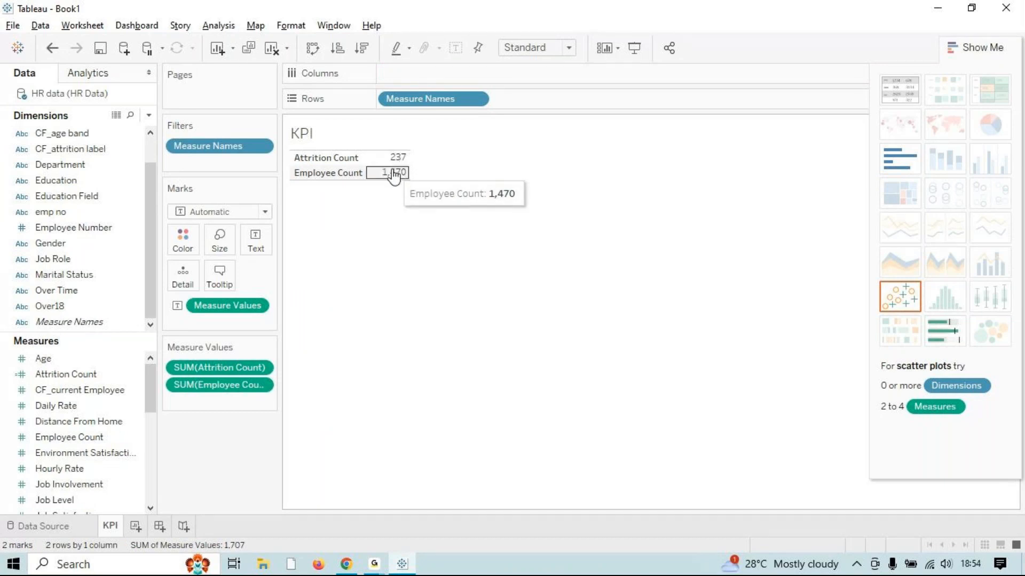
pyautogui.moveTo(396, 185)
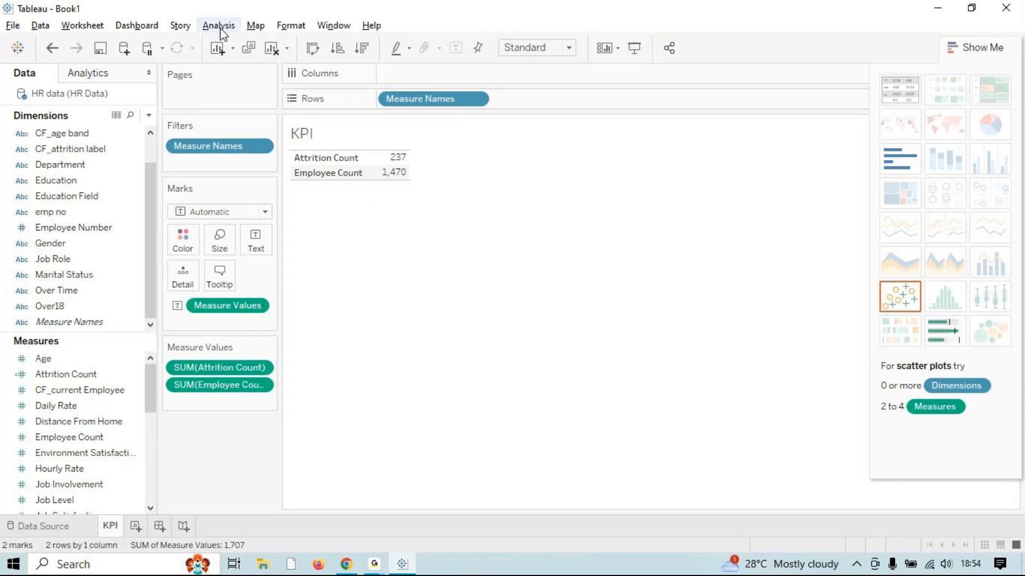
# Swap the KPI table's rows and columns, fit it to Entire View, and hide Show Me.
pyautogui.click(314, 49)
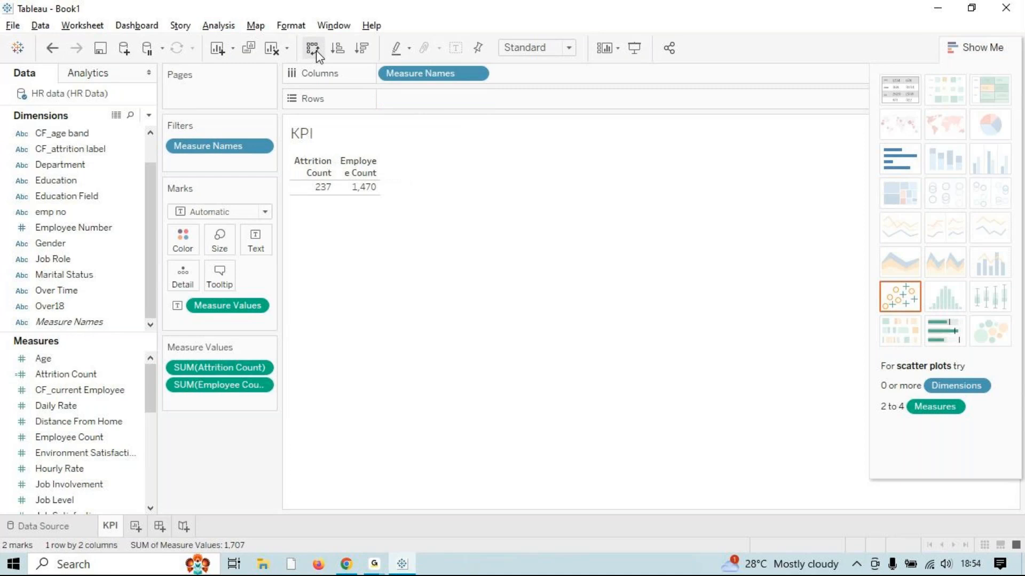
pyautogui.click(571, 52)
pyautogui.click(544, 101)
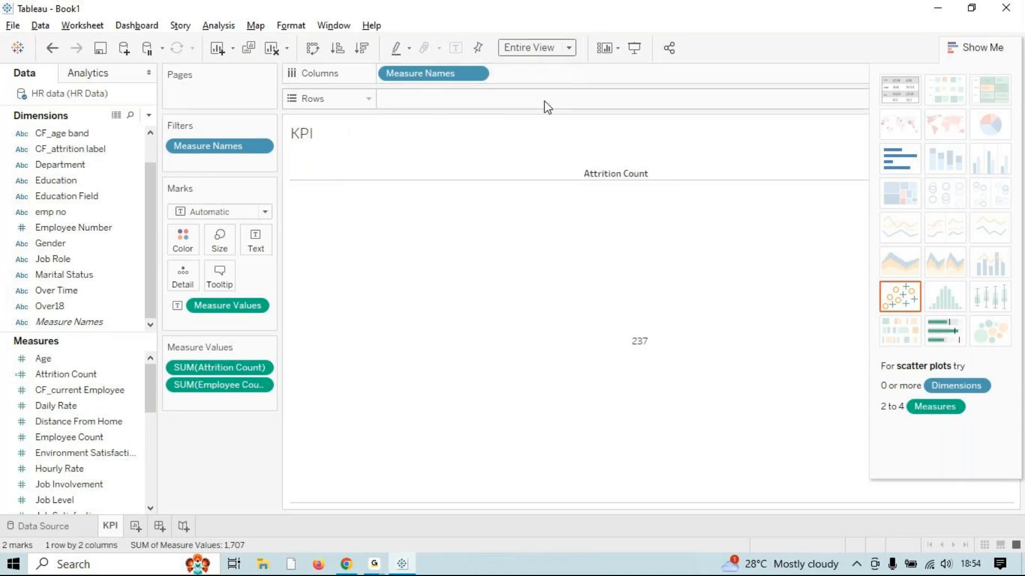
pyautogui.click(975, 49)
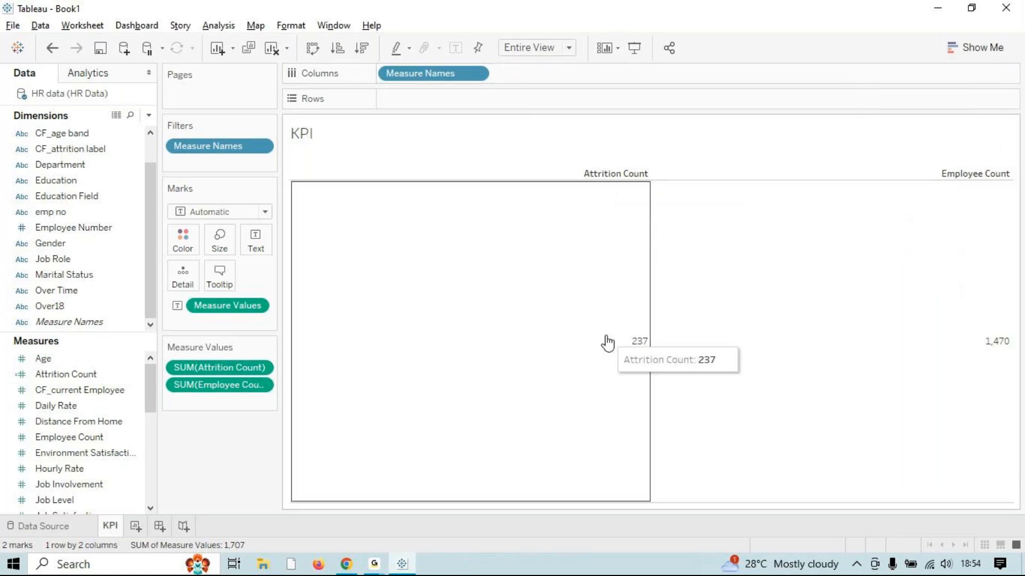
pyautogui.moveTo(900, 242)
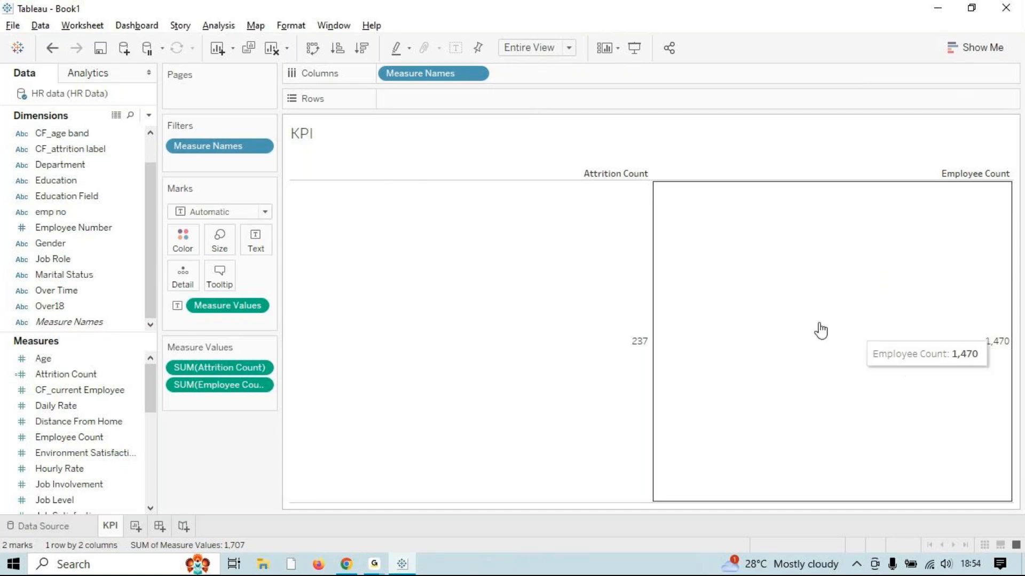
pyautogui.moveTo(471, 258)
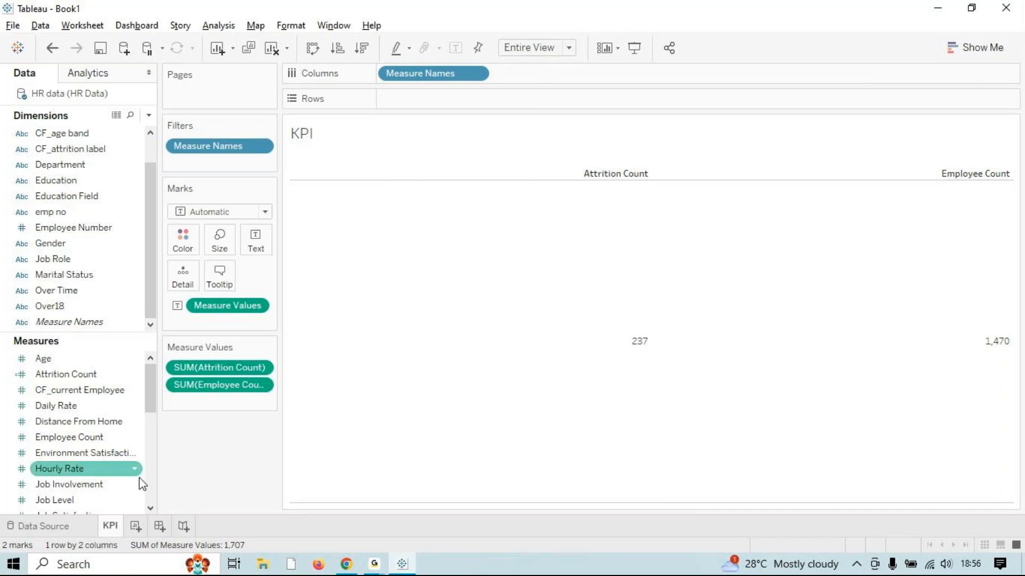
# Create another calculated field and name it Attrition Rate.
pyautogui.click(222, 28)
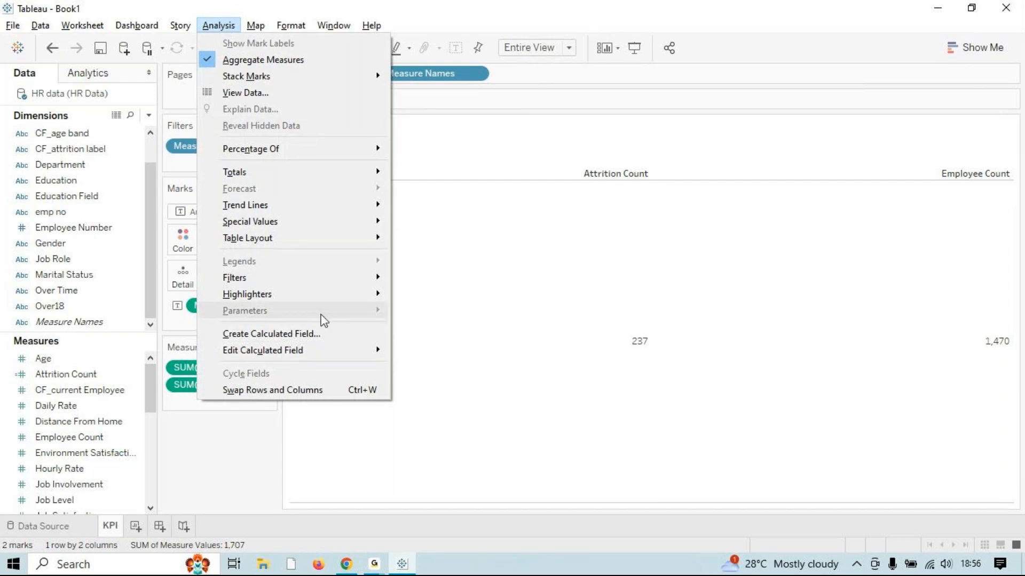
pyautogui.click(316, 334)
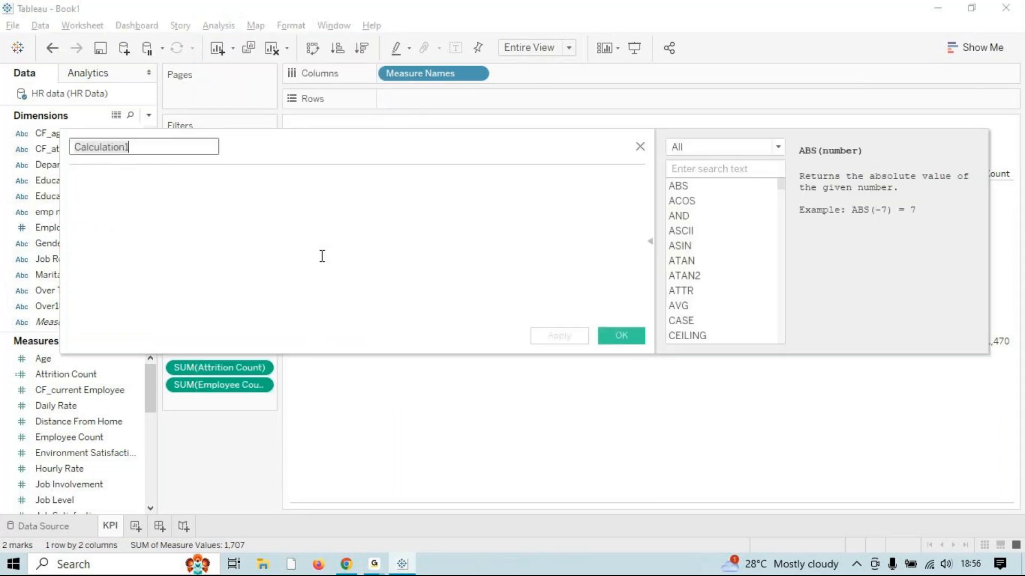
pyautogui.write('aq')
pyautogui.press('BackSpace')
pyautogui.write('TT')
pyautogui.press('BackSpace')
pyautogui.press('BackSpace')
pyautogui.press('BackSpace')
pyautogui.click(321, 256)
pyautogui.write('a')
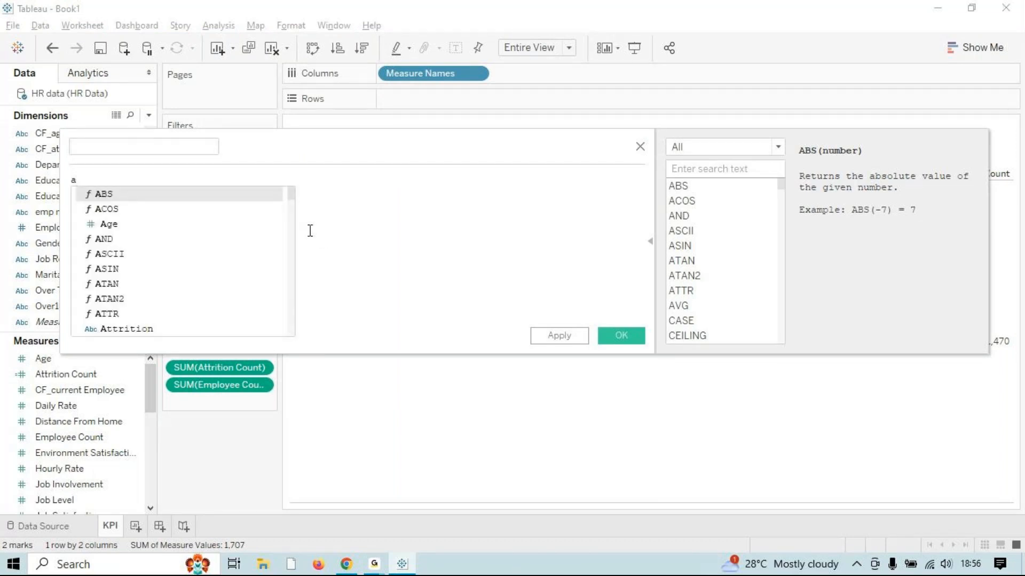
pyautogui.press('BackSpace')
pyautogui.write('aTTRITION rATE')
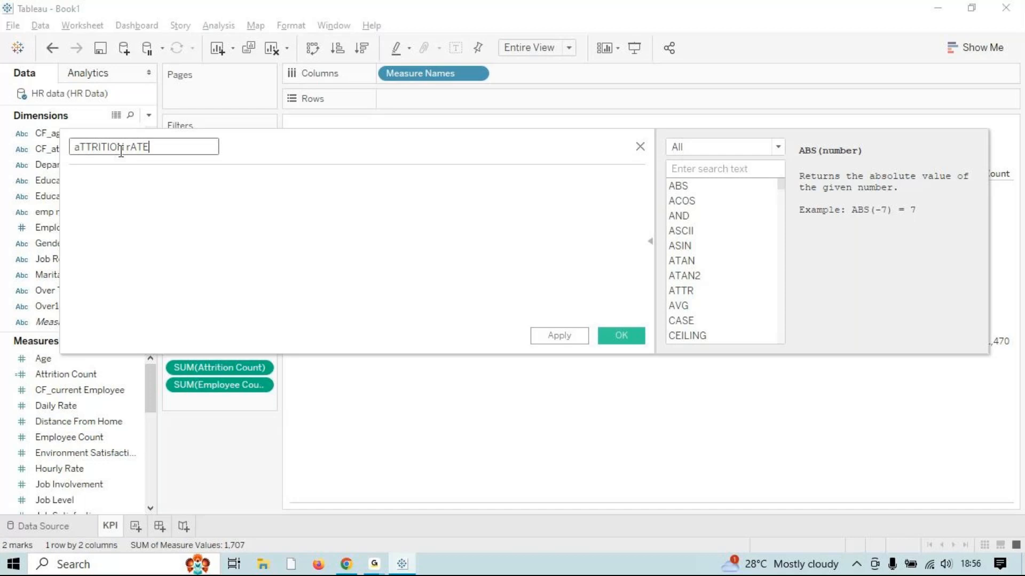
pyautogui.hotkey('ctrl', 'a')
pyautogui.press('BackSpace')
pyautogui.write('Attrition Rate')
# Start the Attrition Rate formula with SUM([Attrition Count]) followed by a division sign.
pyautogui.click(82, 192)
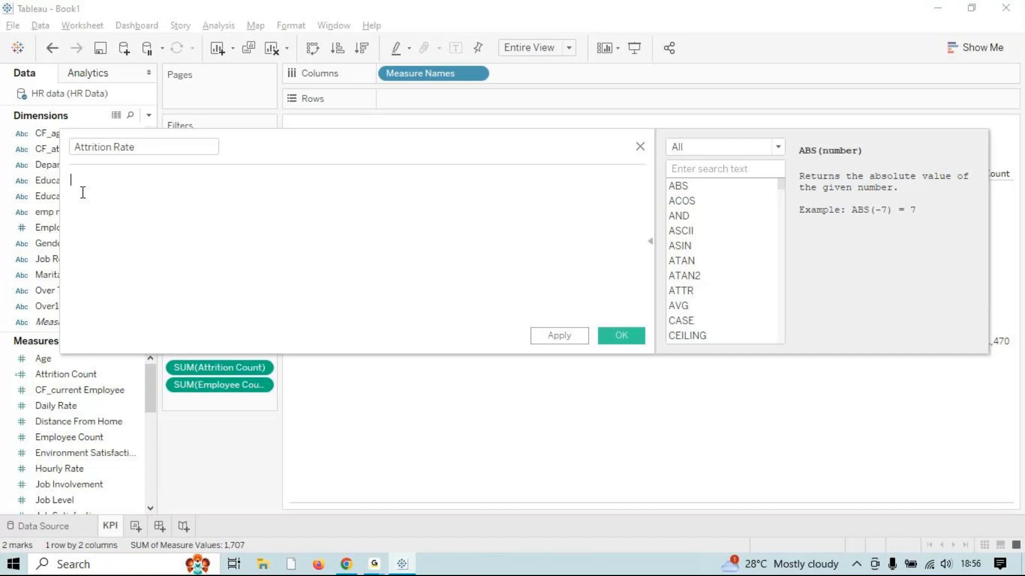
pyautogui.write('sum')
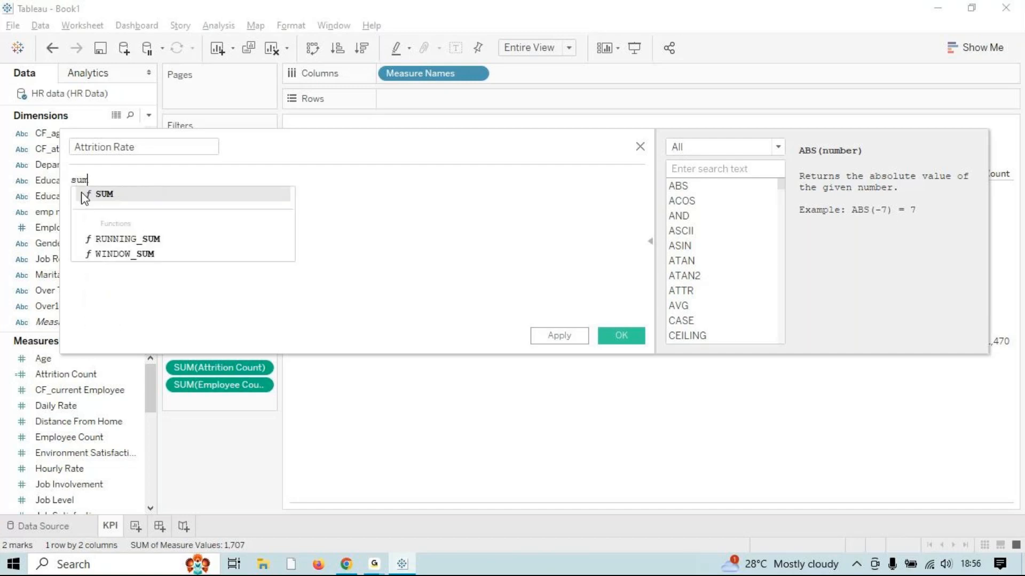
pyautogui.press('Return')
pyautogui.write('at')
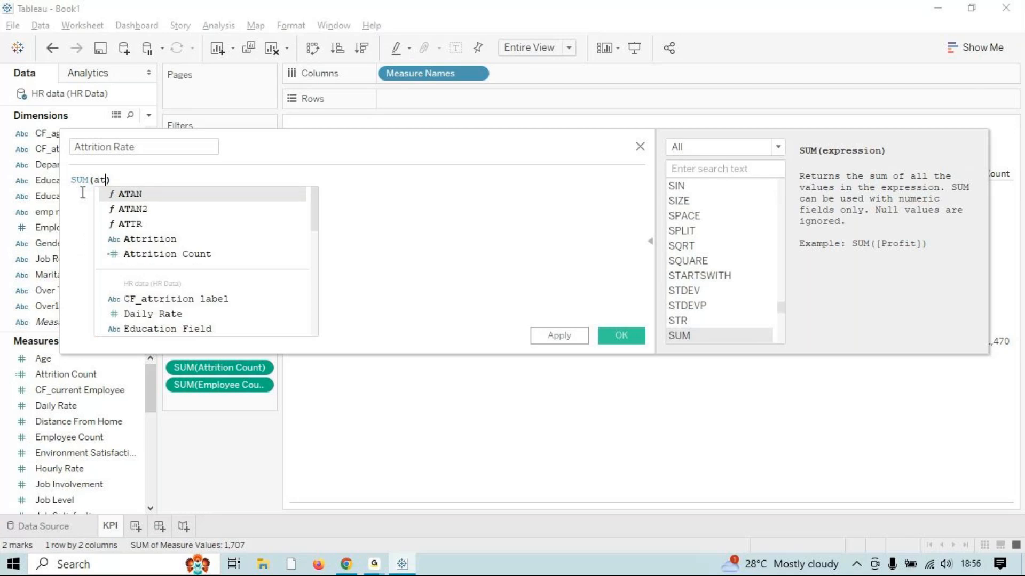
pyautogui.write('t')
pyautogui.press('Down')
pyautogui.press('Down')
pyautogui.press('Return')
pyautogui.write('/')
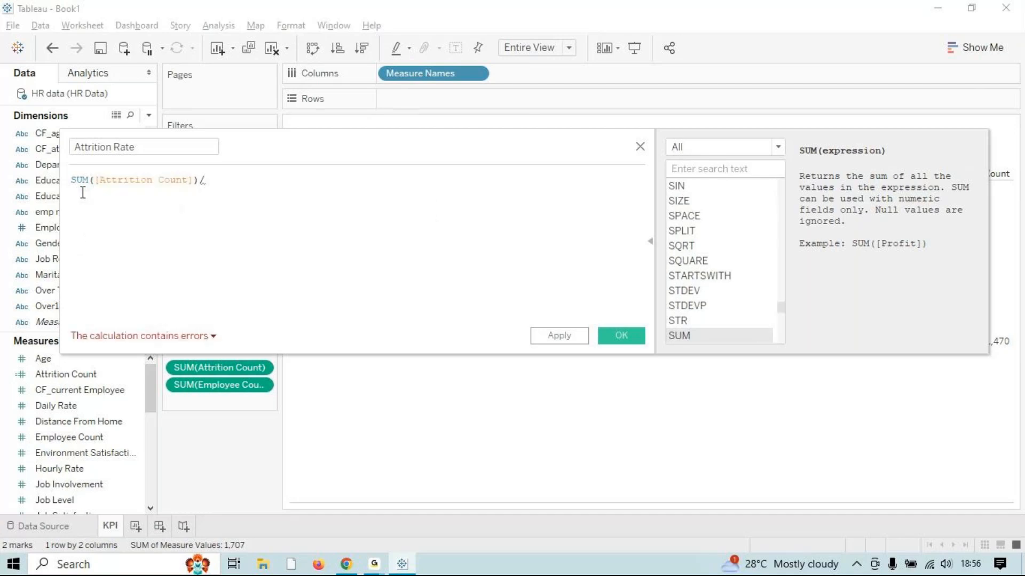
# Complete the Attrition Rate formula with SUM([Employee Count]) as the divisor, then apply and save the calculated field.
pyautogui.write('sum(e')
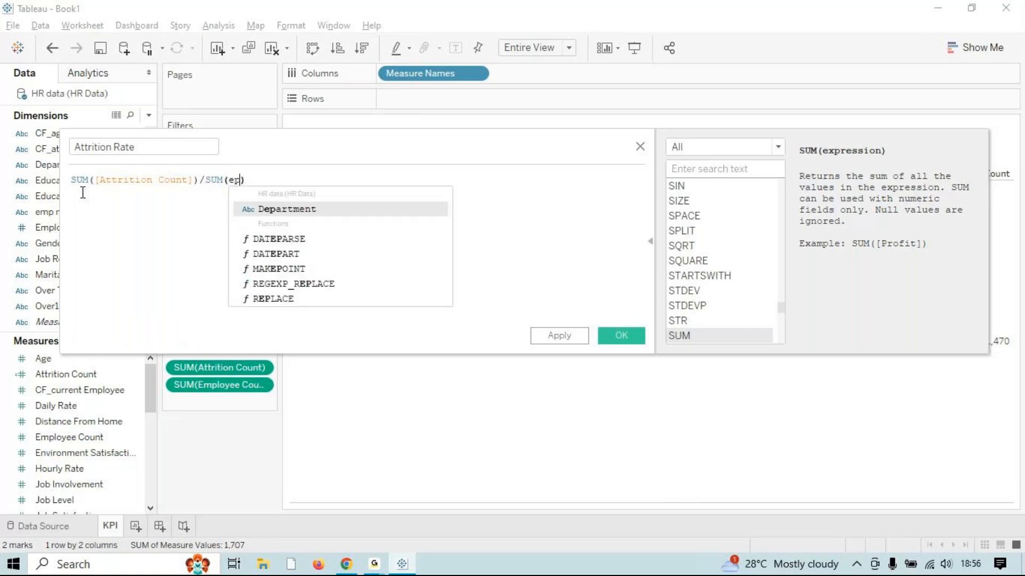
pyautogui.write('mp')
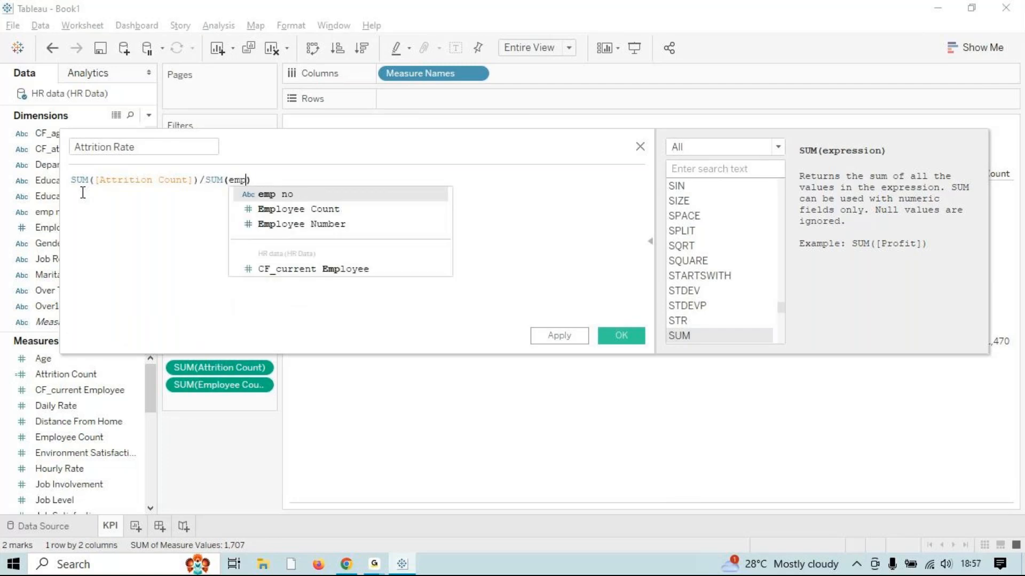
pyautogui.press('Down')
pyautogui.press('Return')
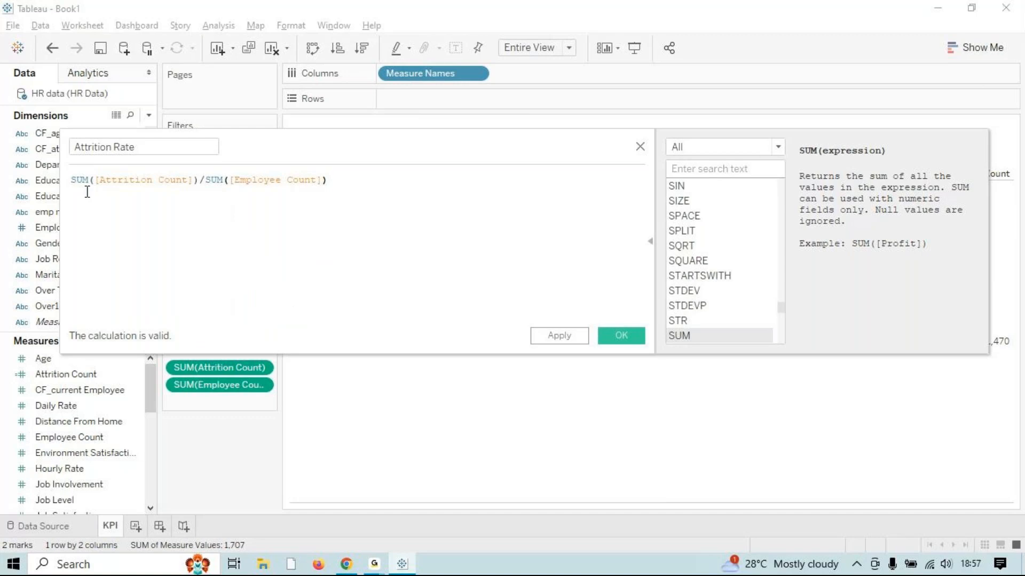
pyautogui.hotkey('ctrl', 'a')
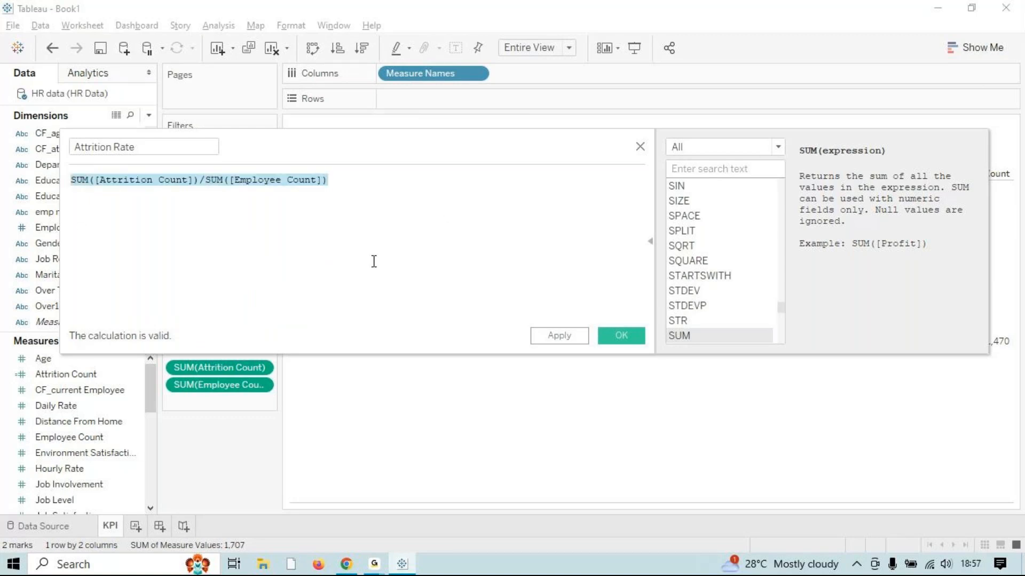
pyautogui.click(373, 260)
pyautogui.click(560, 336)
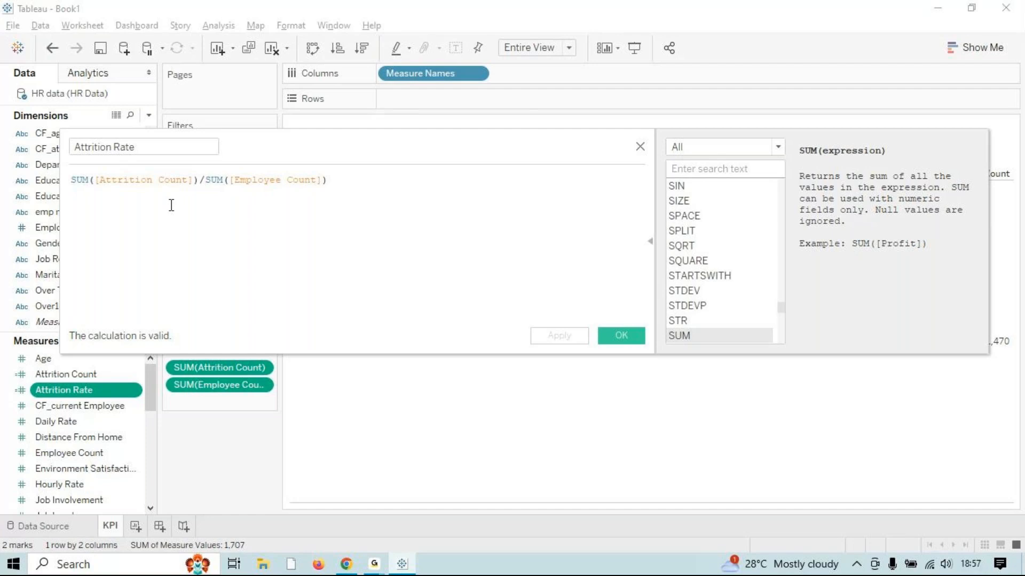
pyautogui.click(624, 337)
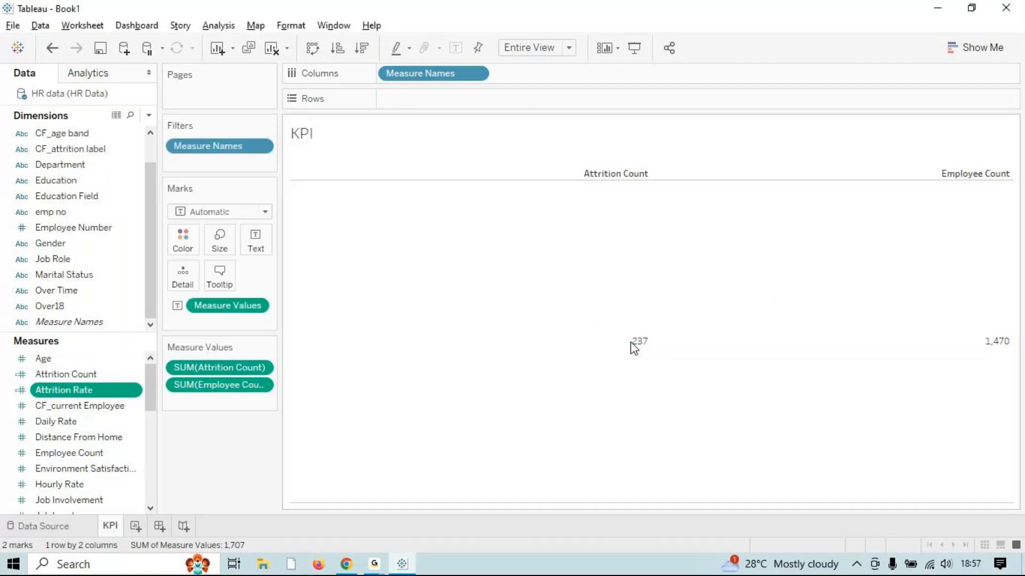
# Add the Attrition Rate measure to the KPI table's measure values, below Employee Count.
pyautogui.moveTo(76, 389); pyautogui.dragTo(210, 401)
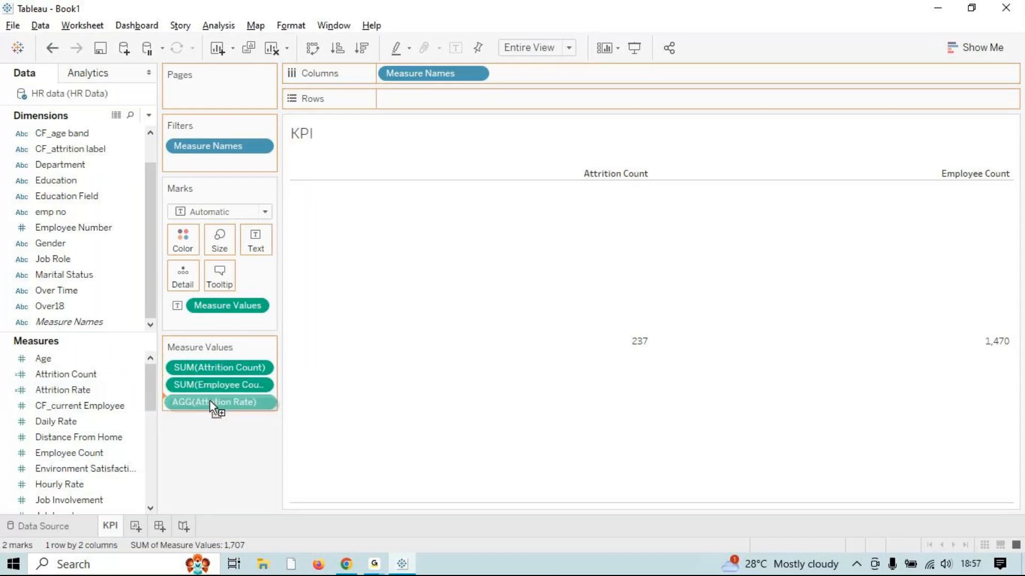
pyautogui.moveTo(210, 401); pyautogui.dragTo(210, 400)
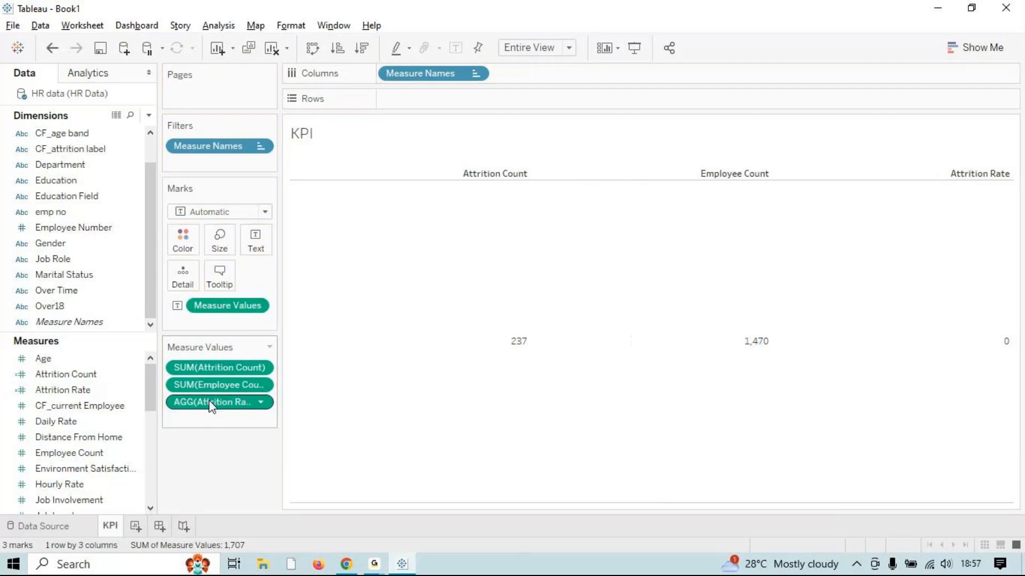
pyautogui.moveTo(1002, 346)
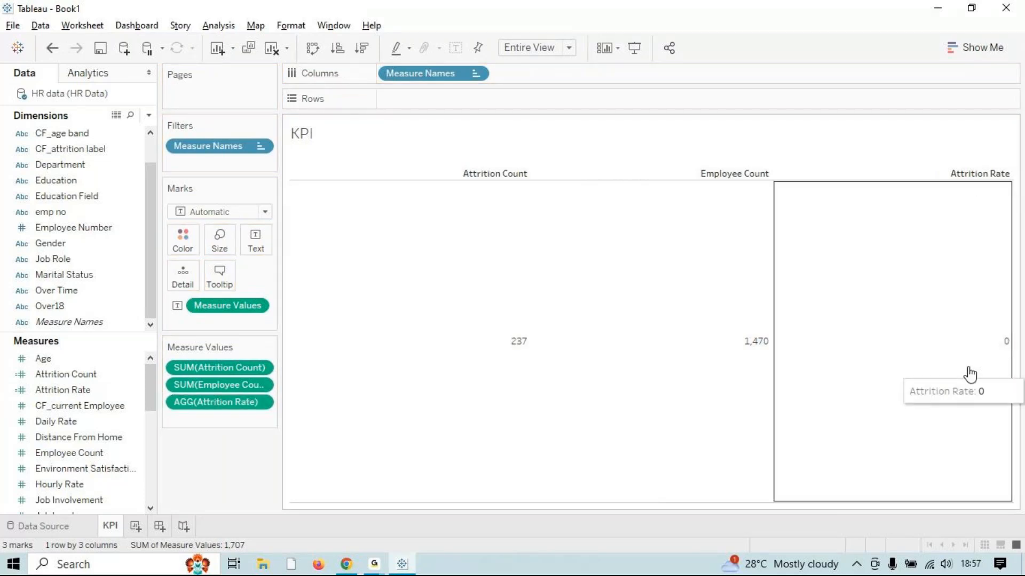
# Try a Percent of Total quick table calculation on the KPI table's Attrition Rate and undo it.
pyautogui.rightClick(251, 406)
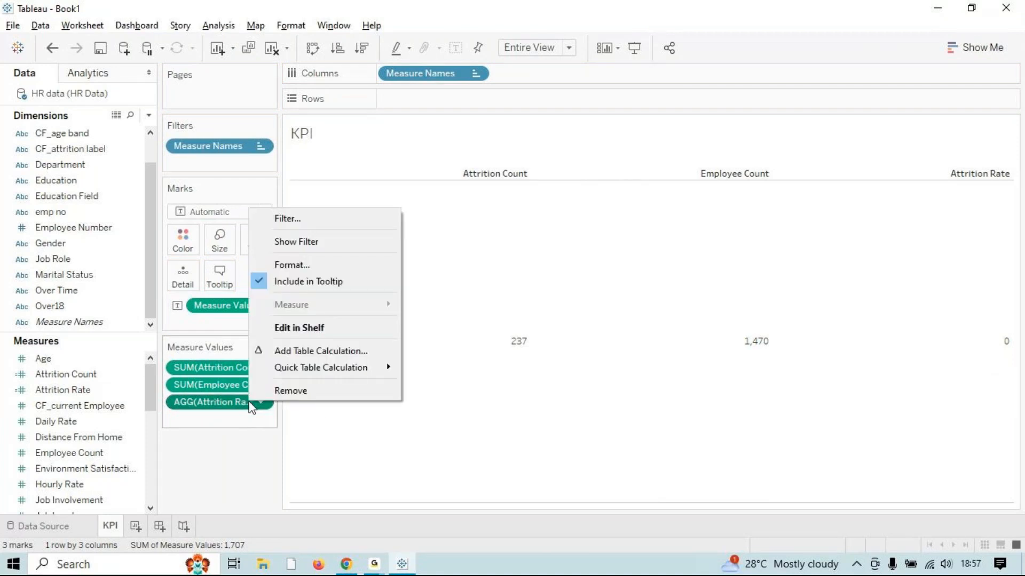
pyautogui.moveTo(338, 368)
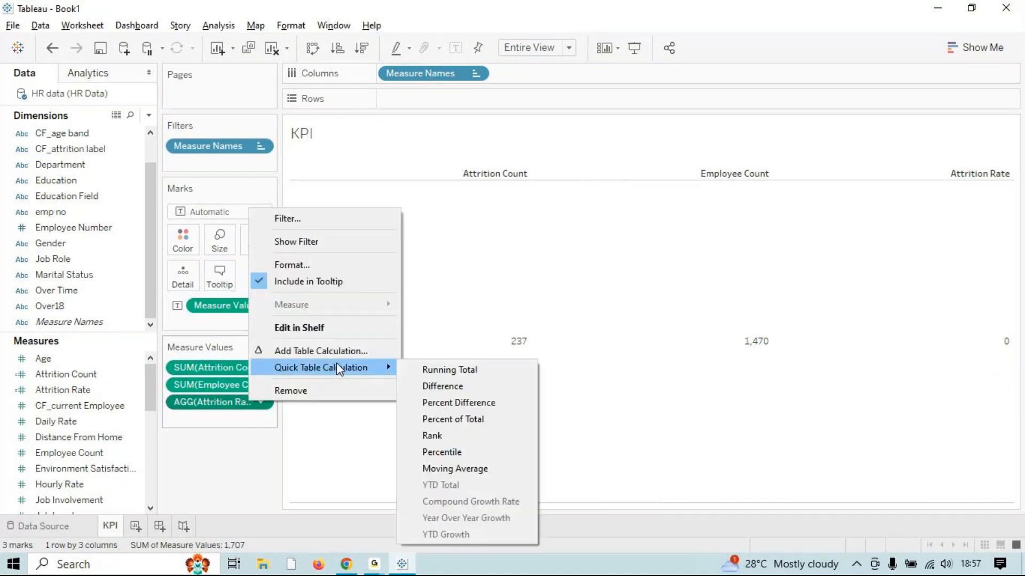
pyautogui.click(474, 420)
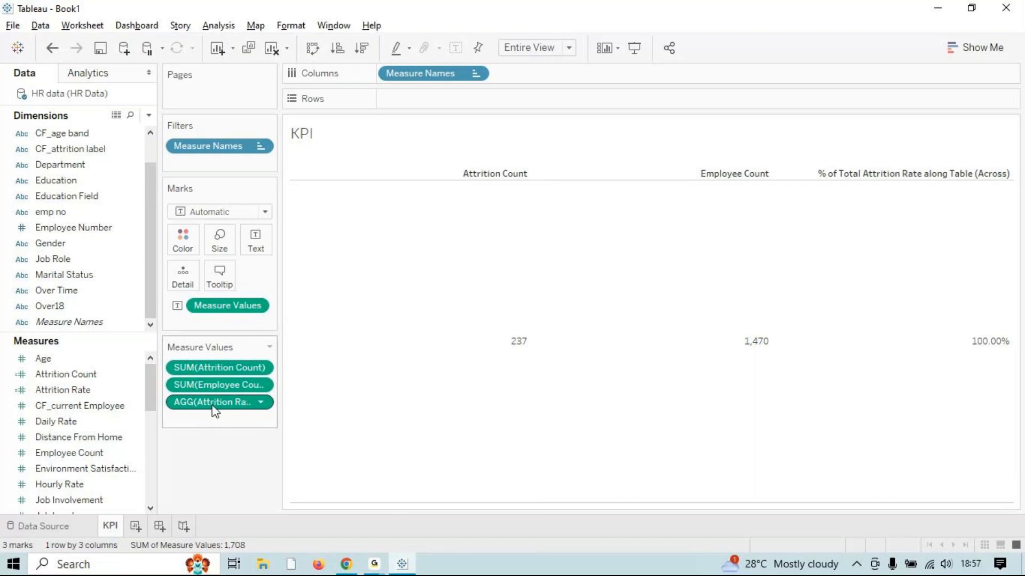
pyautogui.click(52, 47)
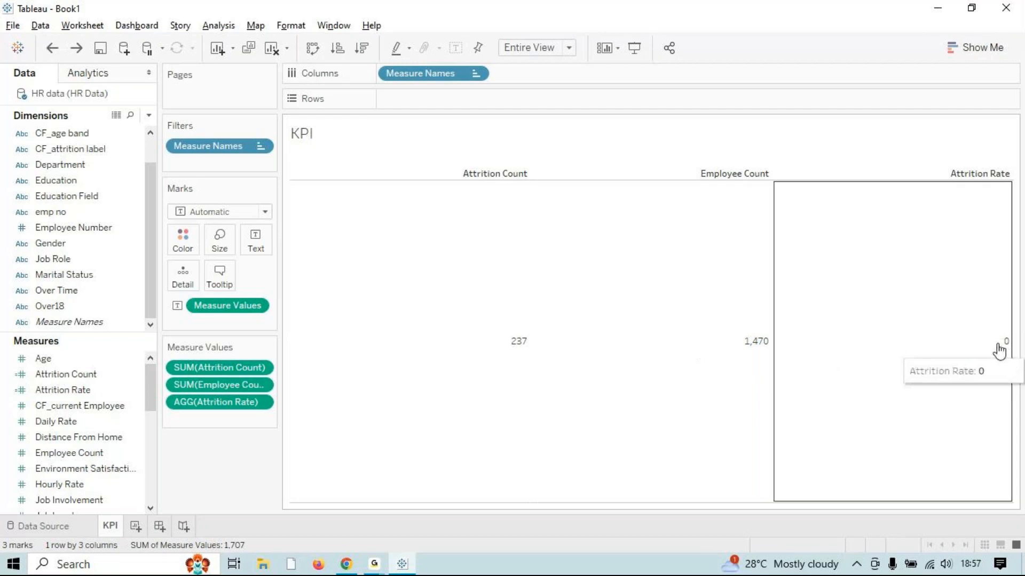
pyautogui.click(77, 391)
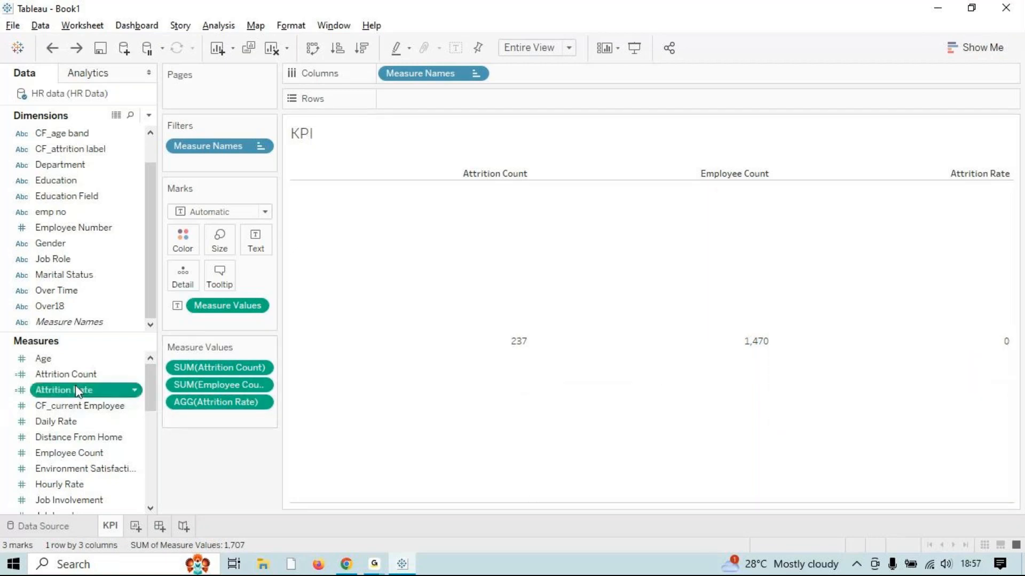
pyautogui.rightClick(75, 386)
pyautogui.click(150, 146)
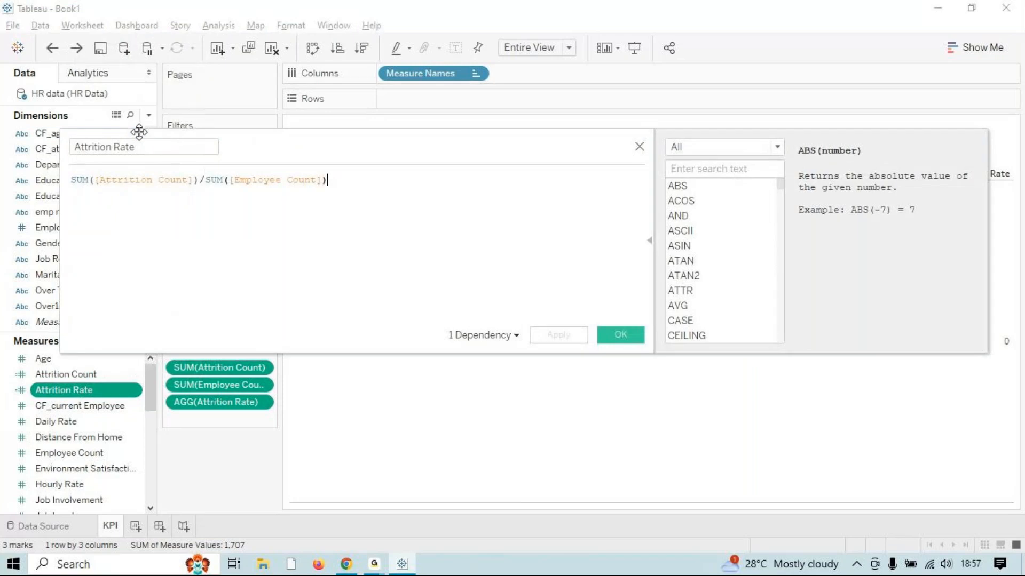
pyautogui.press('Escape')
pyautogui.rightClick(93, 390)
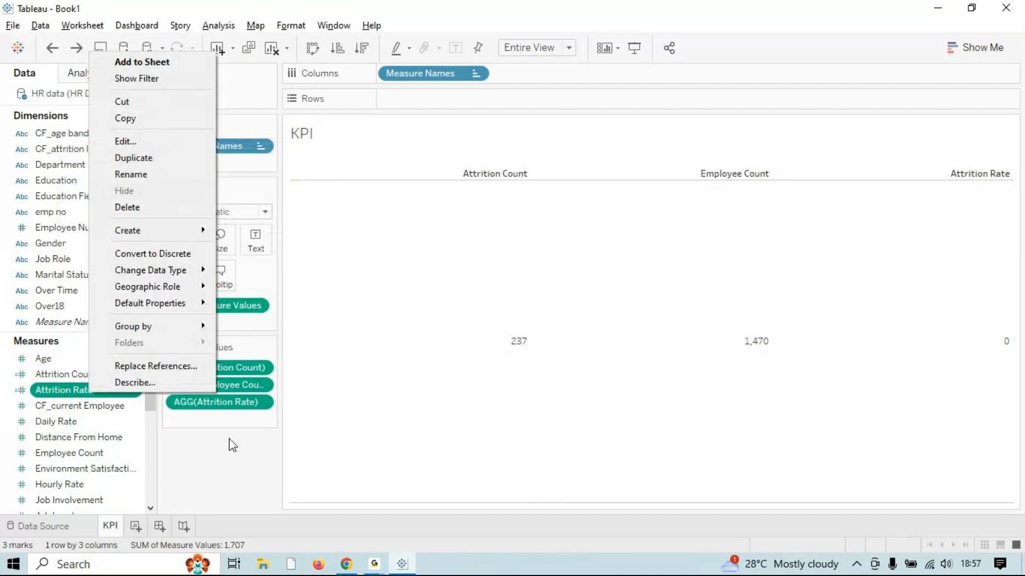
pyautogui.click(247, 487)
# Format the KPI table's Attrition Rate numbers as Percentage with 2 decimal places and close the formatting settings.
pyautogui.rightClick(196, 404)
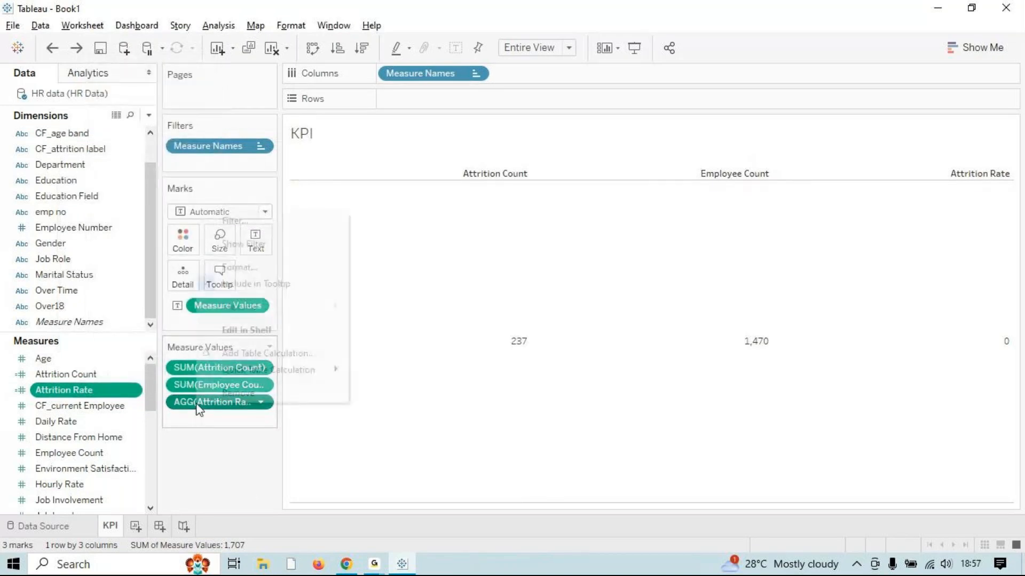
pyautogui.click(259, 266)
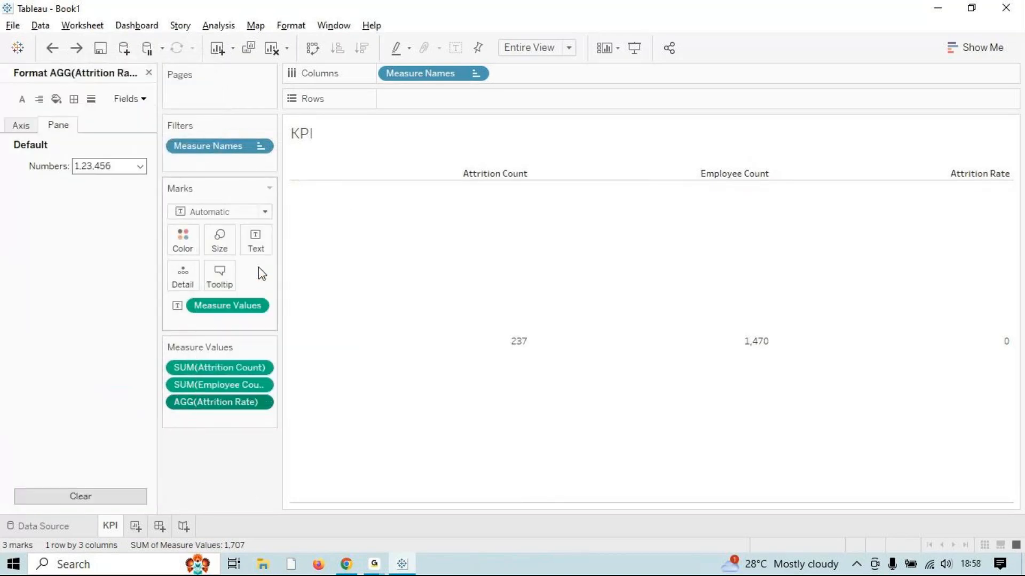
pyautogui.click(141, 166)
pyautogui.click(123, 259)
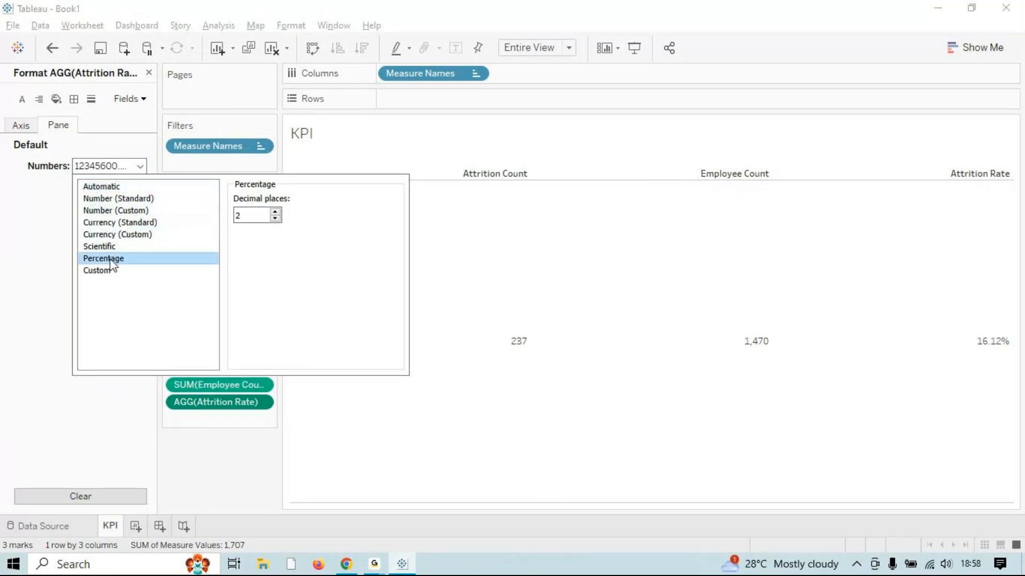
pyautogui.click(57, 369)
pyautogui.moveTo(942, 314)
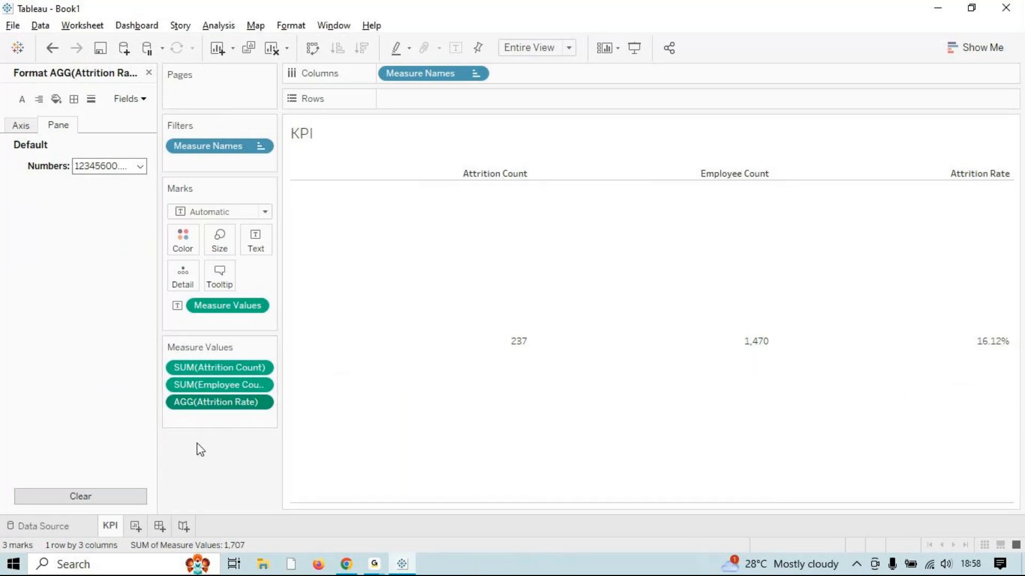
pyautogui.click(149, 72)
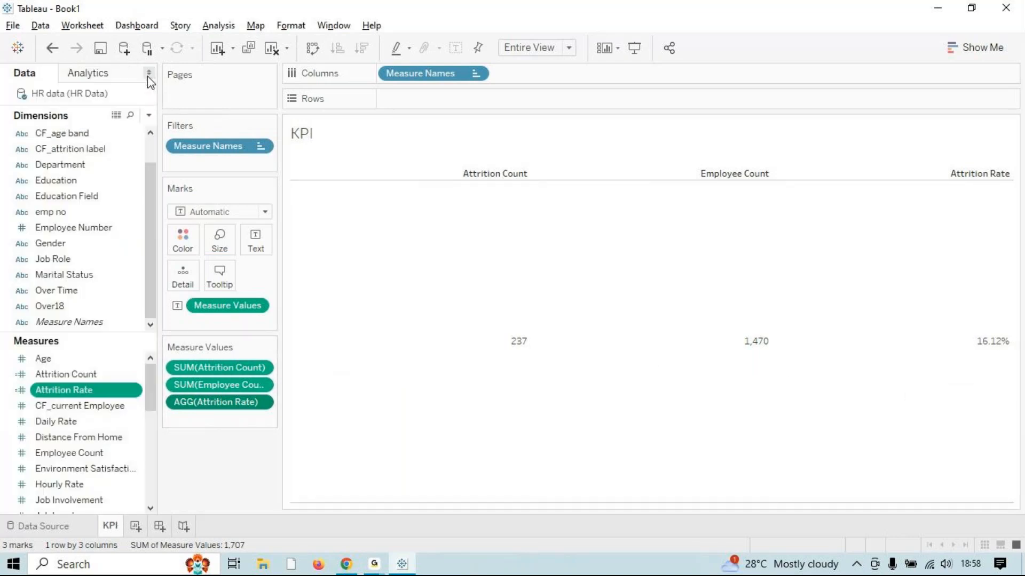
# Review the number format options of the KPI table's Attrition Rate, then close the formatting settings.
pyautogui.rightClick(233, 408)
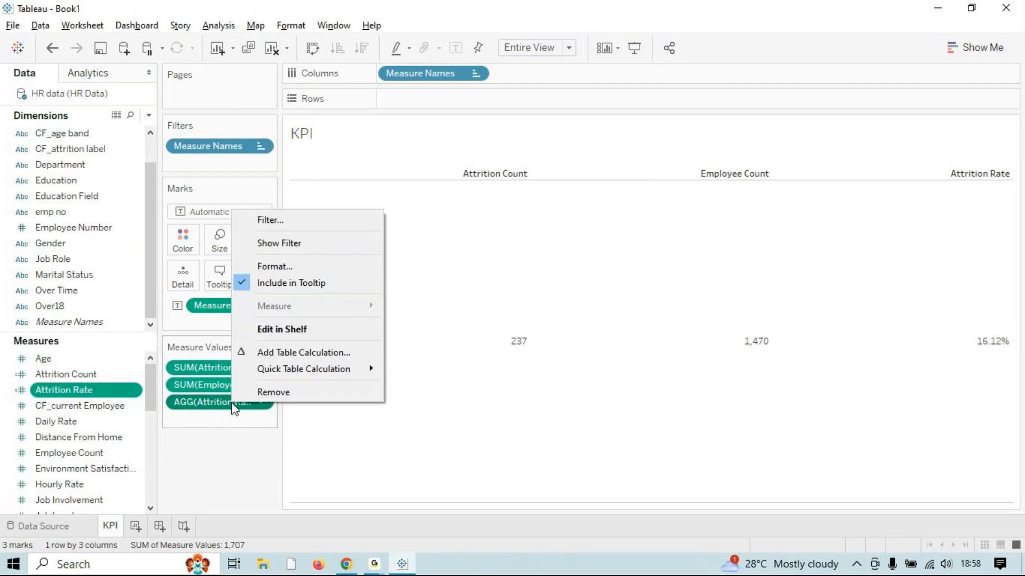
pyautogui.click(275, 266)
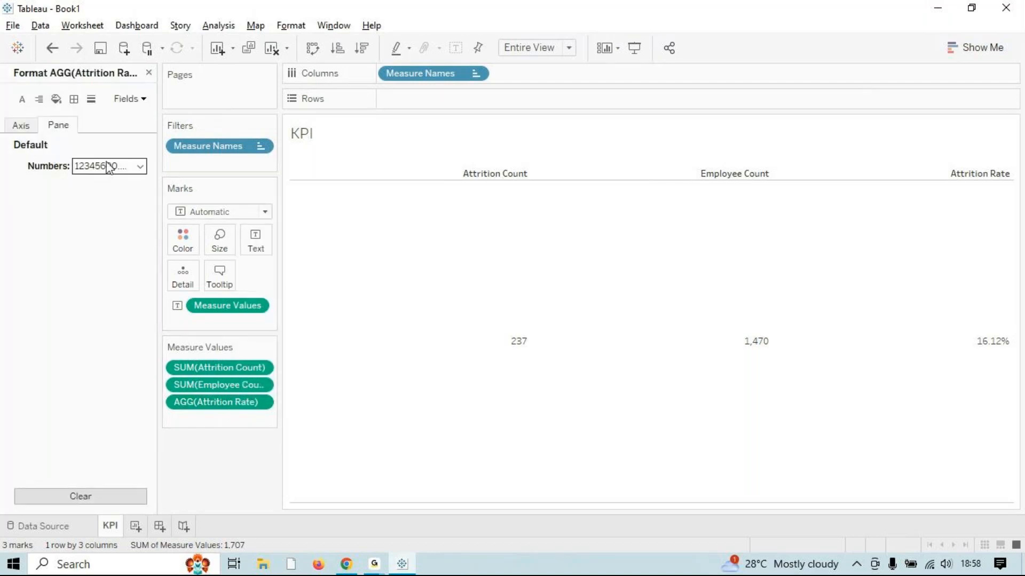
pyautogui.click(139, 166)
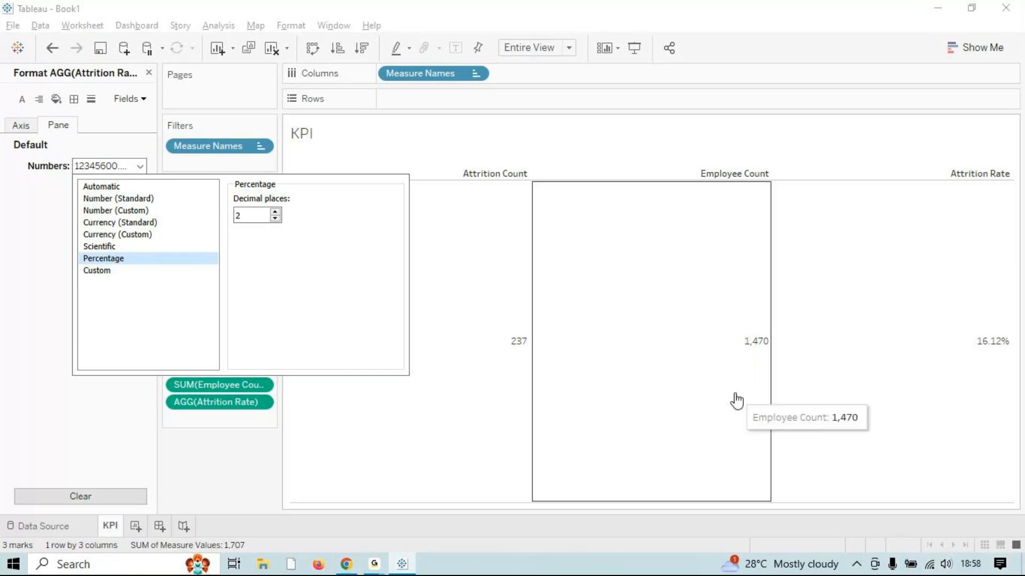
pyautogui.click(174, 486)
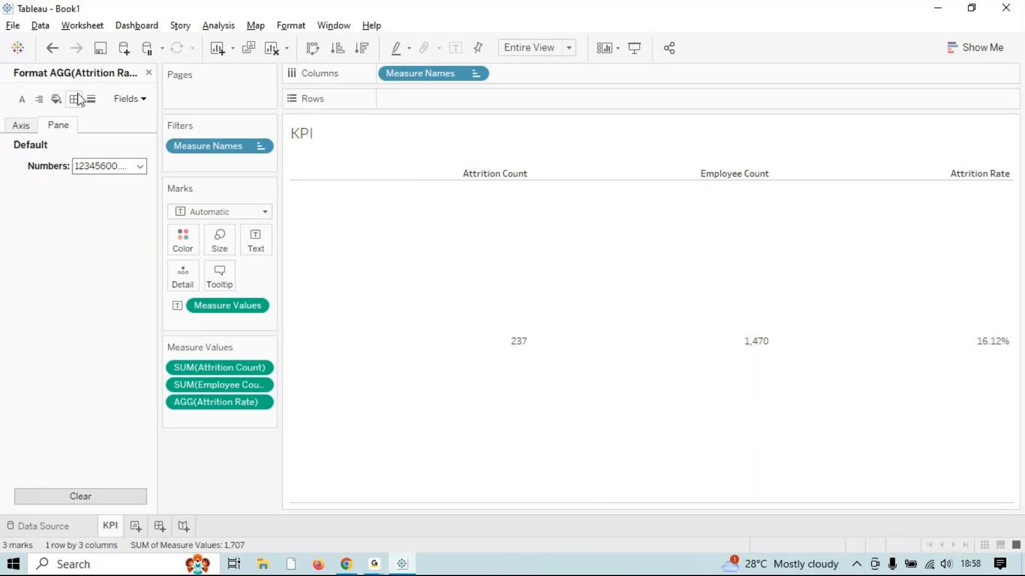
pyautogui.click(149, 72)
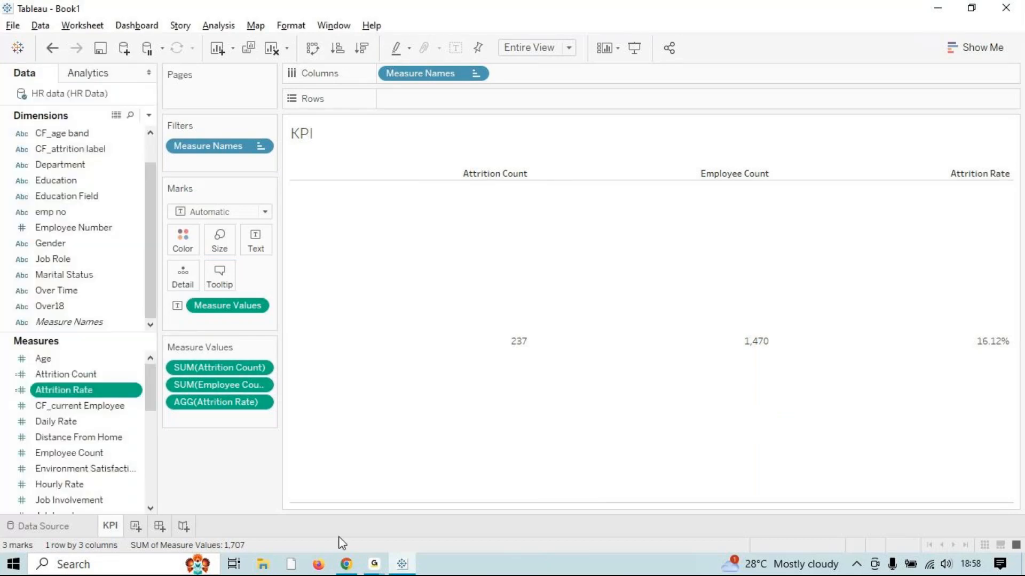
pyautogui.click(376, 564)
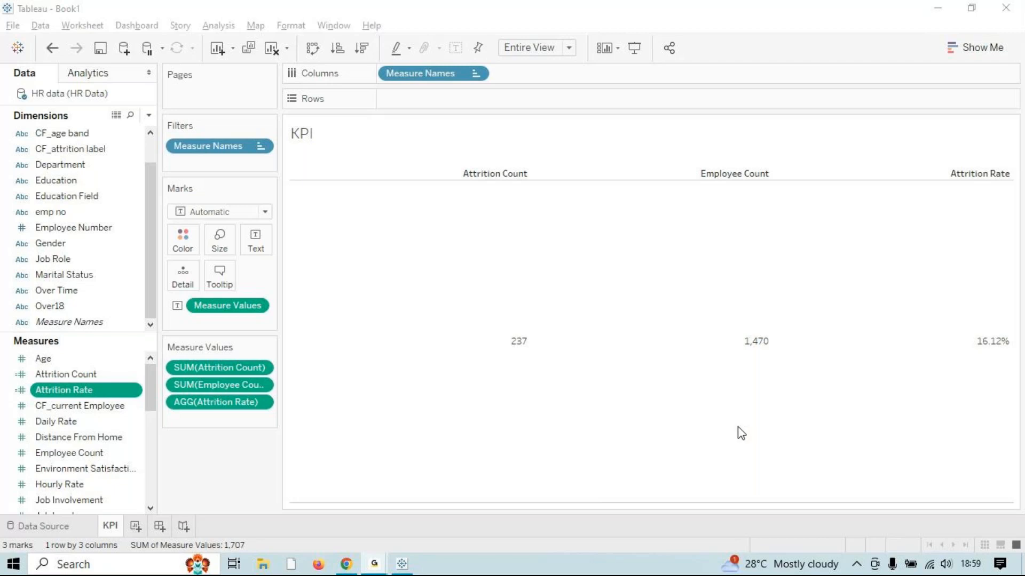
pyautogui.hotkey('alt', 'Tab')
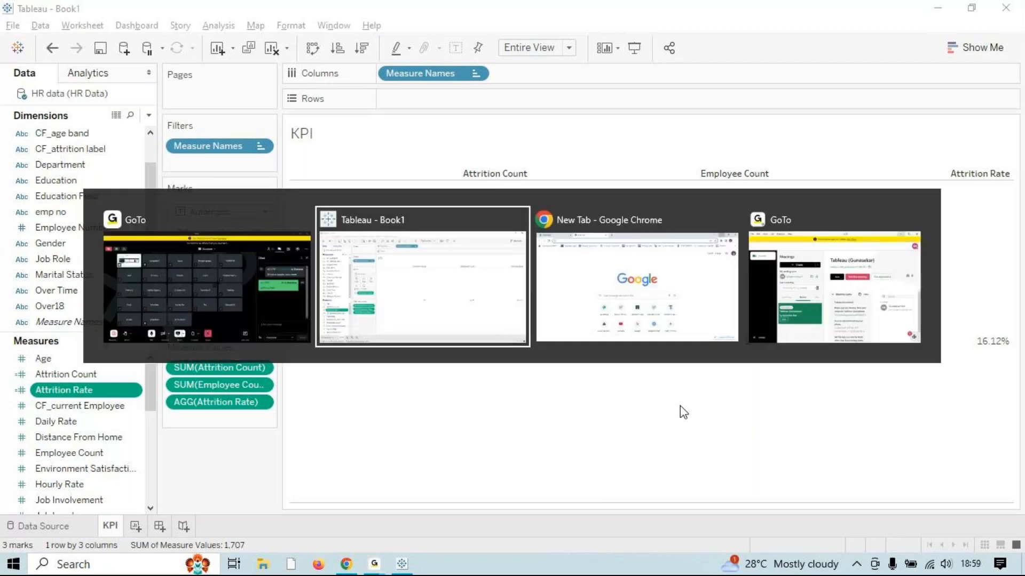
pyautogui.click(443, 336)
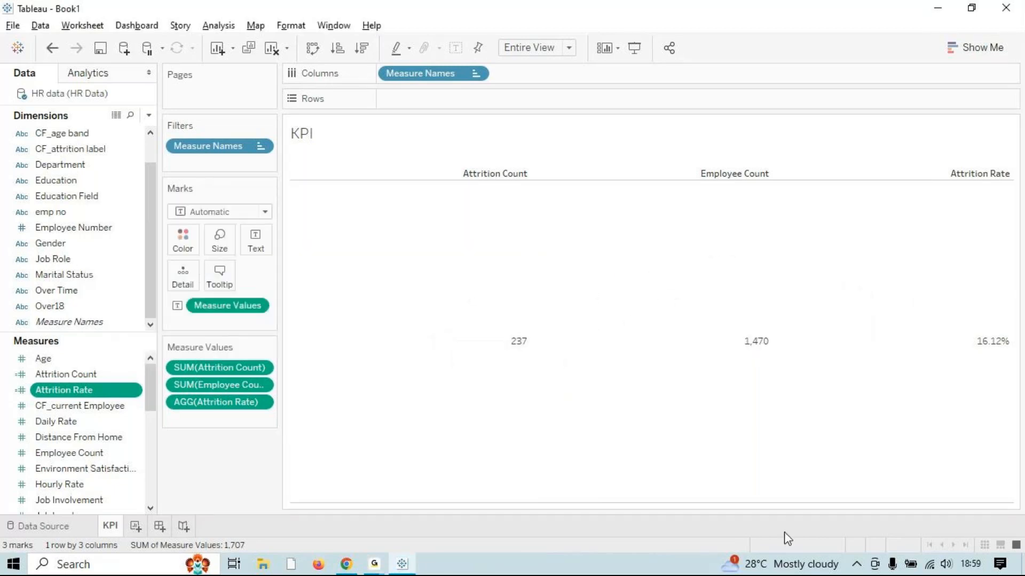
# Highlight the Attrition Count, Employee Count and Attrition Rate values one after another in the KPI table.
pyautogui.click(450, 276)
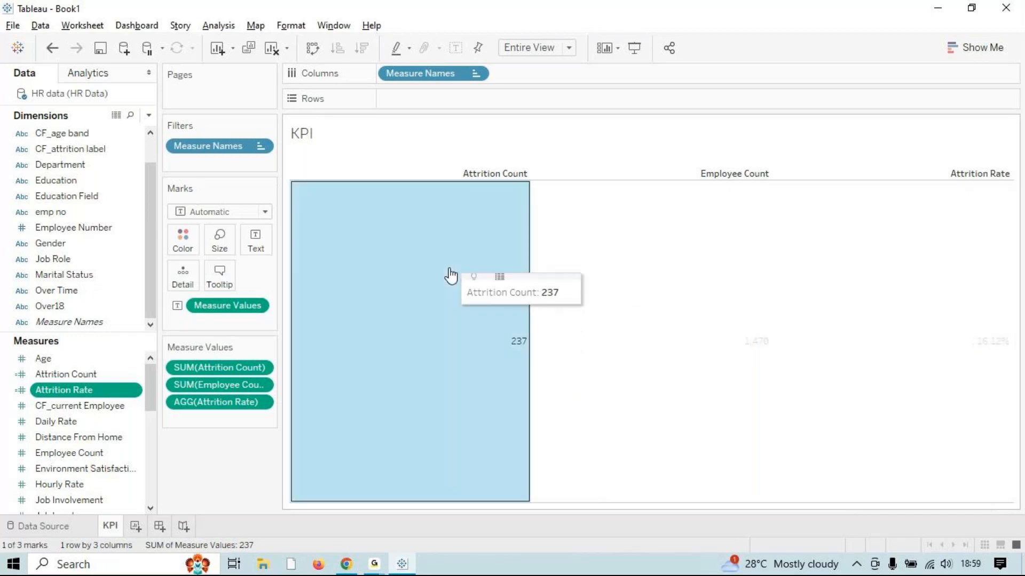
pyautogui.click(663, 263)
pyautogui.click(872, 263)
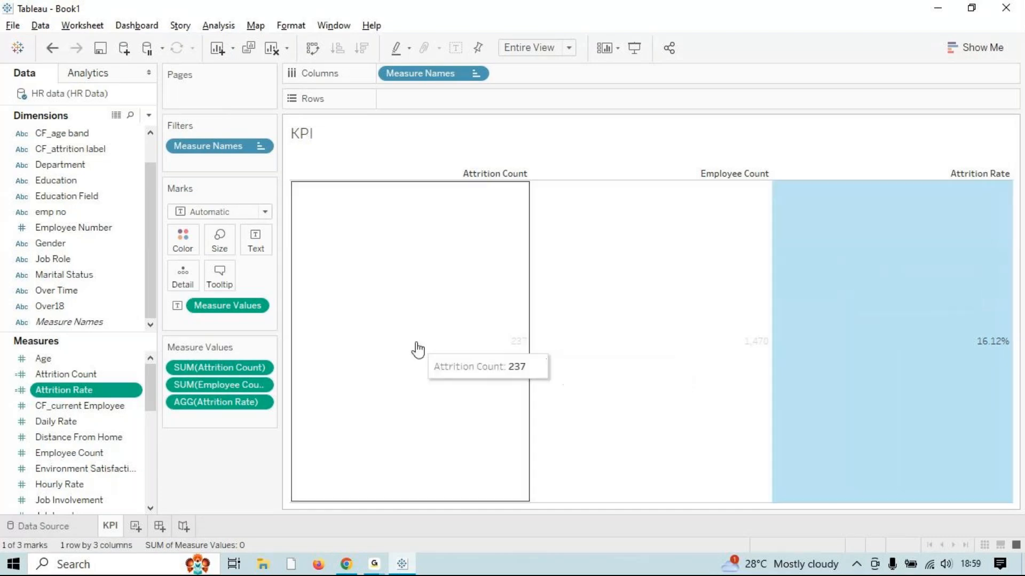
# Compare the KPI table's three values by highlighting Attrition Count, Employee Count and Attrition Rate again, ending with nothing selected.
pyautogui.click(825, 306)
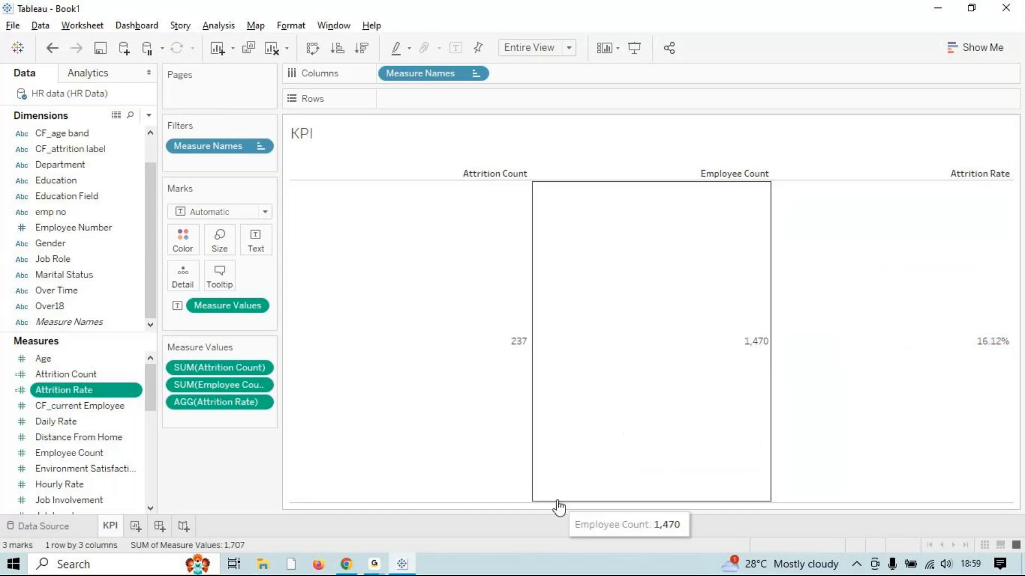
pyautogui.moveTo(390, 568)
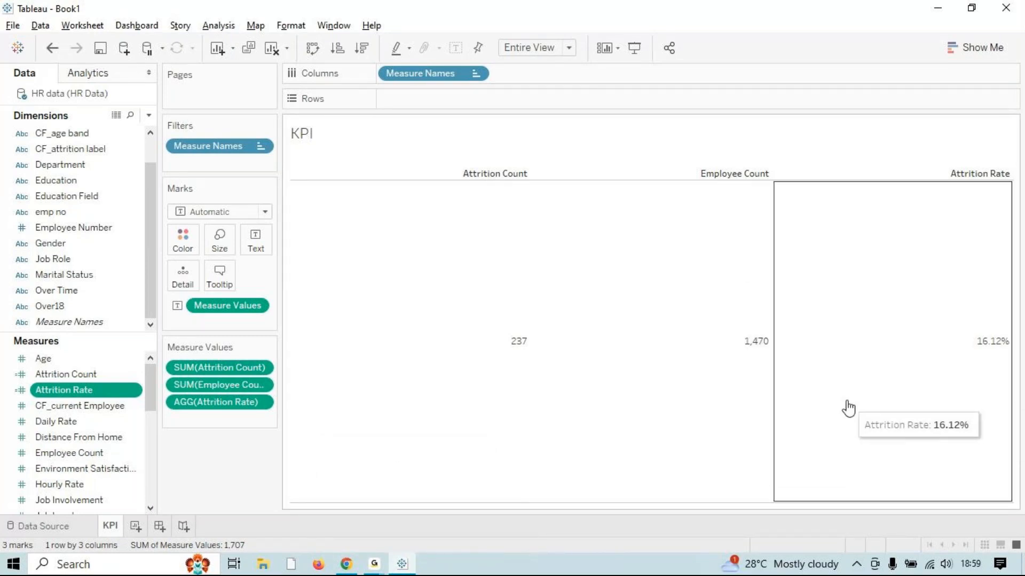
pyautogui.click(449, 287)
pyautogui.click(764, 270)
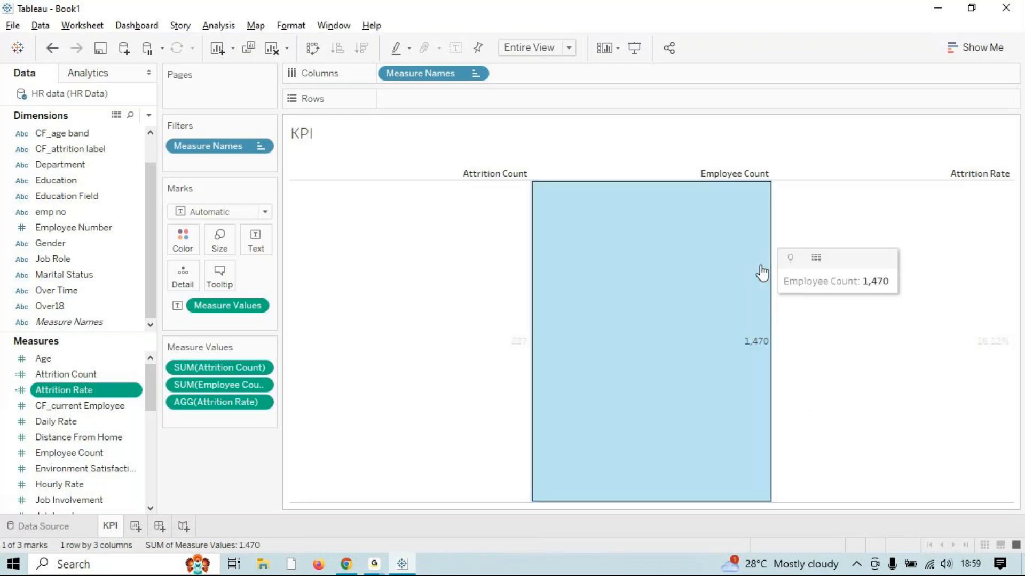
pyautogui.click(942, 262)
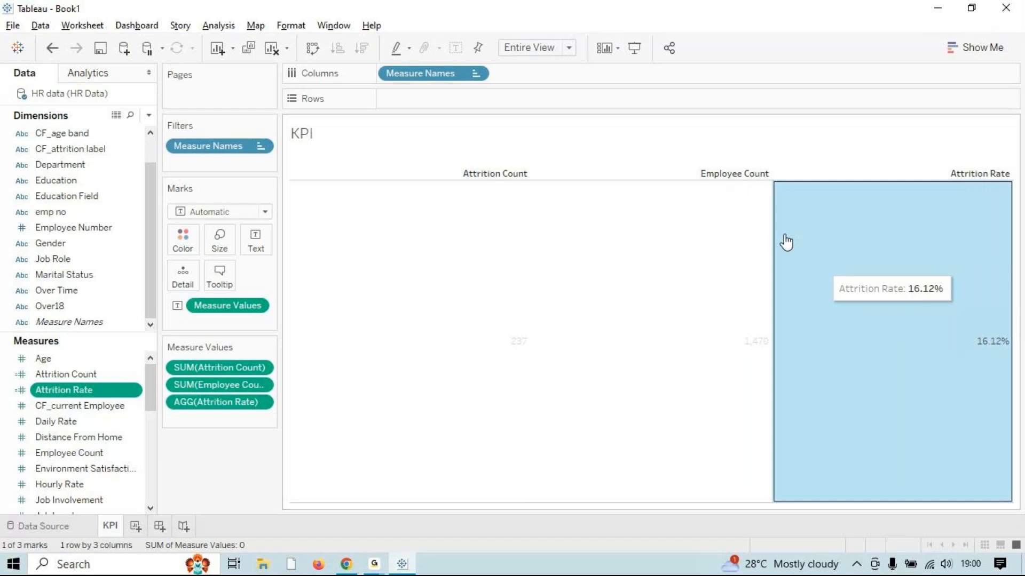
pyautogui.moveTo(883, 261)
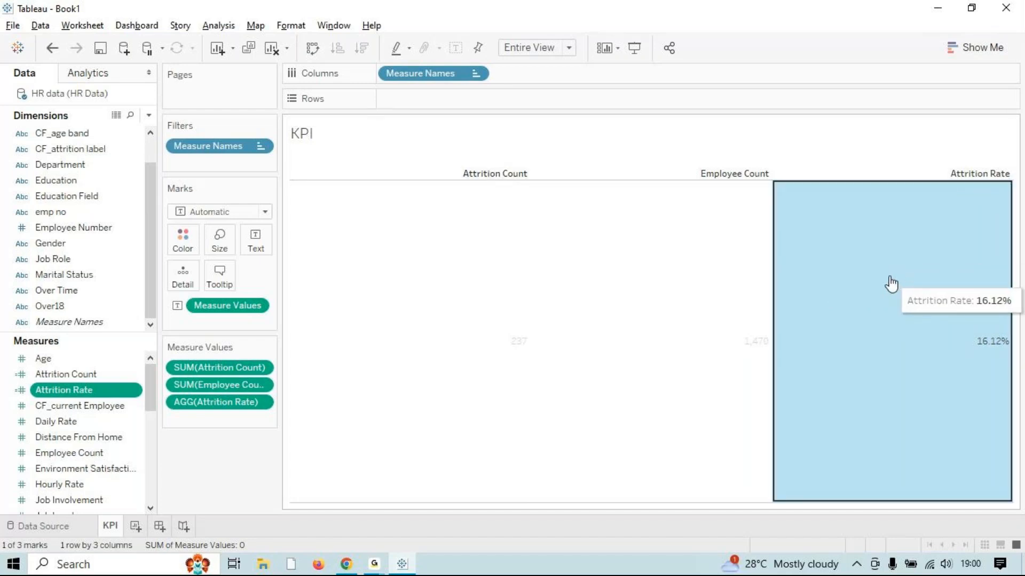
pyautogui.click(892, 284)
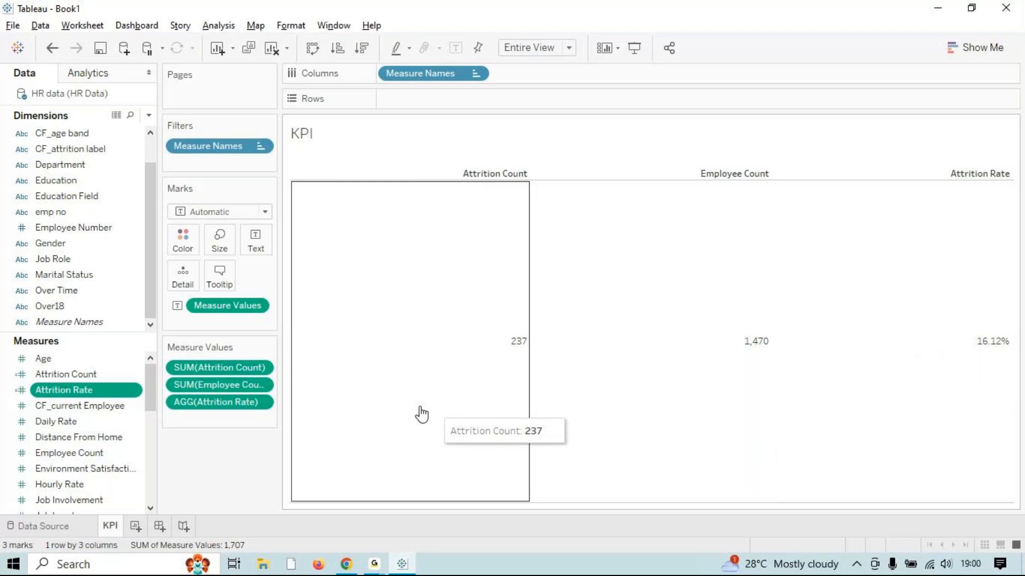
# Reorder the KPI table's measures so Employee Count comes before Attrition Count, and highlight each value in the new order.
pyautogui.moveTo(204, 380); pyautogui.dragTo(204, 361)
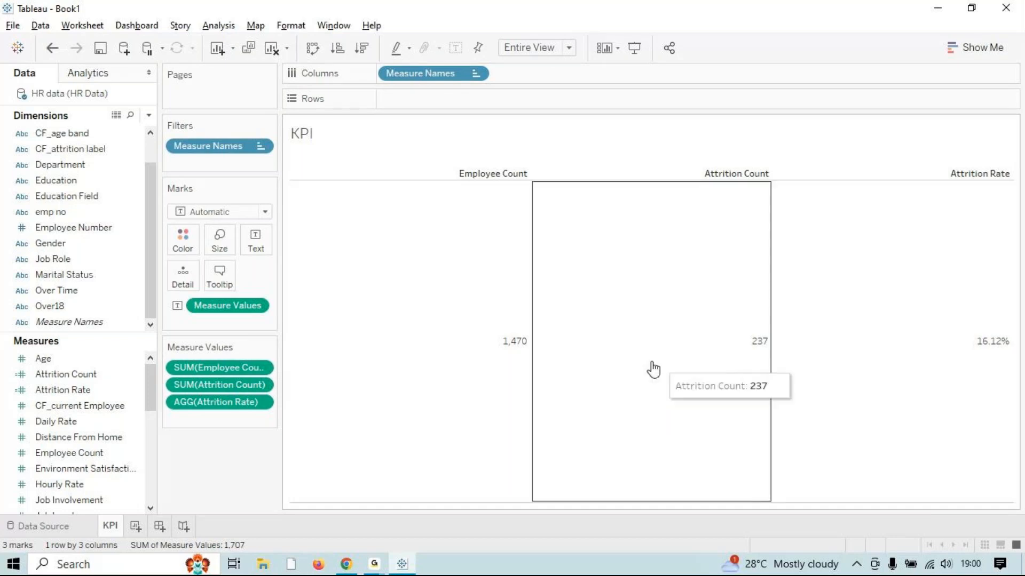
pyautogui.click(467, 250)
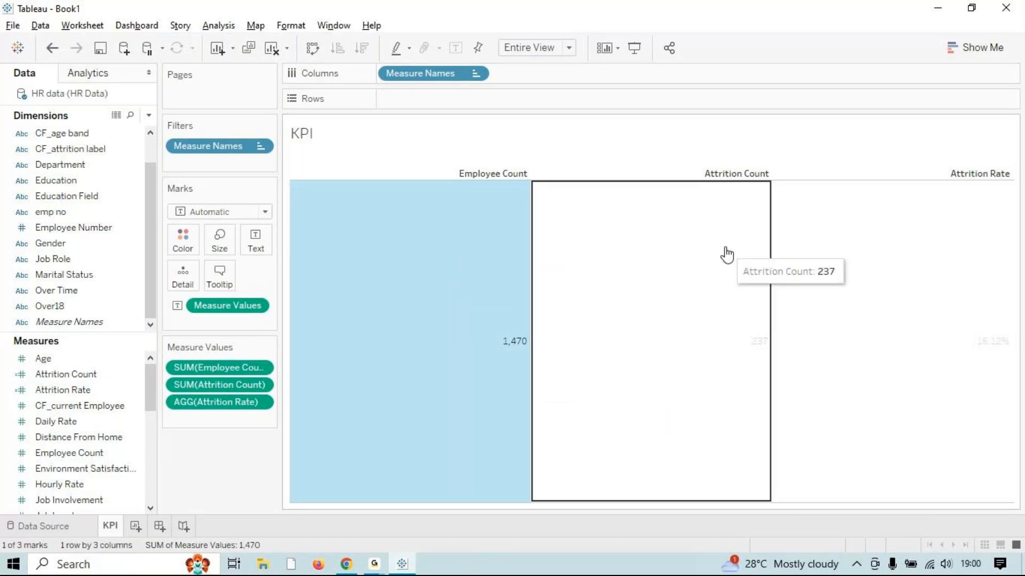
pyautogui.click(727, 255)
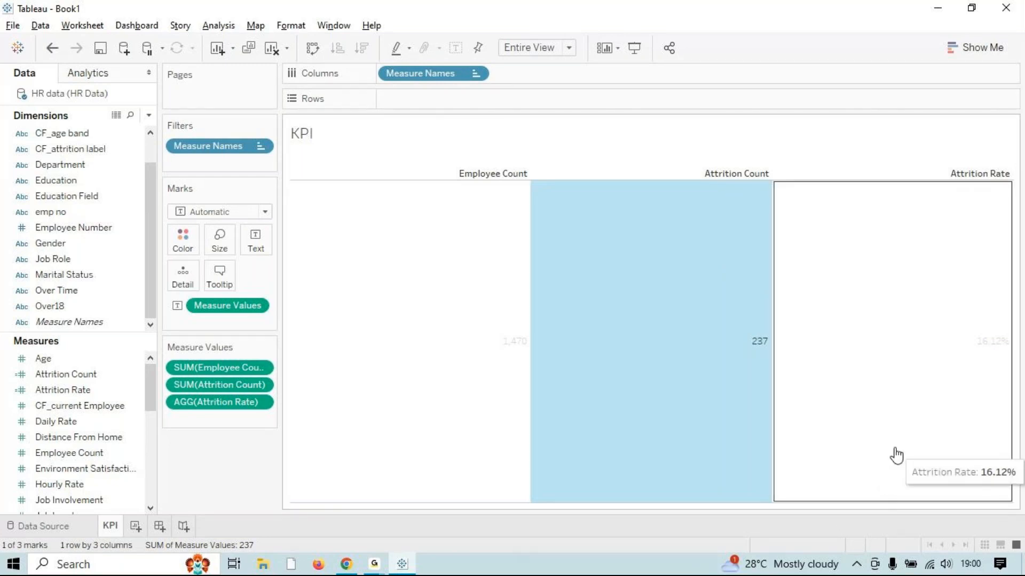
pyautogui.click(866, 445)
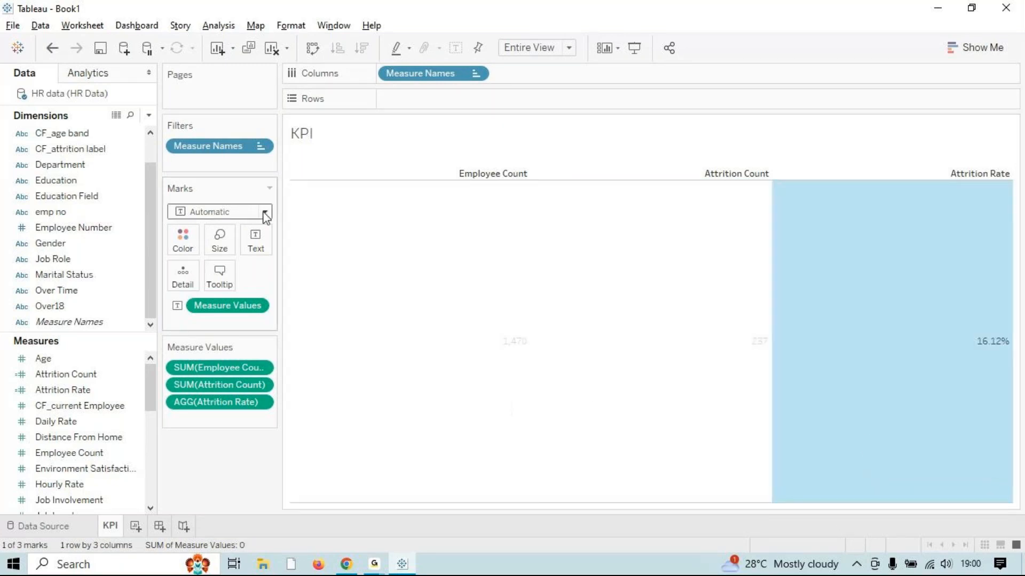
# Create a new calculated field and name it Active Employees.
pyautogui.click(216, 27)
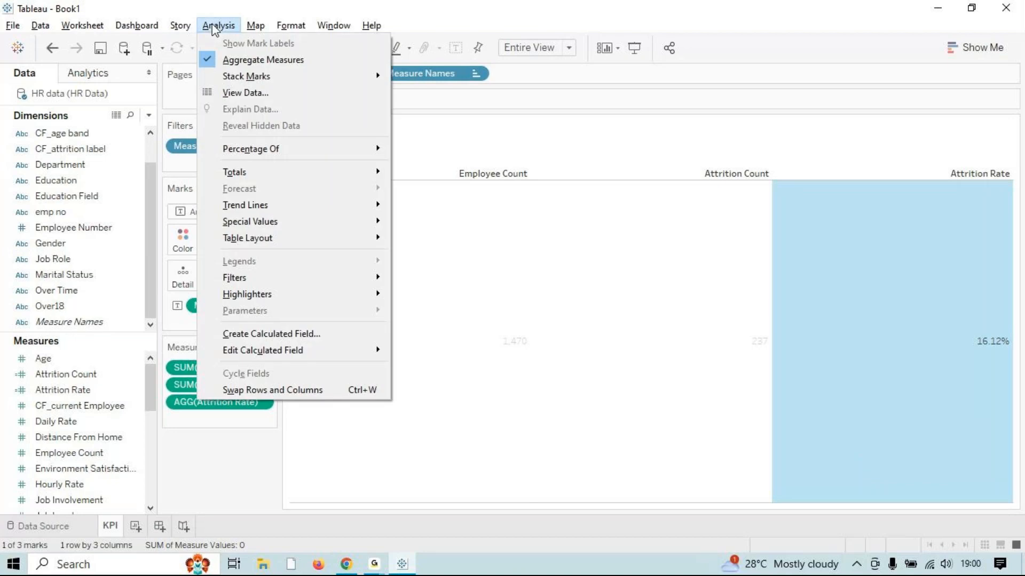
pyautogui.click(303, 140)
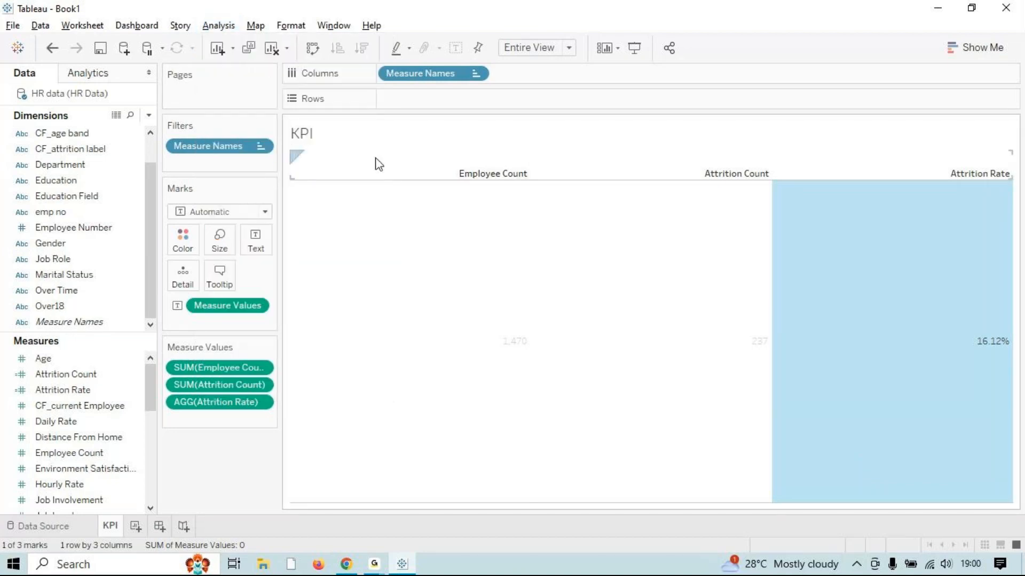
pyautogui.click(217, 27)
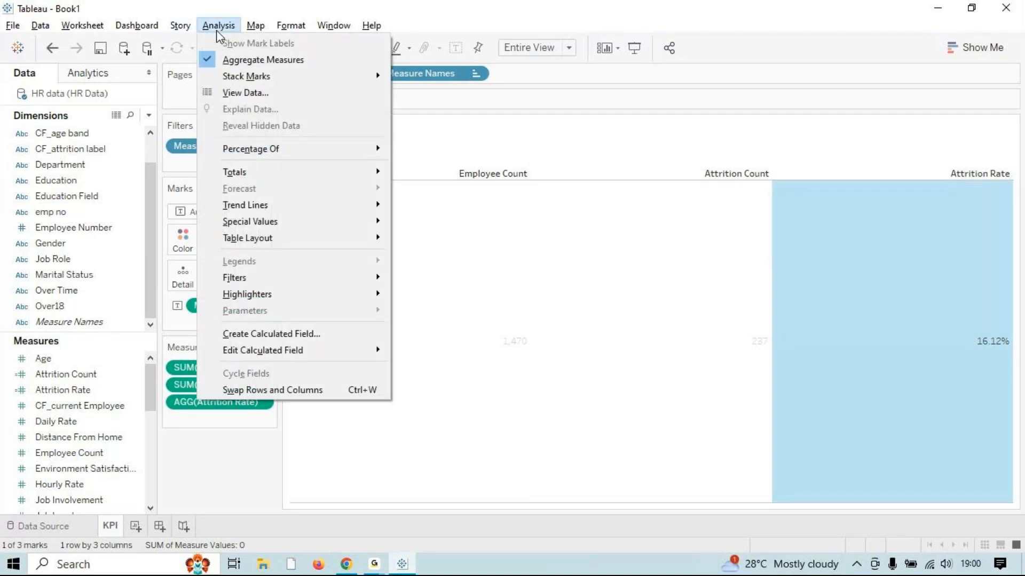
pyautogui.click(283, 335)
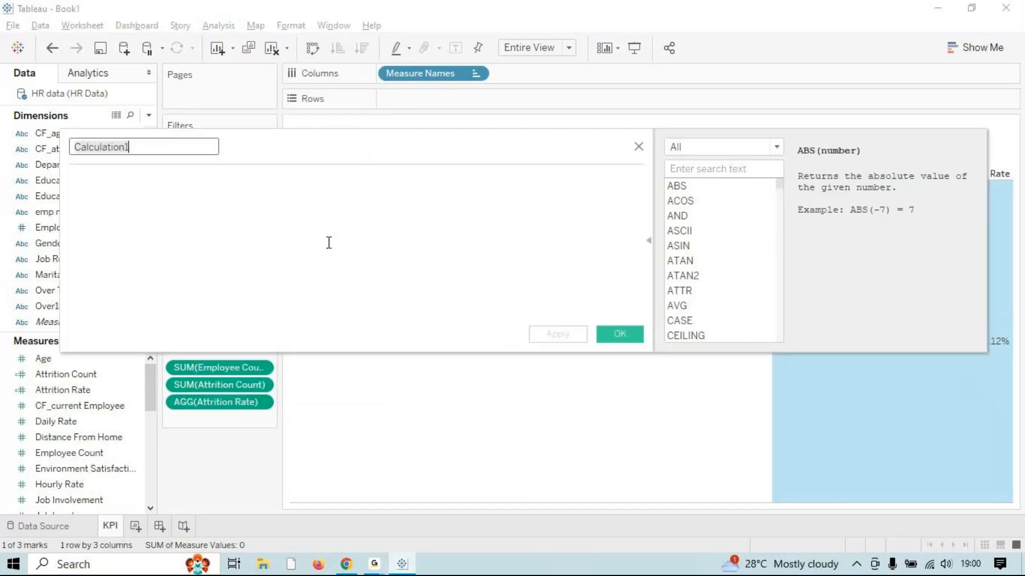
pyautogui.press('BackSpace')
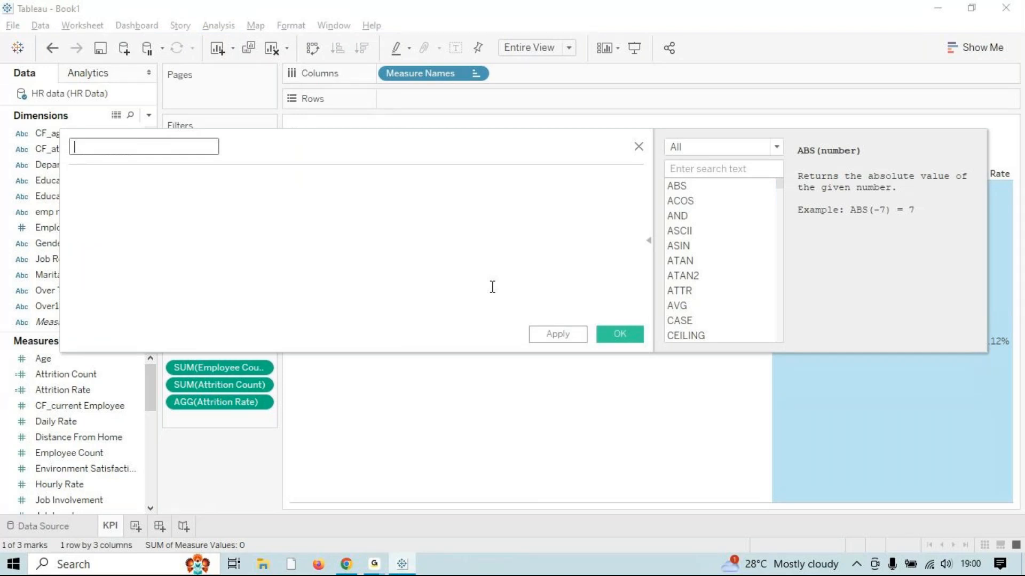
pyautogui.write('Sum')
pyautogui.press('Tab')
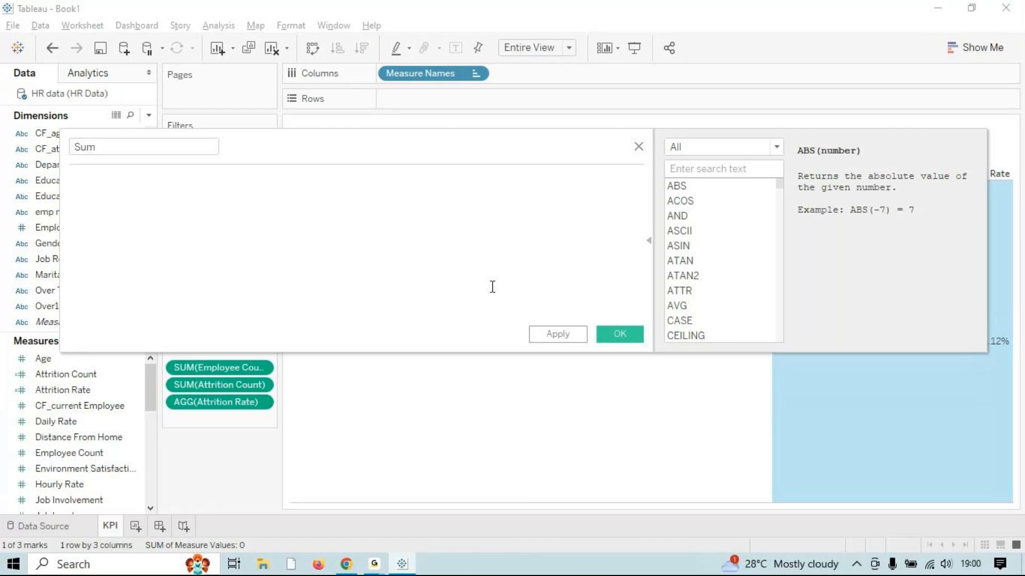
pyautogui.hotkey('shift', 'Tab')
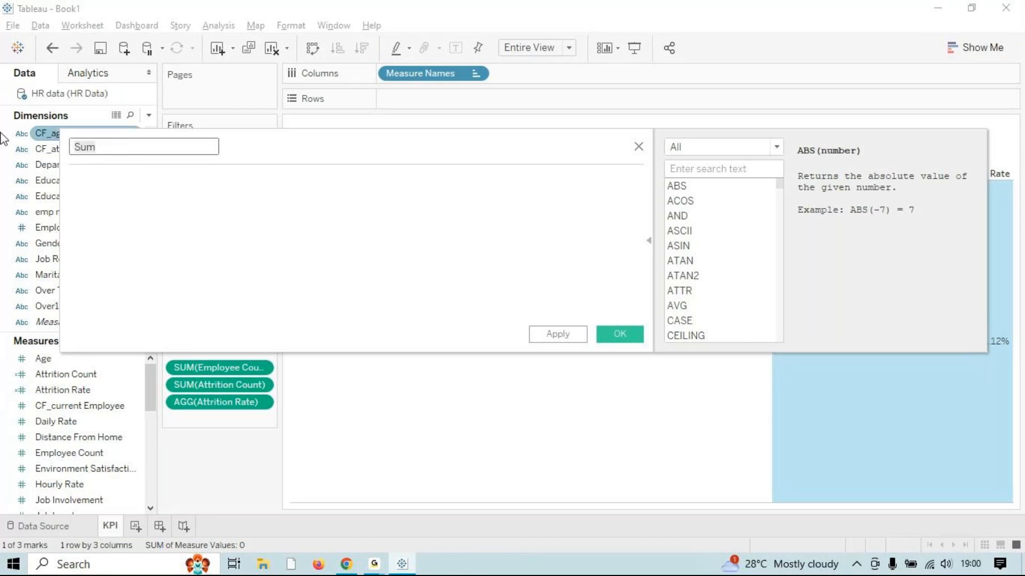
pyautogui.write('Active Employees')
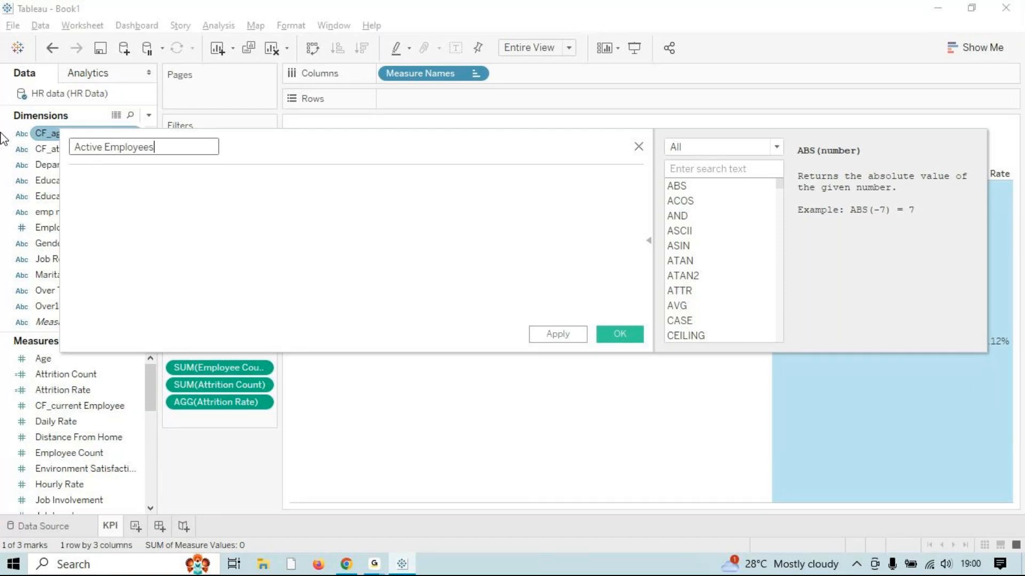
# Begin the Active Employees formula with SUM([Employee Count]).
pyautogui.click(163, 185)
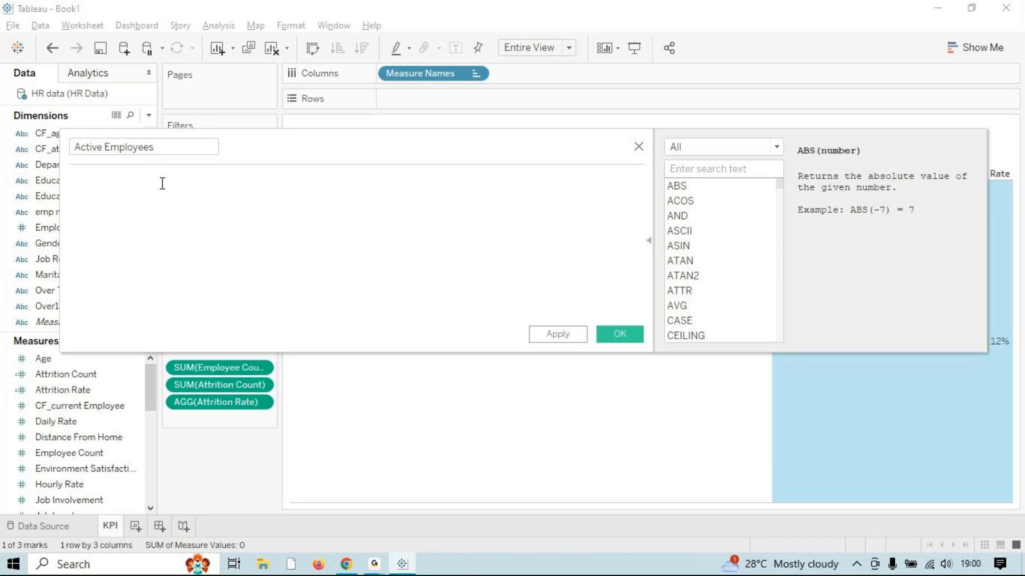
pyautogui.write('su')
pyautogui.press('Return')
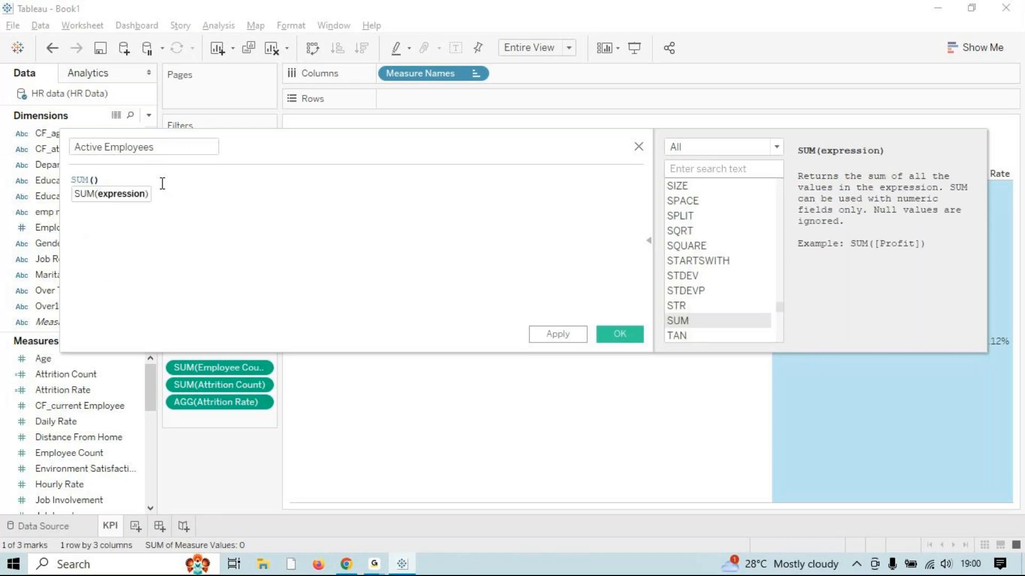
pyautogui.write('emp')
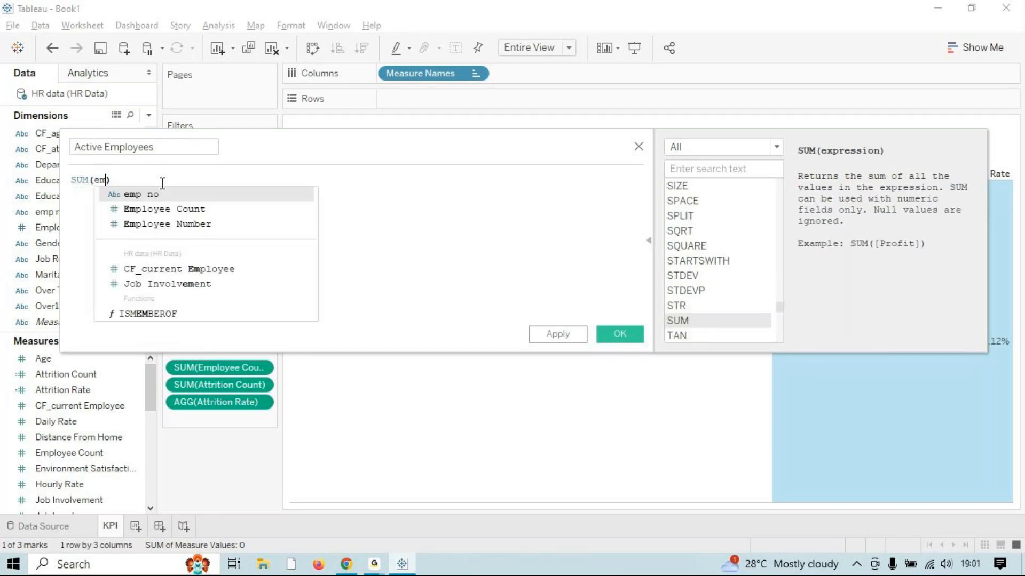
pyautogui.press('Down')
pyautogui.press('Return')
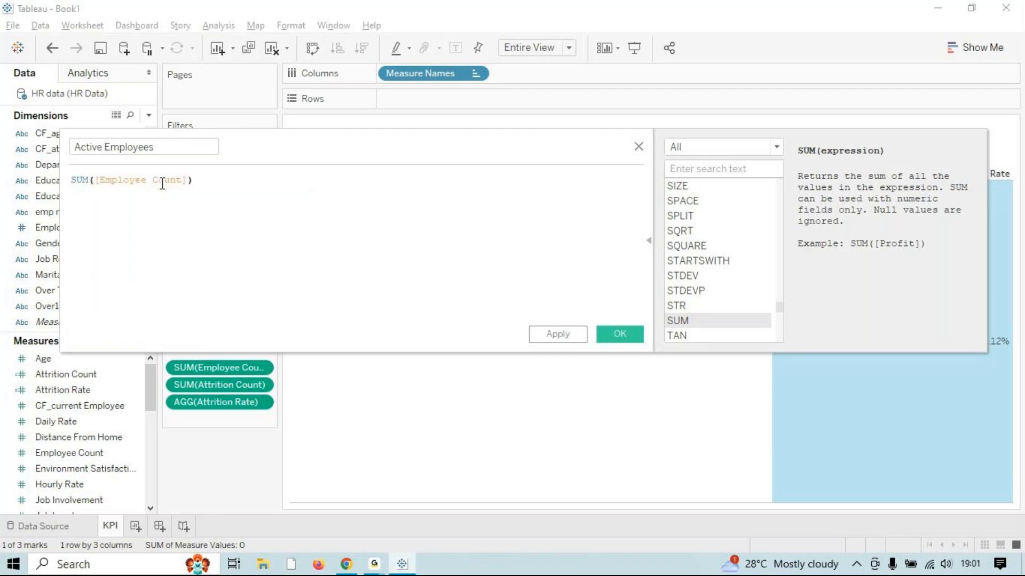
# Complete the Active Employees formula by subtracting SUM([Attrition Count]), and save the calculated field.
pyautogui.write('-sum')
pyautogui.press('Return')
pyautogui.write('att')
pyautogui.press('Down')
pyautogui.press('Down')
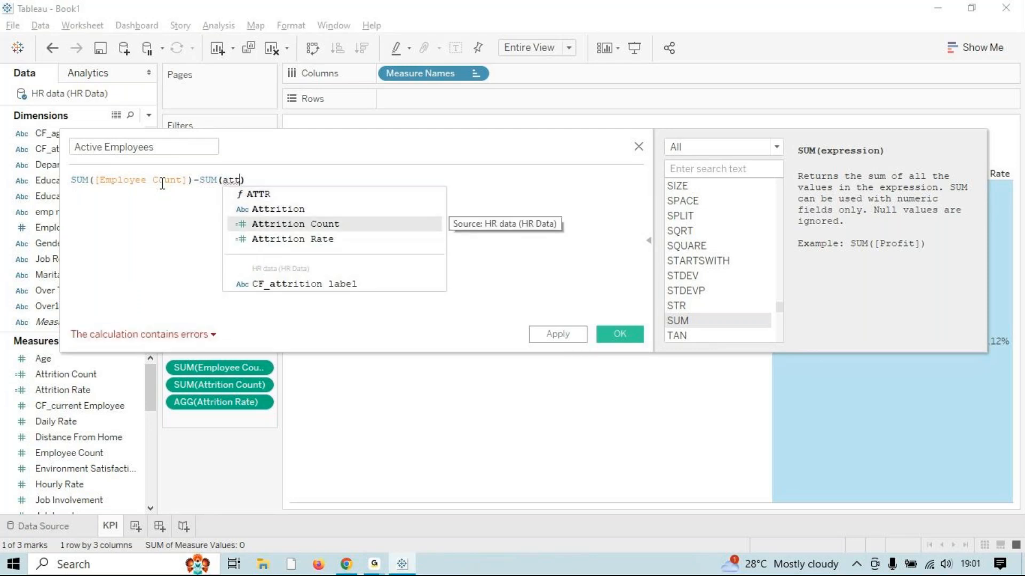
pyautogui.press('Return')
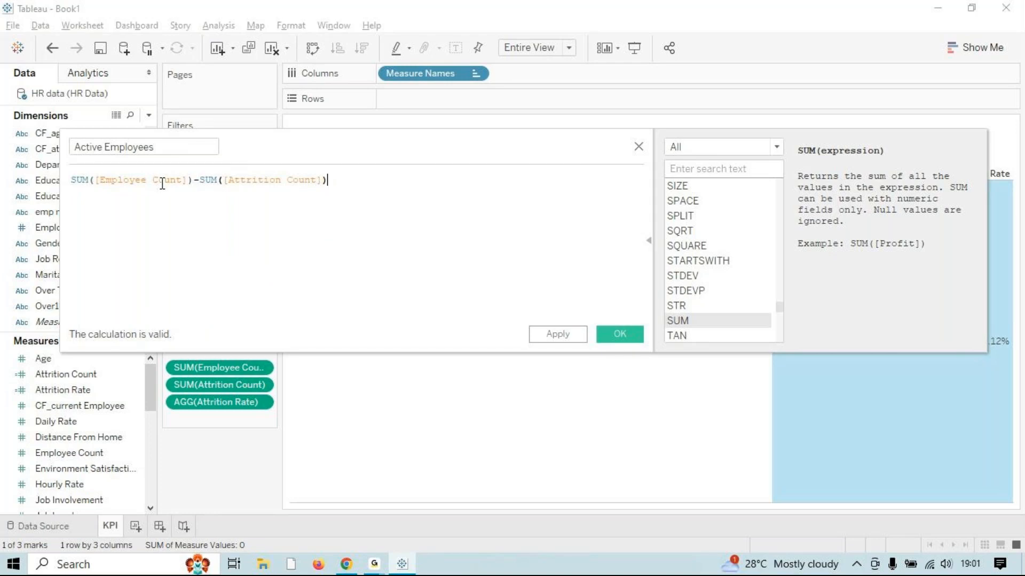
pyautogui.click(539, 333)
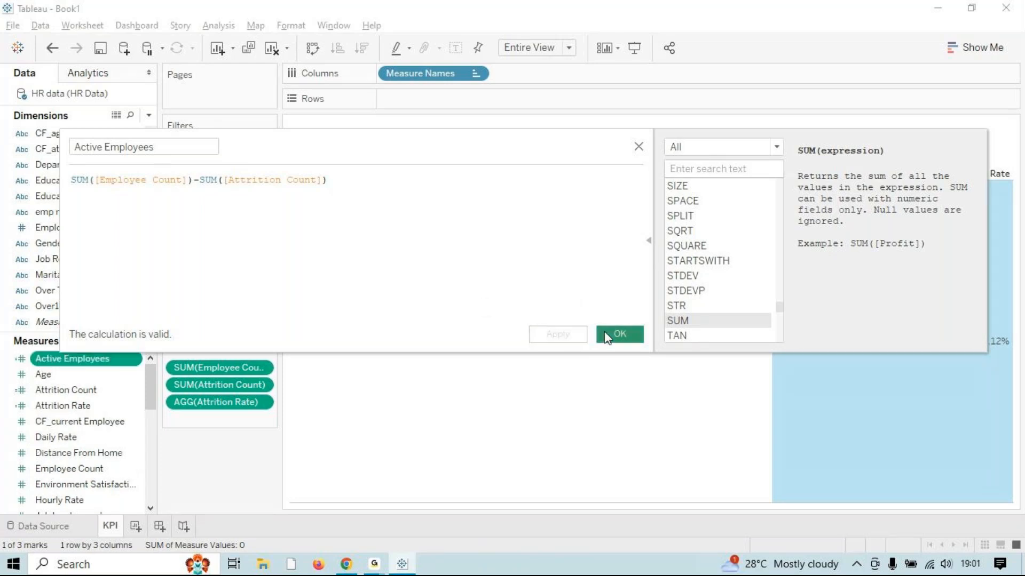
pyautogui.click(618, 334)
# Add Active Employees to the KPI table's measure values and order them as Employee Count, Active Employees, Attrition Count, Attrition Rate.
pyautogui.moveTo(80, 358)
pyautogui.mouseDown()
pyautogui.moveTo(194, 390)
pyautogui.moveTo(216, 424)
pyautogui.mouseUp()
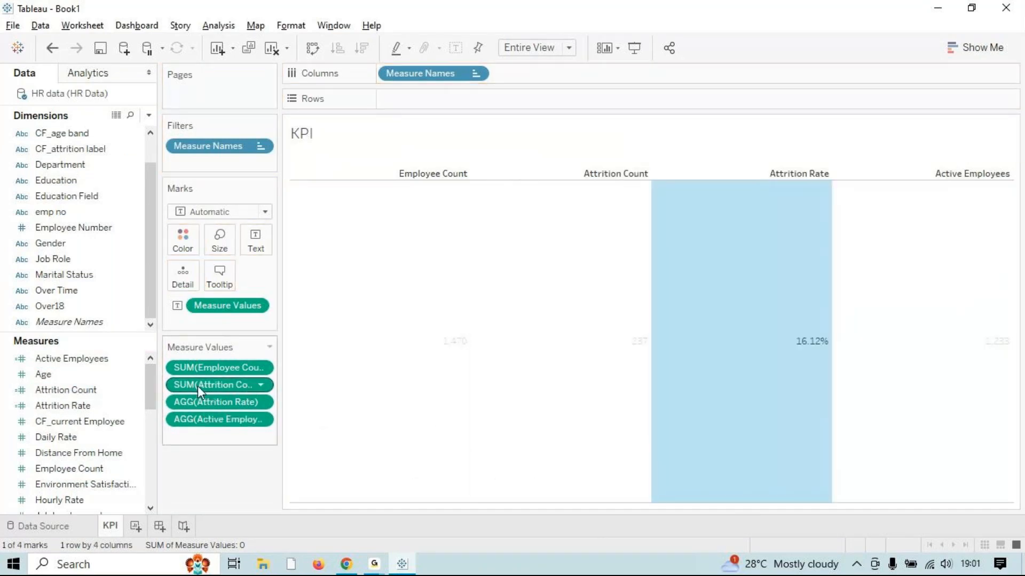
pyautogui.click(204, 402)
pyautogui.moveTo(204, 402); pyautogui.dragTo(206, 434)
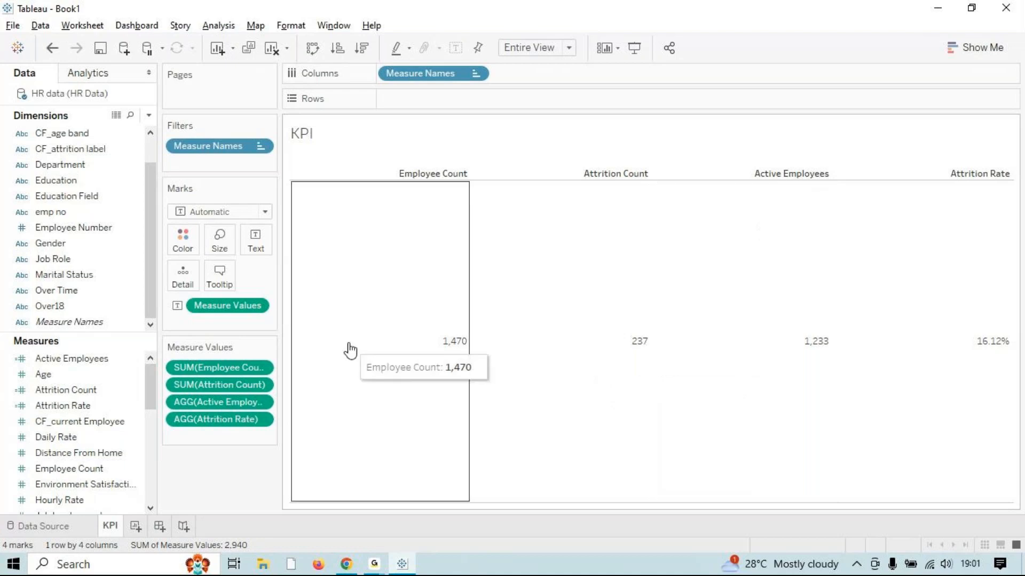
pyautogui.moveTo(225, 403)
pyautogui.mouseDown()
pyautogui.moveTo(223, 379)
pyautogui.moveTo(212, 410)
pyautogui.mouseUp()
pyautogui.hotkey('ctrl', 'z')
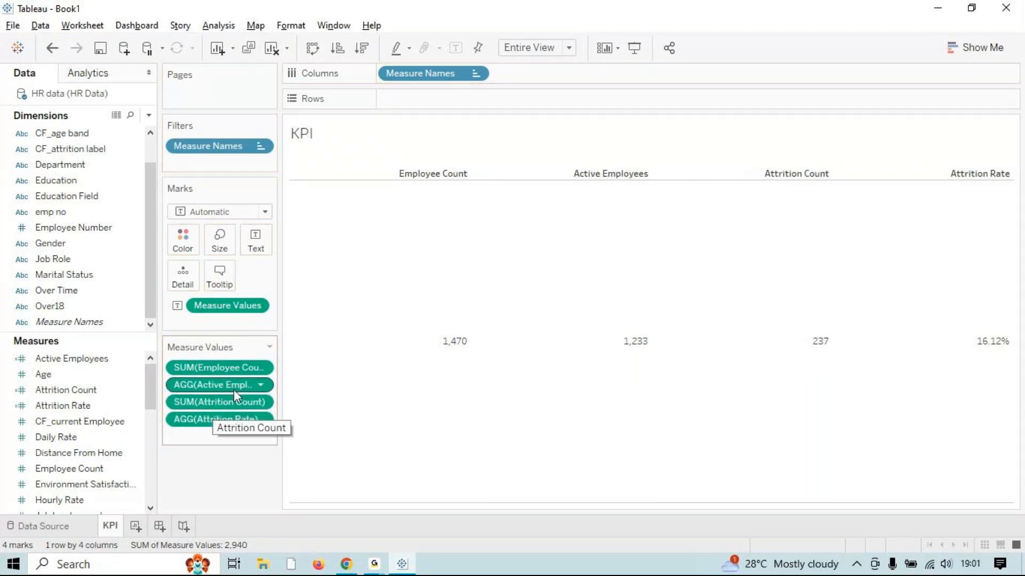
# Highlight the Employee Count, Active Employees, Attrition Count and Attrition Rate values in turn, then clear the selection.
pyautogui.click(381, 283)
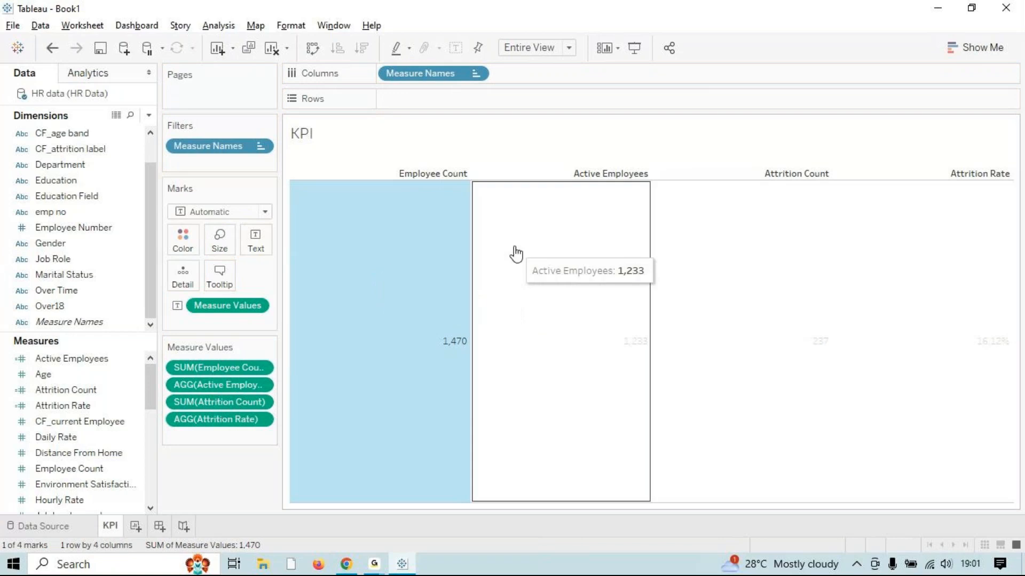
pyautogui.click(373, 265)
pyautogui.click(561, 247)
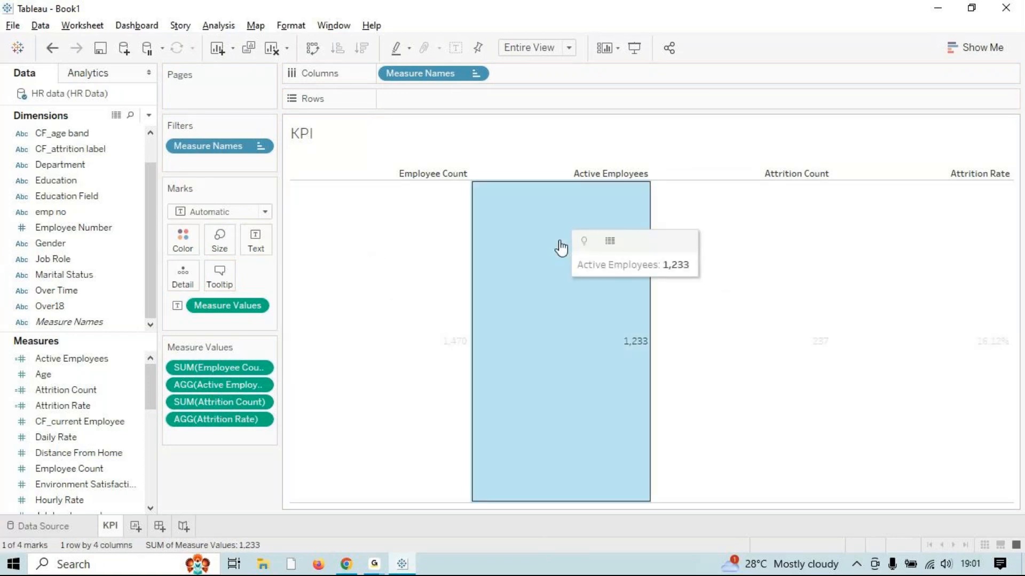
pyautogui.click(796, 263)
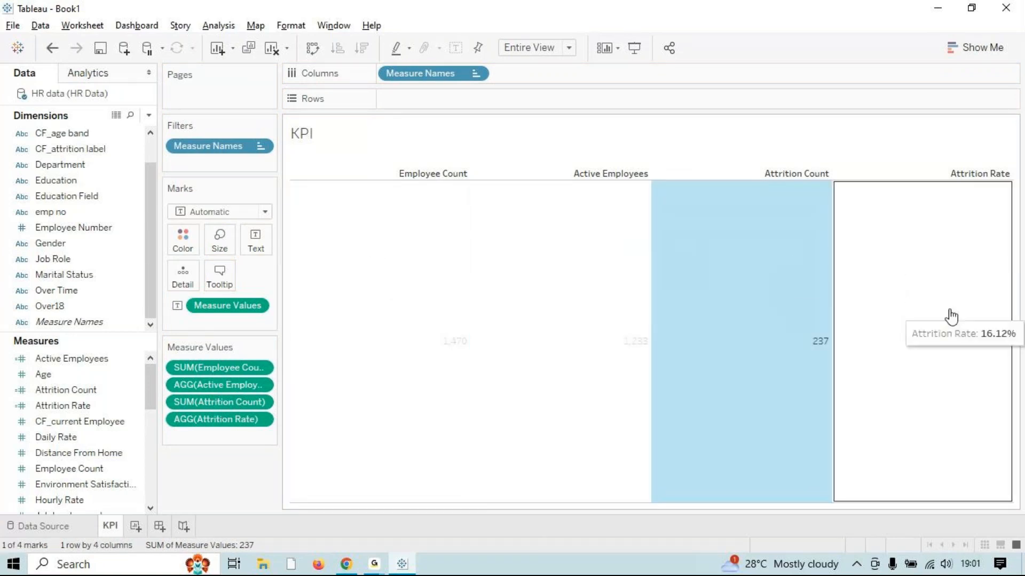
pyautogui.click(933, 271)
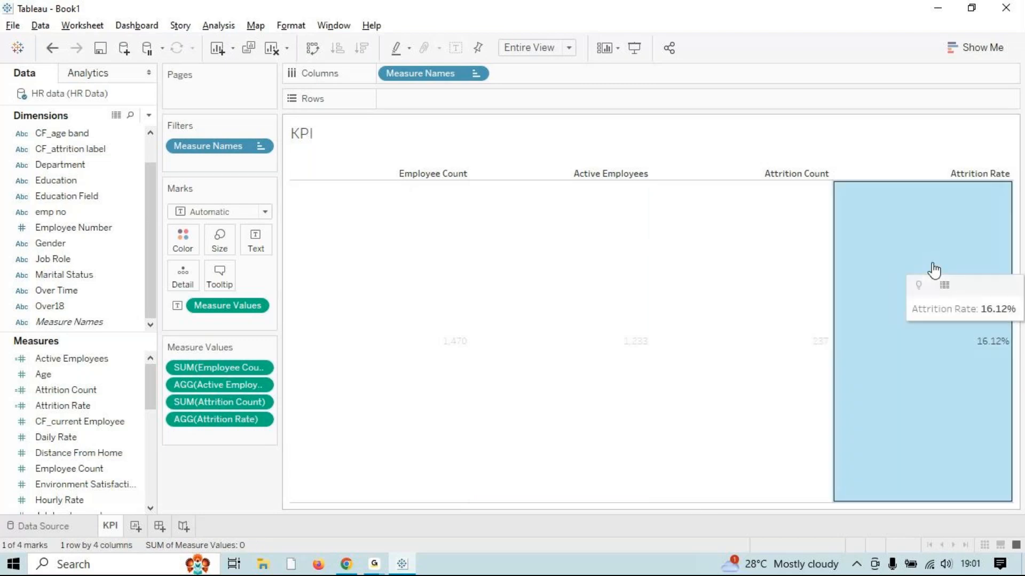
pyautogui.click(878, 414)
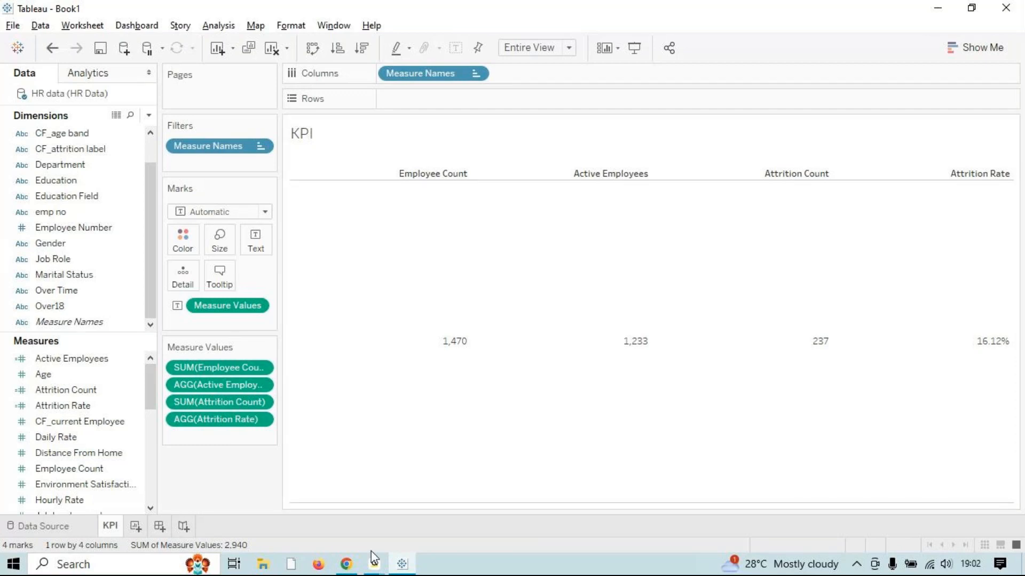
pyautogui.moveTo(374, 564)
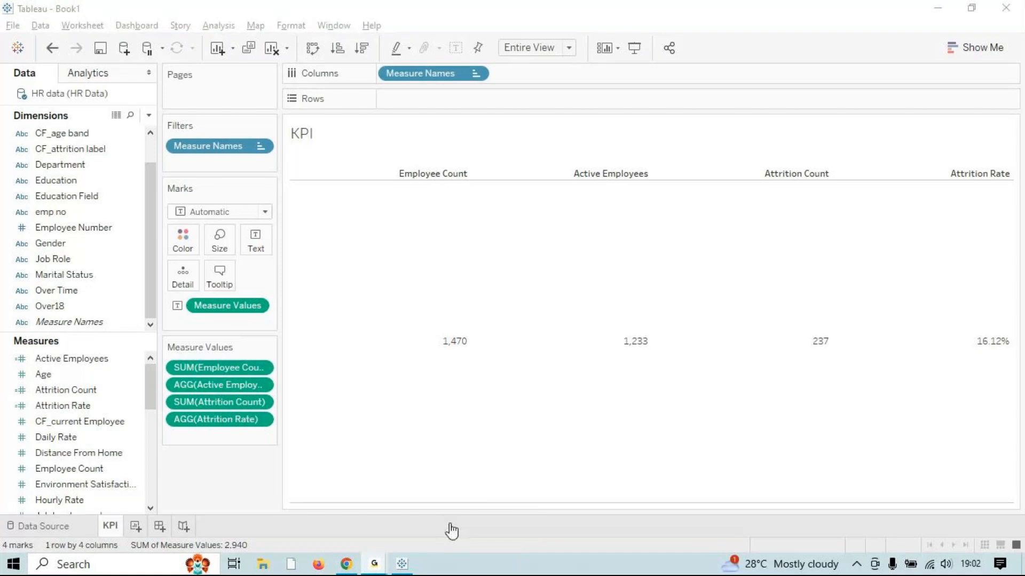
pyautogui.click(450, 531)
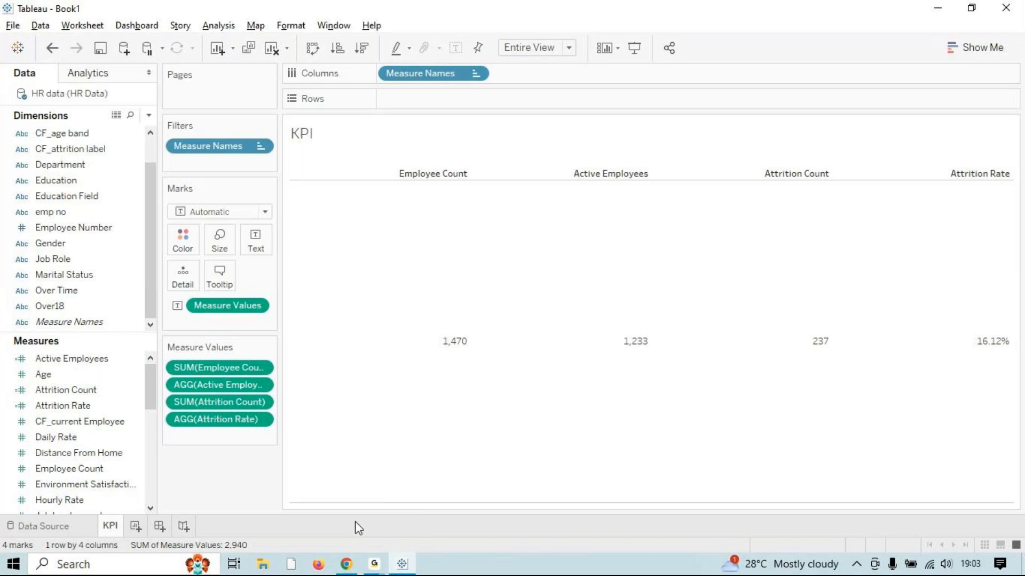
# Add a new worksheet and name it Average Age.
pyautogui.click(137, 530)
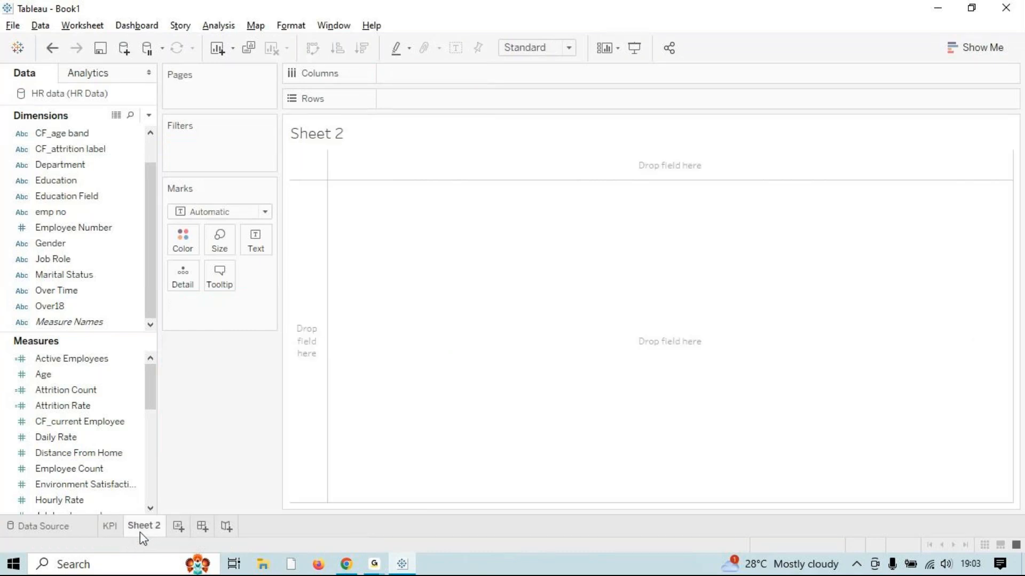
pyautogui.doubleClick(141, 529)
pyautogui.write('Avg')
pyautogui.write('rage Age')
pyautogui.press('Return')
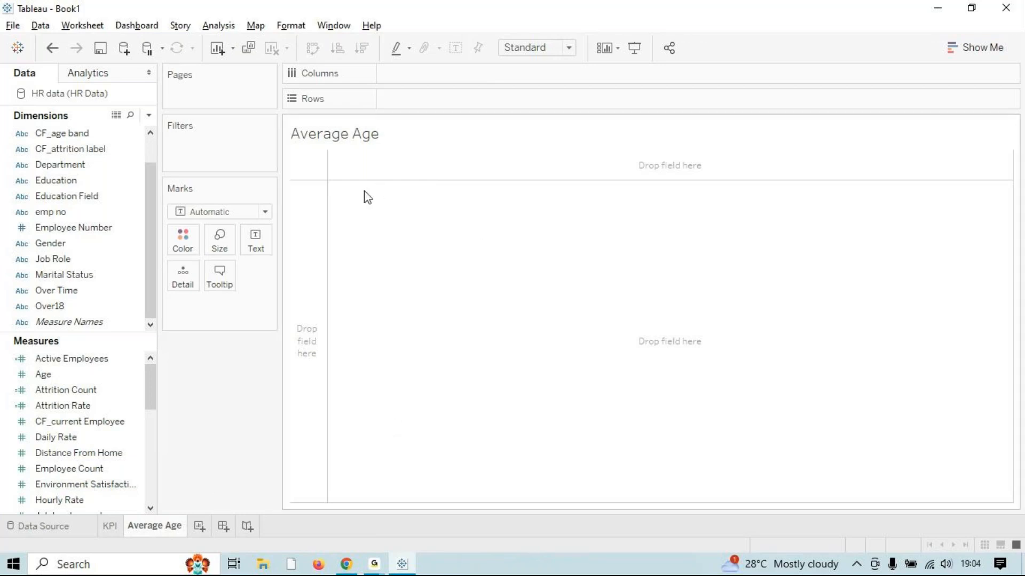
# Return to the KPI sheet and delete the Average Age worksheet.
pyautogui.click(110, 526)
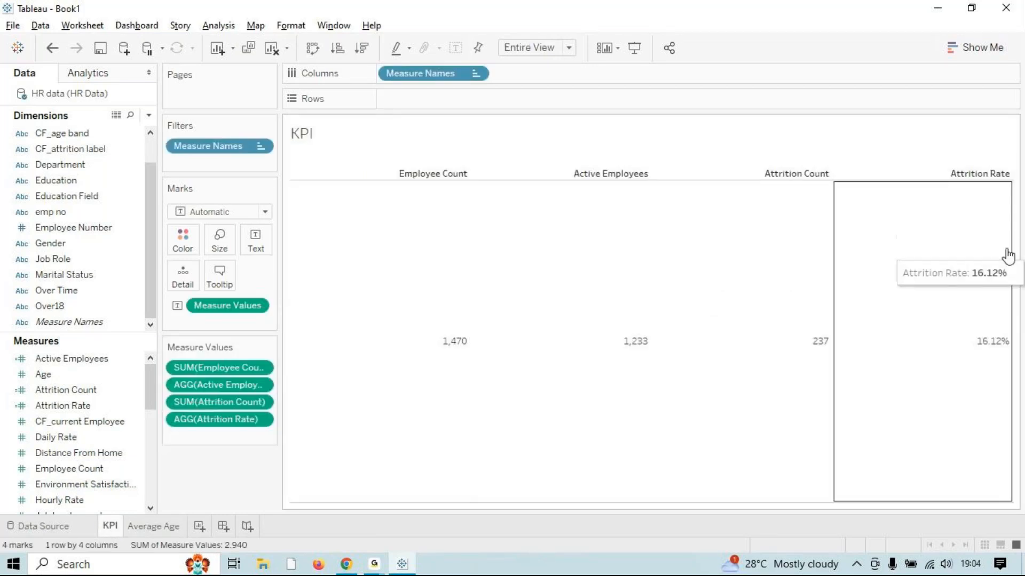
pyautogui.rightClick(168, 526)
pyautogui.click(244, 350)
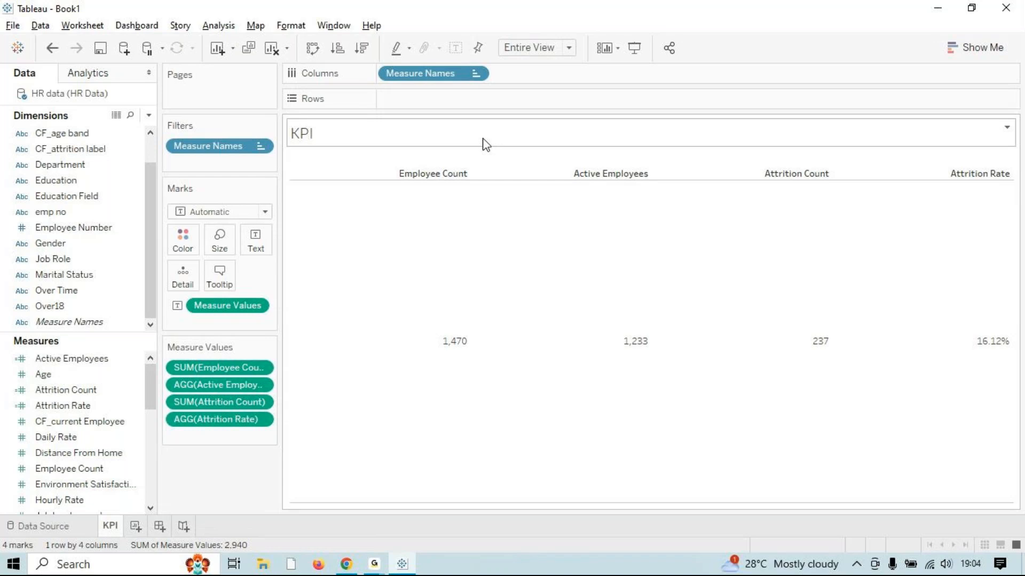
# Find the Age measure by searching for "age" and add it to the KPI table's measure values after Attrition Rate.
pyautogui.scroll(2, 118, 155)
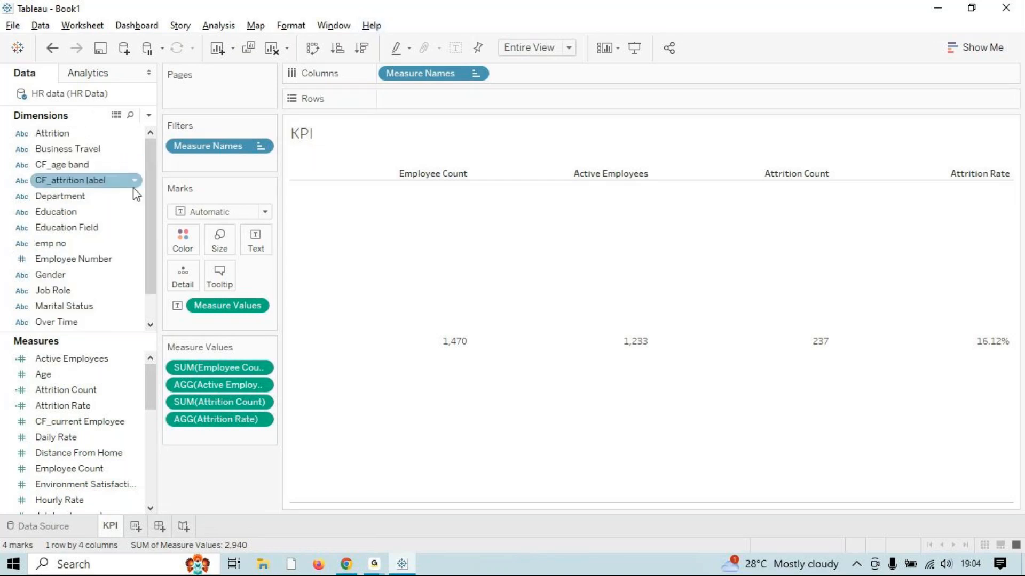
pyautogui.click(131, 116)
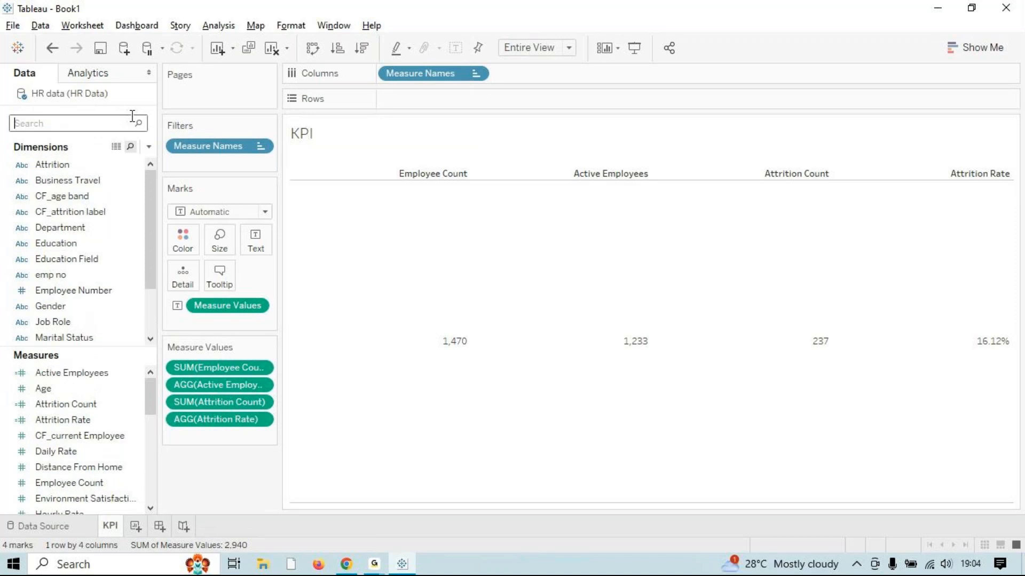
pyautogui.write('age')
pyautogui.click(51, 347)
pyautogui.moveTo(52, 347); pyautogui.dragTo(190, 435)
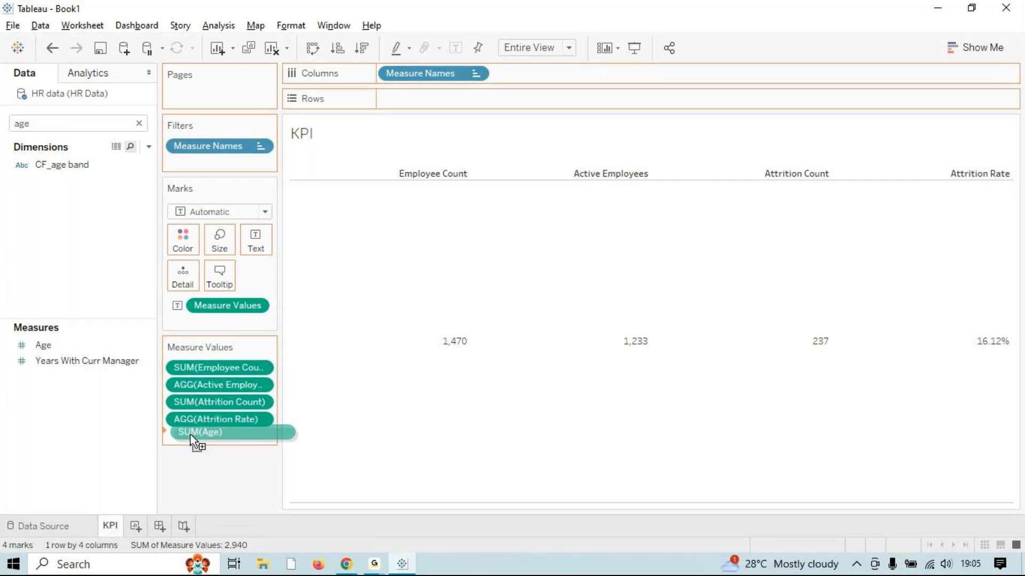
pyautogui.moveTo(190, 434); pyautogui.dragTo(190, 434)
pyautogui.click(930, 329)
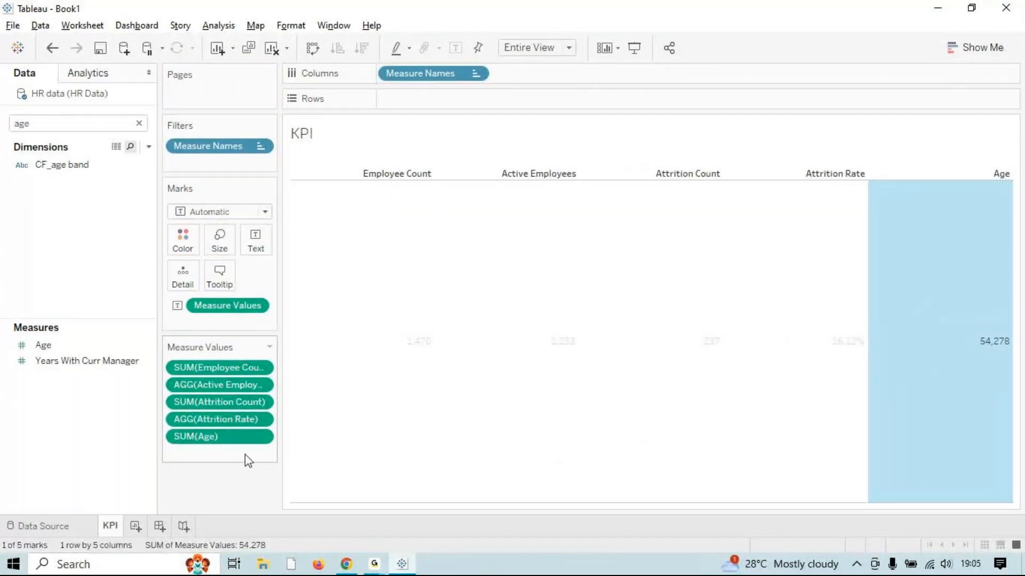
# Change the aggregation of Age in the KPI table to Average and clear the field search.
pyautogui.rightClick(234, 443)
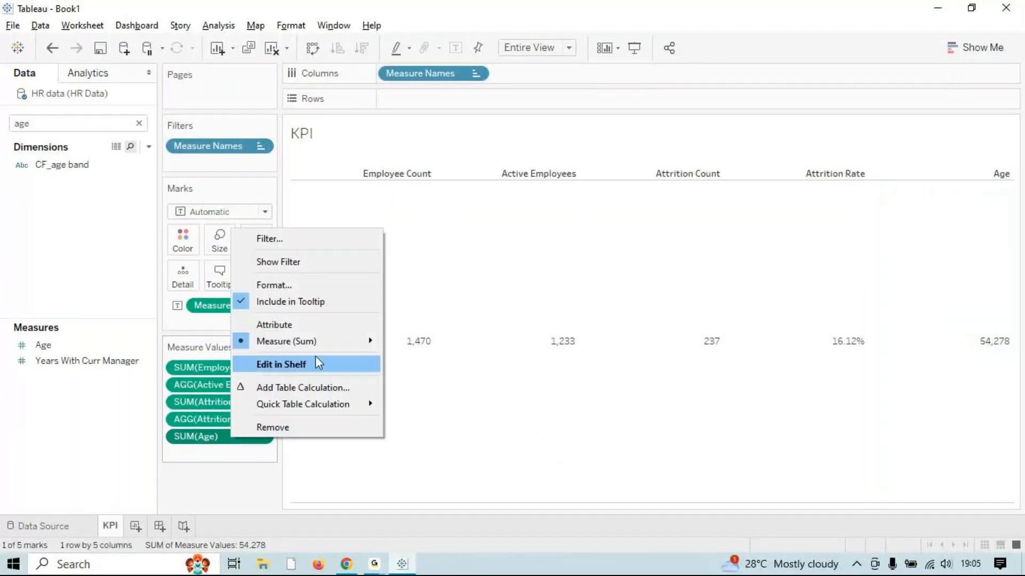
pyautogui.moveTo(337, 344)
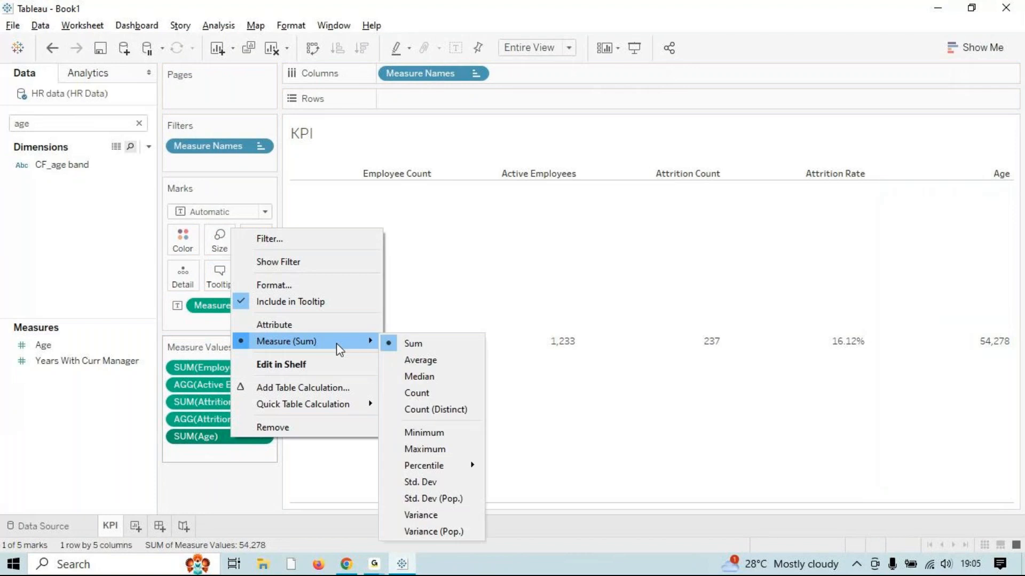
pyautogui.click(439, 356)
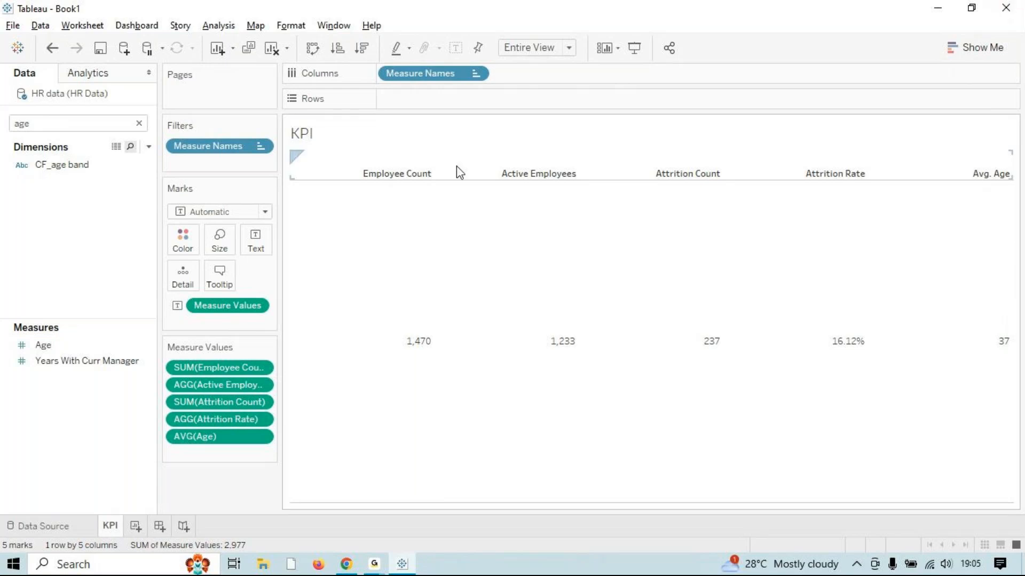
pyautogui.click(138, 123)
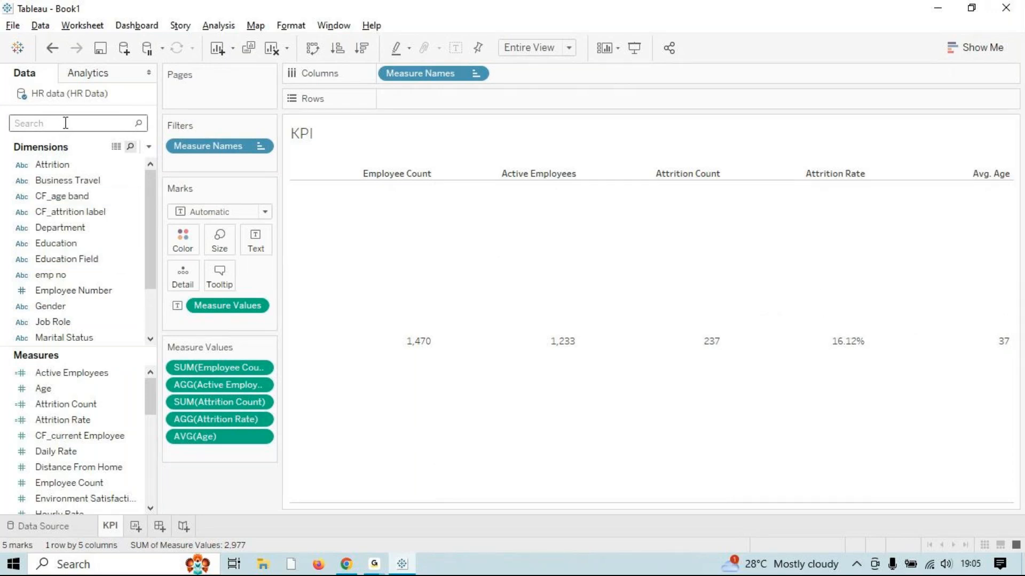
# Add Education as a filter on the KPI sheet, using all of its values.
pyautogui.click(133, 244)
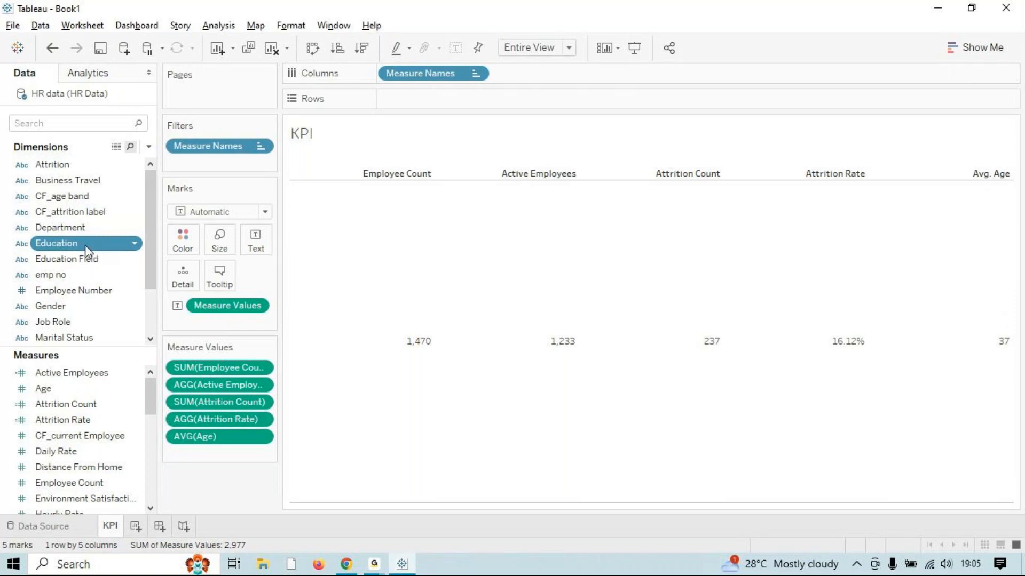
pyautogui.moveTo(85, 245); pyautogui.dragTo(230, 170)
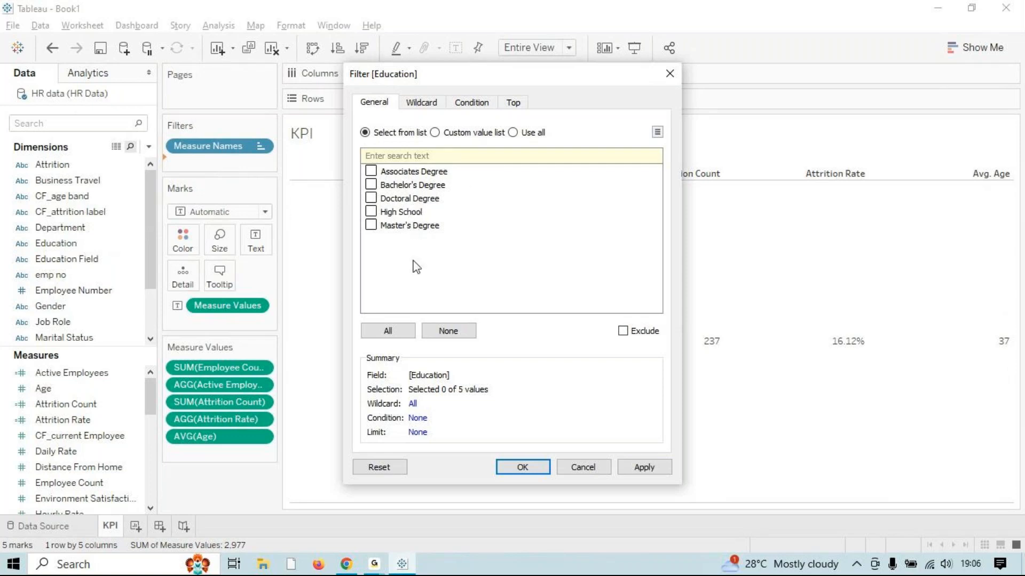
pyautogui.click(516, 133)
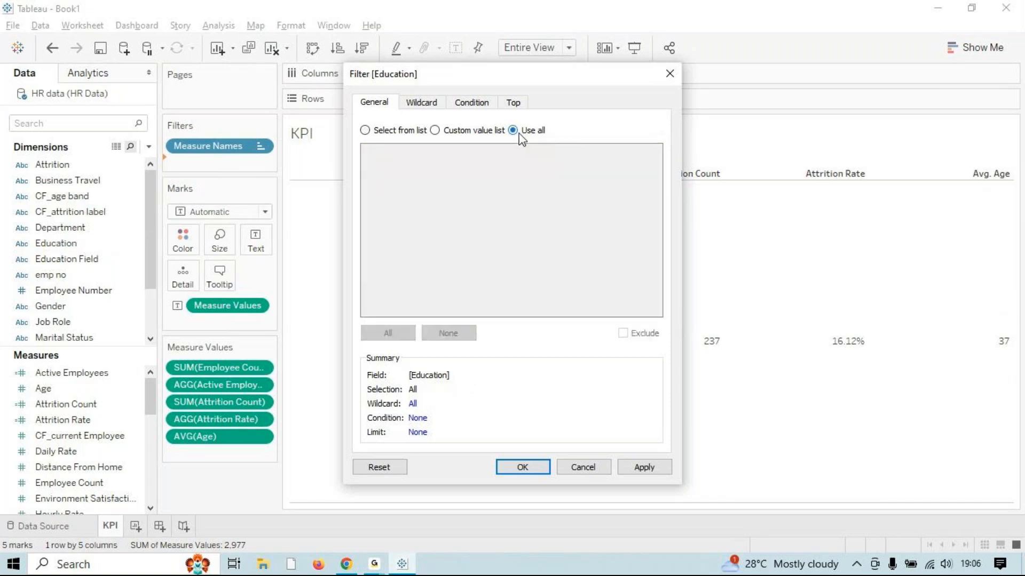
pyautogui.click(644, 470)
pyautogui.click(543, 468)
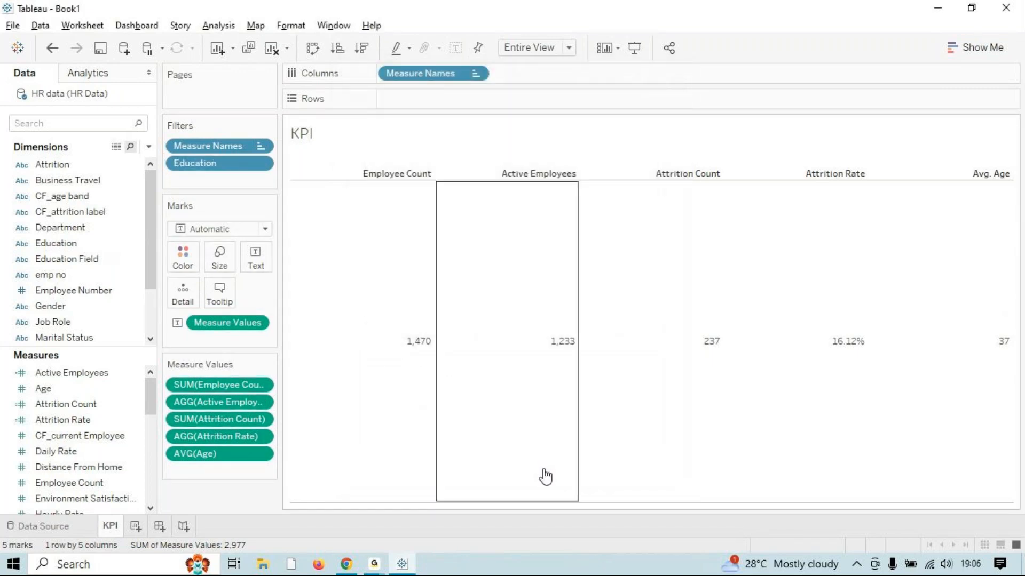
pyautogui.moveTo(517, 469)
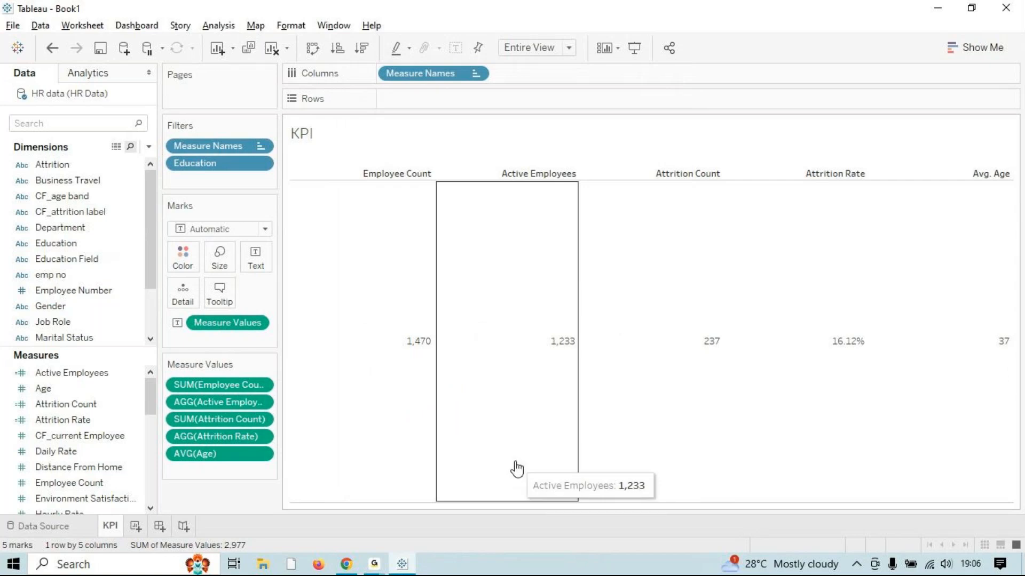
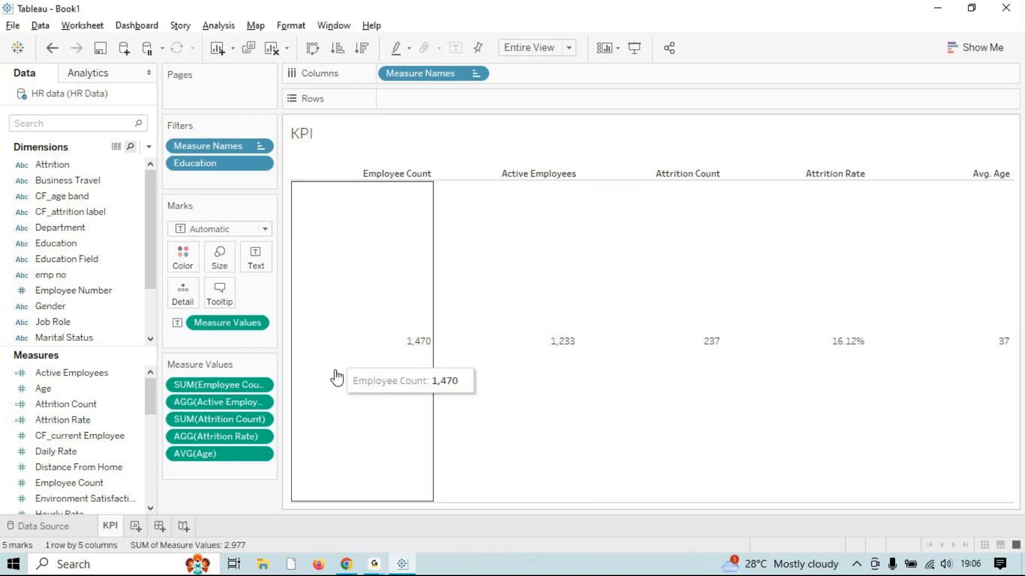
# Create a new worksheet and rename it Attrition by Gender.
pyautogui.click(136, 526)
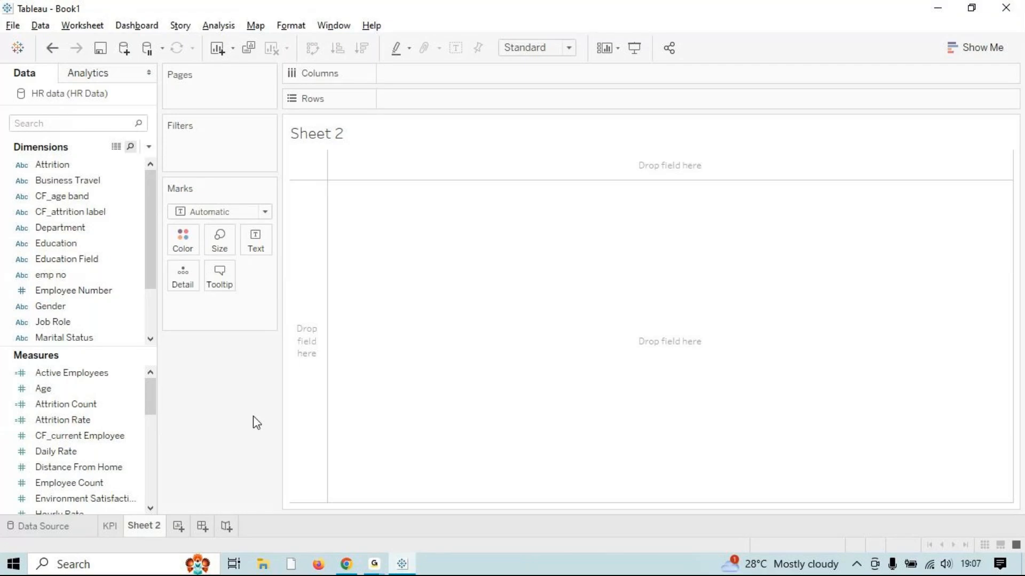
pyautogui.rightClick(146, 526)
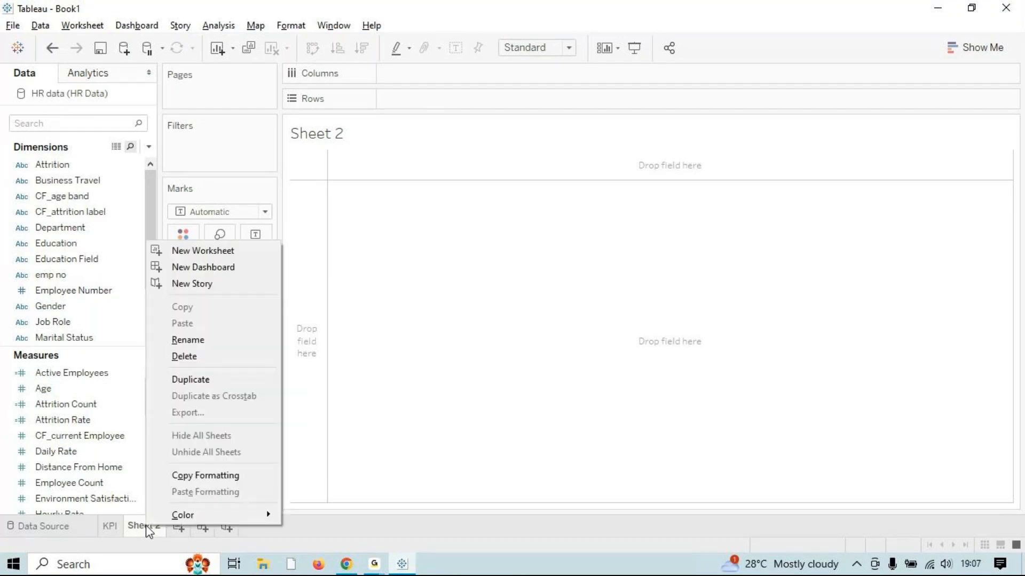
pyautogui.click(190, 340)
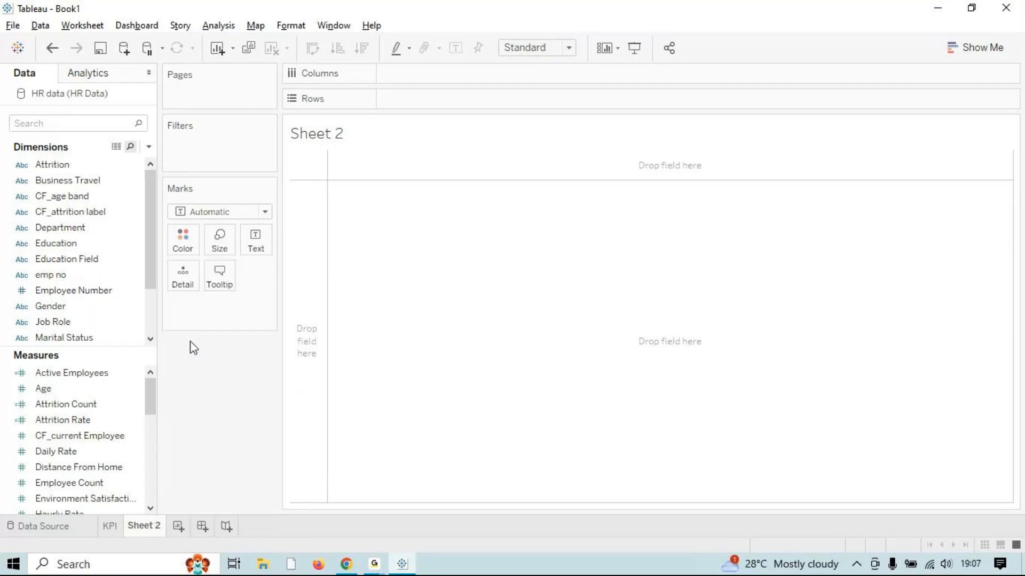
pyautogui.write('Attrition ')
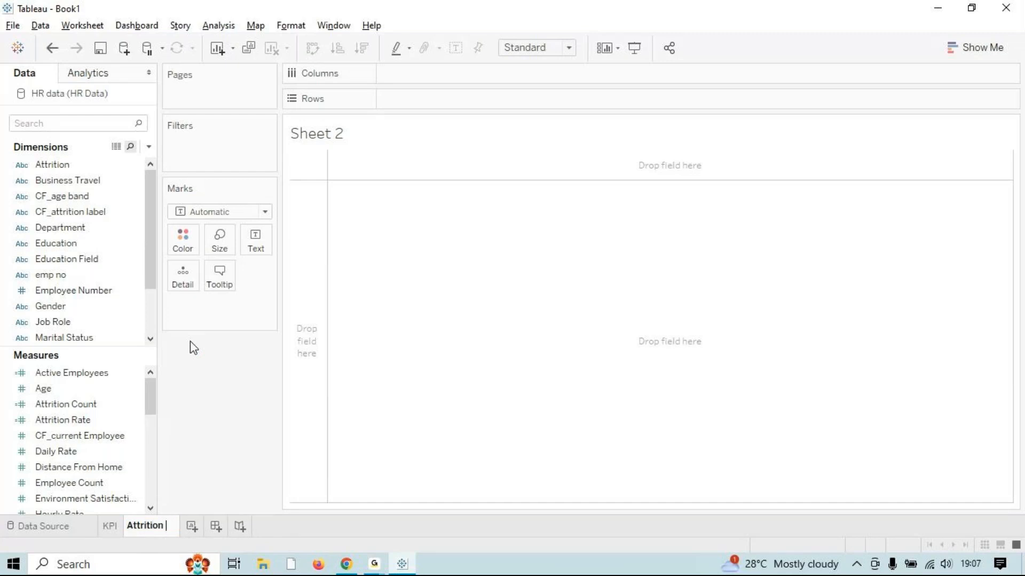
pyautogui.write('by Gender')
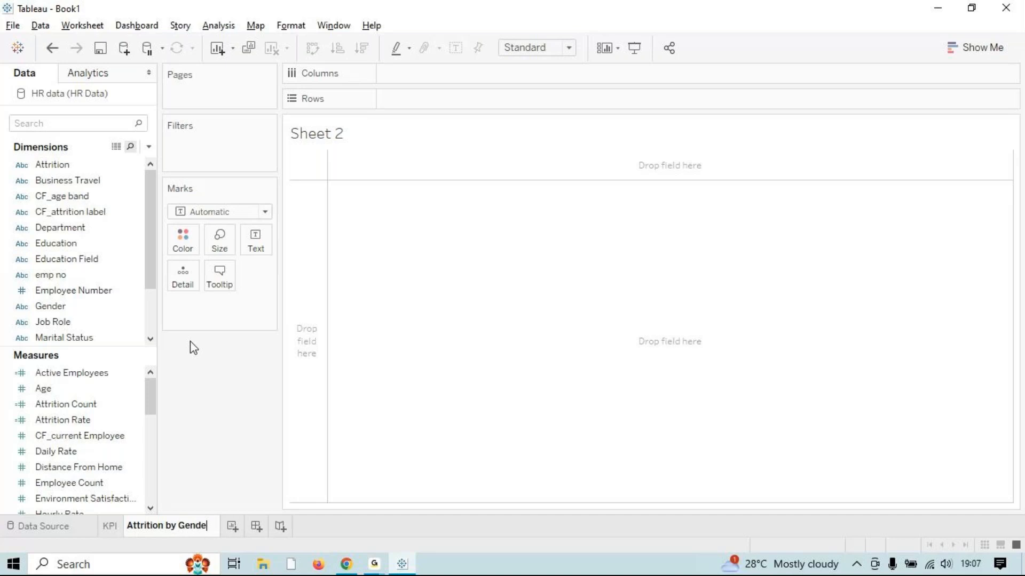
pyautogui.press('Return')
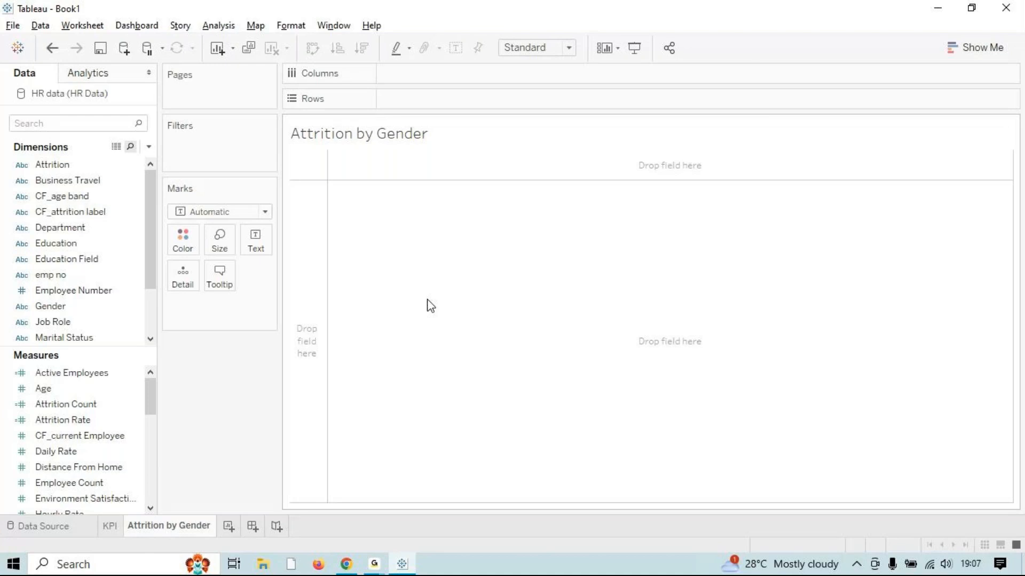
# Find the Gender dimension by searching for "gen", place it on Rows, and clear the search.
pyautogui.click(97, 127)
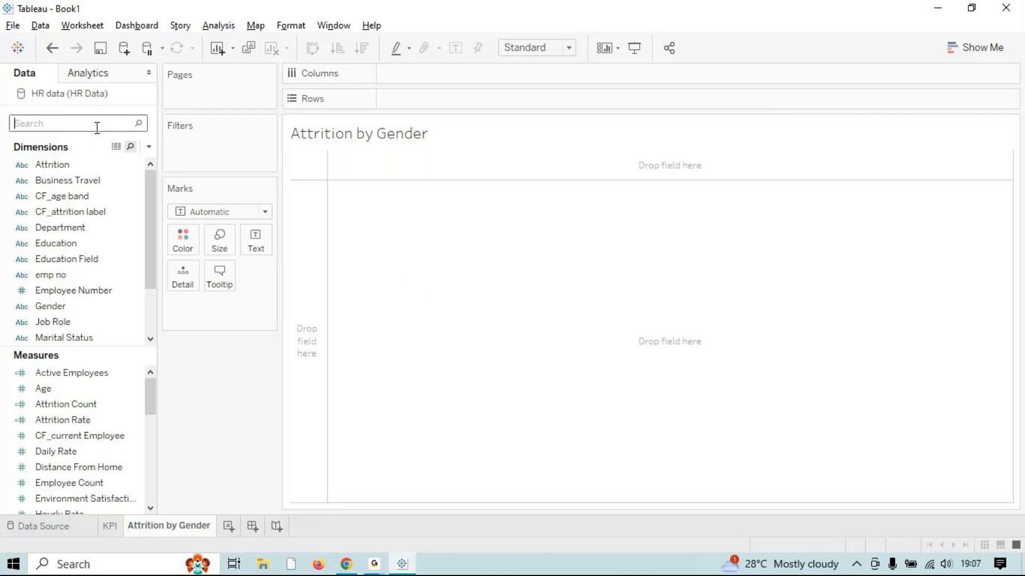
pyautogui.write('gen')
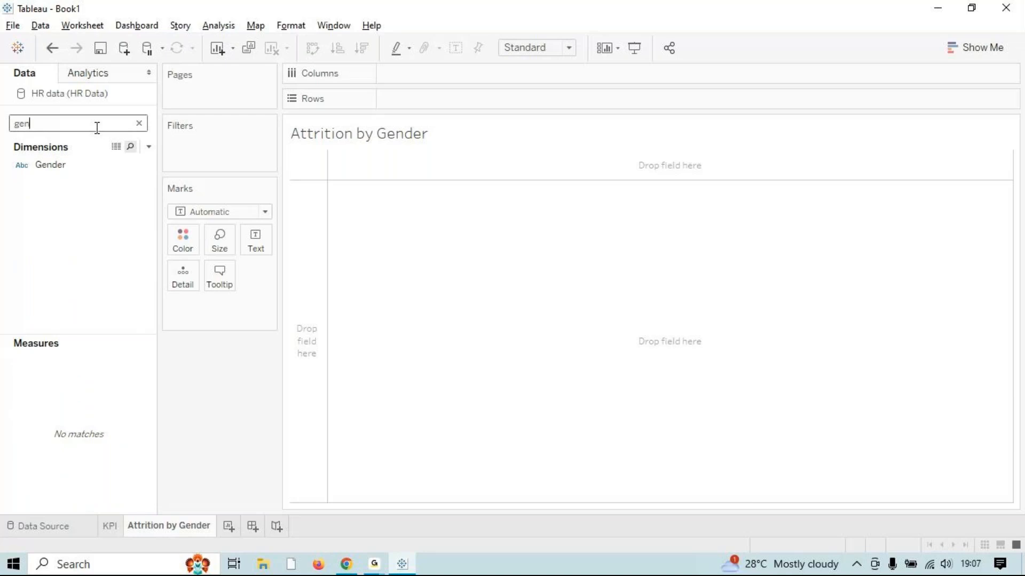
pyautogui.moveTo(69, 167); pyautogui.dragTo(418, 110)
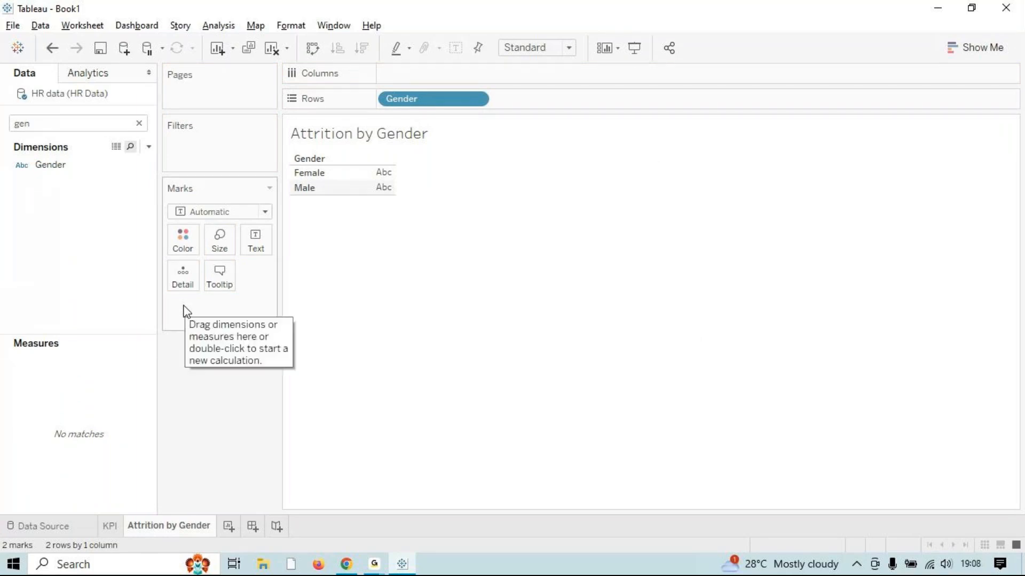
pyautogui.click(139, 123)
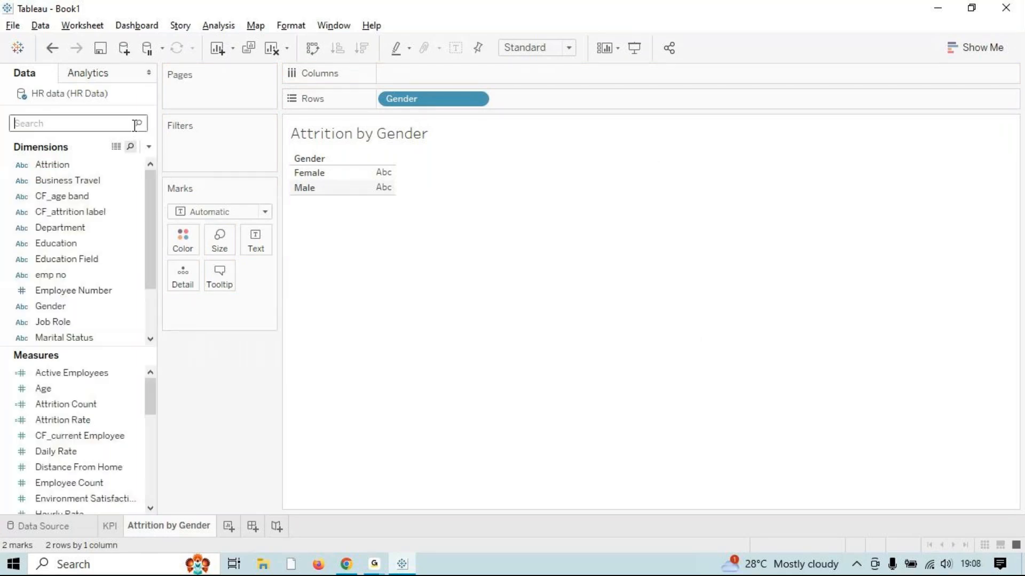
# Search the fields for "att" and place Attrition Count on Columns to chart attrition for each gender.
pyautogui.write('att')
pyautogui.click(48, 181)
pyautogui.click(50, 167)
pyautogui.moveTo(49, 168); pyautogui.dragTo(50, 229)
pyautogui.click(65, 355)
pyautogui.moveTo(66, 356); pyautogui.dragTo(453, 78)
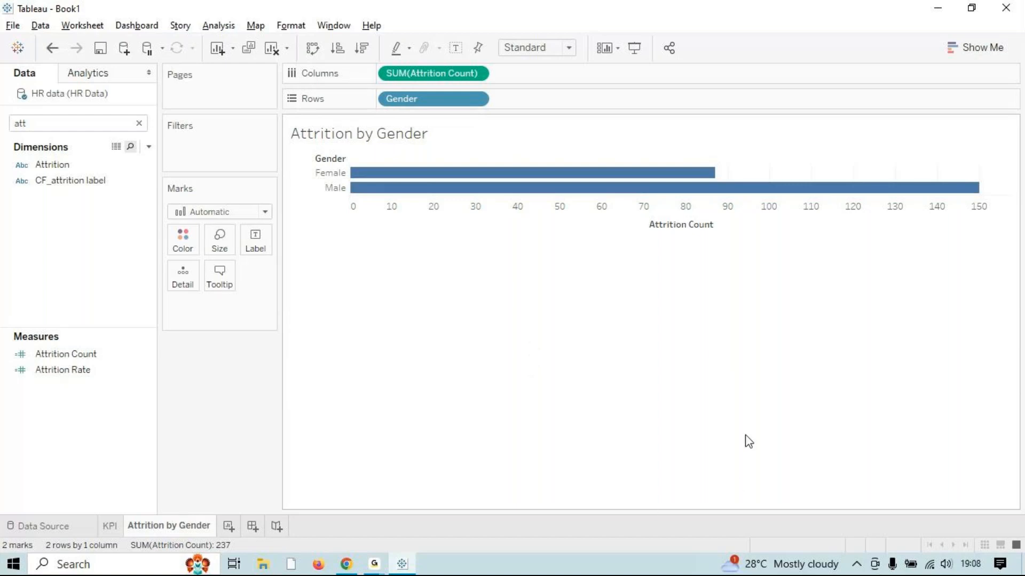
pyautogui.moveTo(907, 197)
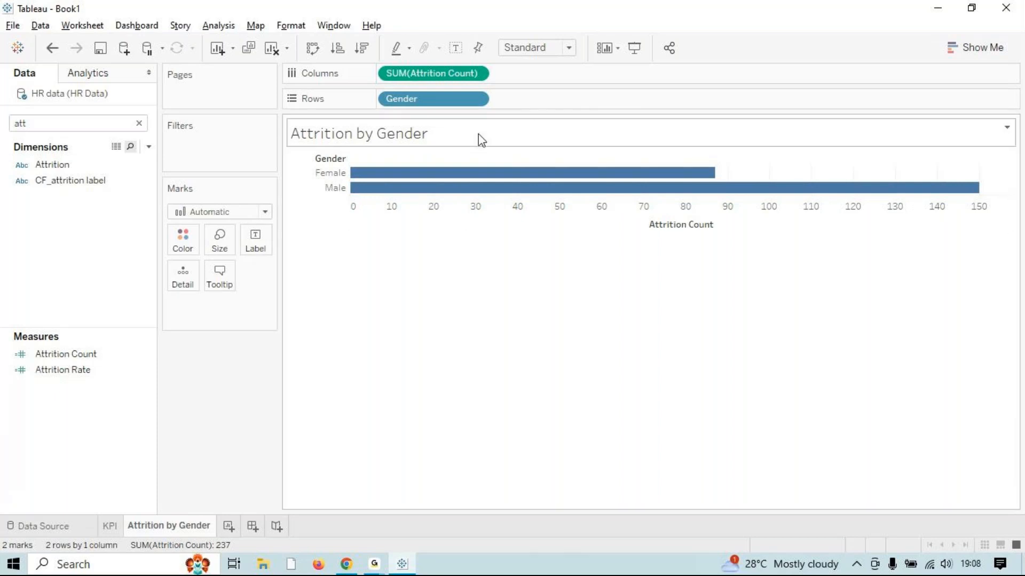
# Clear the field search and set the Attrition by Gender chart's fit to Entire View.
pyautogui.click(139, 123)
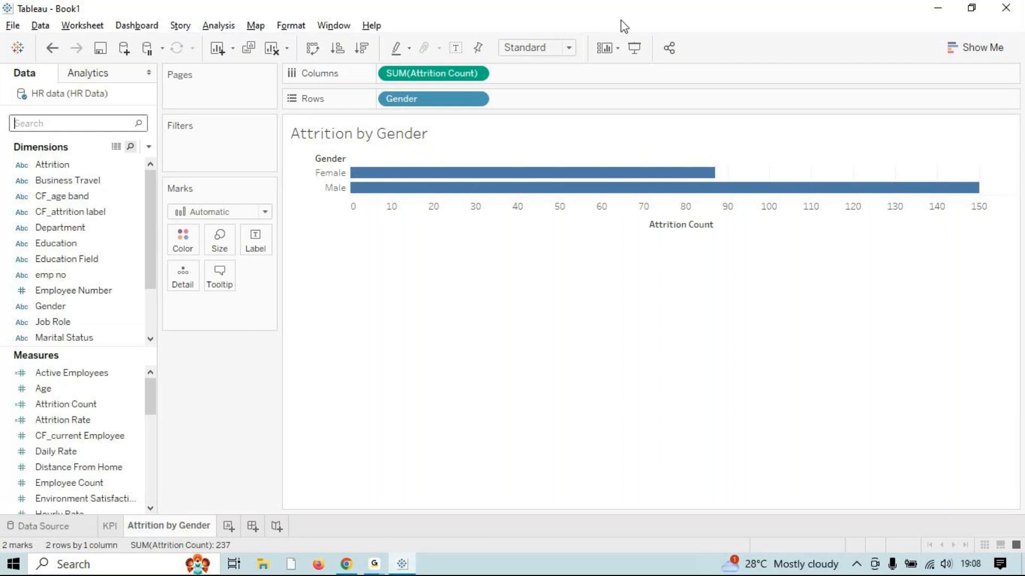
pyautogui.click(568, 48)
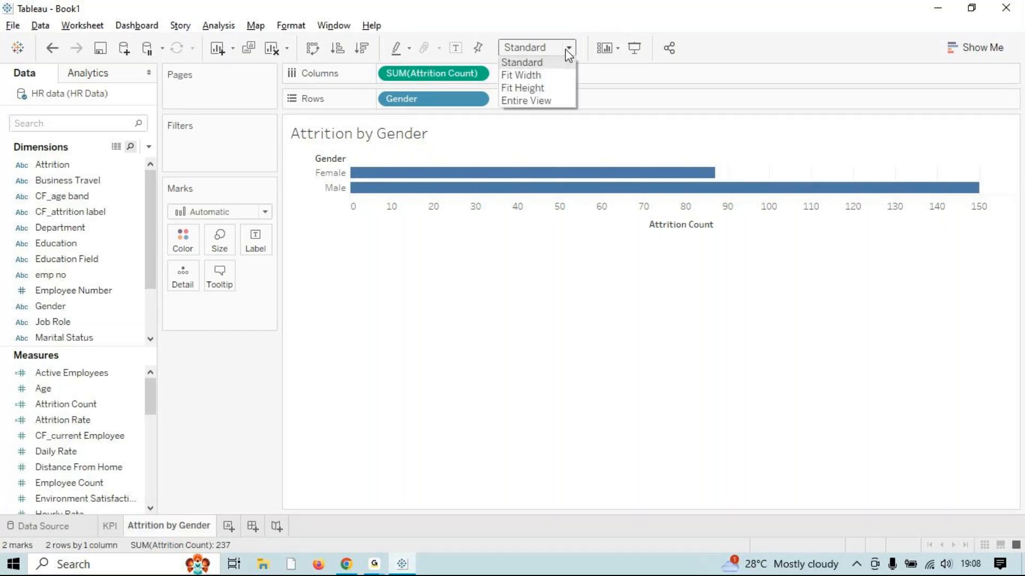
pyautogui.click(548, 102)
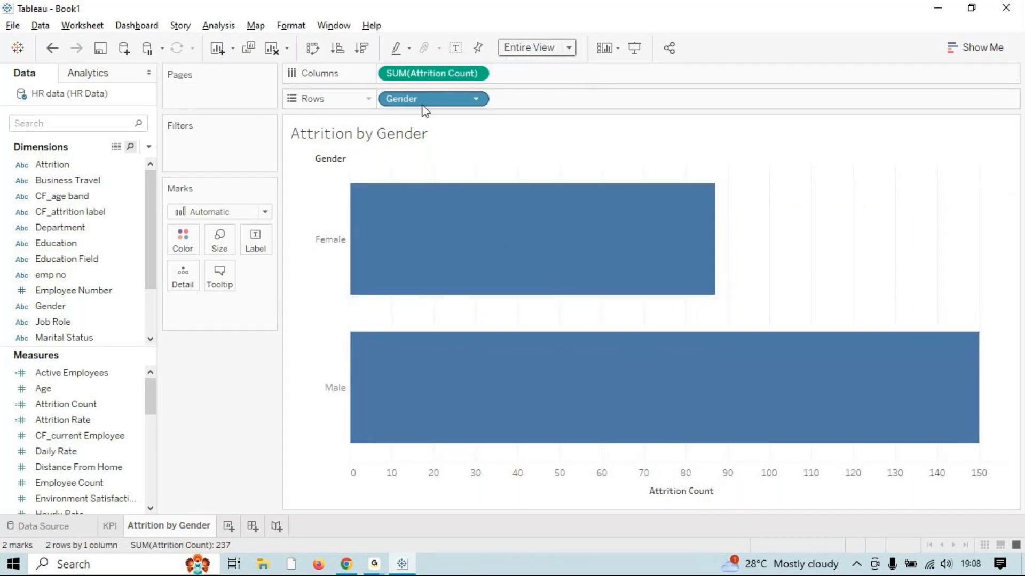
# Add Education as a filter on the Attrition by Gender sheet, using all of its values.
pyautogui.moveTo(150, 226); pyautogui.dragTo(145, 256)
pyautogui.moveTo(66, 245); pyautogui.dragTo(195, 153)
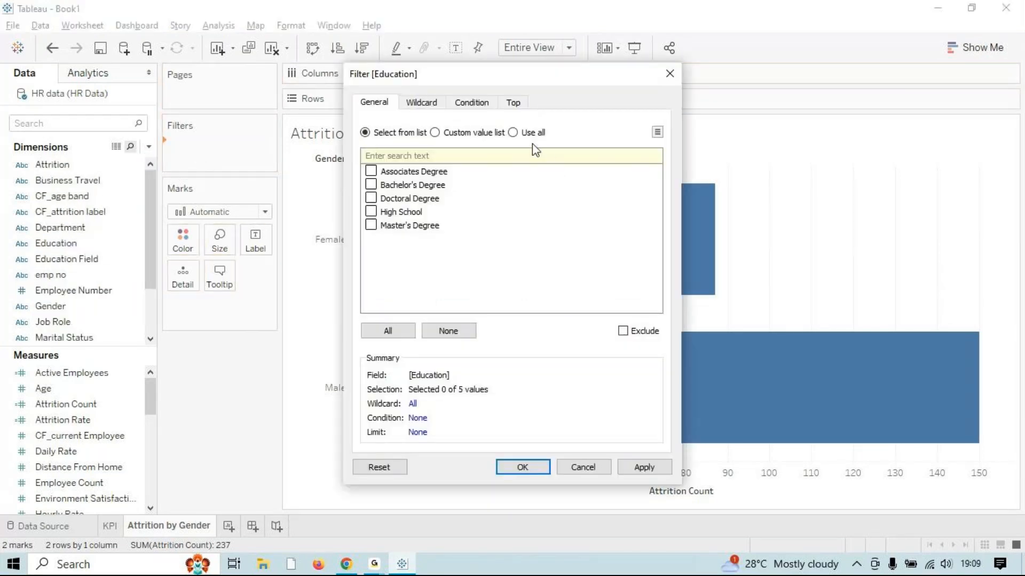
pyautogui.click(530, 134)
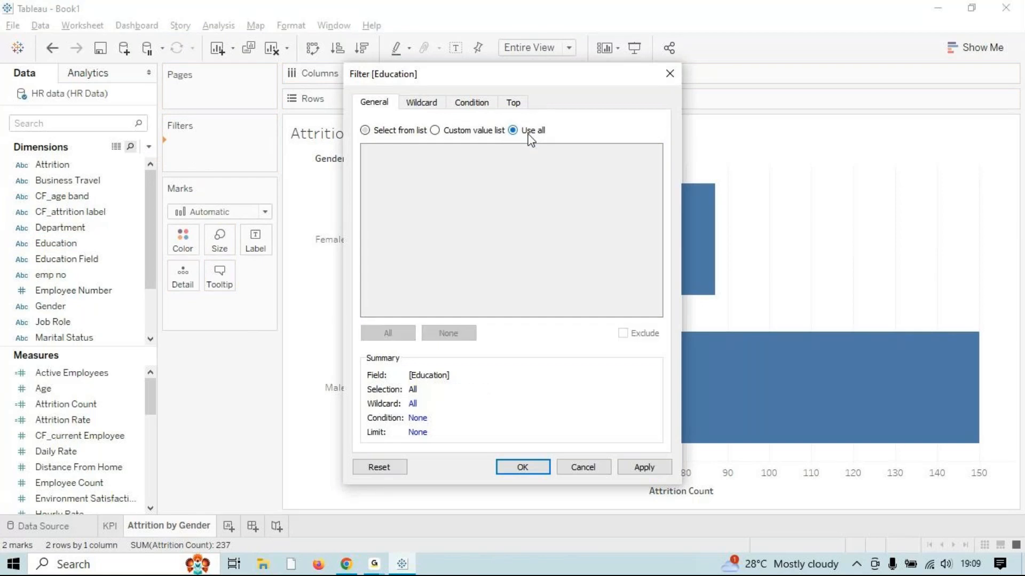
pyautogui.click(642, 470)
pyautogui.click(521, 472)
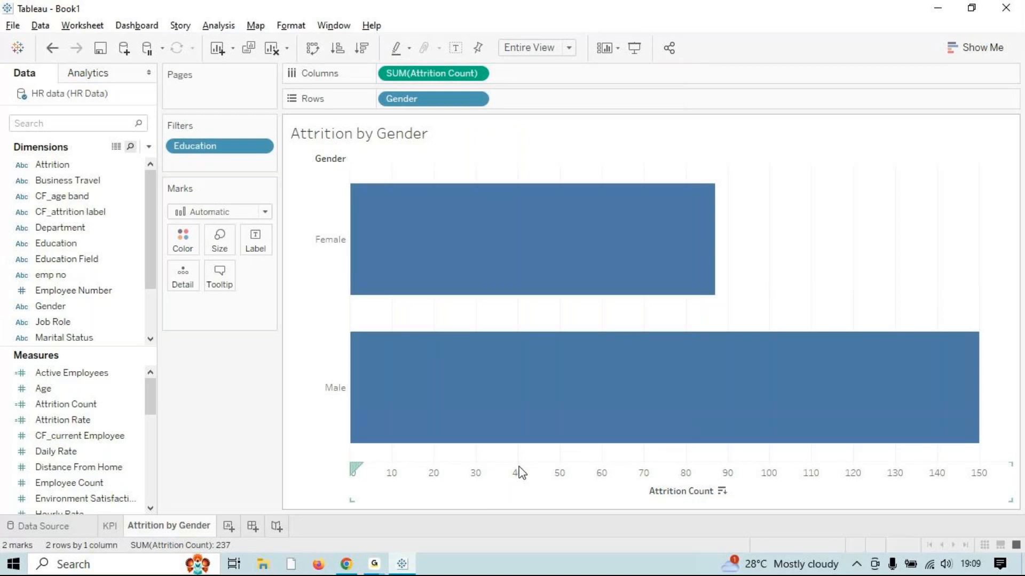
# Duplicate the Attrition Count measure on Columns so that it is charted twice for each gender.
pyautogui.moveTo(700, 203)
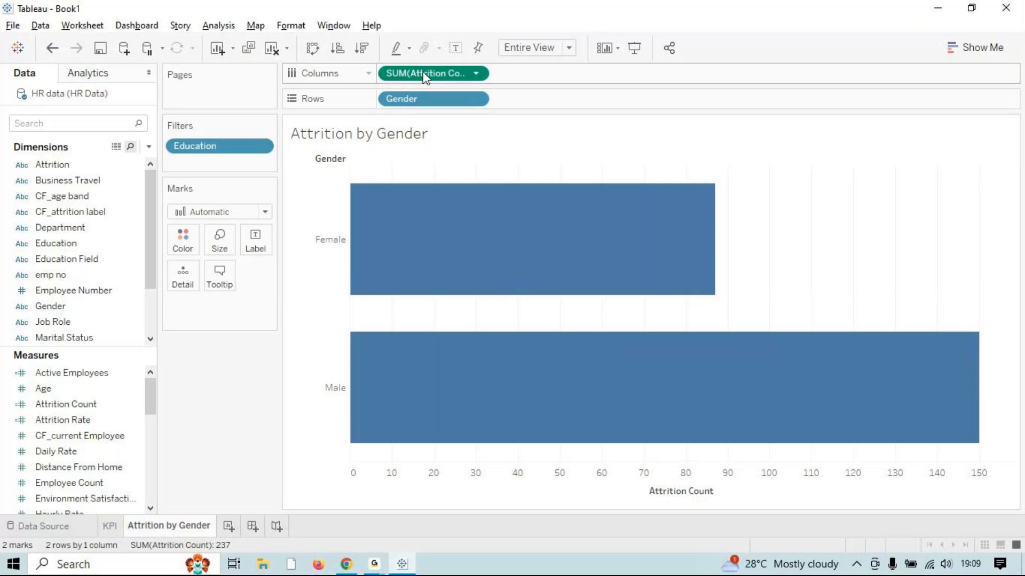
pyautogui.moveTo(424, 77); pyautogui.dragTo(616, 69)
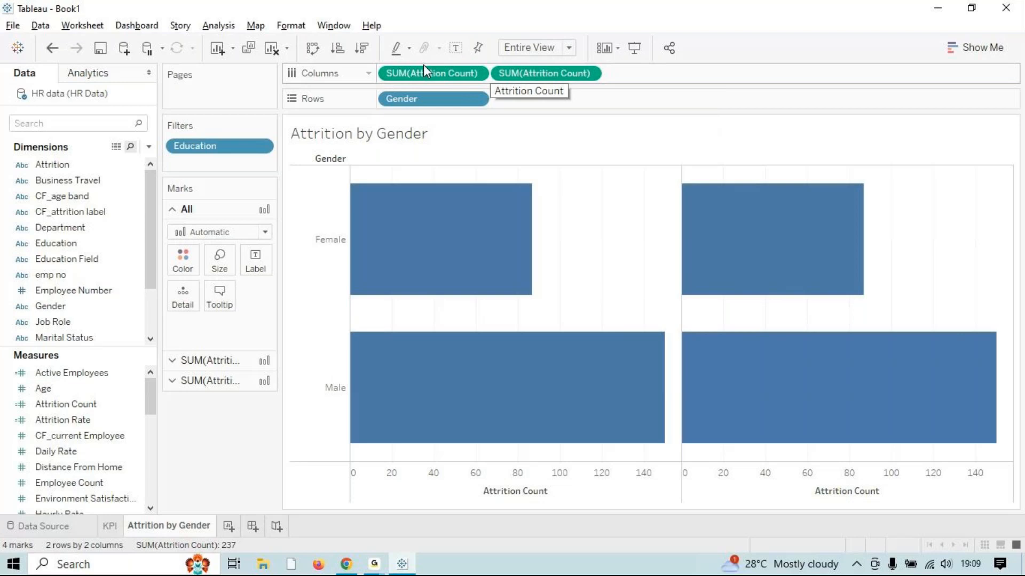
pyautogui.moveTo(460, 426)
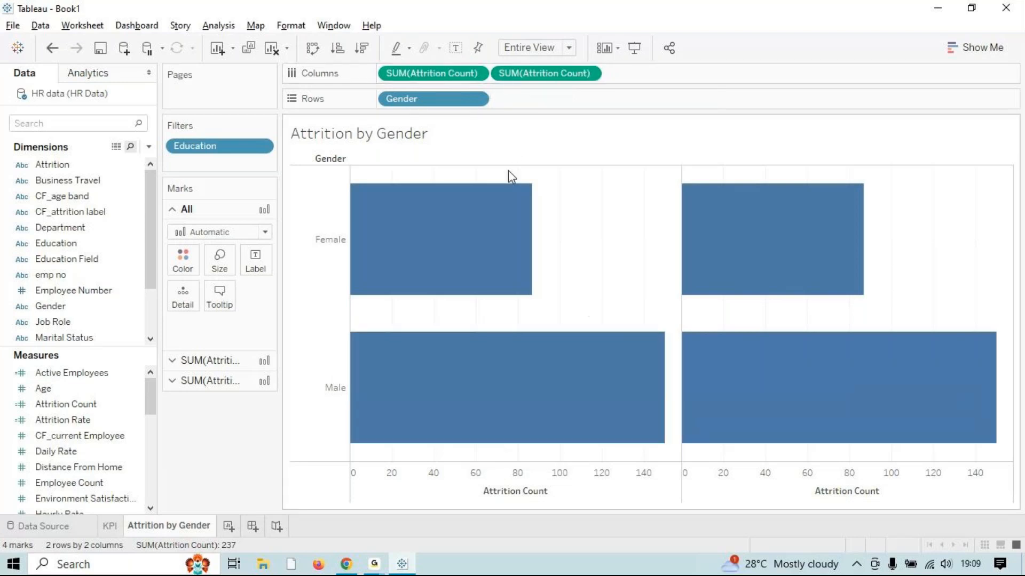
pyautogui.click(374, 564)
pyautogui.click(481, 514)
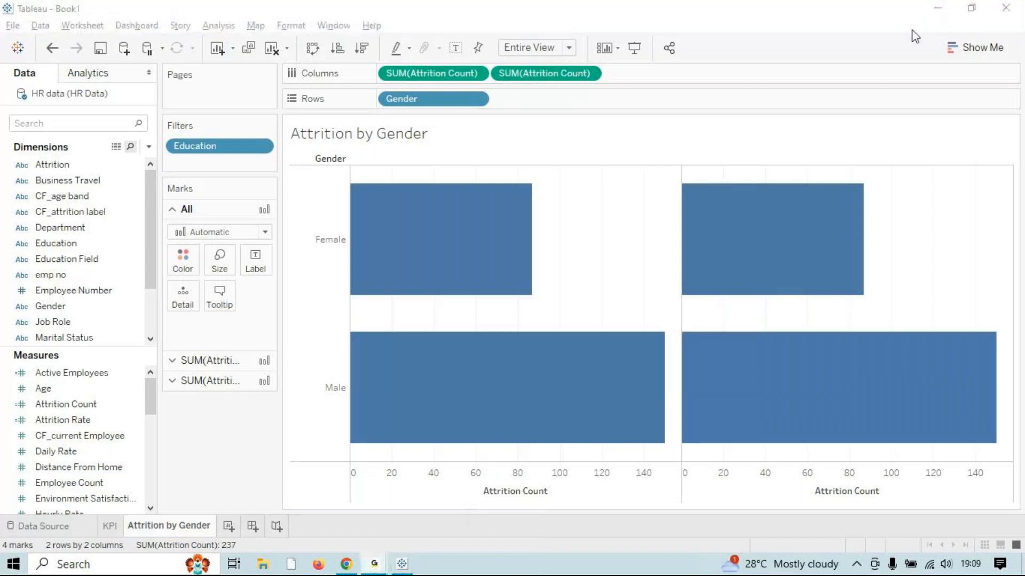
pyautogui.click(940, 13)
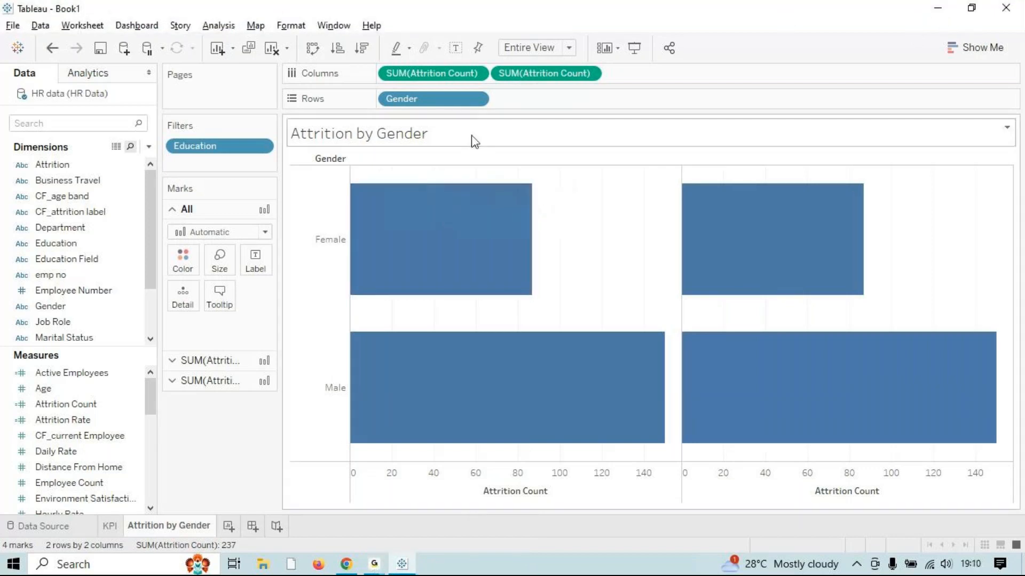
# Examine how the mark settings are split between all marks and each of the two Attrition Count measures.
pyautogui.moveTo(772, 427)
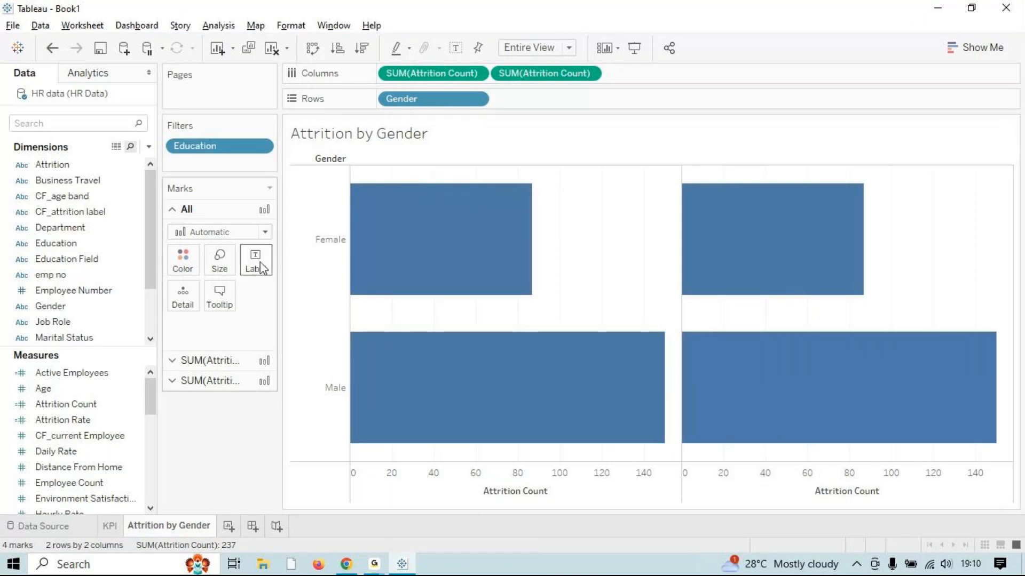
pyautogui.click(199, 361)
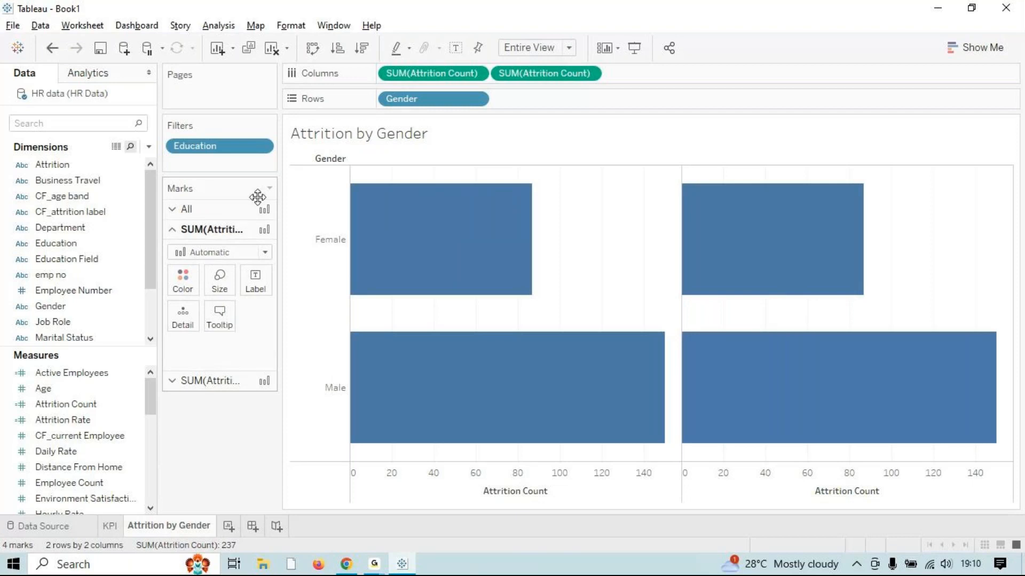
pyautogui.click(178, 384)
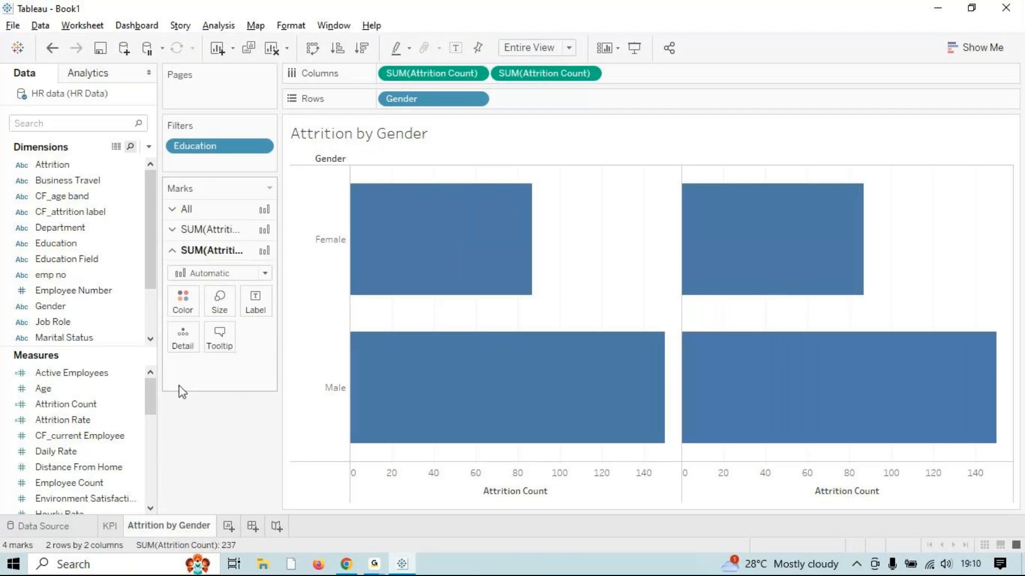
pyautogui.click(173, 228)
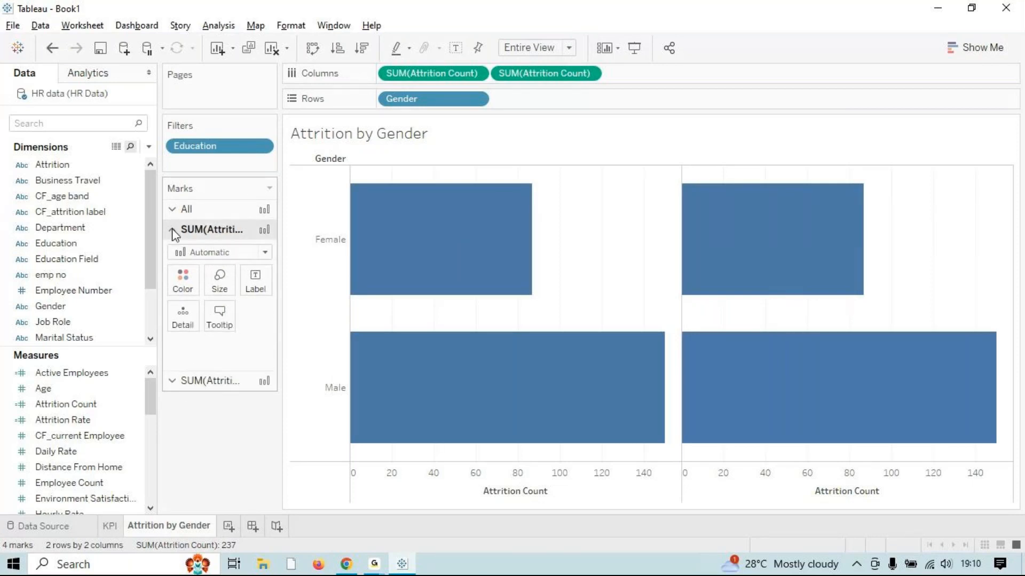
pyautogui.click(172, 230)
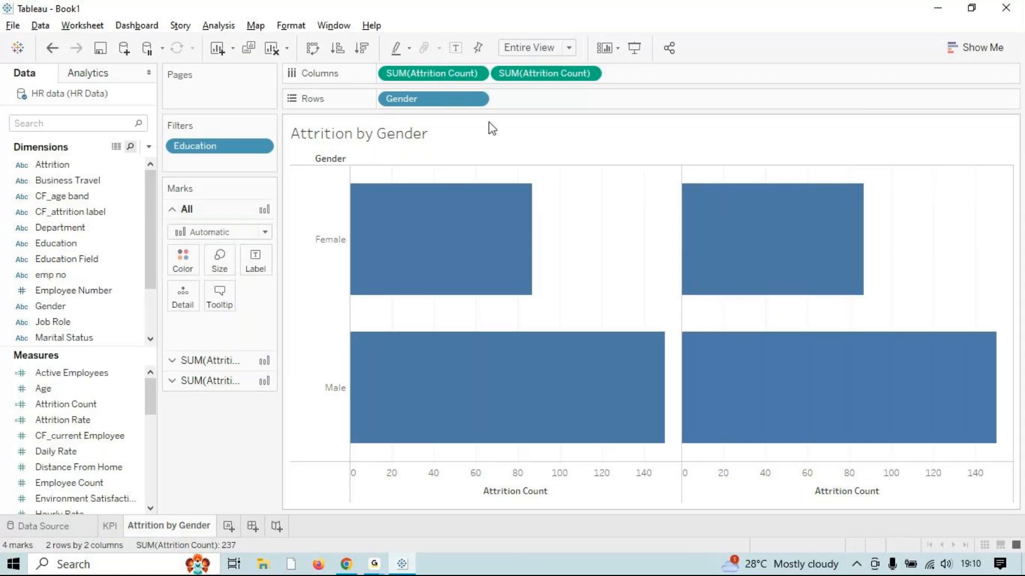
pyautogui.click(440, 77)
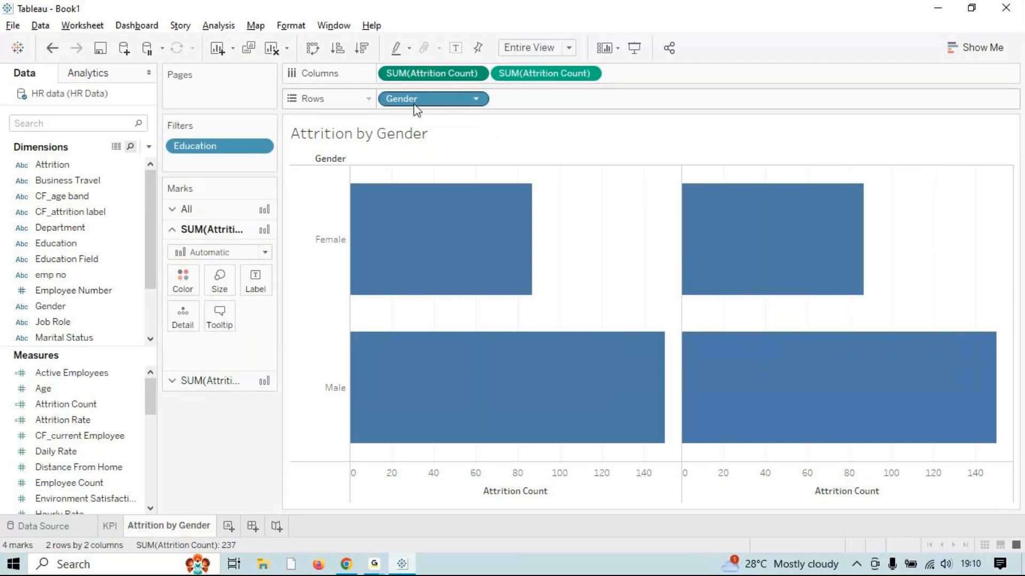
pyautogui.click(523, 78)
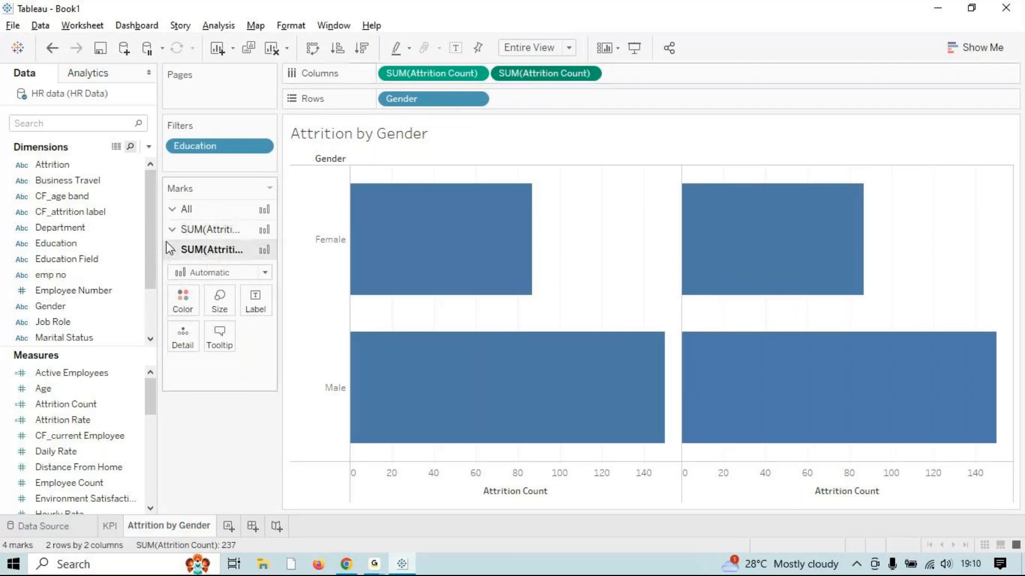
pyautogui.click(177, 211)
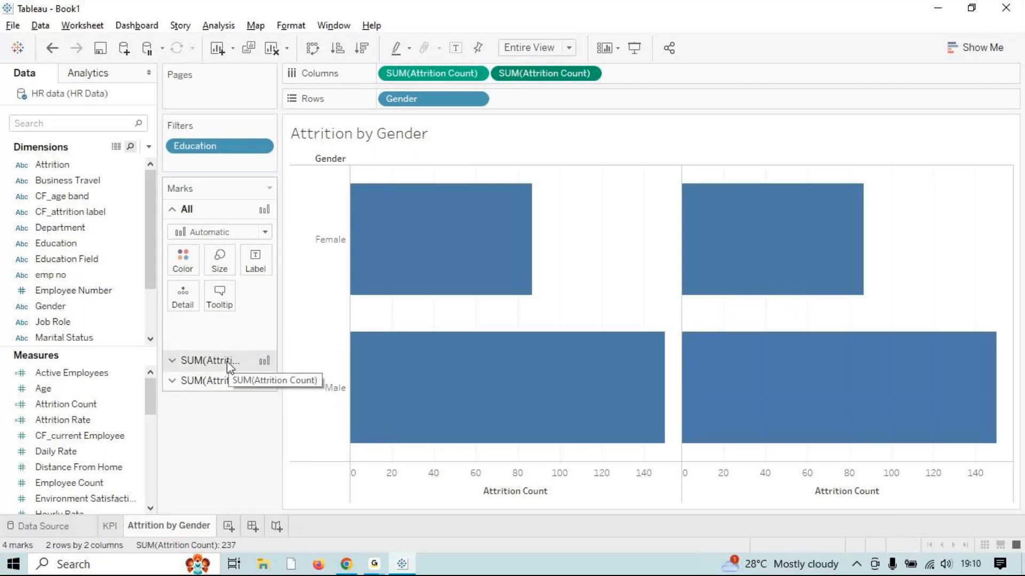
pyautogui.moveTo(412, 385)
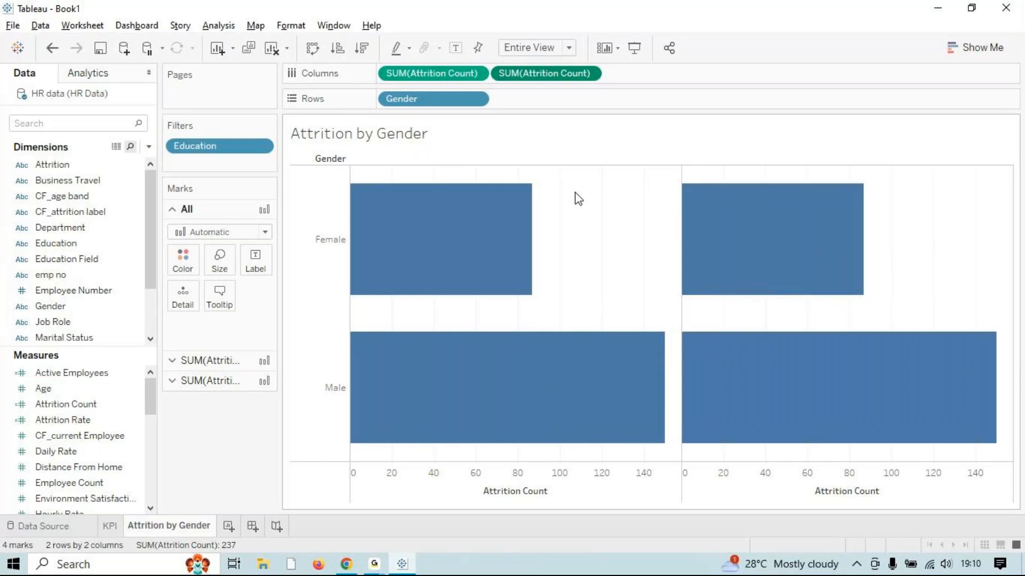
# Combine the two Attrition Count measures into a dual-axis chart.
pyautogui.click(531, 76)
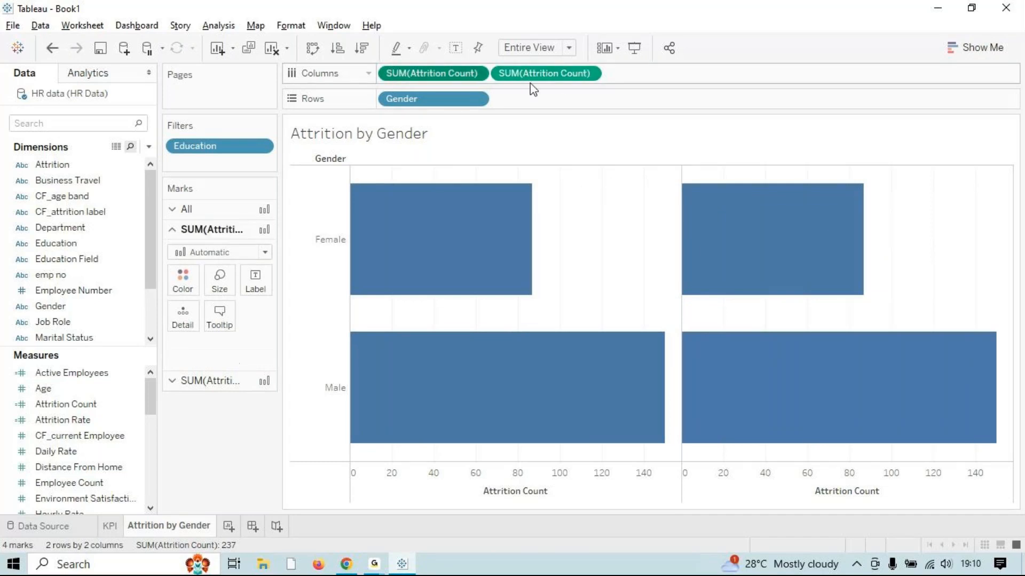
pyautogui.rightClick(535, 75)
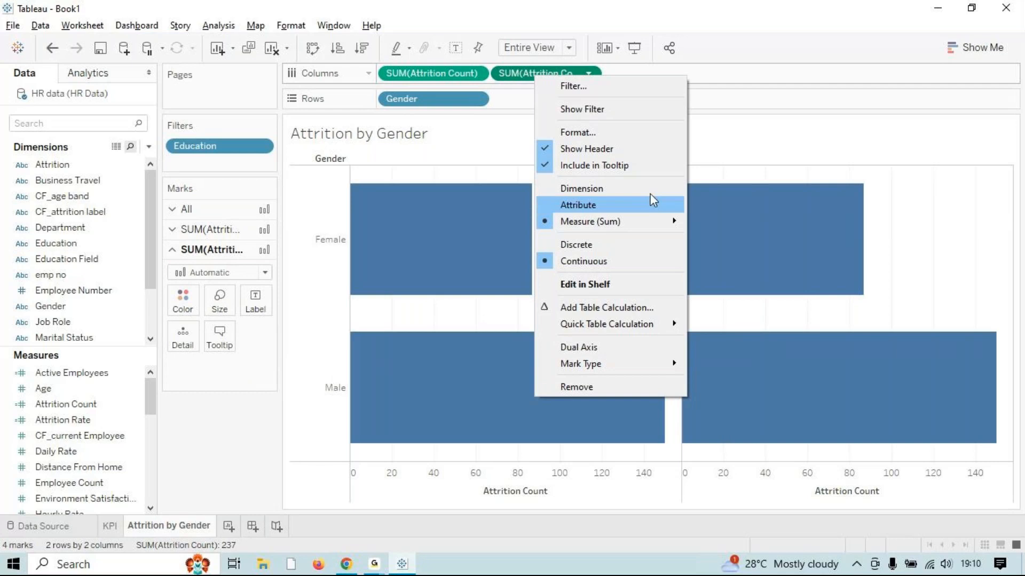
pyautogui.click(613, 348)
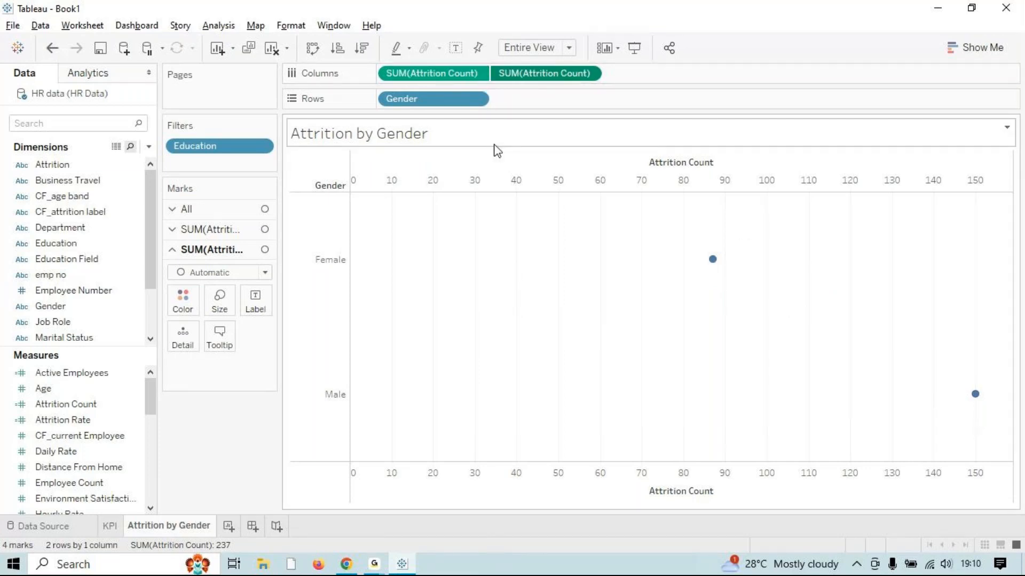
# Change the mark type of the first Attrition Count measure to Bar.
pyautogui.click(172, 230)
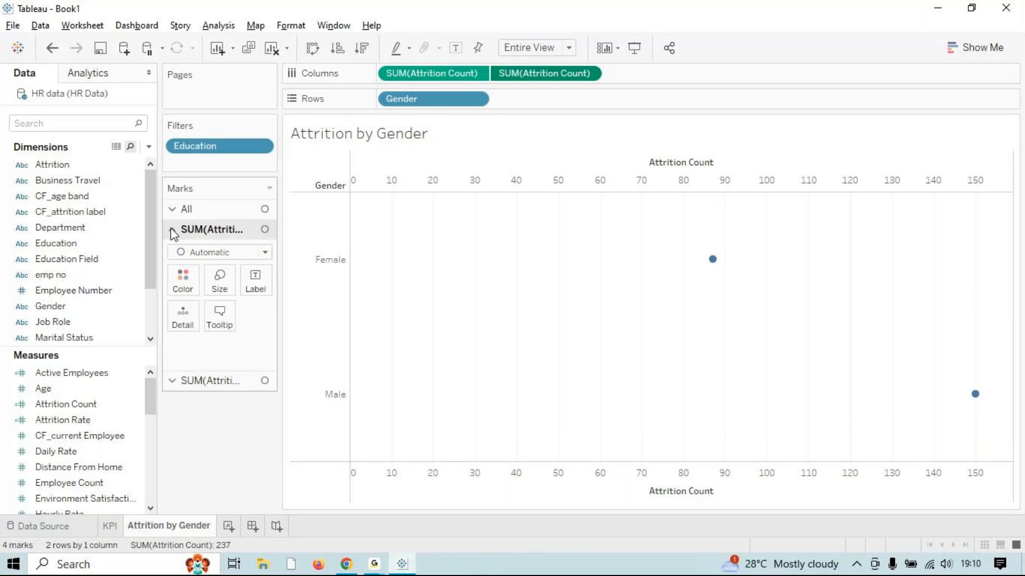
pyautogui.click(266, 253)
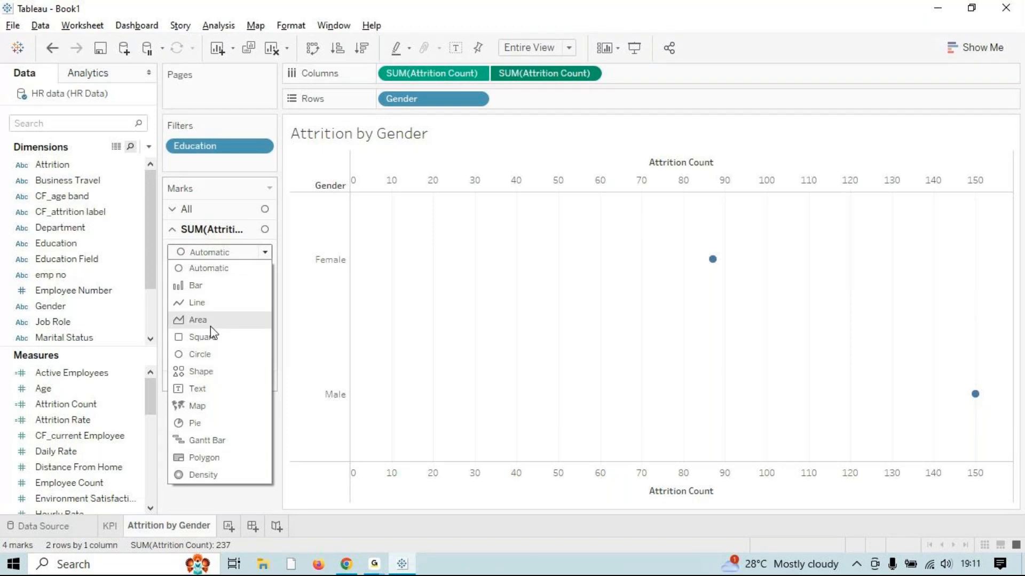
pyautogui.click(223, 285)
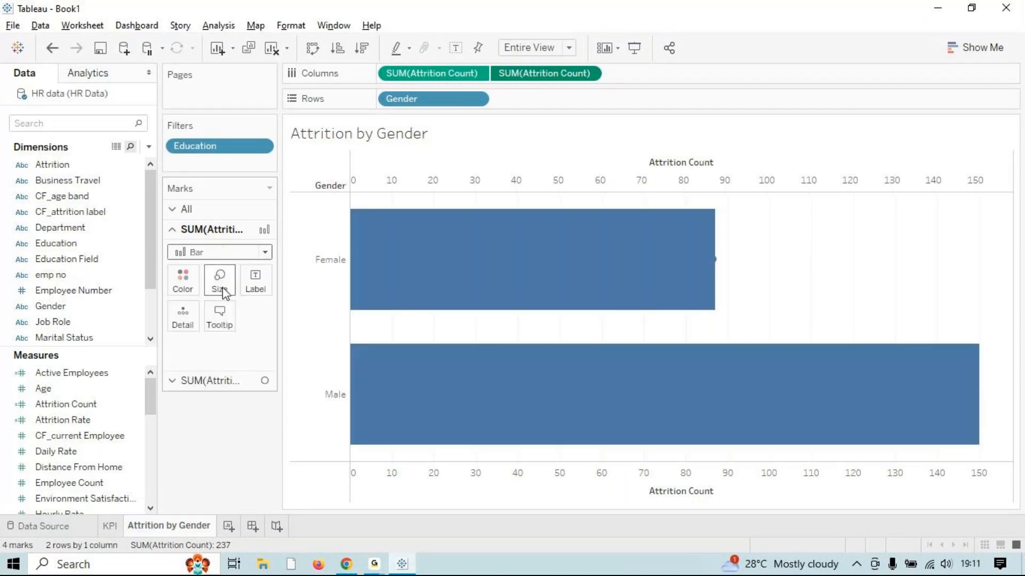
# Enlarge the circle marks of the second Attrition Count measure to slightly above medium size.
pyautogui.click(194, 381)
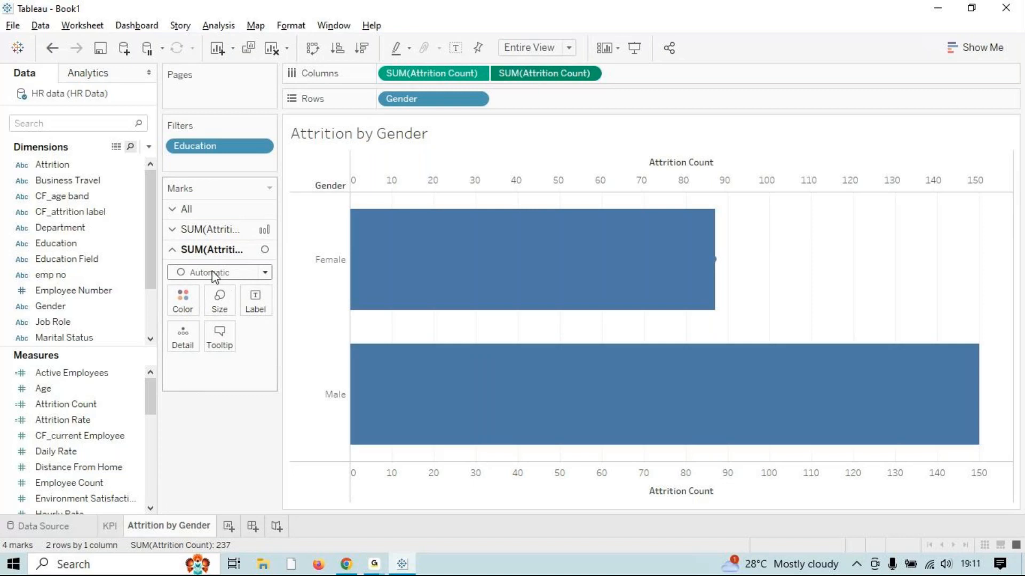
pyautogui.click(219, 306)
pyautogui.moveTo(262, 340); pyautogui.dragTo(295, 338)
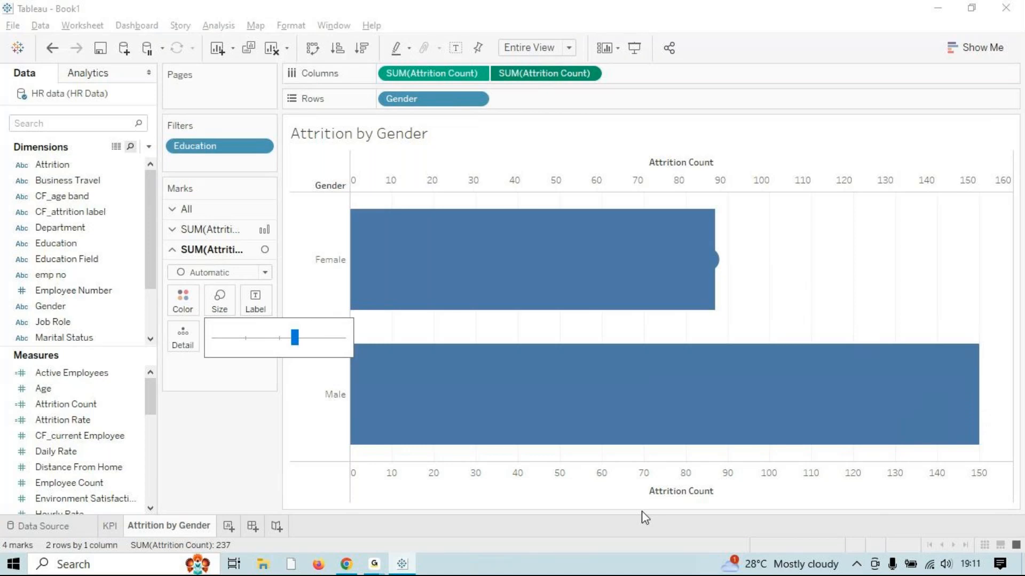
# Synchronize the chart's upper Attrition Count axis with the lower one.
pyautogui.click(388, 181)
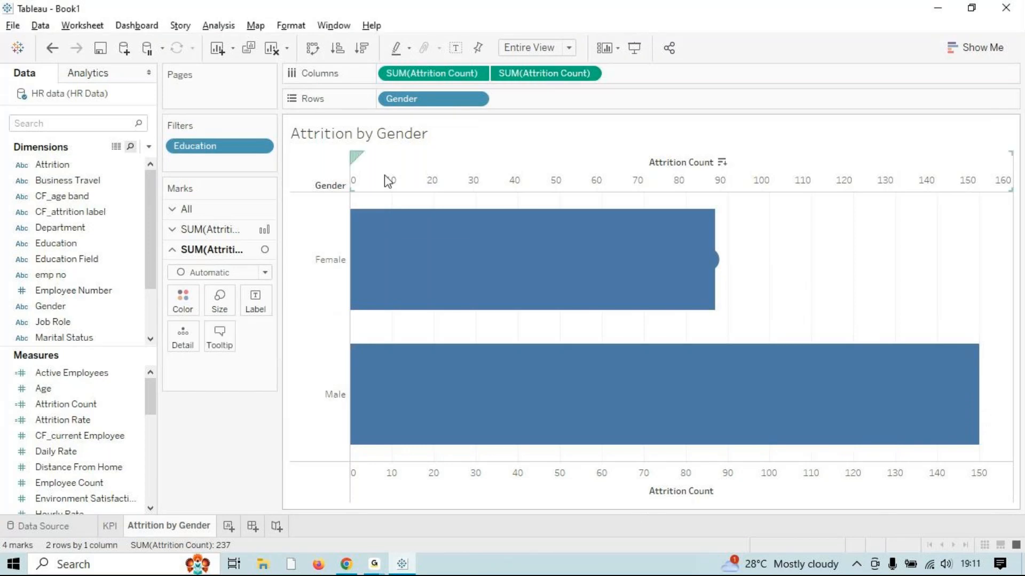
pyautogui.click(385, 176)
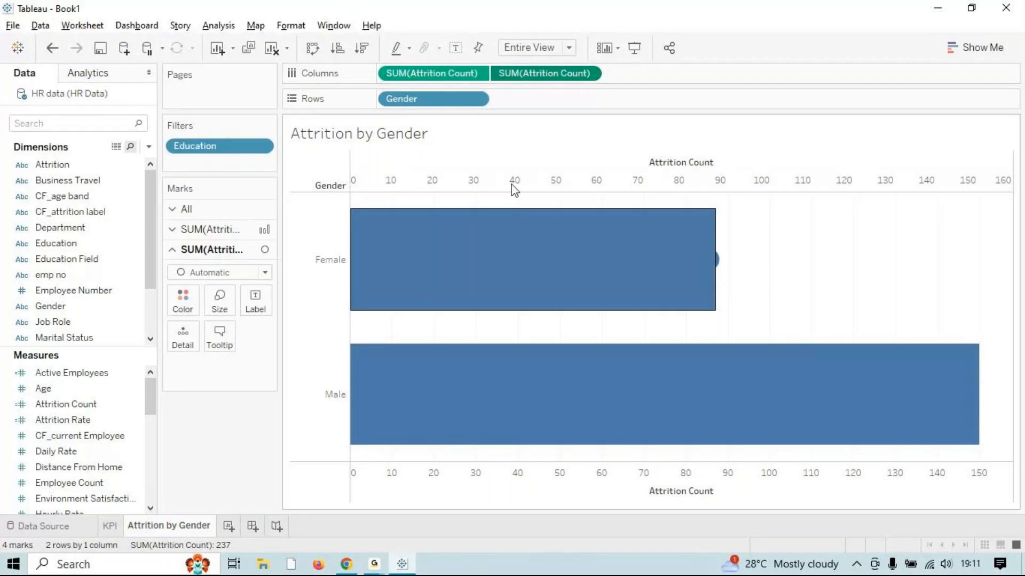
pyautogui.click(548, 184)
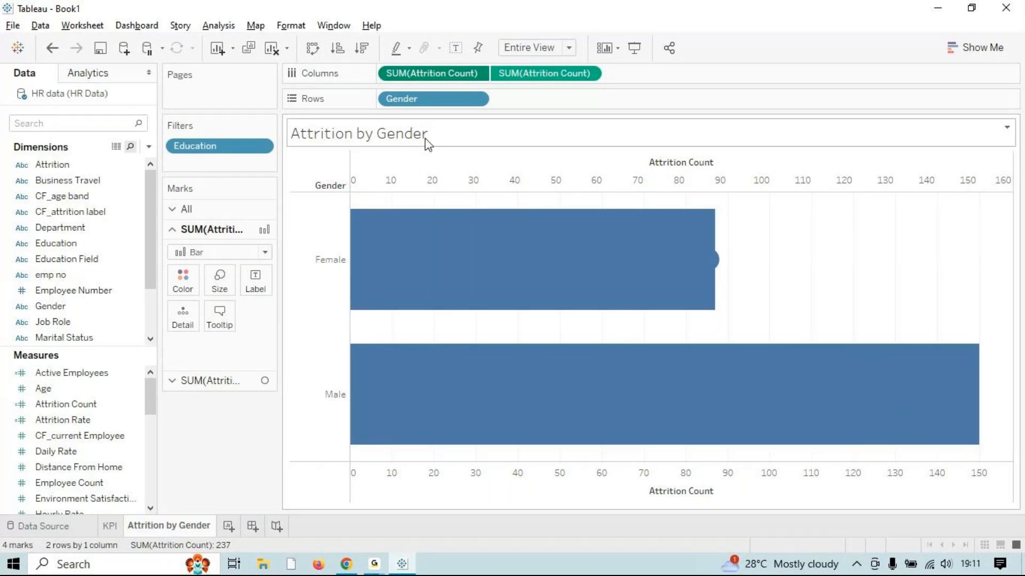
pyautogui.click(370, 194)
pyautogui.click(471, 181)
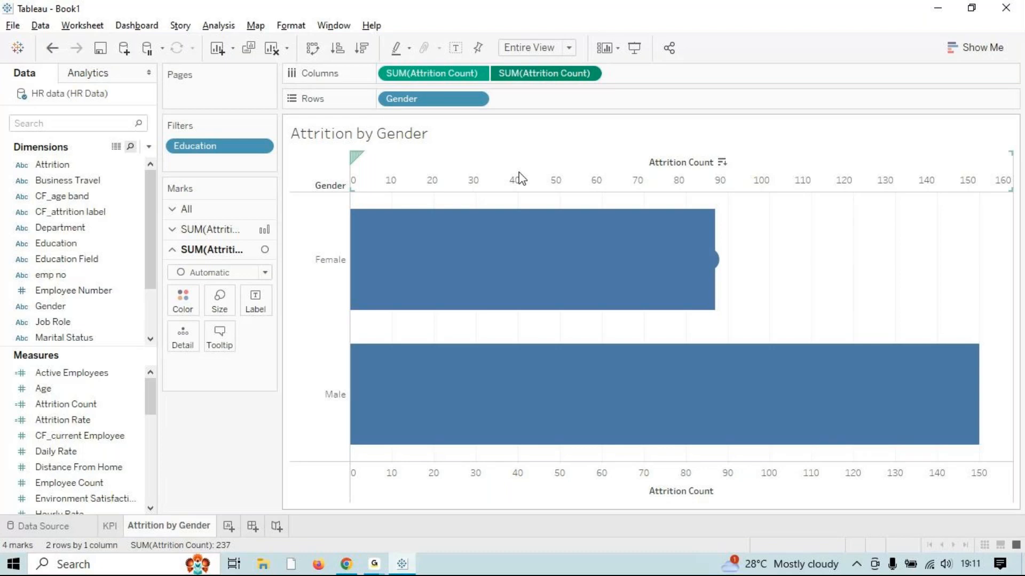
pyautogui.rightClick(447, 74)
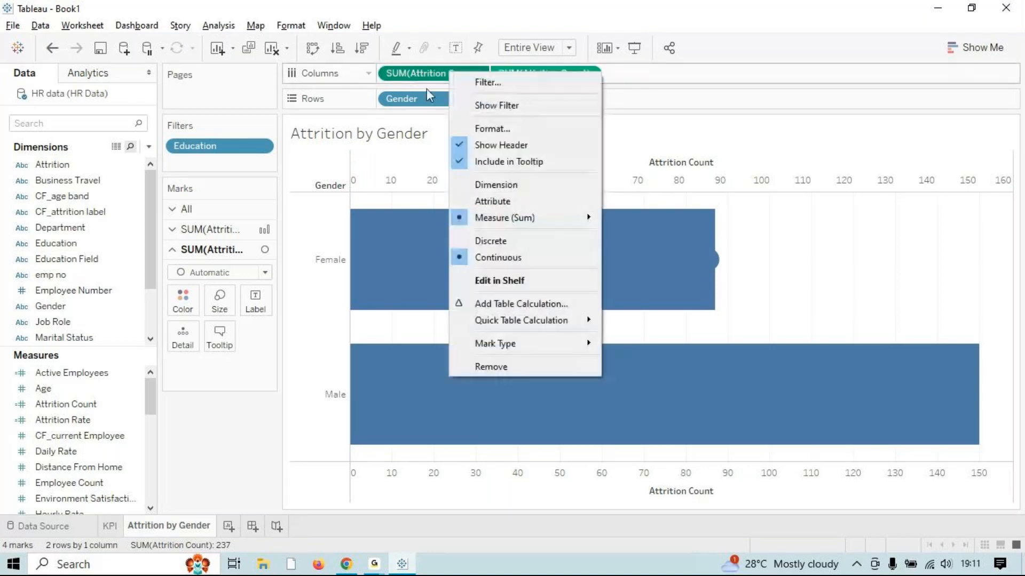
pyautogui.click(391, 158)
pyautogui.rightClick(387, 152)
pyautogui.click(375, 168)
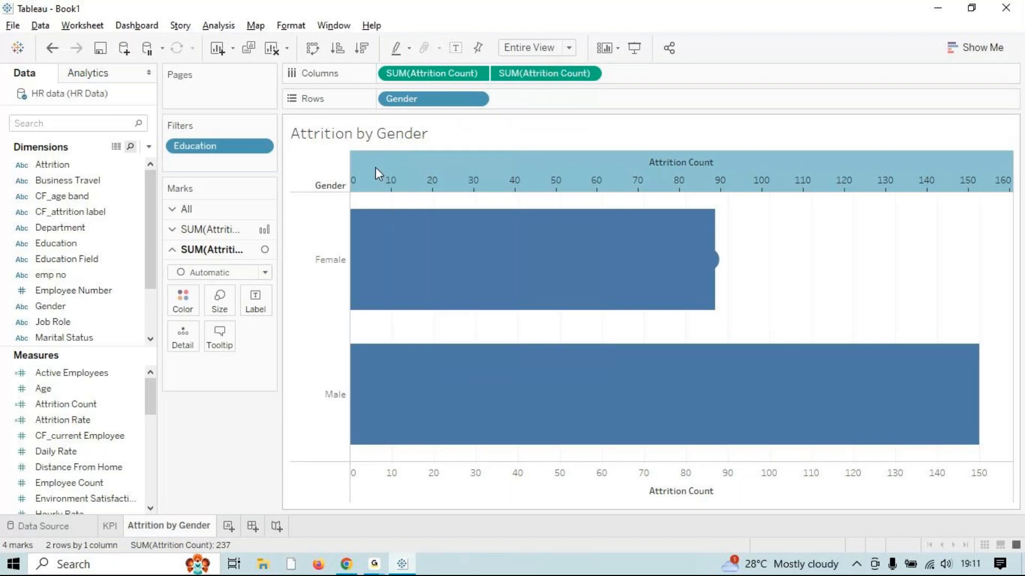
pyautogui.rightClick(375, 168)
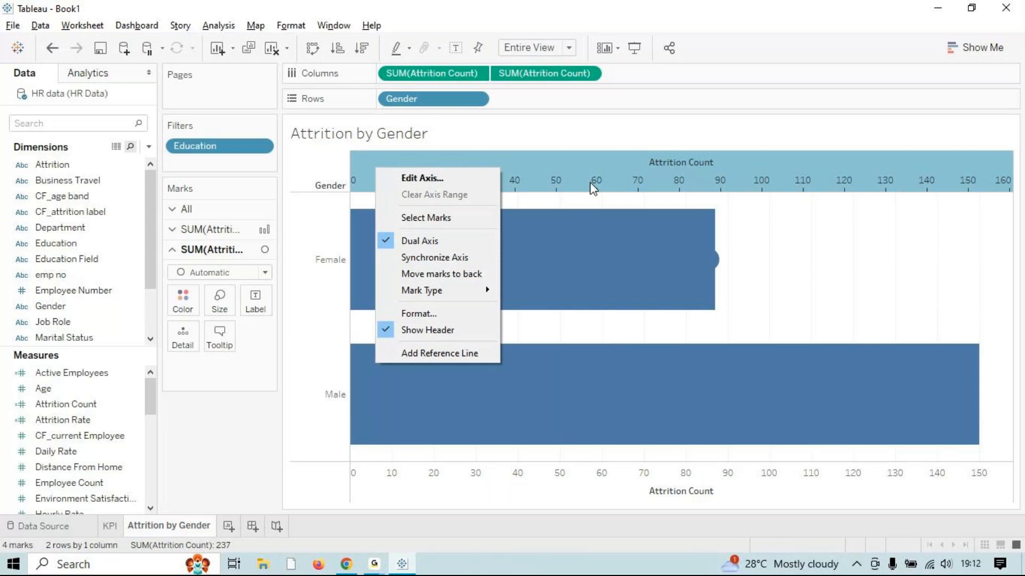
pyautogui.click(471, 257)
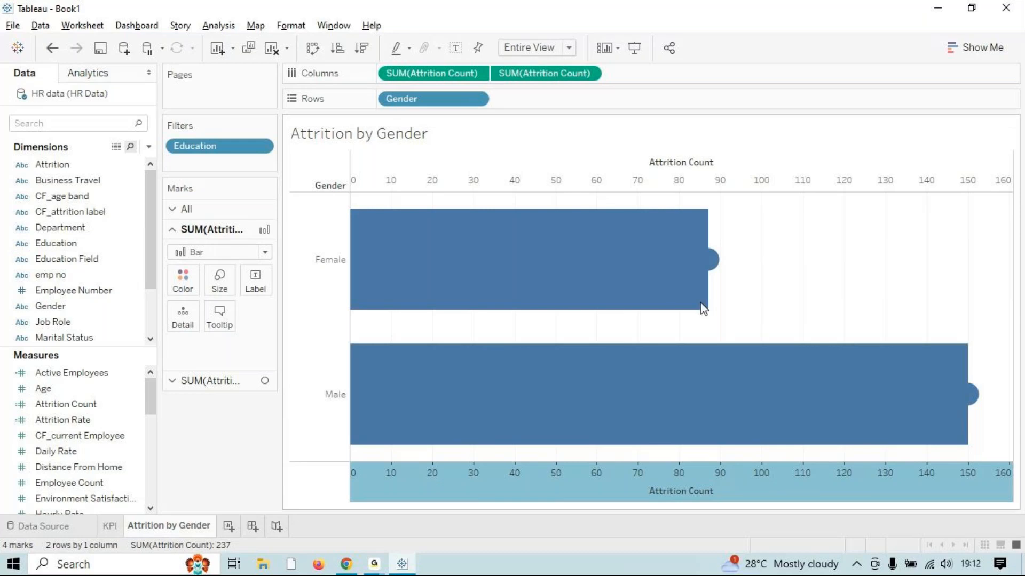
pyautogui.click(222, 254)
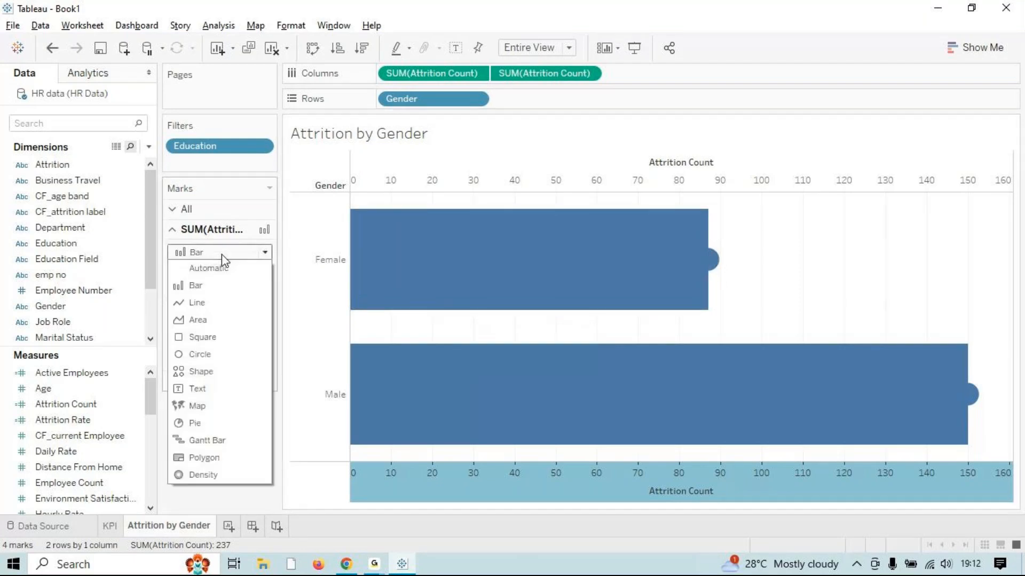
pyautogui.click(222, 255)
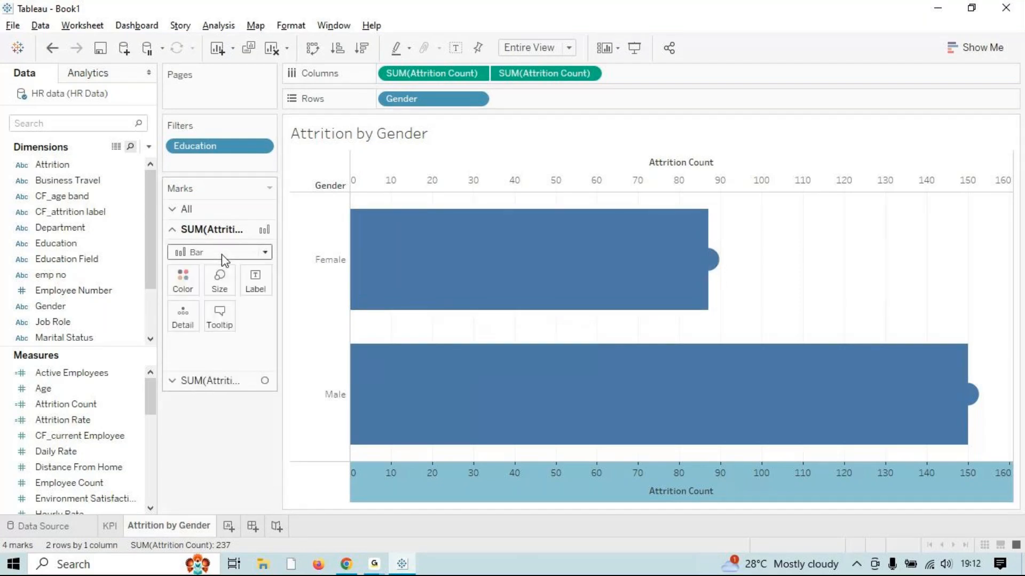
# Reduce the bar size of the first Attrition Count measure to near the minimum so the bars become thin stems.
pyautogui.click(223, 289)
pyautogui.moveTo(310, 317); pyautogui.dragTo(227, 327)
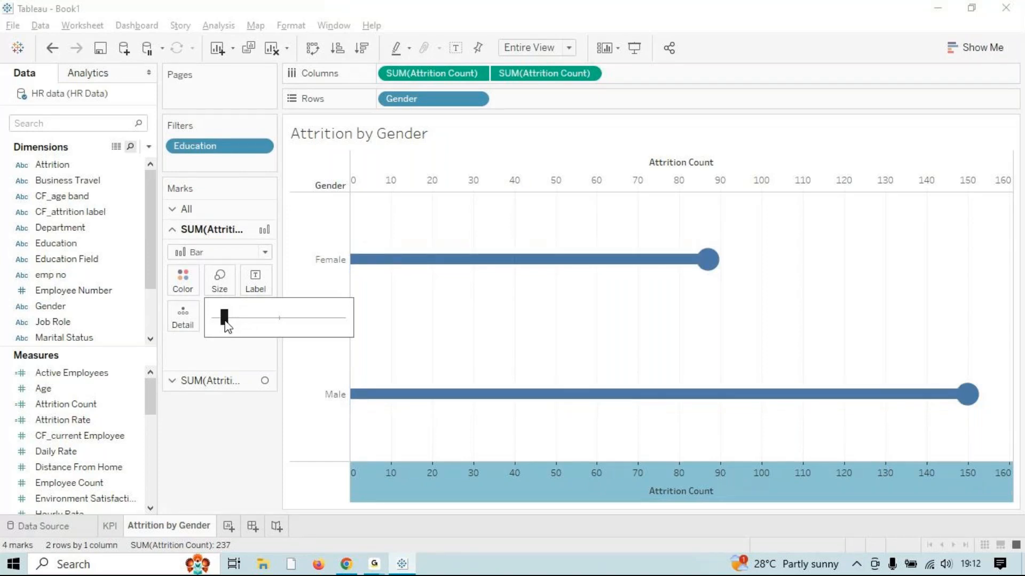
pyautogui.moveTo(226, 323); pyautogui.dragTo(226, 322)
pyautogui.click(245, 437)
pyautogui.click(244, 437)
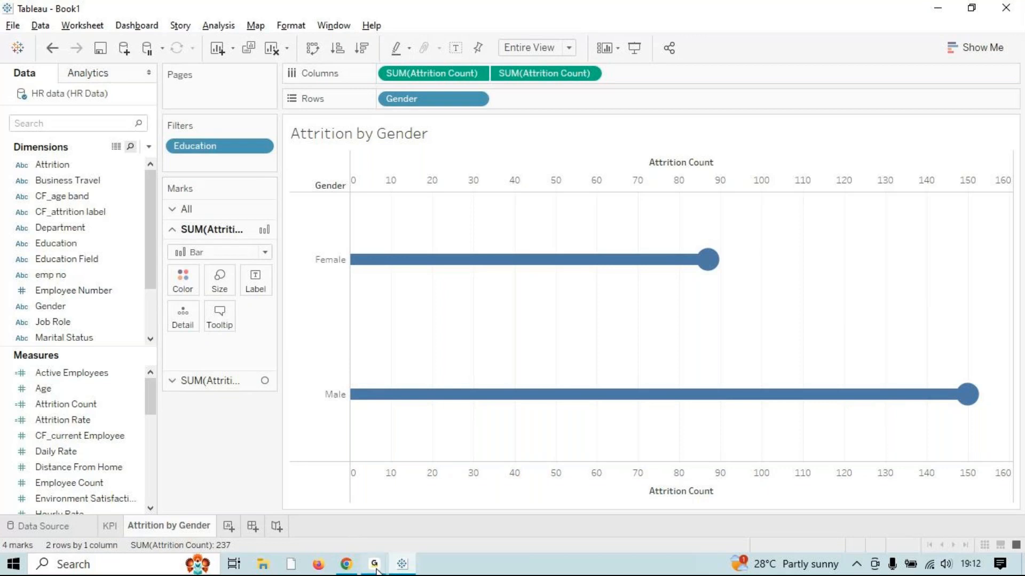
# Color both the bars of the first Attrition Count measure and the circles of the second by Gender.
pyautogui.moveTo(374, 564)
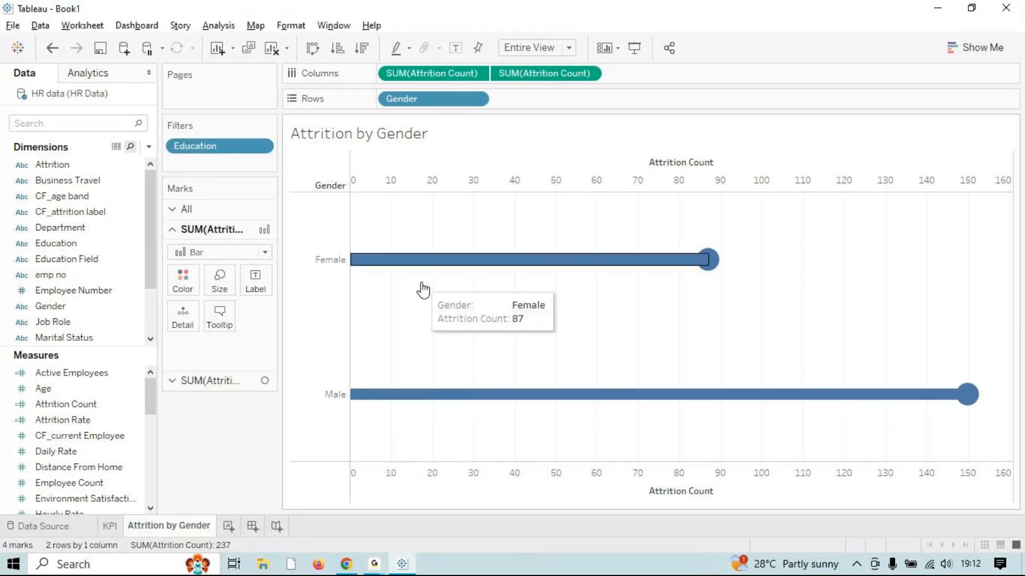
pyautogui.moveTo(504, 362)
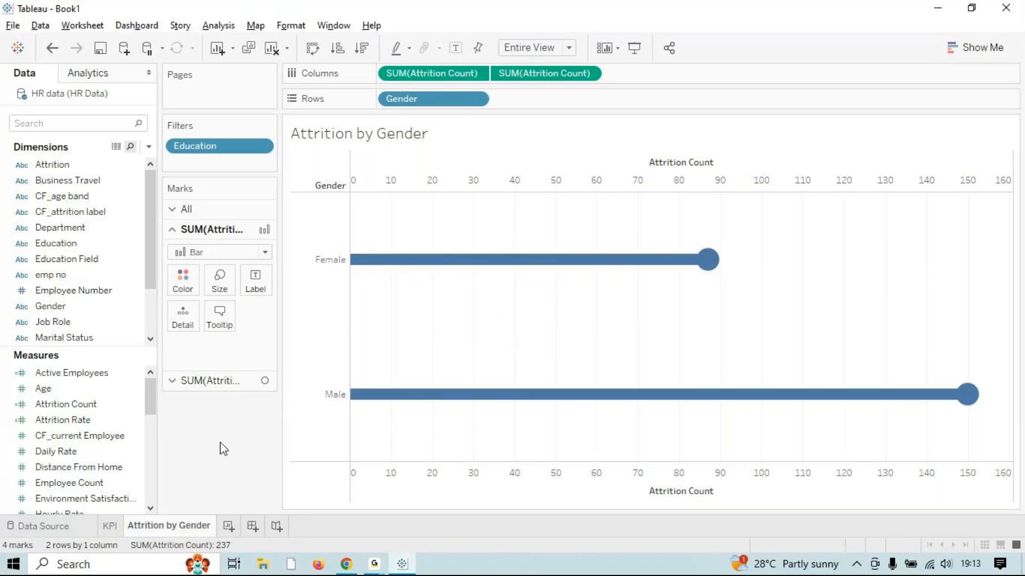
pyautogui.moveTo(691, 278)
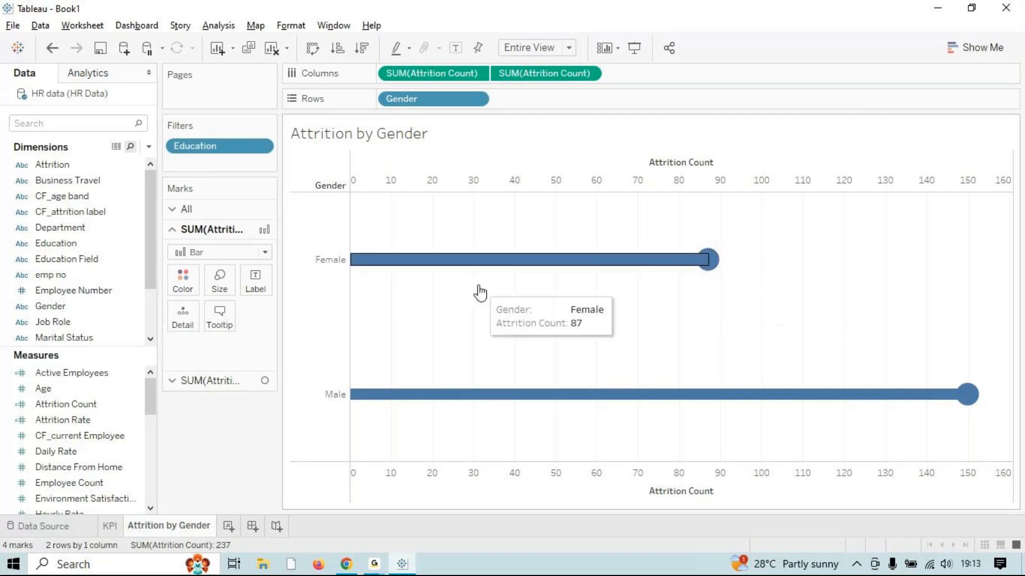
pyautogui.click(66, 392)
pyautogui.moveTo(94, 275); pyautogui.dragTo(180, 284)
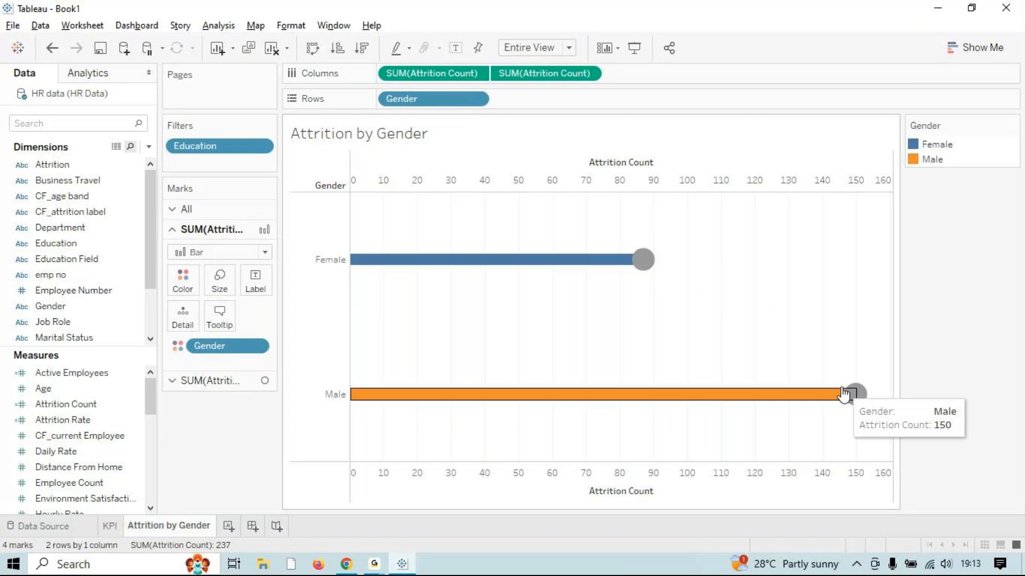
pyautogui.click(188, 379)
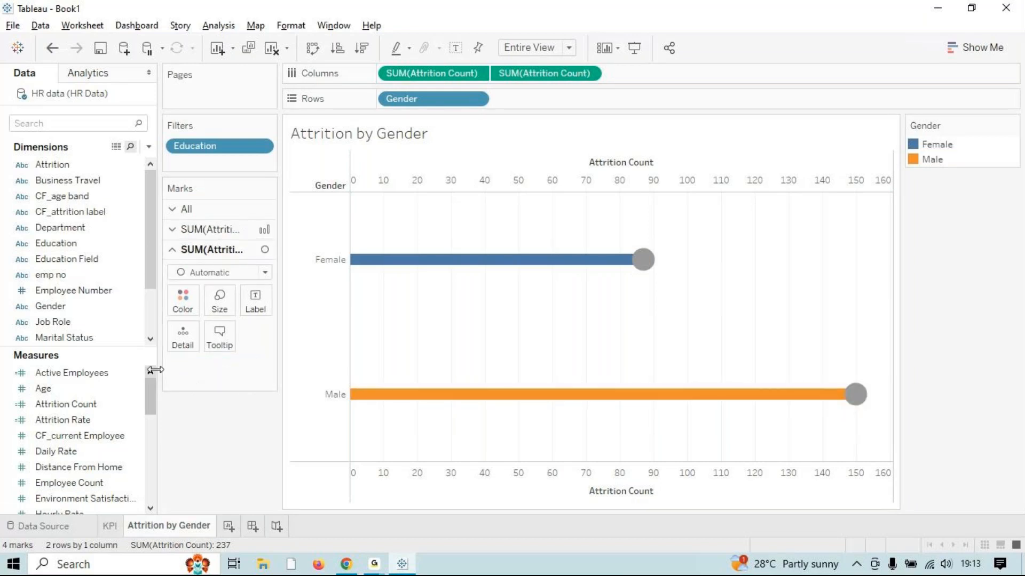
pyautogui.moveTo(56, 306); pyautogui.dragTo(180, 296)
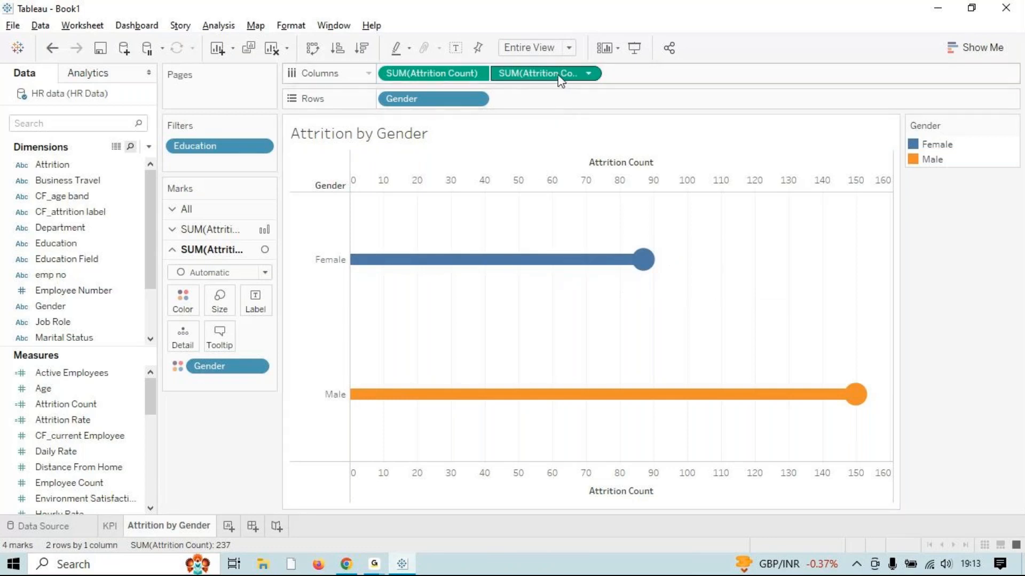
# Label the circle marks with the Attrition Count measure, keeping that measure in the chart's columns.
pyautogui.moveTo(561, 80); pyautogui.dragTo(261, 304)
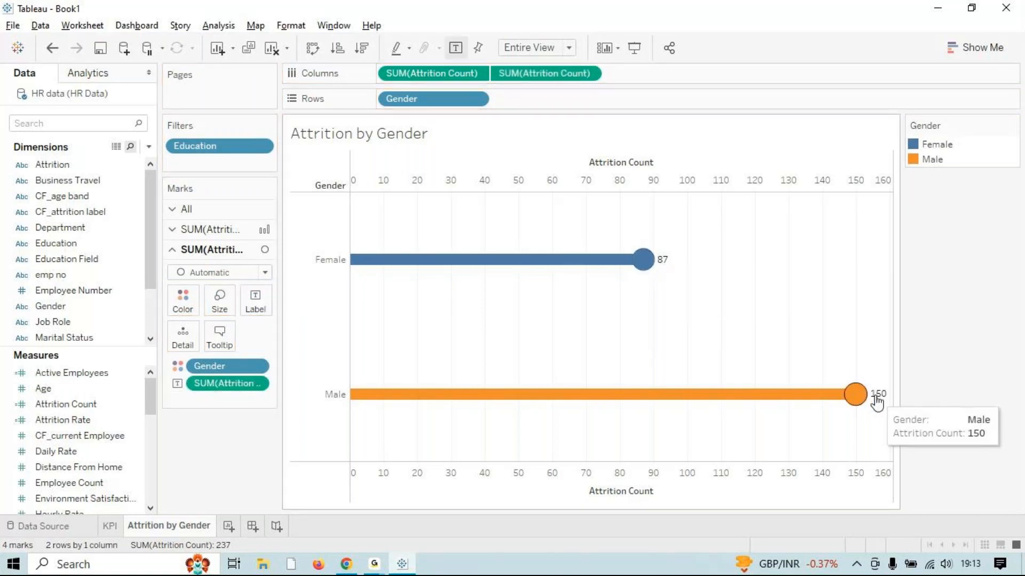
pyautogui.click(65, 420)
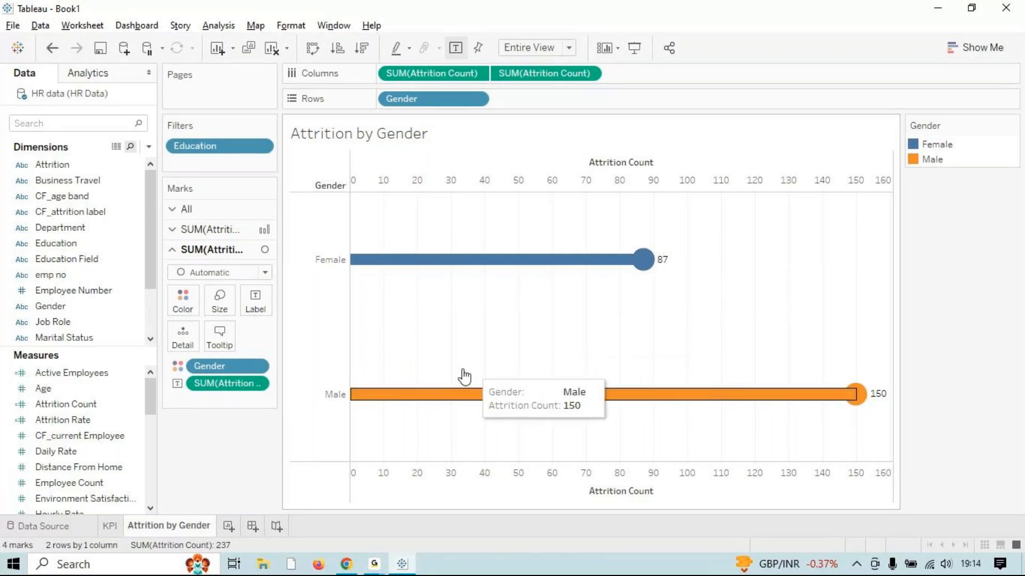
pyautogui.rightClick(228, 384)
pyautogui.click(228, 463)
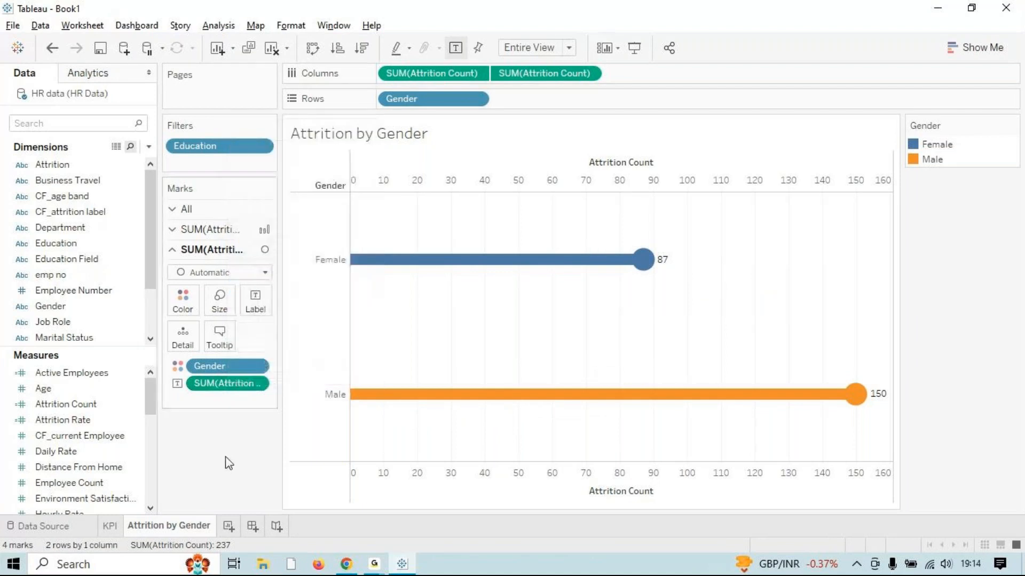
pyautogui.rightClick(221, 386)
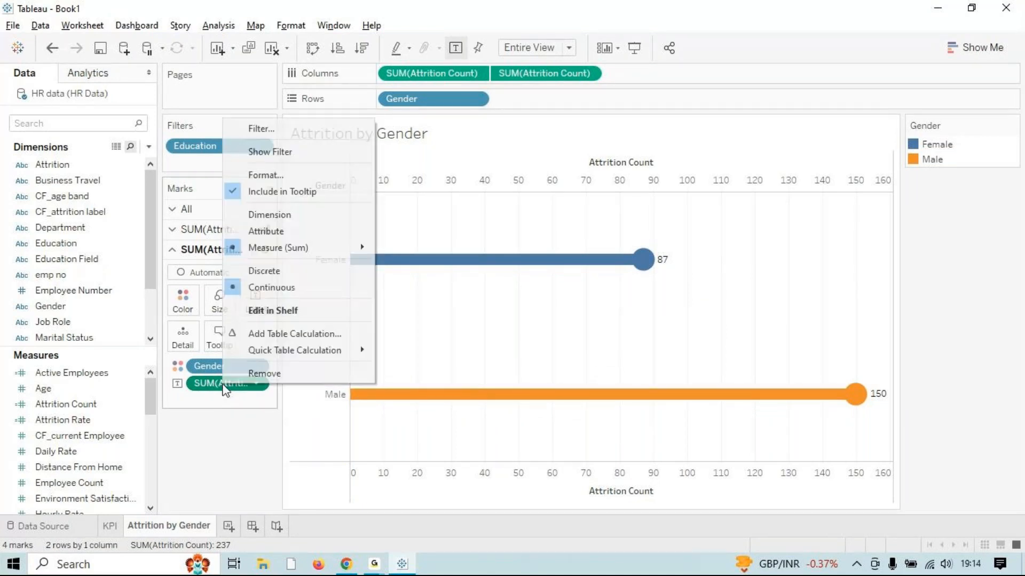
pyautogui.click(216, 389)
pyautogui.rightClick(212, 391)
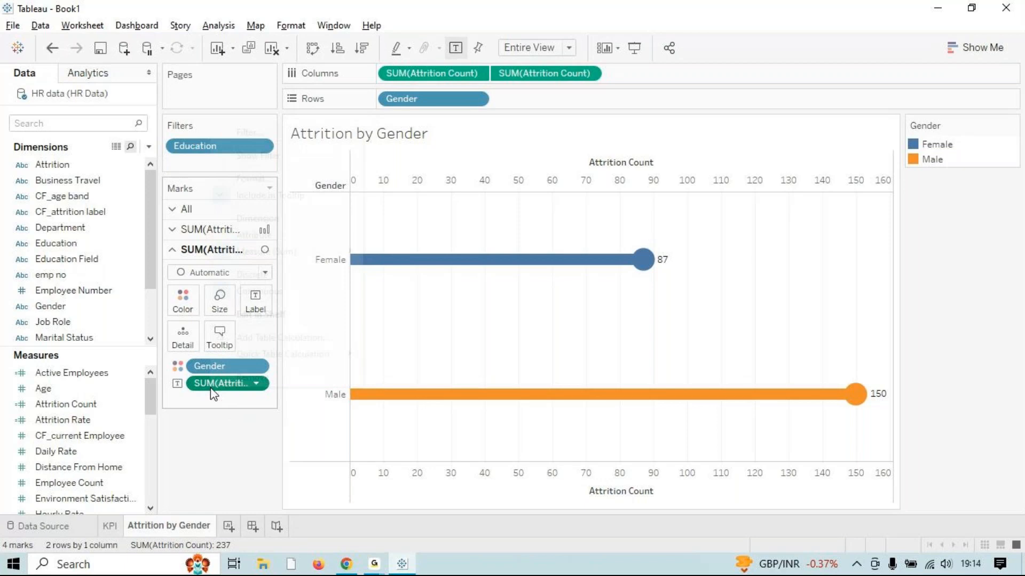
pyautogui.click(254, 179)
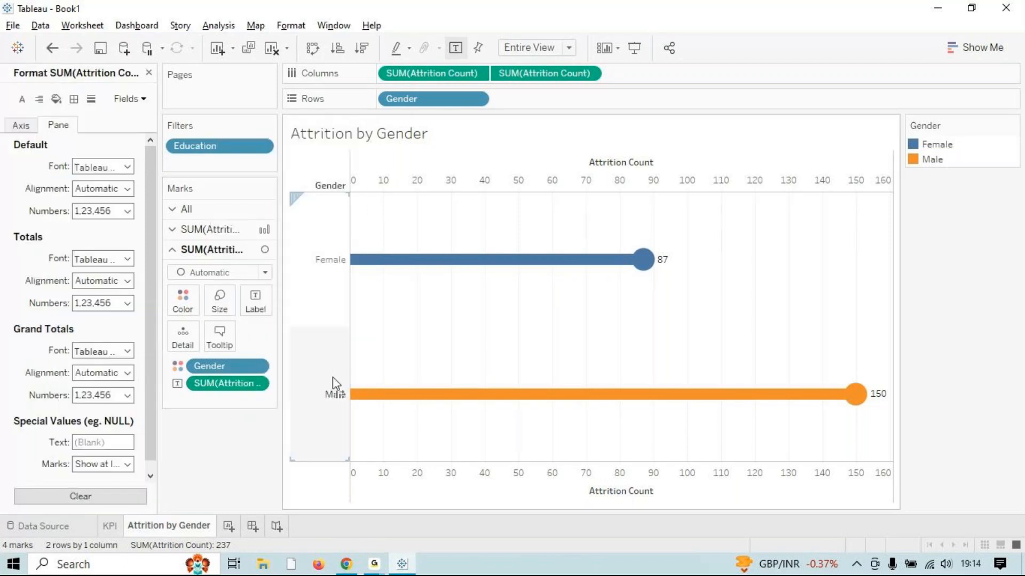
pyautogui.click(149, 73)
pyautogui.rightClick(73, 405)
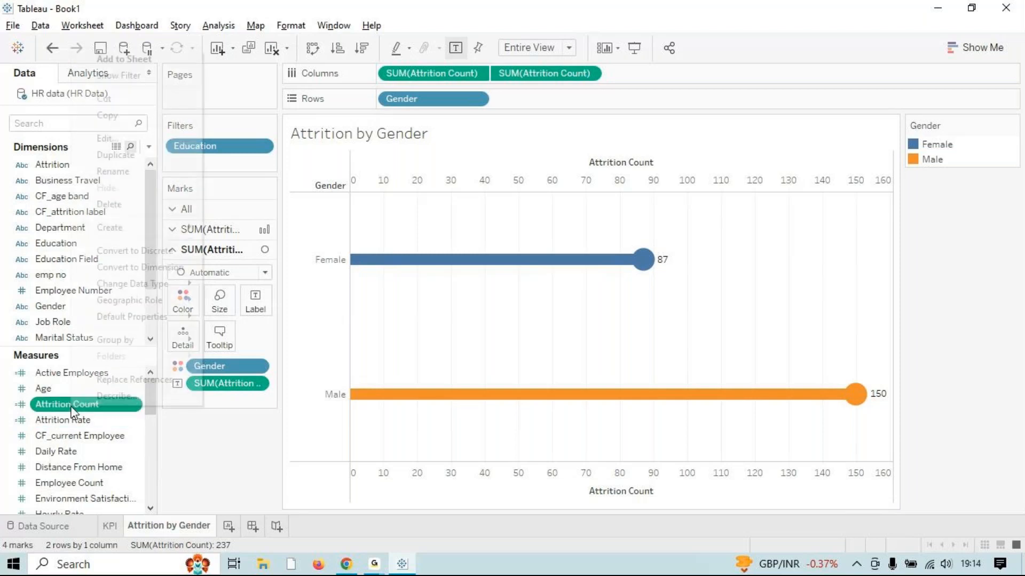
pyautogui.click(256, 500)
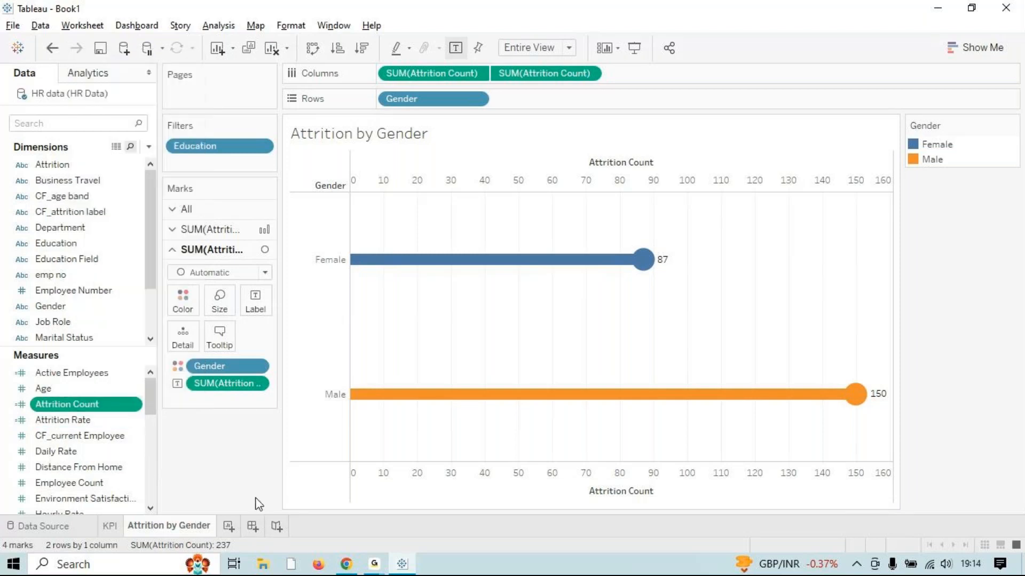
pyautogui.doubleClick(207, 384)
pyautogui.press('Return')
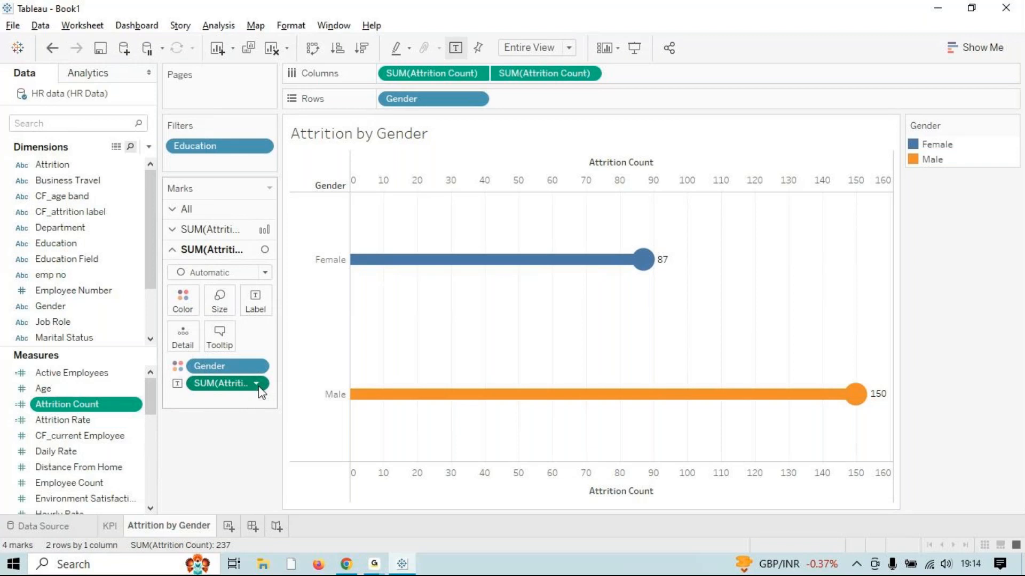
pyautogui.click(259, 386)
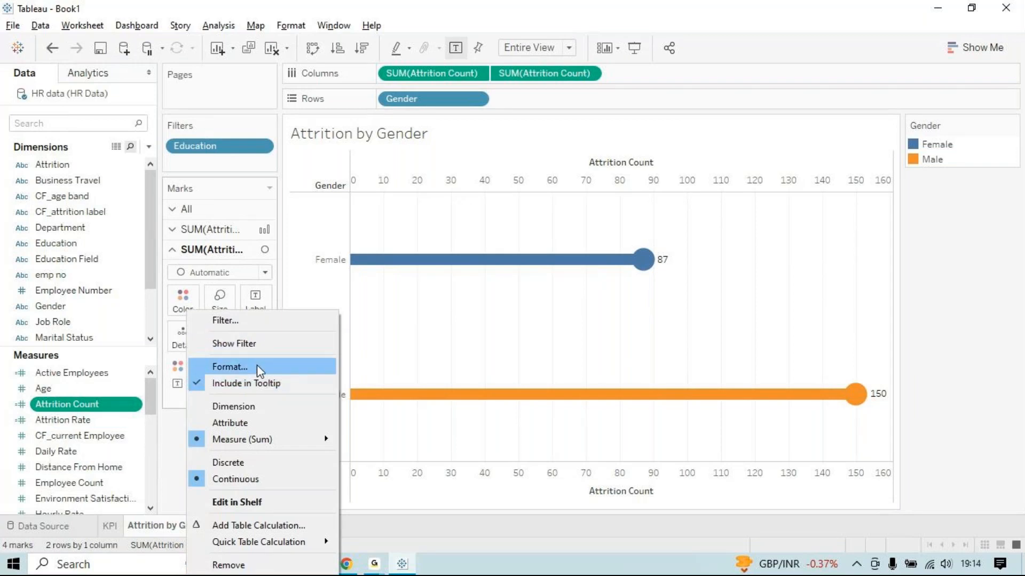
pyautogui.click(256, 367)
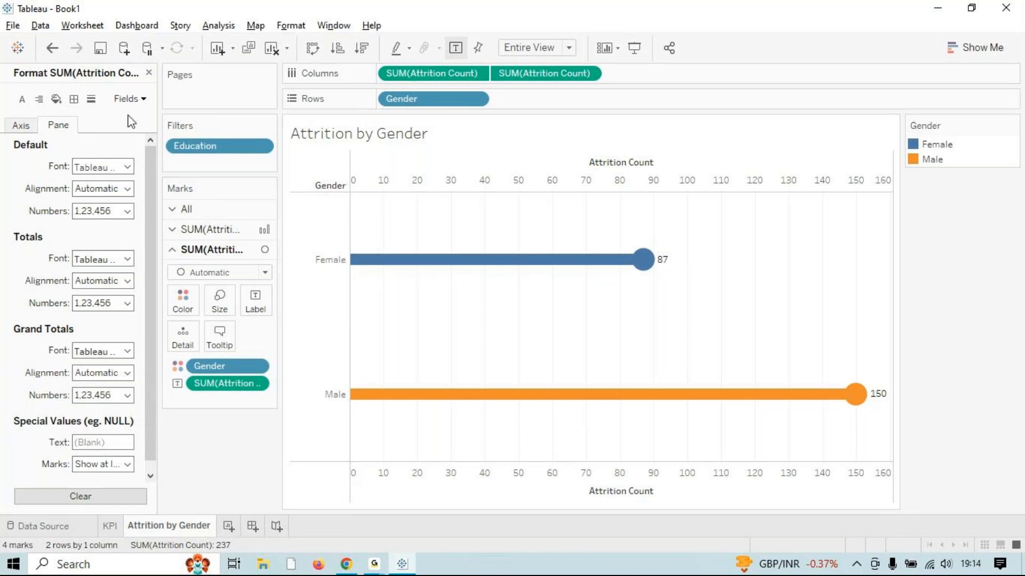
pyautogui.click(149, 72)
# Set the horizontal alignment of the circle marks' labels to Center so the counts sit inside the circles.
pyautogui.moveTo(654, 262)
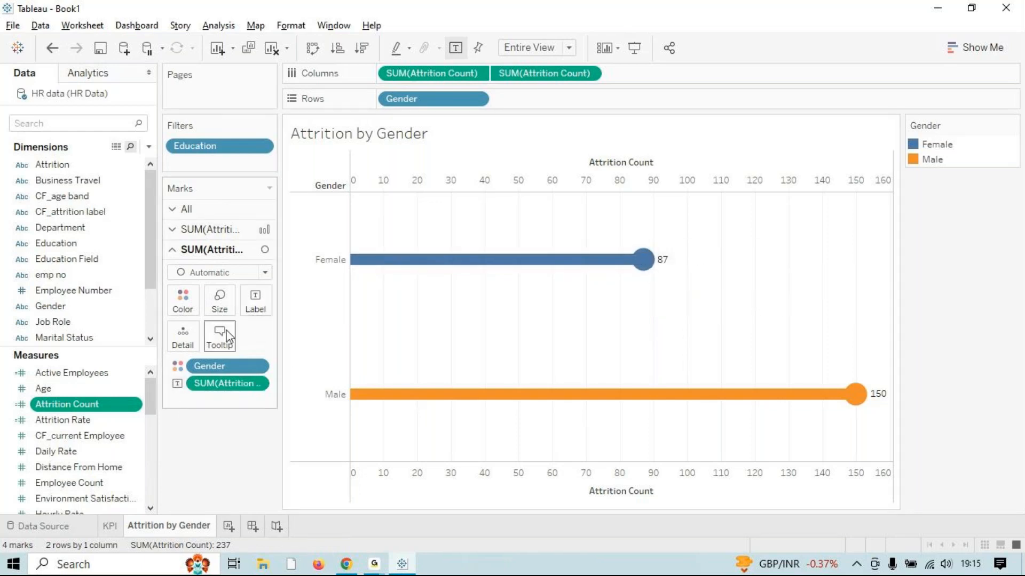
pyautogui.click(256, 303)
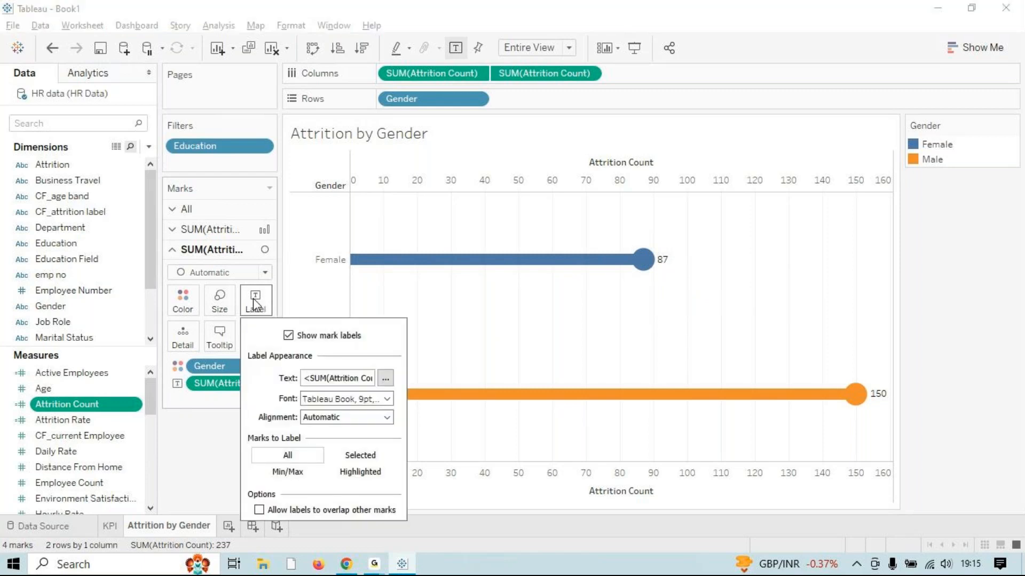
pyautogui.click(256, 303)
pyautogui.click(256, 303)
pyautogui.click(264, 297)
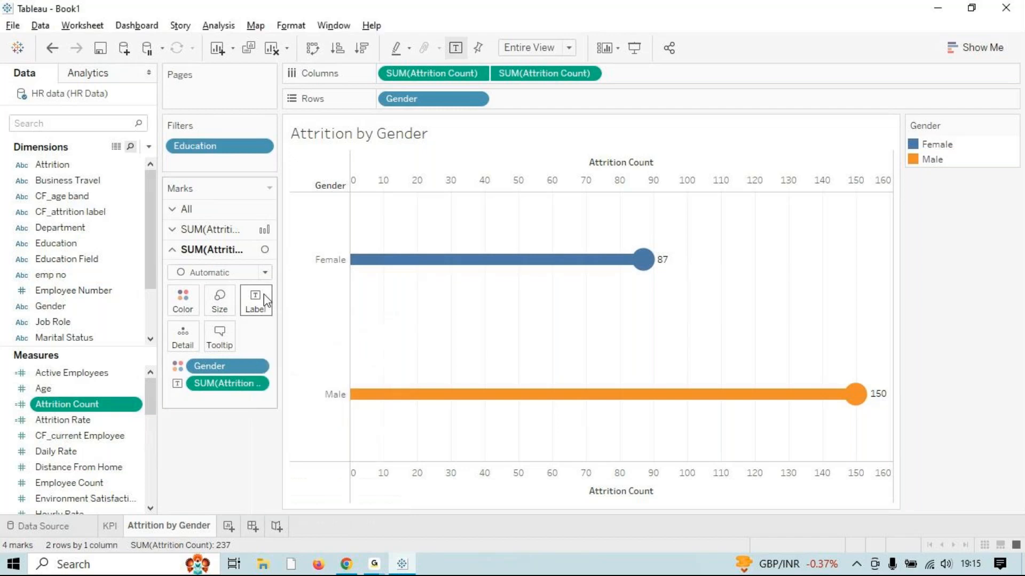
pyautogui.click(264, 295)
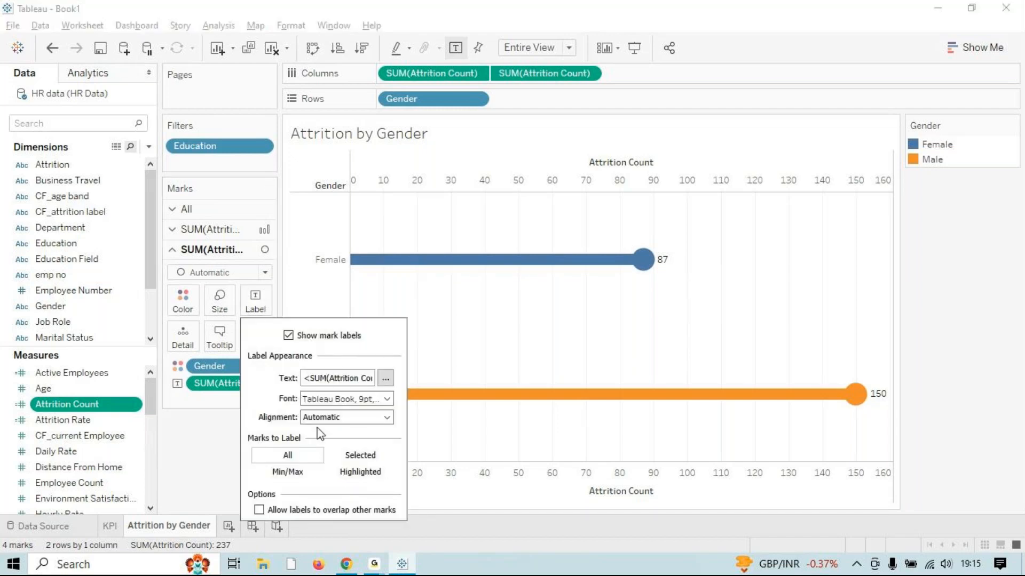
pyautogui.click(328, 417)
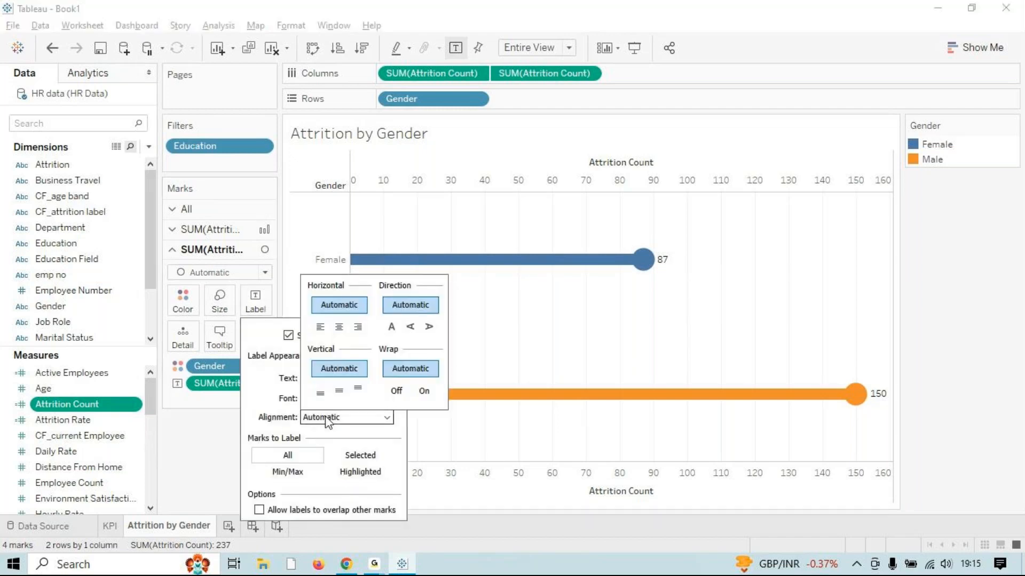
pyautogui.click(339, 326)
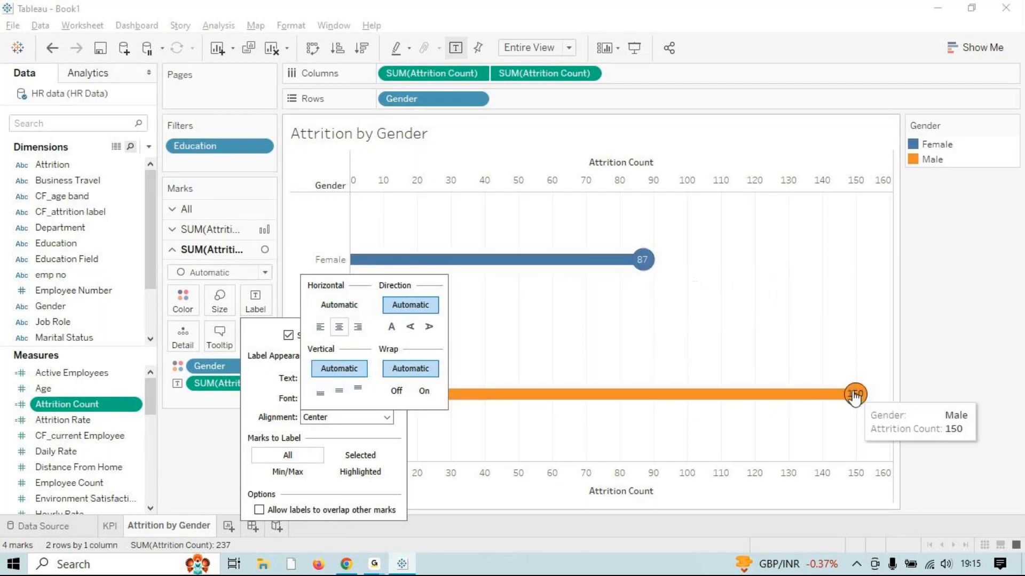
pyautogui.click(475, 532)
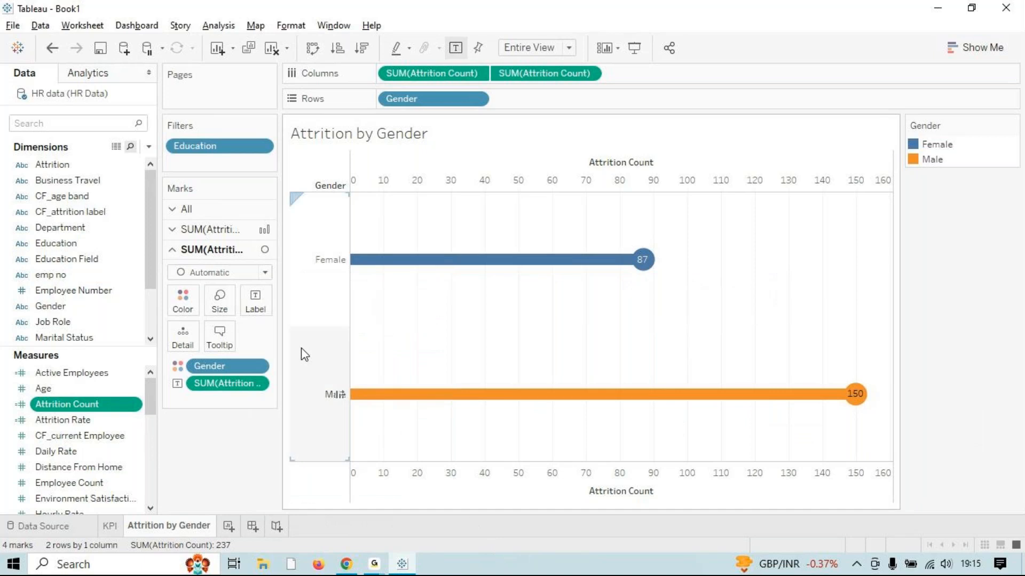
pyautogui.click(260, 311)
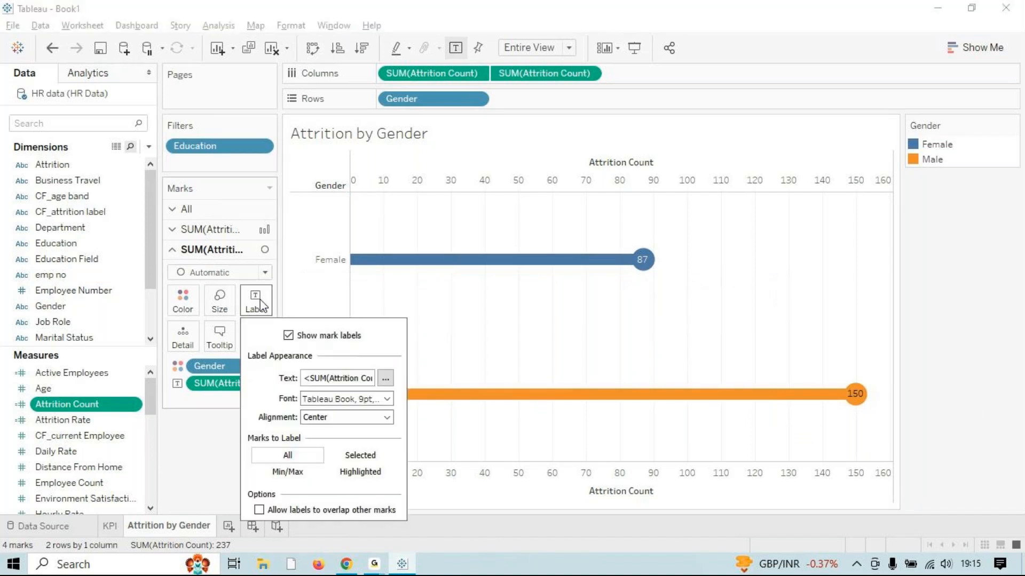
pyautogui.click(335, 420)
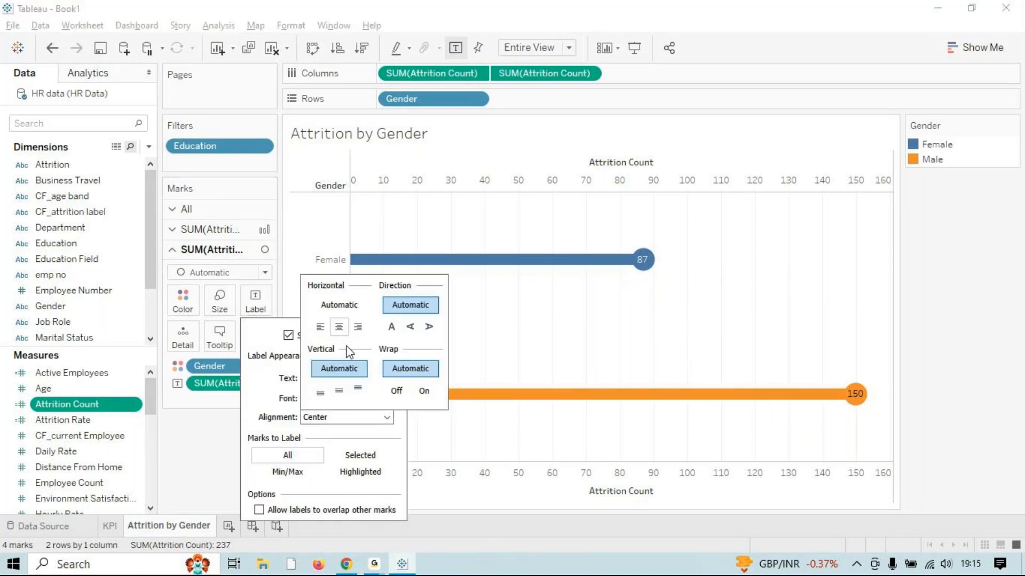
pyautogui.click(213, 467)
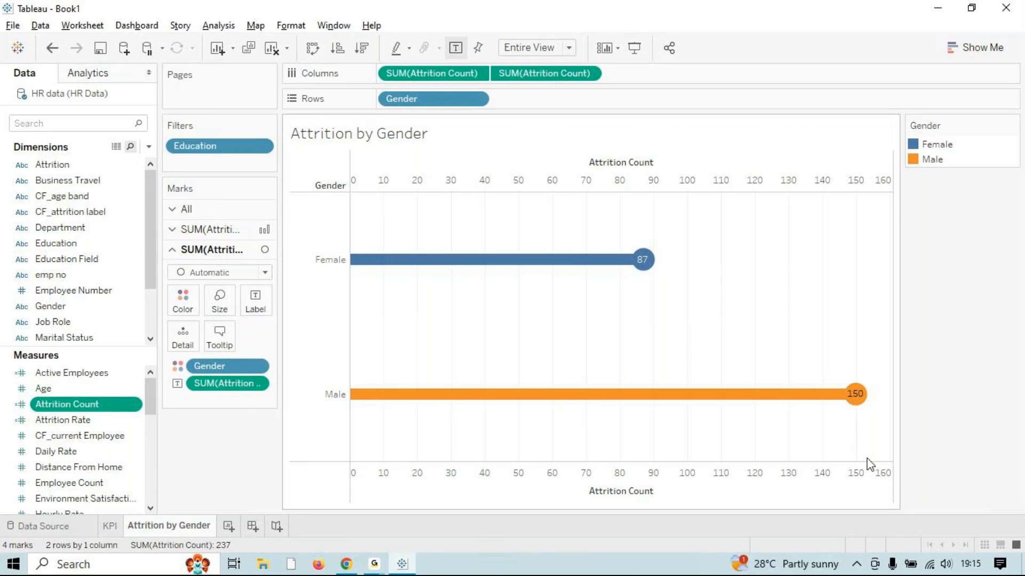
# Create a new dashboard in the workbook.
pyautogui.hotkey('alt', 'Tab')
pyautogui.hotkey('alt', 'Tab')
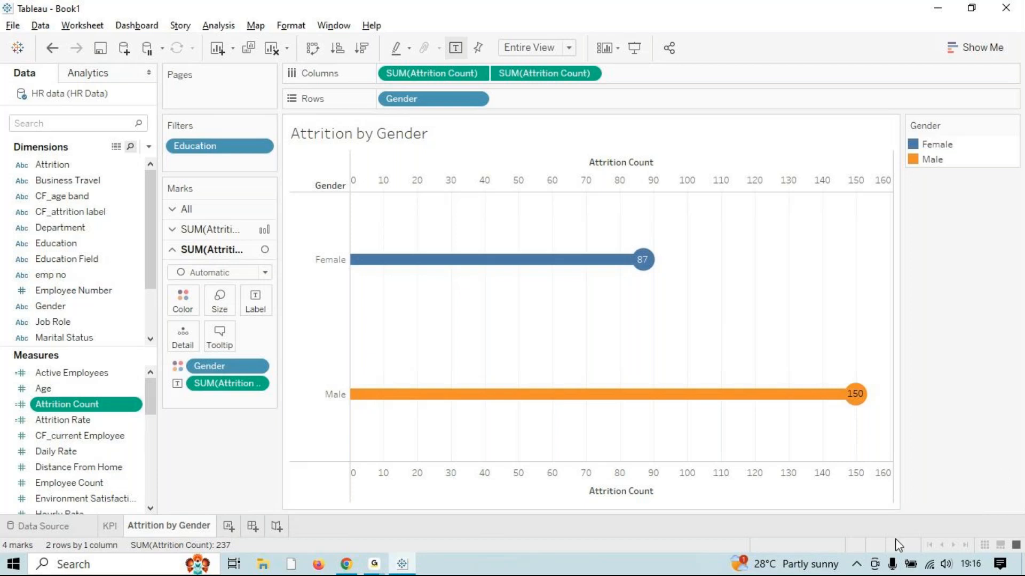
pyautogui.click(254, 527)
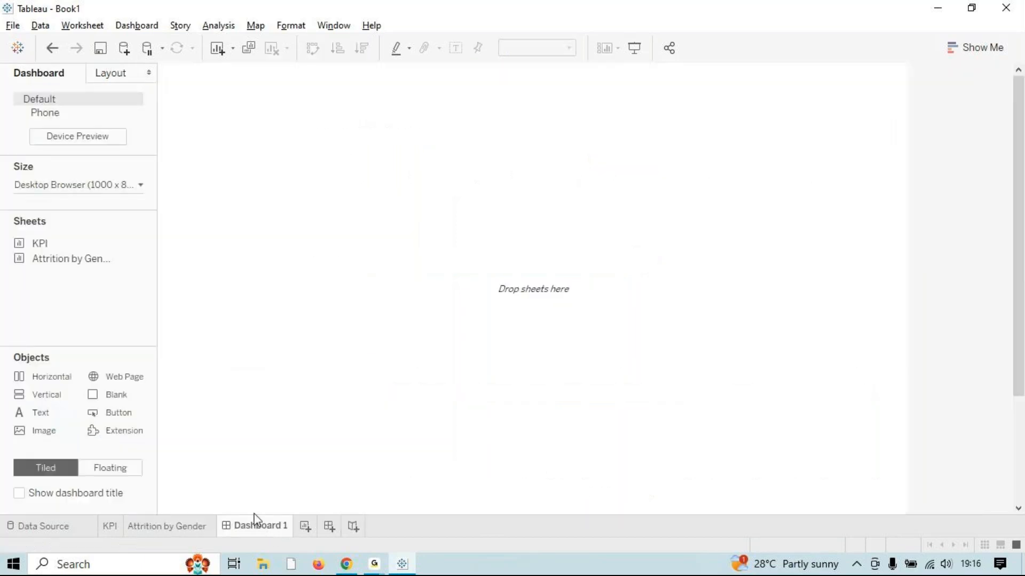
# View the HR background.pptx.png image from File Explorer's recent files to examine its panel layout, and close both windows.
pyautogui.click(262, 561)
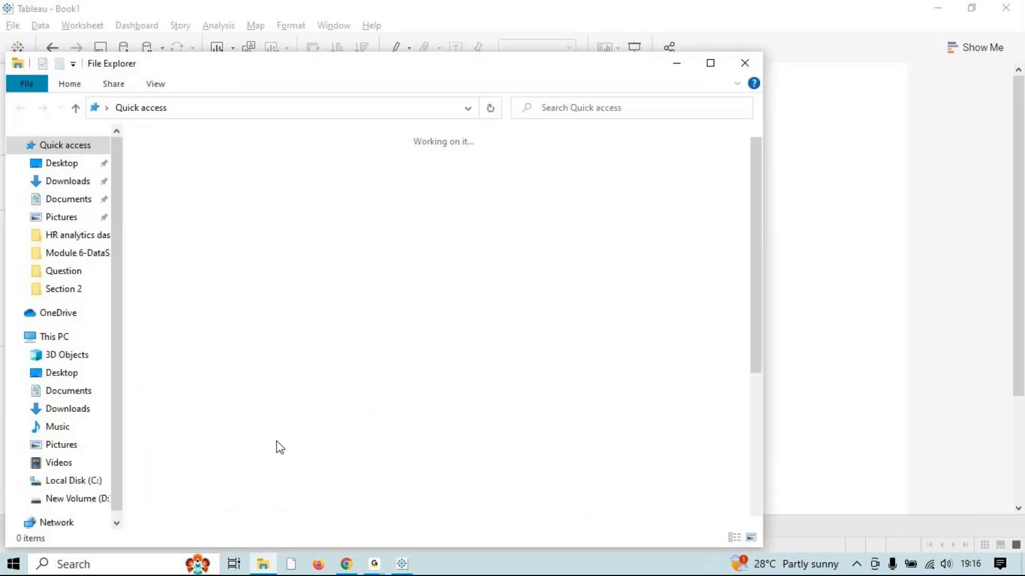
pyautogui.doubleClick(201, 359)
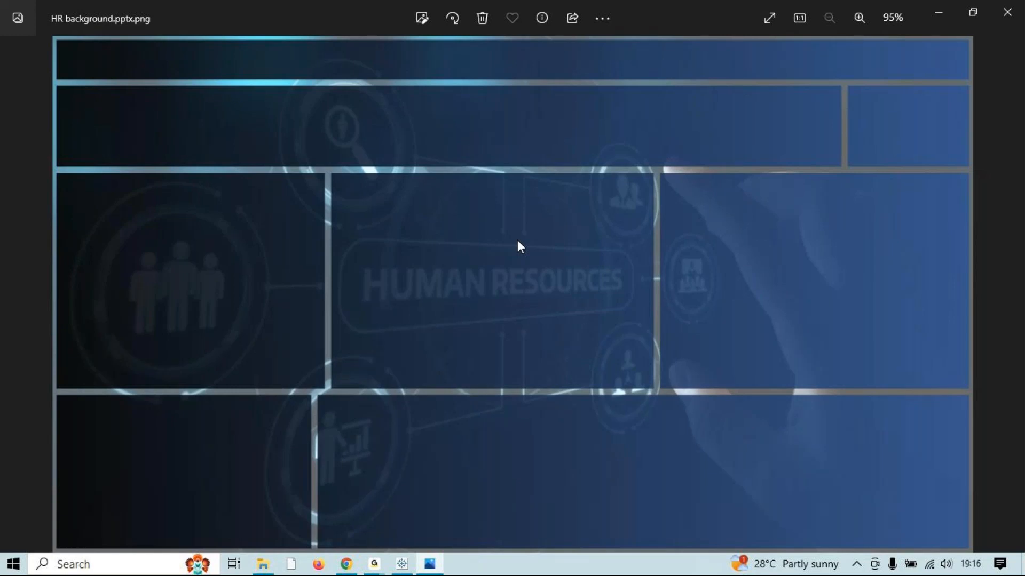
pyautogui.click(1007, 13)
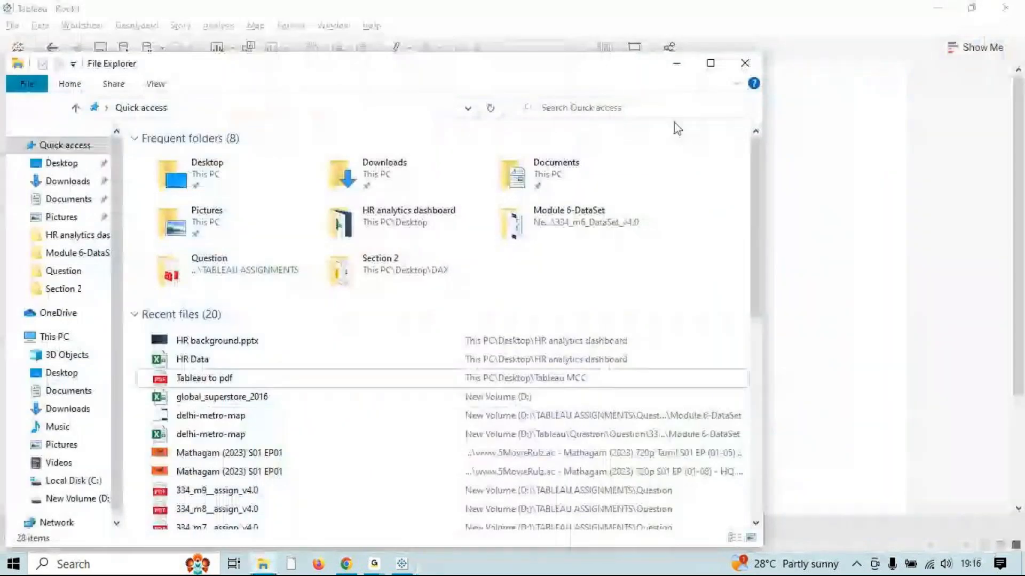
pyautogui.click(745, 63)
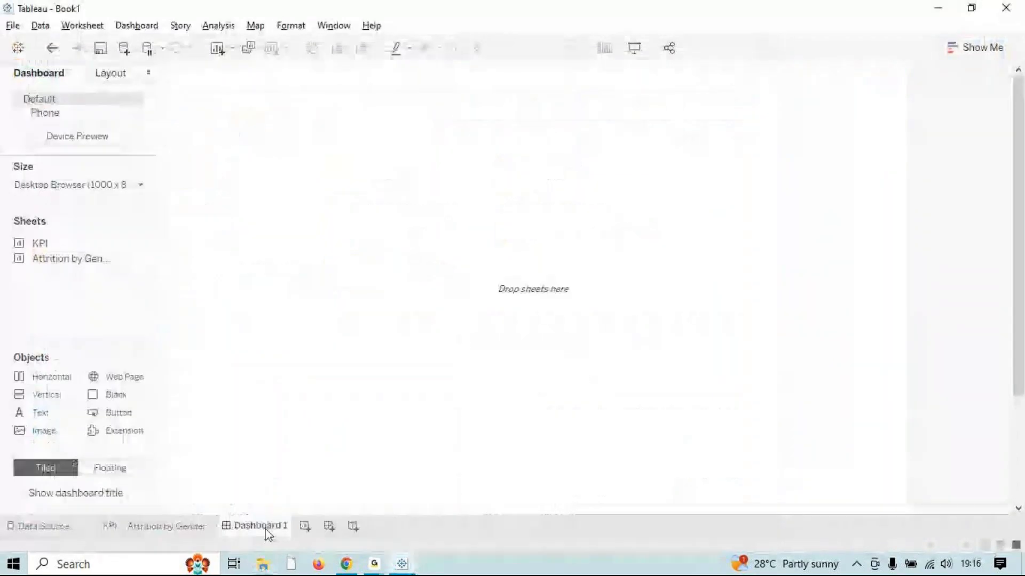
# Try HR background.pptx.png as a floating image object with Fit Image and Center Image enabled, and remove the object from the dashboard.
pyautogui.click(110, 470)
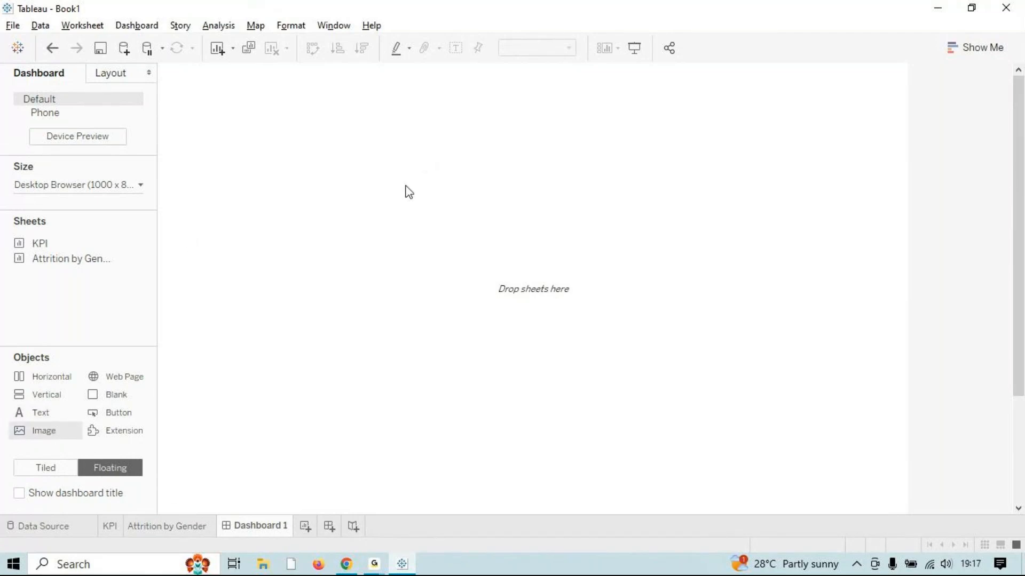
pyautogui.doubleClick(37, 431)
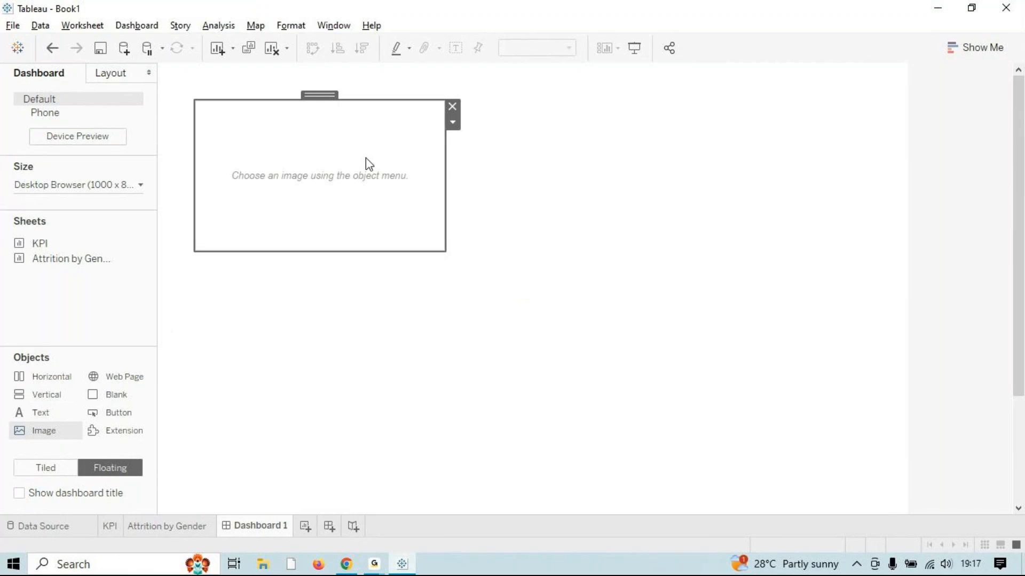
pyautogui.doubleClick(244, 212)
pyautogui.click(596, 180)
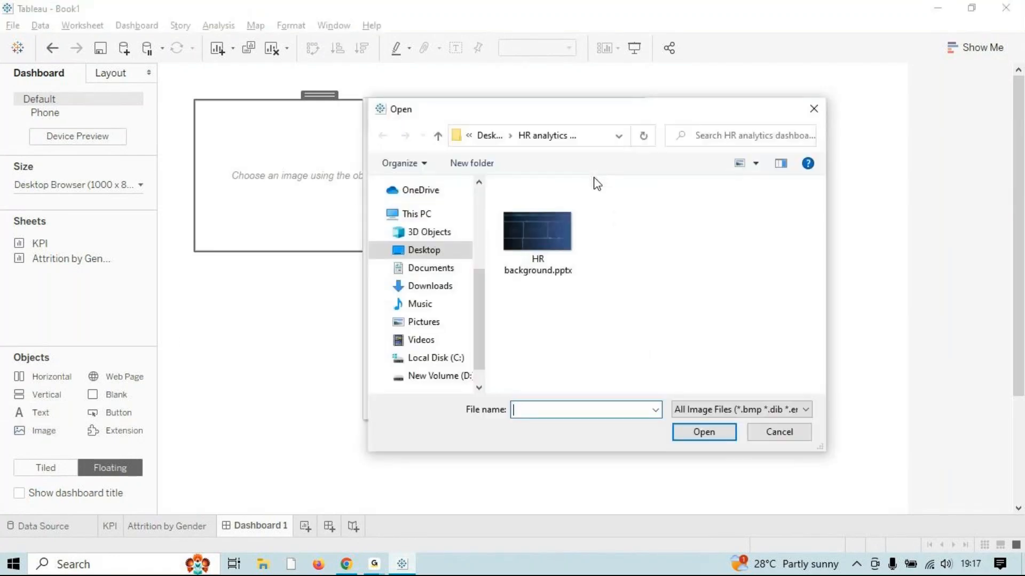
pyautogui.click(539, 234)
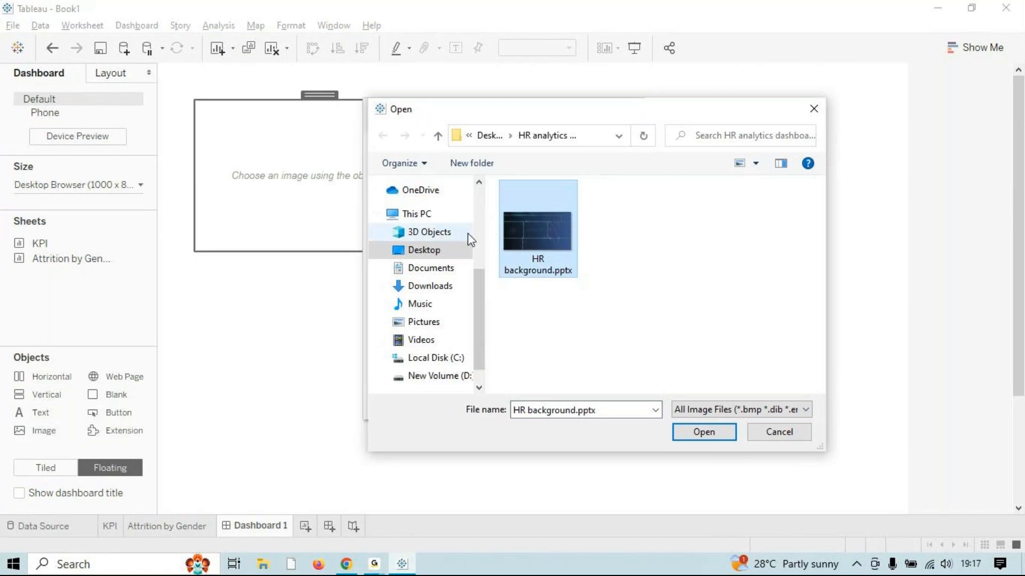
pyautogui.click(714, 434)
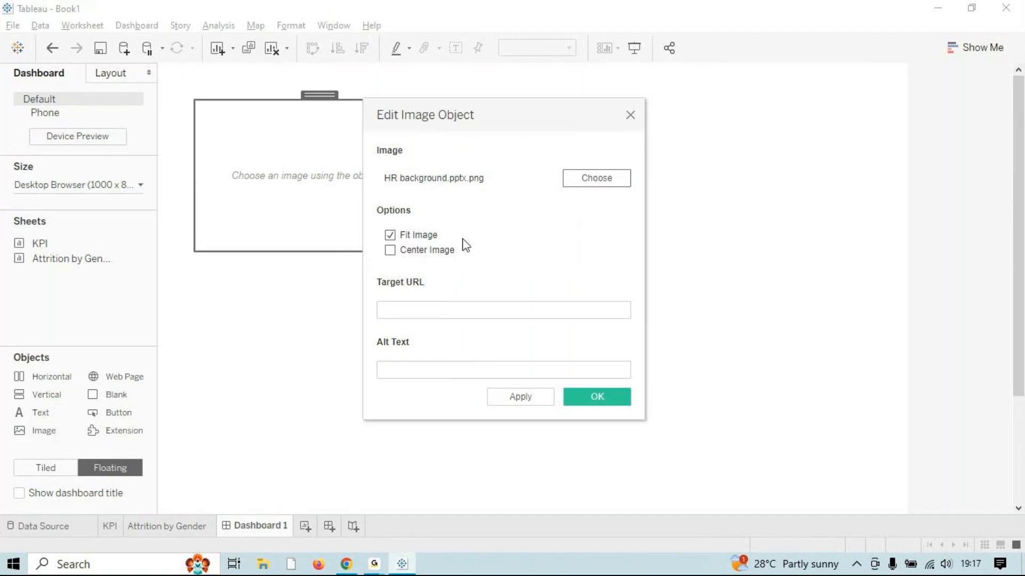
pyautogui.click(421, 255)
pyautogui.click(510, 396)
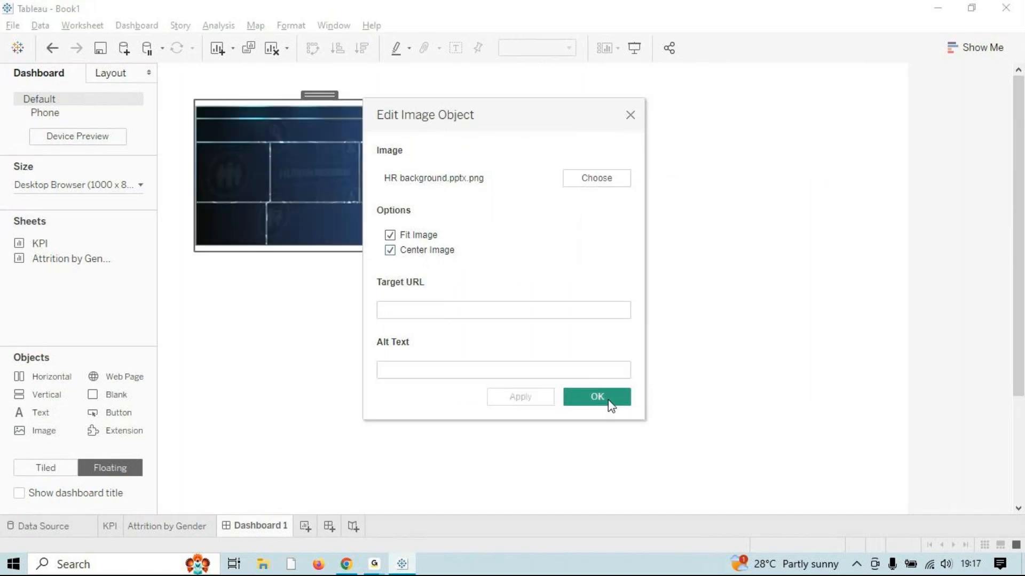
pyautogui.click(609, 401)
pyautogui.click(449, 104)
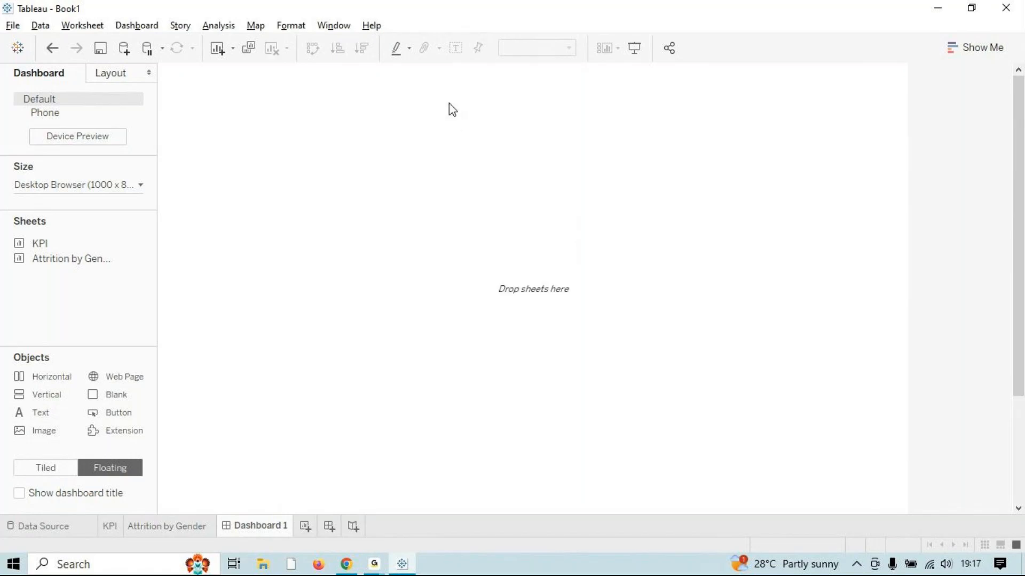
# Add a tiled image object to the dashboard using HR background.pptx.png, with both Fit Image and Center Image enabled.
pyautogui.click(68, 472)
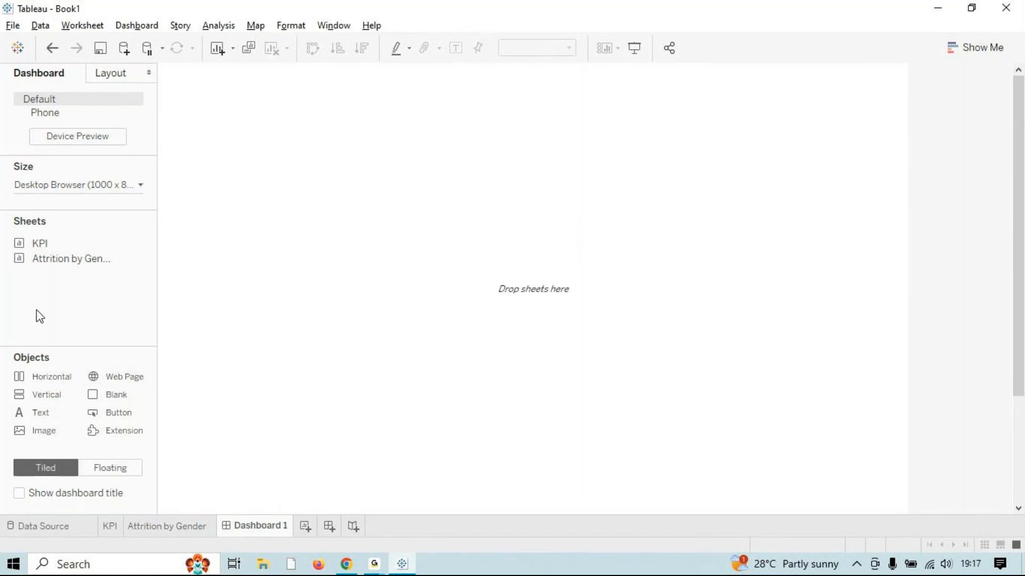
pyautogui.doubleClick(44, 430)
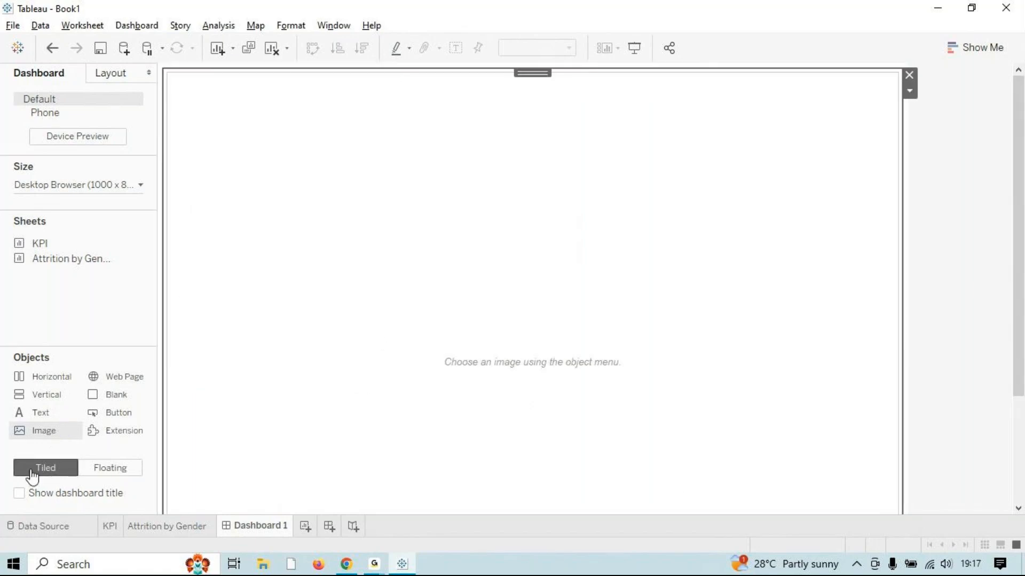
pyautogui.doubleClick(59, 433)
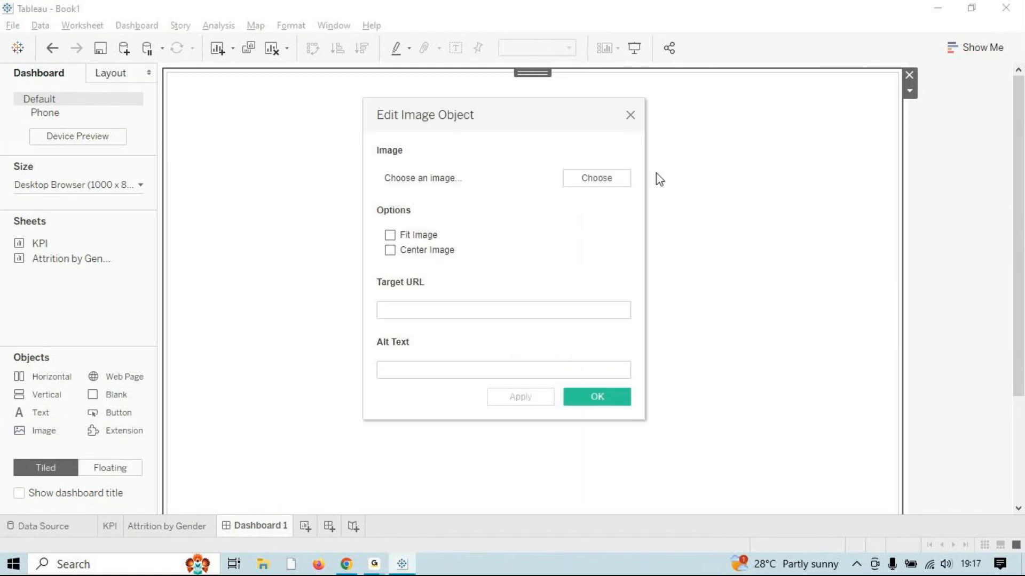
pyautogui.click(615, 178)
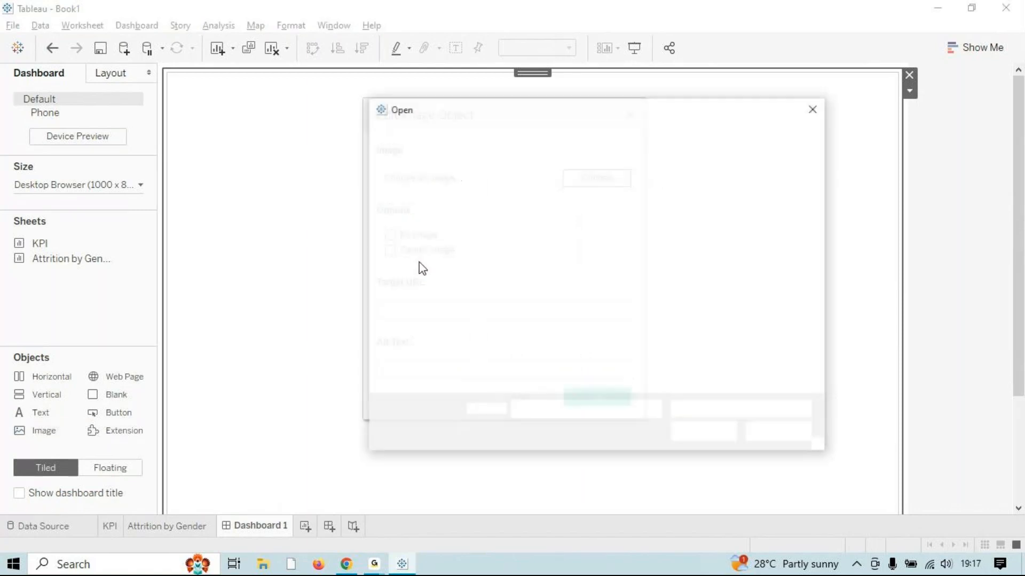
pyautogui.click(543, 236)
pyautogui.click(704, 432)
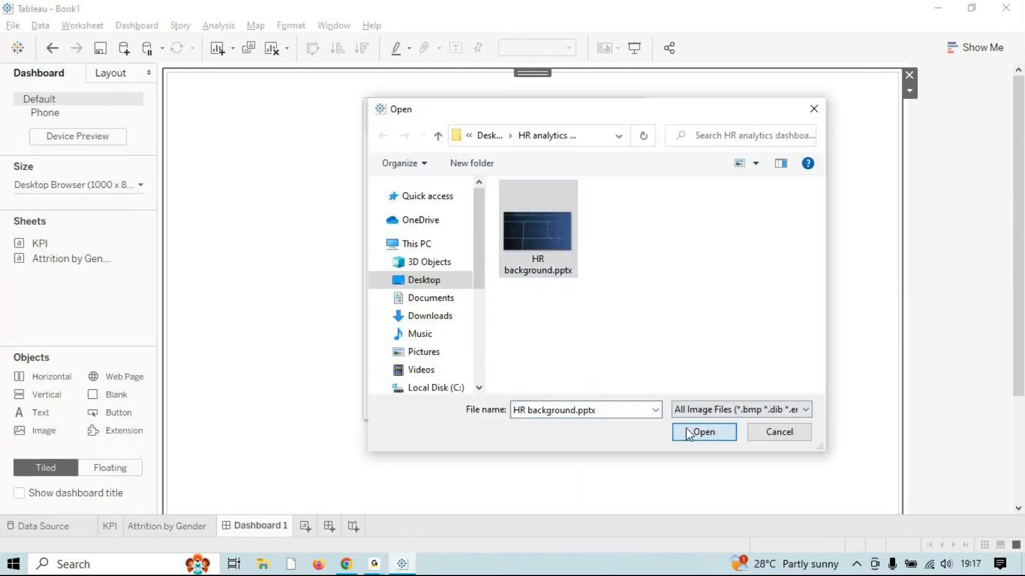
pyautogui.click(427, 237)
pyautogui.click(440, 250)
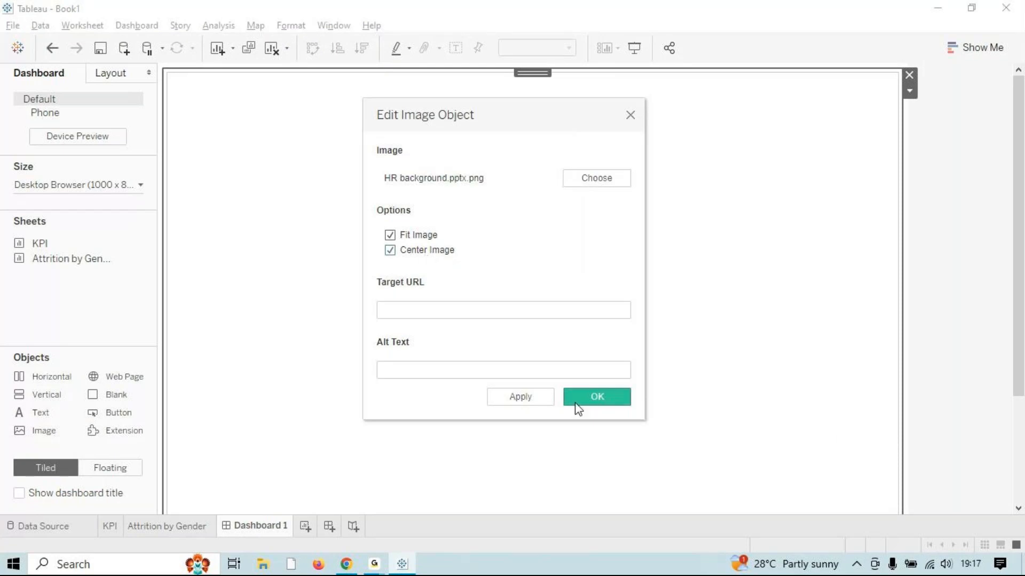
pyautogui.click(531, 396)
pyautogui.click(607, 399)
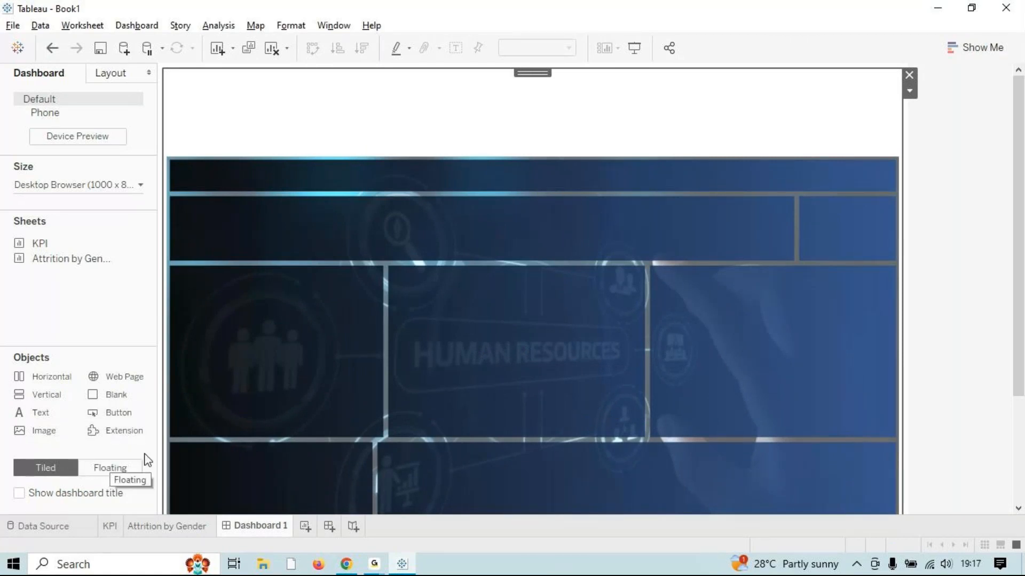
# Set the dashboard's fixed size to the Full Screen (1024 x 768) preset.
pyautogui.scroll(-3, 1013, 288)
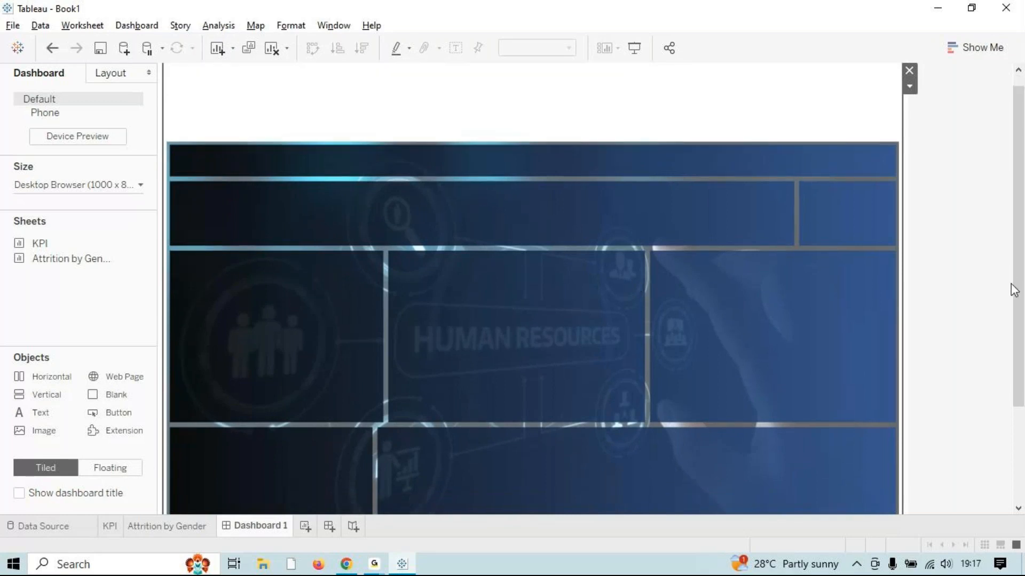
pyautogui.scroll(3, 993, 349)
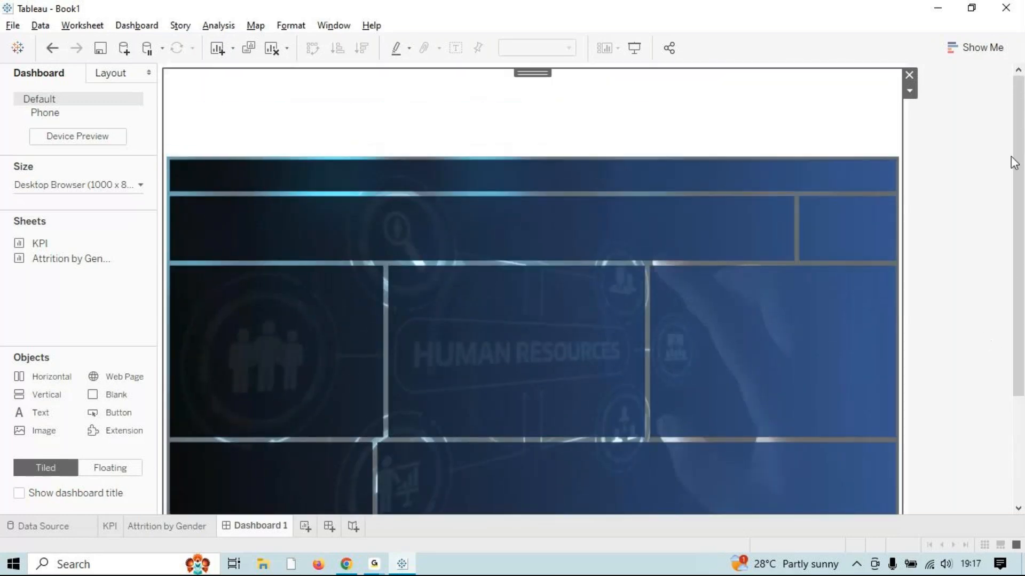
pyautogui.scroll(-3, 502, 216)
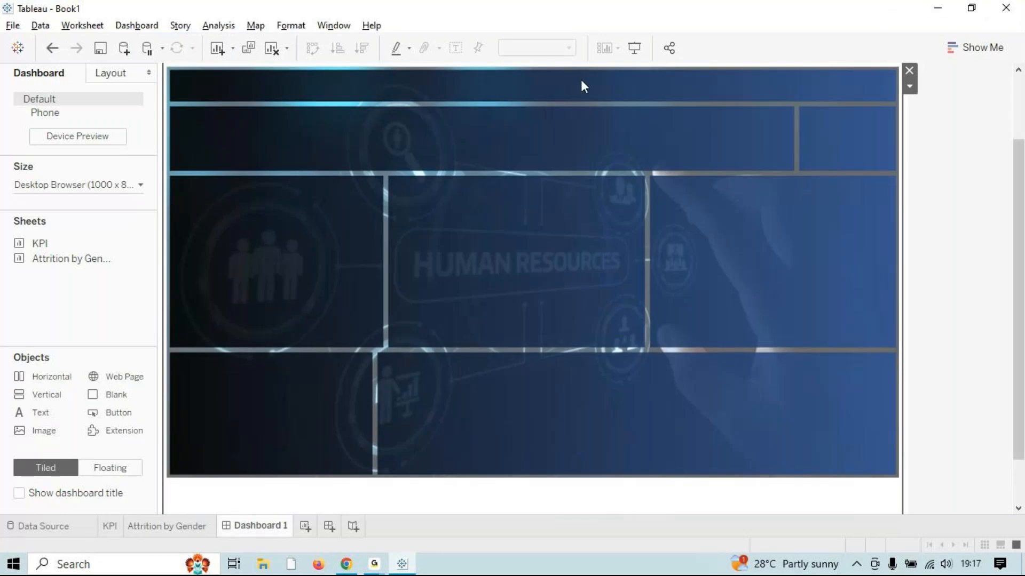
pyautogui.click(140, 187)
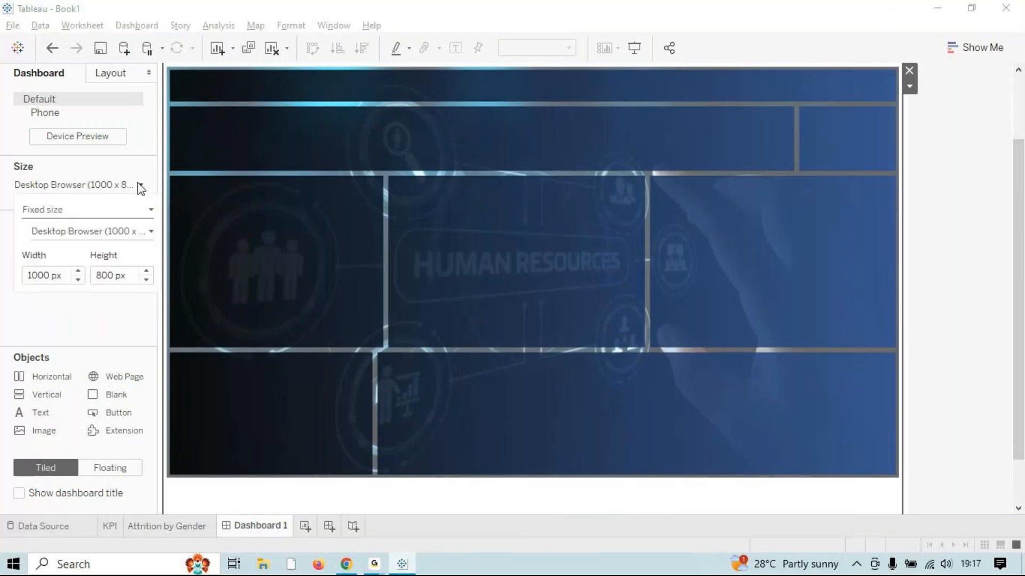
pyautogui.click(151, 232)
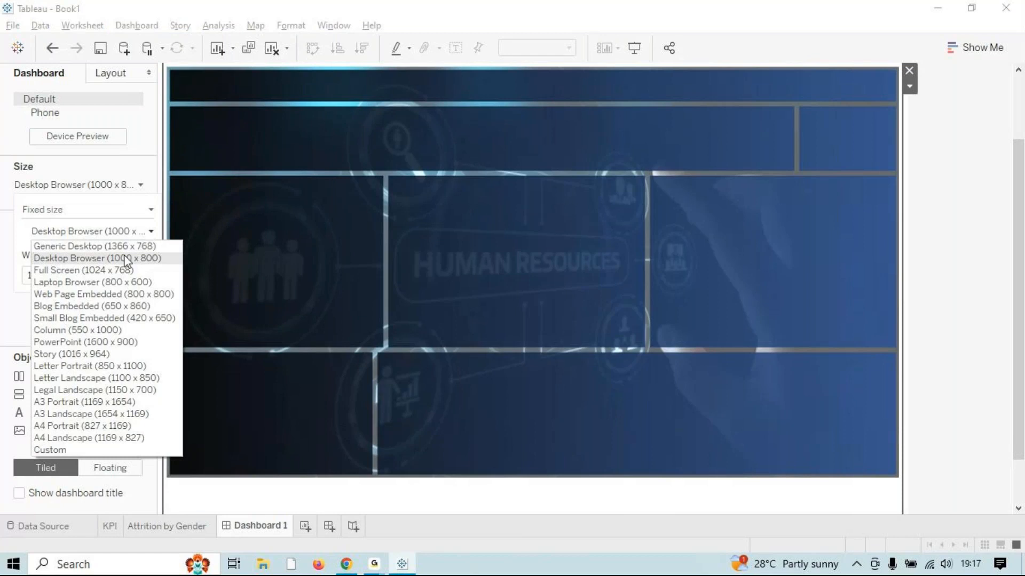
pyautogui.click(125, 270)
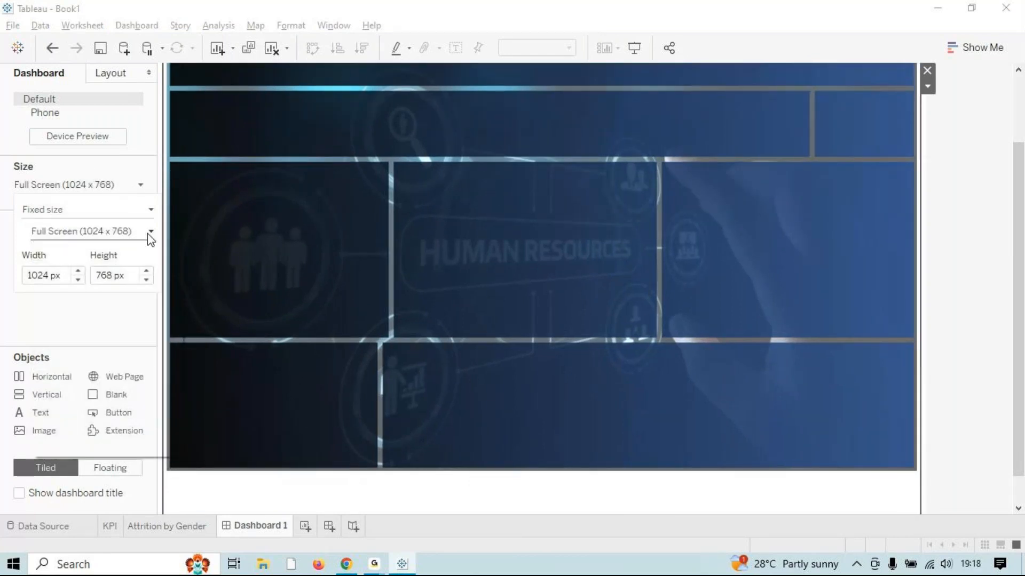
# Switch the dashboard's fixed size to the A4 Landscape (1169 x 827) preset.
pyautogui.click(150, 232)
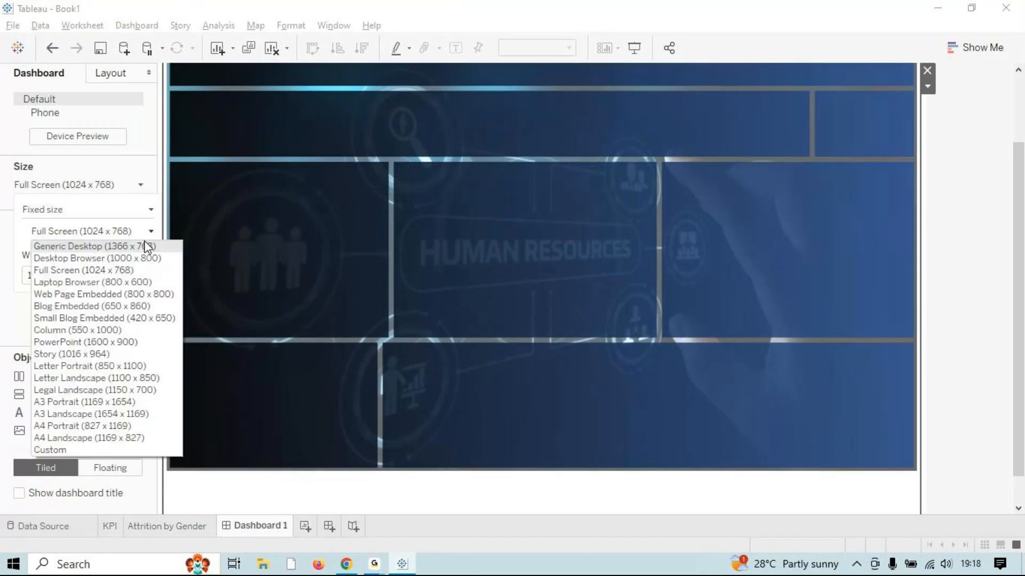
pyautogui.click(112, 440)
pyautogui.scroll(1, 850, 366)
pyautogui.moveTo(815, 509); pyautogui.dragTo(720, 498)
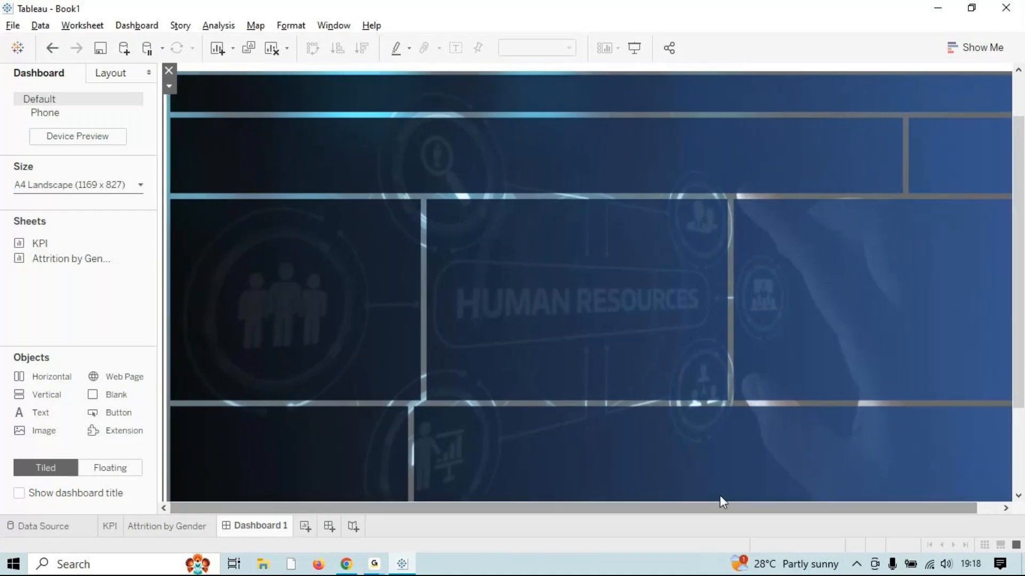
# Give the dashboard a custom fixed size of 1139 px width and 700 px height.
pyautogui.click(139, 187)
pyautogui.tripleClick(71, 277)
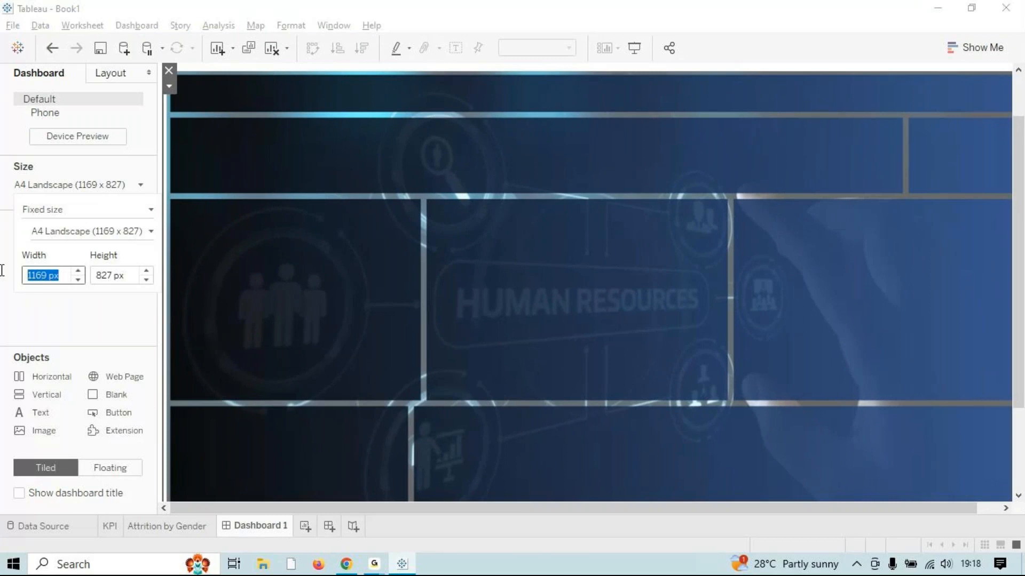
pyautogui.write('1139')
pyautogui.tripleClick(131, 277)
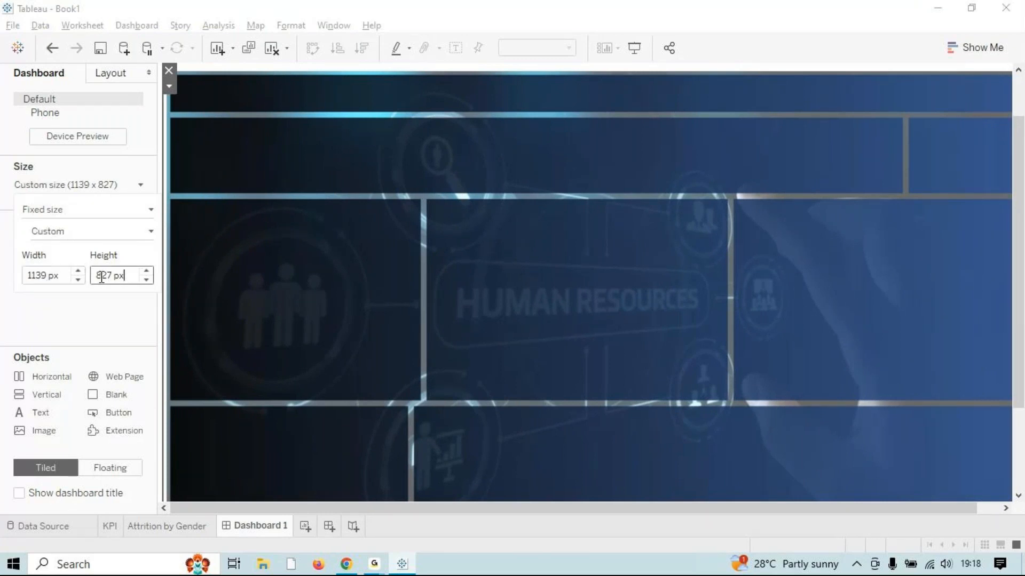
pyautogui.write('700')
pyautogui.click(115, 320)
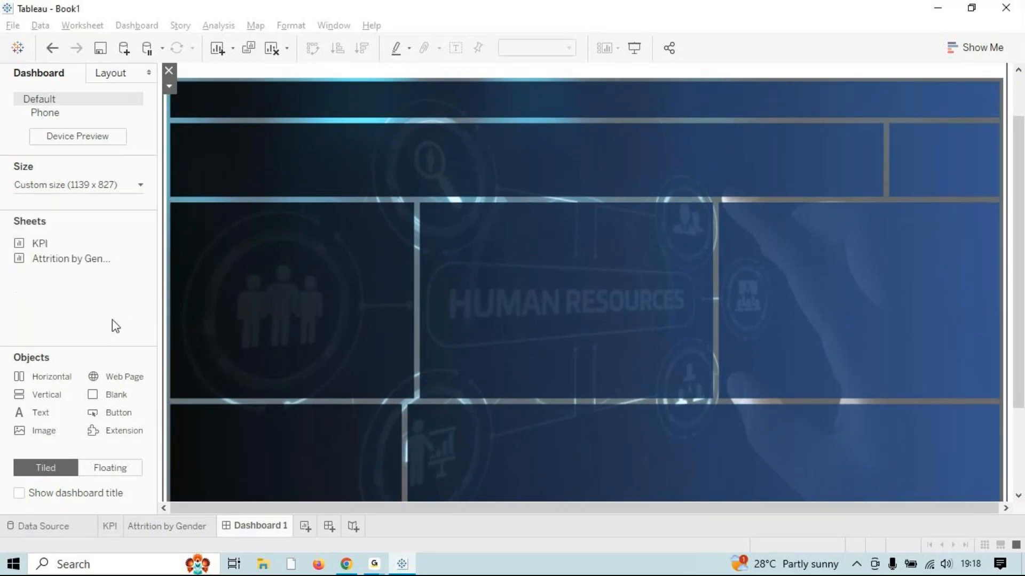
# Reduce the dashboard's custom height to 600 px so the background image fits vertically.
pyautogui.moveTo(1018, 377); pyautogui.dragTo(1021, 322)
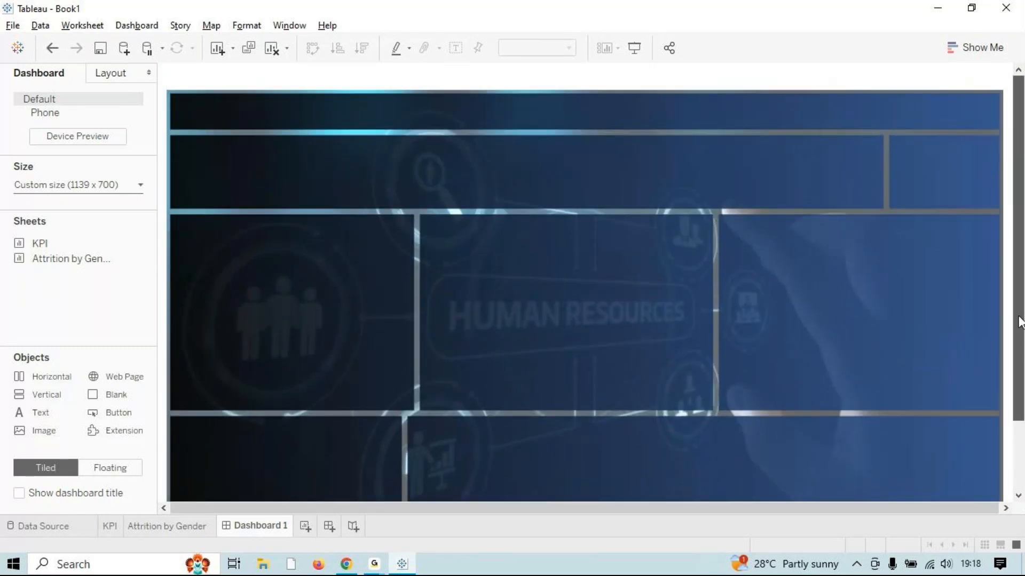
pyautogui.moveTo(1020, 322); pyautogui.dragTo(999, 440)
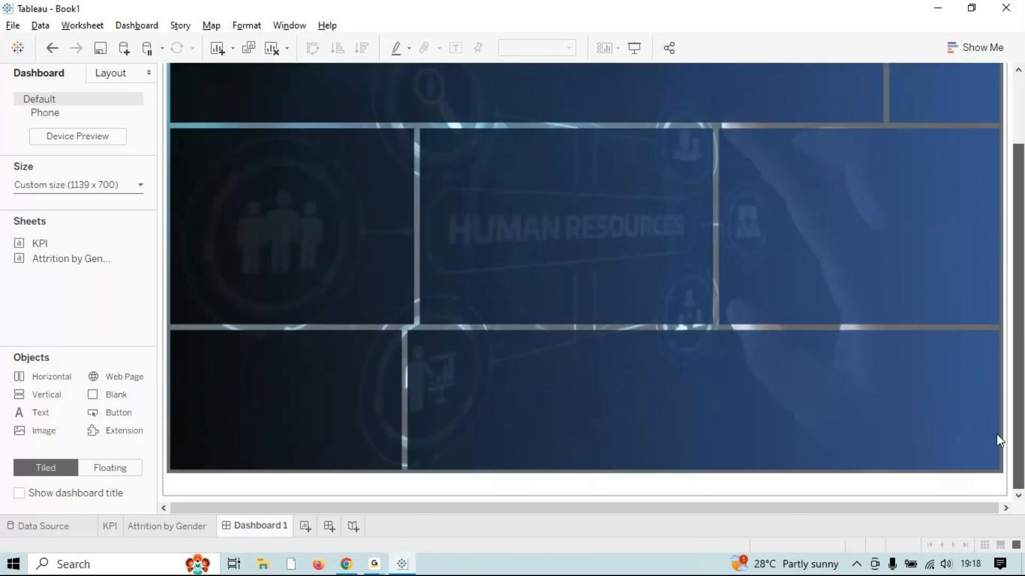
pyautogui.scroll(3, 978, 296)
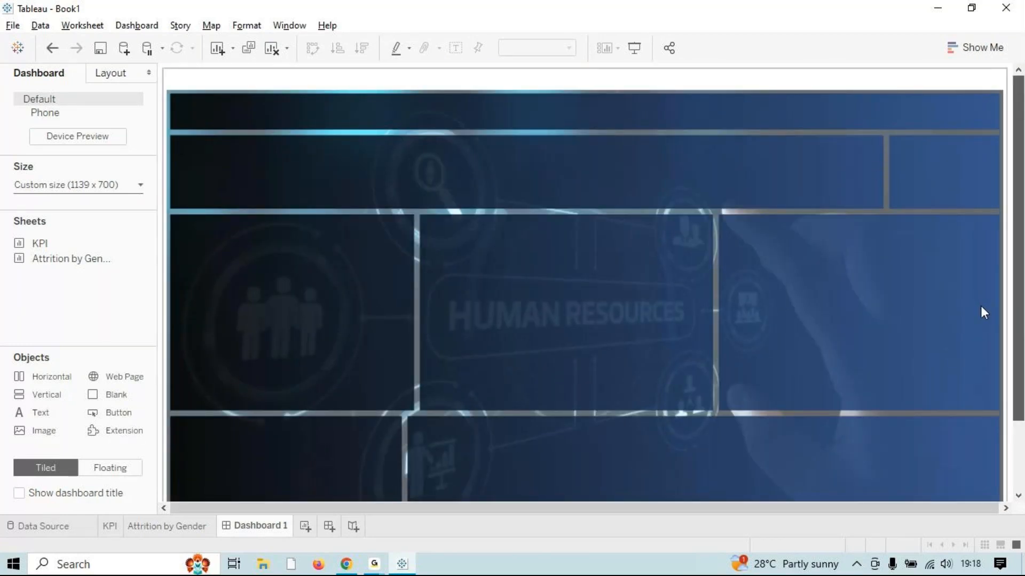
pyautogui.scroll(-3, 985, 331)
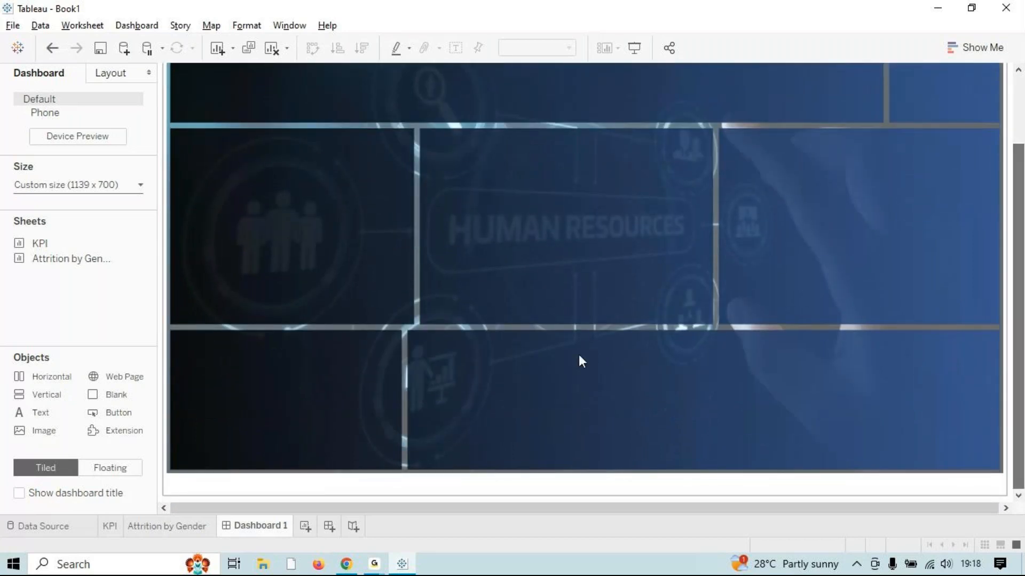
pyautogui.click(137, 184)
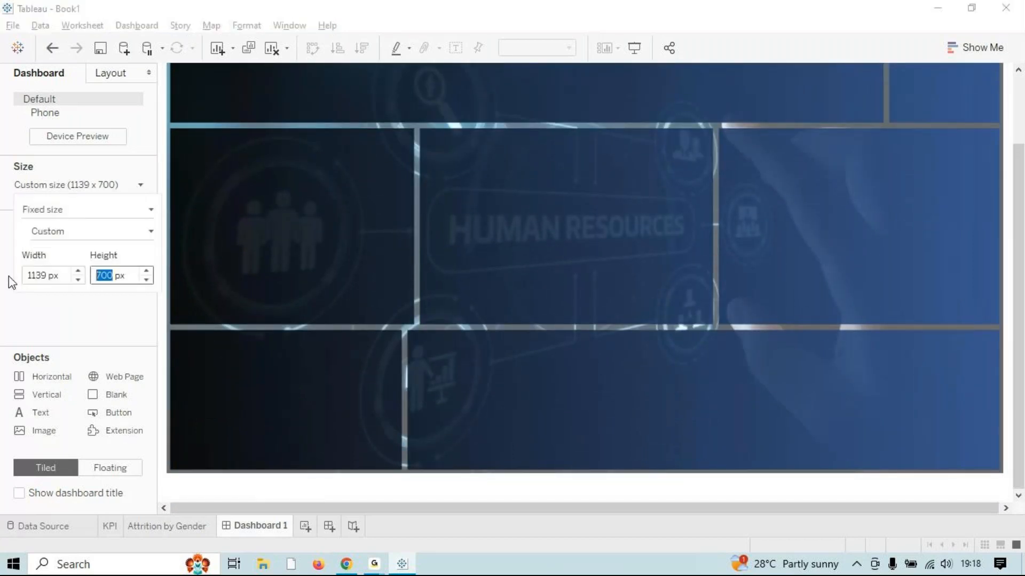
pyautogui.write('600')
pyautogui.click(96, 338)
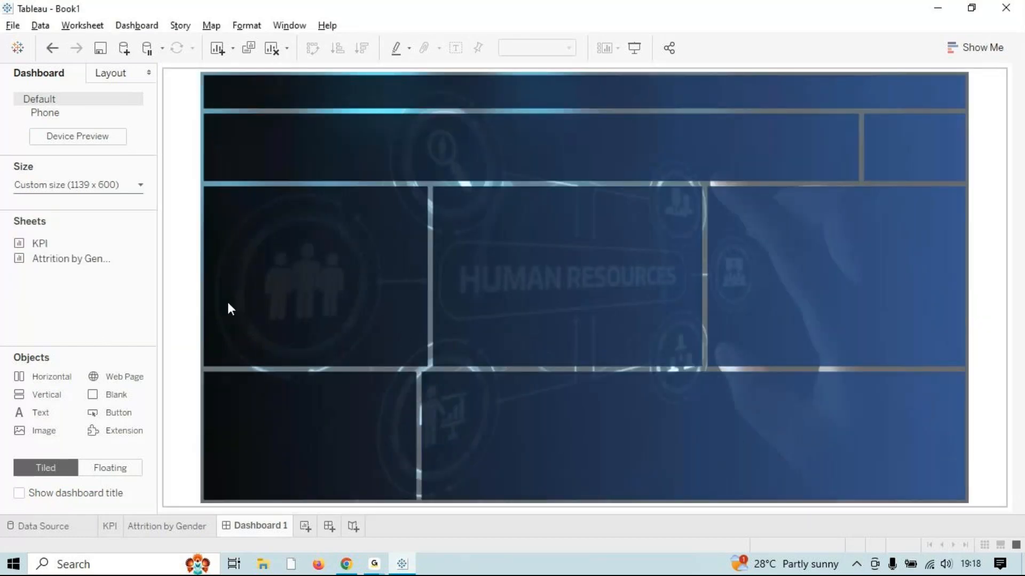
# Widen the dashboard's custom size to 1200 px.
pyautogui.click(138, 186)
pyautogui.click(47, 276)
pyautogui.press('BackSpace')
pyautogui.press('BackSpace')
pyautogui.press('BackSpace')
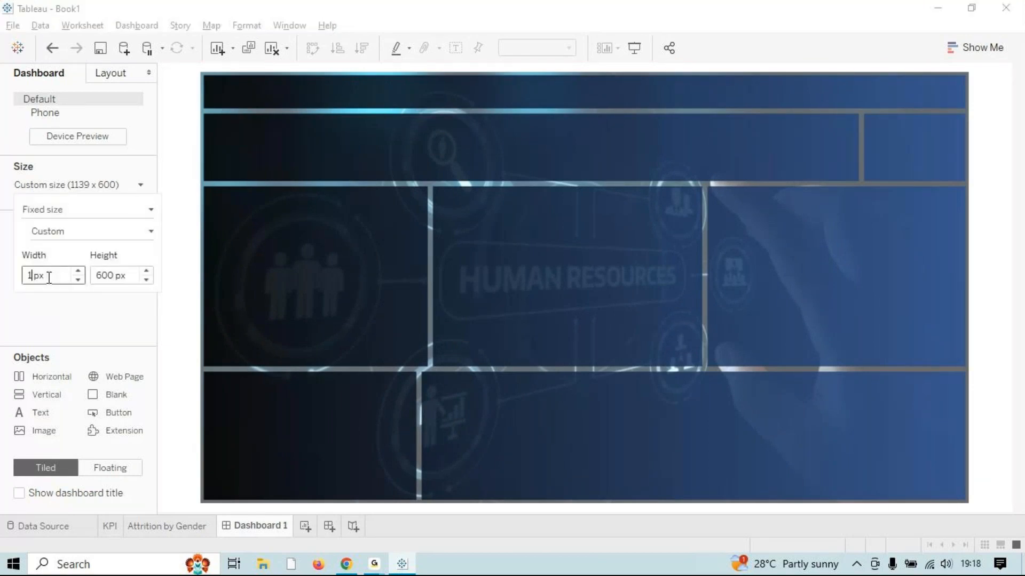
pyautogui.write('200')
pyautogui.click(79, 324)
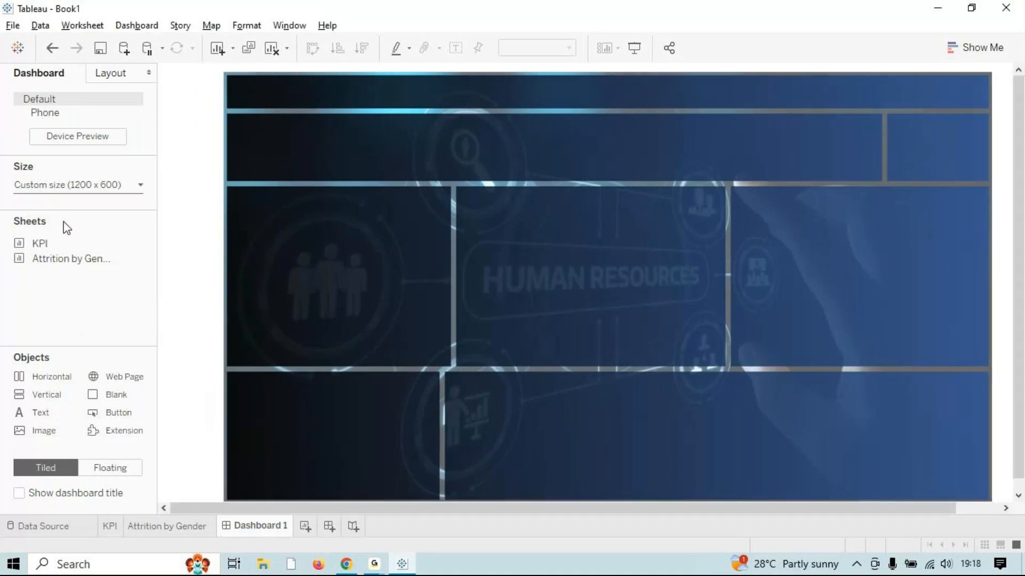
# Widen the dashboard's custom size to 1300 px.
pyautogui.moveTo(502, 506)
pyautogui.mouseDown()
pyautogui.moveTo(538, 506)
pyautogui.moveTo(488, 509)
pyautogui.mouseUp()
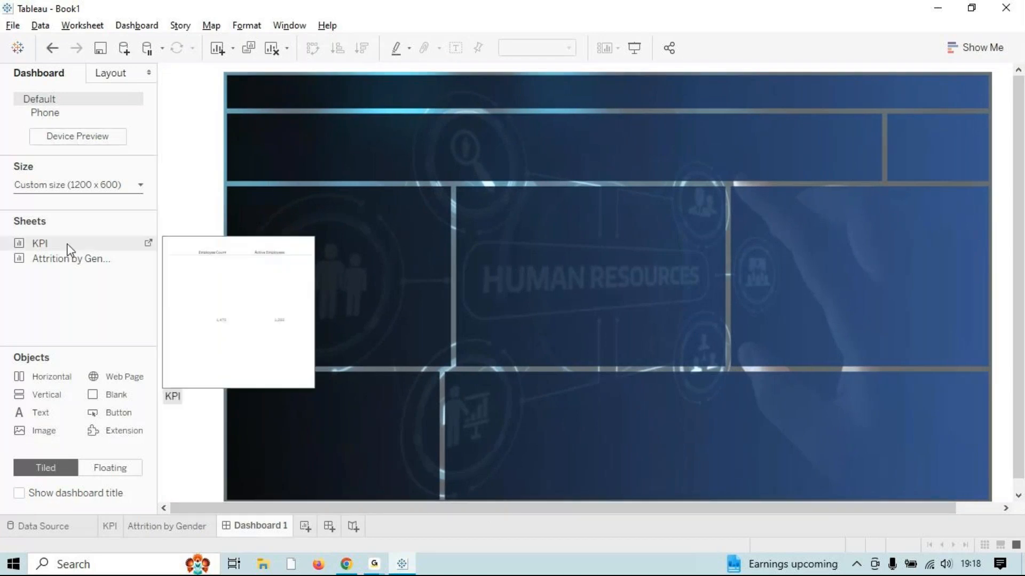
pyautogui.click(127, 188)
pyautogui.moveTo(61, 275); pyautogui.dragTo(2, 275)
pyautogui.write('1300')
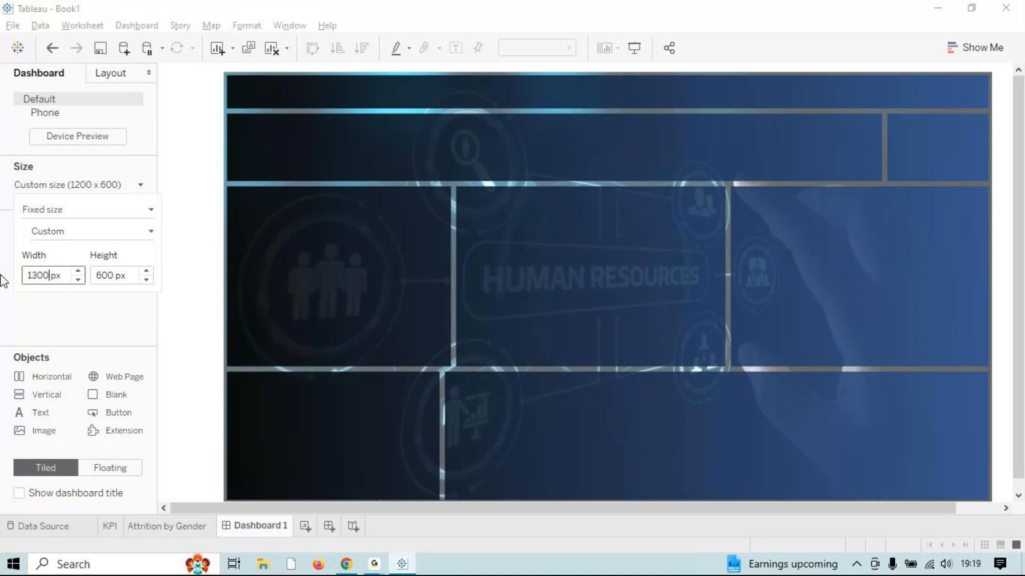
pyautogui.press('Return')
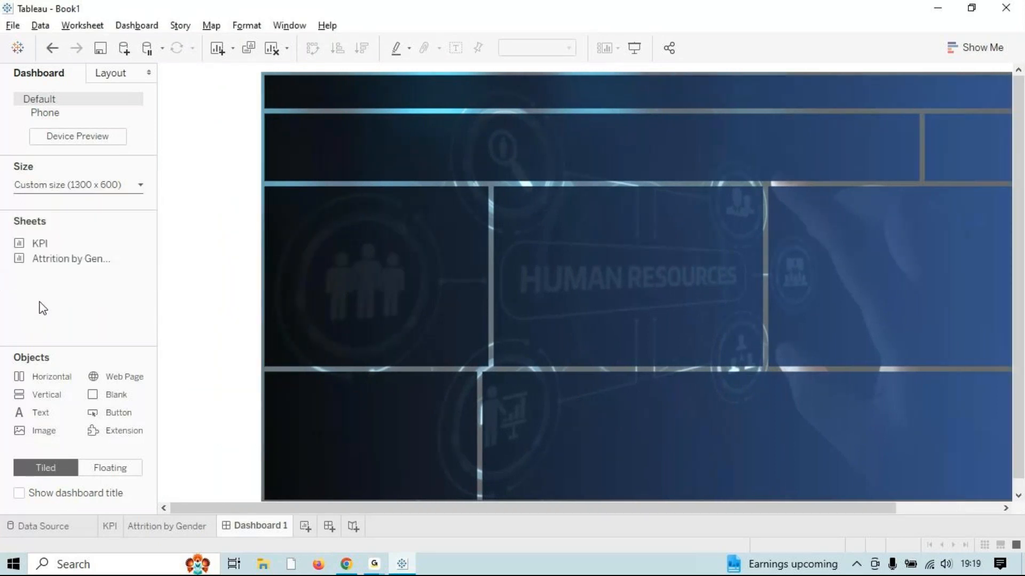
pyautogui.moveTo(284, 506); pyautogui.dragTo(80, 212)
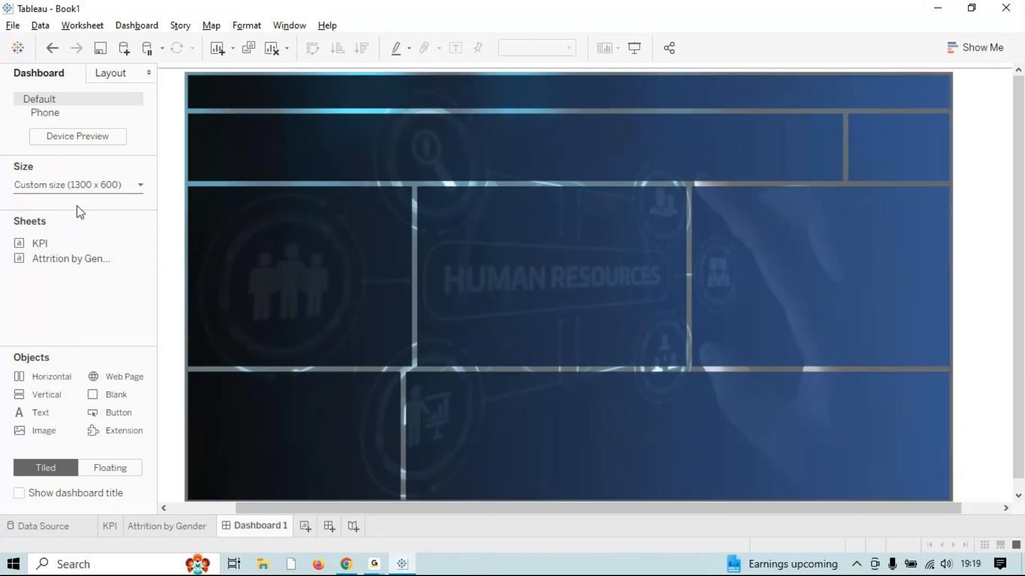
pyautogui.click(141, 185)
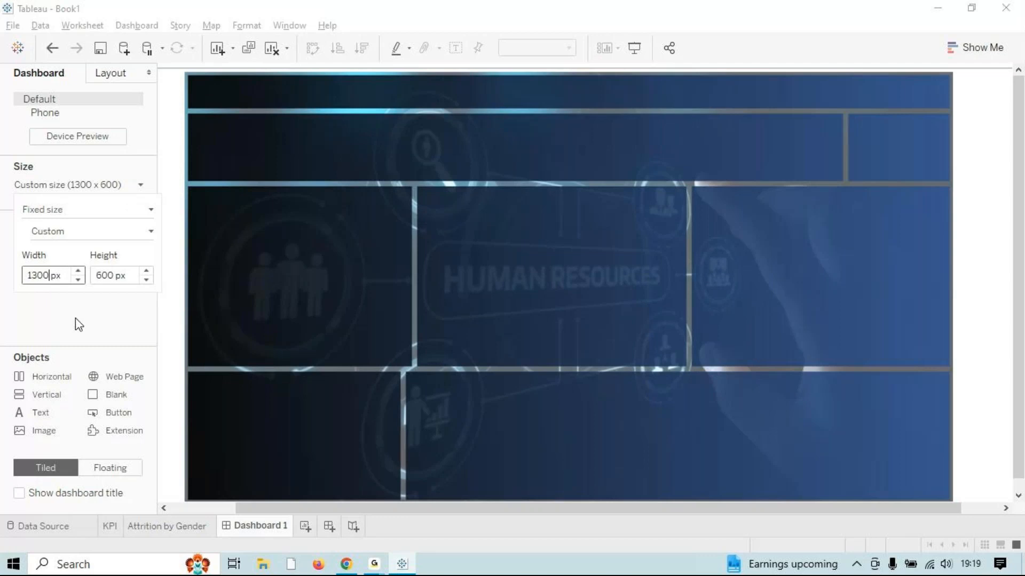
pyautogui.click(96, 316)
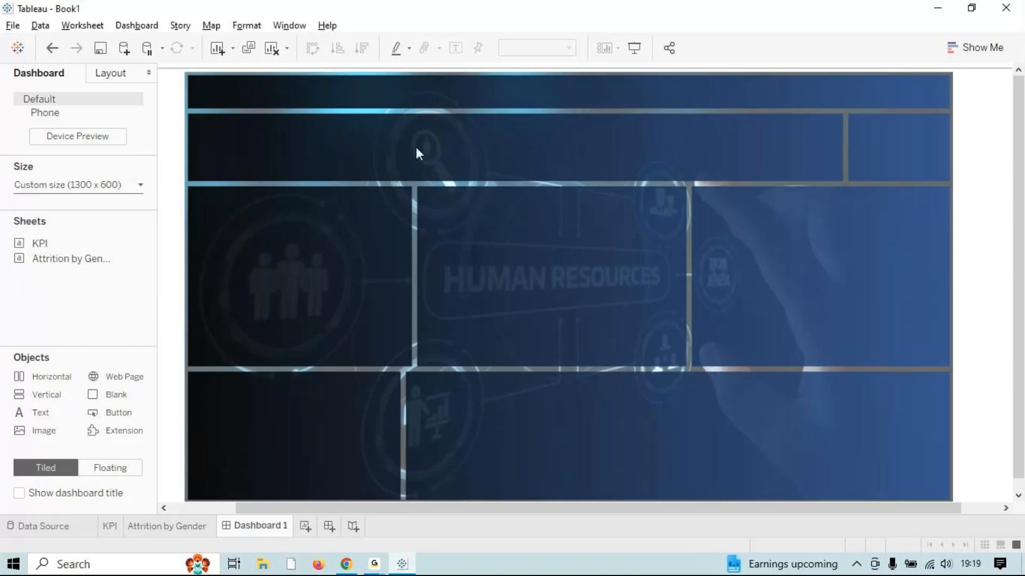
pyautogui.click(147, 525)
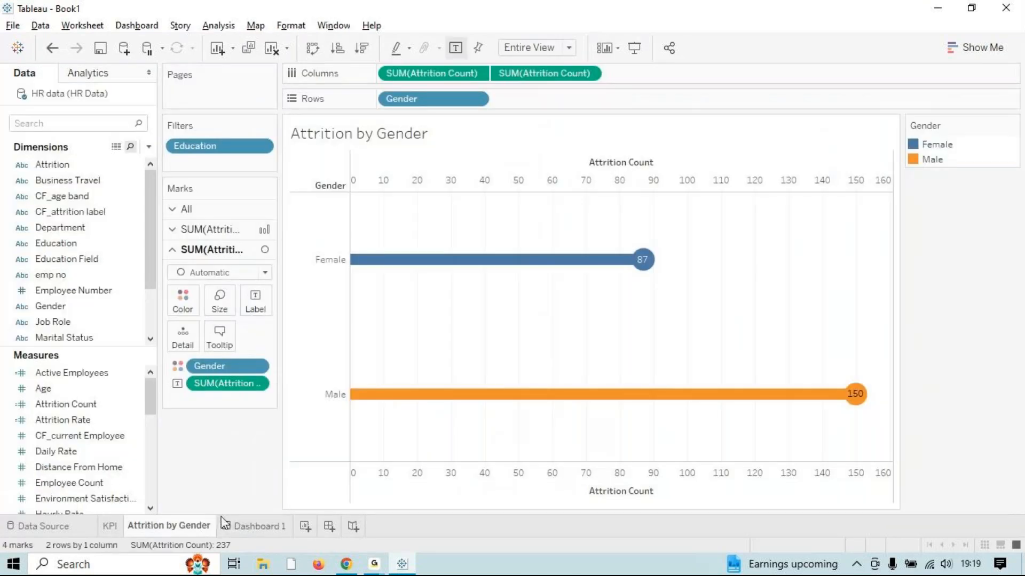
pyautogui.click(254, 526)
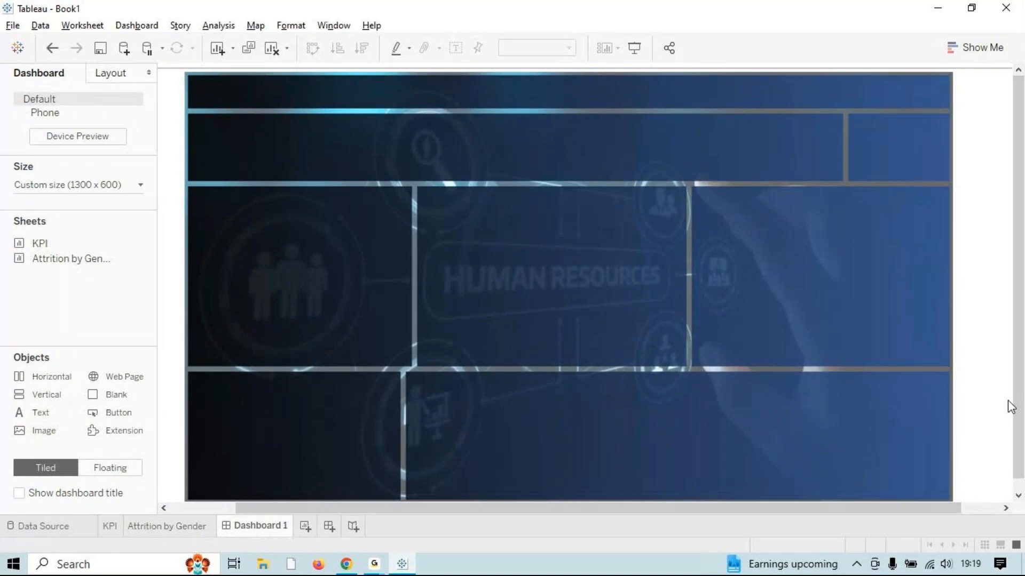
pyautogui.moveTo(887, 508); pyautogui.dragTo(876, 512)
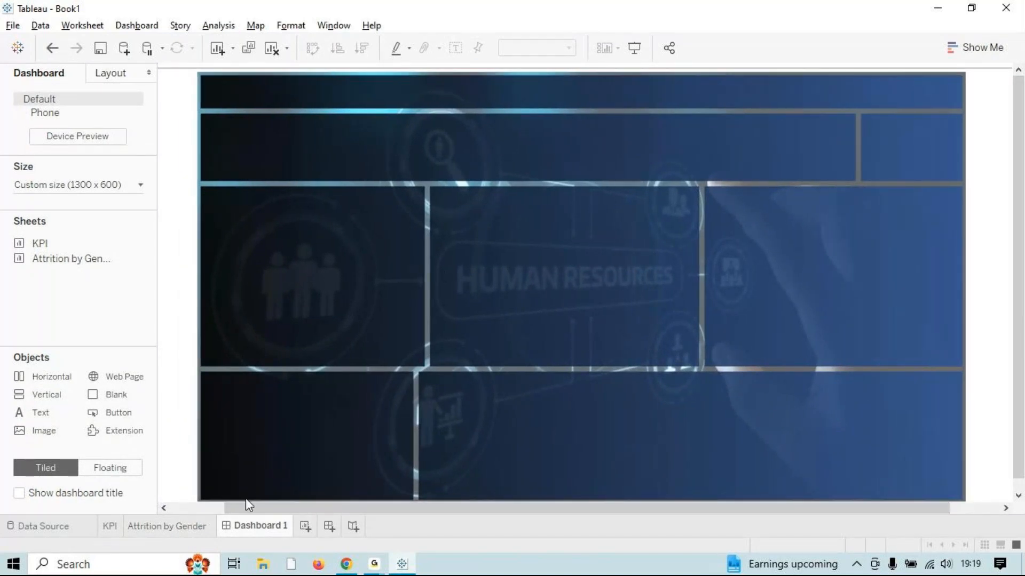
# Set the dashboard's custom fixed size to 1139 px width and 700 px height.
pyautogui.click(141, 185)
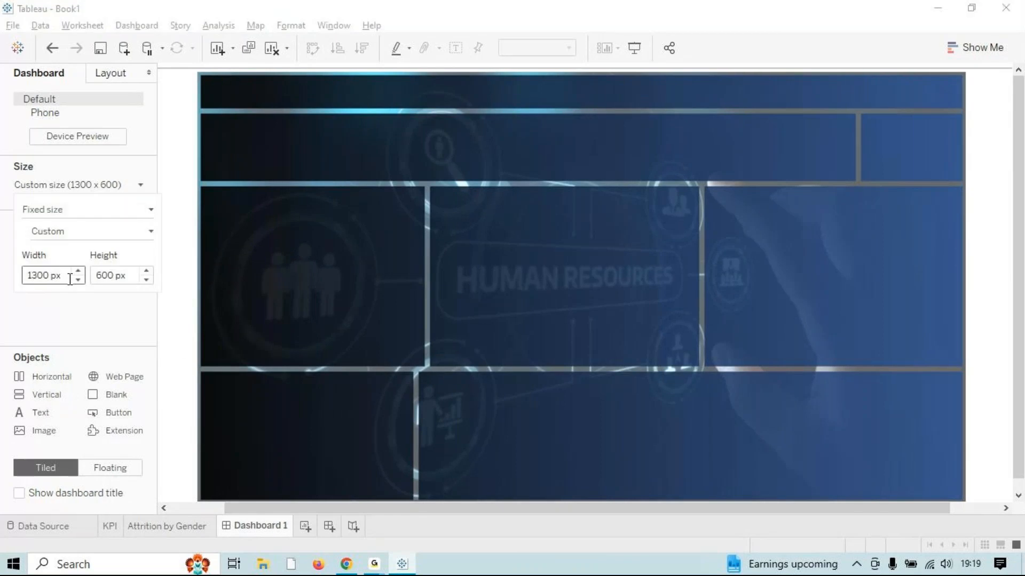
pyautogui.moveTo(59, 276); pyautogui.dragTo(3, 256)
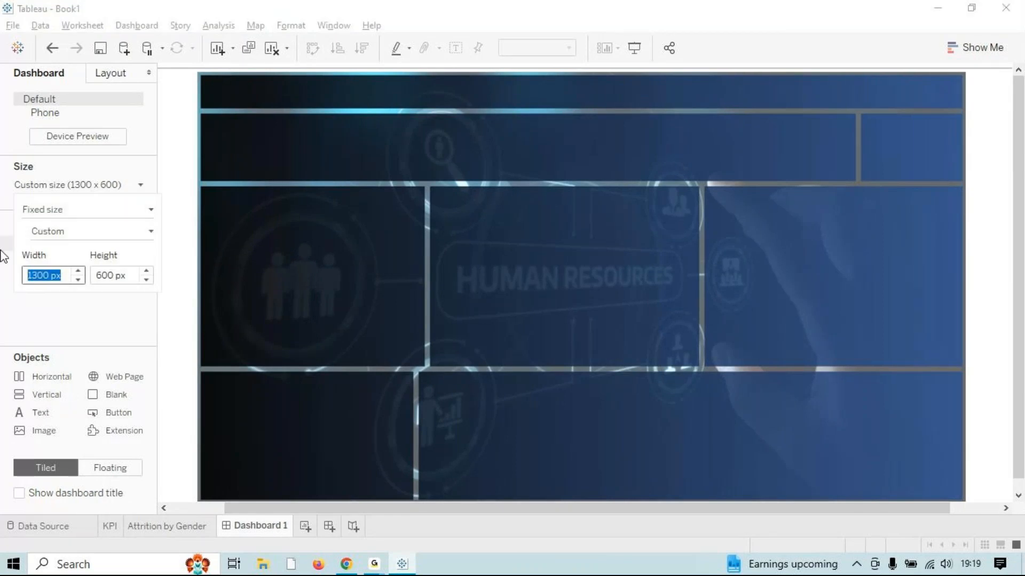
pyautogui.write('1139')
pyautogui.click(124, 276)
pyautogui.moveTo(125, 276); pyautogui.dragTo(3, 270)
pyautogui.write('700')
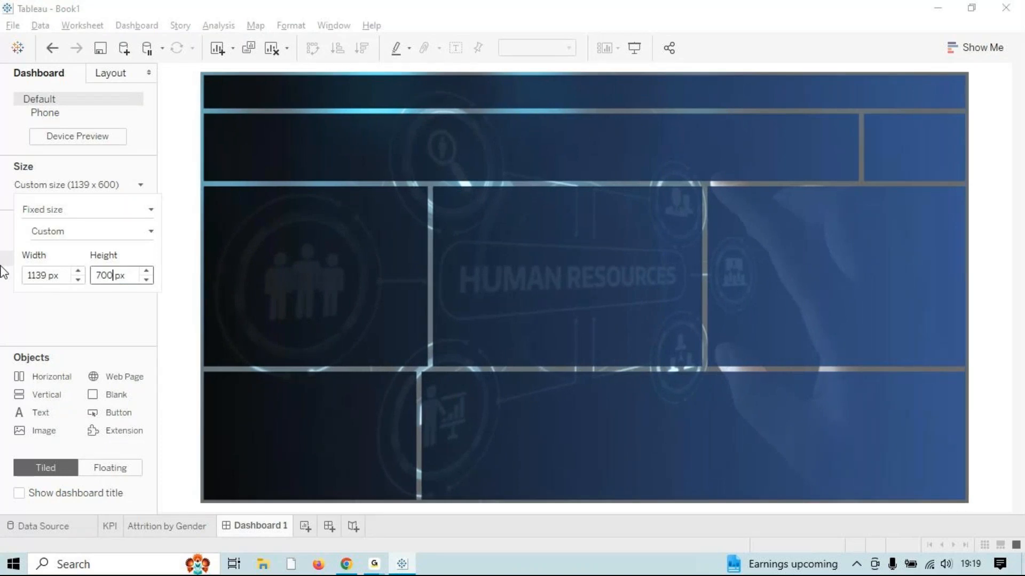
pyautogui.press('Return')
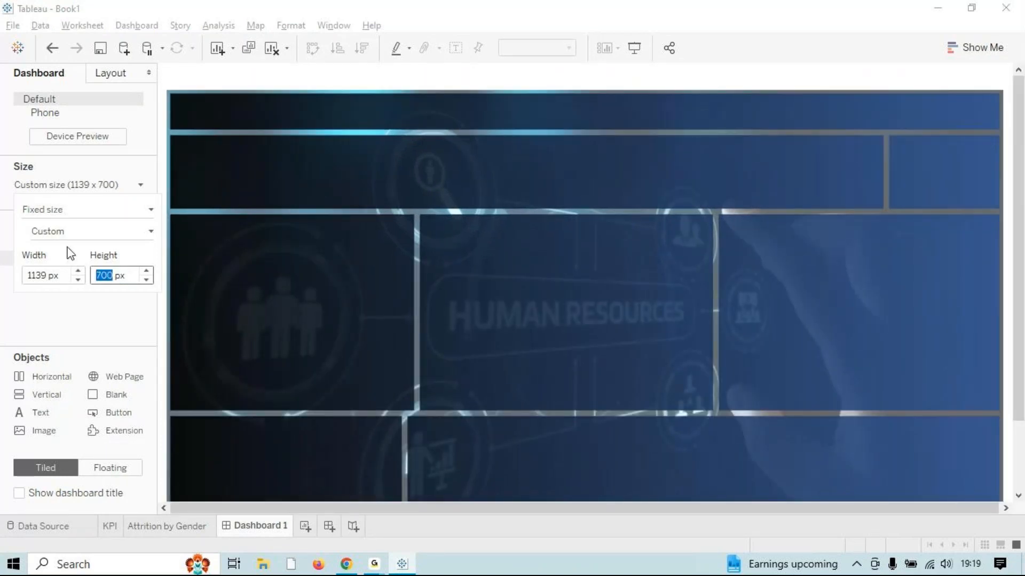
pyautogui.click(85, 331)
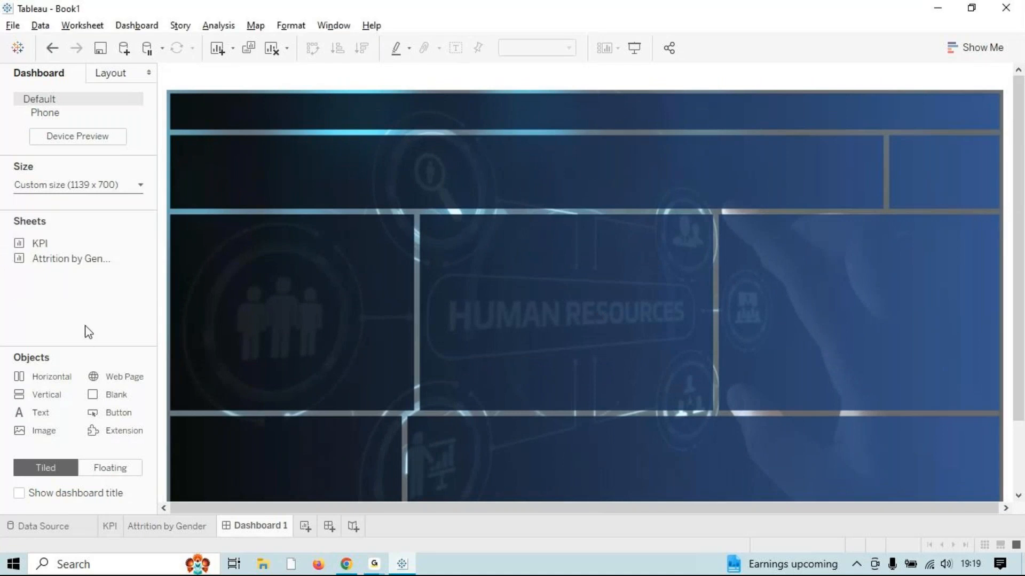
# Preview the dashboard in presentation mode, return to editing, and check how the whole background image fits the canvas.
pyautogui.moveTo(1014, 194); pyautogui.dragTo(1020, 235)
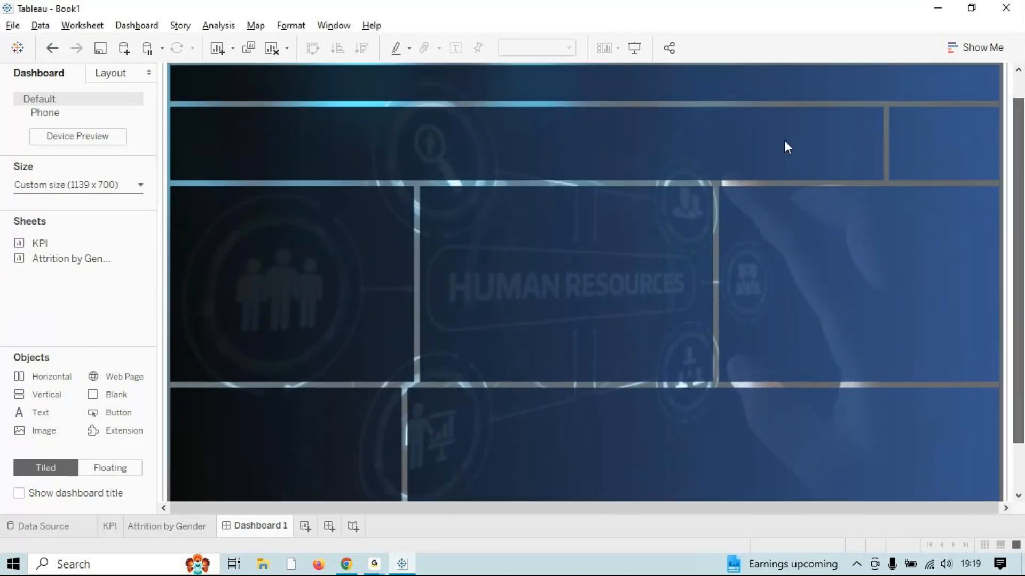
pyautogui.click(634, 47)
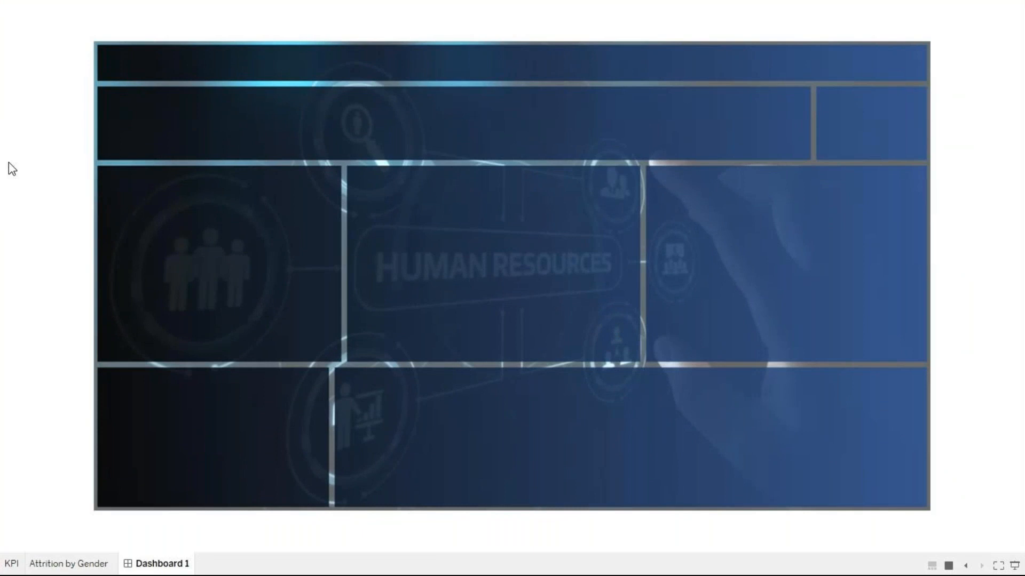
pyautogui.press('Escape')
pyautogui.scroll(-2, 591, 366)
pyautogui.scroll(2, 589, 370)
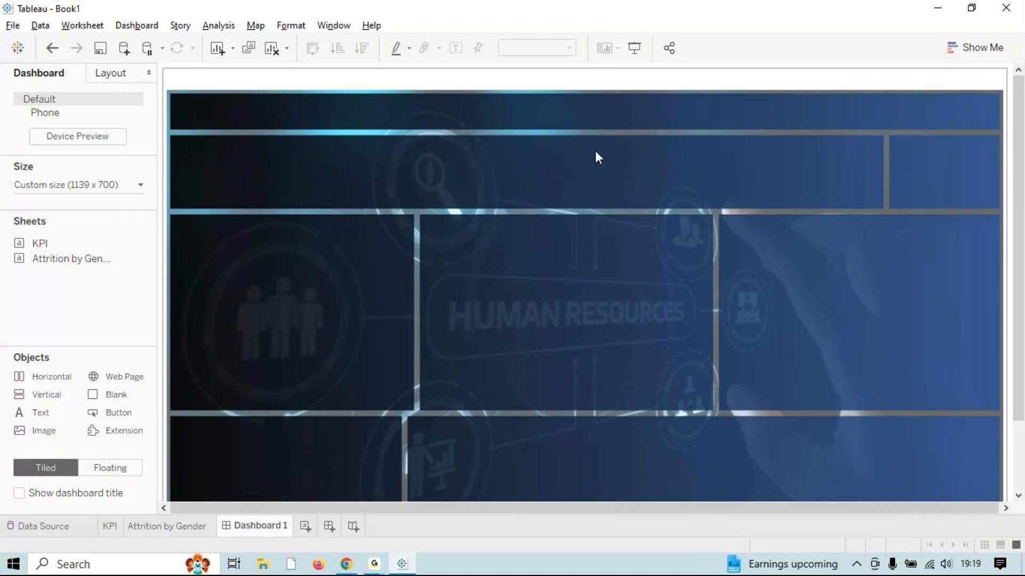
pyautogui.scroll(-4, 594, 151)
pyautogui.moveTo(112, 239)
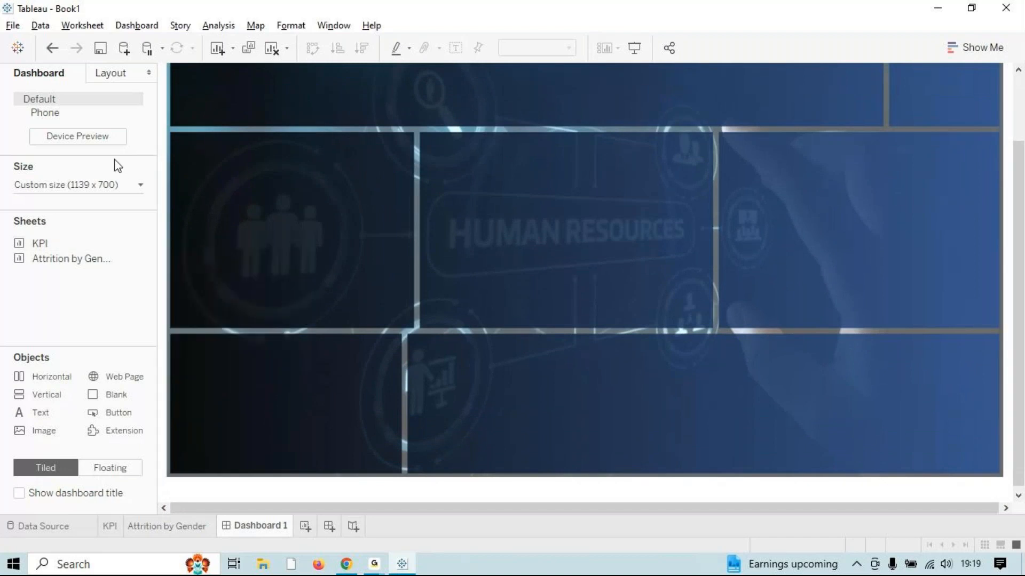
pyautogui.moveTo(124, 231); pyautogui.dragTo(208, 371)
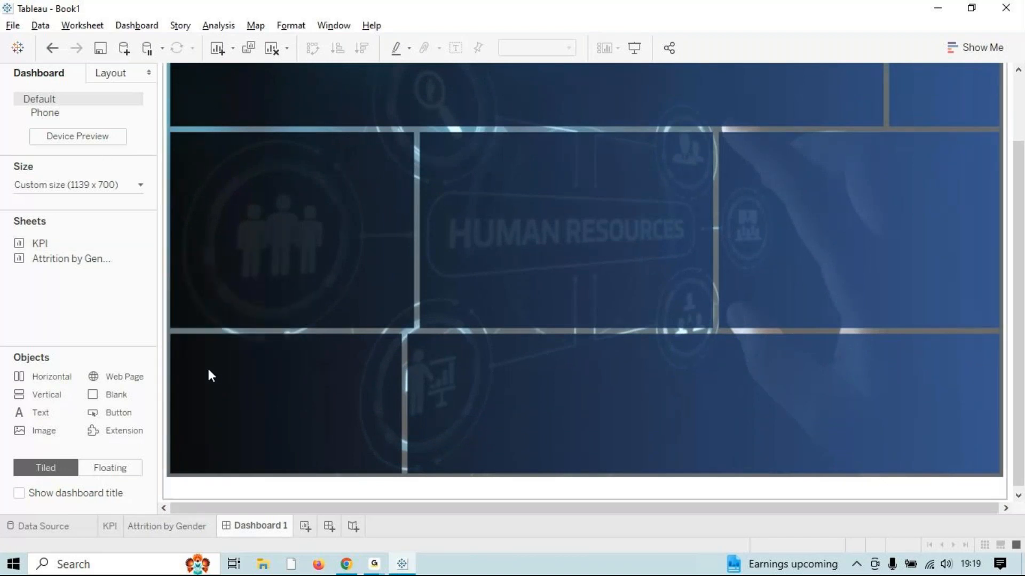
pyautogui.scroll(4, 208, 375)
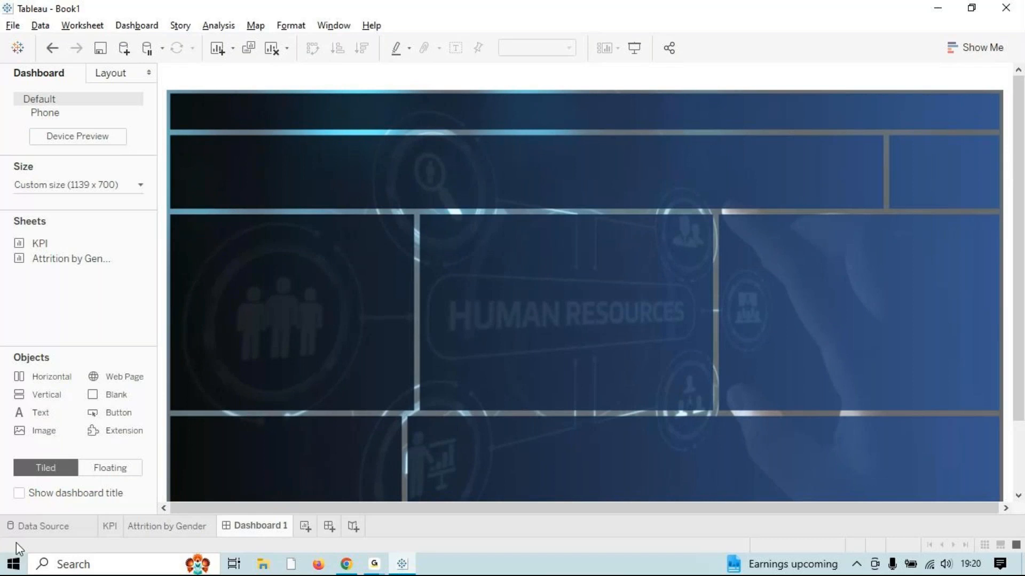
# Try adding the title "HR ANALYTICS DASHBOARD" as a tiled text object in white at size 24, and remove that object.
pyautogui.doubleClick(49, 415)
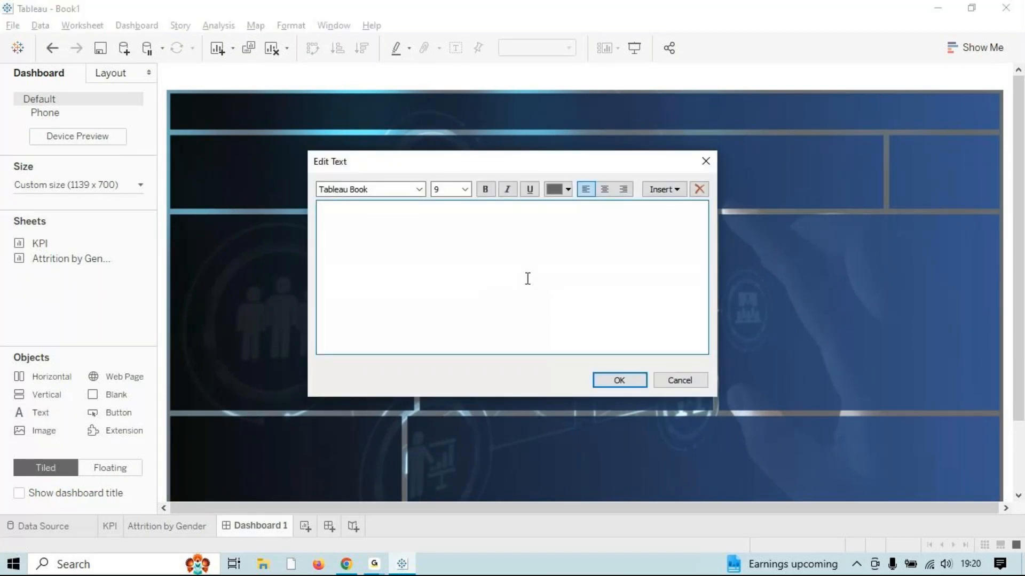
pyautogui.write('HR ANALYTICS DASHBOARD')
pyautogui.tripleClick(399, 211)
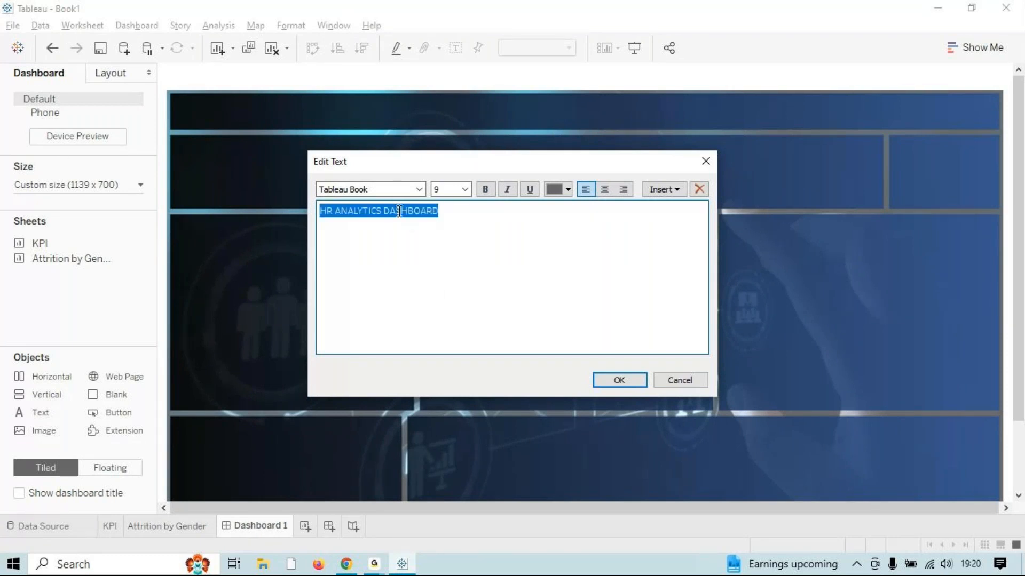
pyautogui.click(465, 189)
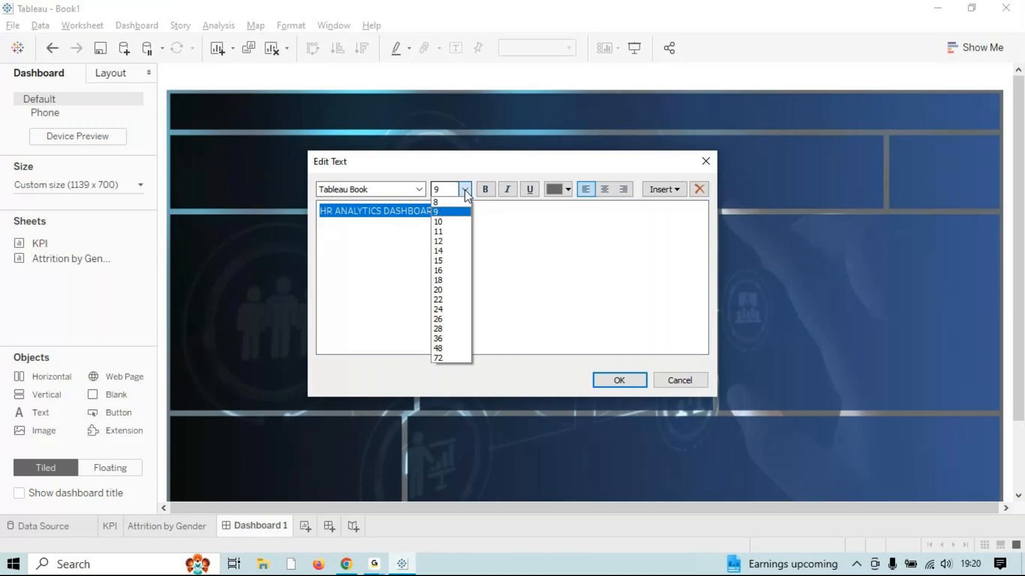
pyautogui.click(447, 310)
pyautogui.click(567, 190)
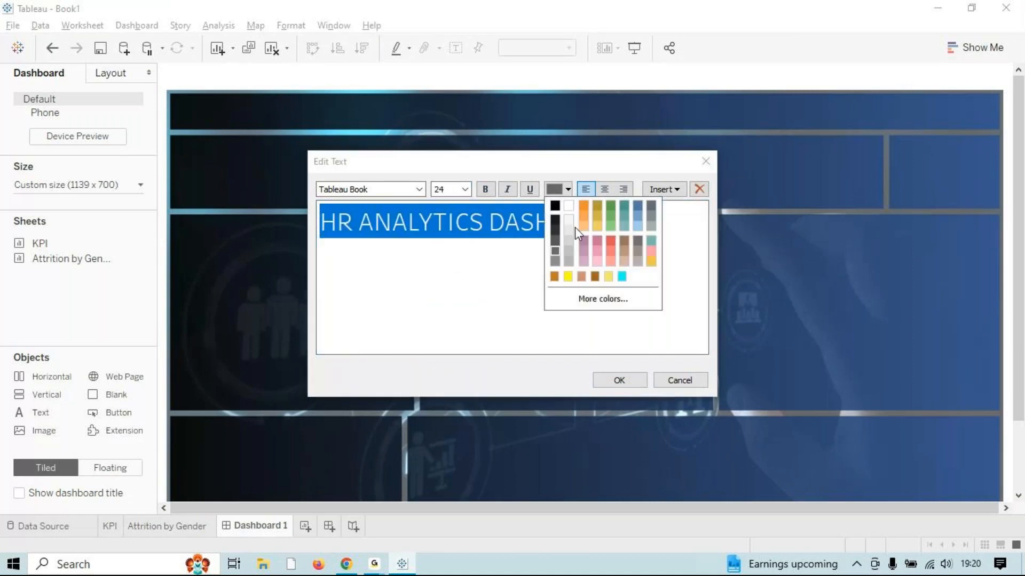
pyautogui.click(567, 205)
pyautogui.click(613, 380)
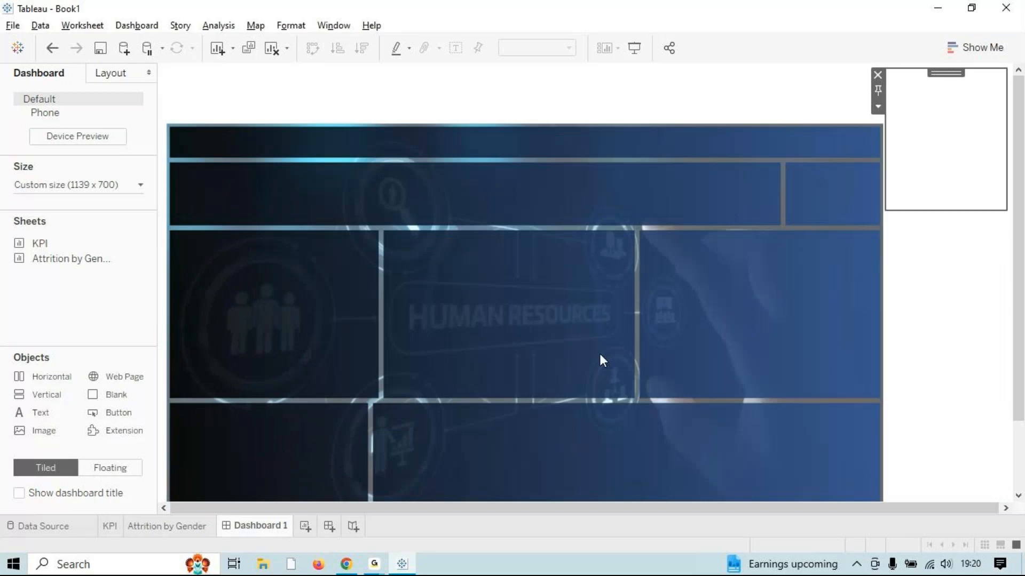
pyautogui.click(878, 76)
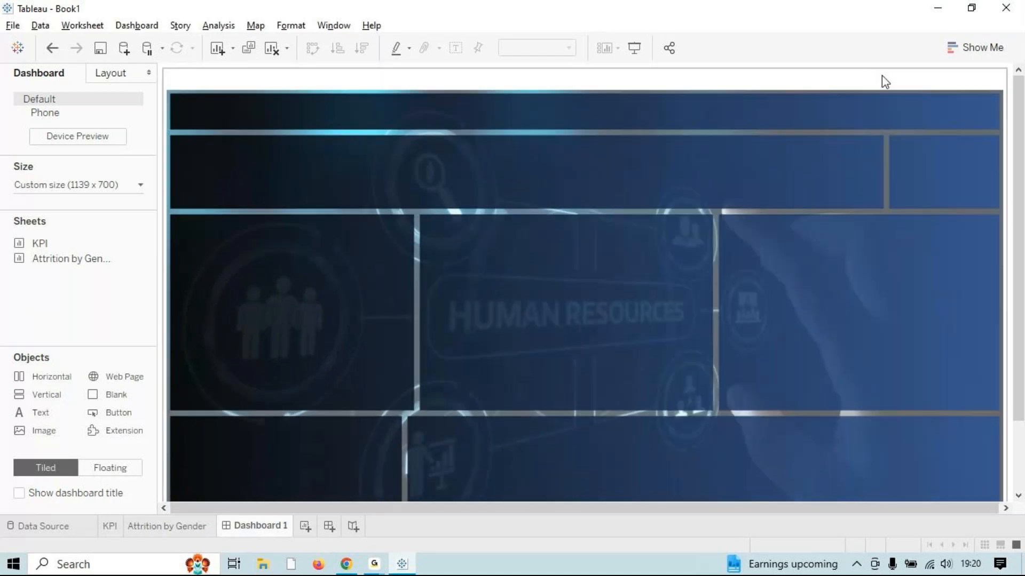
# Add a floating text object reading "HR ANALYTICS DASHBOARD", with size 26, white, centred text.
pyautogui.click(114, 470)
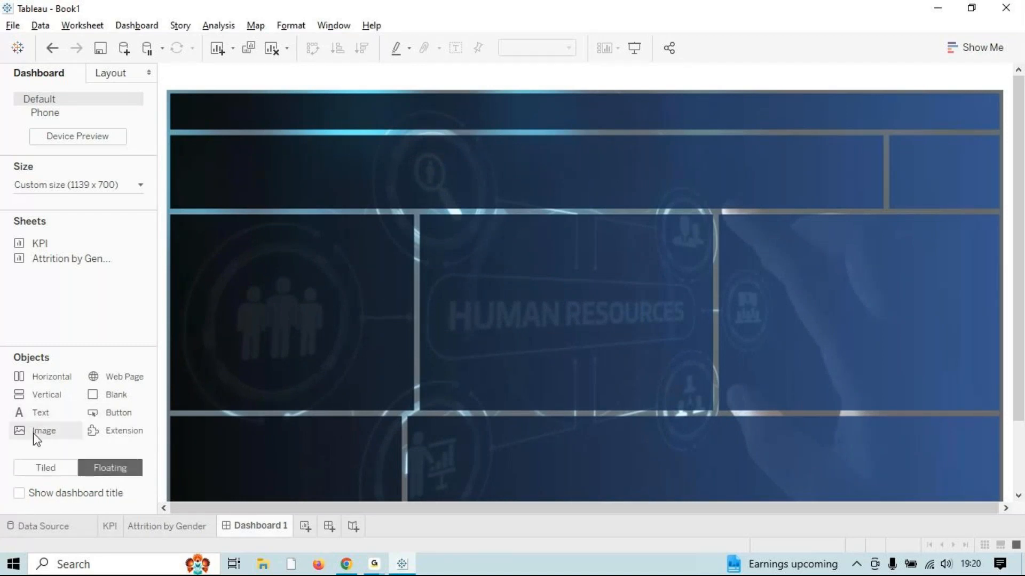
pyautogui.doubleClick(49, 410)
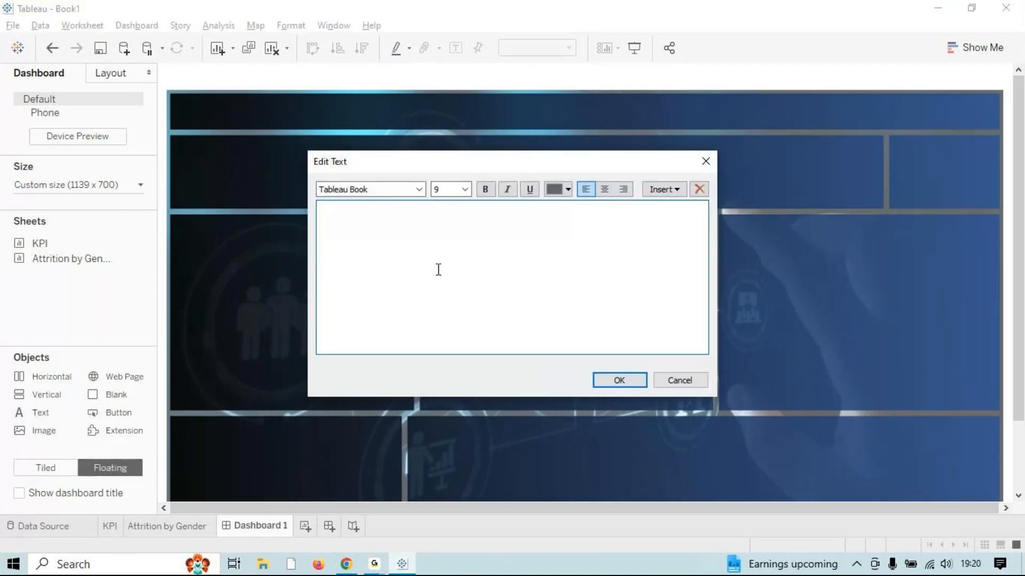
pyautogui.write('HR ANALYTICS DASHB')
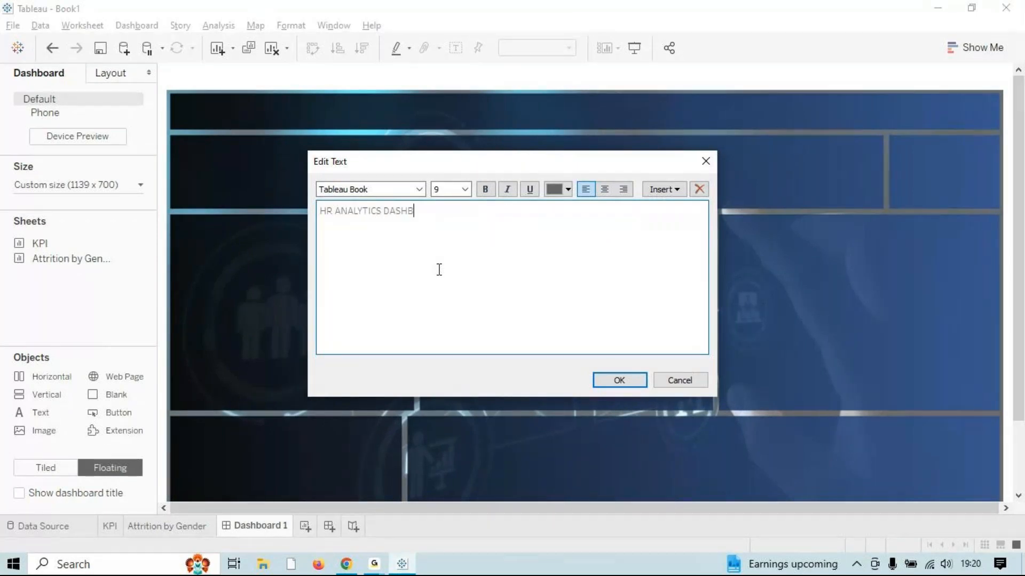
pyautogui.write('OARD')
pyautogui.hotkey('ctrl', 'a')
pyautogui.click(465, 189)
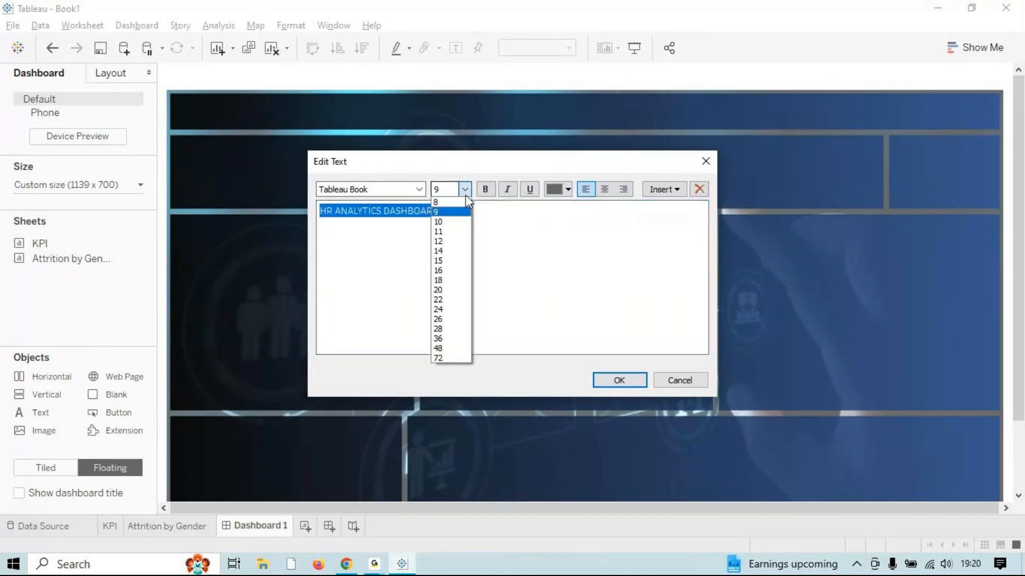
pyautogui.click(447, 319)
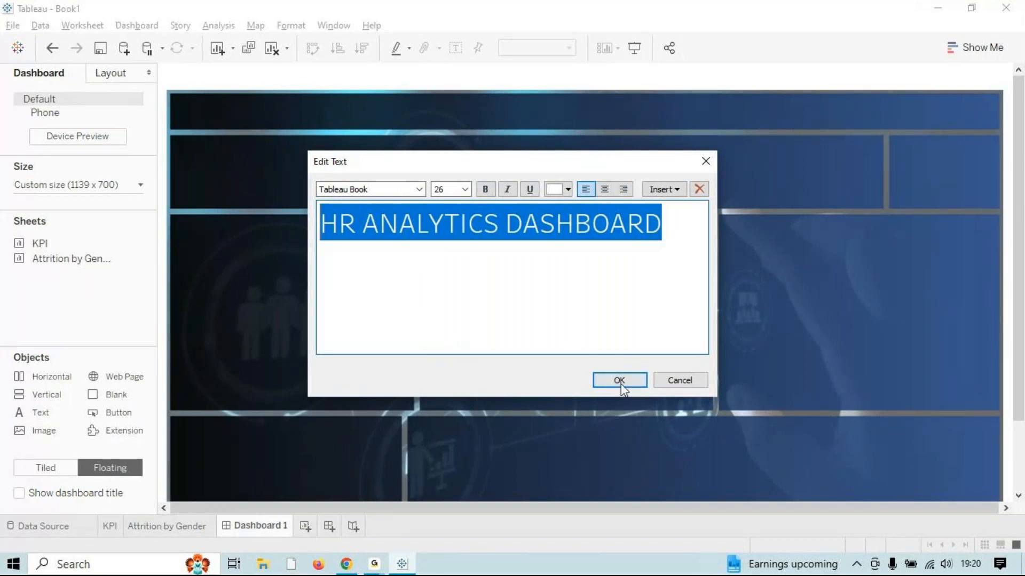
pyautogui.click(604, 190)
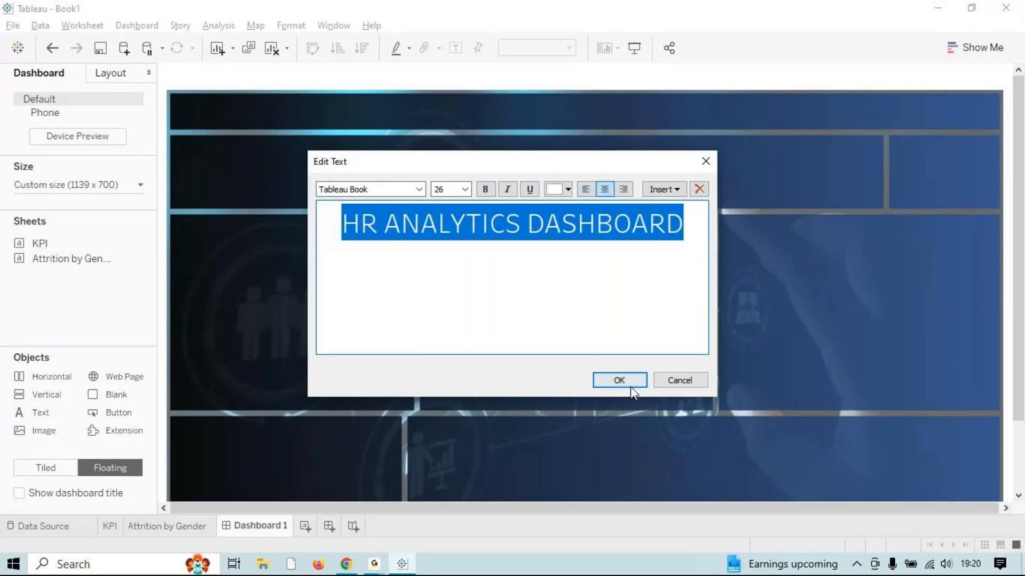
pyautogui.click(630, 386)
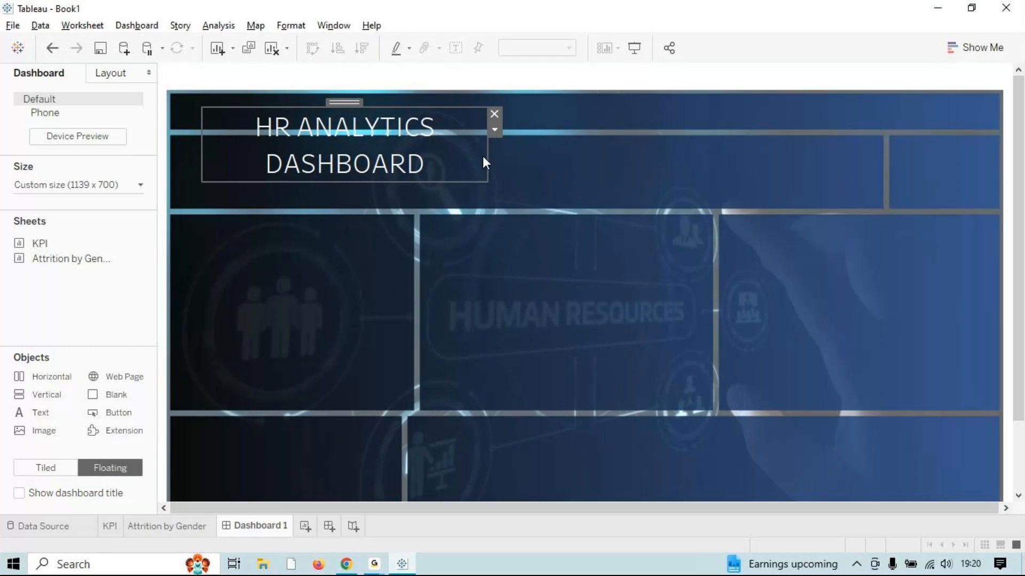
# Widen the floating title so it fits on one line, and move and shorten it to sit within the background's top header band.
pyautogui.moveTo(487, 158); pyautogui.dragTo(752, 116)
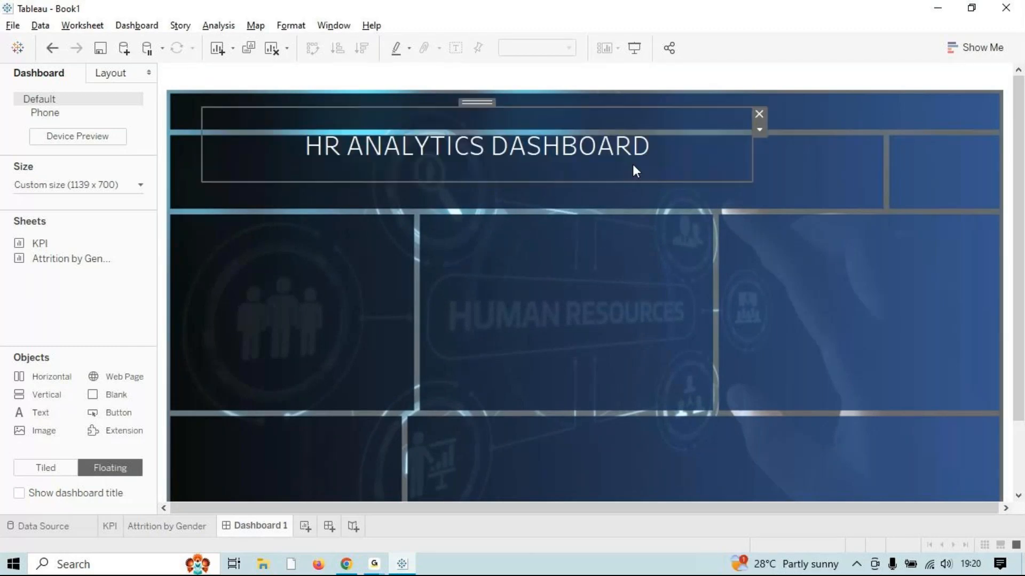
pyautogui.moveTo(476, 101); pyautogui.dragTo(490, 90)
pyautogui.moveTo(503, 168); pyautogui.dragTo(523, 115)
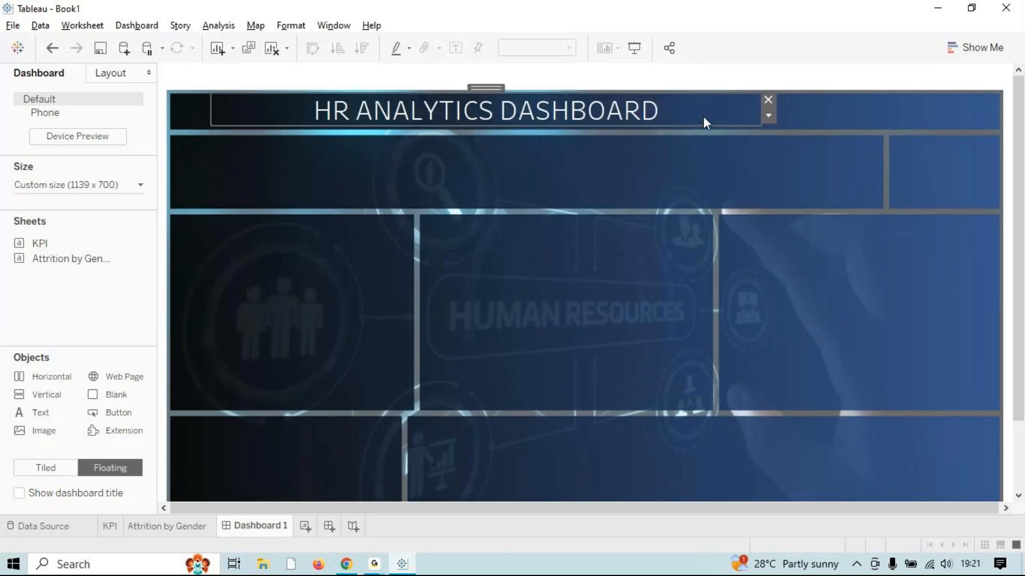
# Nudge the floating dashboard title sideways until it sits centred horizontally in the background's header band.
pyautogui.moveTo(702, 117); pyautogui.dragTo(703, 117)
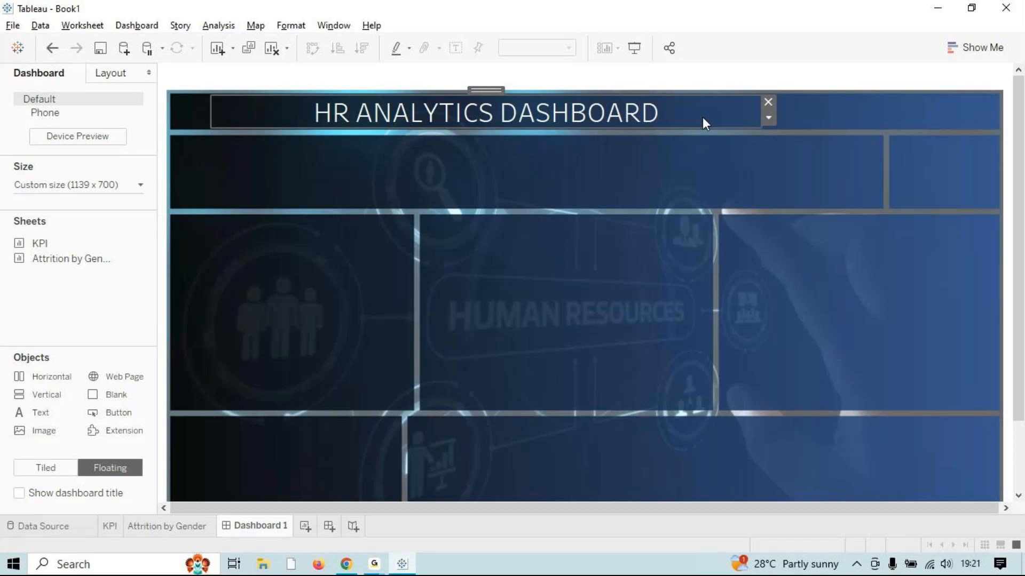
pyautogui.press('Right')
pyautogui.press('Right')
pyautogui.press('Right')
pyautogui.press('Right')
pyautogui.press('Right')
pyautogui.press('Right')
pyautogui.press('Right')
pyautogui.press('Right')
pyautogui.press('Right')
pyautogui.press('Right')
pyautogui.press('Right')
pyautogui.press('Right')
pyautogui.press('Right')
pyautogui.press('Right')
pyautogui.press('Right')
pyautogui.press('Right')
pyautogui.press('Right')
pyautogui.press('Right')
pyautogui.press('Right')
pyautogui.press('Right')
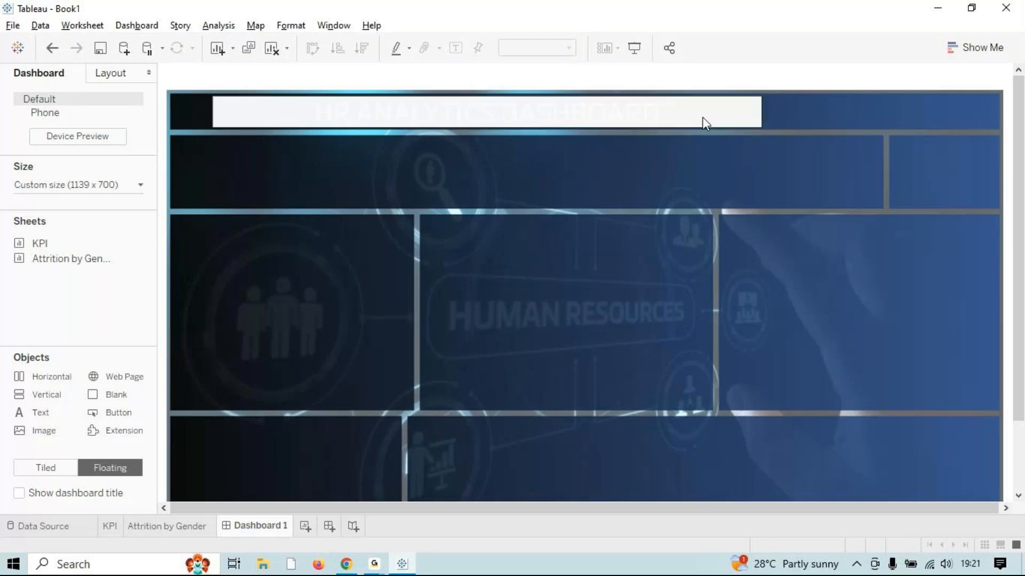
pyautogui.press('Right')
pyautogui.press('Right')
pyautogui.press('Right')
pyautogui.press('Right')
pyautogui.press('Right')
pyautogui.press('Right')
pyautogui.press('Right')
pyautogui.press('Right')
pyautogui.press('Right')
pyautogui.press('Right')
pyautogui.press('Right')
pyautogui.press('Right')
pyautogui.press('Right')
pyautogui.press('Right')
pyautogui.press('Right')
pyautogui.press('Right')
pyautogui.press('Right')
pyautogui.press('Right')
pyautogui.press('Right')
pyautogui.press('Right')
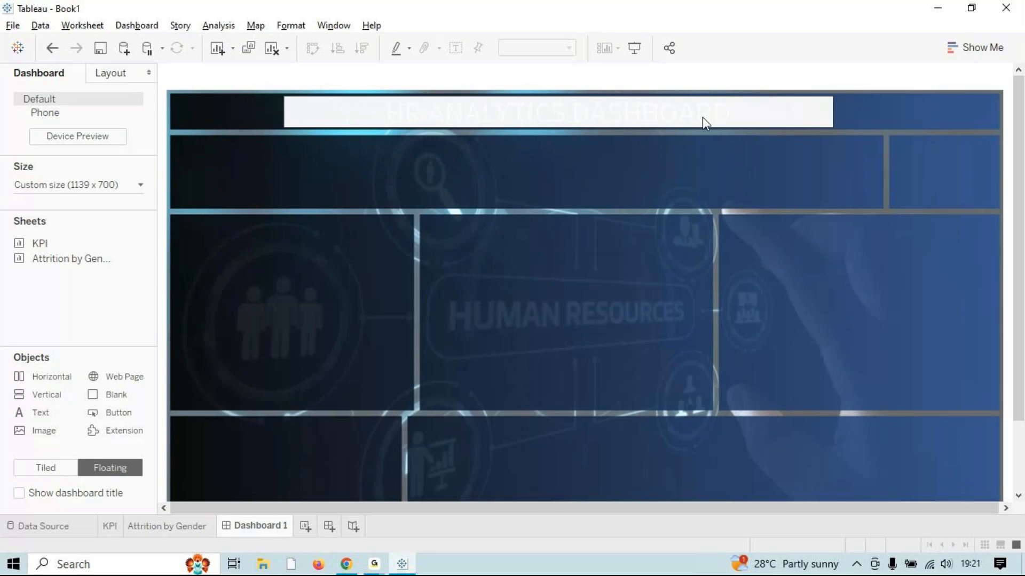
pyautogui.press('Right')
pyautogui.press('Right')
pyautogui.press('Right')
pyautogui.press('Right')
pyautogui.press('Right')
pyautogui.press('Right')
pyautogui.press('Right')
pyautogui.press('Right')
pyautogui.press('Right')
pyautogui.press('Right')
pyautogui.press('Right')
pyautogui.press('Right')
pyautogui.press('Right')
pyautogui.press('Right')
pyautogui.press('Right')
pyautogui.press('Right')
pyautogui.press('Right')
pyautogui.press('Right')
pyautogui.press('Right')
pyautogui.press('Right')
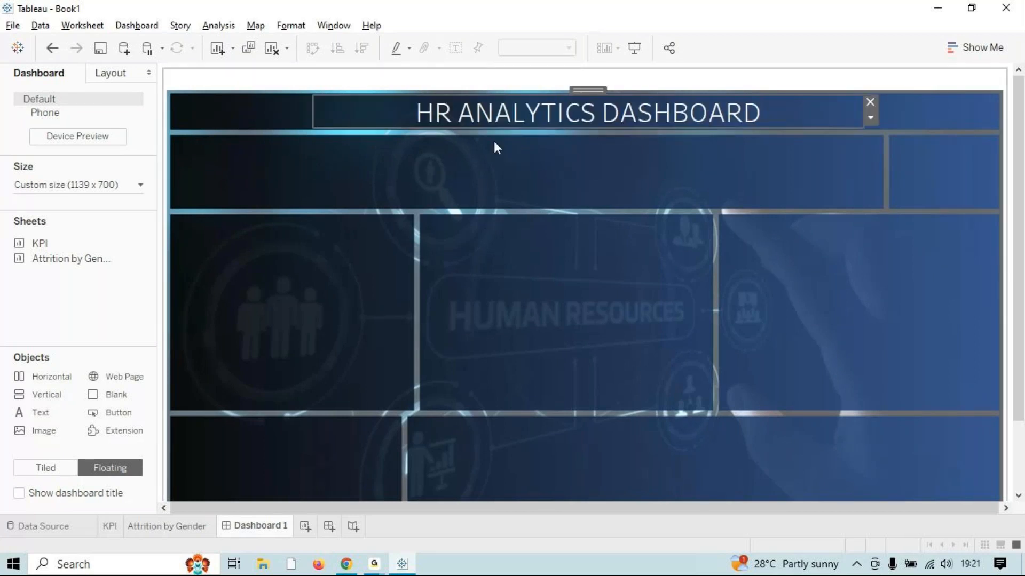
# Make the dashboard title text "HR ANALYTICS DASHBOARD" bold.
pyautogui.doubleClick(498, 128)
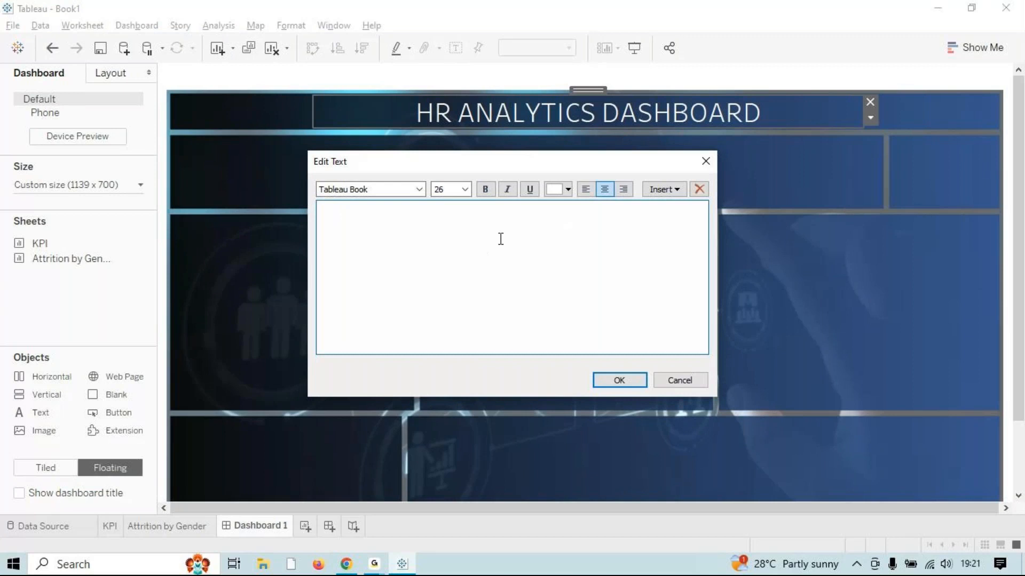
pyautogui.moveTo(688, 251); pyautogui.dragTo(3, 133)
pyautogui.moveTo(688, 320); pyautogui.dragTo(341, 25)
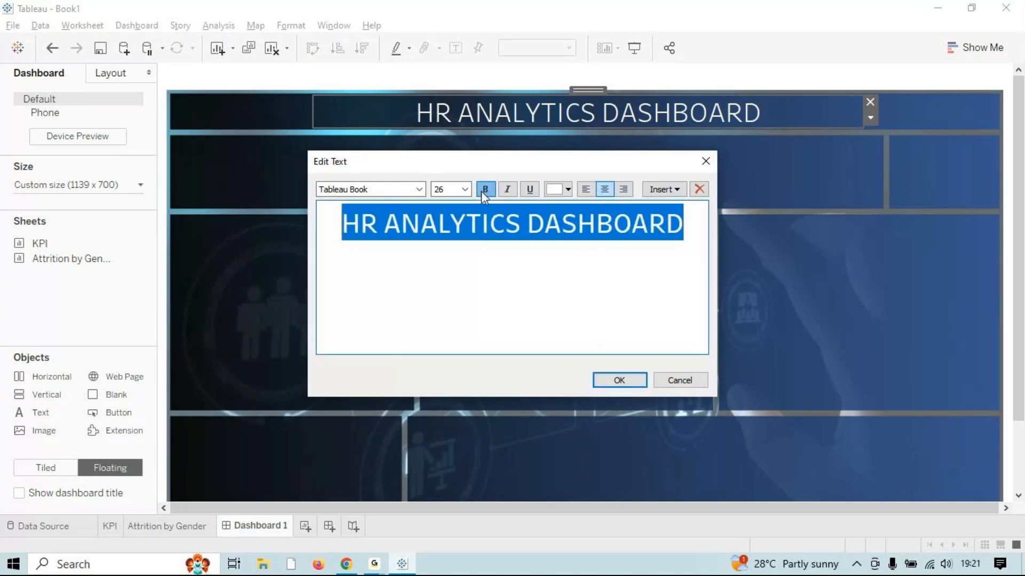
pyautogui.click(623, 382)
pyautogui.click(838, 297)
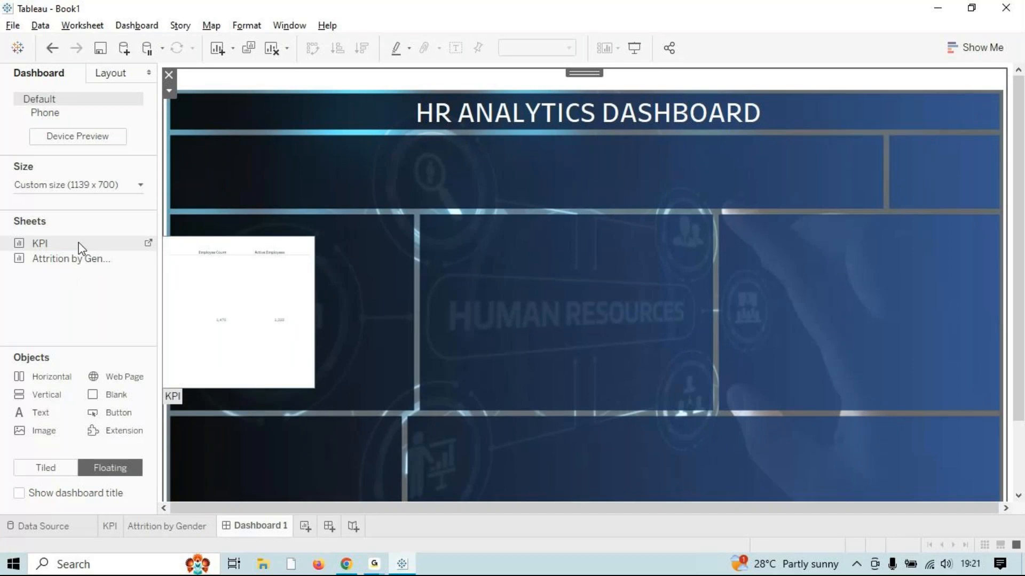
# Place the KPI sheet as a floating object, sized to fill the wide band below the header, and hide its title.
pyautogui.moveTo(80, 248); pyautogui.dragTo(175, 141)
pyautogui.moveTo(458, 288); pyautogui.dragTo(879, 203)
pyautogui.moveTo(879, 143); pyautogui.dragTo(869, 141)
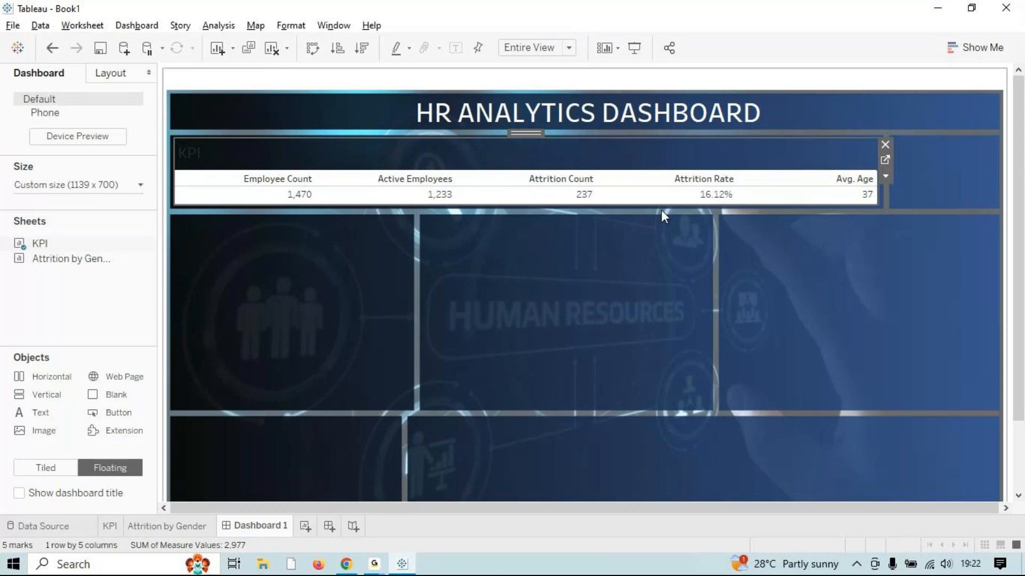
pyautogui.rightClick(663, 152)
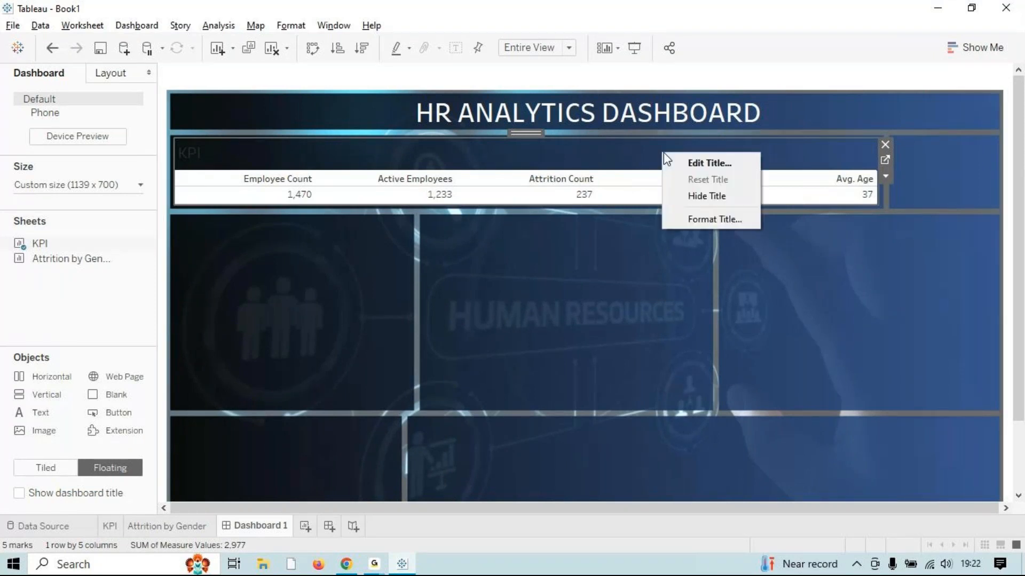
pyautogui.click(702, 196)
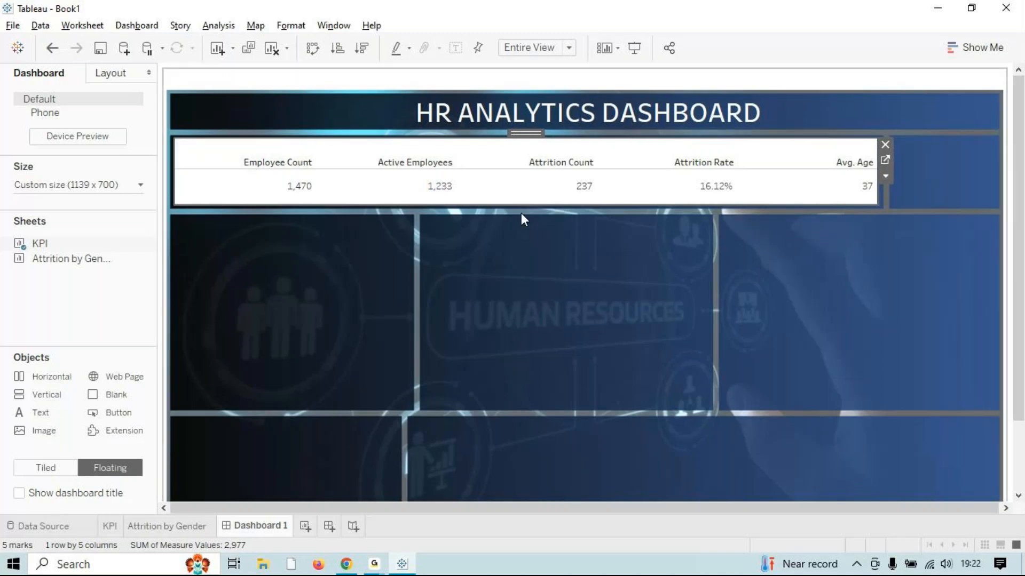
# Set the KPI sheet's worksheet shading to None so the dashboard background shows through.
pyautogui.click(206, 151)
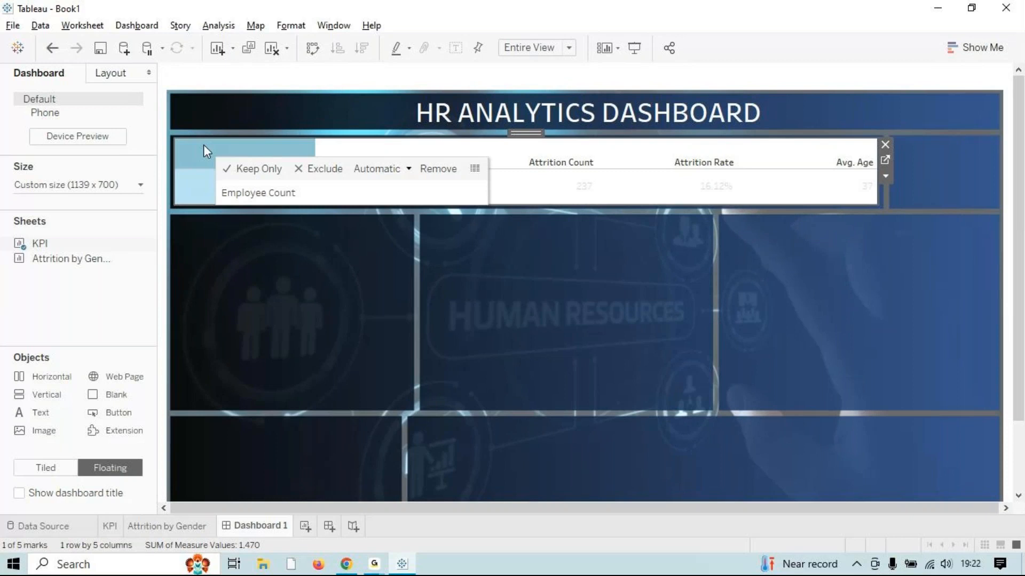
pyautogui.rightClick(211, 150)
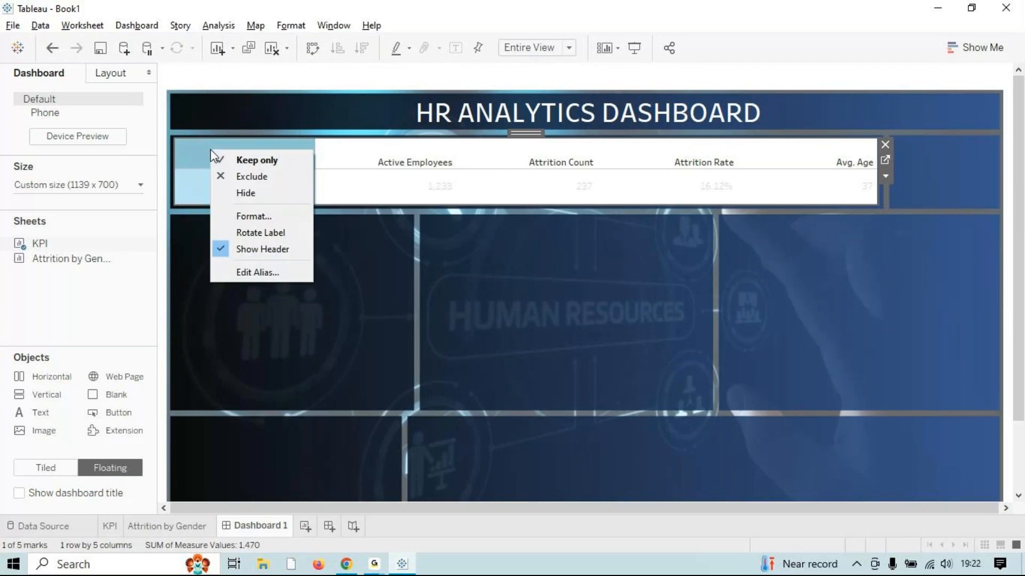
pyautogui.click(251, 217)
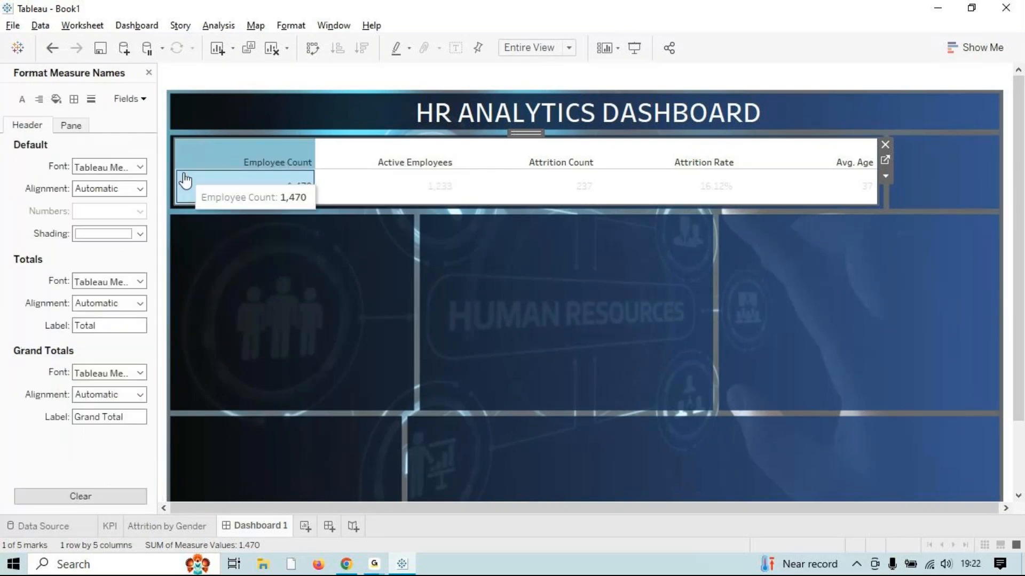
pyautogui.click(23, 100)
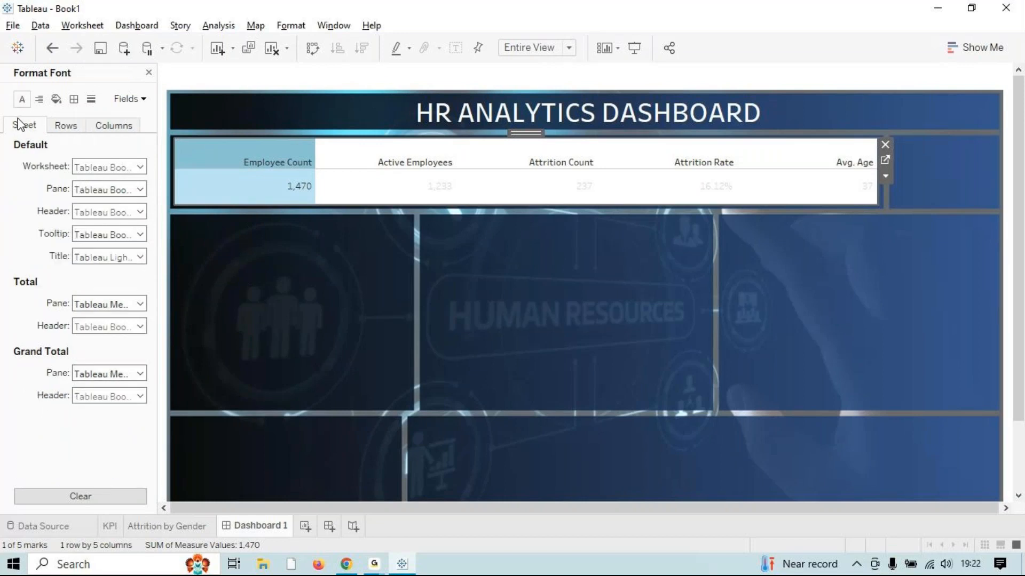
pyautogui.click(56, 99)
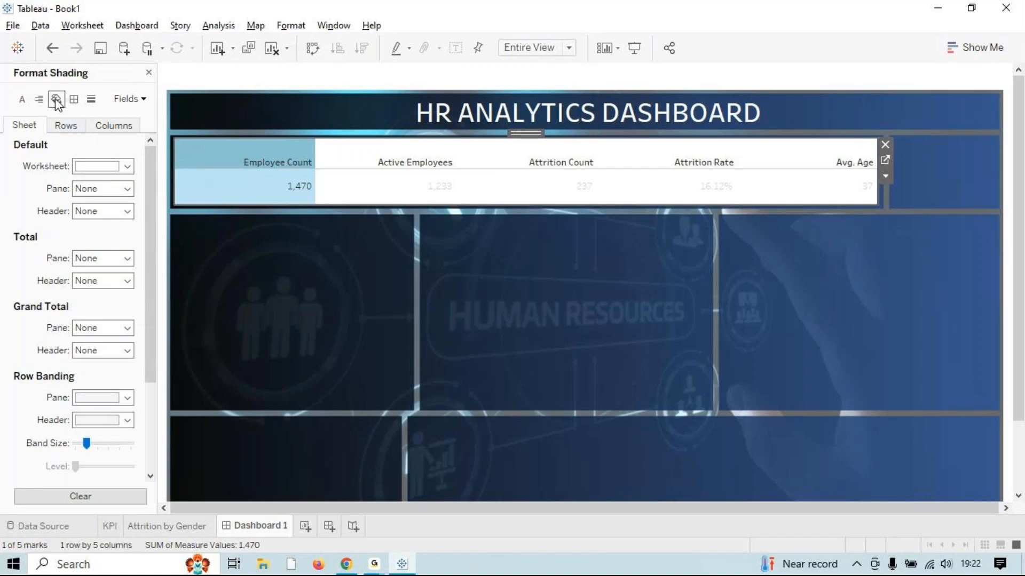
pyautogui.click(127, 166)
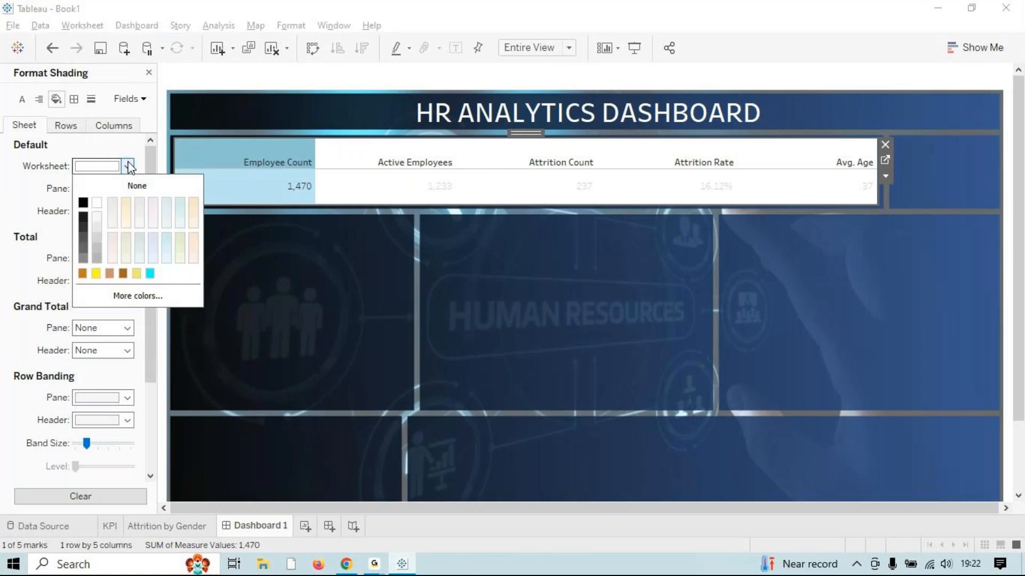
pyautogui.click(143, 184)
pyautogui.click(526, 185)
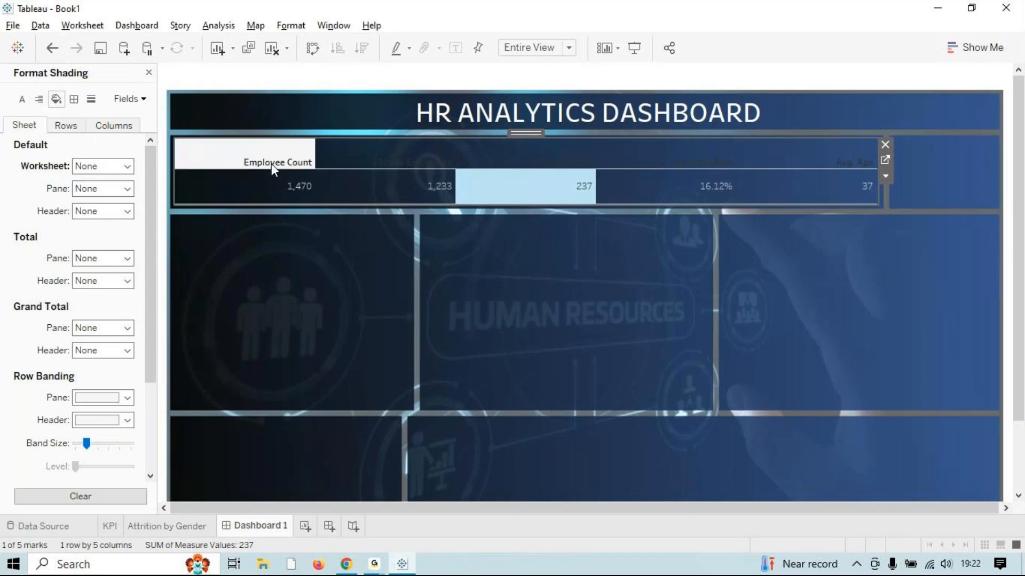
# On the KPI worksheet, set the default worksheet font to orange at size 14.
pyautogui.click(110, 526)
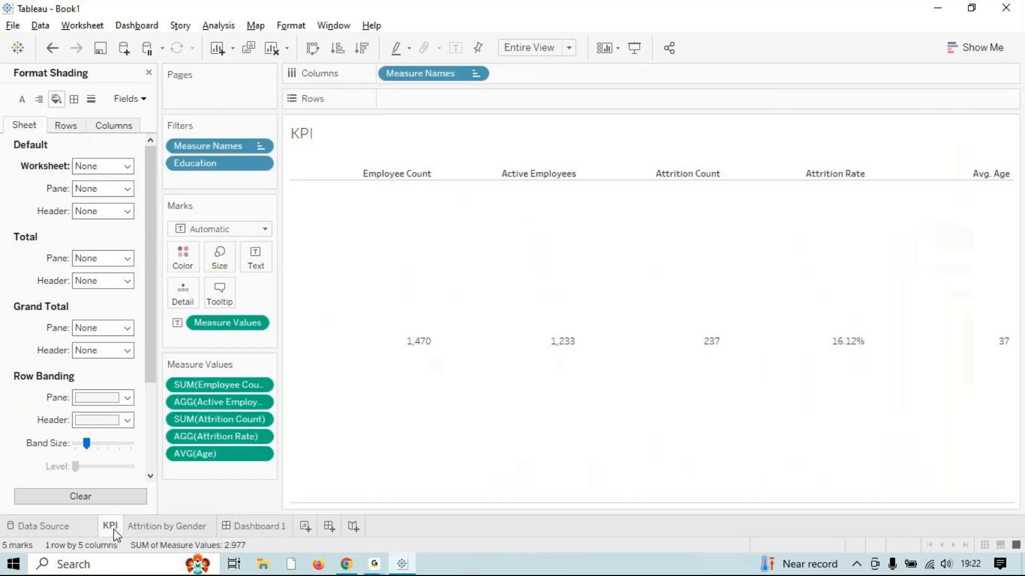
pyautogui.click(375, 177)
pyautogui.rightClick(373, 176)
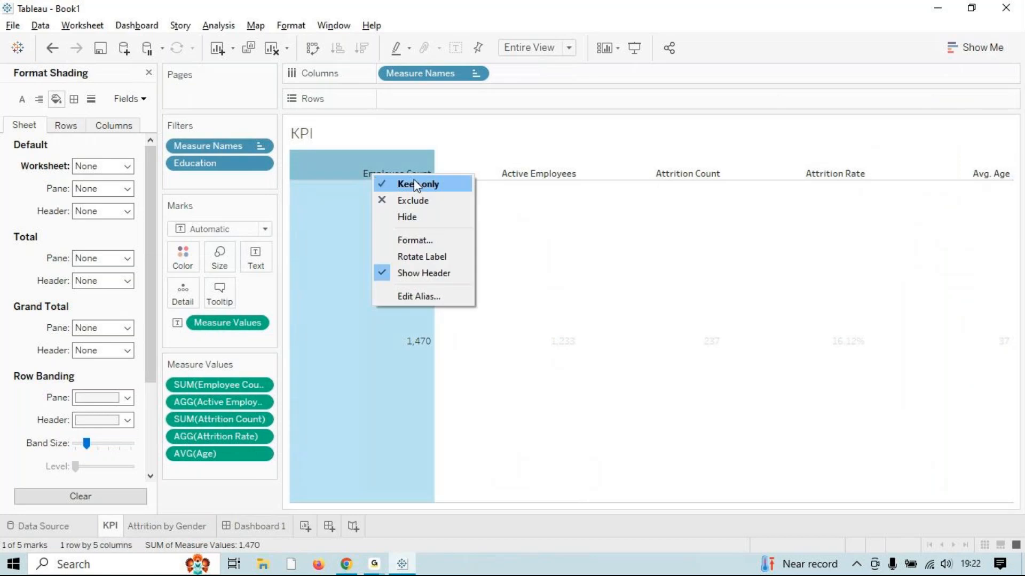
pyautogui.click(434, 245)
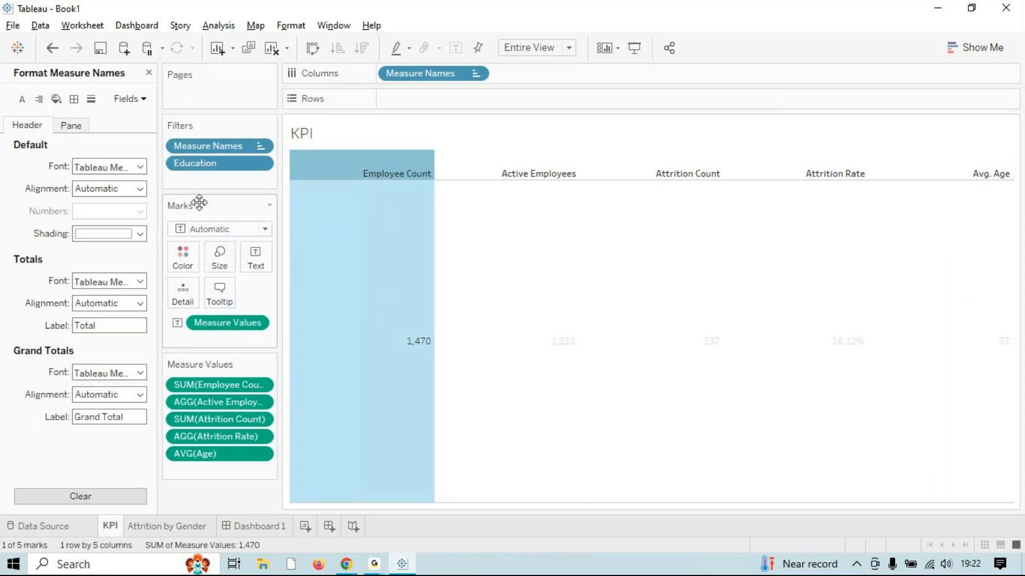
pyautogui.click(24, 101)
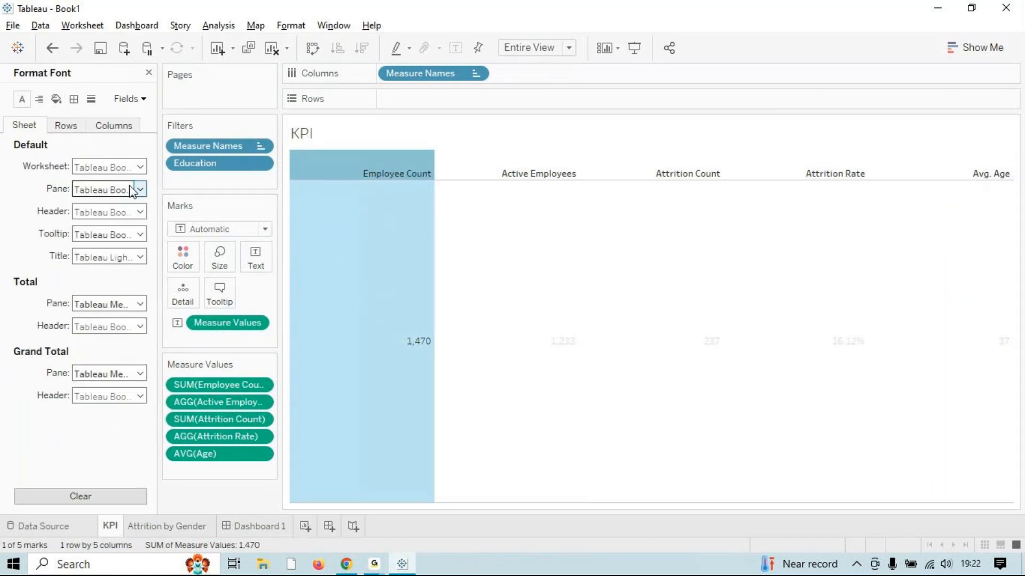
pyautogui.moveTo(403, 223)
pyautogui.click(140, 167)
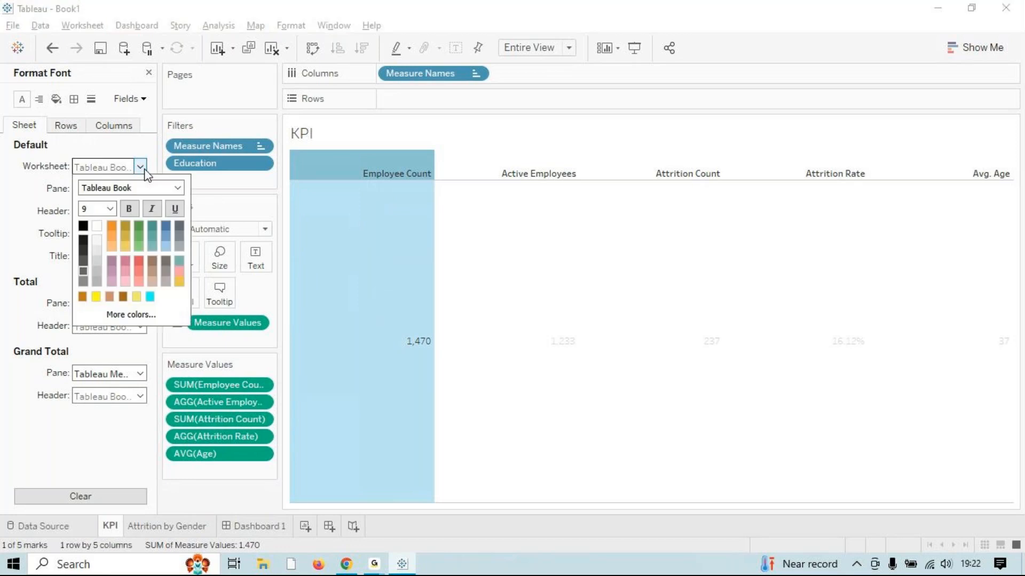
pyautogui.click(112, 226)
pyautogui.click(110, 209)
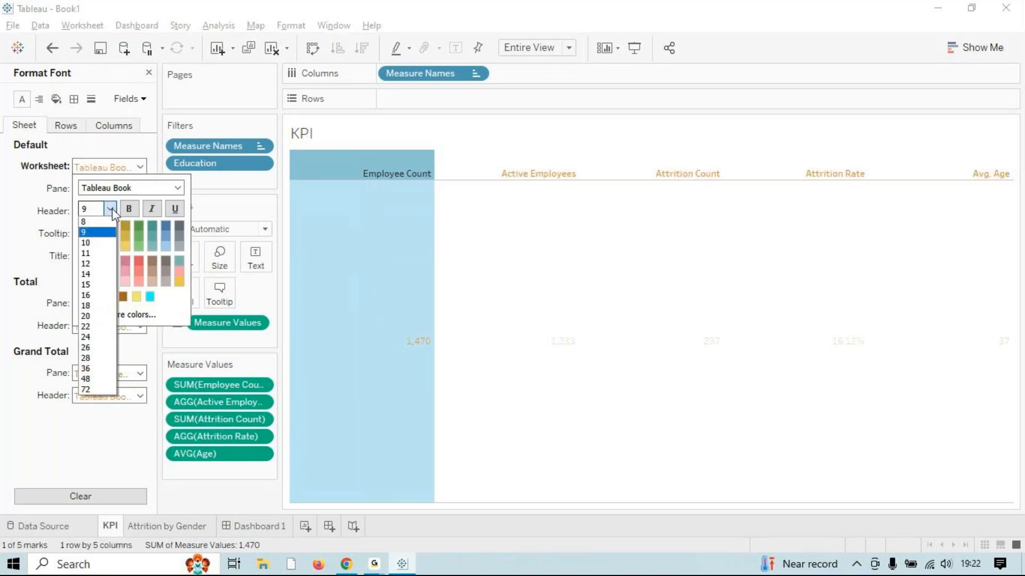
pyautogui.click(86, 275)
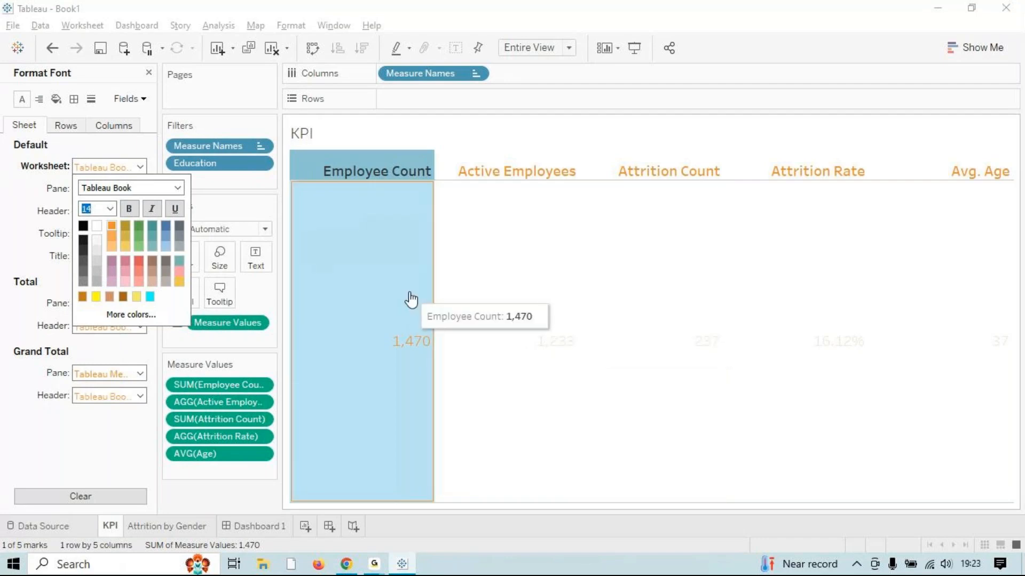
pyautogui.click(508, 299)
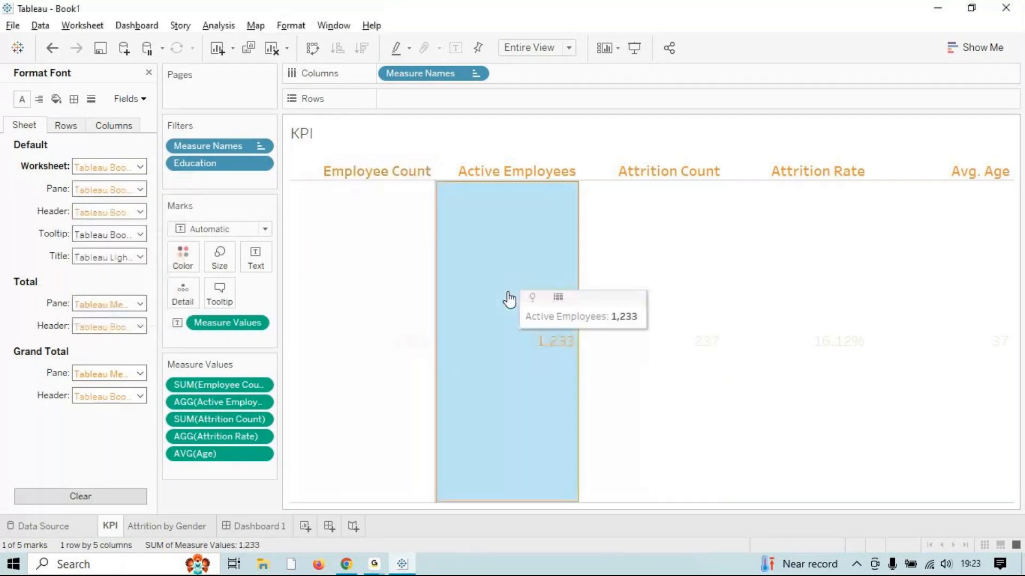
# Look for formatting options on the Employee Count value, and return to Dashboard 1 to check the KPI band's fonts.
pyautogui.click(354, 330)
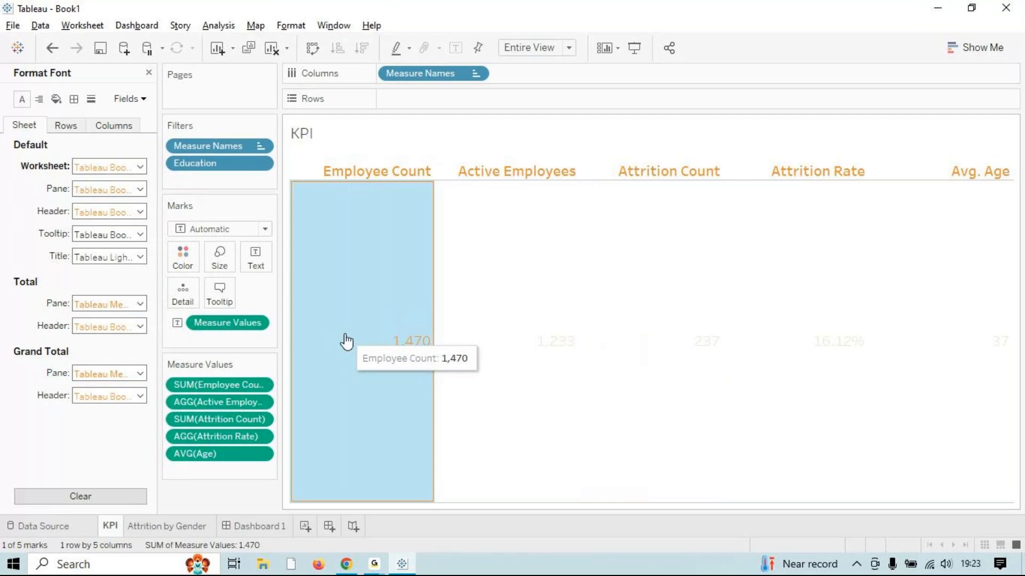
pyautogui.rightClick(346, 338)
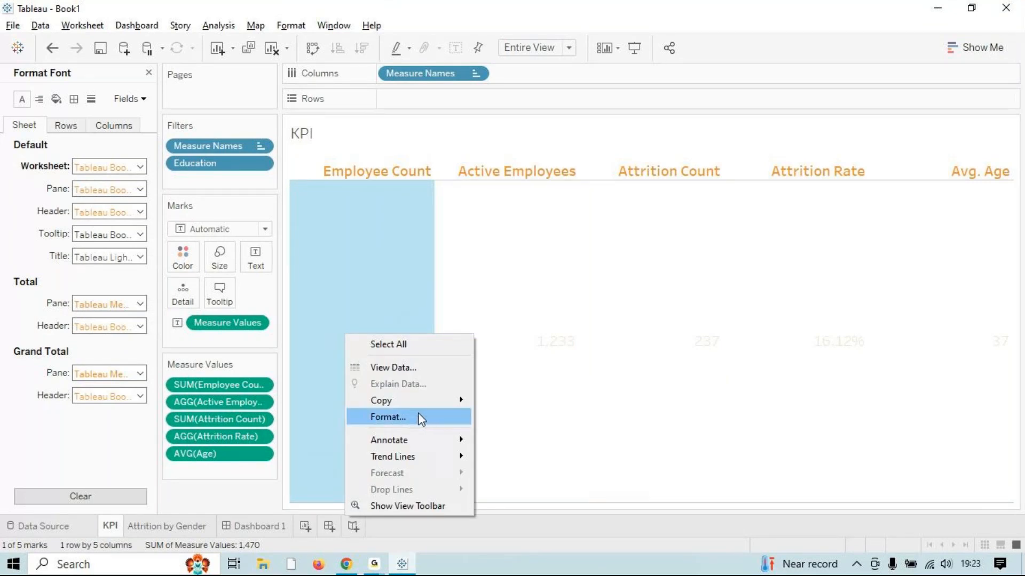
pyautogui.click(418, 412)
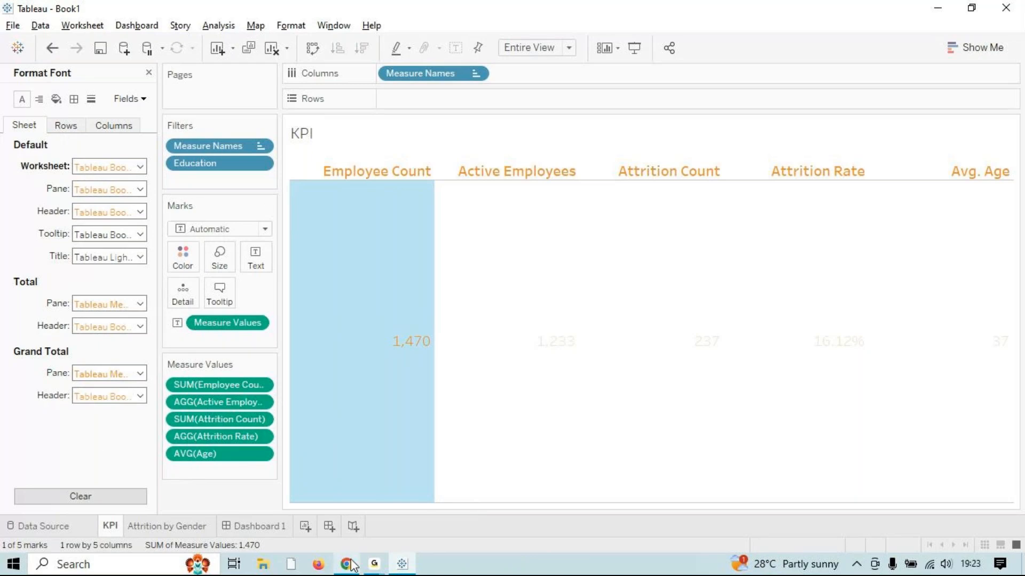
pyautogui.click(254, 526)
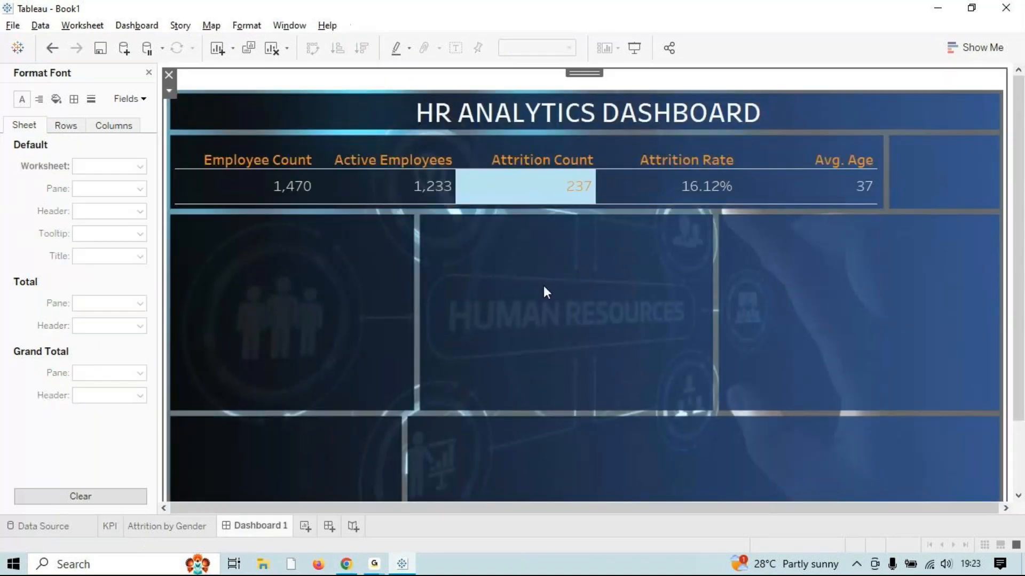
pyautogui.click(556, 210)
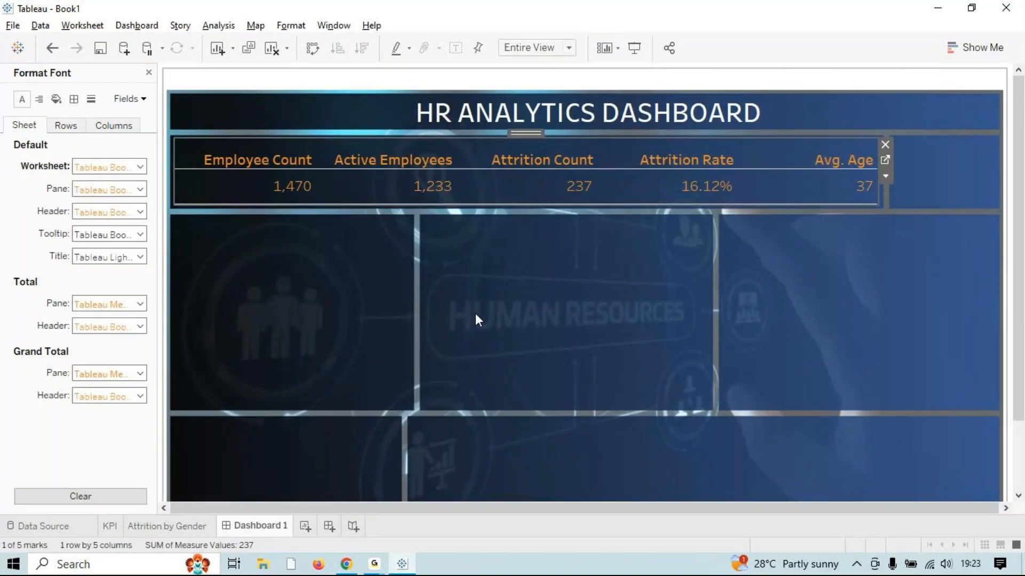
# Open the font formatting for the Employee Count value and set the row totals' pane font to white.
pyautogui.click(270, 190)
pyautogui.rightClick(270, 191)
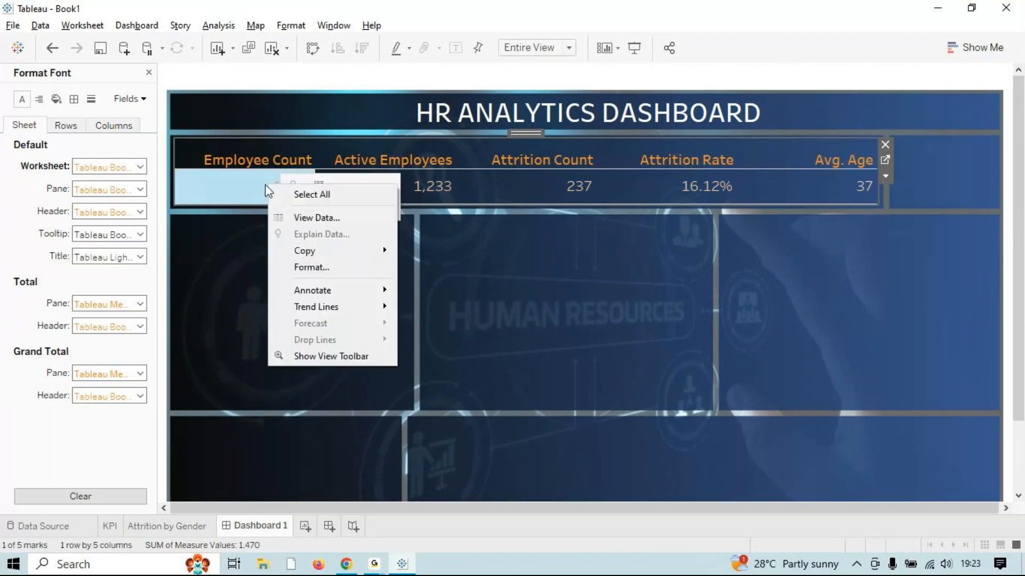
pyautogui.click(350, 267)
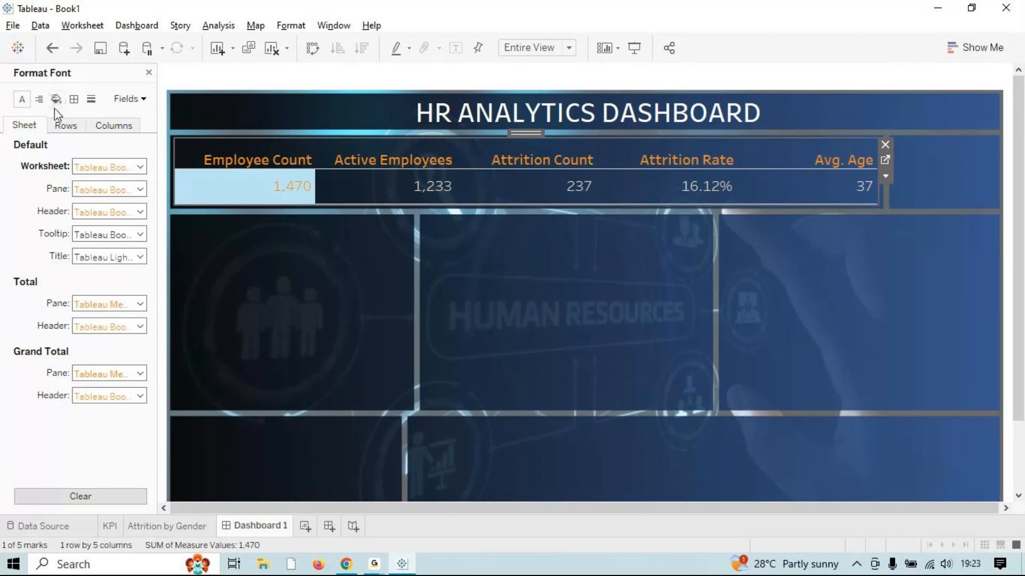
pyautogui.click(79, 128)
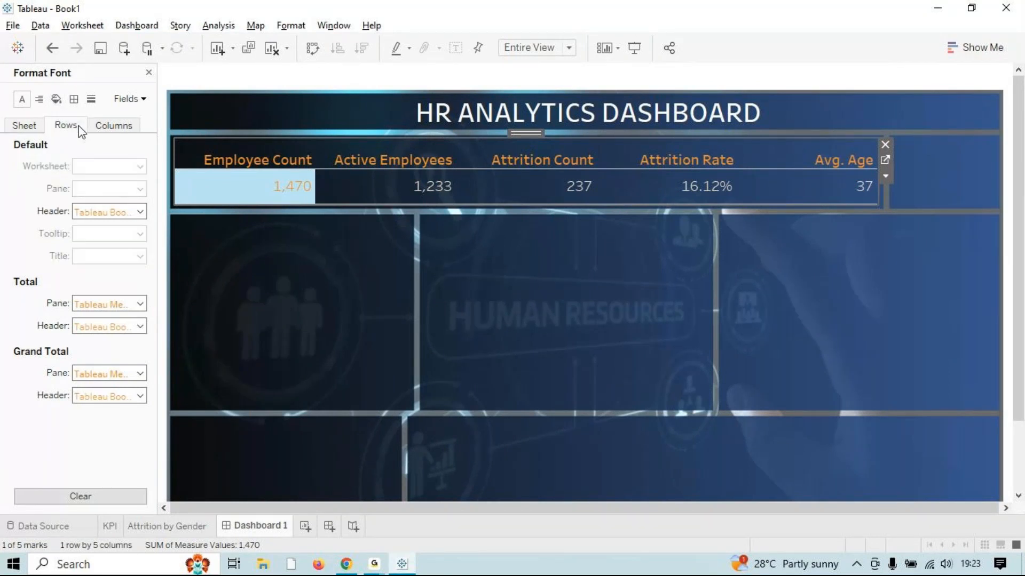
pyautogui.click(140, 213)
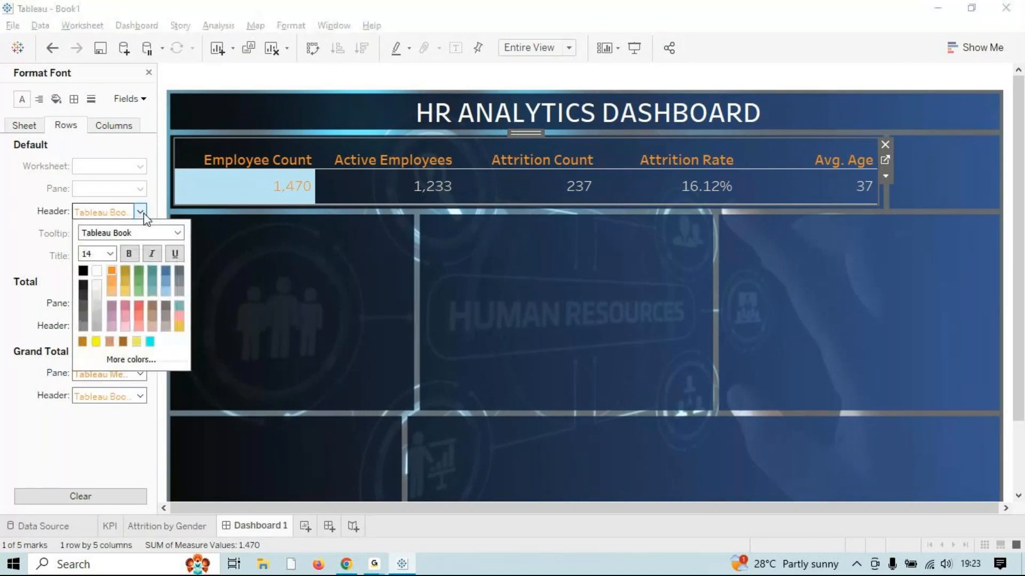
pyautogui.click(142, 214)
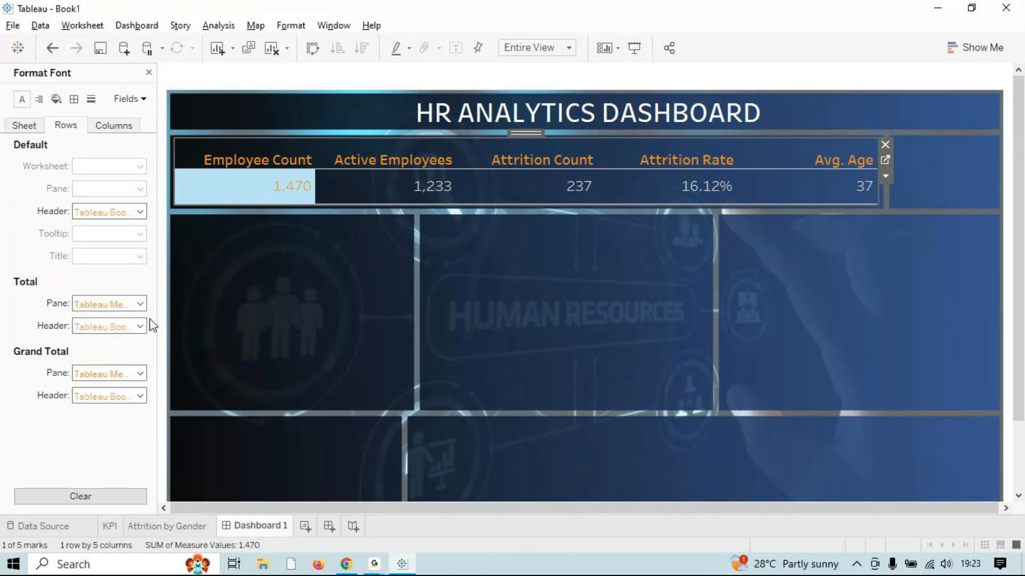
pyautogui.click(141, 303)
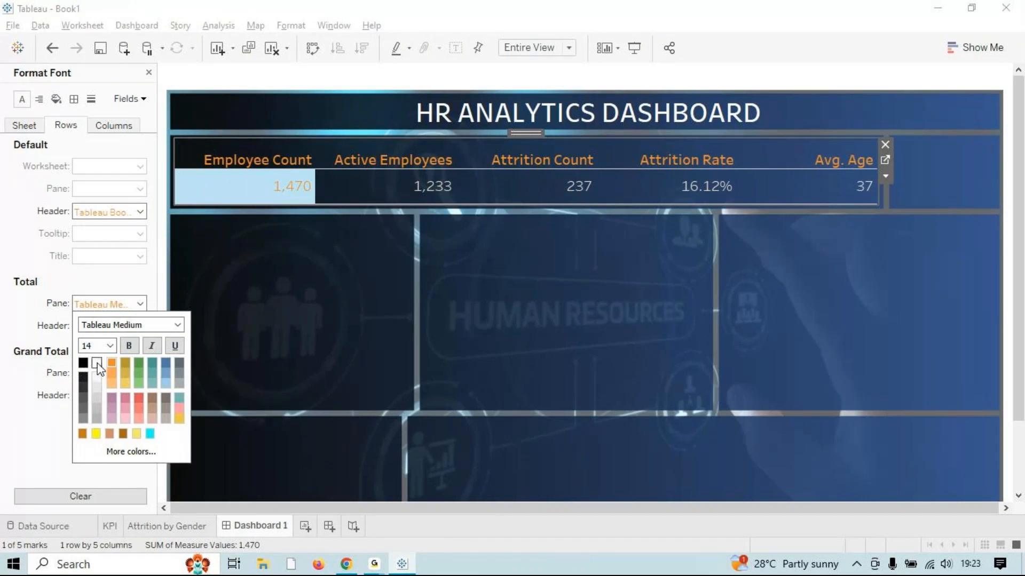
pyautogui.click(295, 345)
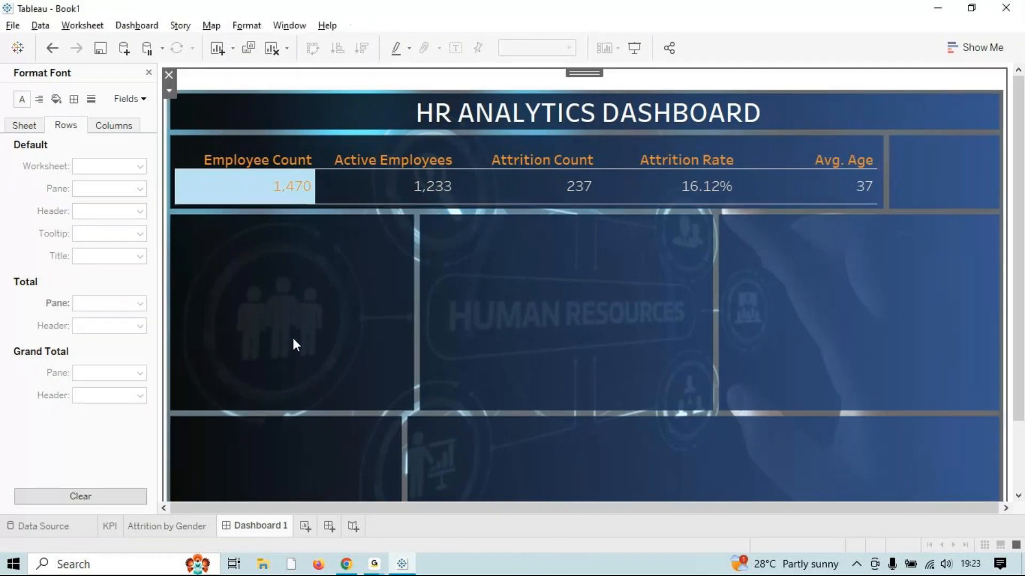
# Reselect the KPI sheet and apply white to the pane fonts of both the row totals and row grand totals.
pyautogui.click(323, 183)
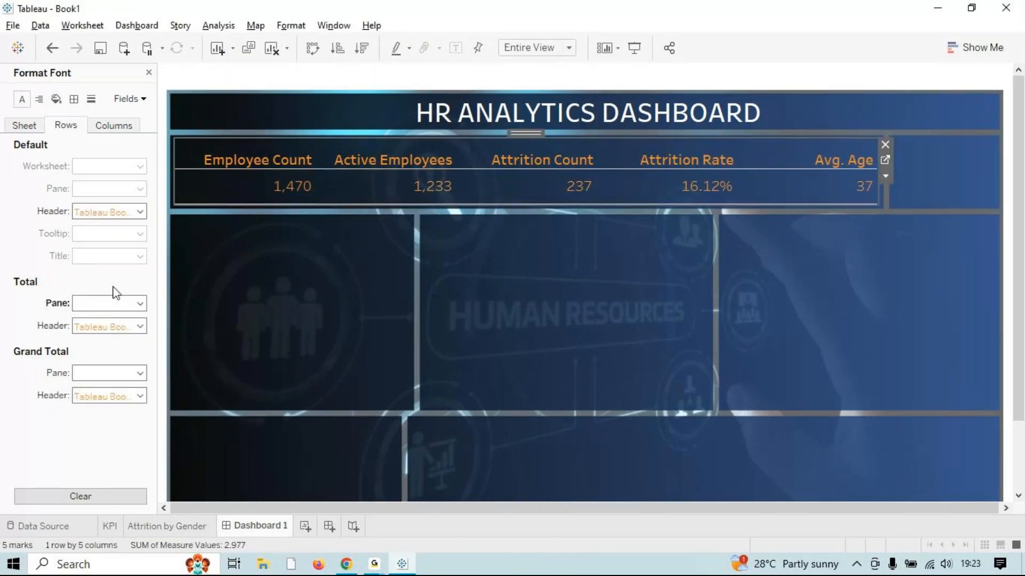
pyautogui.click(140, 327)
pyautogui.click(141, 304)
pyautogui.click(140, 304)
pyautogui.click(140, 304)
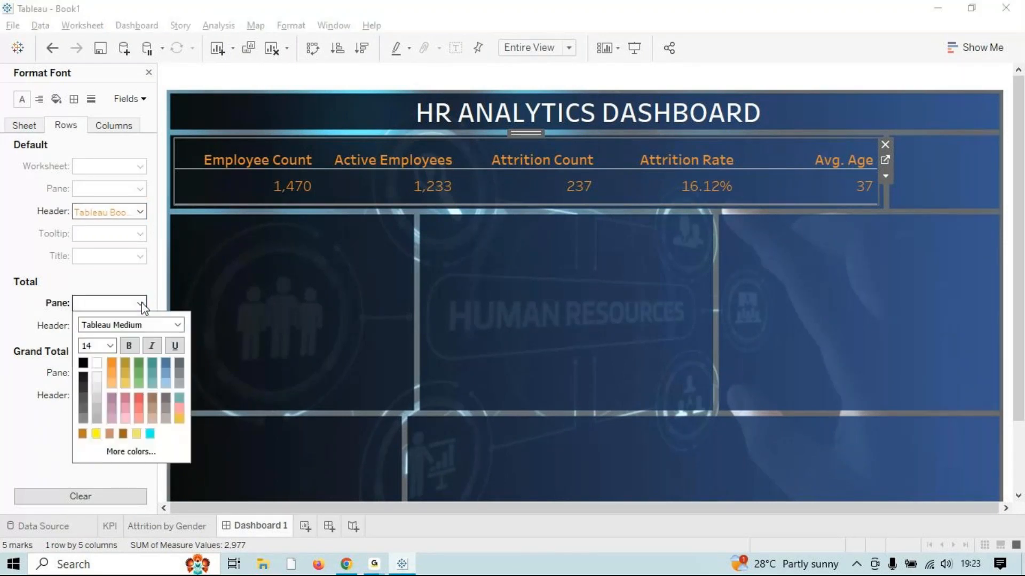
pyautogui.click(98, 364)
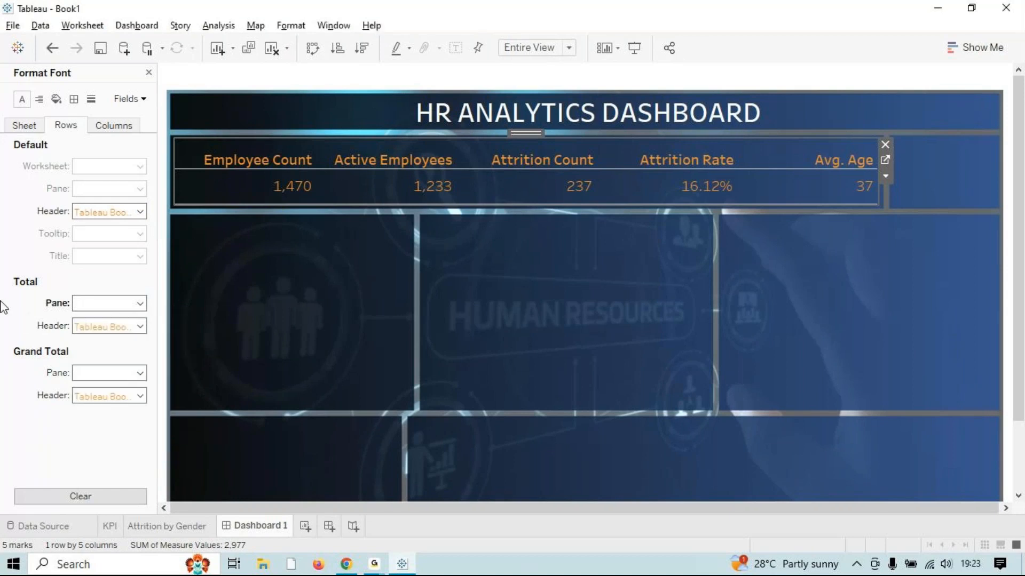
pyautogui.click(140, 373)
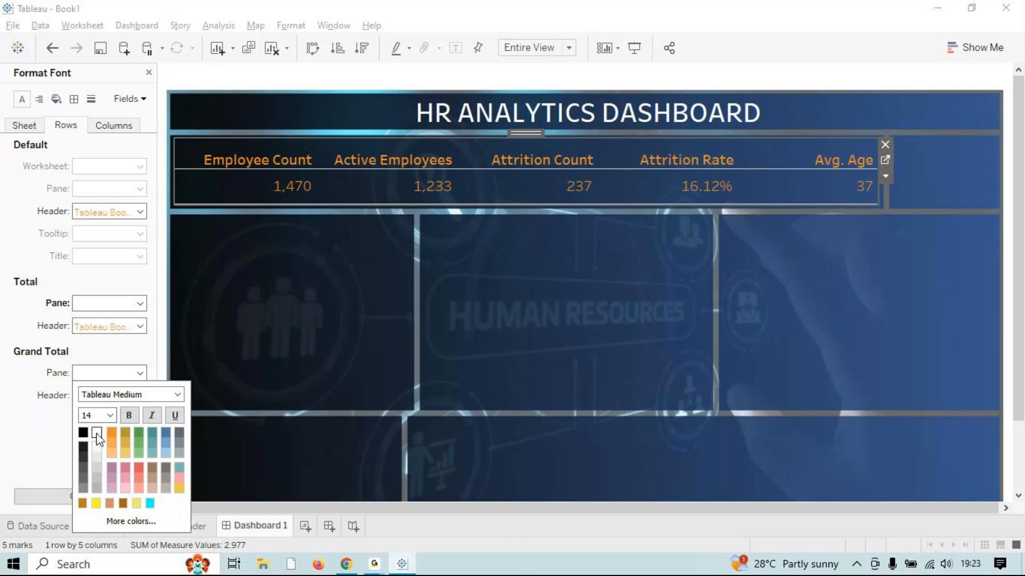
# Review the sheet-level default worksheet font options of the KPI sheet.
pyautogui.click(29, 121)
pyautogui.click(140, 167)
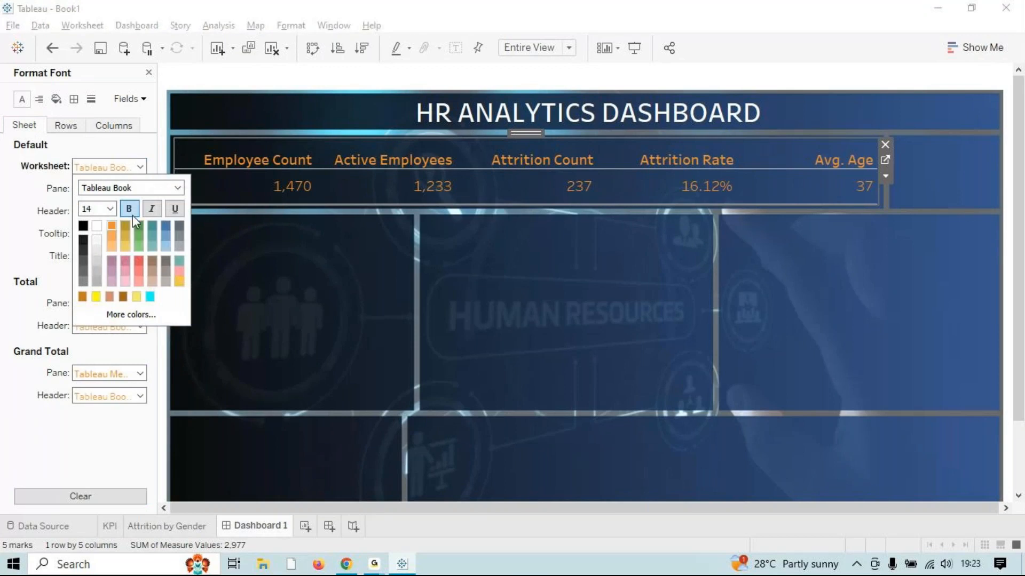
pyautogui.click(33, 233)
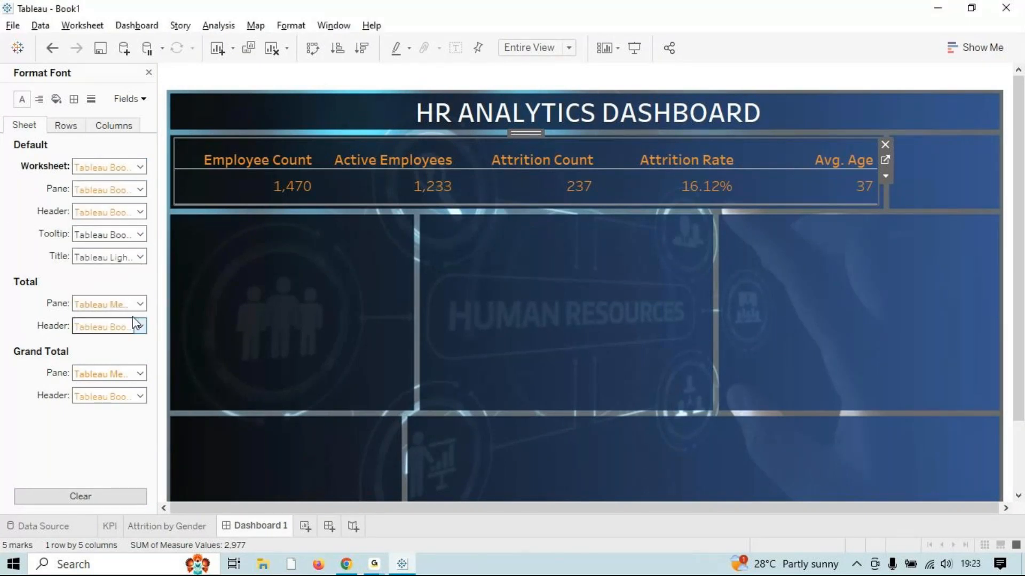
# Open the default header alignment options for the KPI sheet's columns.
pyautogui.click(38, 102)
pyautogui.click(68, 128)
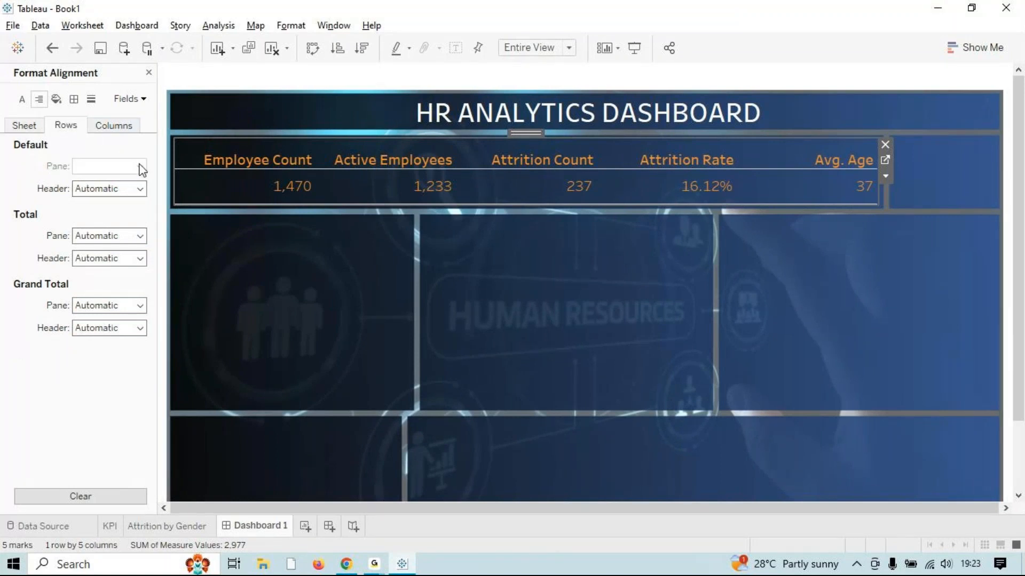
pyautogui.click(123, 131)
pyautogui.click(140, 190)
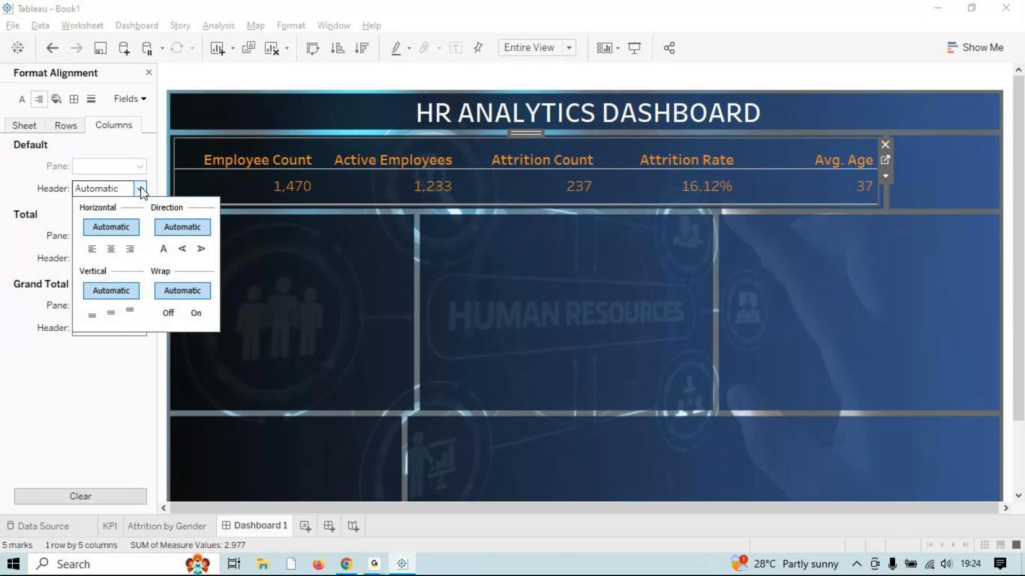
pyautogui.click(140, 307)
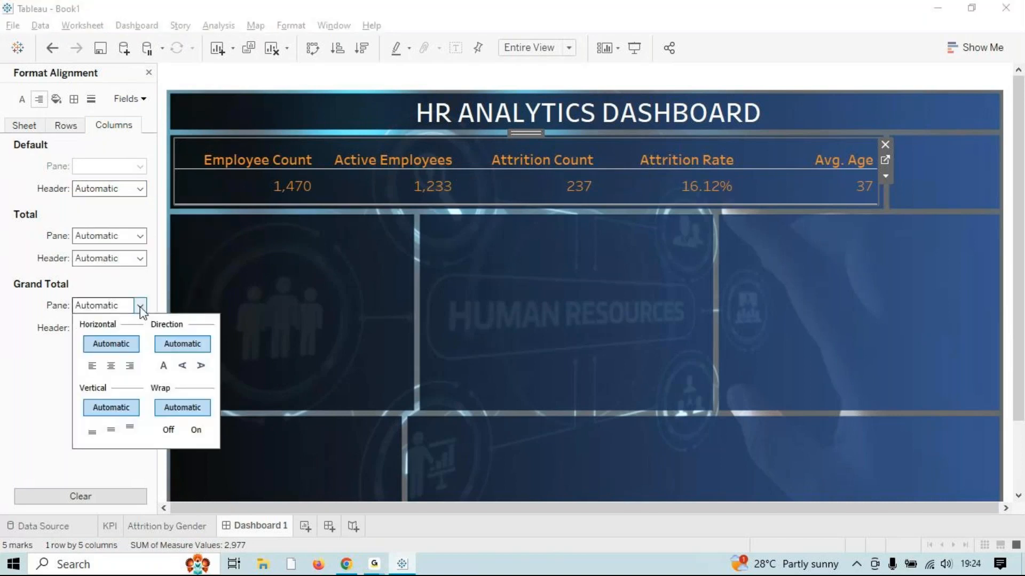
pyautogui.click(273, 227)
pyautogui.click(289, 193)
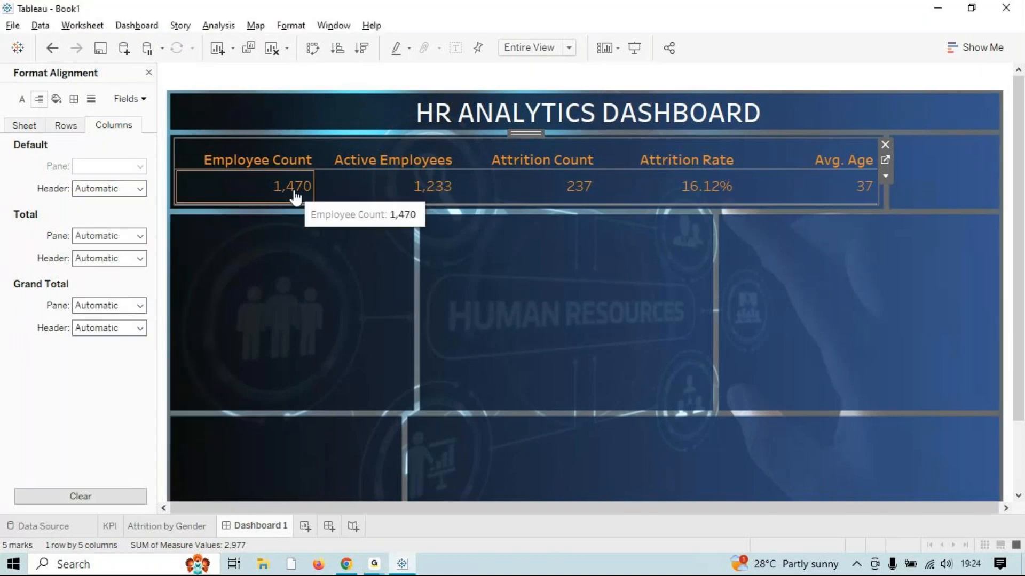
# Set the default font color of the KPI table's column headers to white.
pyautogui.rightClick(289, 190)
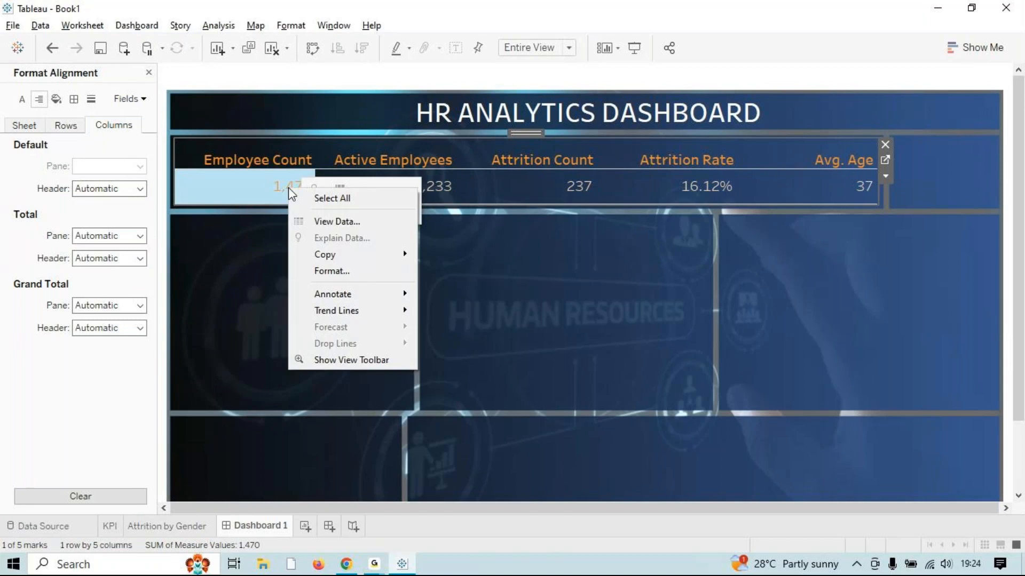
pyautogui.click(335, 274)
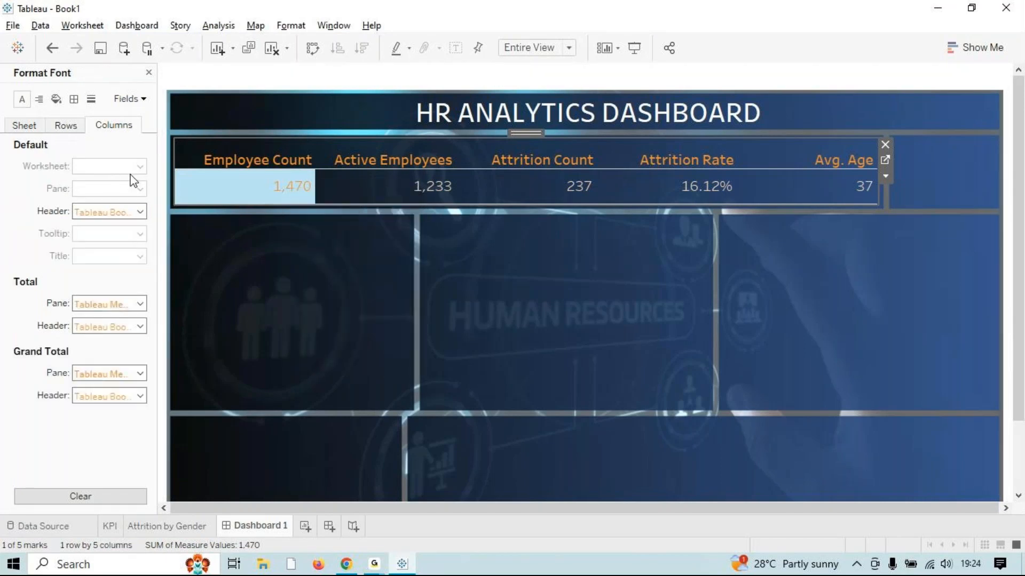
pyautogui.click(140, 214)
pyautogui.click(97, 273)
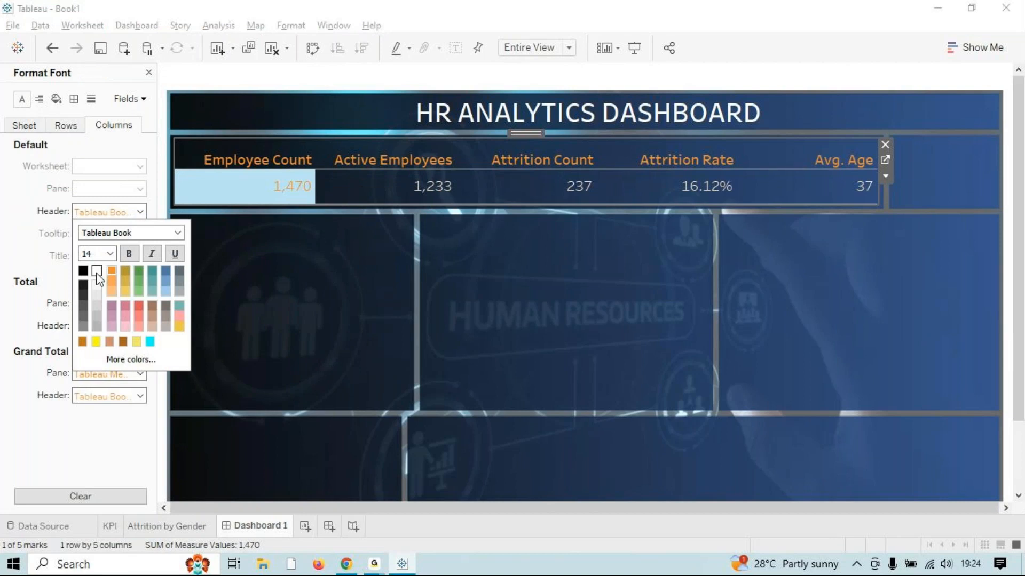
pyautogui.click(235, 233)
pyautogui.click(265, 179)
pyautogui.click(267, 226)
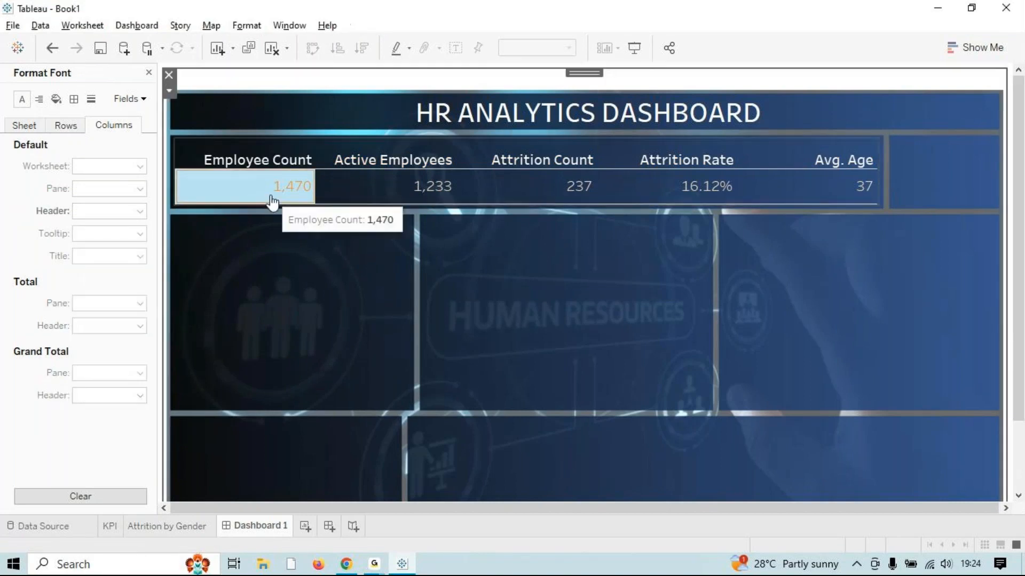
# Set the KPI table's default column header font color to orange.
pyautogui.click(289, 202)
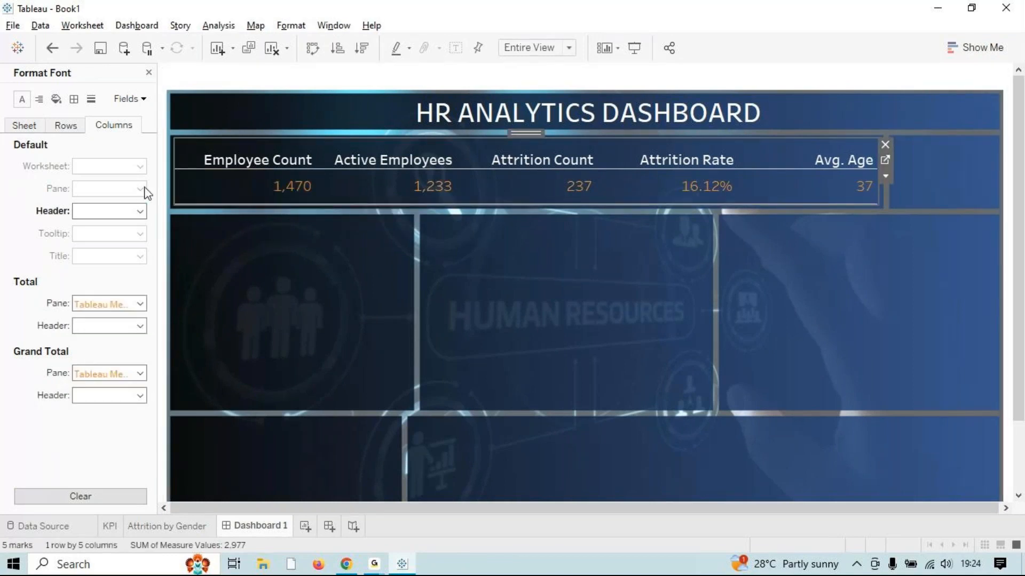
pyautogui.click(141, 213)
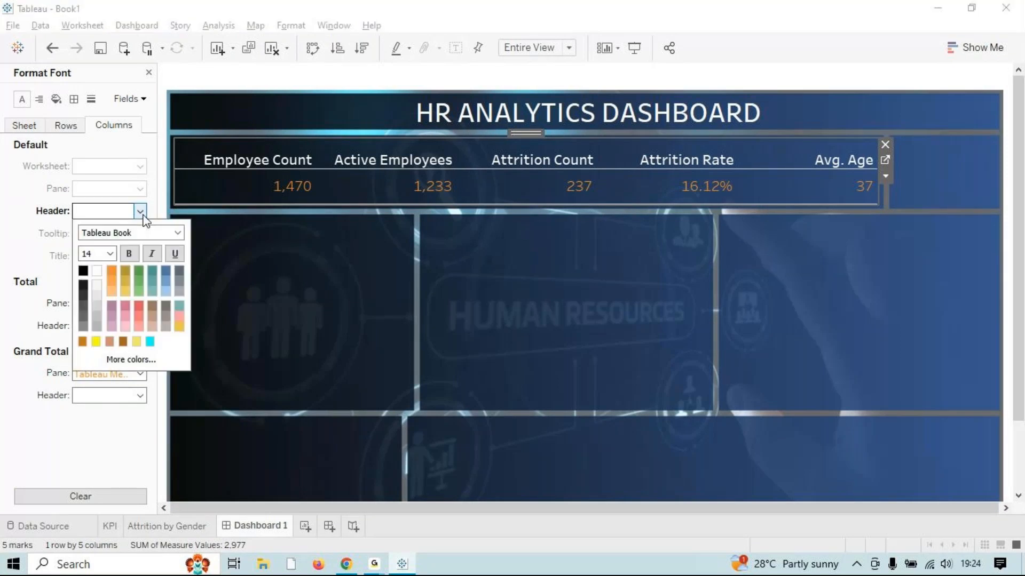
pyautogui.click(115, 268)
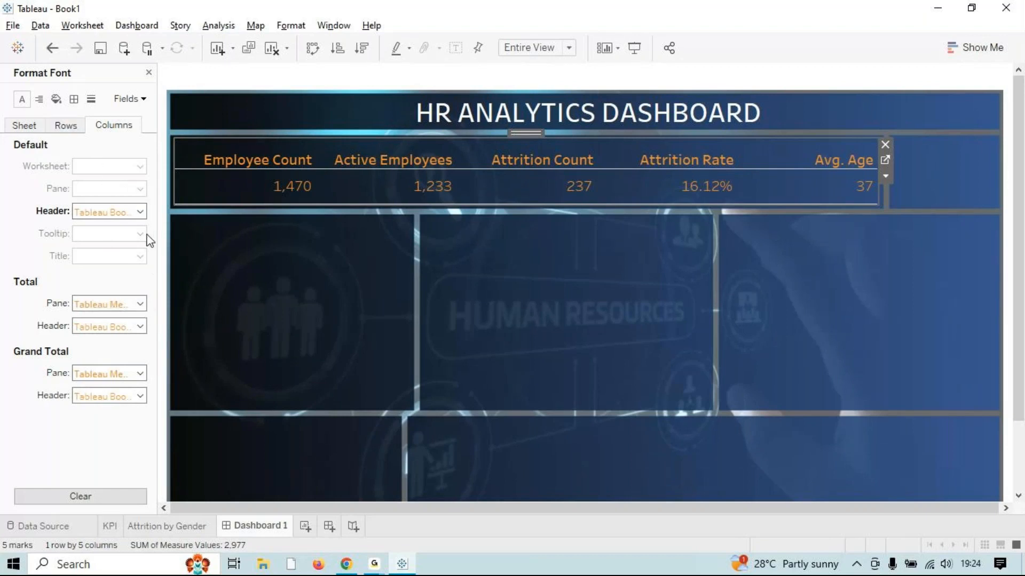
pyautogui.click(242, 197)
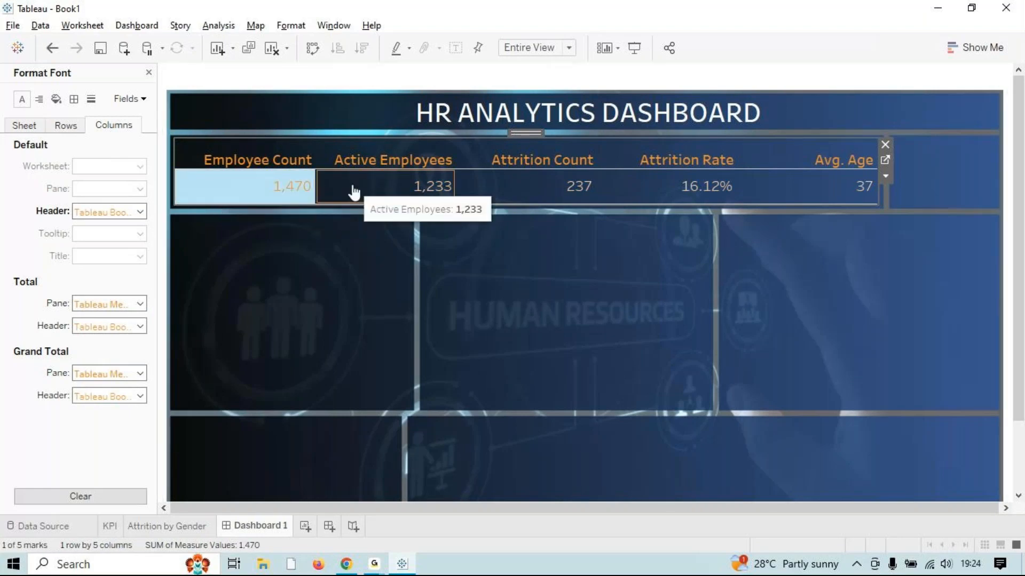
pyautogui.moveTo(270, 194); pyautogui.dragTo(844, 201)
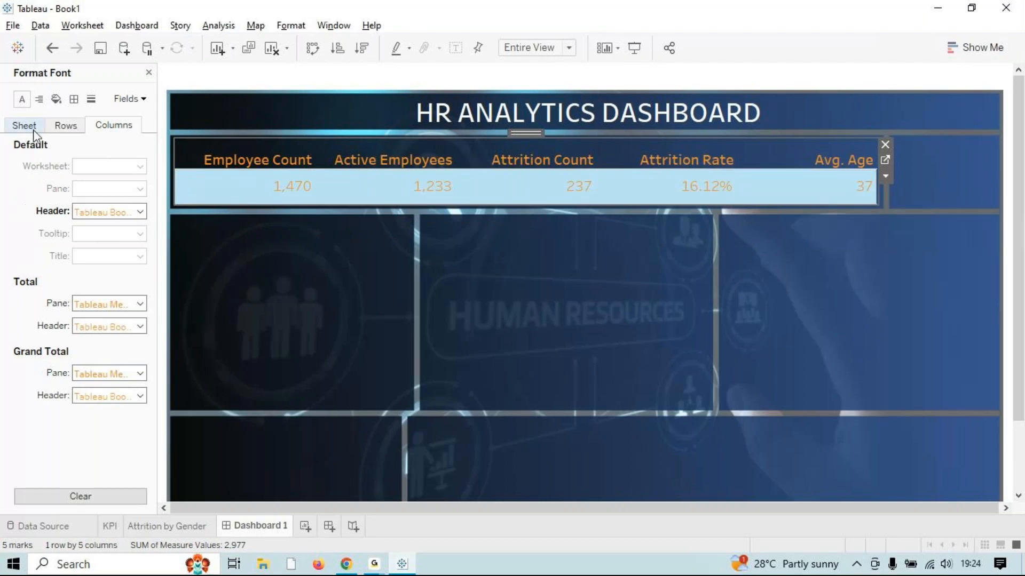
pyautogui.click(56, 102)
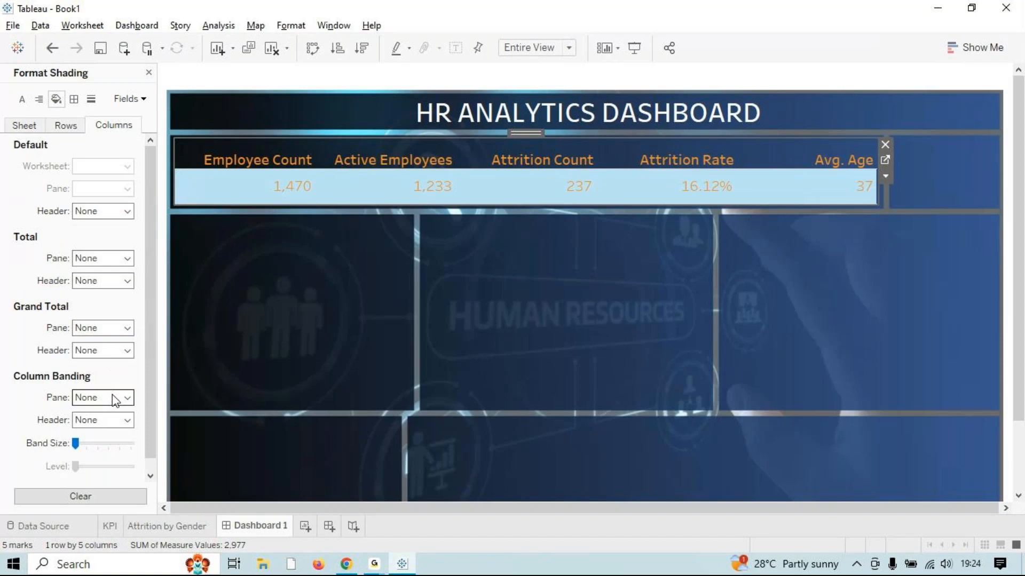
pyautogui.scroll(-1, 110, 412)
pyautogui.scroll(1, 111, 412)
# Set the KPI table's default row header font to white and bold.
pyautogui.click(67, 130)
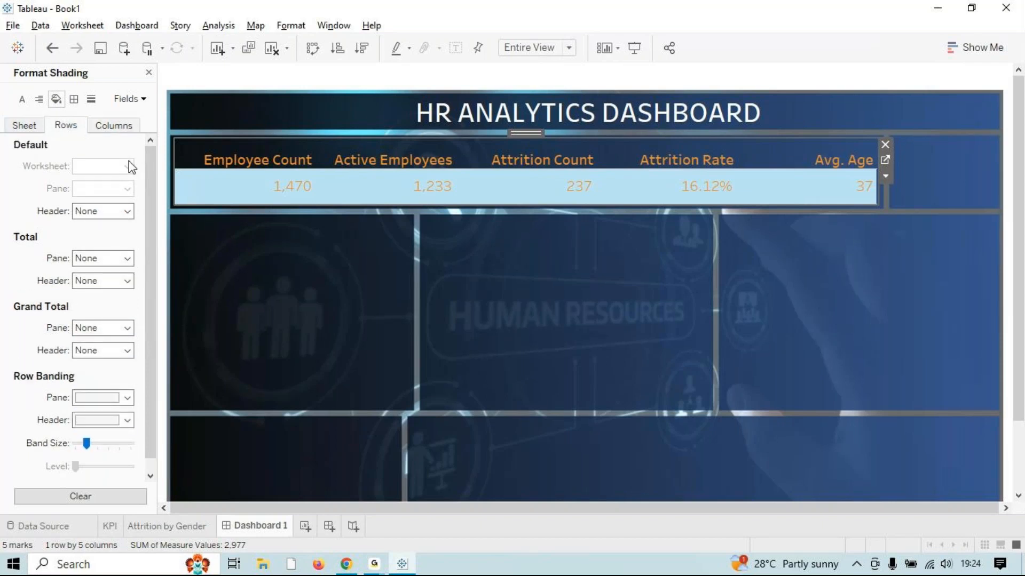
pyautogui.click(39, 100)
pyautogui.click(23, 103)
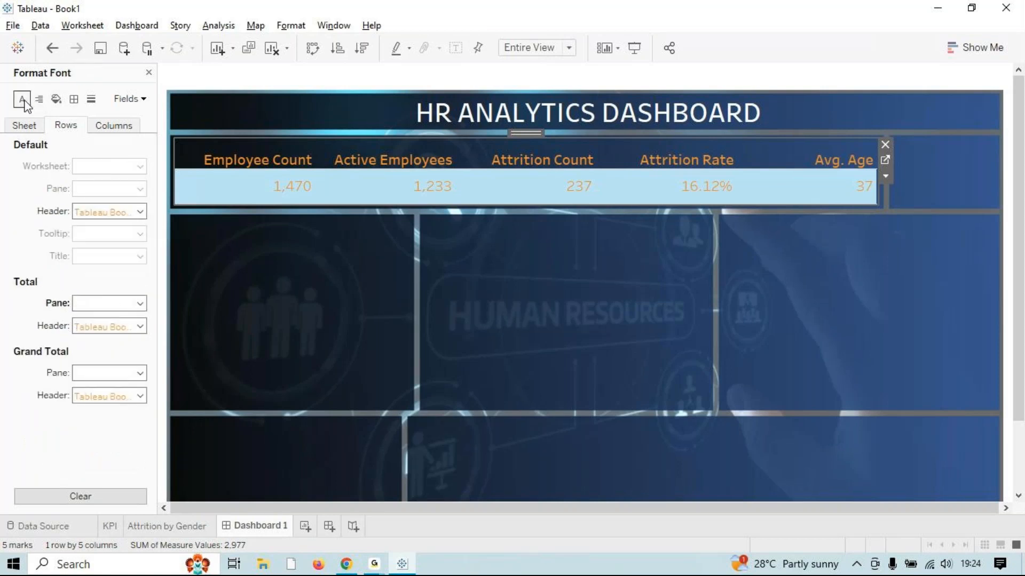
pyautogui.click(140, 212)
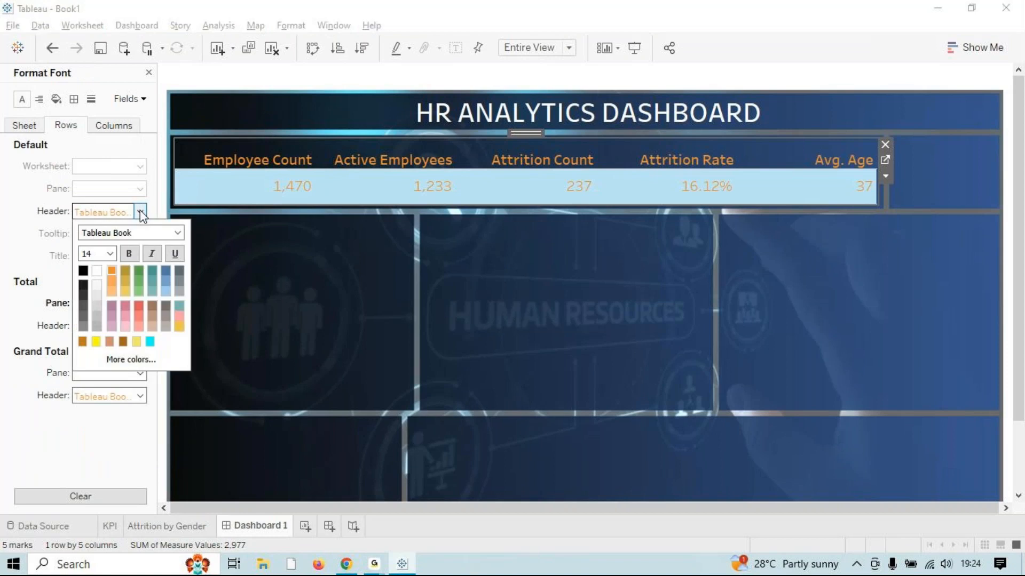
pyautogui.click(97, 272)
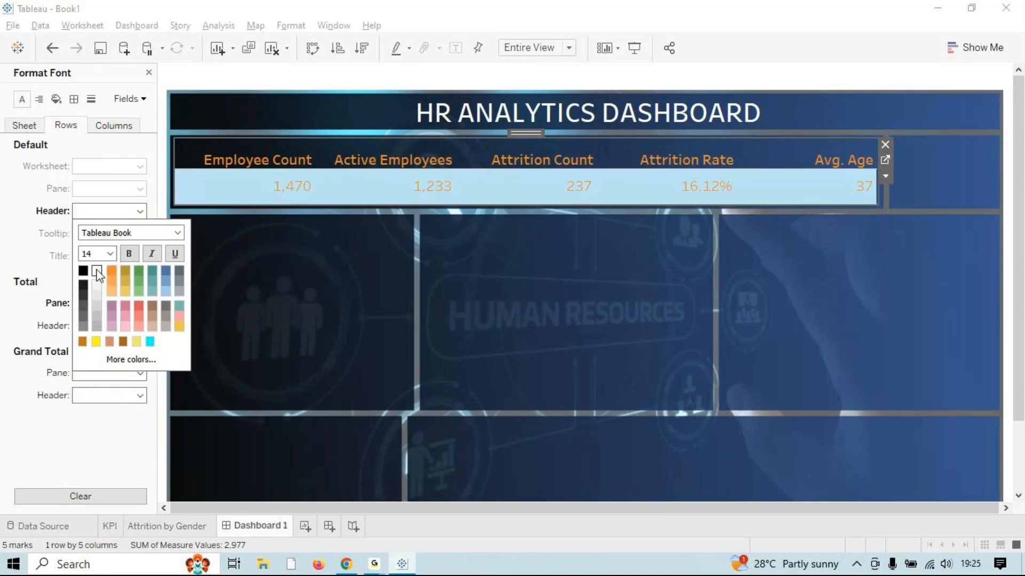
pyautogui.click(60, 129)
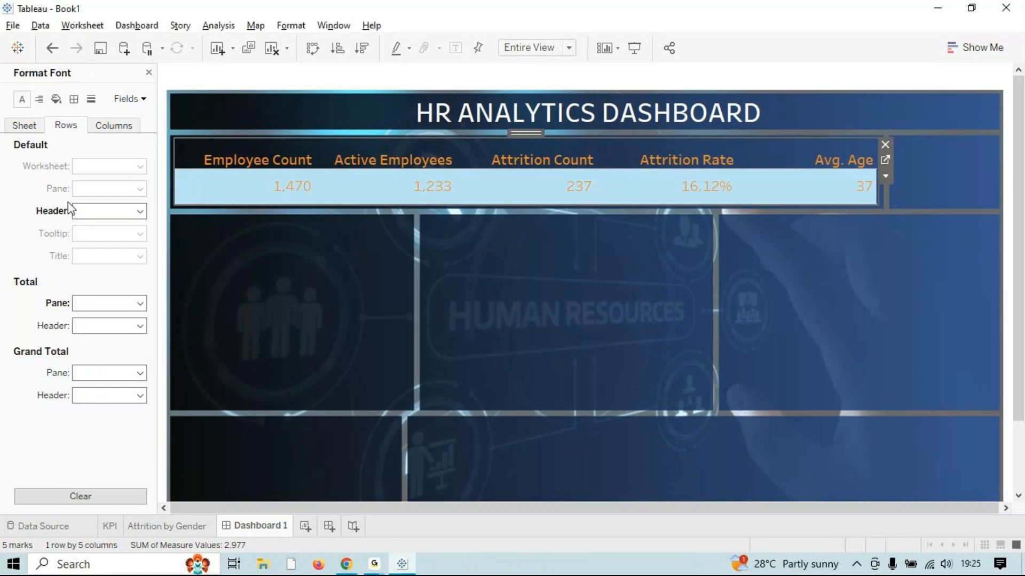
pyautogui.click(105, 210)
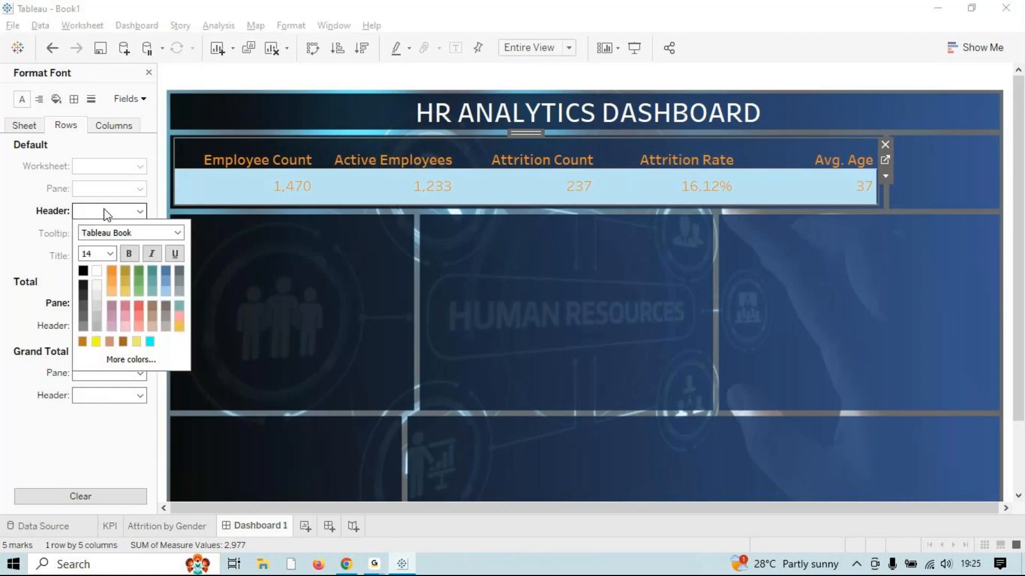
pyautogui.click(129, 254)
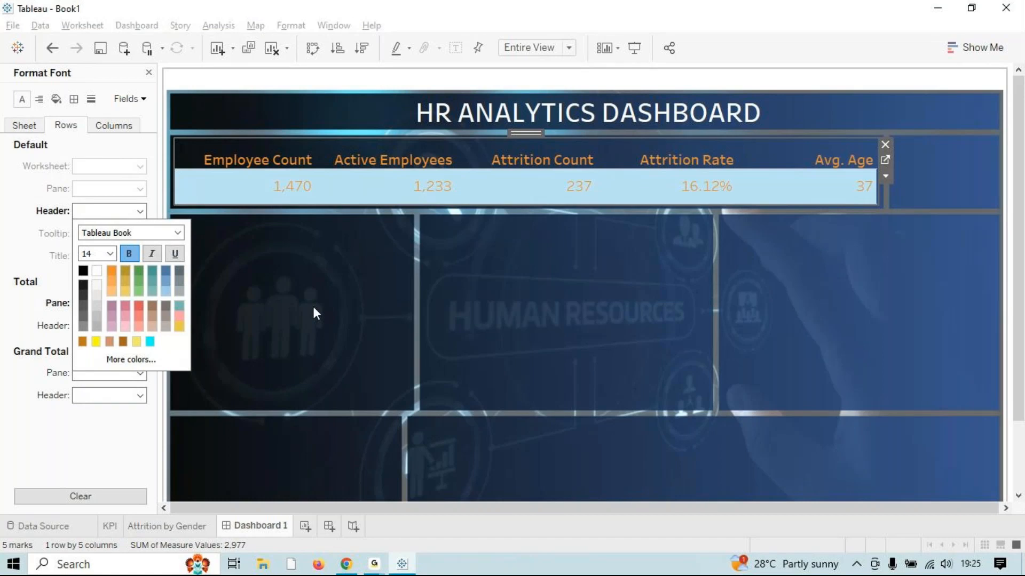
pyautogui.click(313, 306)
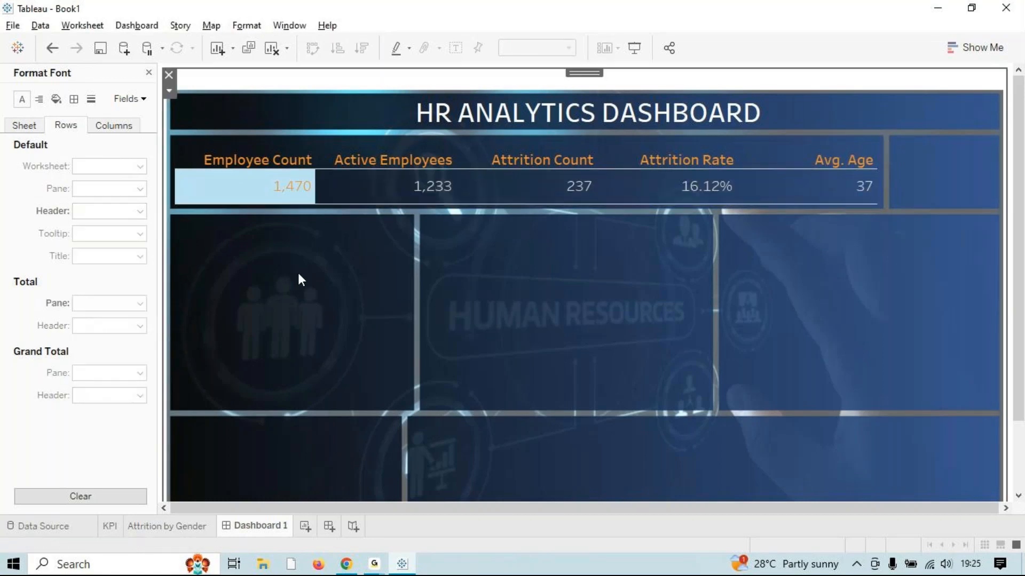
pyautogui.click(258, 199)
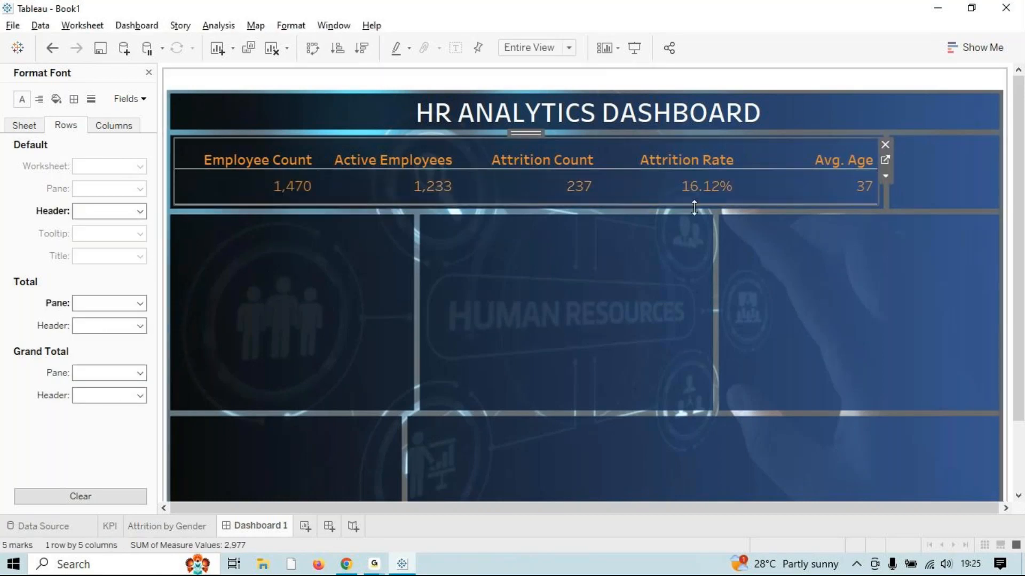
# Set the KPI sheet's default worksheet font color to white.
pyautogui.click(21, 132)
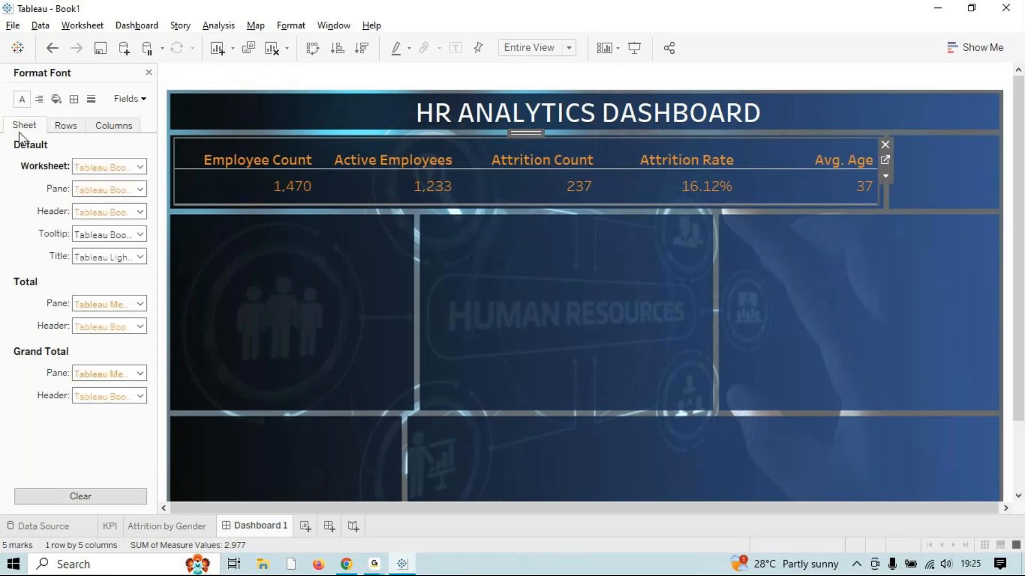
pyautogui.click(251, 189)
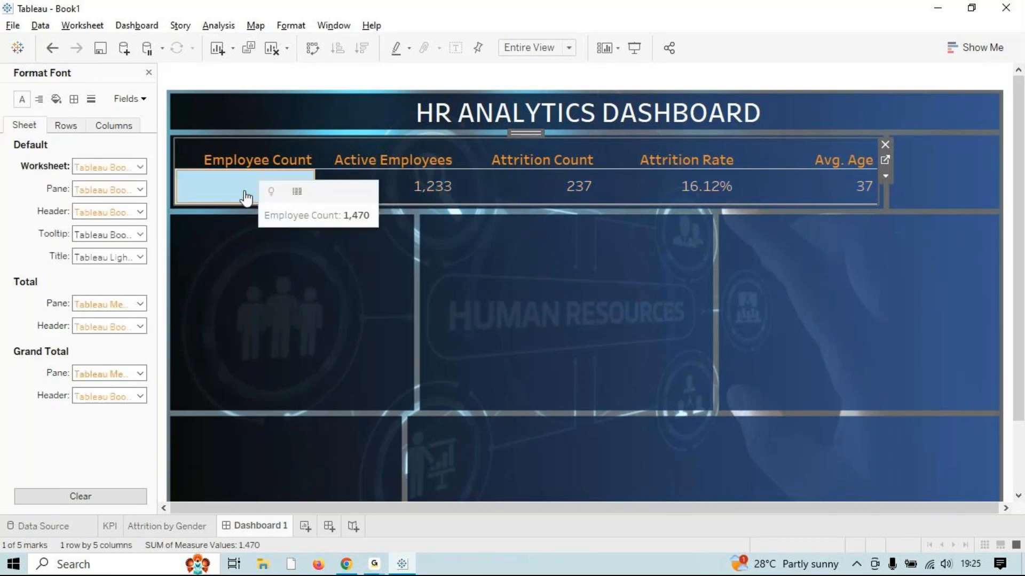
pyautogui.rightClick(247, 193)
pyautogui.click(292, 275)
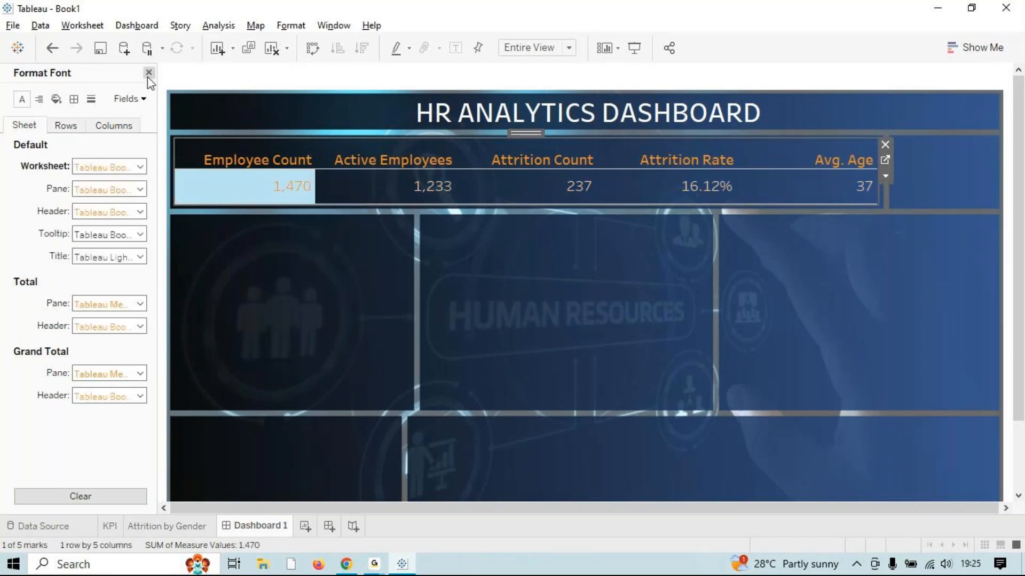
pyautogui.click(147, 75)
pyautogui.rightClick(229, 188)
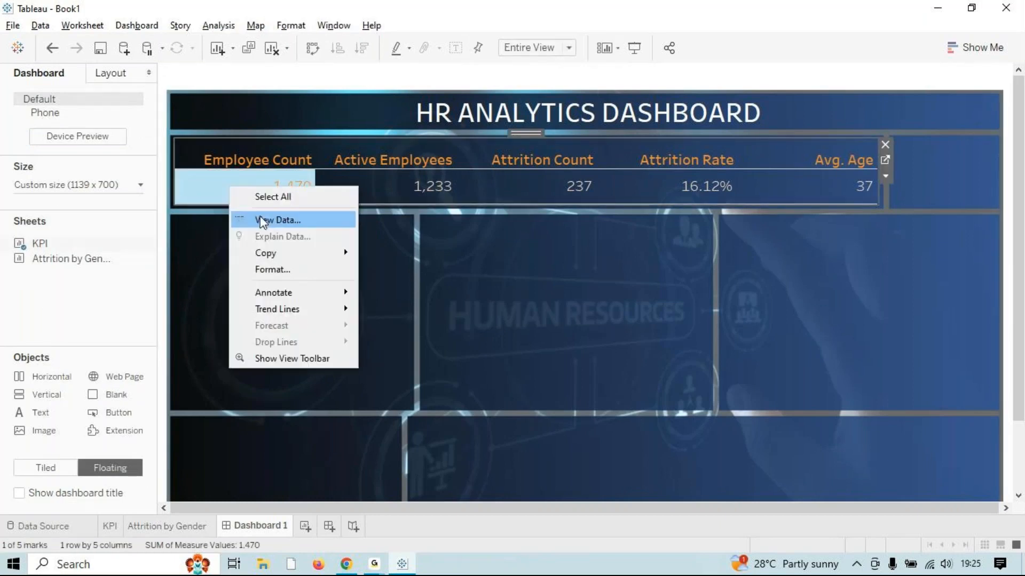
pyautogui.click(268, 270)
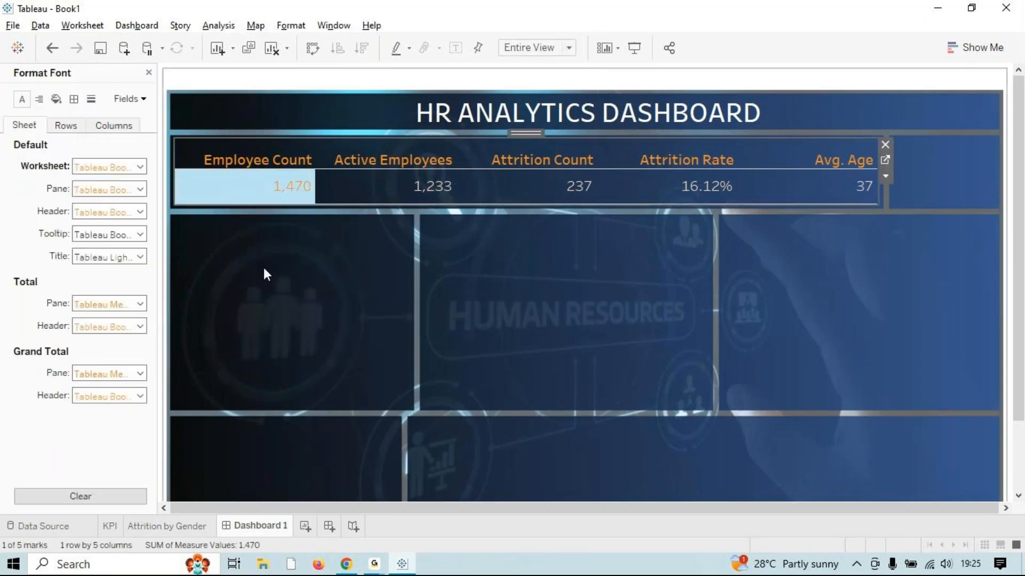
pyautogui.click(140, 167)
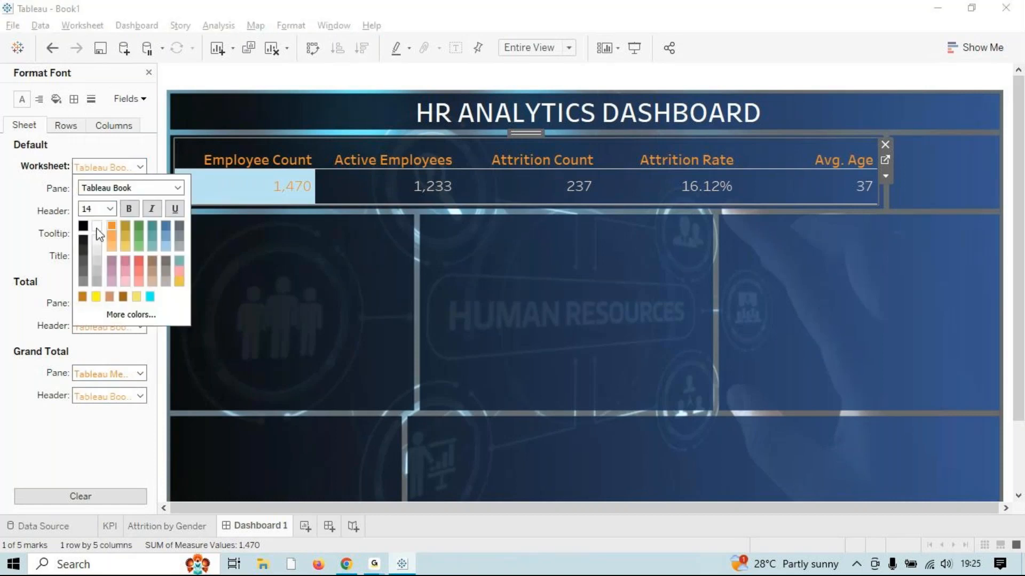
pyautogui.click(97, 226)
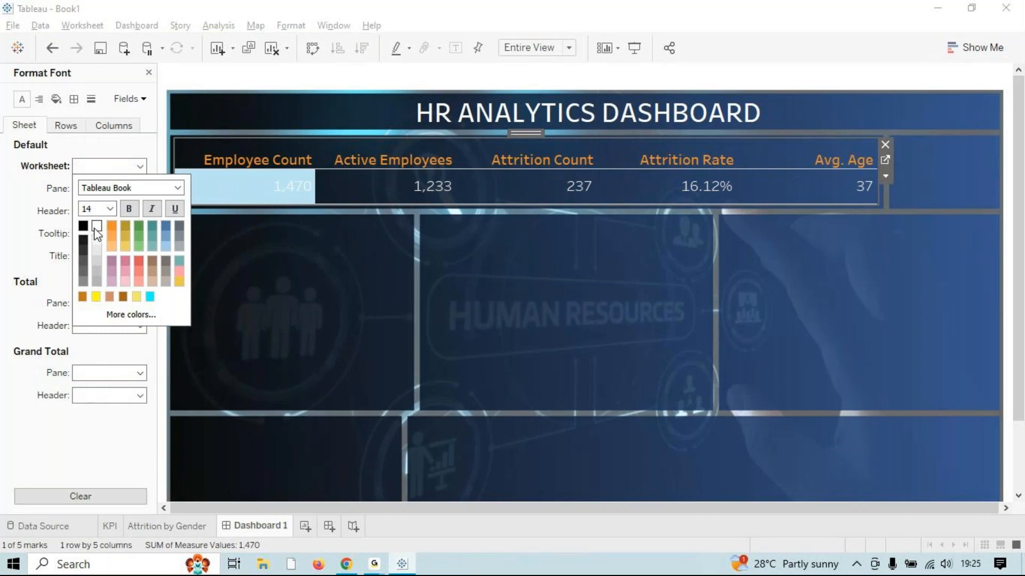
pyautogui.click(254, 318)
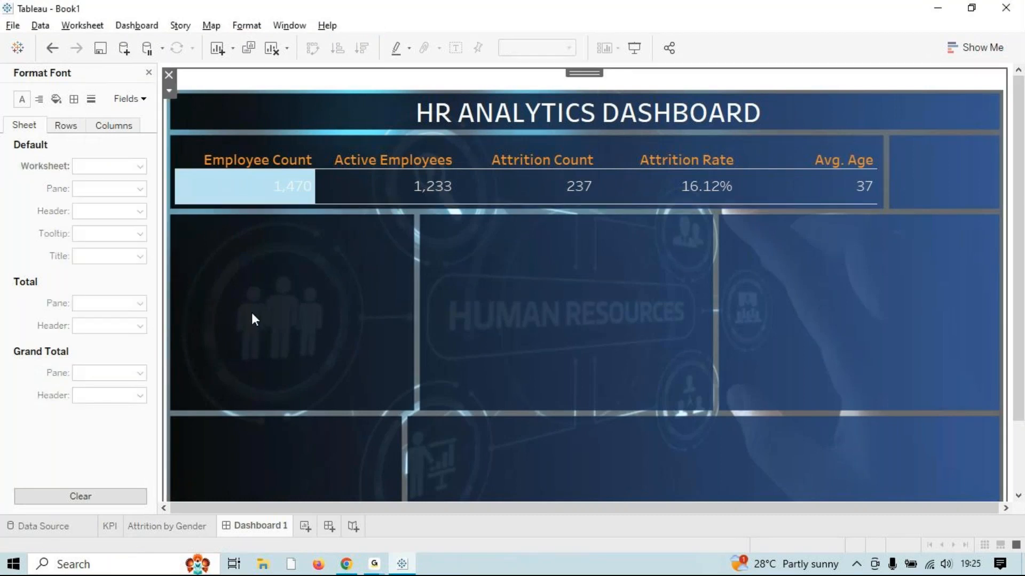
pyautogui.click(377, 198)
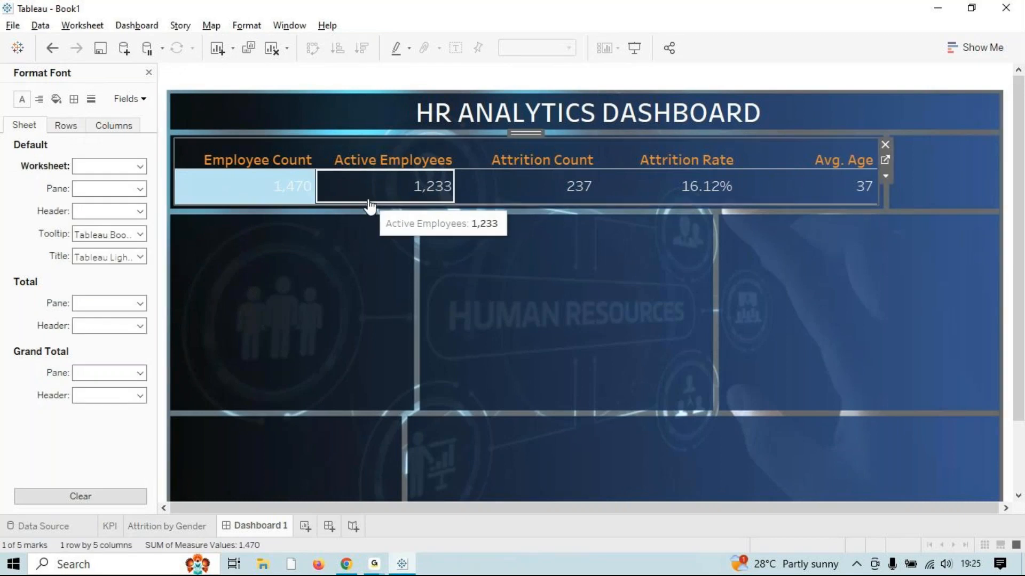
pyautogui.click(308, 324)
pyautogui.click(373, 189)
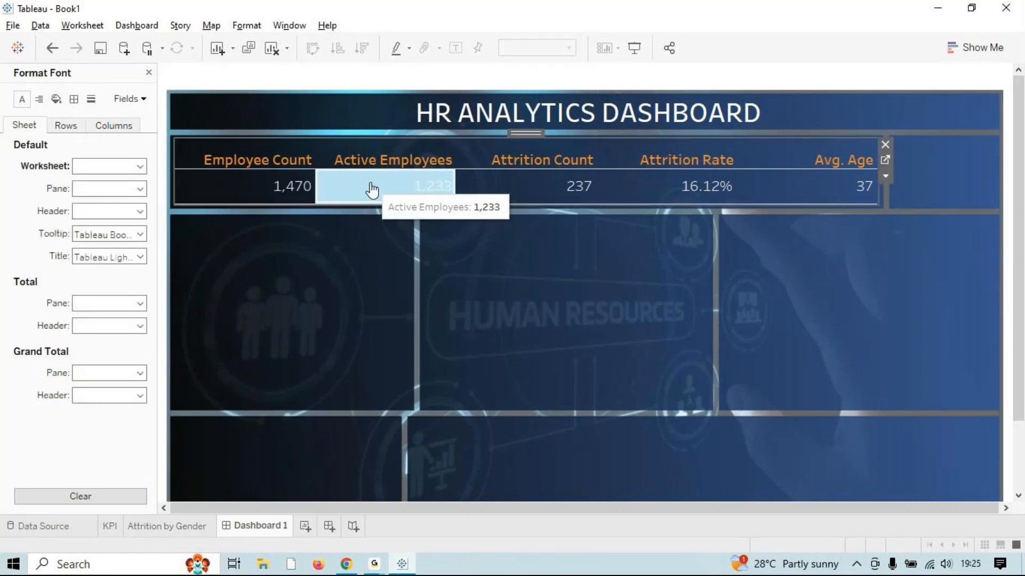
pyautogui.click(299, 311)
# Make the KPI sheet's default worksheet font bold and clear the Employee Count value selection.
pyautogui.click(244, 183)
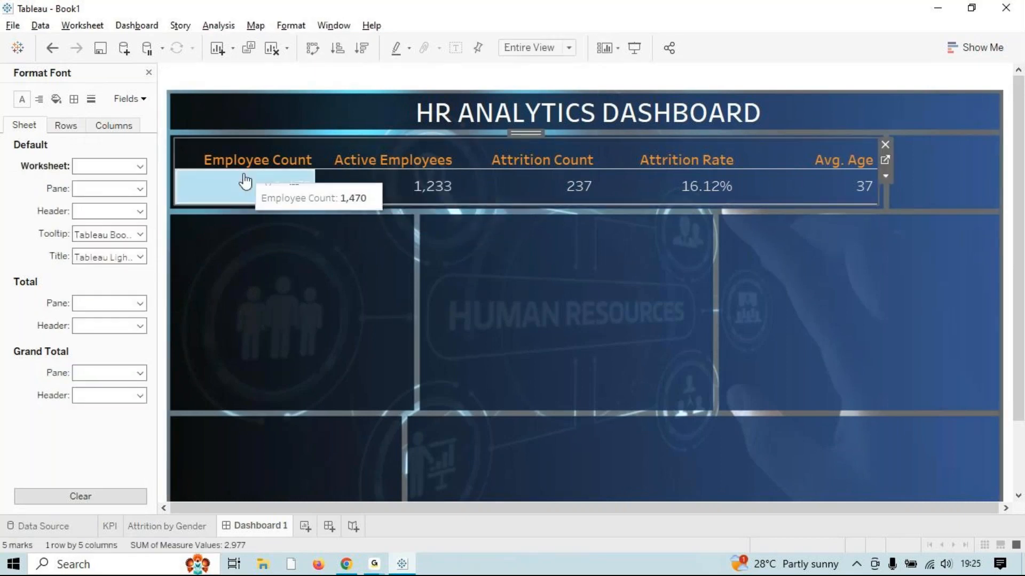
pyautogui.click(140, 168)
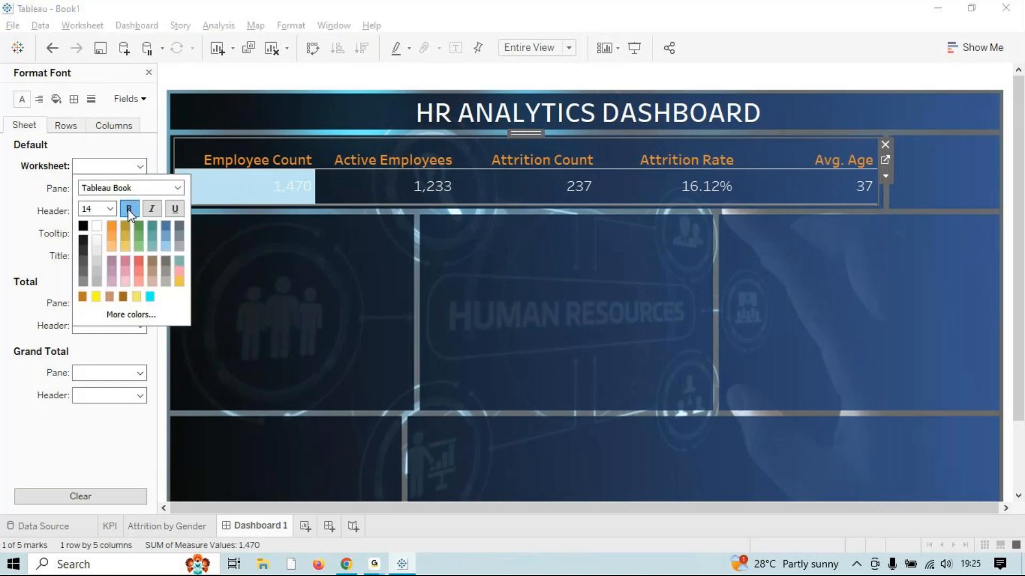
pyautogui.click(256, 257)
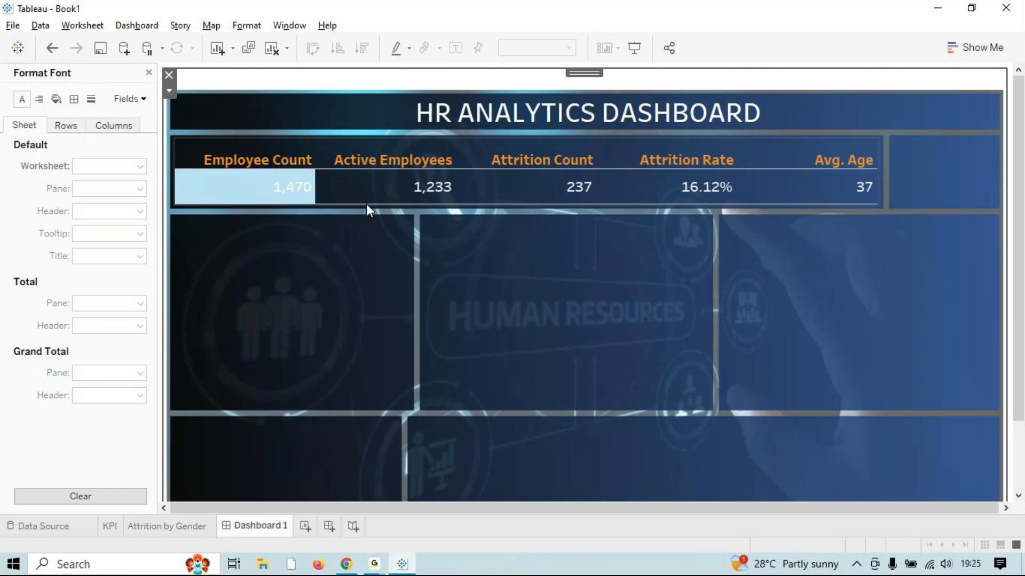
pyautogui.click(269, 199)
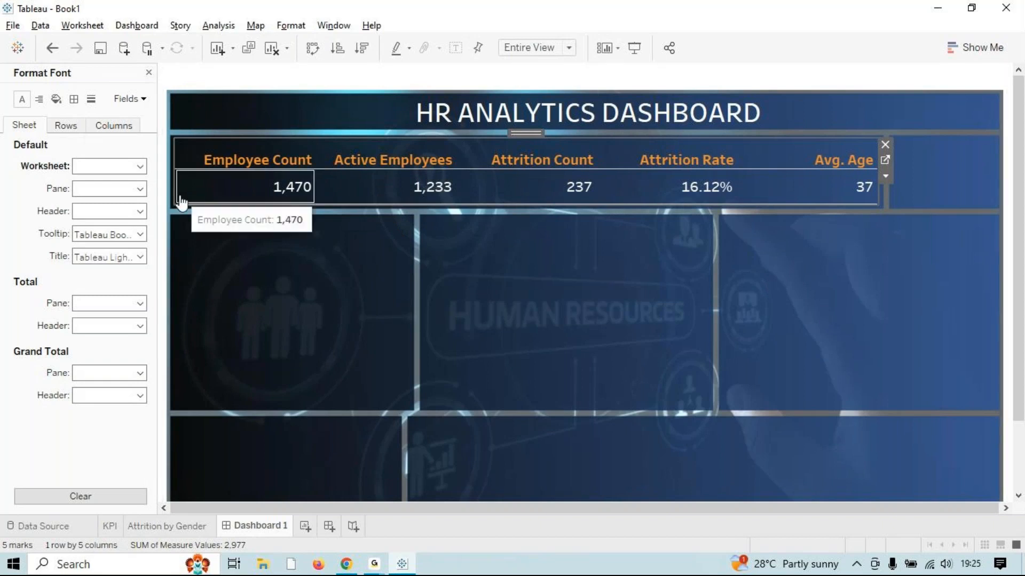
# Set the KPI sheet's zero lines, axis rulers and axis ticks to None.
pyautogui.click(92, 99)
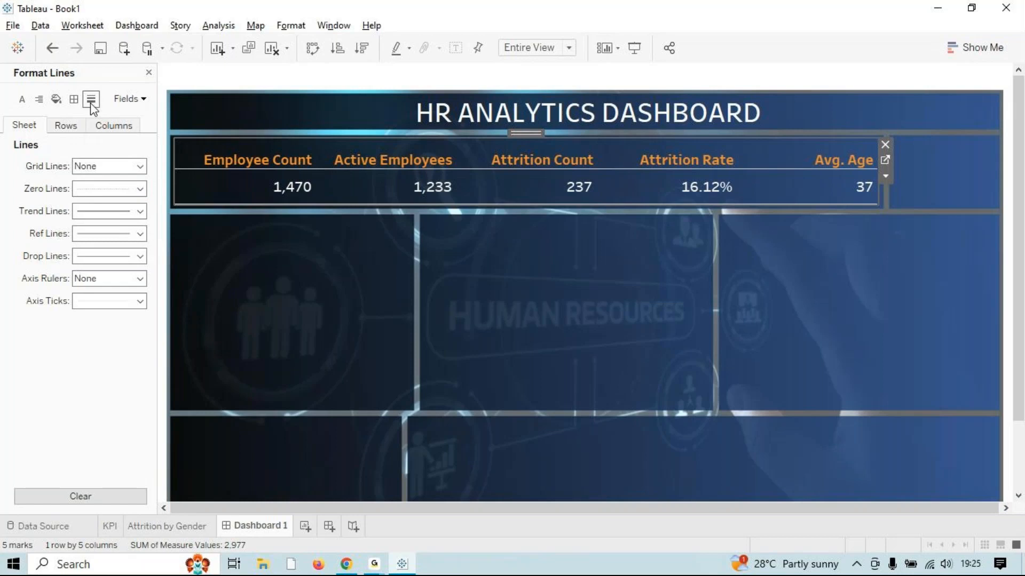
pyautogui.click(131, 190)
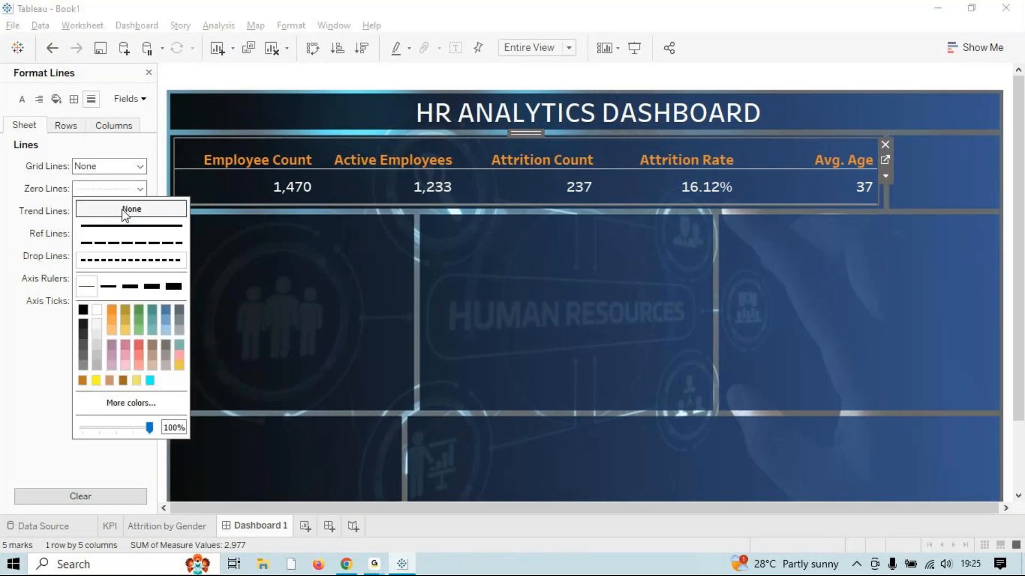
pyautogui.click(131, 209)
pyautogui.click(138, 279)
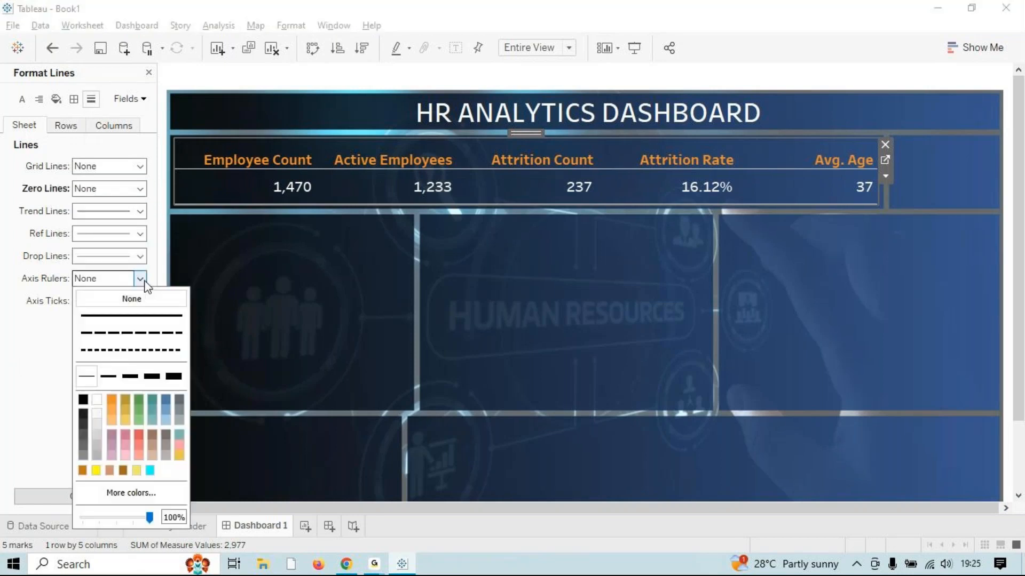
pyautogui.click(134, 297)
pyautogui.click(138, 301)
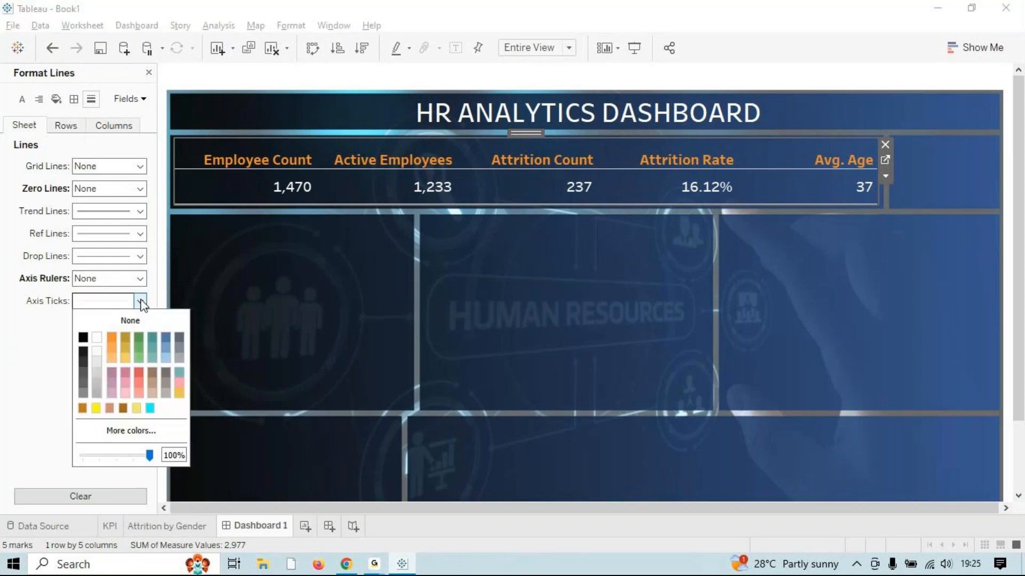
pyautogui.click(126, 319)
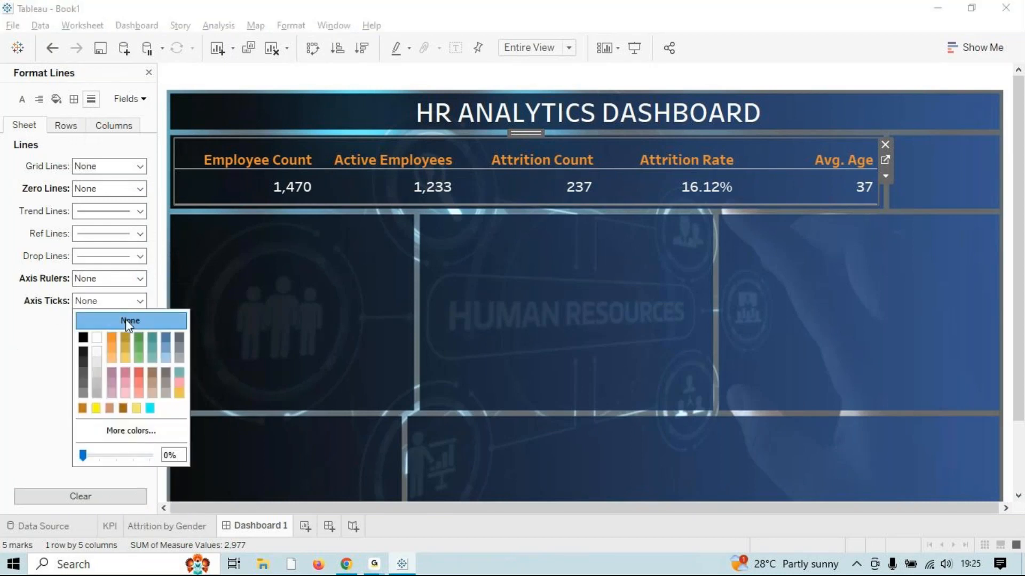
# Set the KPI sheet's drop lines, trend lines and reference lines to None.
pyautogui.click(140, 256)
pyautogui.click(131, 276)
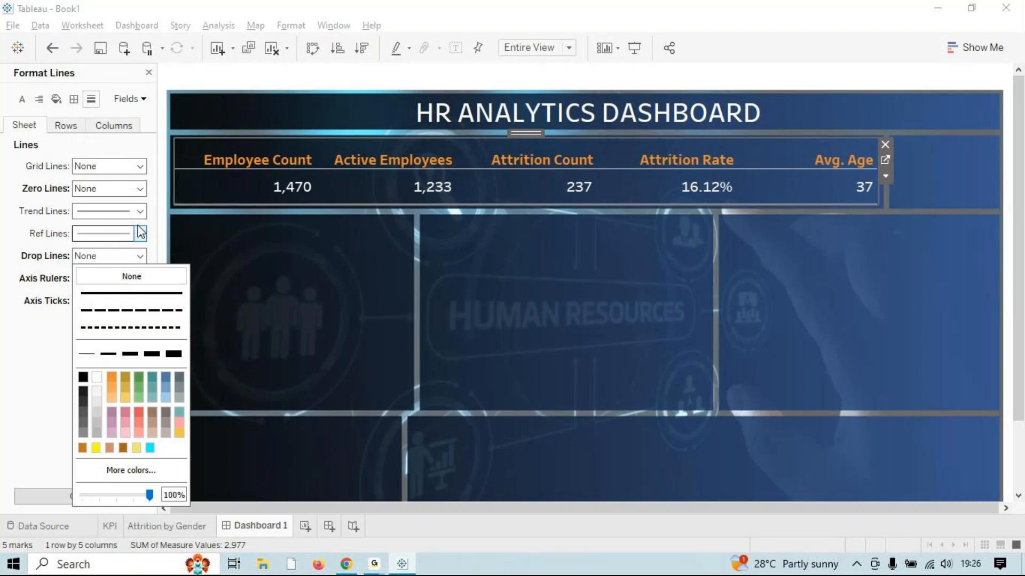
pyautogui.click(140, 212)
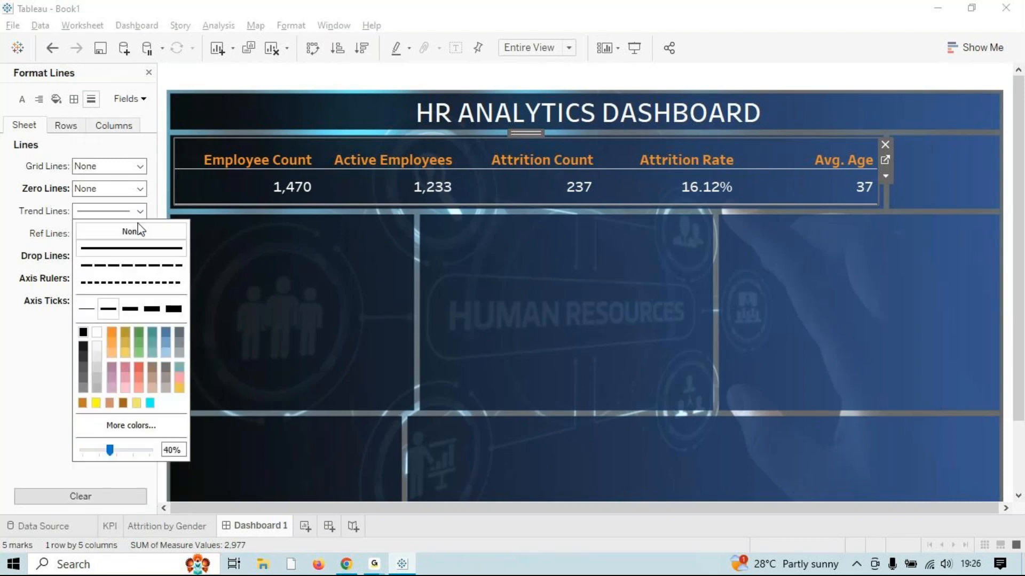
pyautogui.click(132, 231)
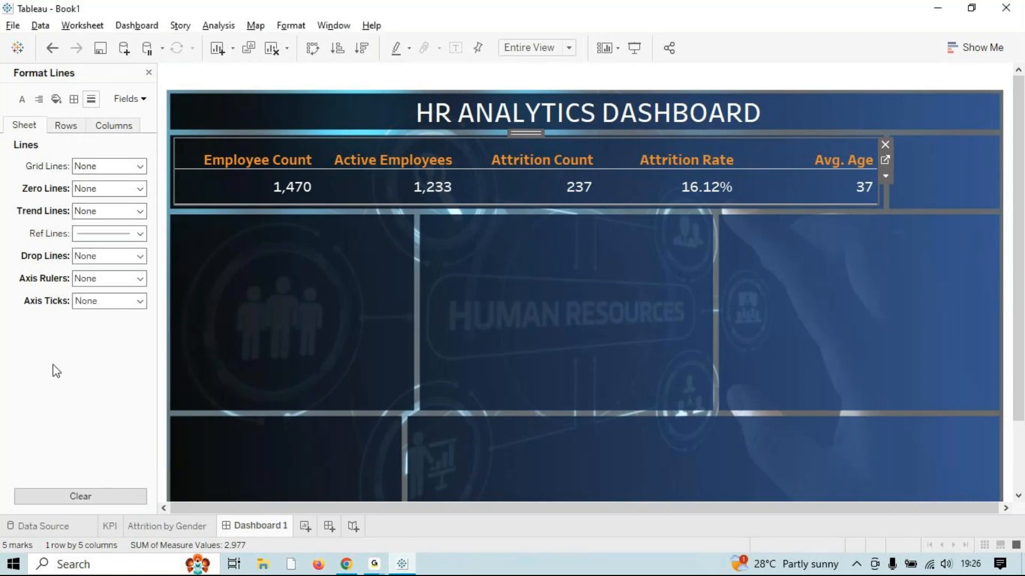
pyautogui.click(140, 234)
pyautogui.click(128, 259)
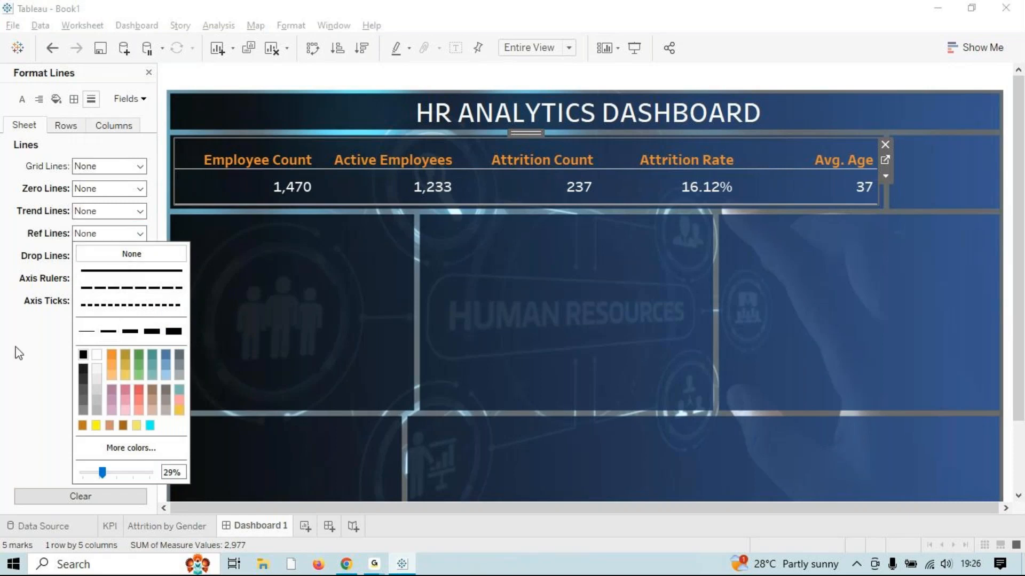
# Set the KPI sheet's Total pane and Total header borders to None.
pyautogui.click(80, 102)
pyautogui.click(127, 258)
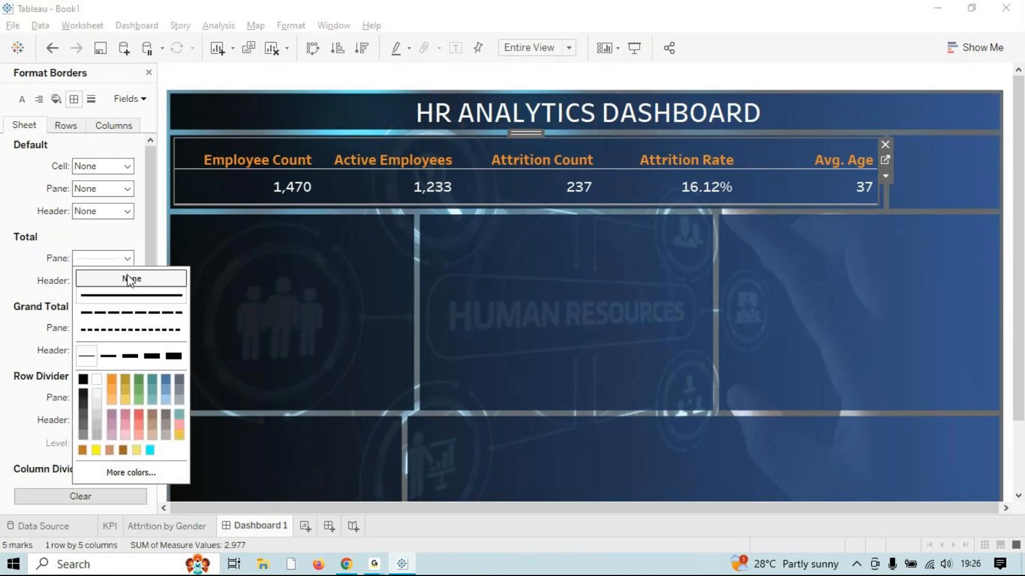
pyautogui.click(130, 279)
pyautogui.click(128, 281)
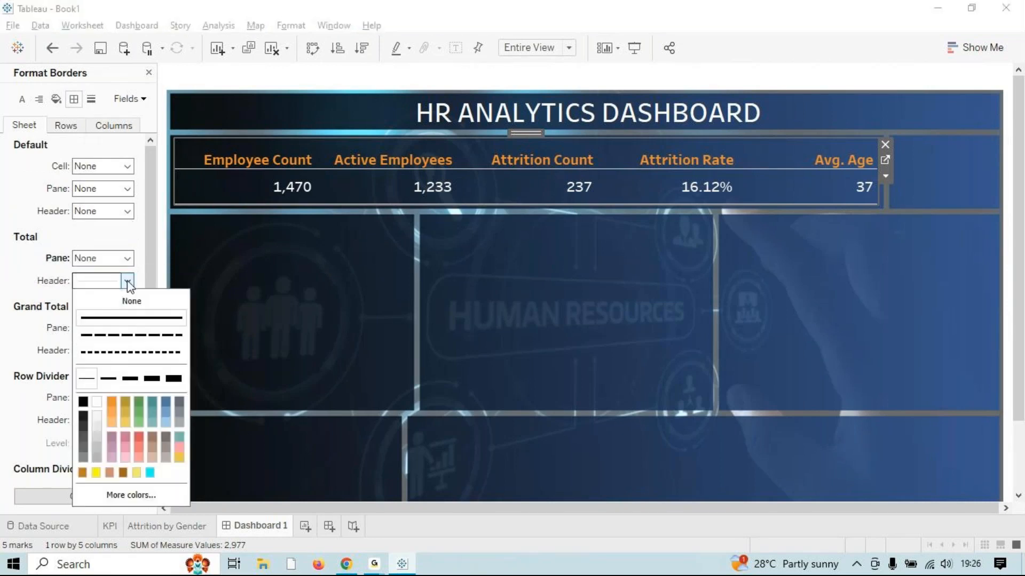
pyautogui.click(114, 300)
pyautogui.scroll(-3, 3, 352)
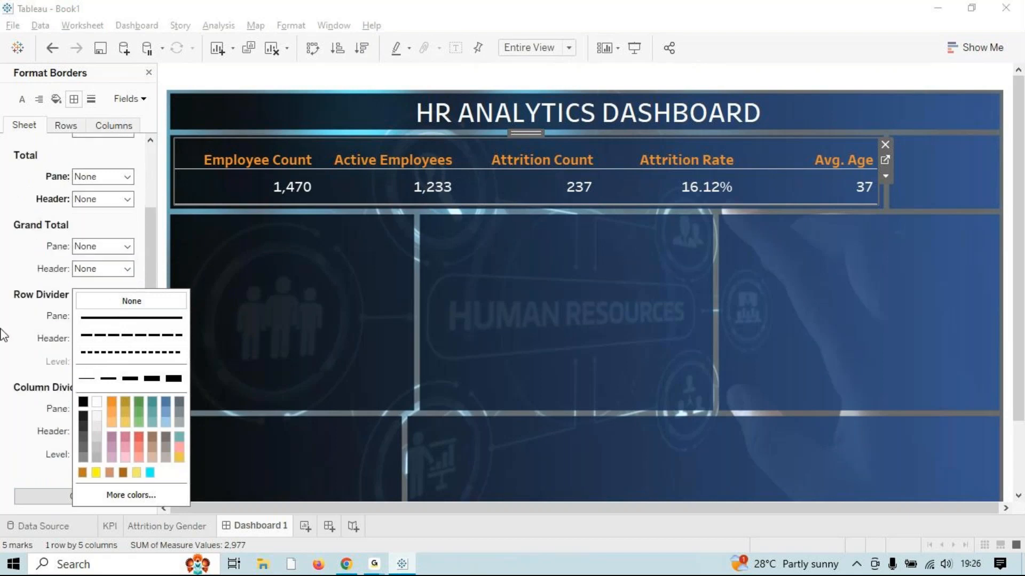
# Set the KPI sheet's row divider pane border to None and finish the border formatting.
pyautogui.click(3, 336)
pyautogui.click(102, 316)
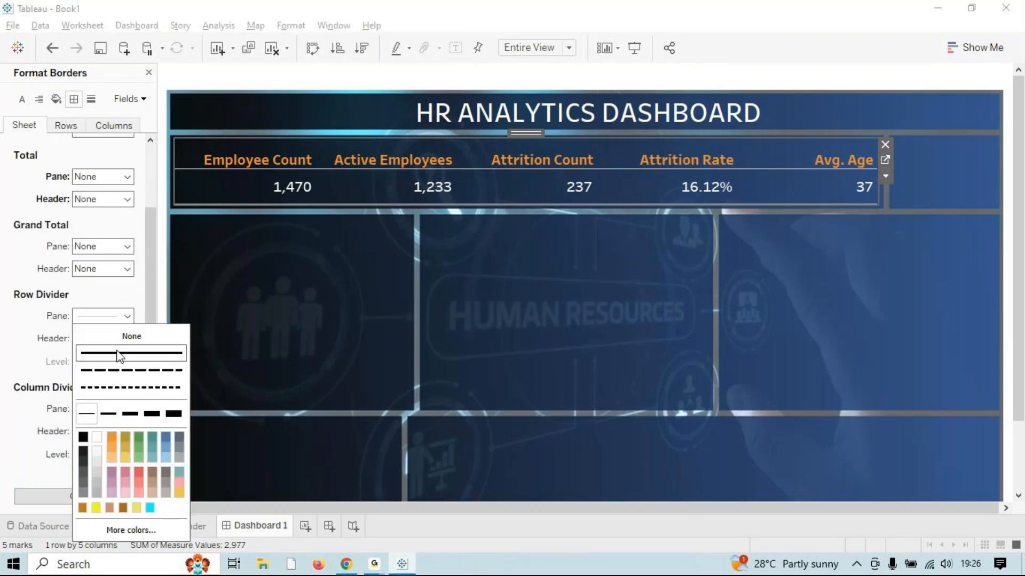
pyautogui.click(130, 335)
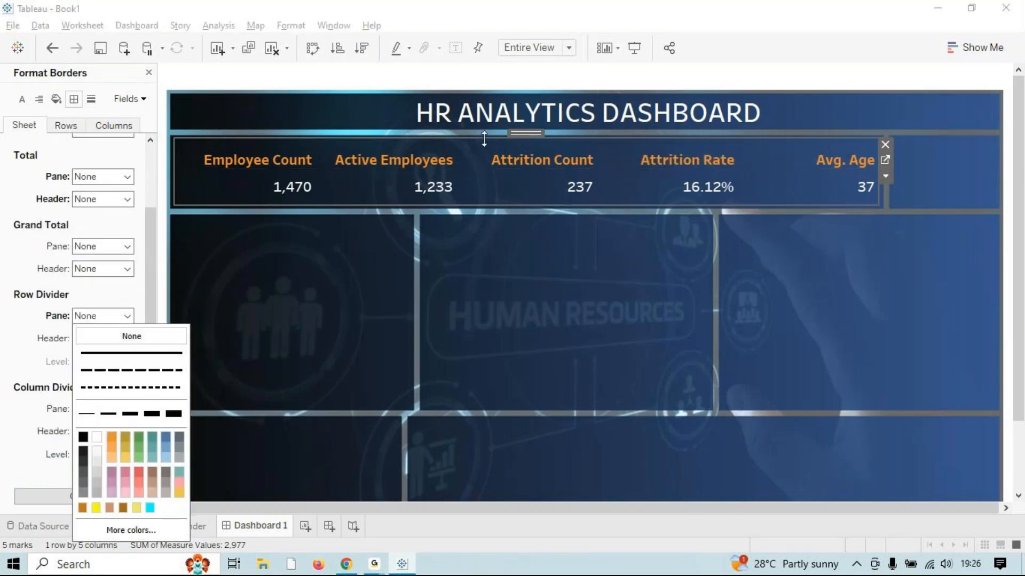
pyautogui.moveTo(780, 190)
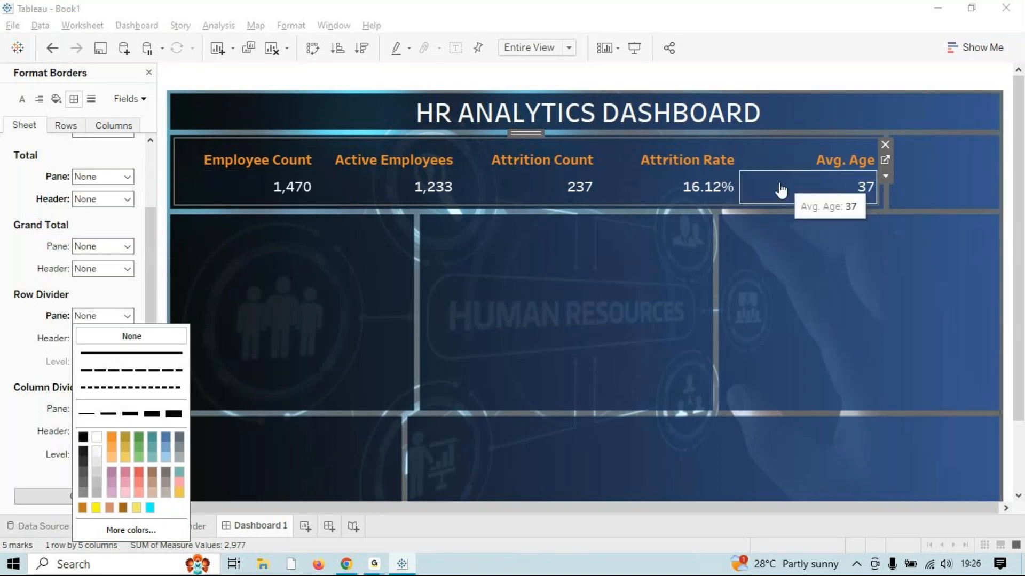
pyautogui.click(11, 439)
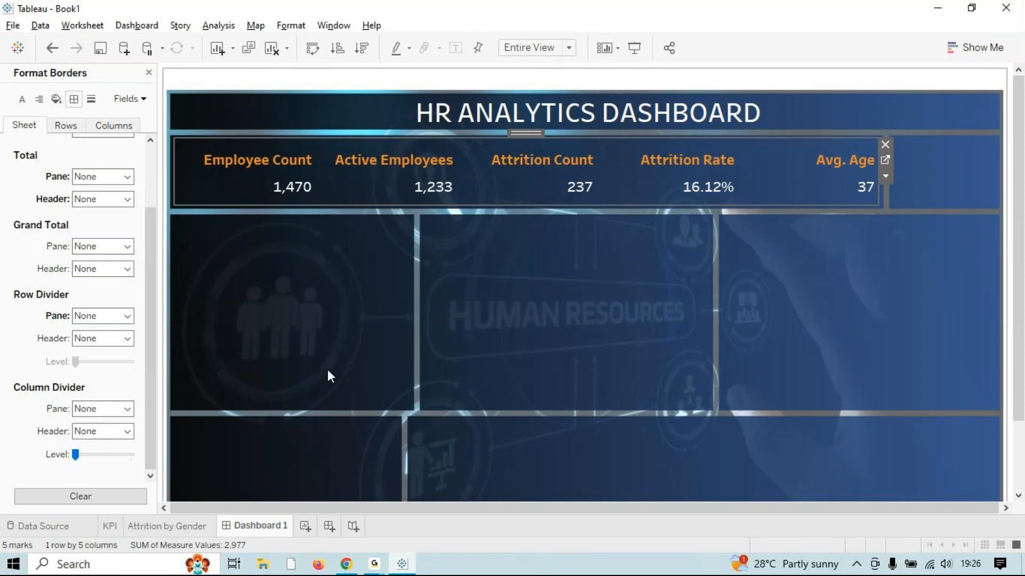
pyautogui.click(148, 72)
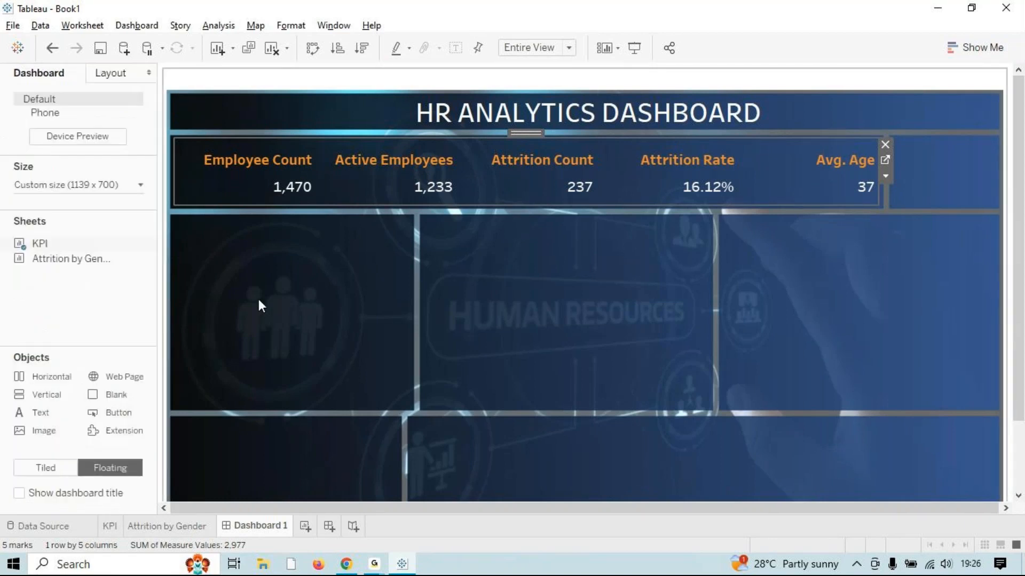
# Remove the KPI sheet from the dashboard.
pyautogui.click(274, 325)
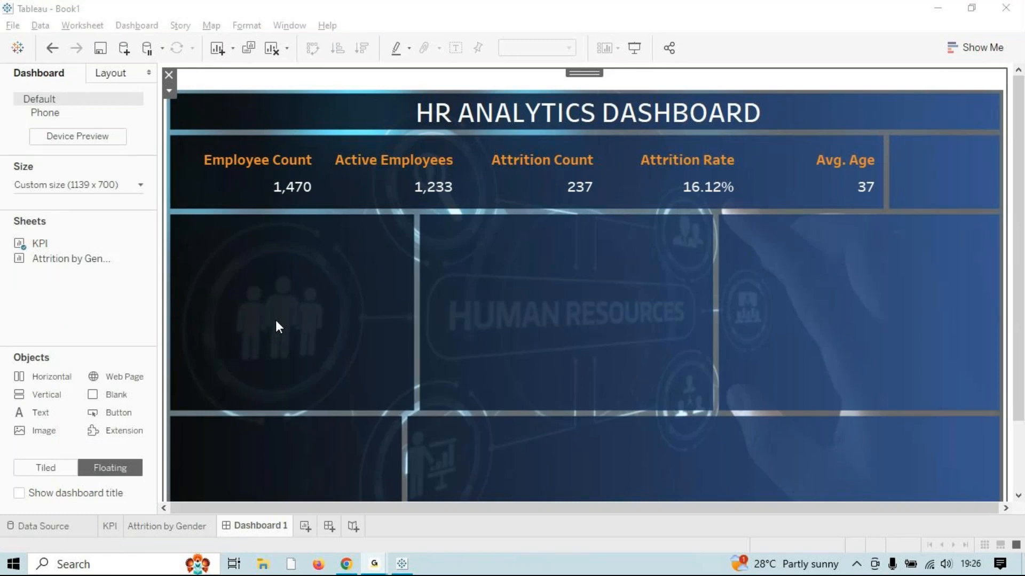
pyautogui.hotkey('alt', 'Tab')
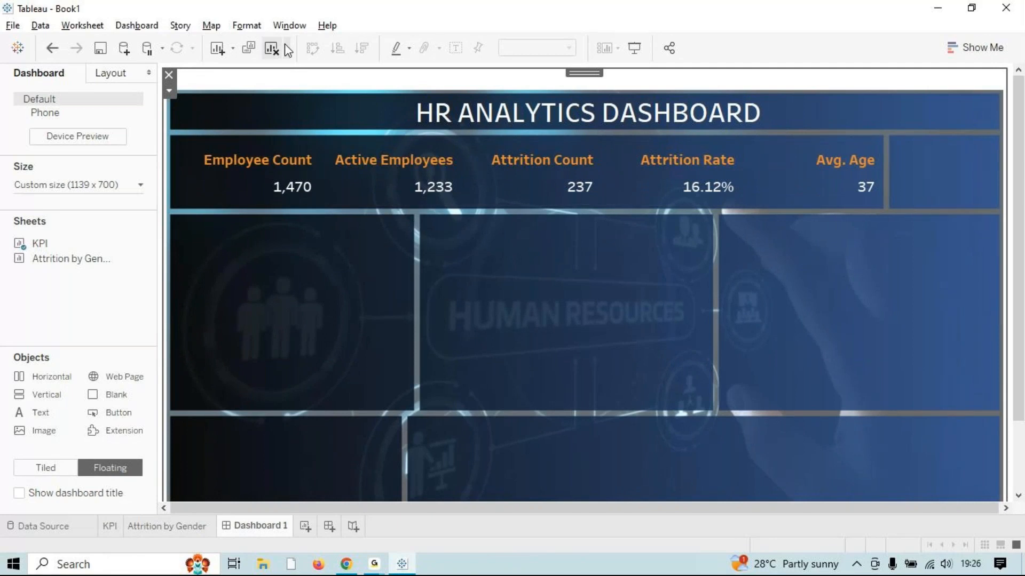
pyautogui.click(791, 160)
pyautogui.click(886, 145)
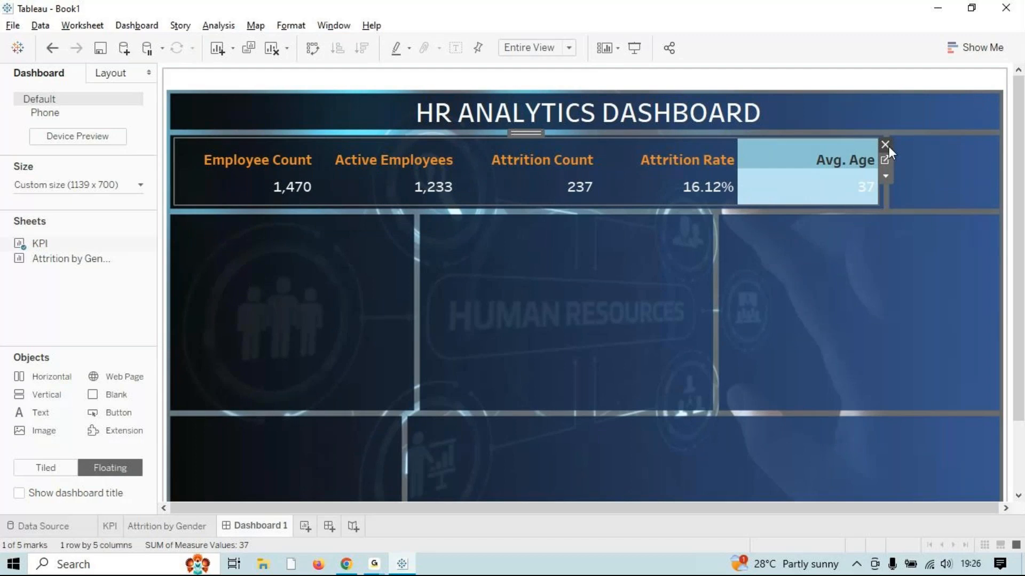
# Place the KPI sheet on the dashboard again, resize it to fill the large box below the heading, and hide its title.
pyautogui.click(107, 527)
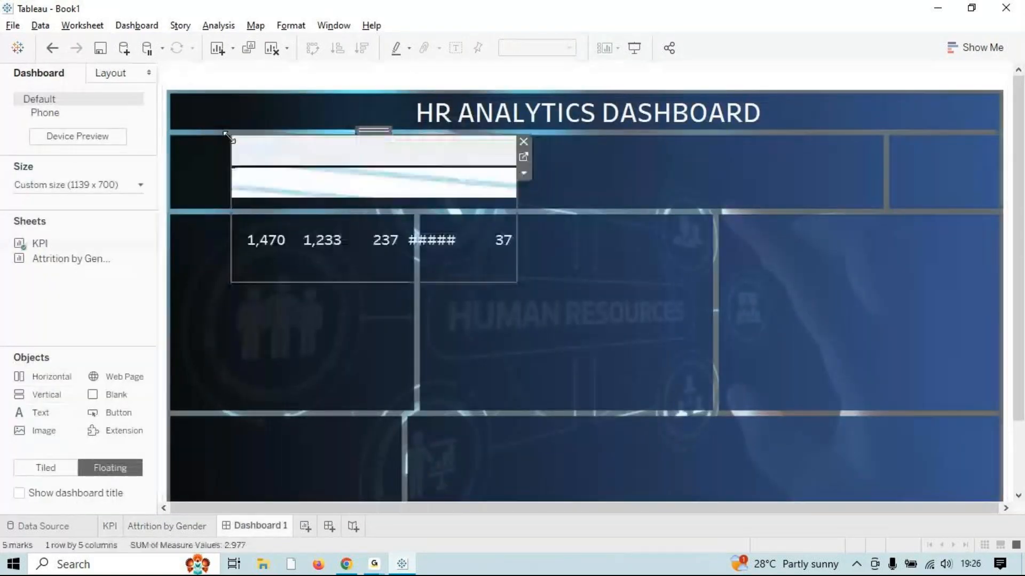
pyautogui.moveTo(516, 282); pyautogui.dragTo(869, 201)
pyautogui.moveTo(867, 139); pyautogui.dragTo(869, 138)
pyautogui.moveTo(870, 200); pyautogui.dragTo(880, 204)
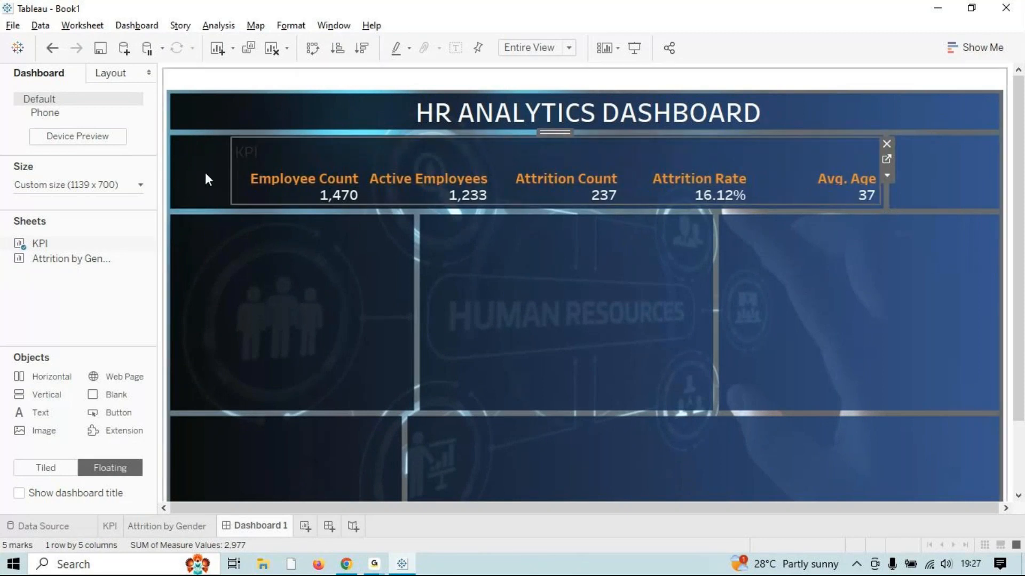
pyautogui.moveTo(231, 170); pyautogui.dragTo(172, 172)
pyautogui.rightClick(292, 151)
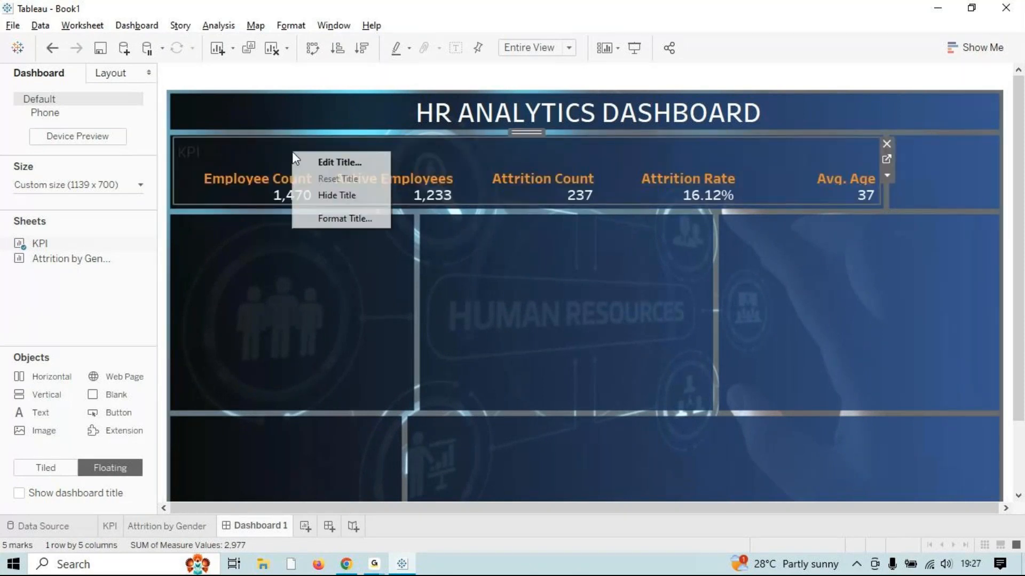
pyautogui.click(328, 195)
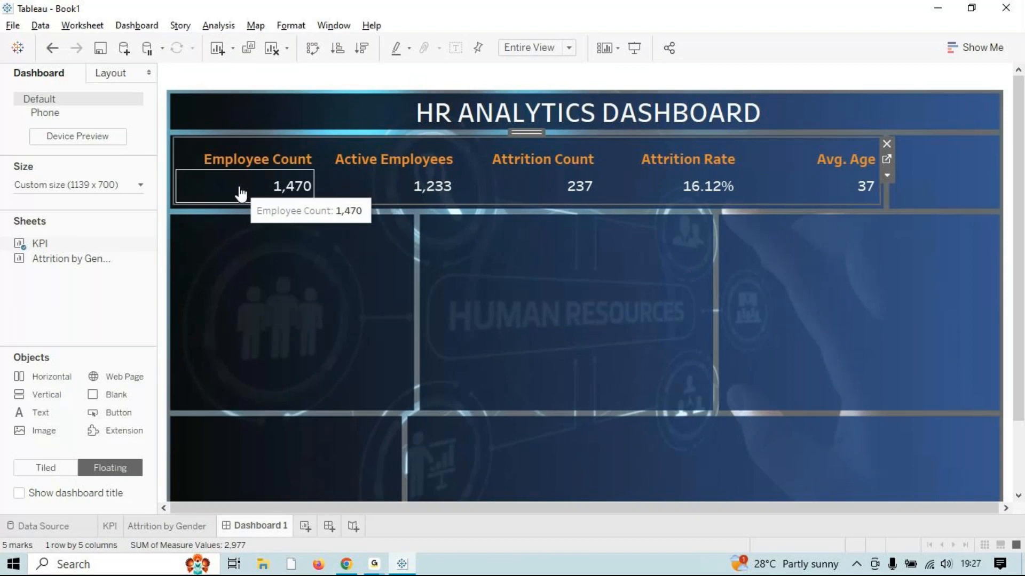
# Examine the KPI sheet's default worksheet font settings, starting from the Employee Count header's formatting.
pyautogui.rightClick(189, 150)
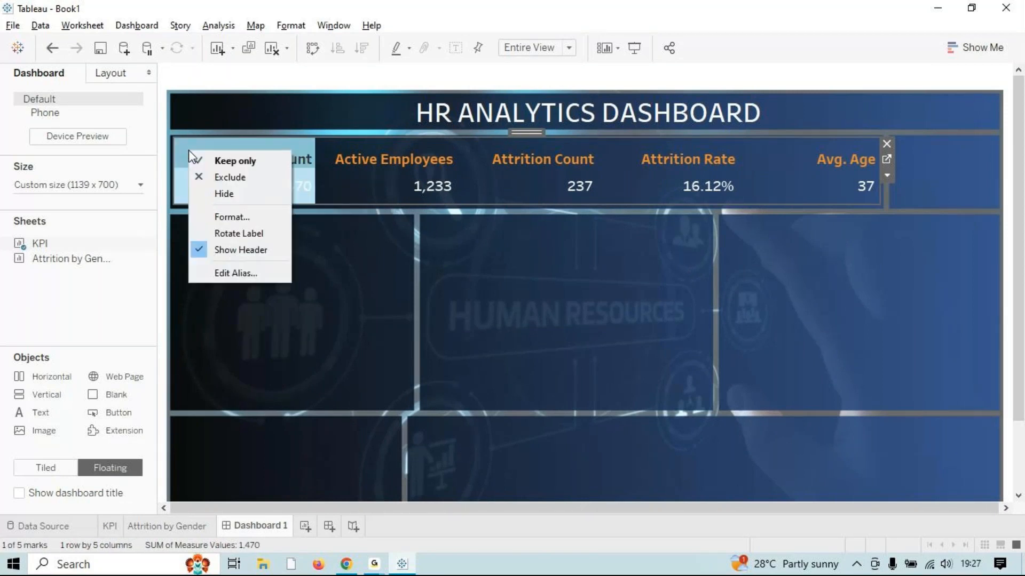
pyautogui.click(264, 216)
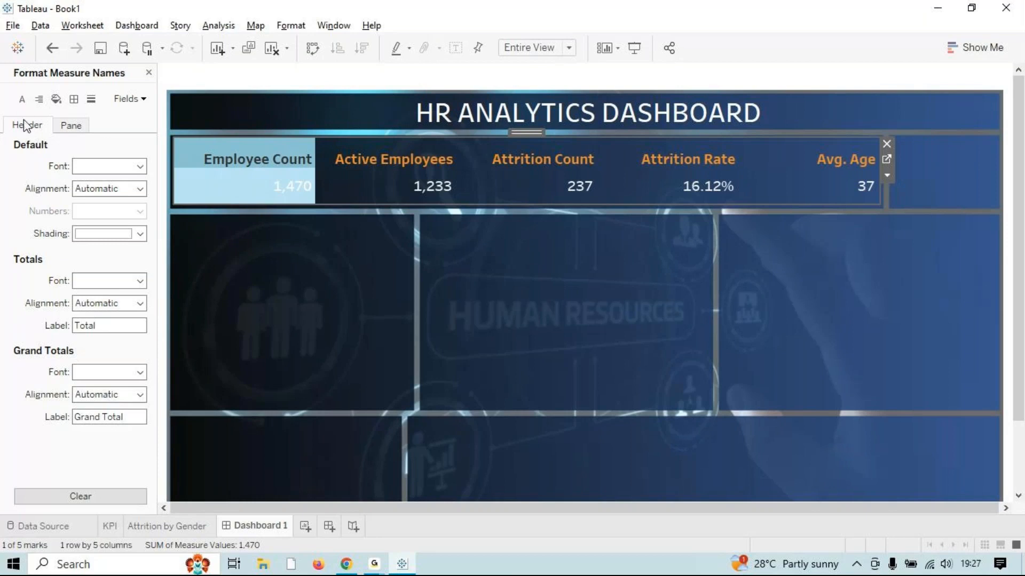
pyautogui.click(22, 100)
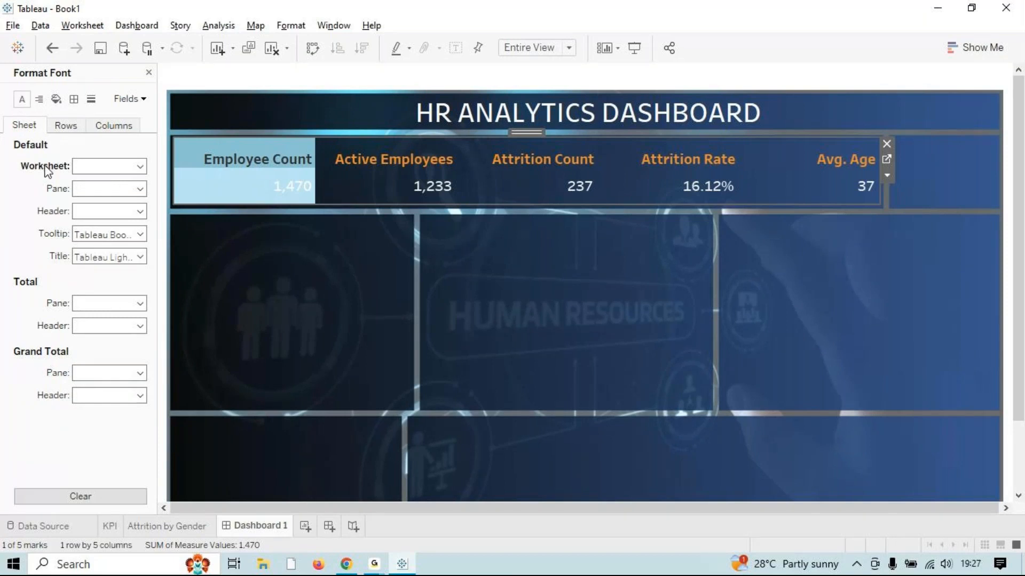
pyautogui.click(140, 167)
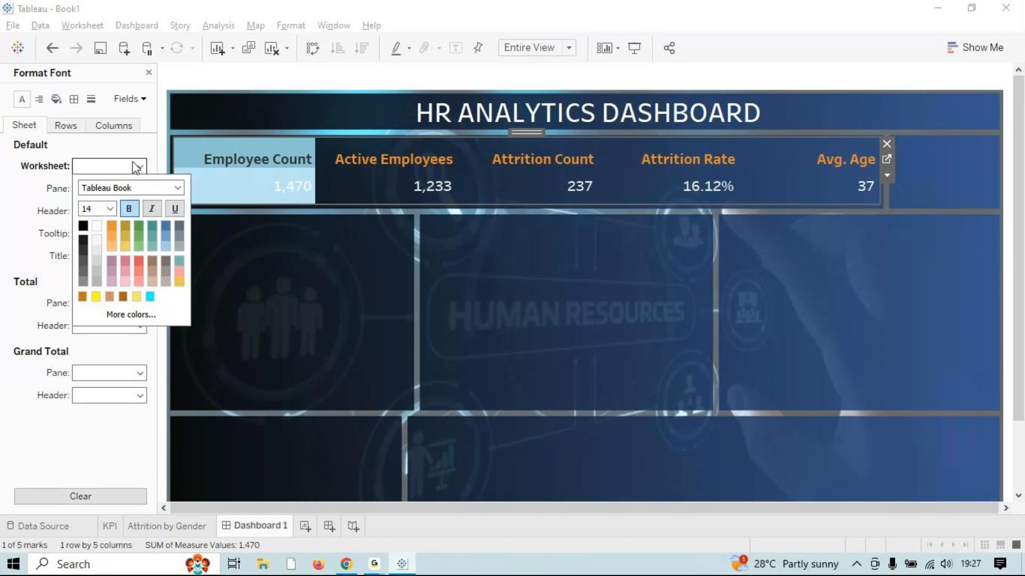
pyautogui.click(3, 196)
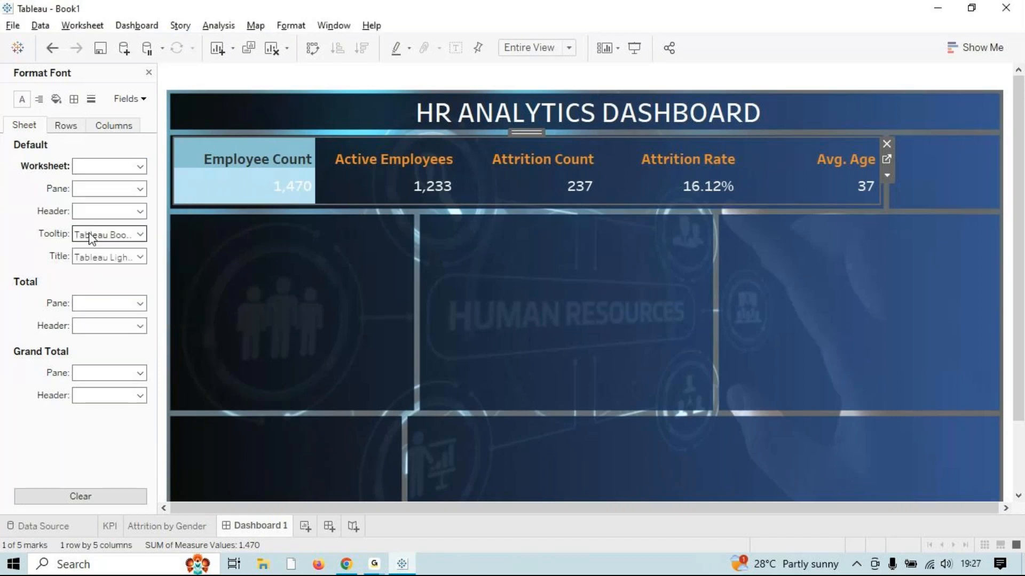
# Examine the KPI sheet's default worksheet shading settings and the available shading colors.
pyautogui.click(353, 196)
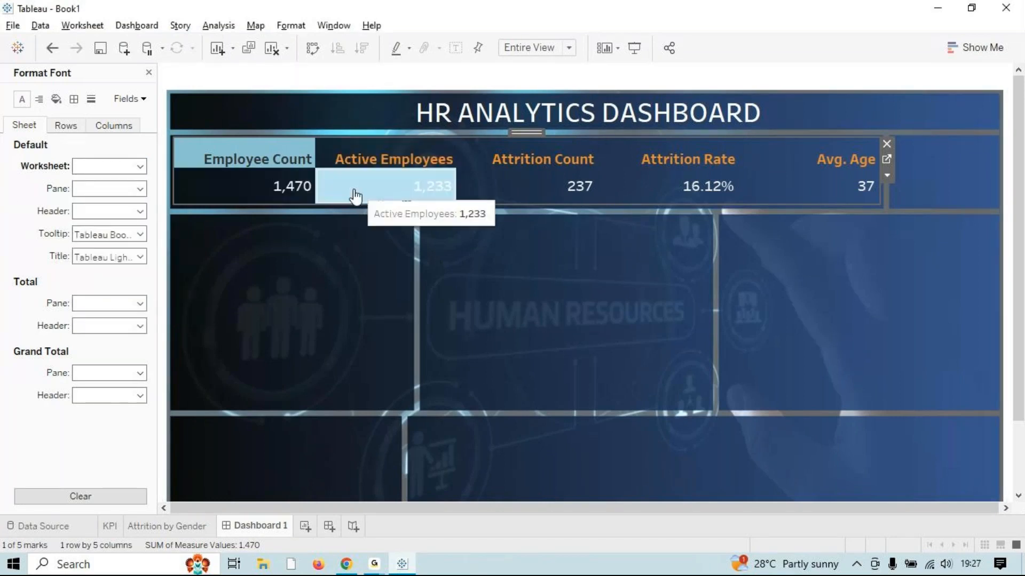
pyautogui.click(883, 177)
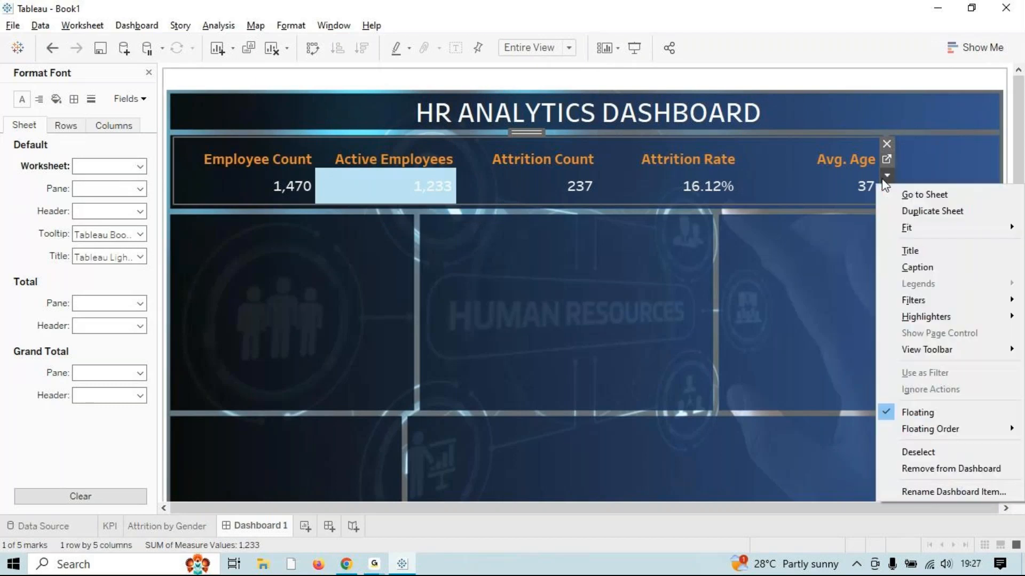
pyautogui.click(57, 99)
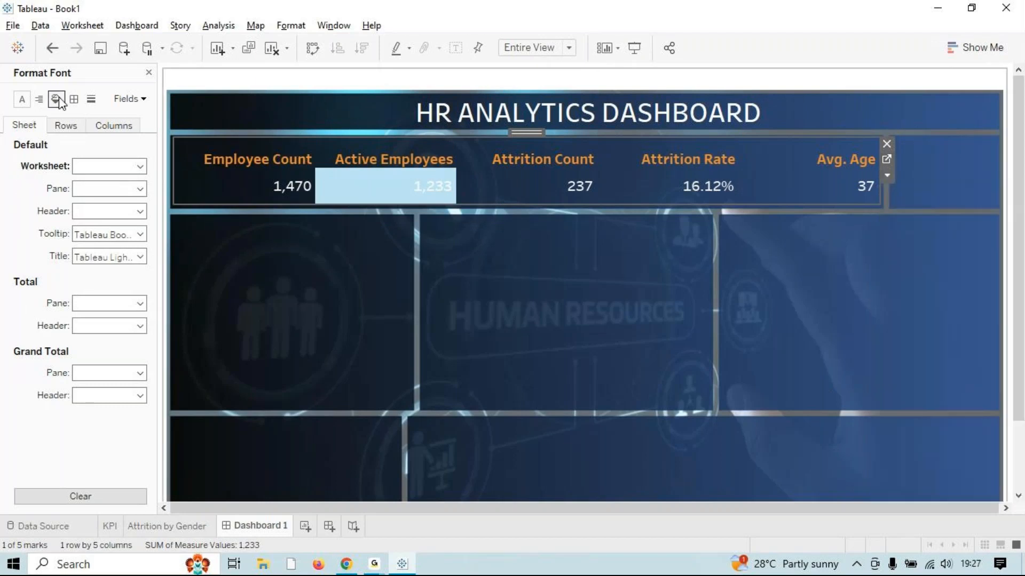
pyautogui.click(57, 99)
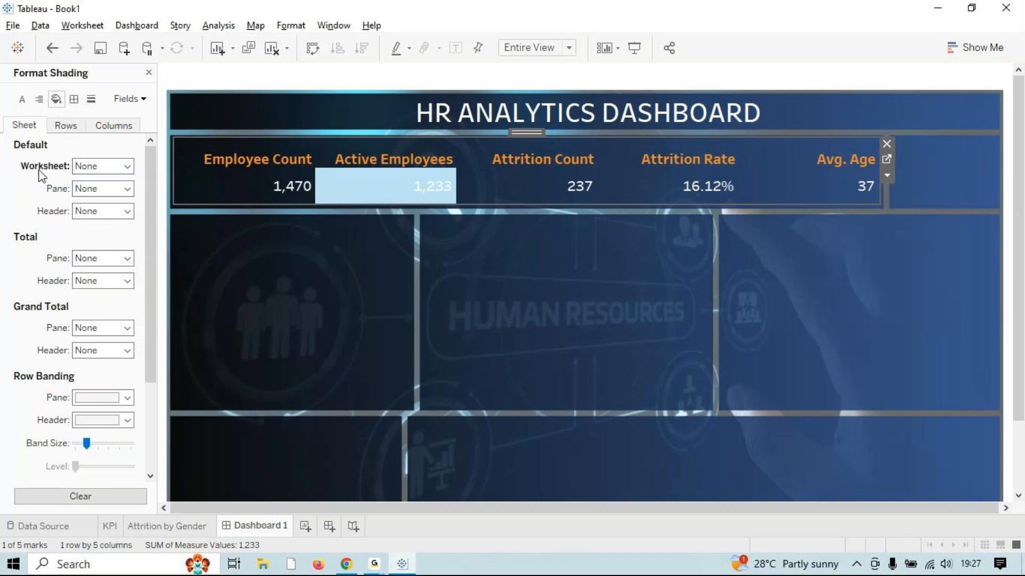
pyautogui.click(127, 167)
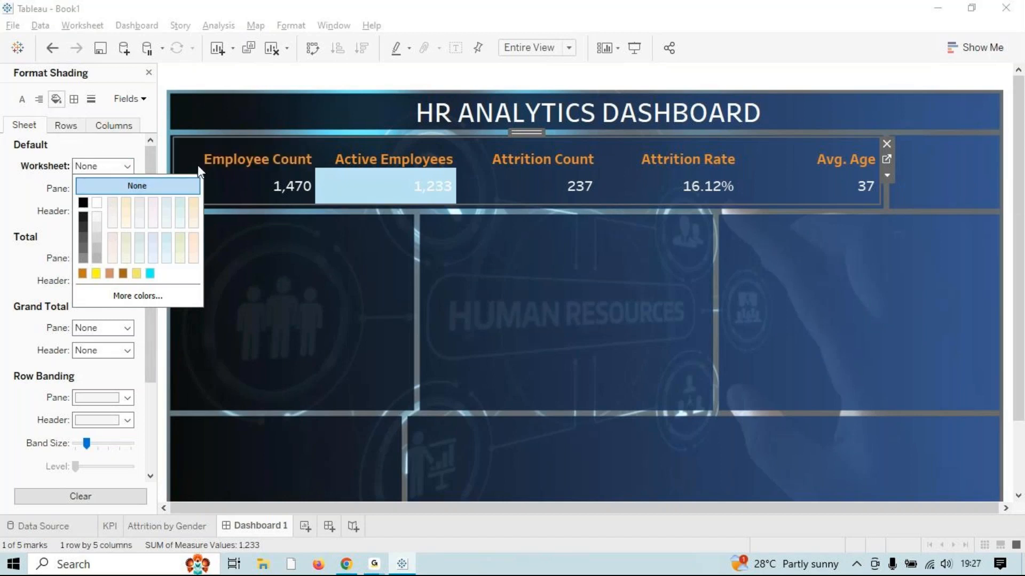
pyautogui.click(55, 54)
pyautogui.click(56, 53)
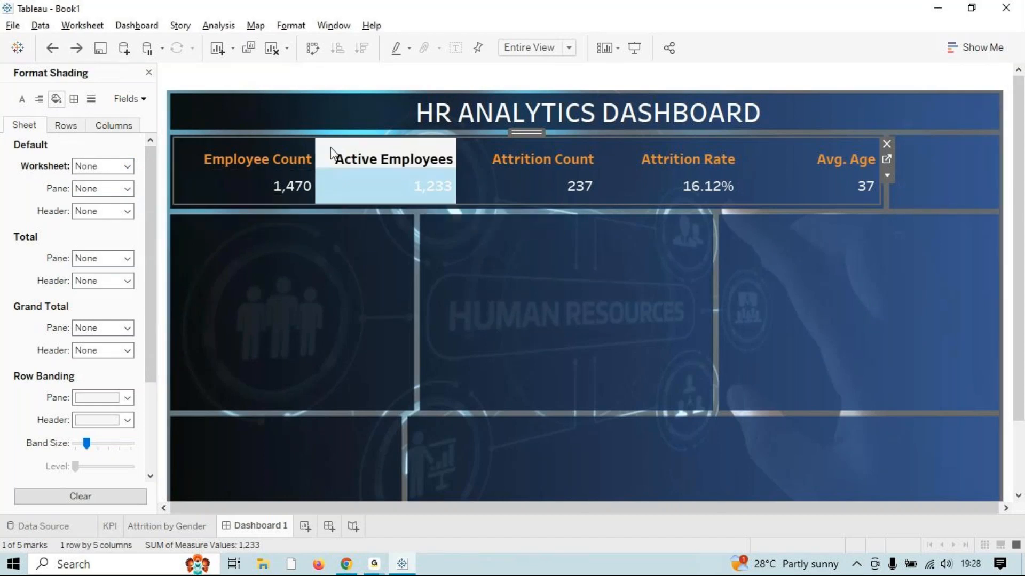
# Examine the KPI sheet's default worksheet shading again, opening the formatting from the Employee Count header.
pyautogui.rightClick(304, 152)
pyautogui.click(347, 217)
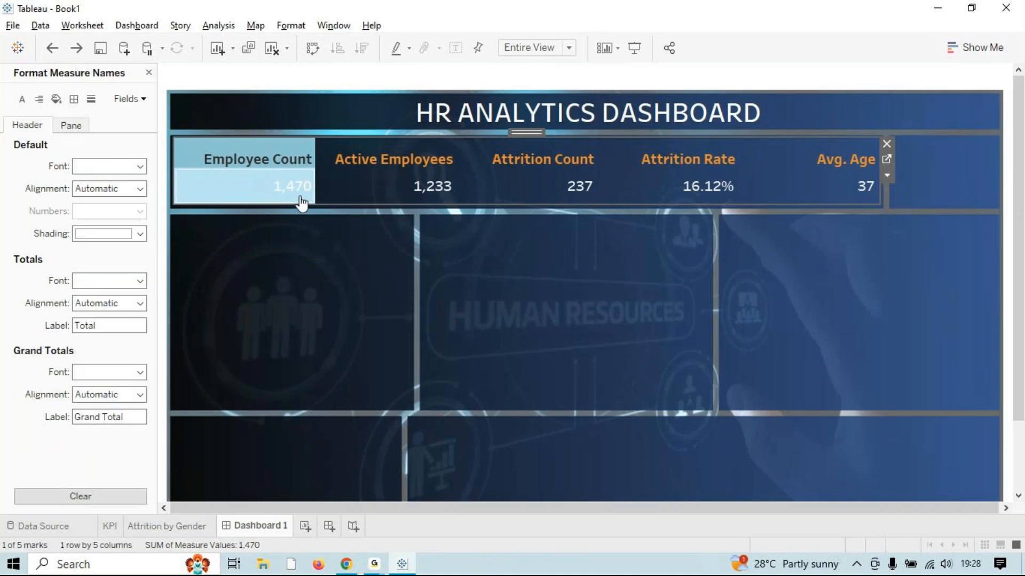
pyautogui.click(56, 99)
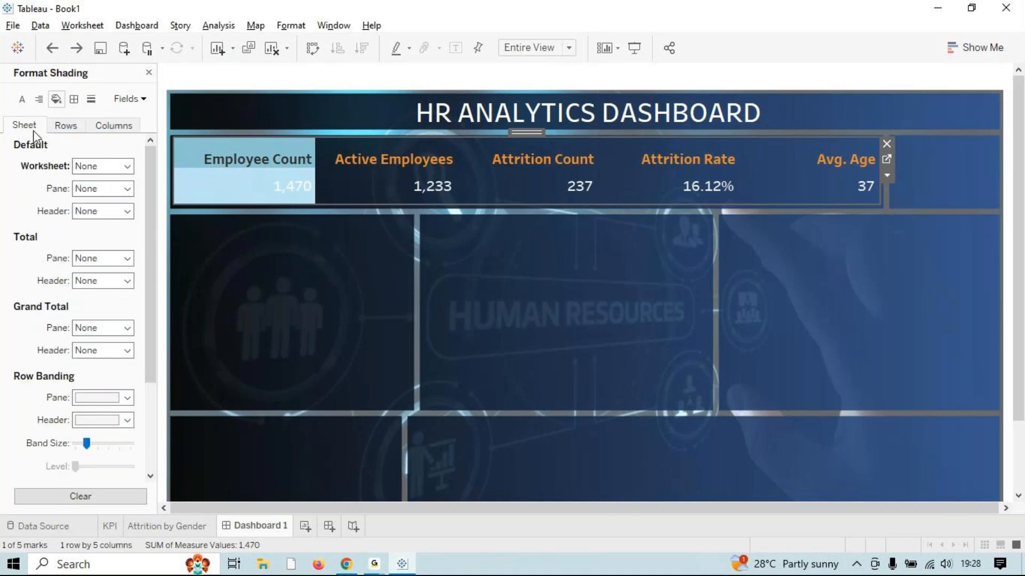
pyautogui.click(127, 166)
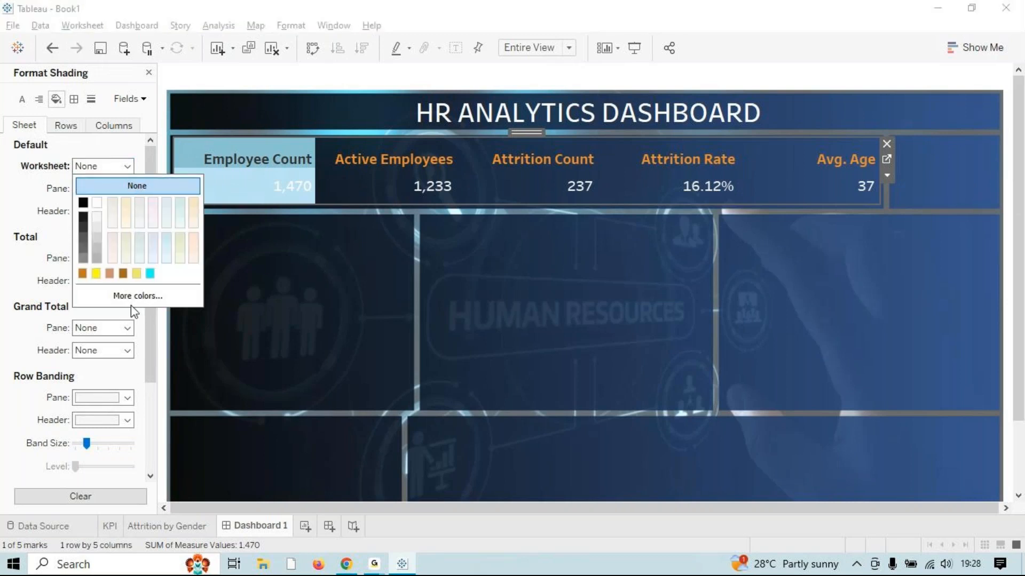
pyautogui.click(314, 269)
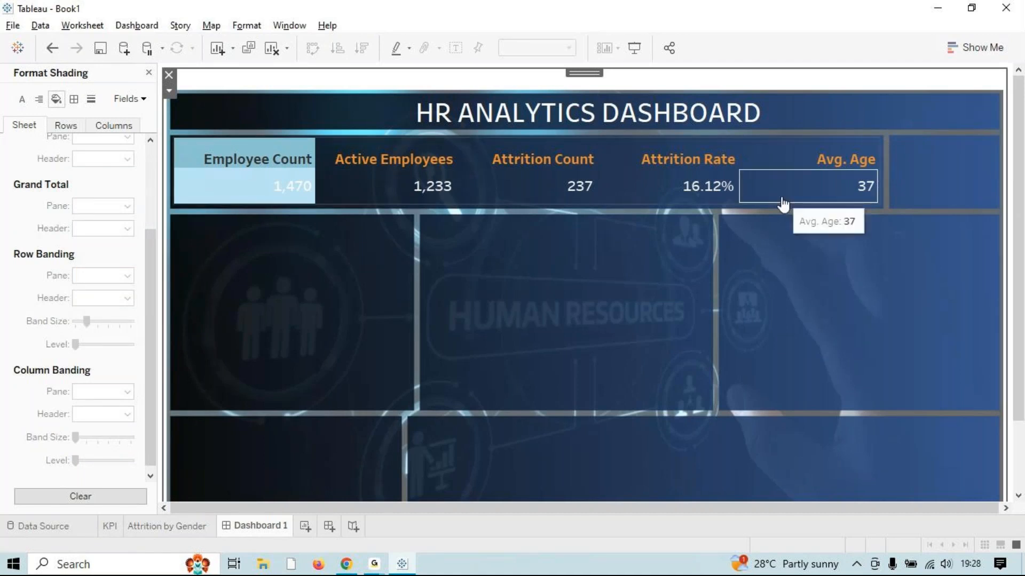
# Examine the KPI sheet's default worksheet font settings and its border settings.
pyautogui.scroll(3, 80, 202)
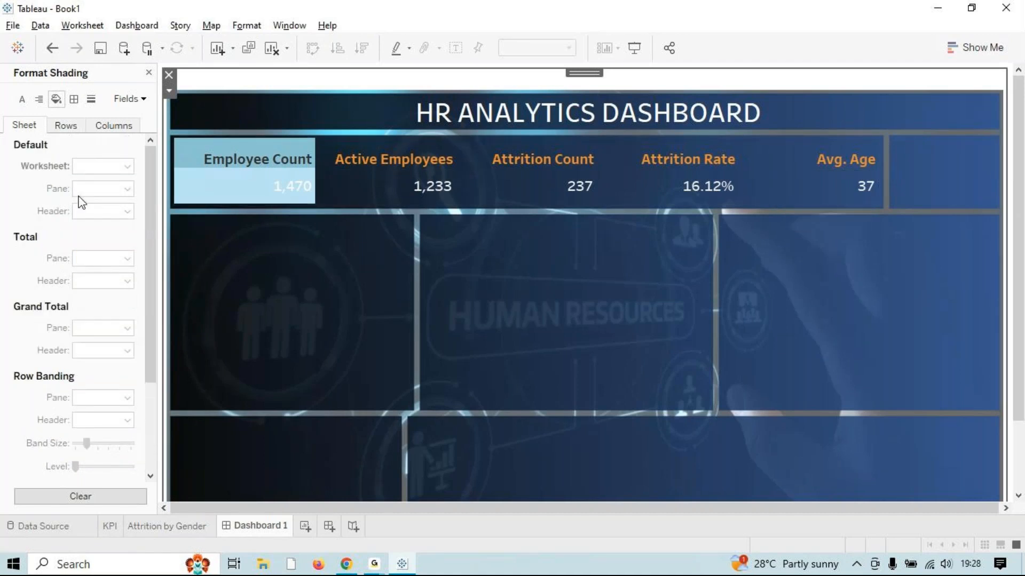
pyautogui.click(22, 99)
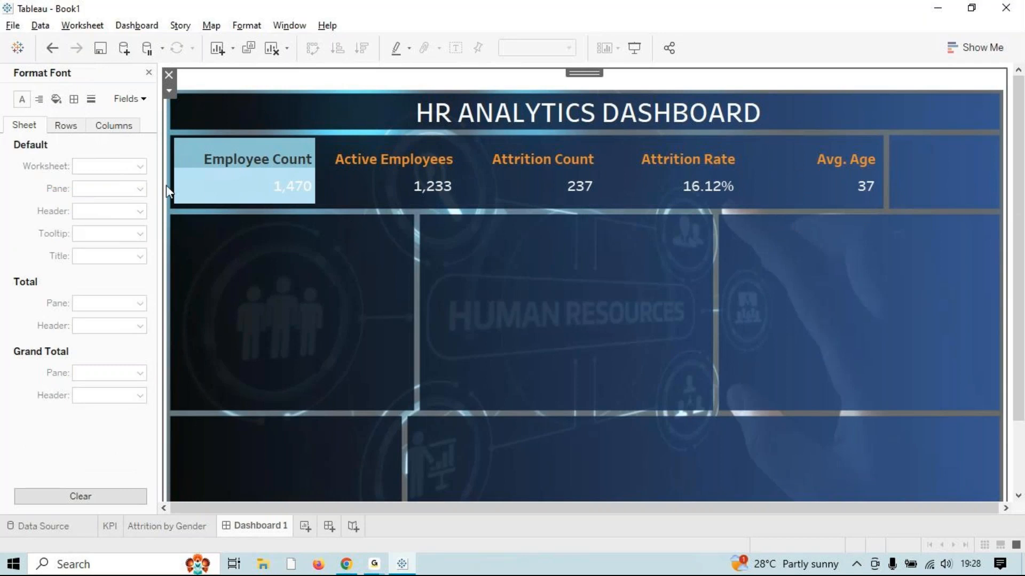
pyautogui.click(233, 186)
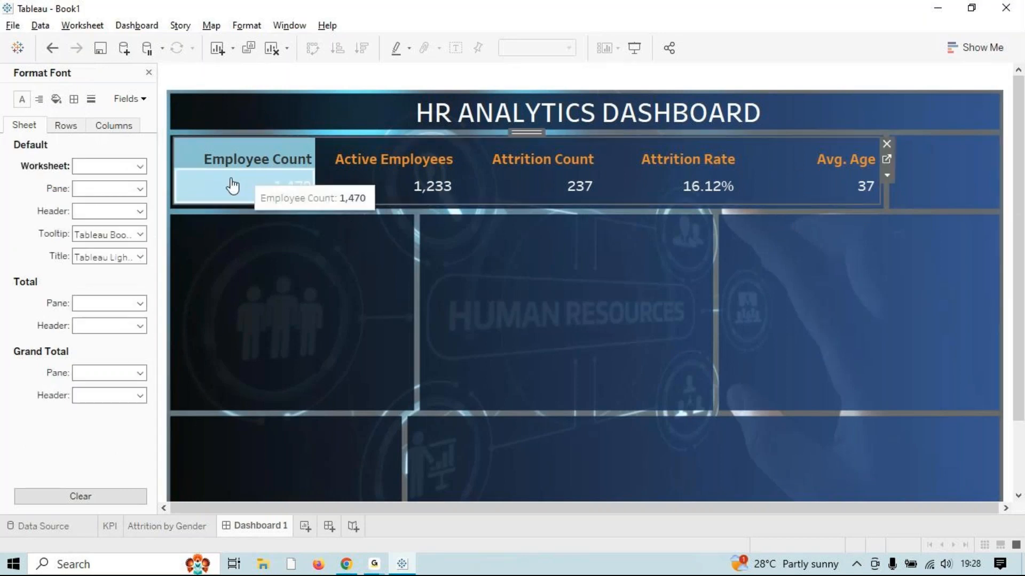
pyautogui.click(144, 170)
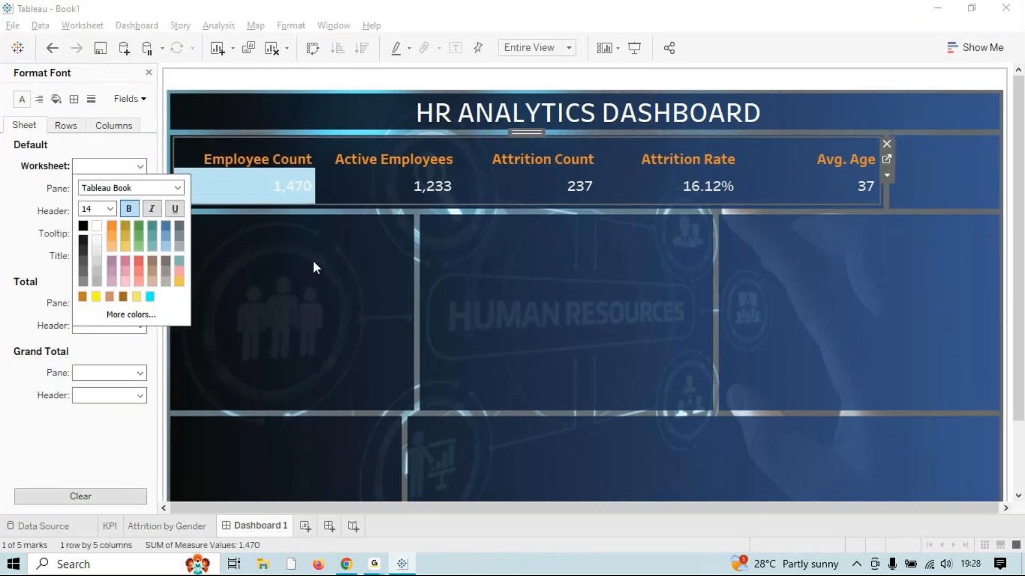
pyautogui.click(236, 260)
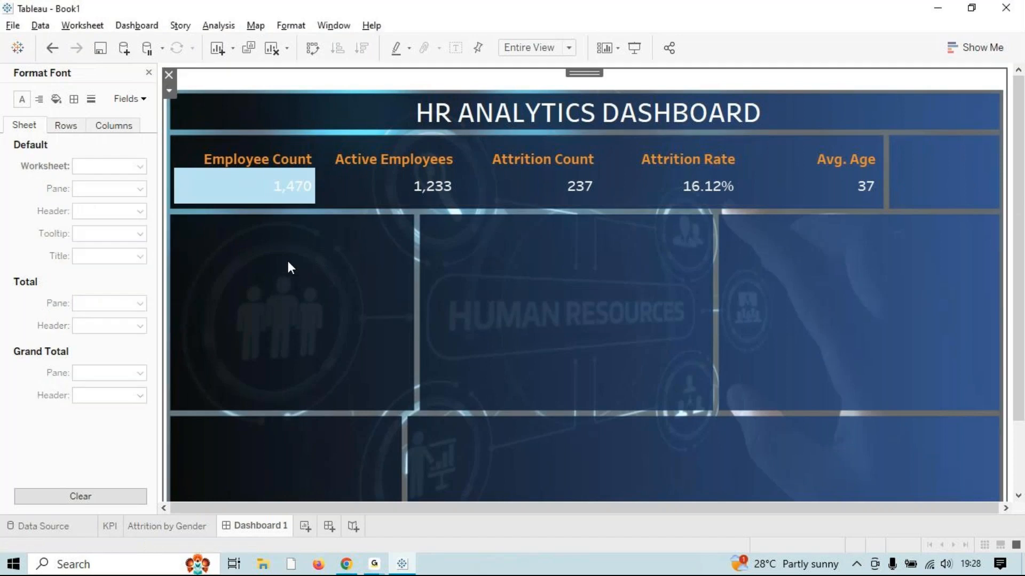
pyautogui.click(290, 202)
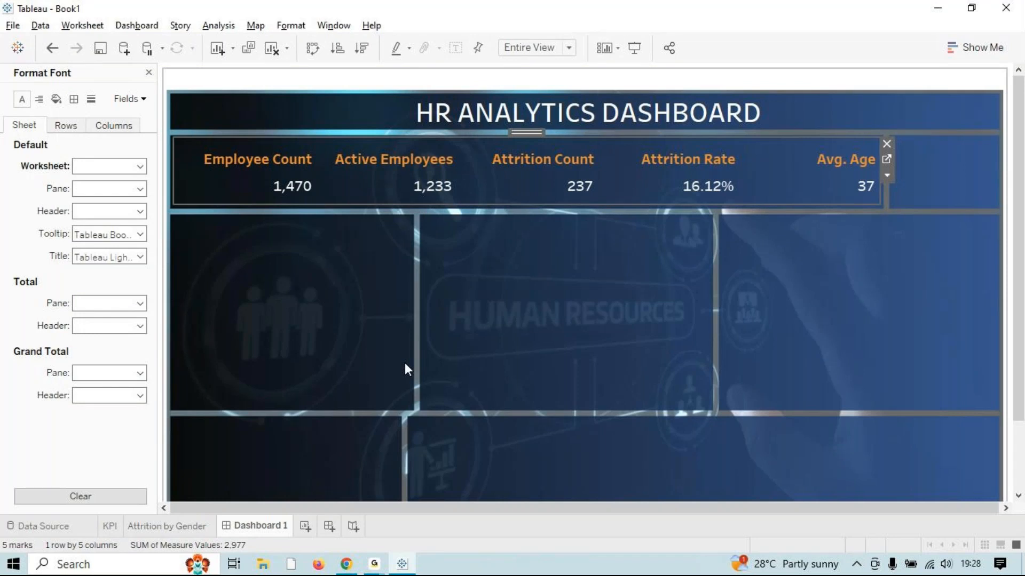
pyautogui.click(75, 99)
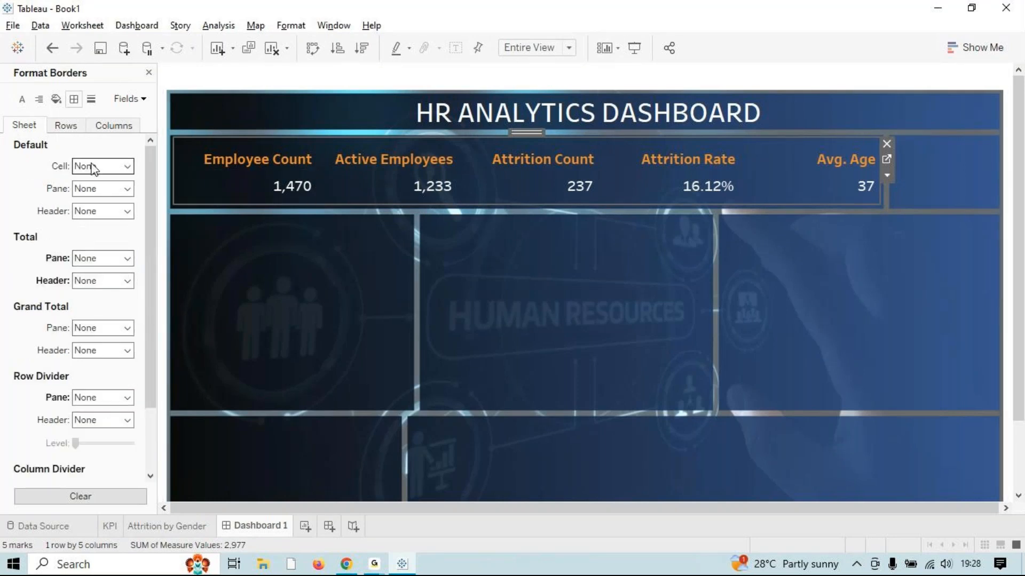
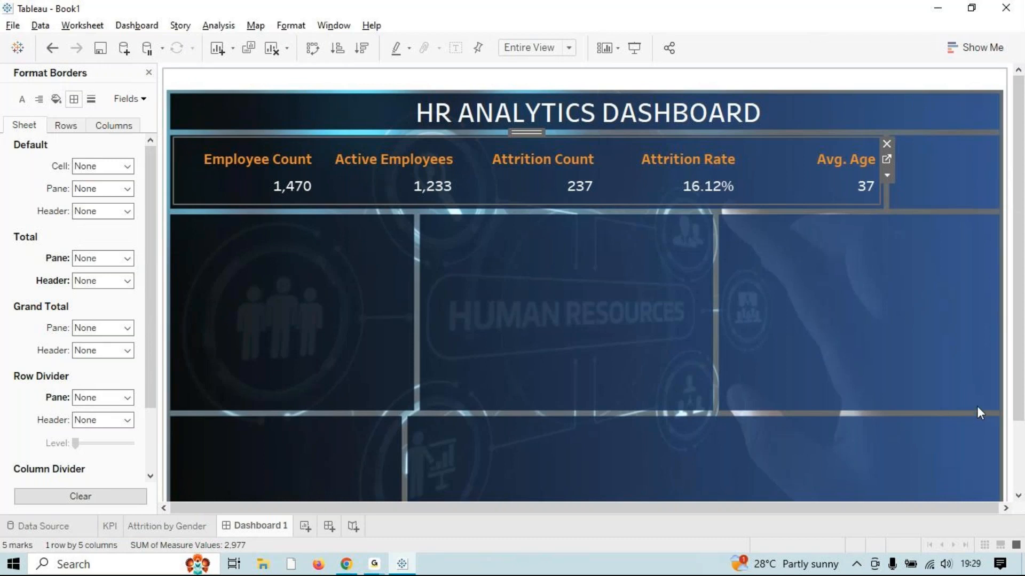
# Place the Attrition by Gender sheet as a floating object on the dashboard and hide its title.
pyautogui.click(950, 169)
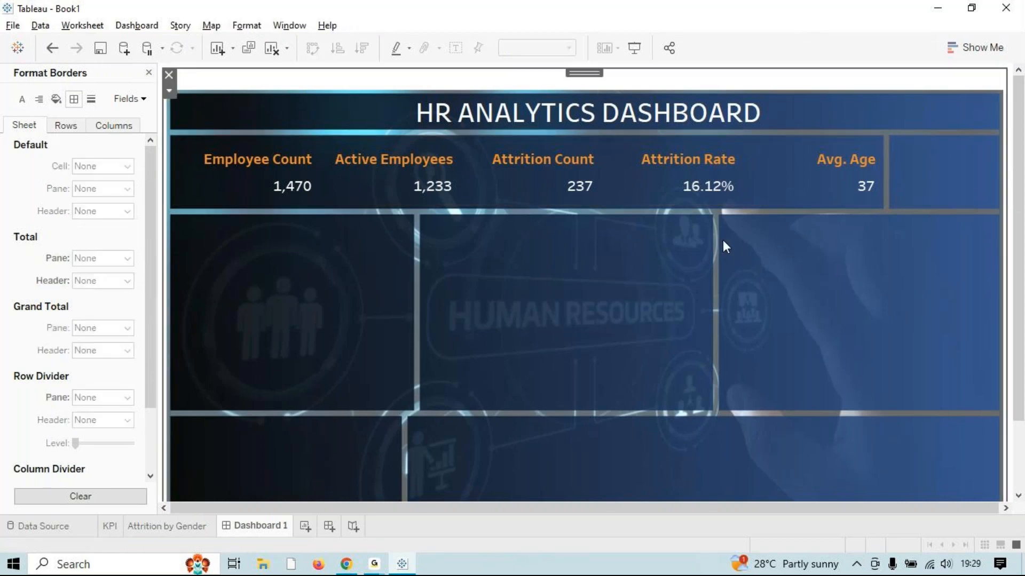
pyautogui.click(152, 529)
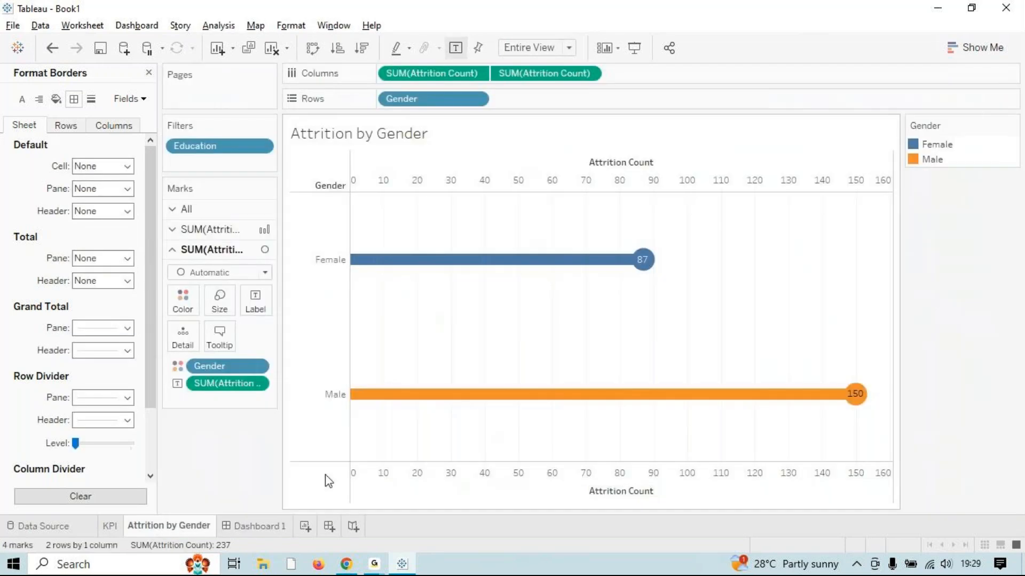
pyautogui.click(254, 527)
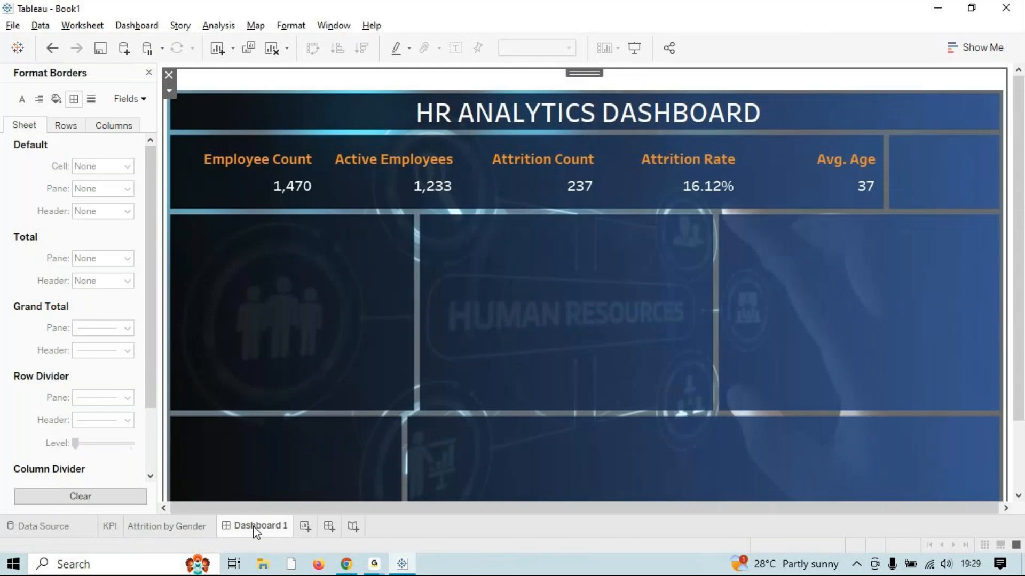
pyautogui.click(149, 72)
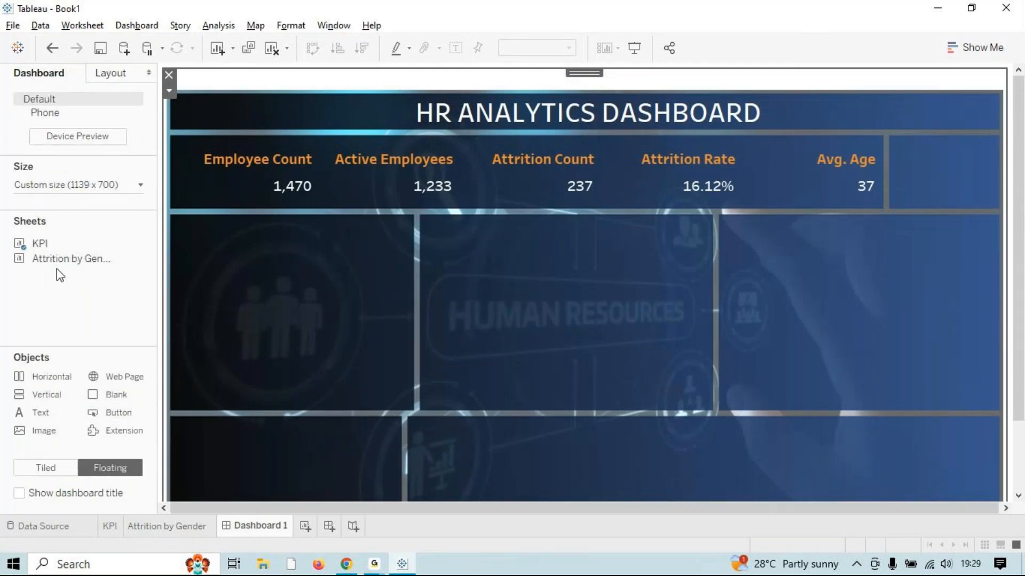
pyautogui.moveTo(60, 258); pyautogui.dragTo(571, 229)
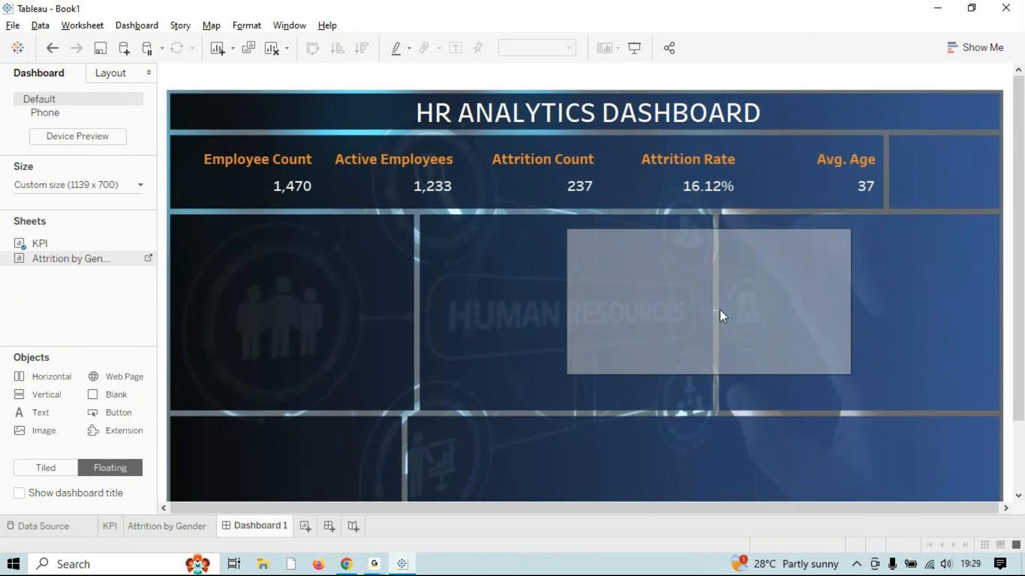
pyautogui.moveTo(720, 310); pyautogui.dragTo(719, 310)
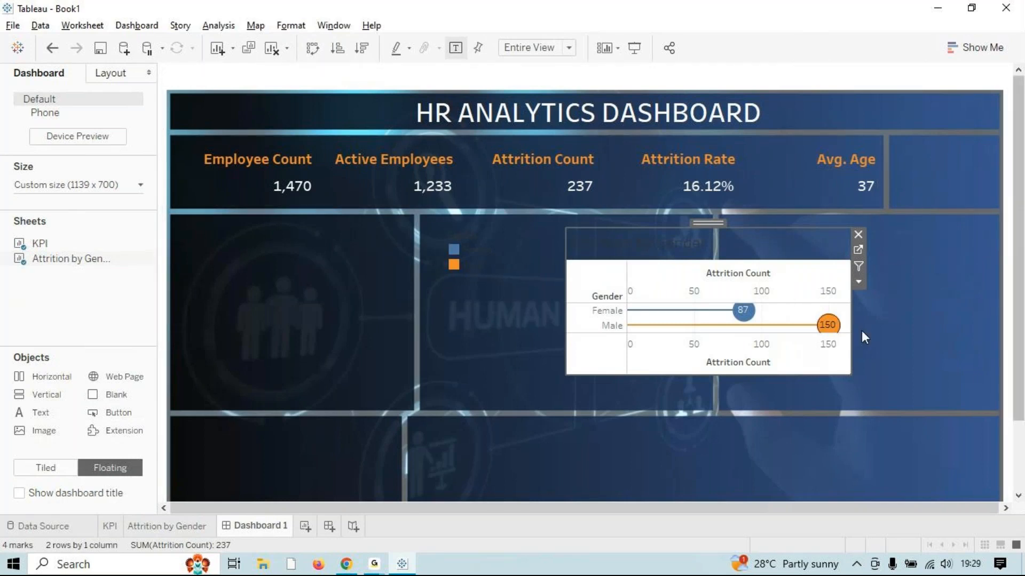
pyautogui.rightClick(735, 241)
pyautogui.click(783, 288)
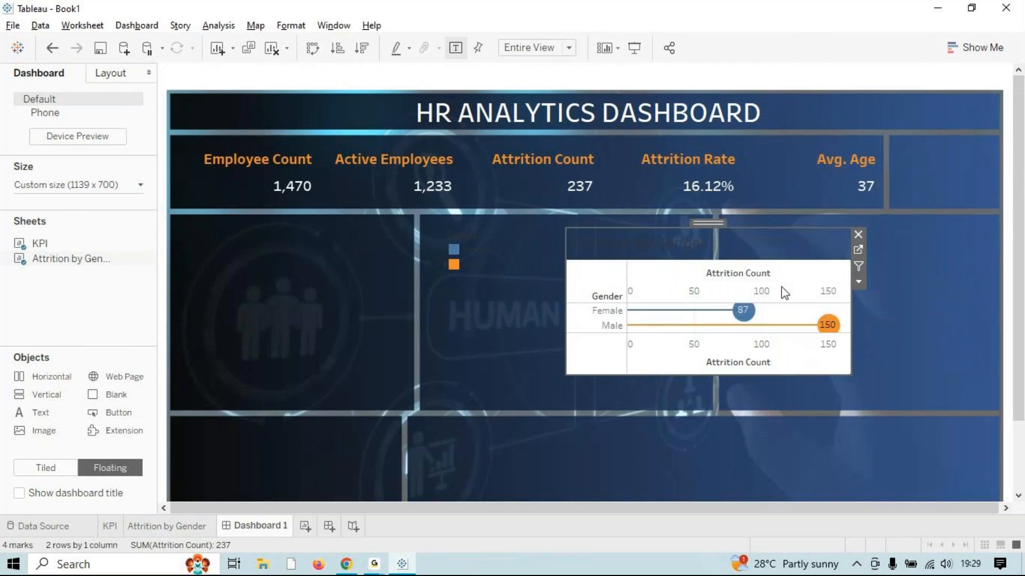
pyautogui.rightClick(684, 260)
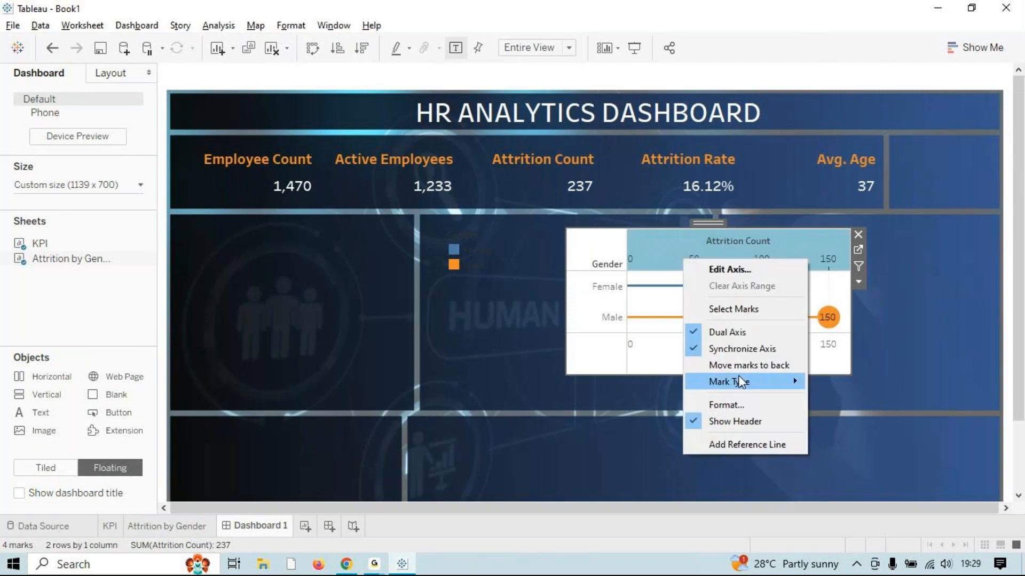
pyautogui.click(728, 332)
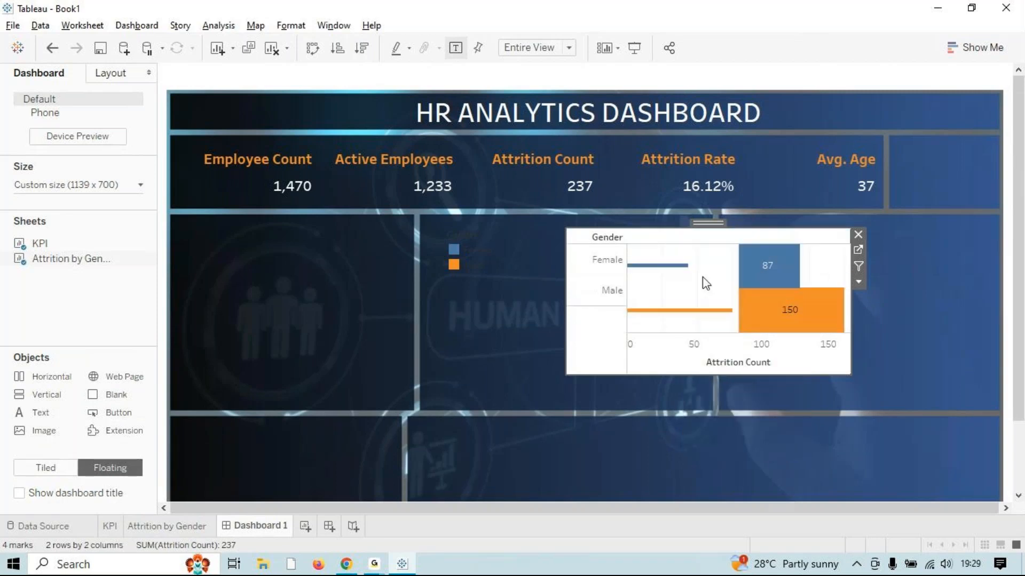
pyautogui.rightClick(662, 346)
pyautogui.click(696, 472)
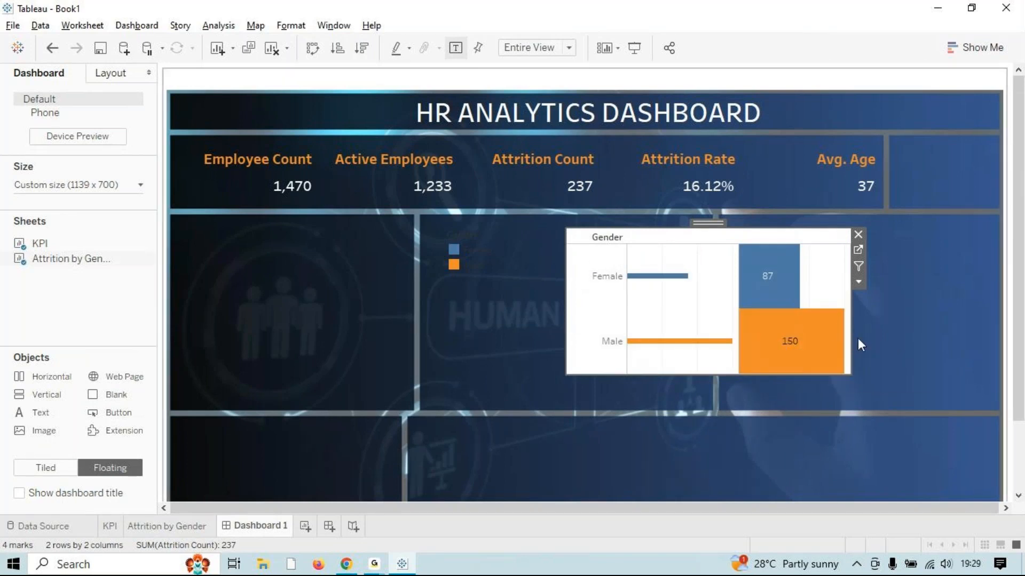
pyautogui.moveTo(851, 342); pyautogui.dragTo(961, 346)
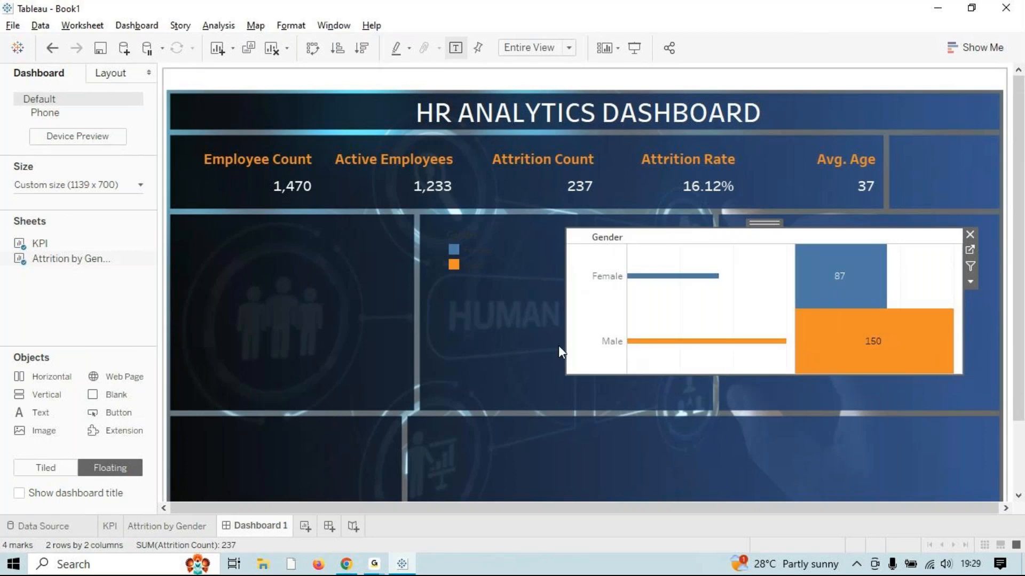
pyautogui.hotkey('ctrl', 'z')
pyautogui.hotkey('ctrl', 'z')
pyautogui.hotkey('ctrl', 'z')
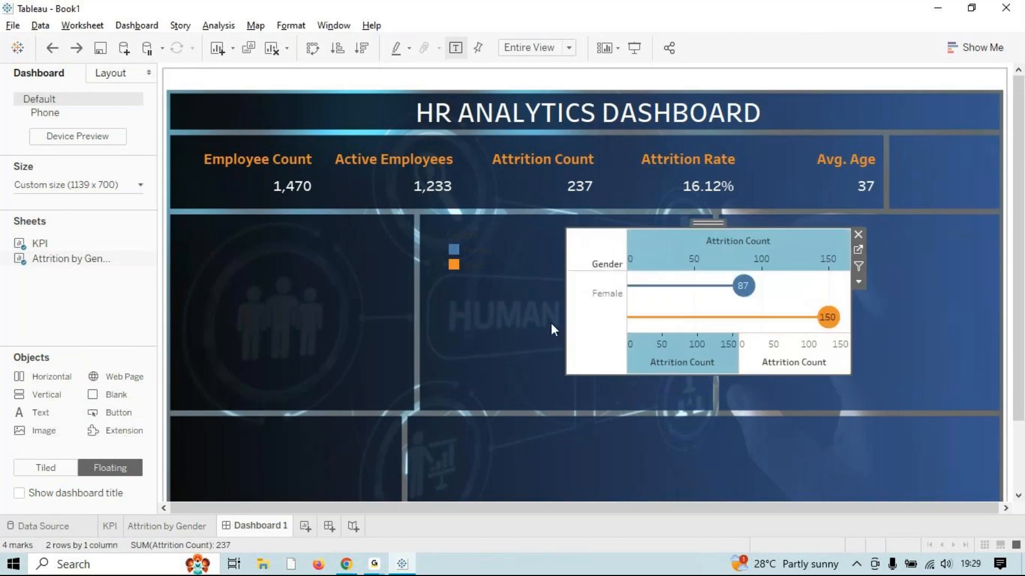
# Hide both the upper and lower Attrition Count axis headers of the gender chart.
pyautogui.rightClick(707, 248)
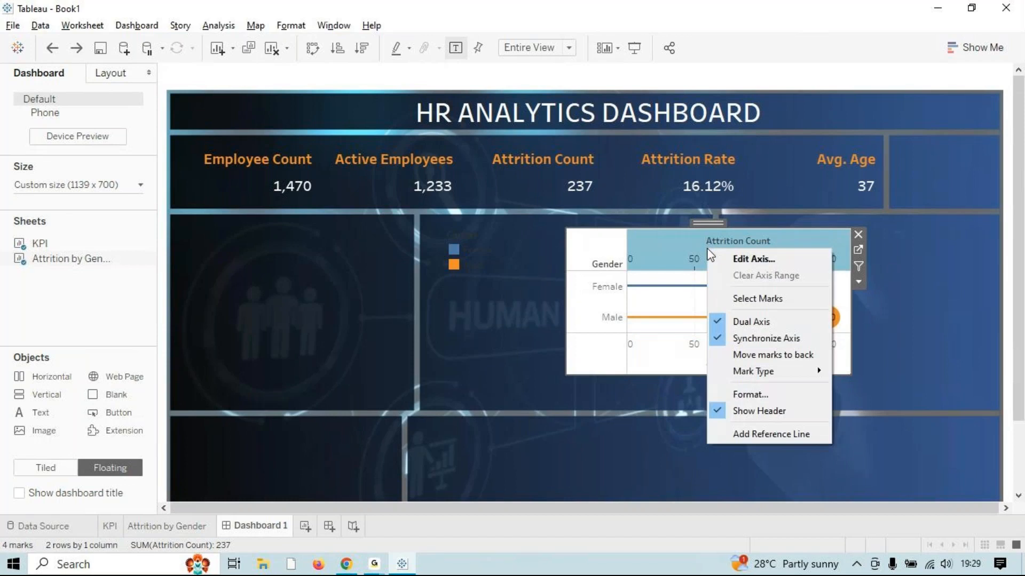
pyautogui.click(764, 409)
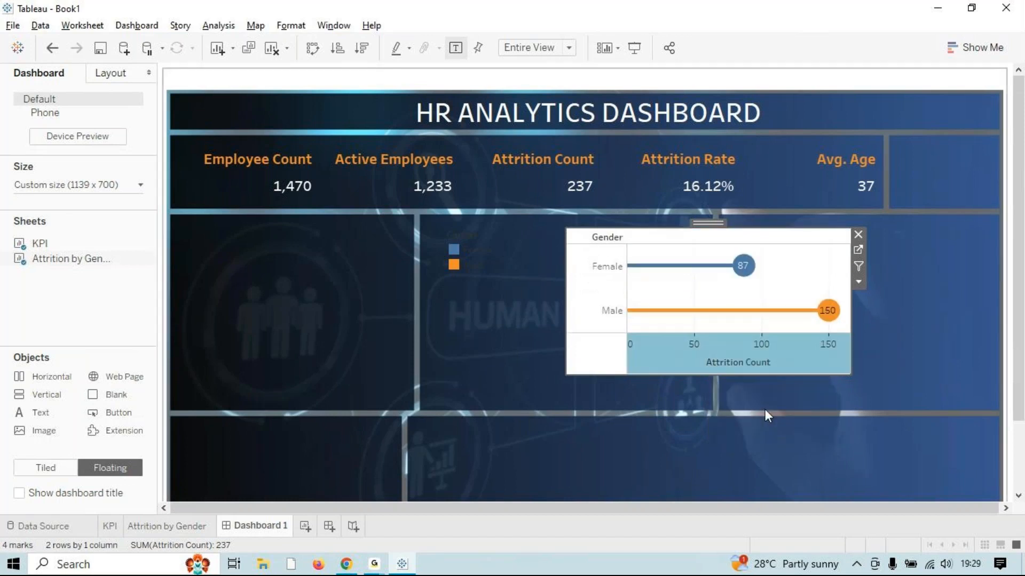
pyautogui.rightClick(660, 354)
pyautogui.click(713, 426)
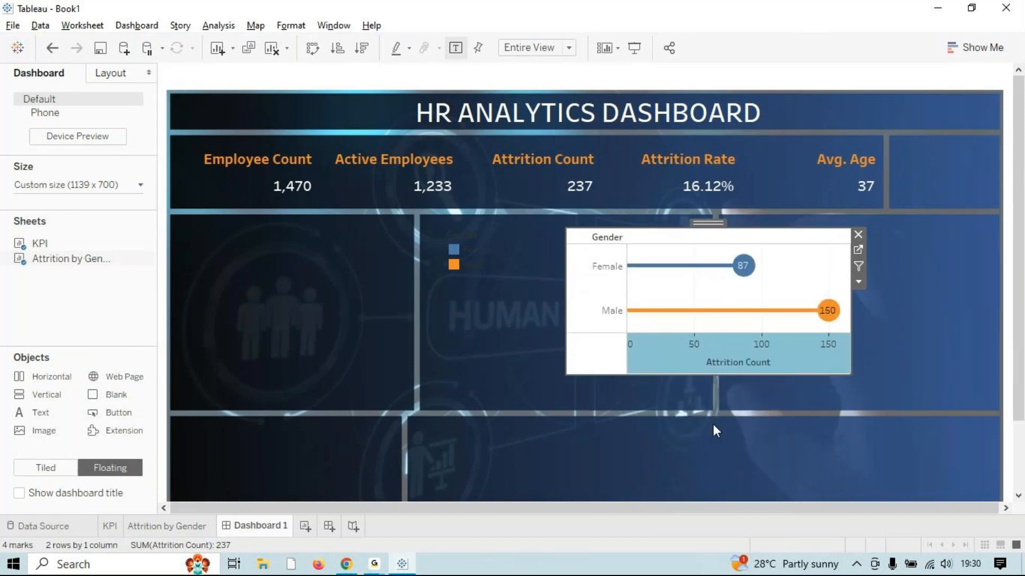
pyautogui.rightClick(676, 355)
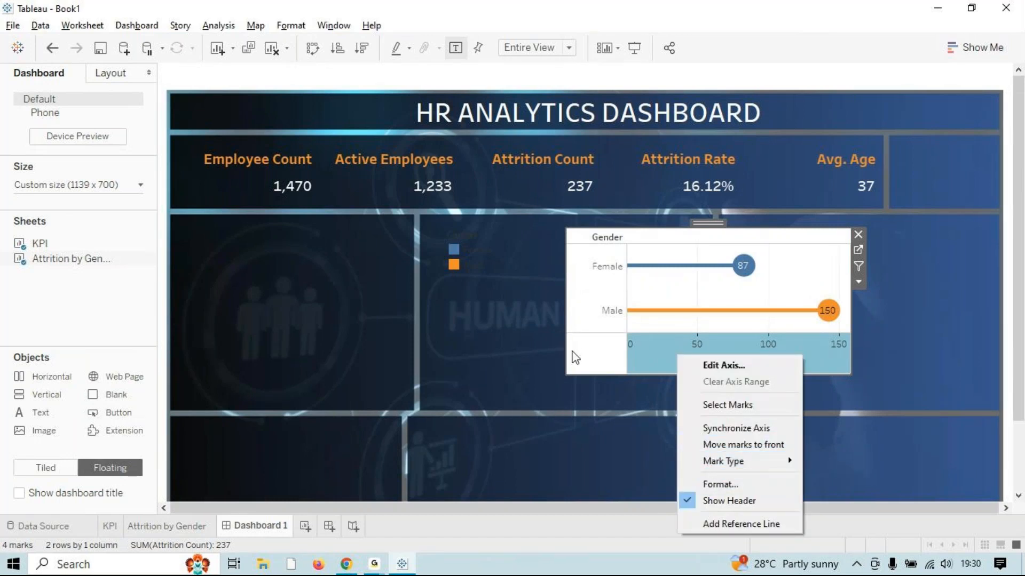
pyautogui.click(657, 357)
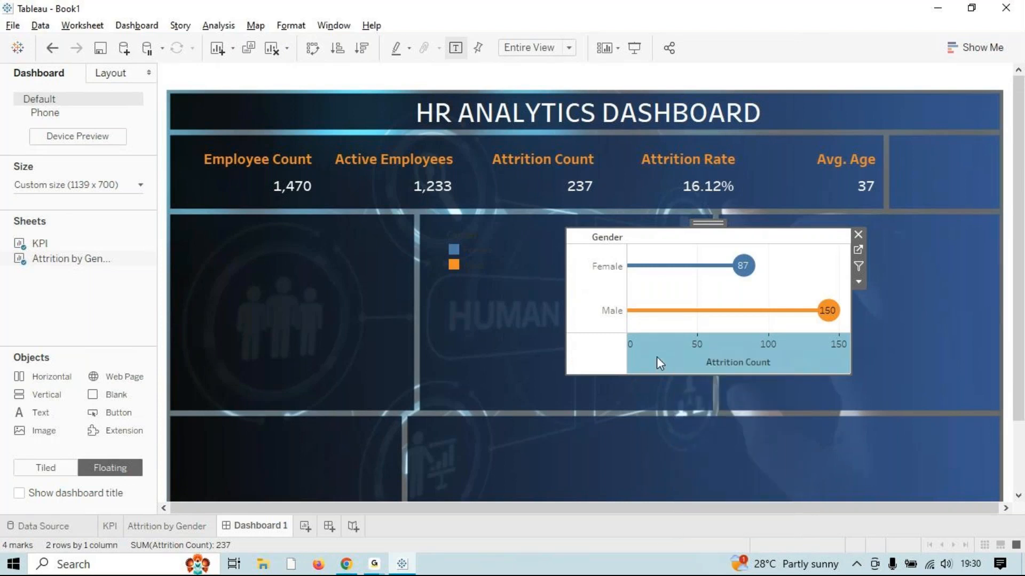
pyautogui.rightClick(656, 357)
pyautogui.click(704, 500)
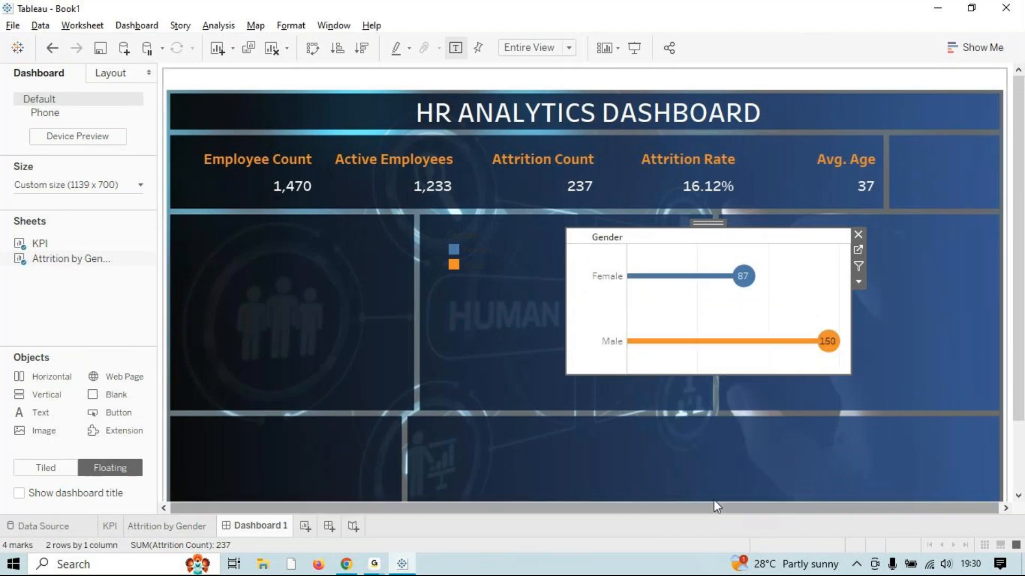
# Shrink the gender chart and move it into the small box beside the KPI table, sizing it to fit the box.
pyautogui.moveTo(640, 273)
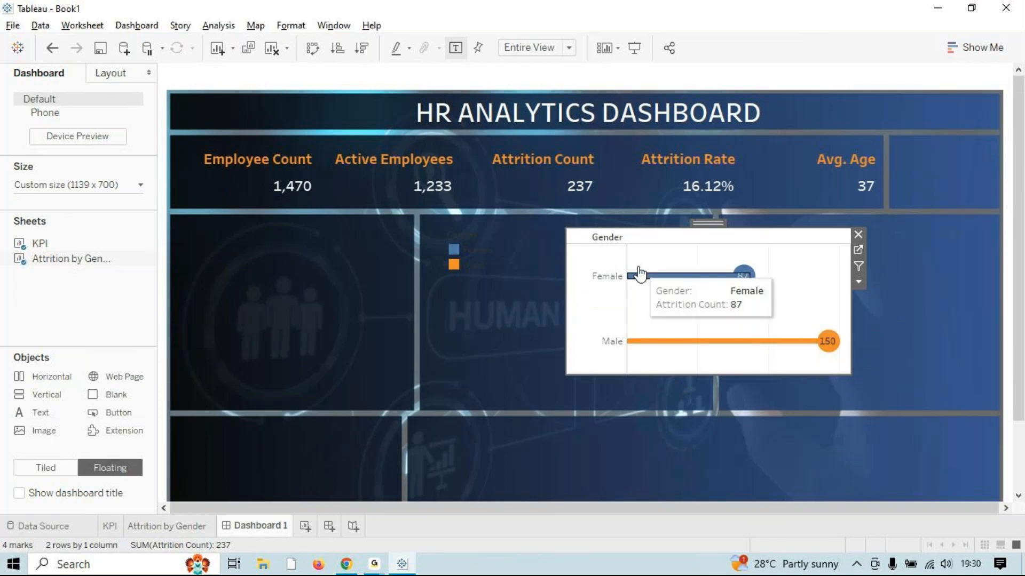
pyautogui.moveTo(567, 229); pyautogui.dragTo(714, 306)
pyautogui.moveTo(784, 302); pyautogui.dragTo(725, 205)
pyautogui.moveTo(795, 283); pyautogui.dragTo(761, 277)
pyautogui.moveTo(705, 209); pyautogui.dragTo(937, 134)
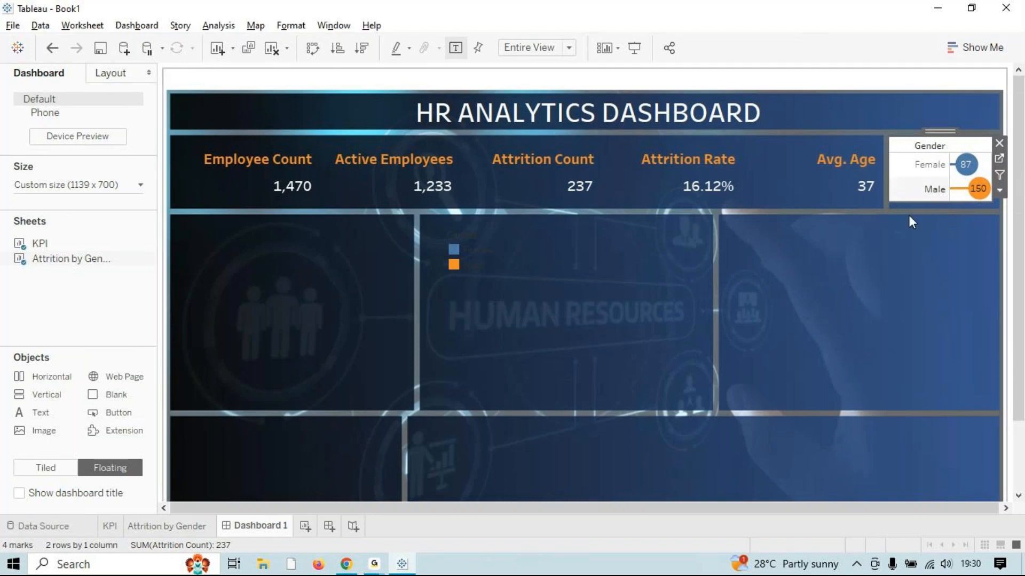
pyautogui.click(909, 447)
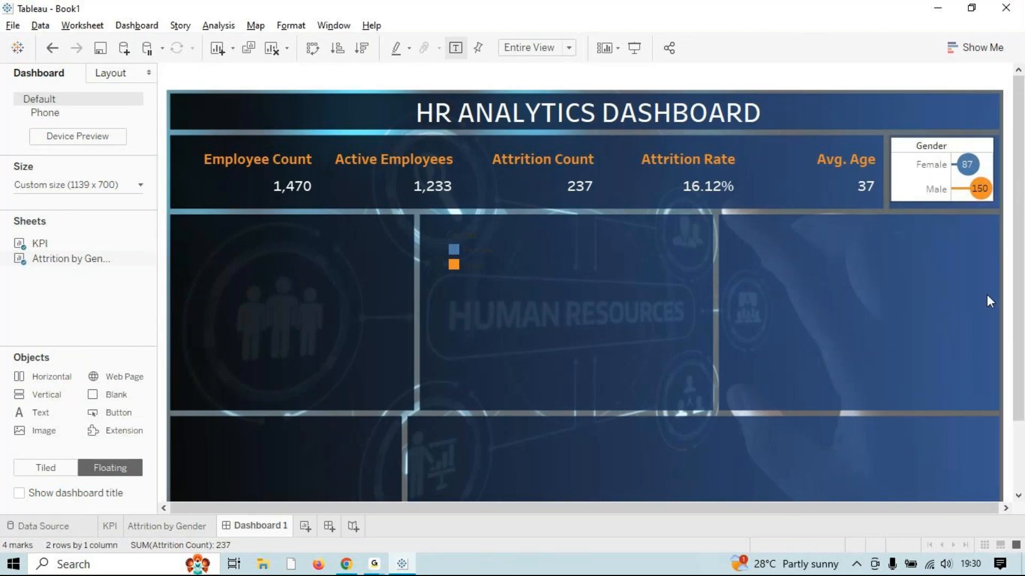
pyautogui.moveTo(993, 202); pyautogui.dragTo(997, 207)
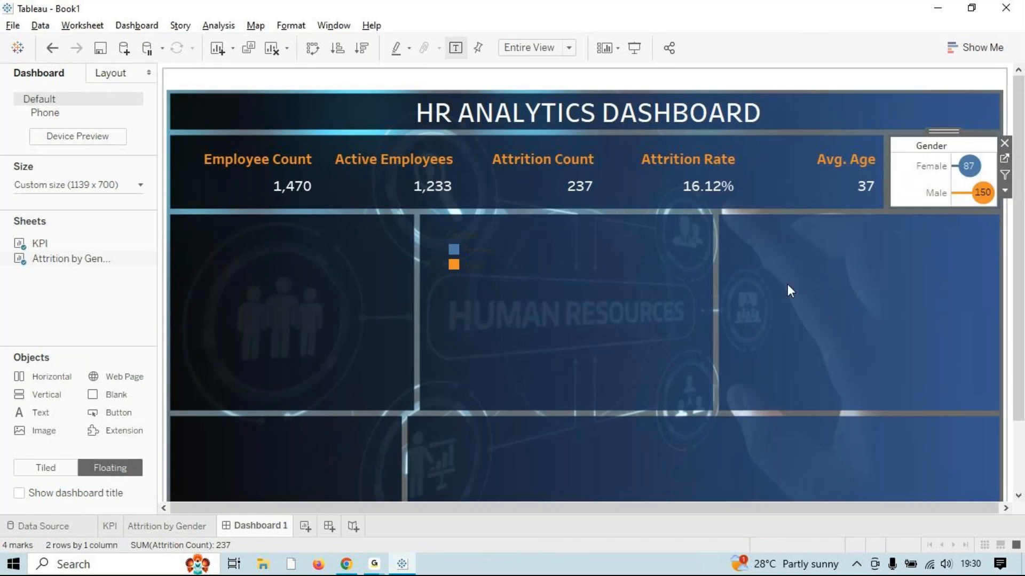
# Remove the floating Gender color legend from the dashboard.
pyautogui.click(457, 250)
pyautogui.click(457, 251)
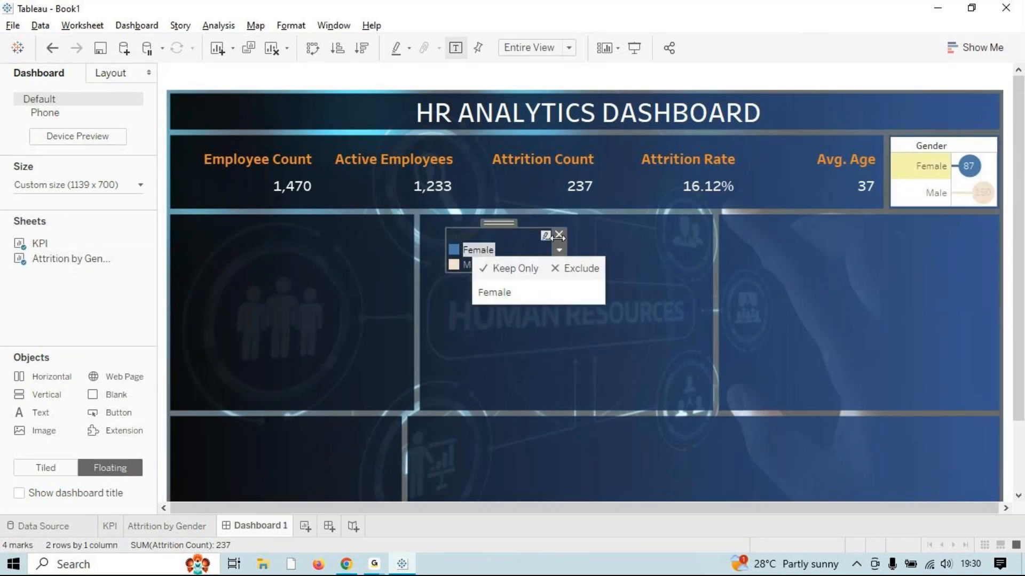
pyautogui.click(559, 234)
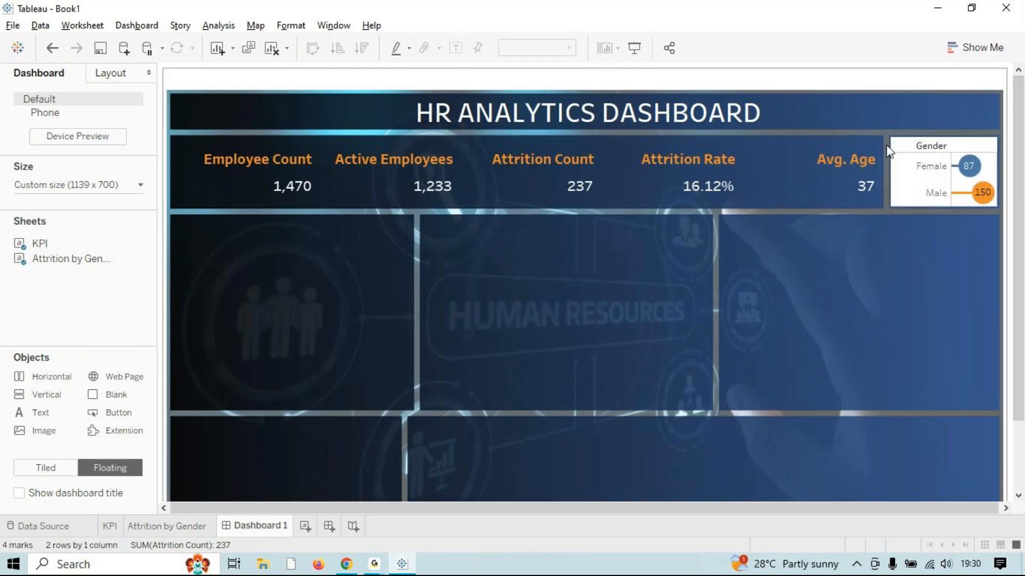
# Set the gender chart's worksheet shading to None so the dashboard background shows through.
pyautogui.click(899, 169)
pyautogui.rightClick(899, 169)
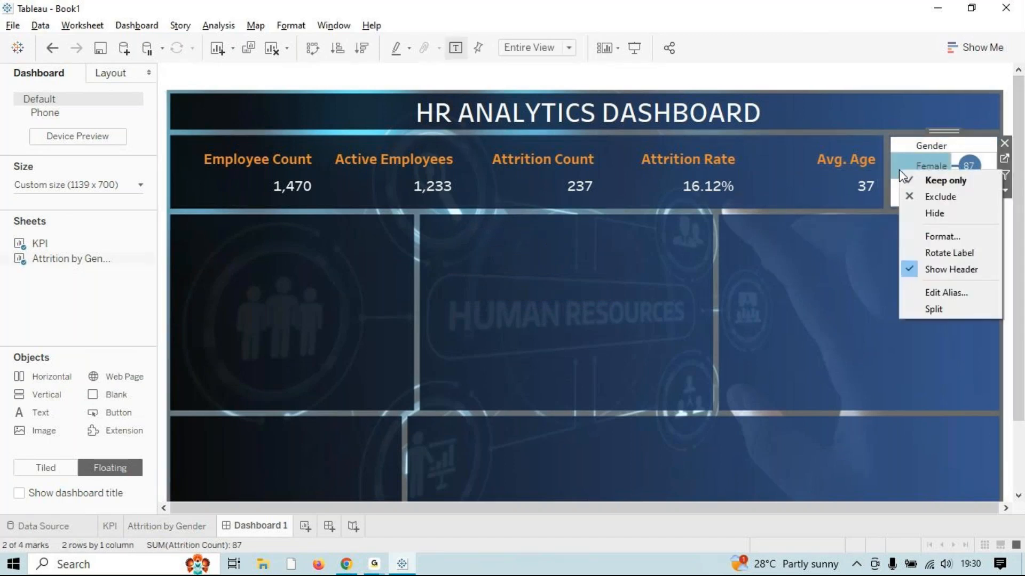
pyautogui.click(930, 233)
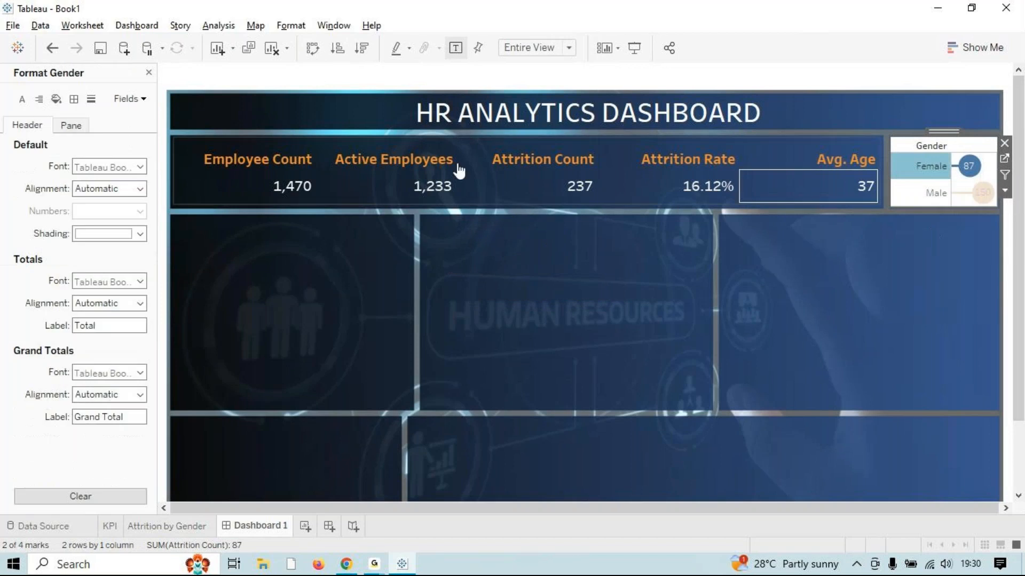
pyautogui.click(56, 99)
pyautogui.click(127, 166)
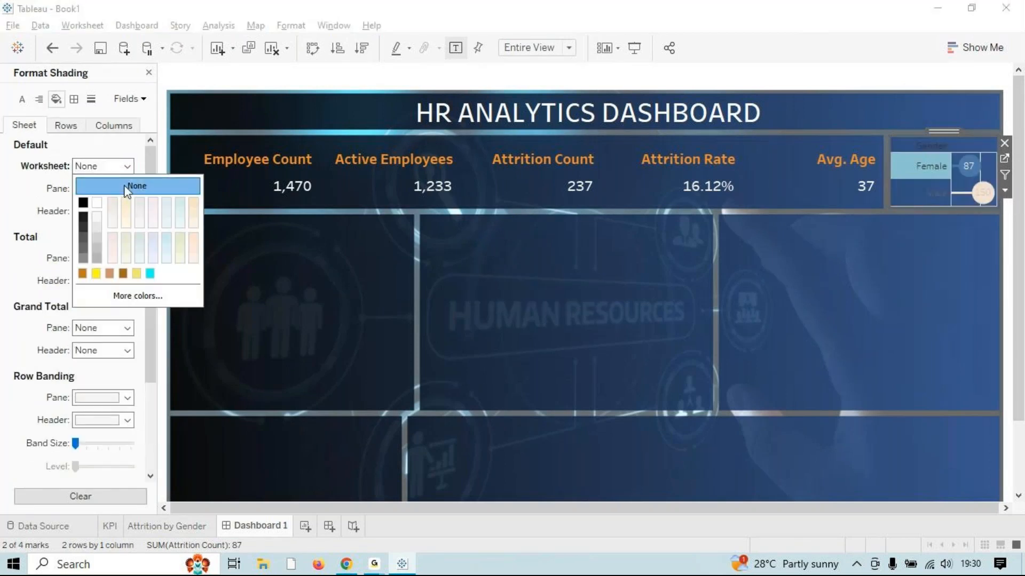
pyautogui.click(789, 300)
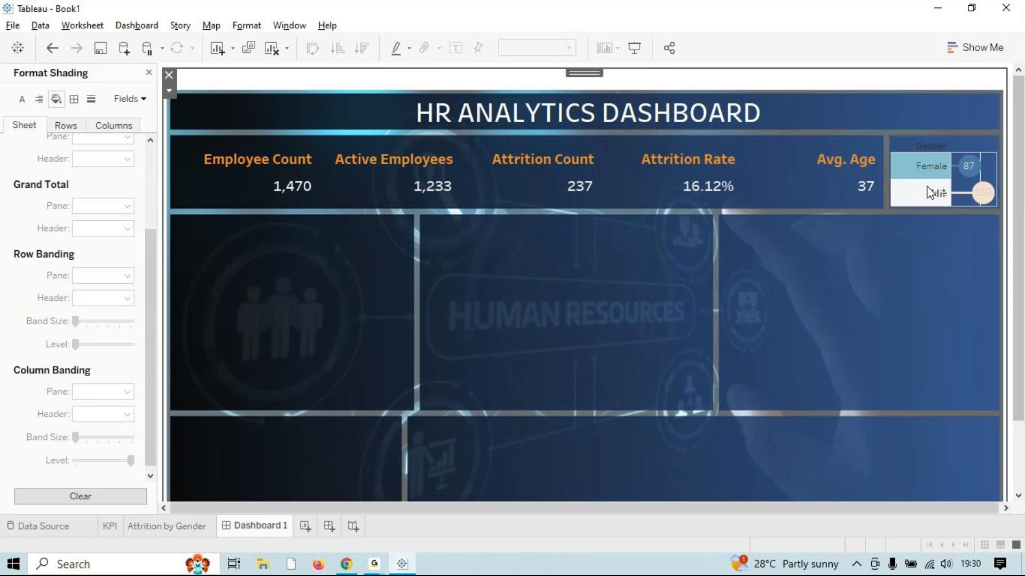
pyautogui.click(902, 301)
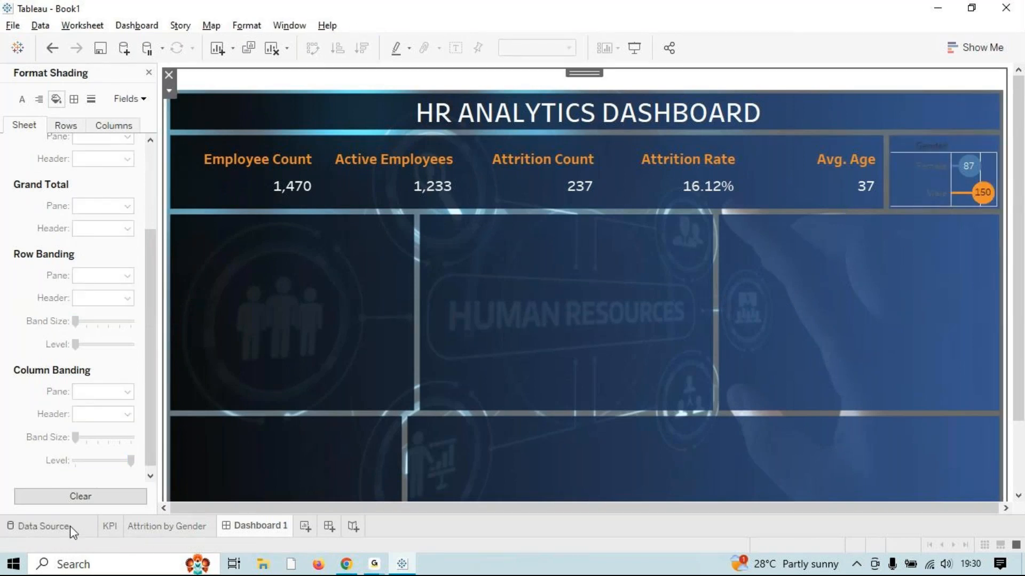
# On the Attrition by Gender sheet, set the Female and Male header labels' font color to orange.
pyautogui.click(150, 528)
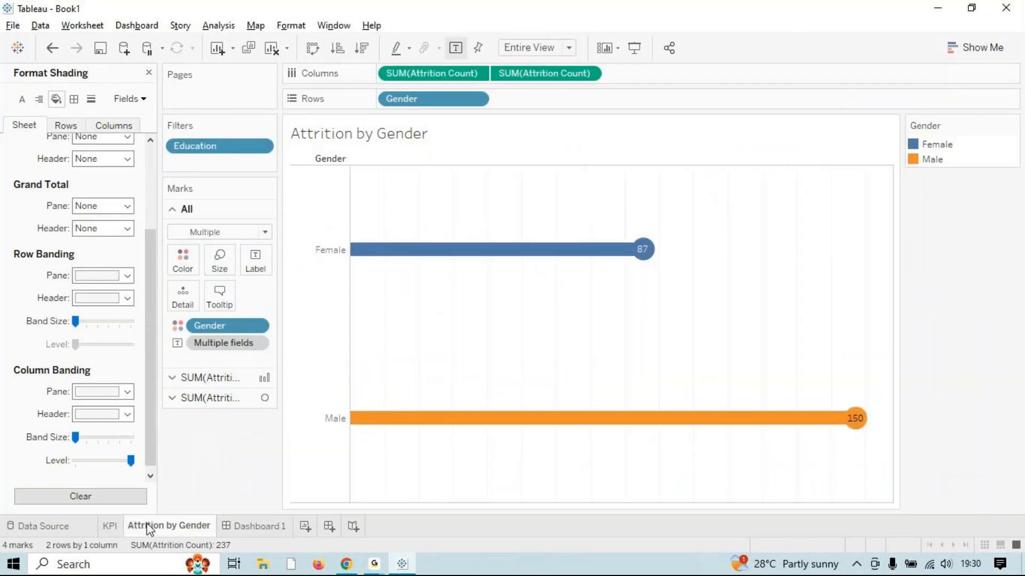
pyautogui.rightClick(328, 156)
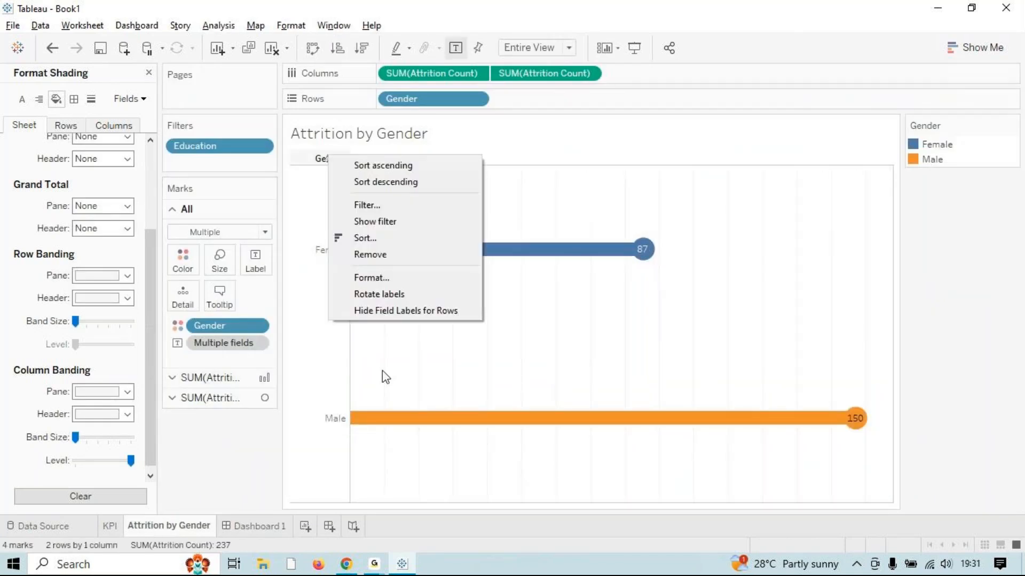
pyautogui.click(8, 148)
pyautogui.scroll(3, 11, 160)
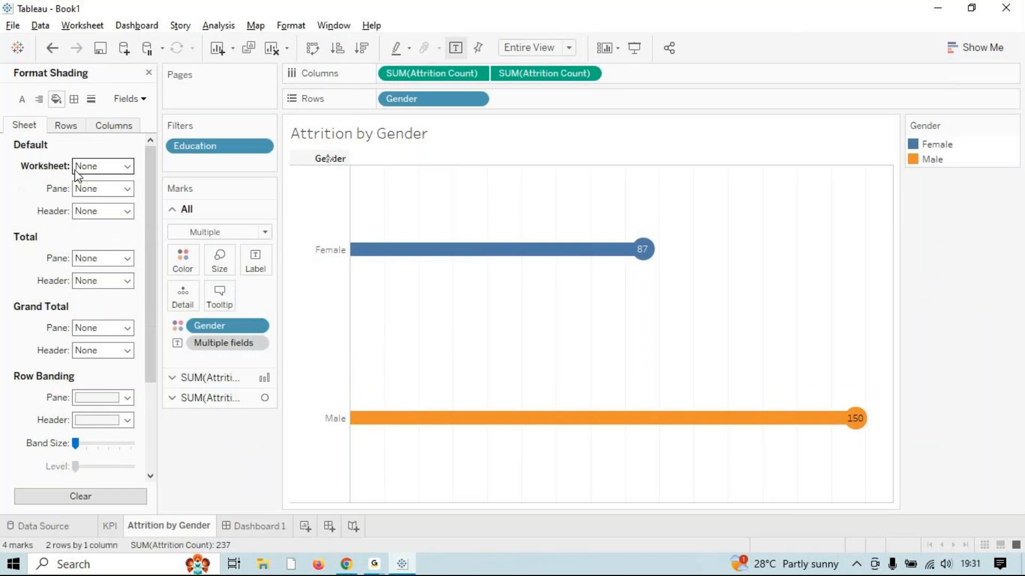
pyautogui.click(24, 102)
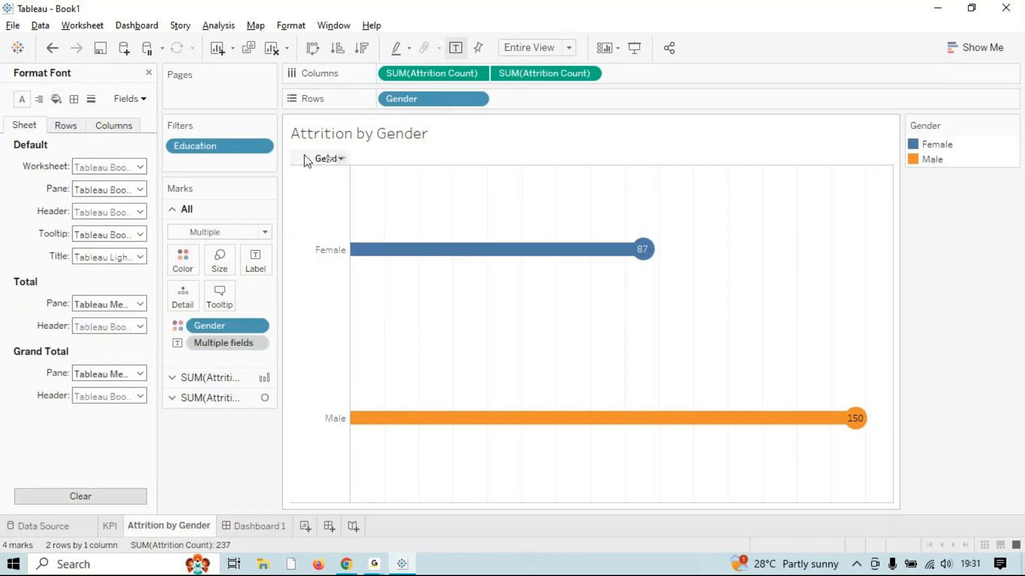
pyautogui.click(306, 247)
pyautogui.rightClick(305, 249)
pyautogui.click(333, 315)
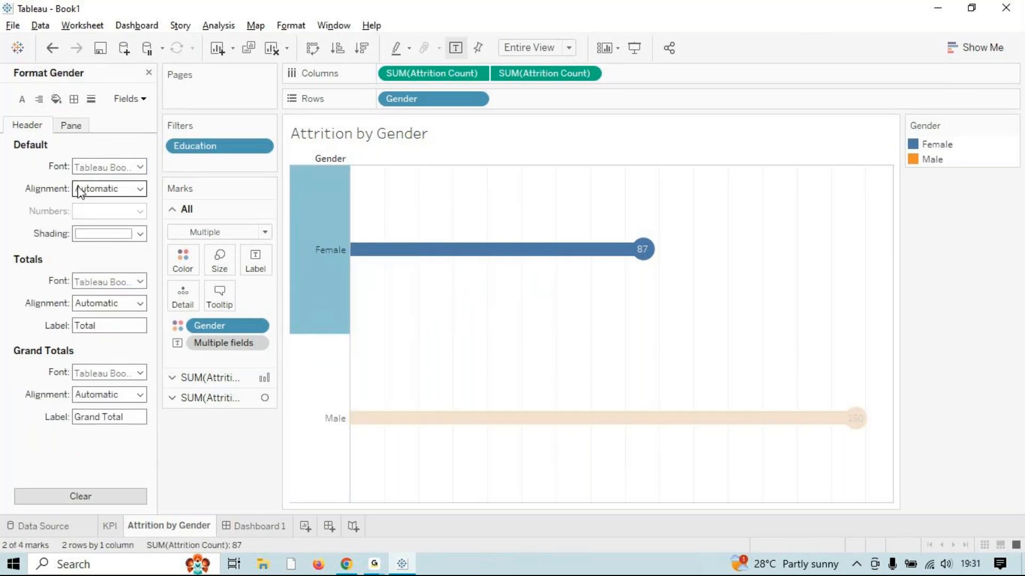
pyautogui.click(140, 188)
pyautogui.click(140, 168)
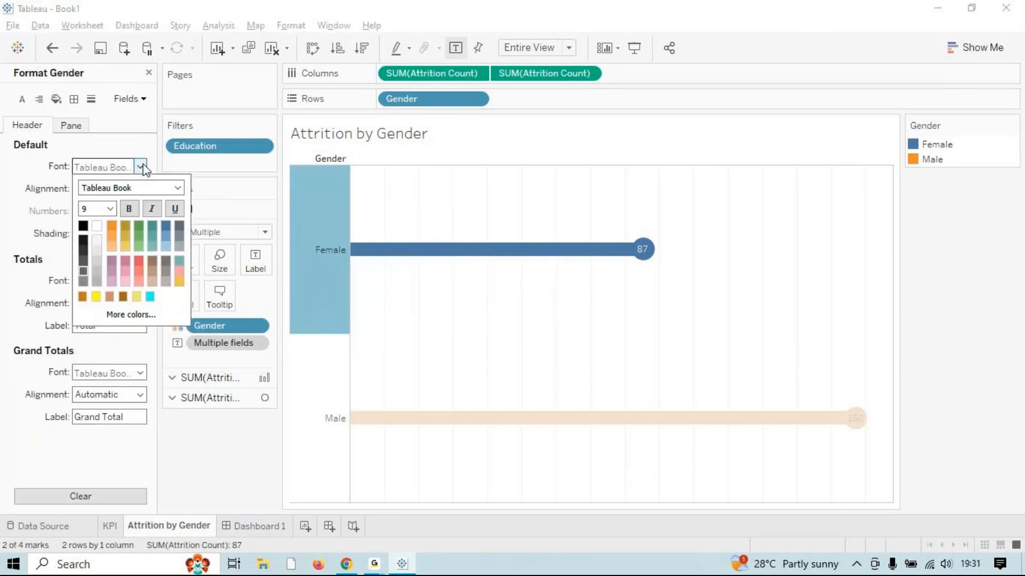
pyautogui.click(110, 225)
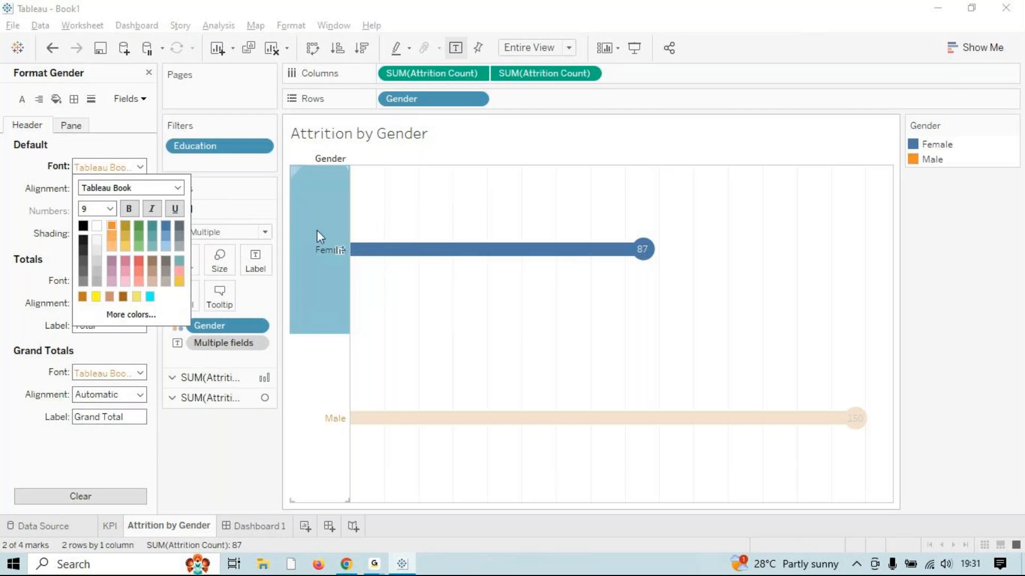
pyautogui.click(3, 249)
pyautogui.click(461, 418)
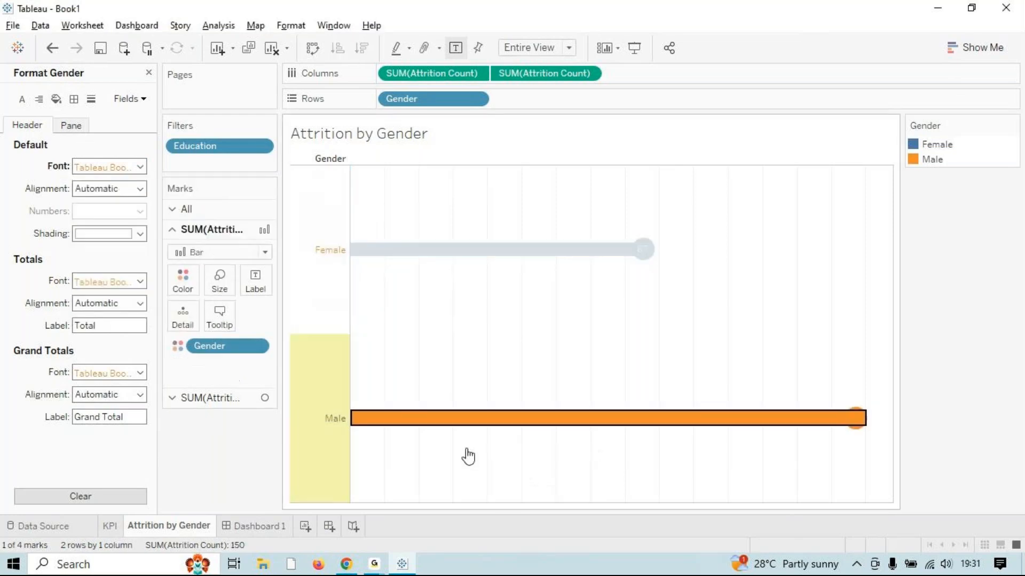
# Set the Female and Male header labels to white with font size 12.
pyautogui.click(141, 168)
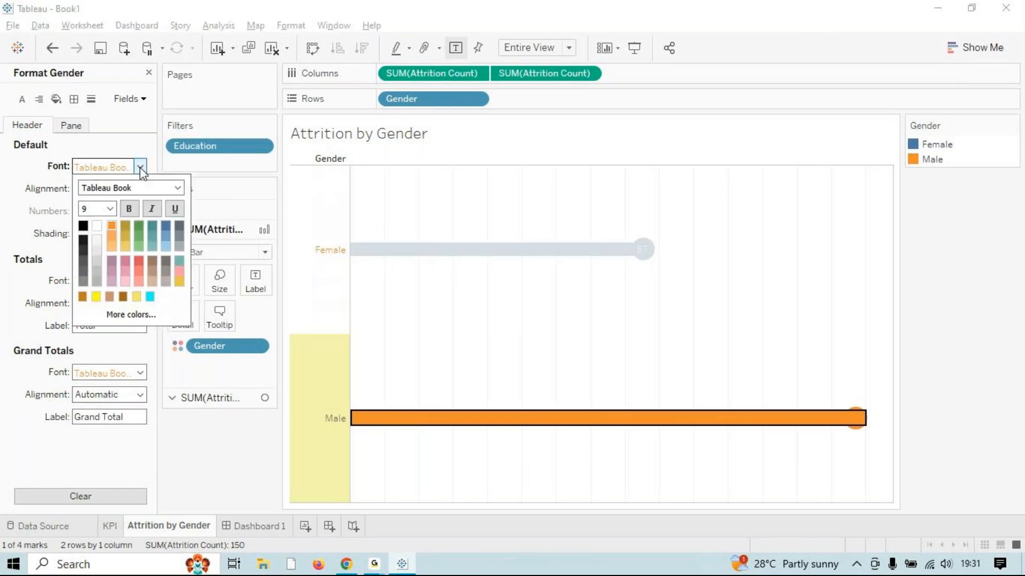
pyautogui.click(97, 226)
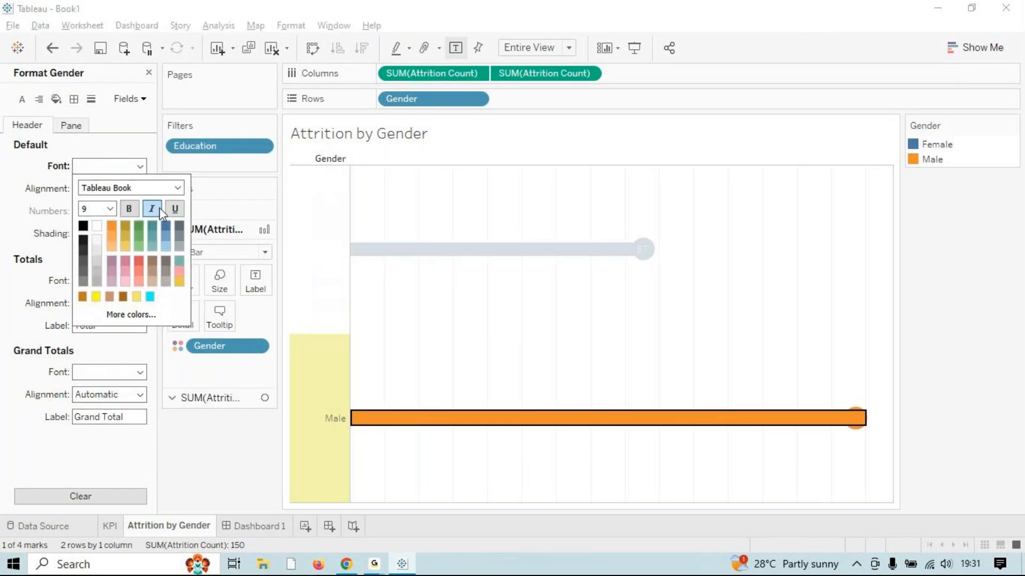
pyautogui.click(110, 209)
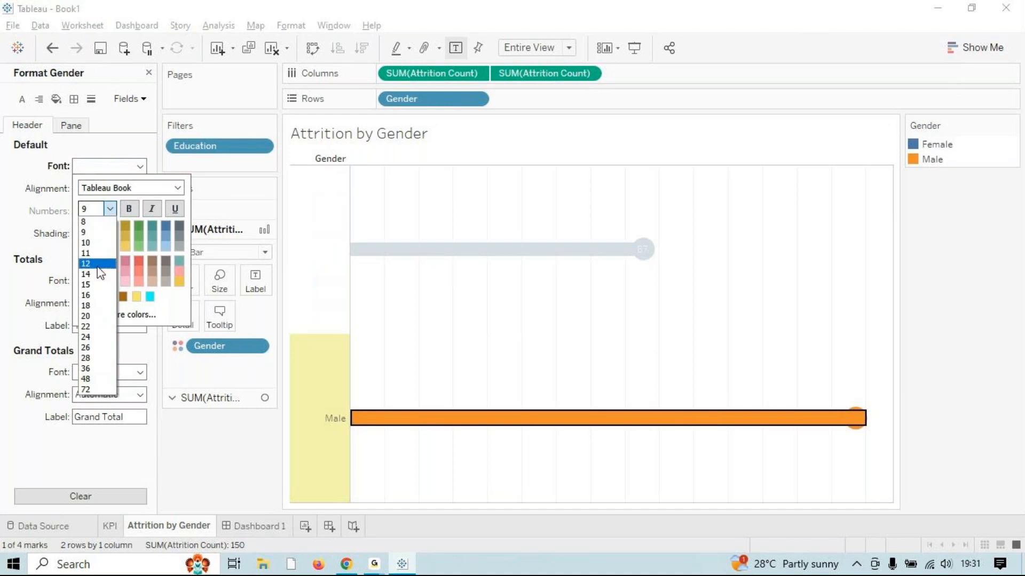
pyautogui.click(95, 263)
pyautogui.click(313, 165)
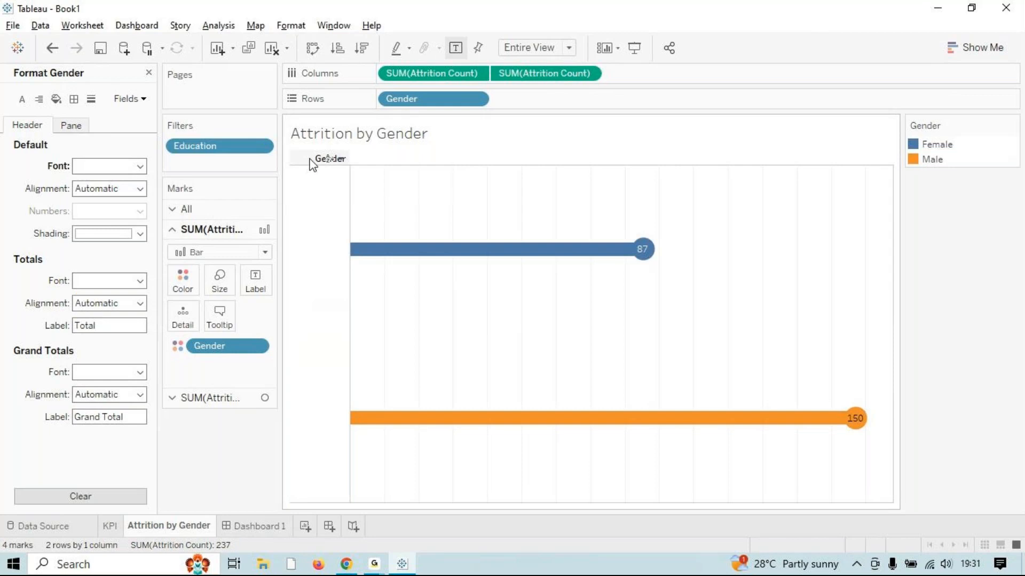
# Change the Female and Male header labels' font color back to orange.
pyautogui.click(140, 166)
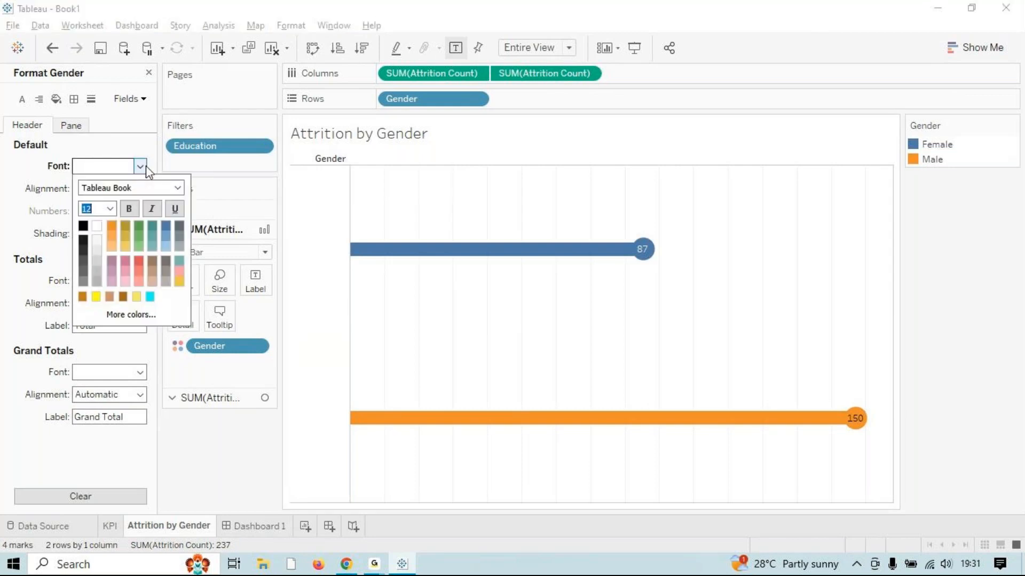
pyautogui.click(113, 225)
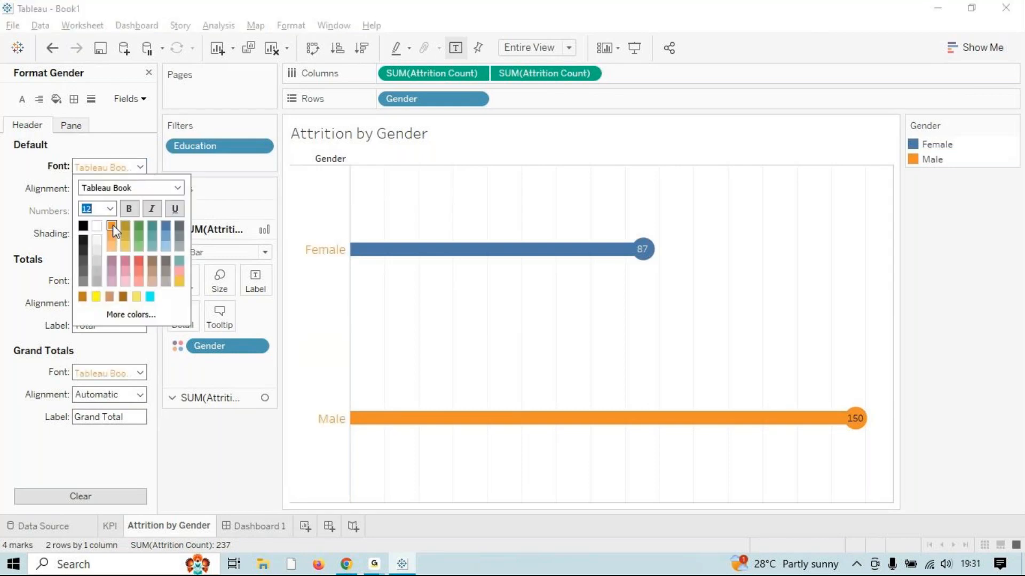
pyautogui.click(3, 174)
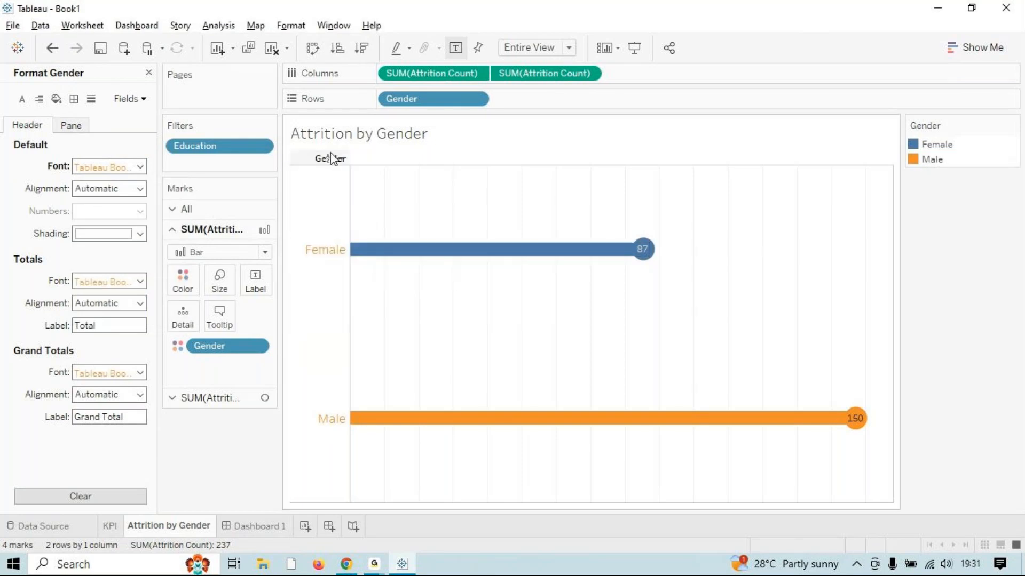
# Set the Gender field's pane font to orange at size 12.
pyautogui.click(66, 125)
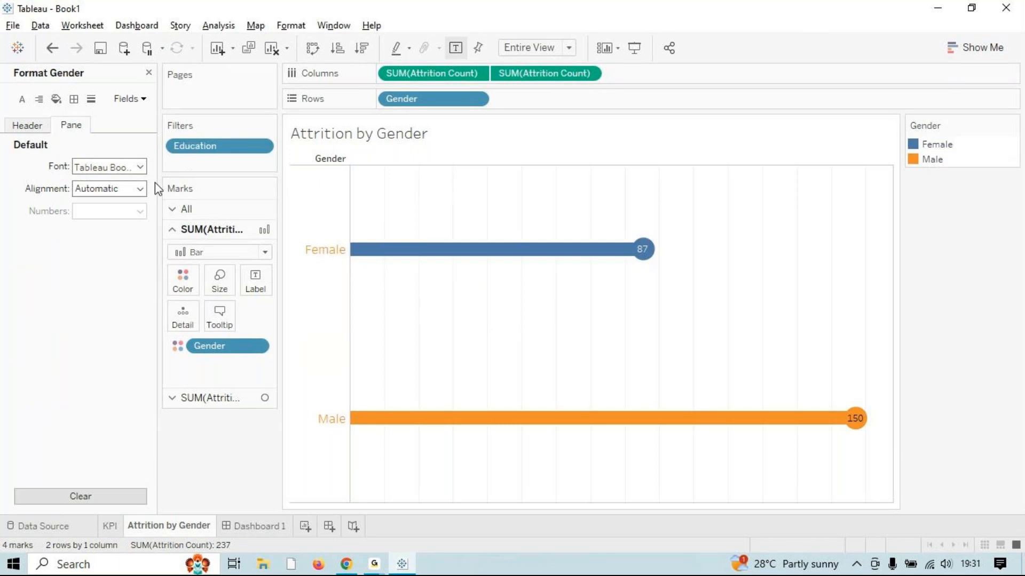
pyautogui.click(139, 167)
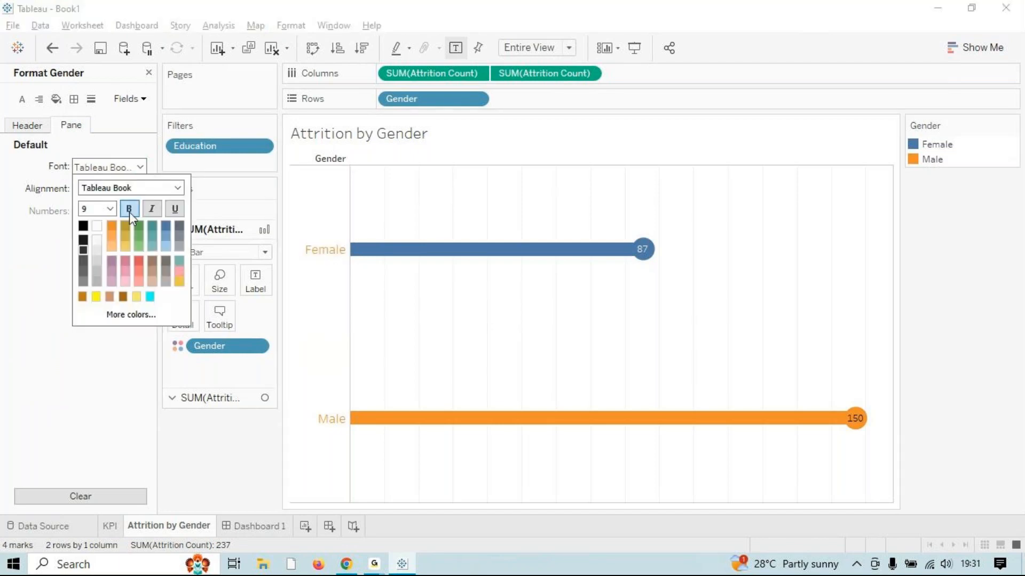
pyautogui.click(114, 224)
pyautogui.click(110, 208)
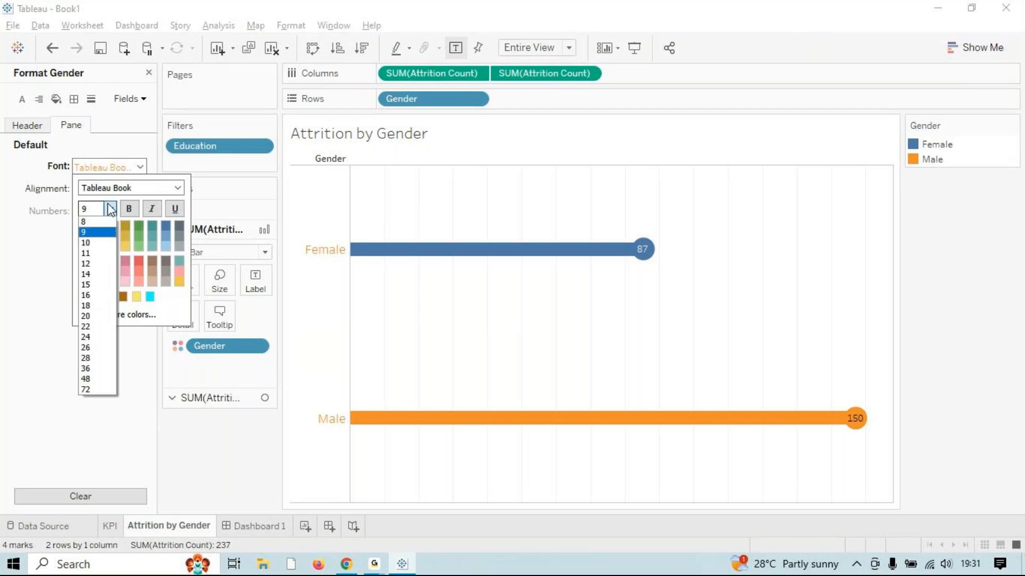
pyautogui.click(89, 264)
# Make the Gender field label above the headers orange, bold and larger, and check it on the dashboard.
pyautogui.click(328, 159)
pyautogui.rightClick(310, 160)
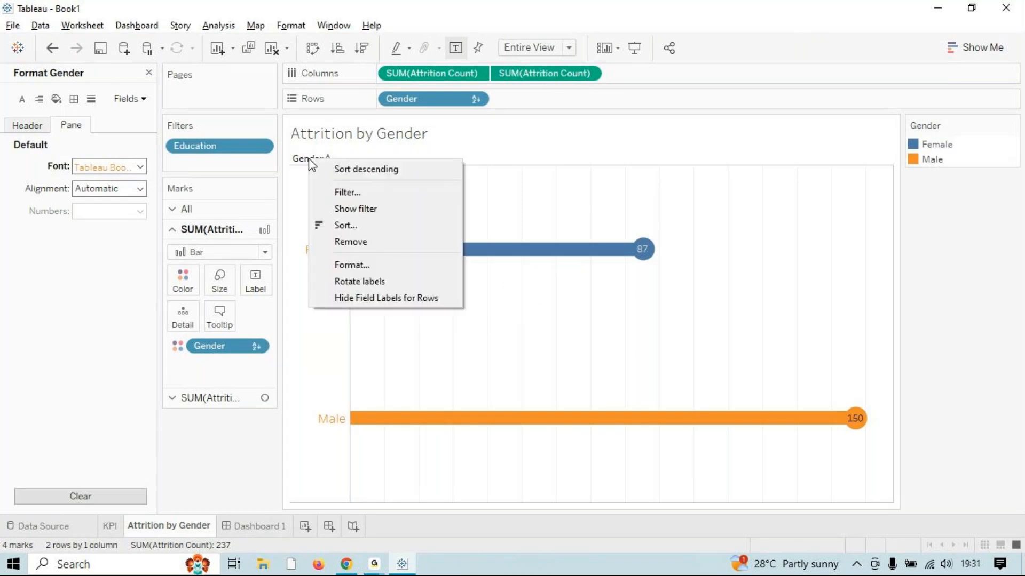
pyautogui.click(344, 265)
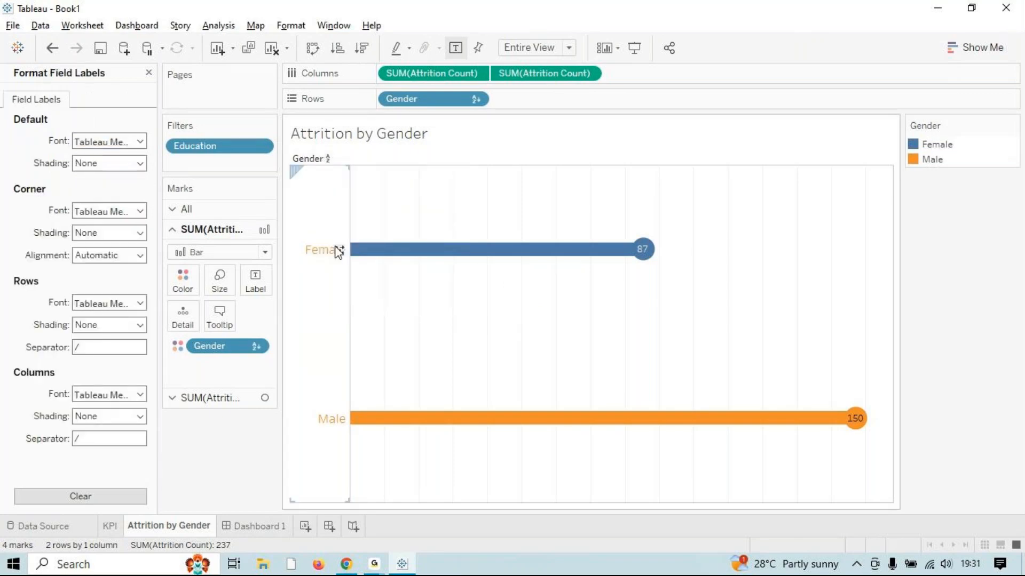
pyautogui.click(140, 142)
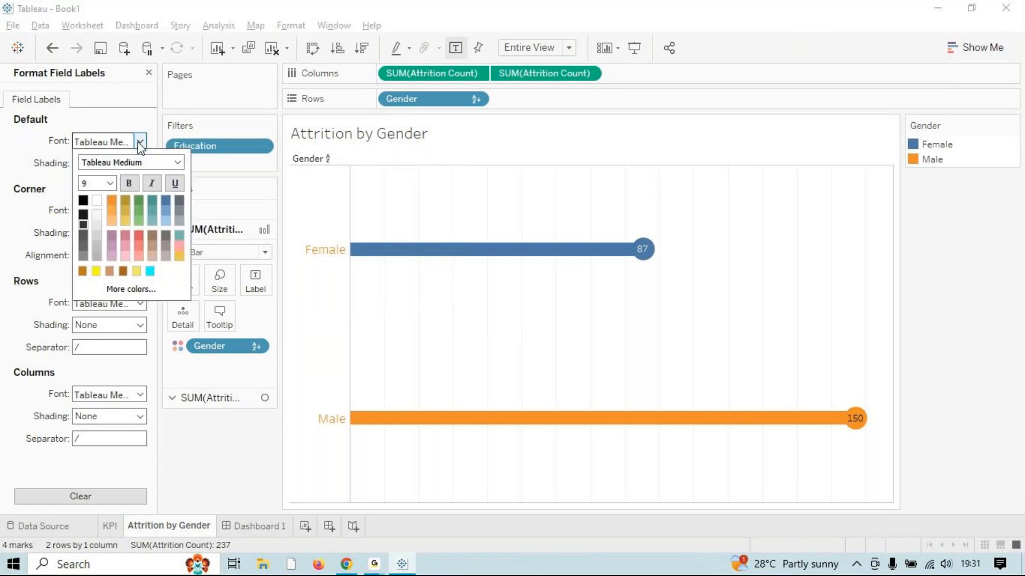
pyautogui.click(111, 201)
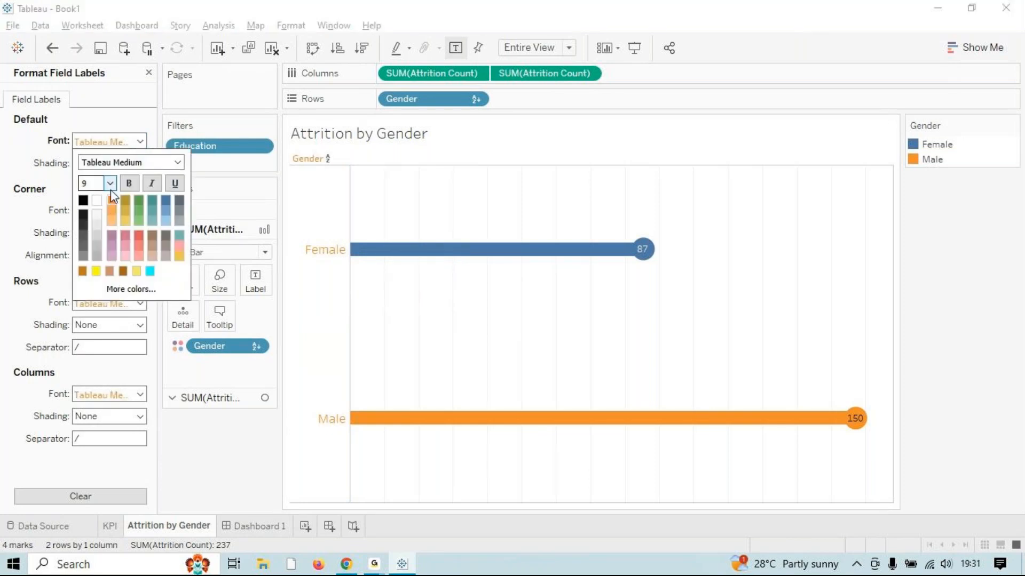
pyautogui.click(110, 183)
pyautogui.click(92, 273)
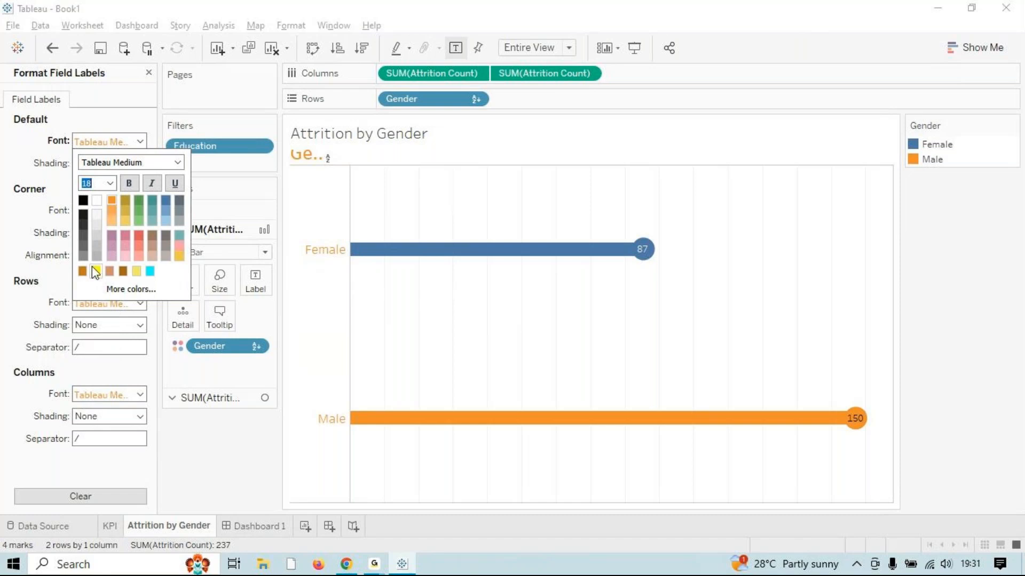
pyautogui.click(110, 183)
pyautogui.click(95, 249)
pyautogui.click(133, 182)
pyautogui.click(267, 523)
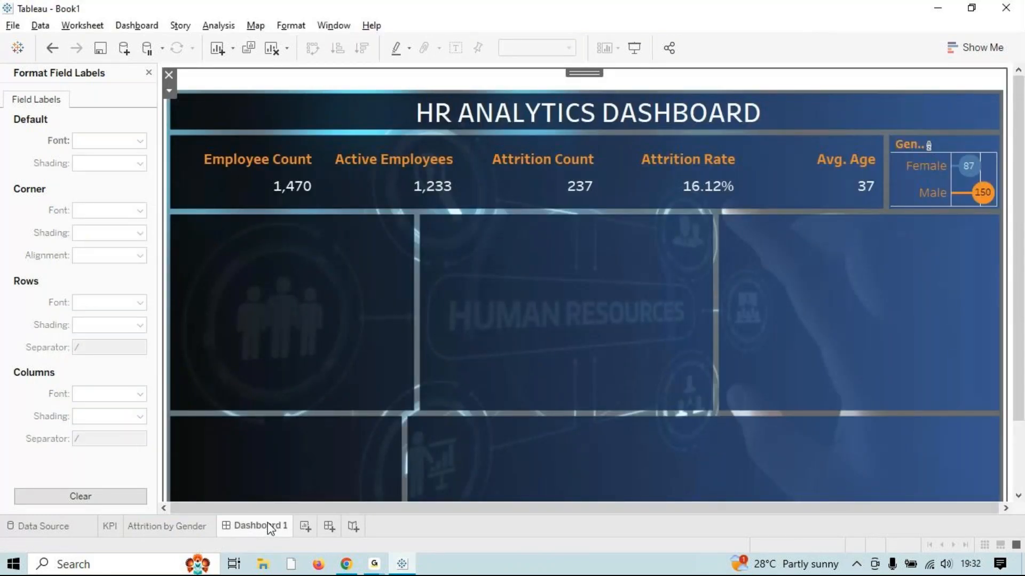
# Set the Gender field label's font size to 10 on the Attrition by Gender sheet and review it on the dashboard.
pyautogui.click(183, 528)
pyautogui.click(140, 142)
pyautogui.click(110, 183)
pyautogui.click(108, 219)
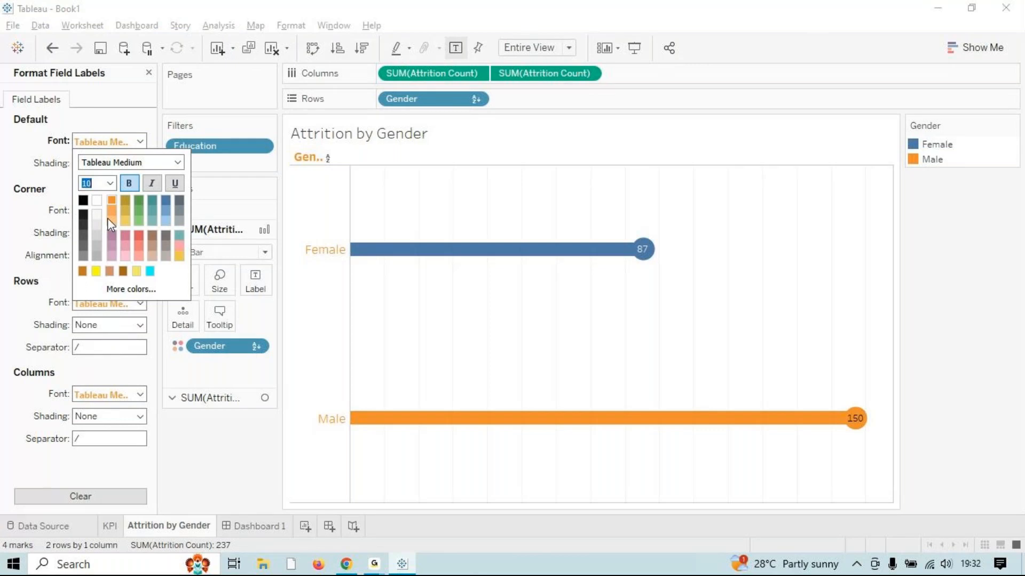
pyautogui.click(235, 528)
pyautogui.click(235, 529)
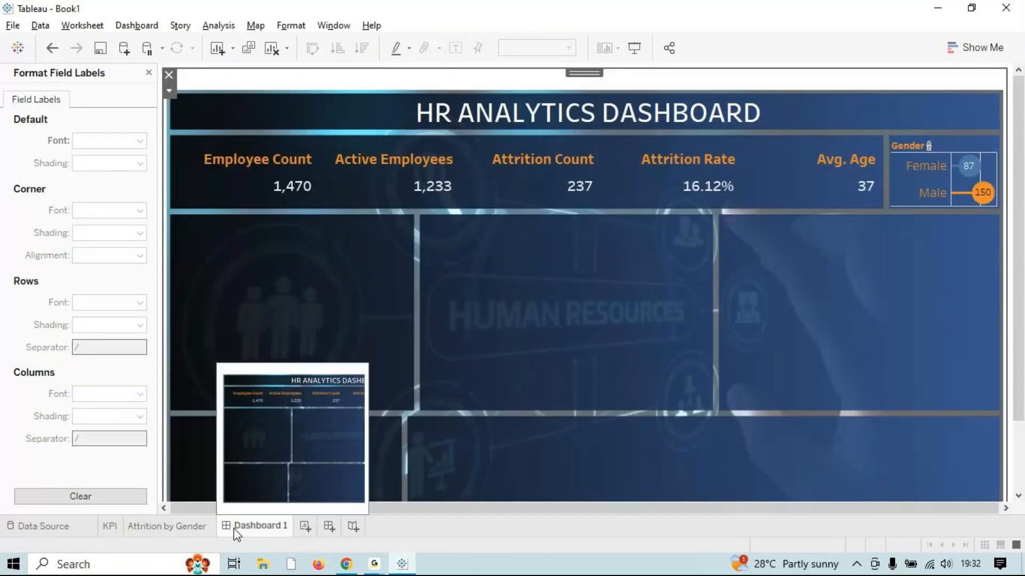
# Change the Female and Male header labels' font color to white on the Attrition by Gender sheet and check the dashboard.
pyautogui.click(190, 525)
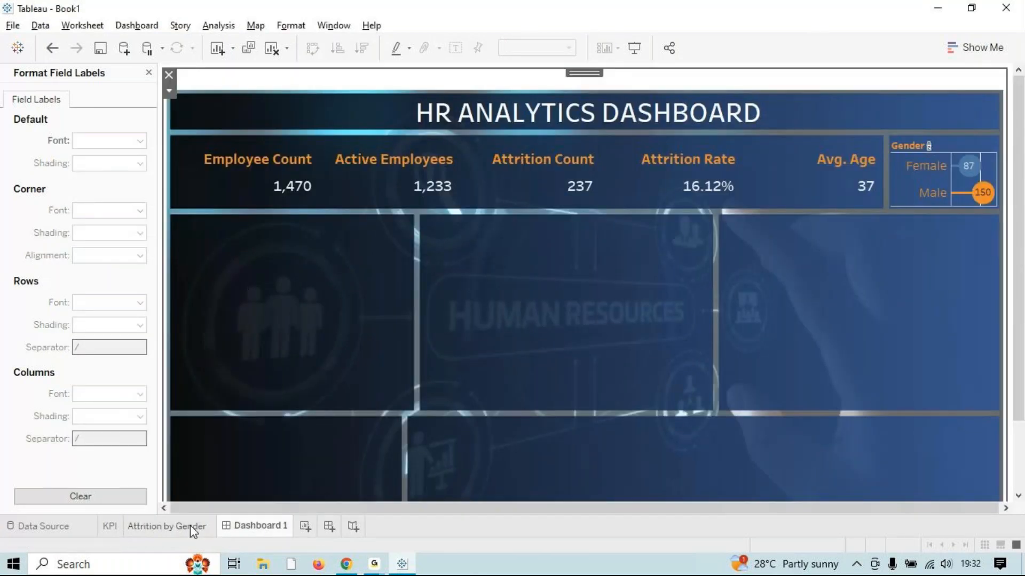
pyautogui.click(308, 205)
pyautogui.rightClick(307, 206)
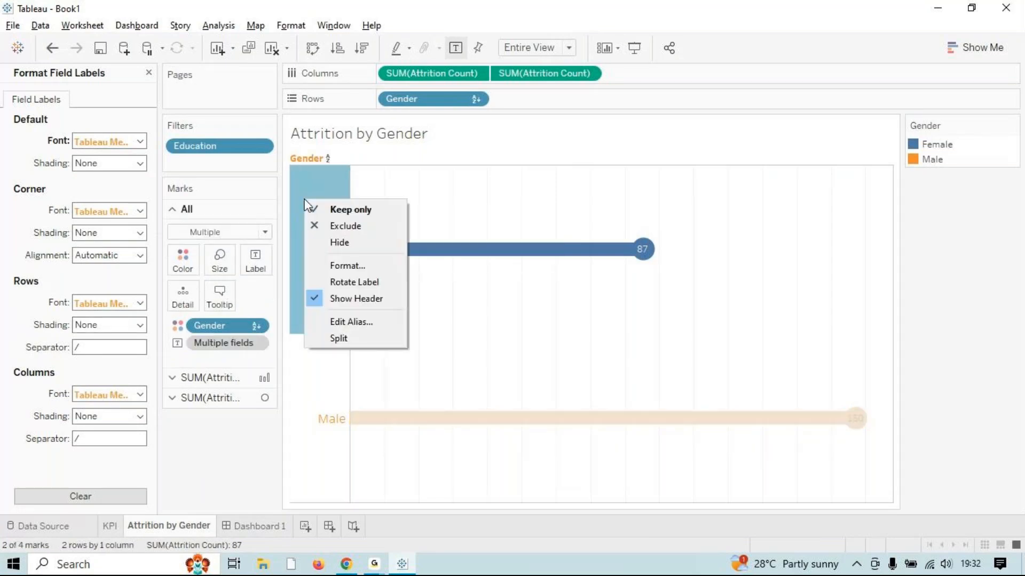
pyautogui.click(335, 260)
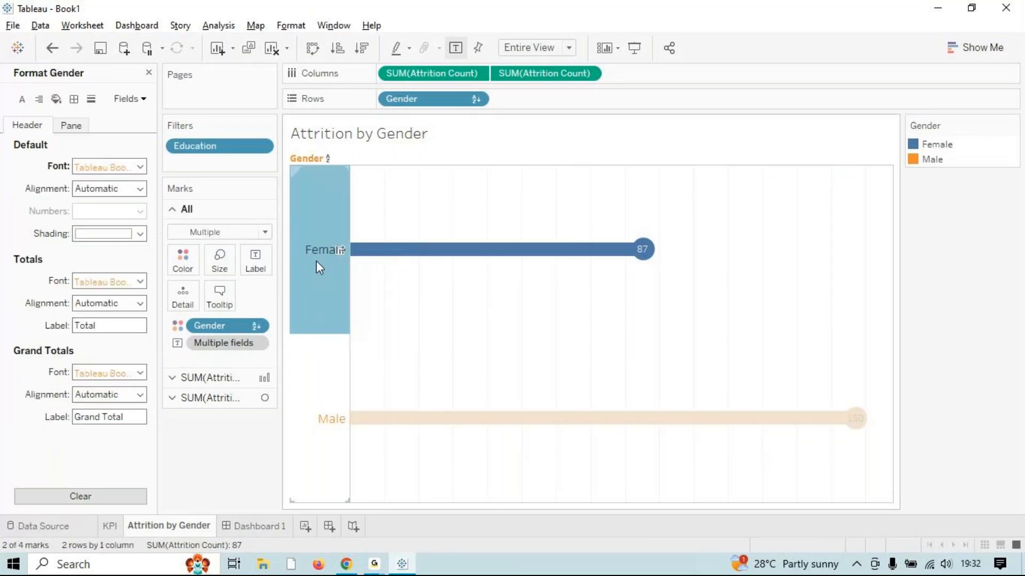
pyautogui.click(140, 167)
pyautogui.click(97, 227)
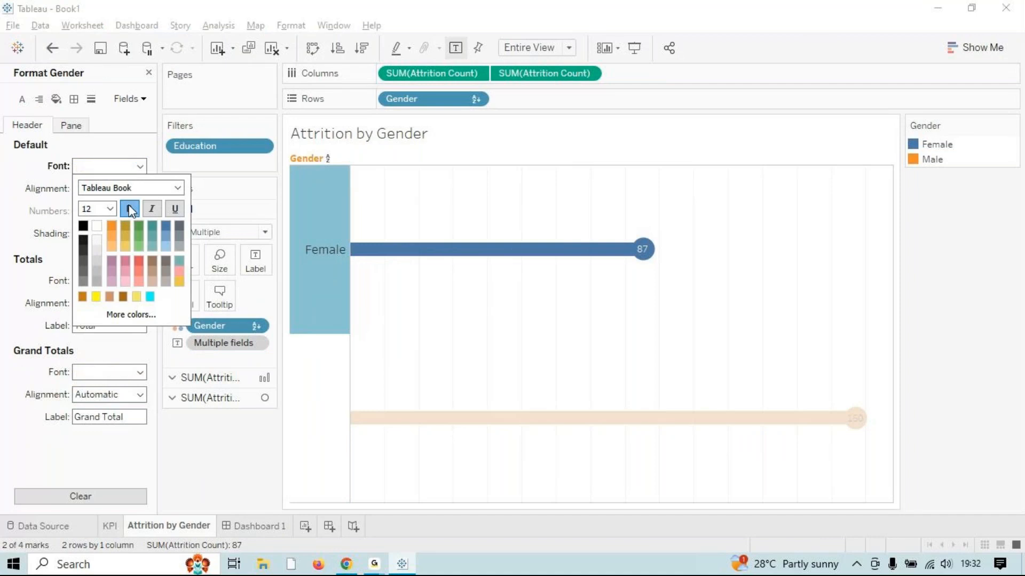
pyautogui.click(233, 527)
pyautogui.click(232, 527)
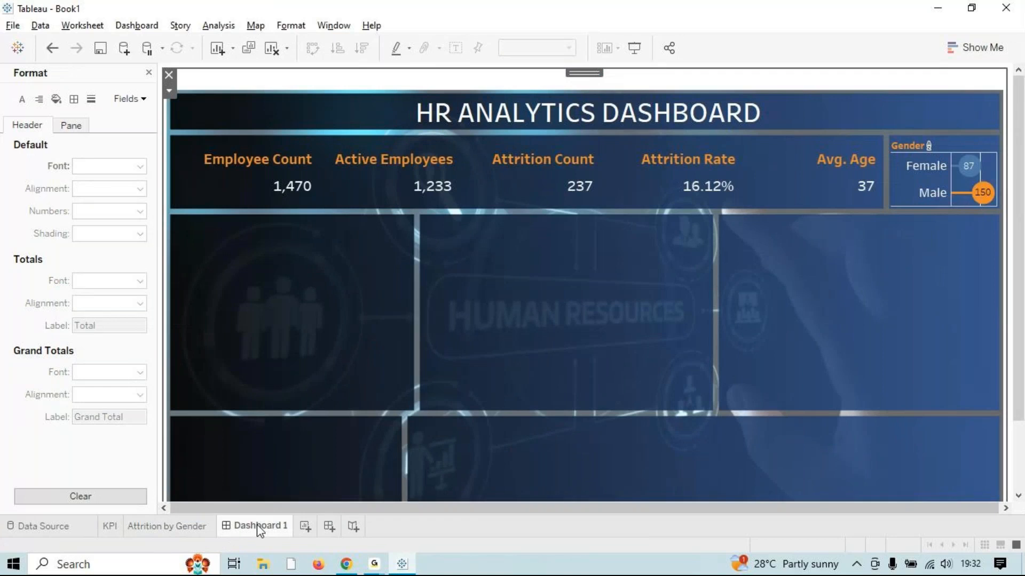
# Reduce the Female and Male header labels' font size to 9 and review the chart on the dashboard.
pyautogui.click(187, 525)
pyautogui.click(140, 166)
pyautogui.click(109, 209)
pyautogui.click(94, 233)
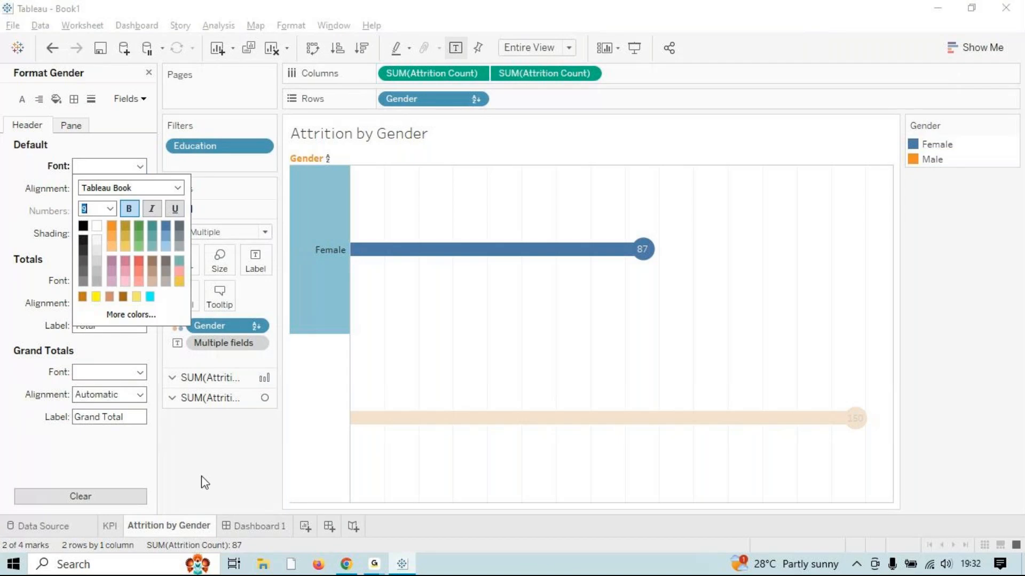
pyautogui.click(250, 528)
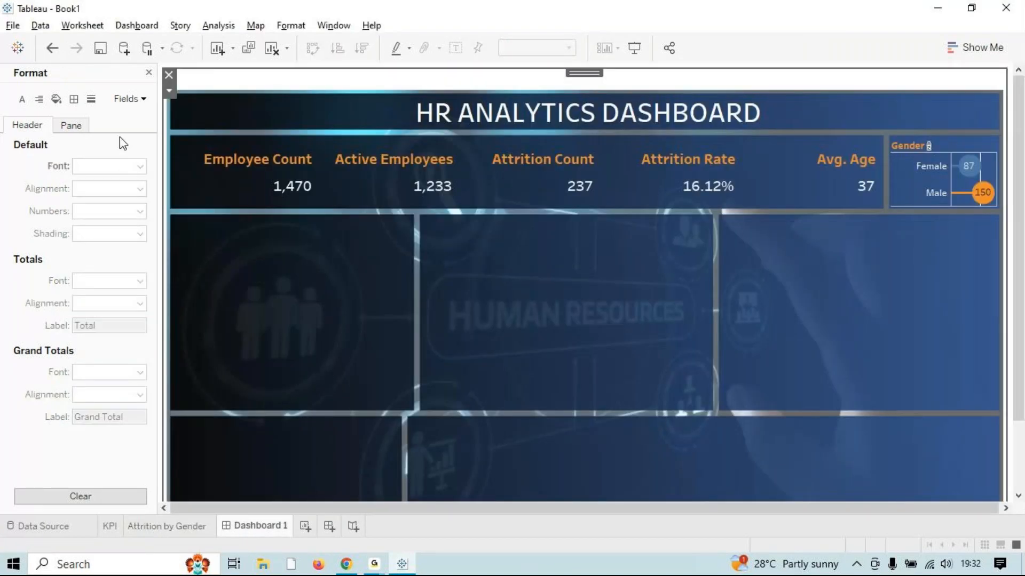
# Set the Female and Male header labels' font size to 11 on the Attrition by Gender sheet.
pyautogui.click(132, 529)
pyautogui.click(140, 166)
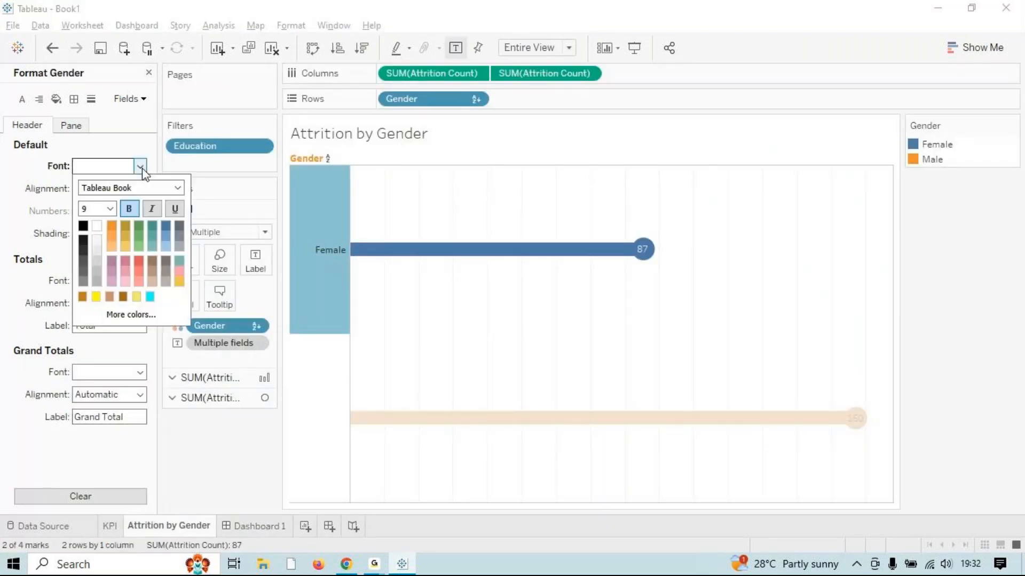
pyautogui.click(107, 214)
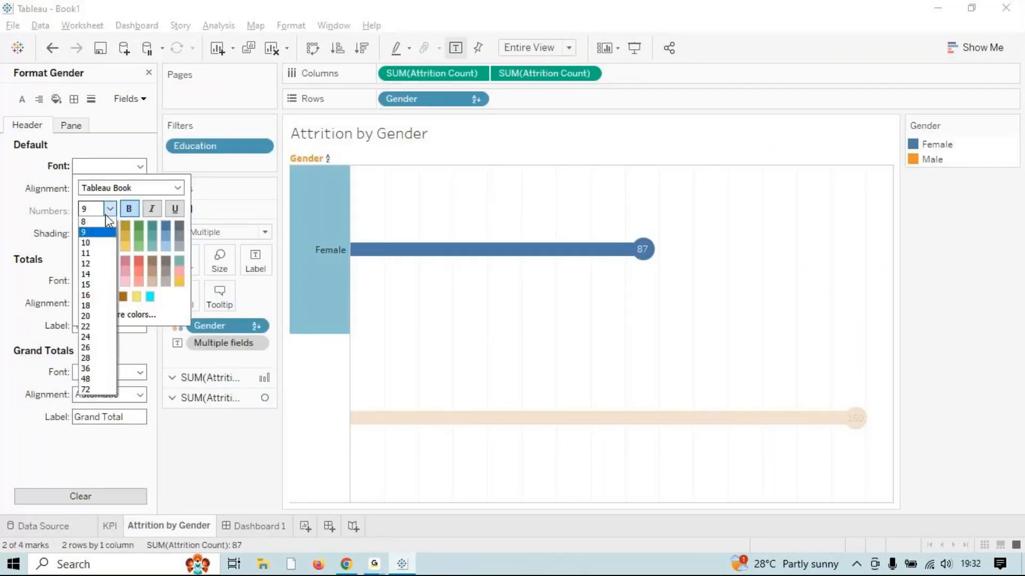
pyautogui.click(94, 251)
pyautogui.click(2, 228)
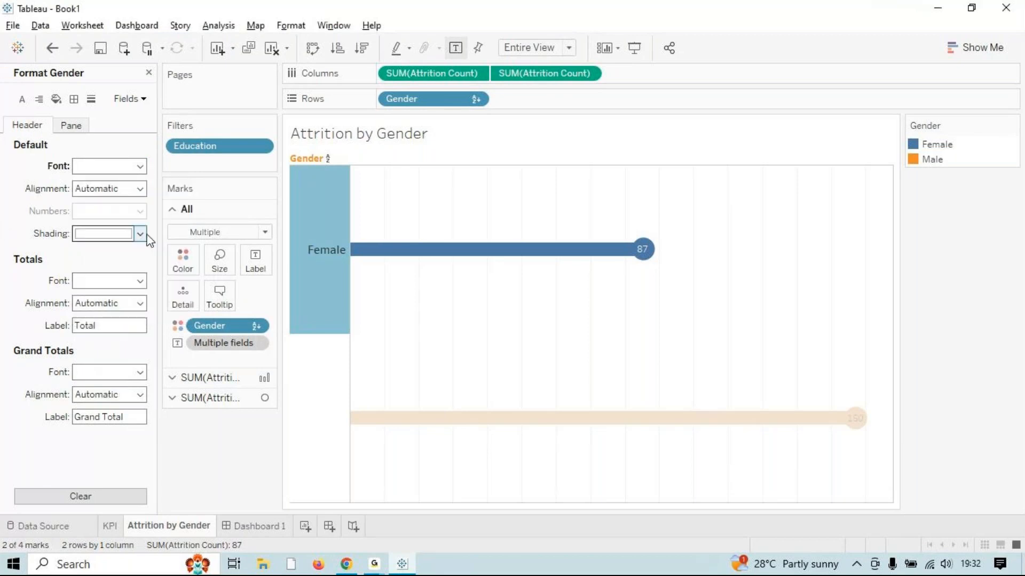
# Set the Gender field's totals alignment to left and review the chart on the dashboard.
pyautogui.click(140, 304)
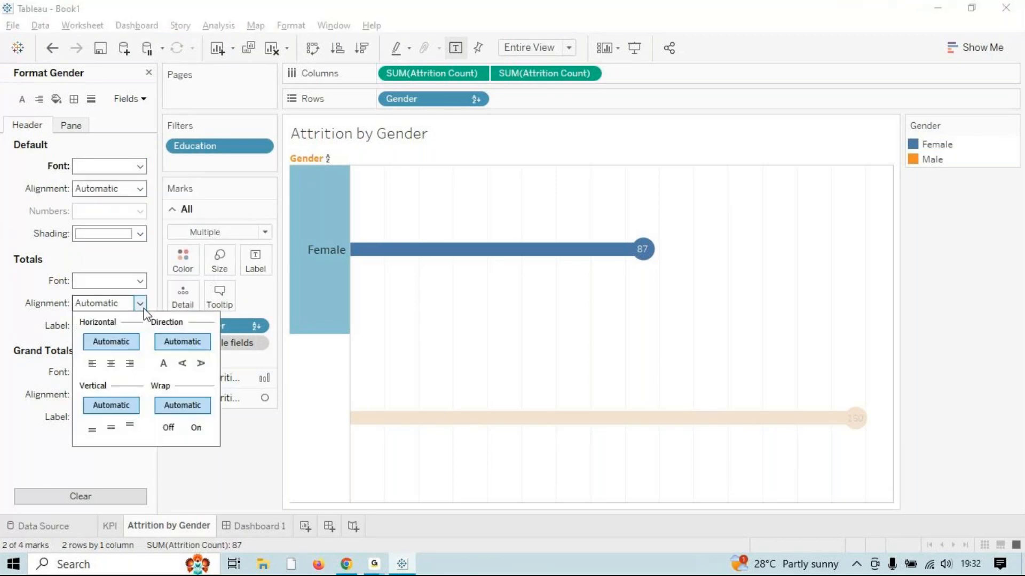
pyautogui.click(92, 364)
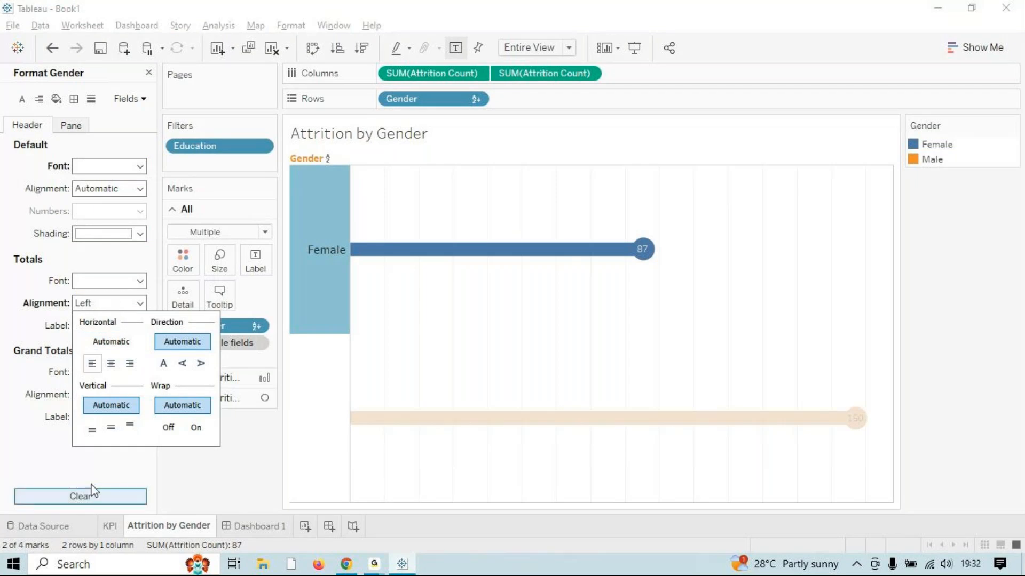
pyautogui.click(21, 463)
pyautogui.click(229, 525)
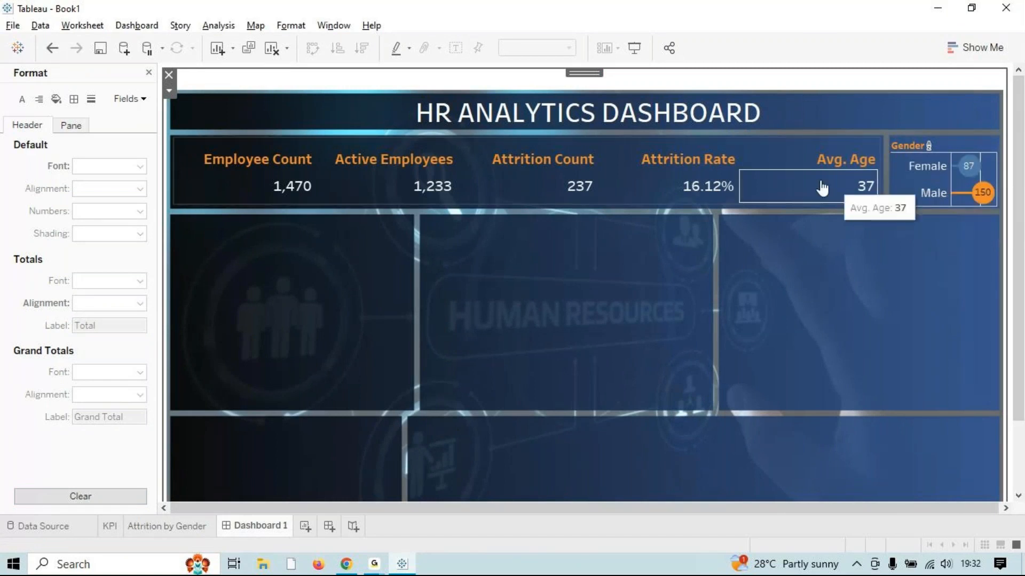
pyautogui.click(74, 99)
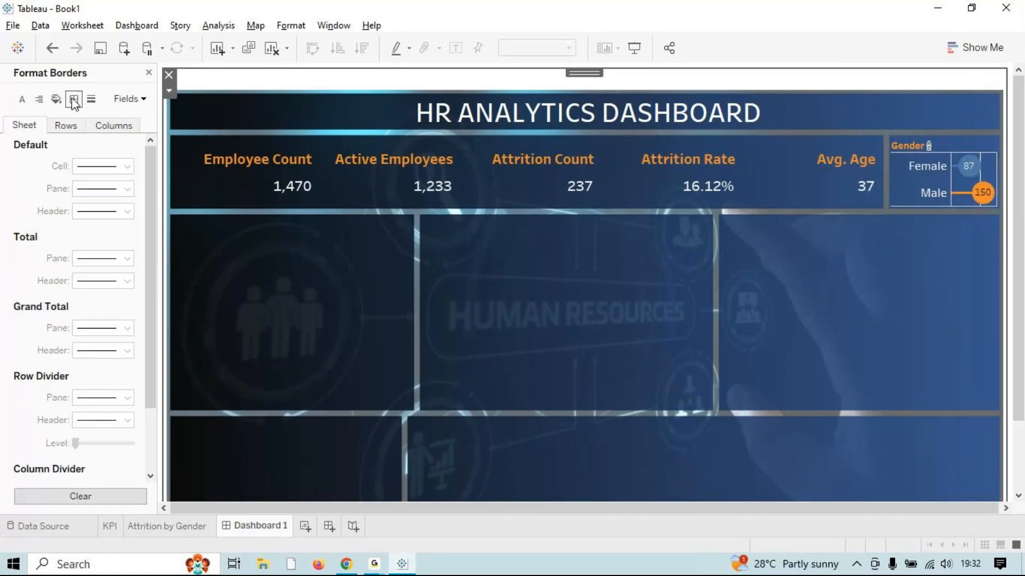
pyautogui.click(92, 100)
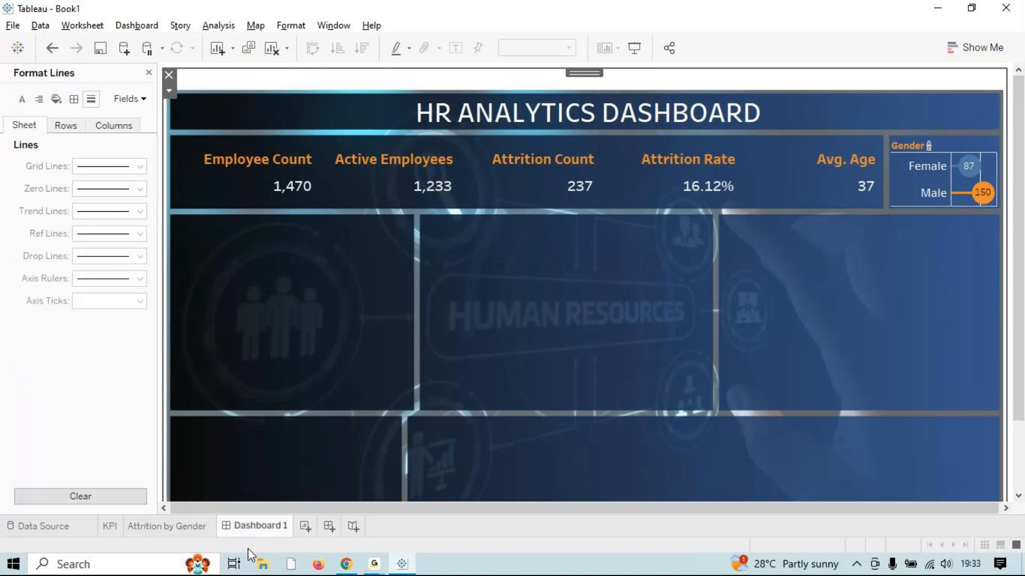
pyautogui.click(163, 526)
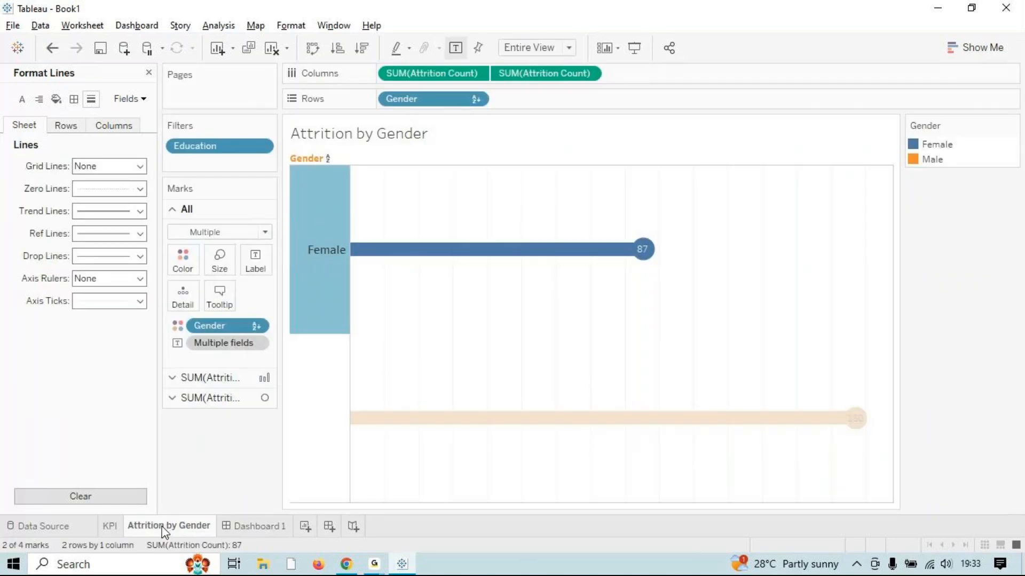
pyautogui.rightClick(390, 368)
pyautogui.click(228, 528)
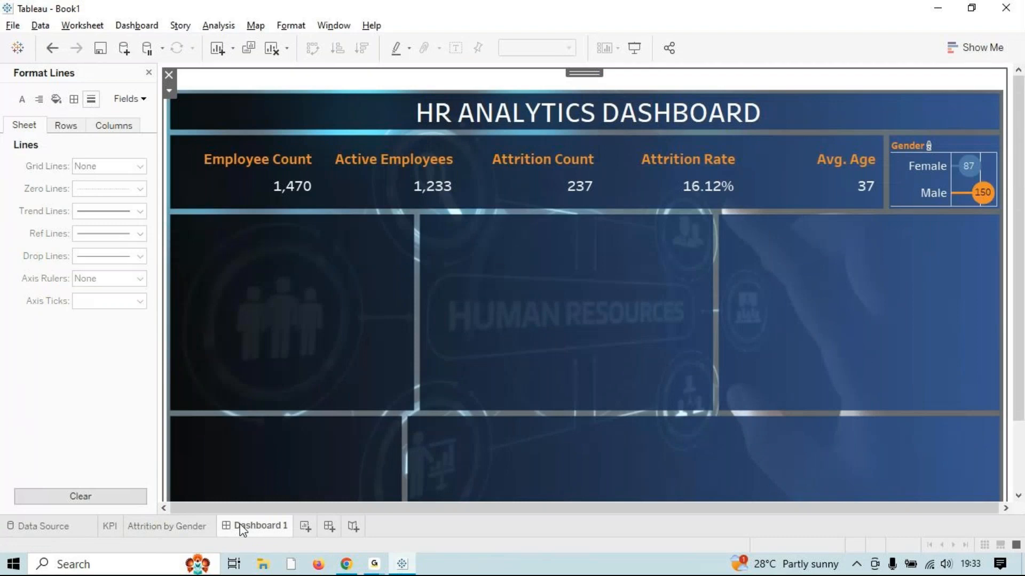
# Set the zero lines, trend lines and reference lines of the dashboard's gender chart to None.
pyautogui.click(902, 192)
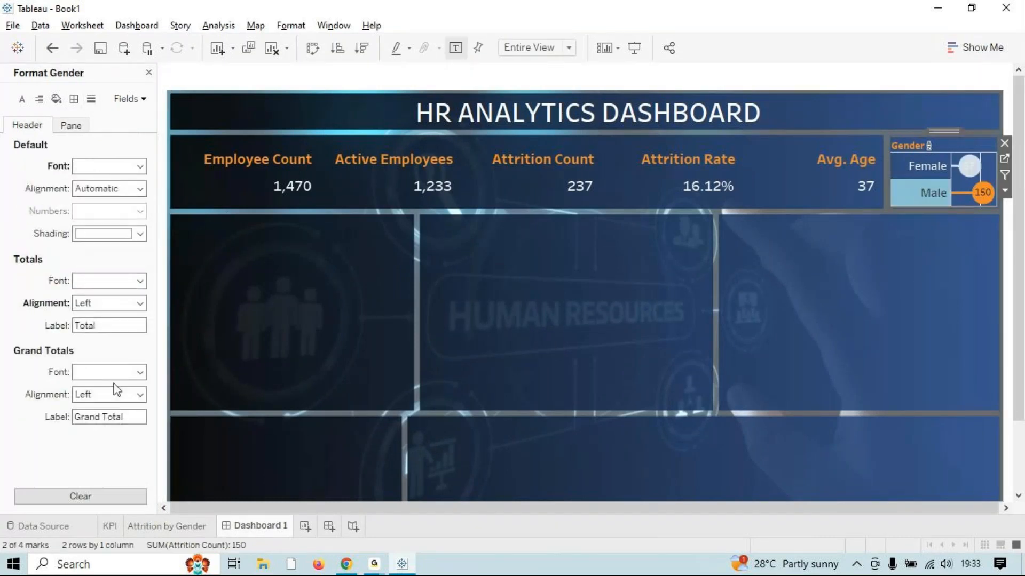
pyautogui.click(90, 98)
pyautogui.click(141, 190)
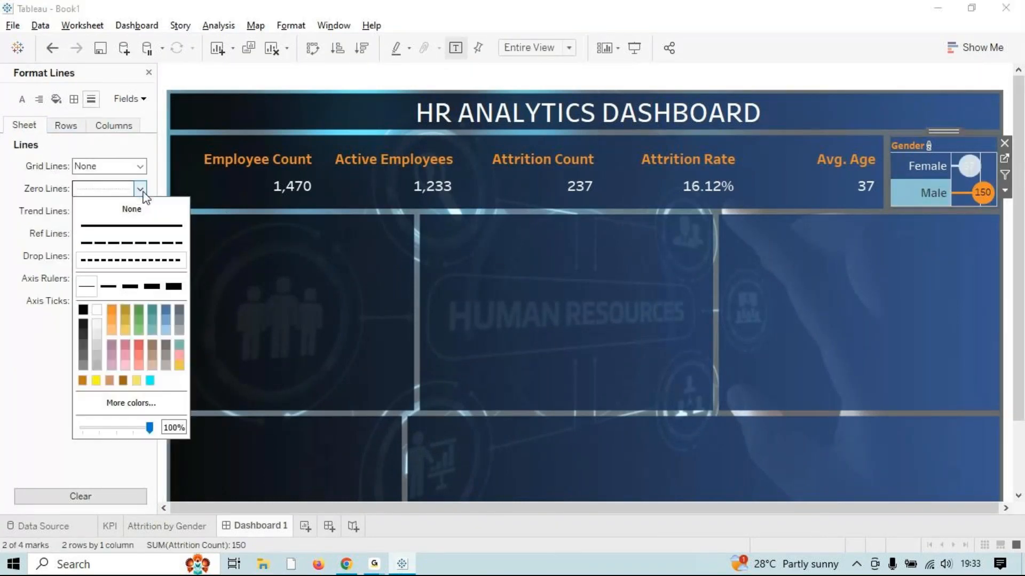
pyautogui.click(41, 378)
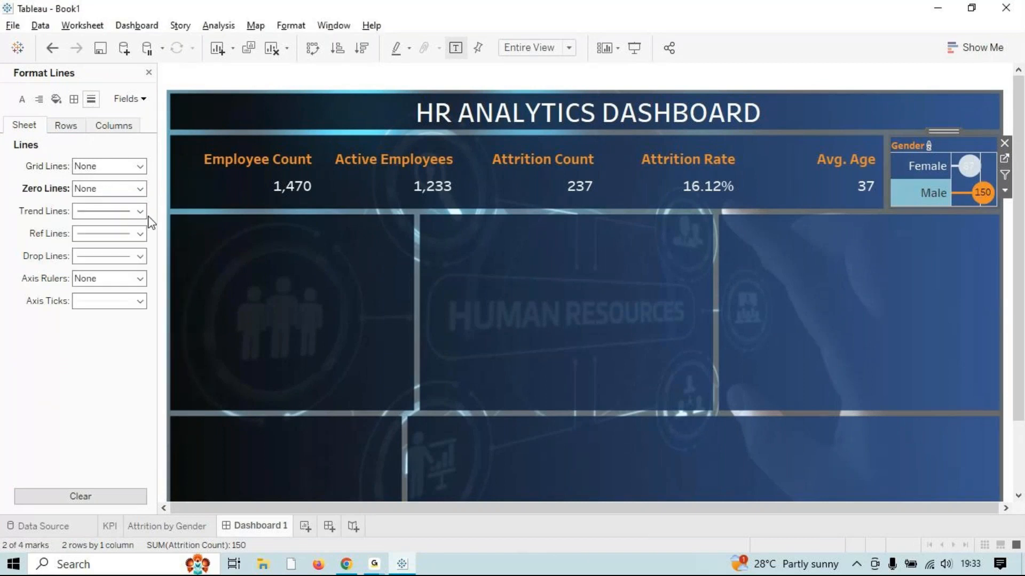
pyautogui.click(141, 211)
pyautogui.click(132, 232)
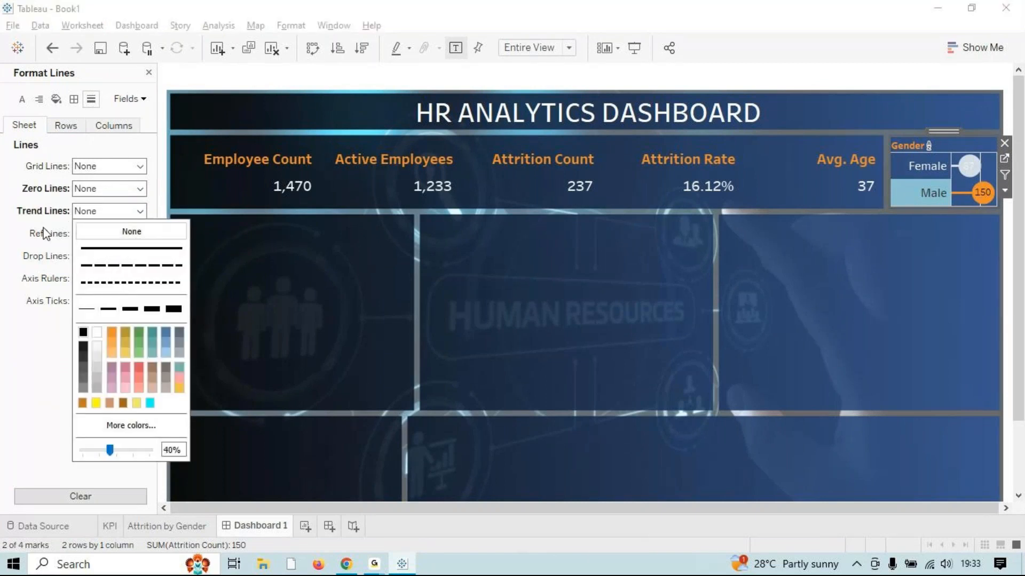
pyautogui.click(44, 230)
pyautogui.click(132, 237)
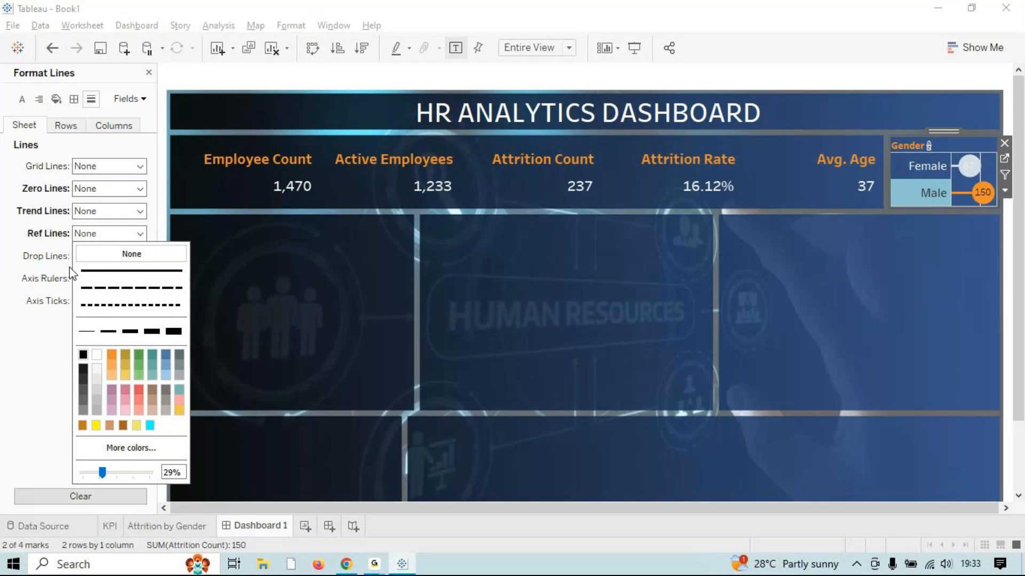
pyautogui.click(197, 271)
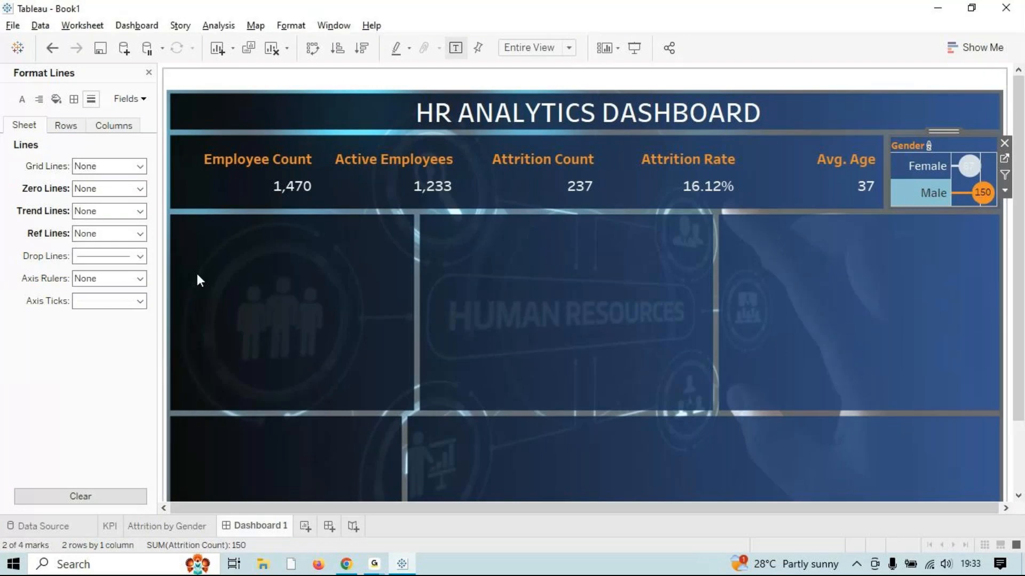
# Set the gender chart's axis ticks and drop lines to None.
pyautogui.click(140, 301)
pyautogui.click(132, 314)
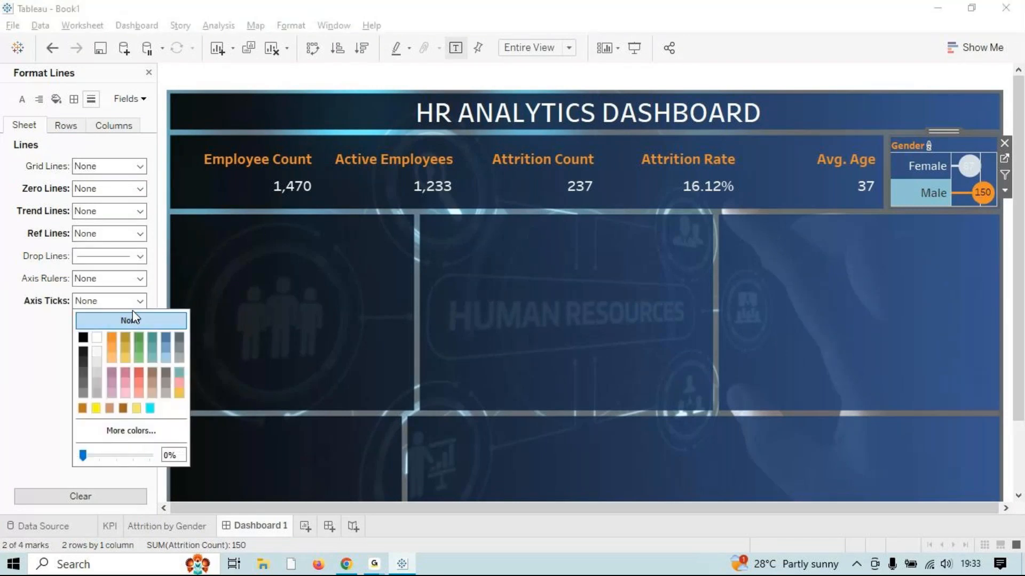
pyautogui.click(140, 259)
pyautogui.click(134, 276)
pyautogui.click(112, 278)
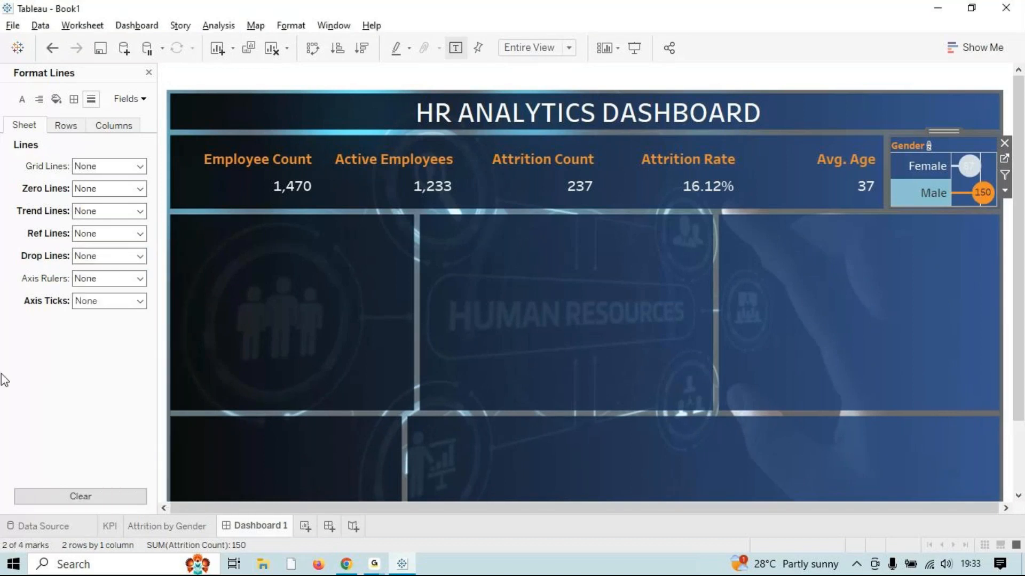
pyautogui.click(858, 275)
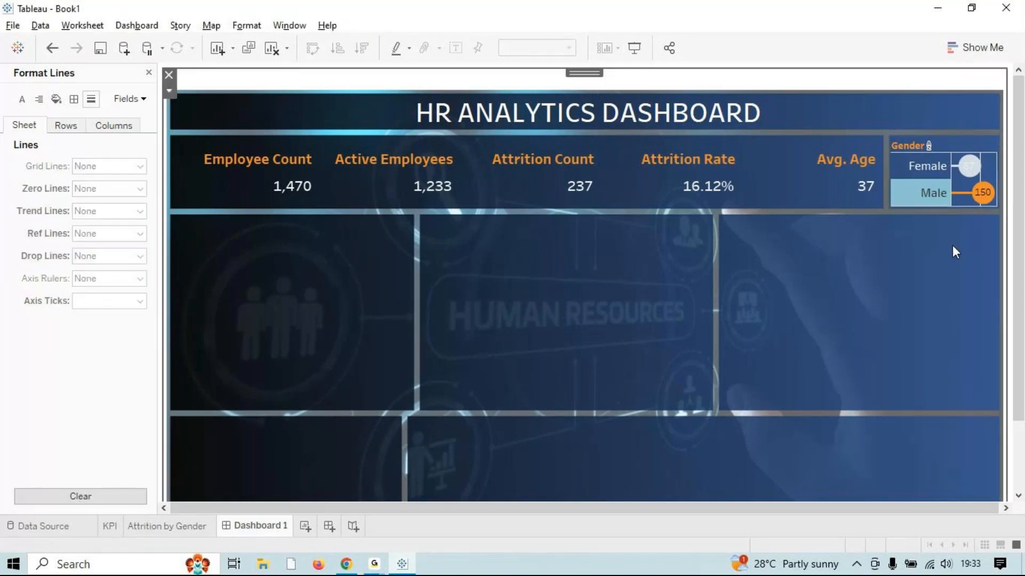
# Set the gender chart's row divider pane border to None on the dashboard.
pyautogui.click(929, 193)
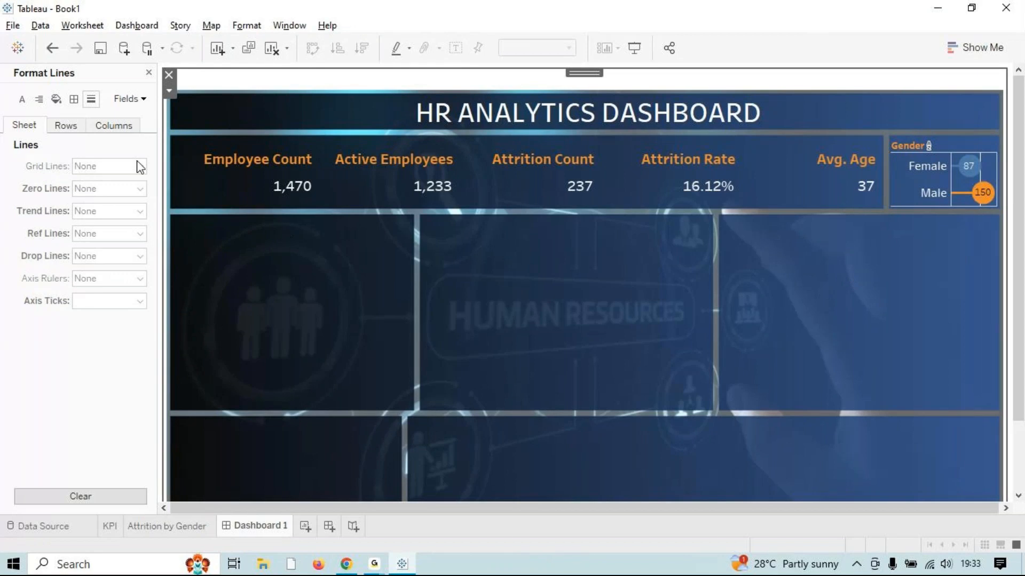
pyautogui.click(73, 99)
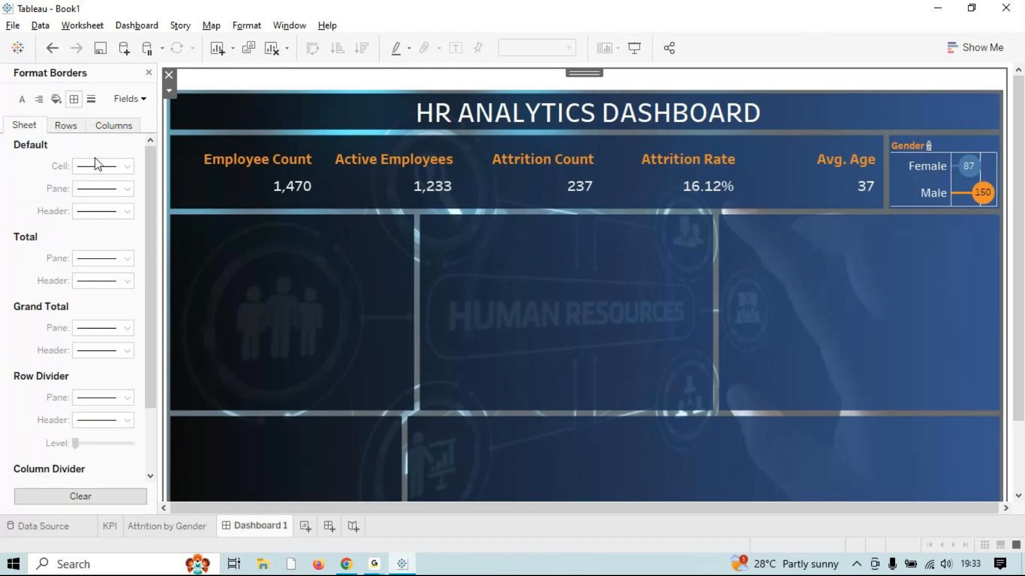
pyautogui.click(911, 201)
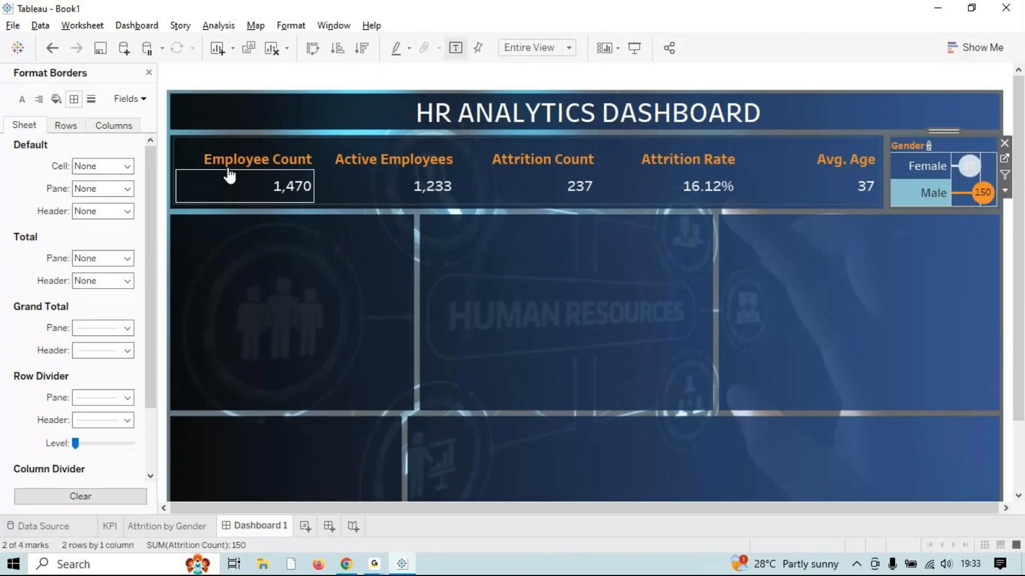
pyautogui.scroll(-2, 115, 336)
pyautogui.click(123, 318)
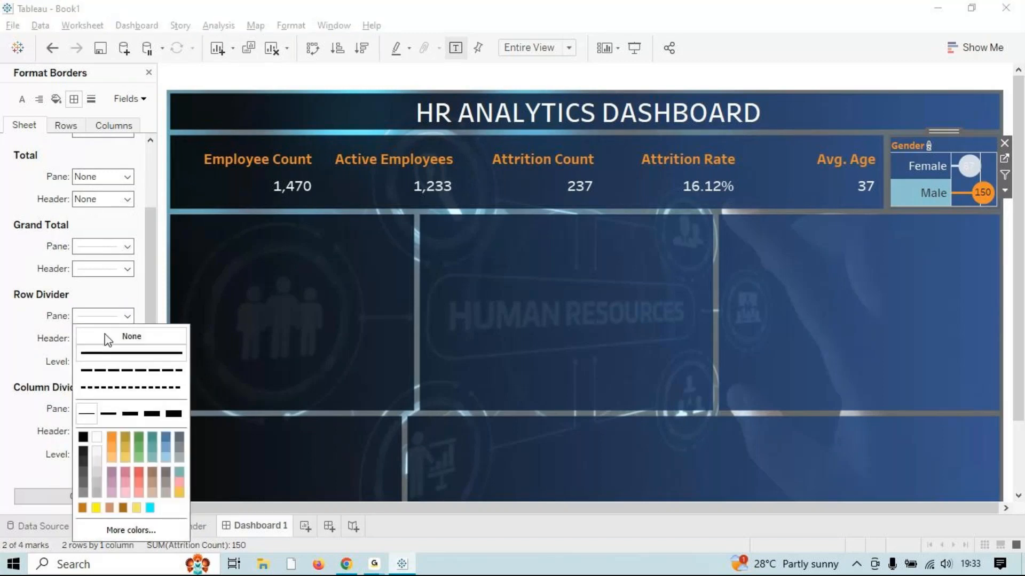
pyautogui.click(106, 338)
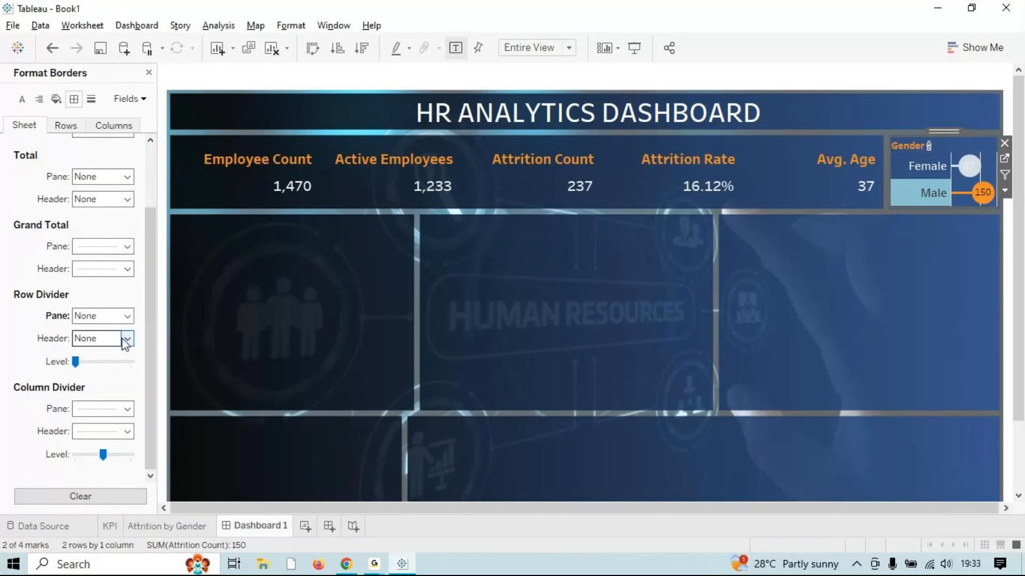
# Set the gender chart's column divider pane border to None.
pyautogui.click(127, 338)
pyautogui.click(127, 408)
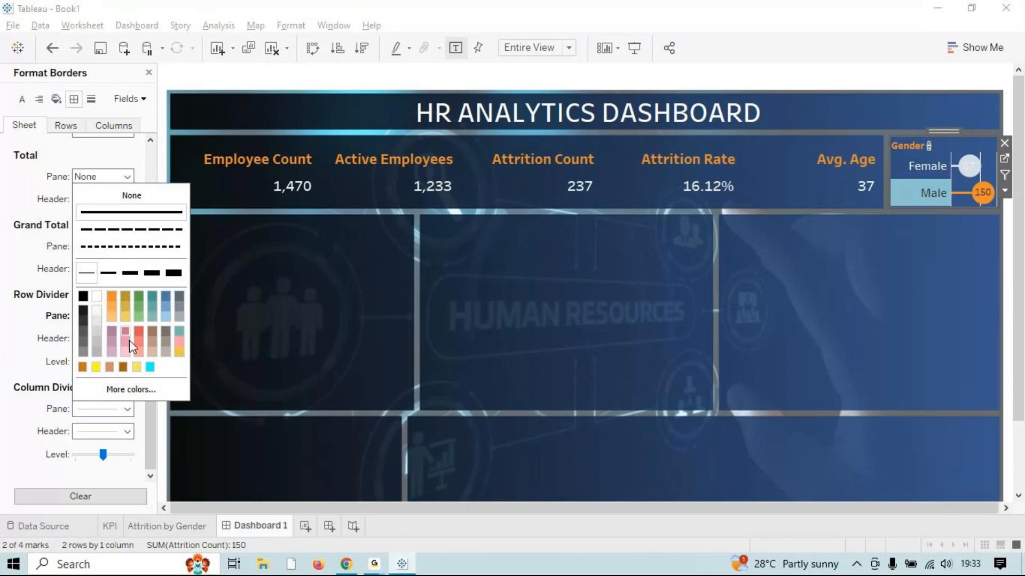
pyautogui.click(111, 196)
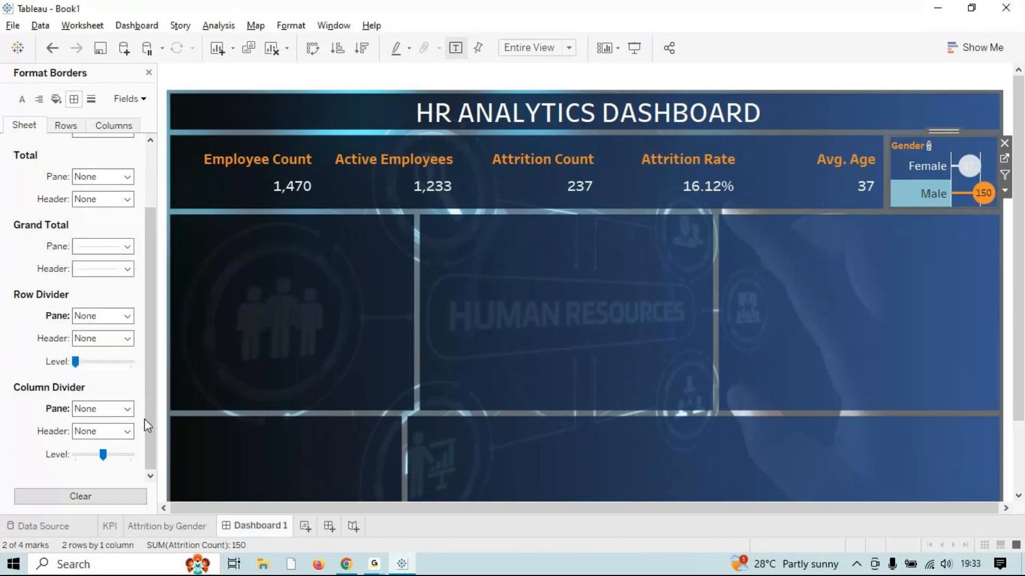
# Set the gender chart's grand total pane border to None.
pyautogui.scroll(-1, 161, 453)
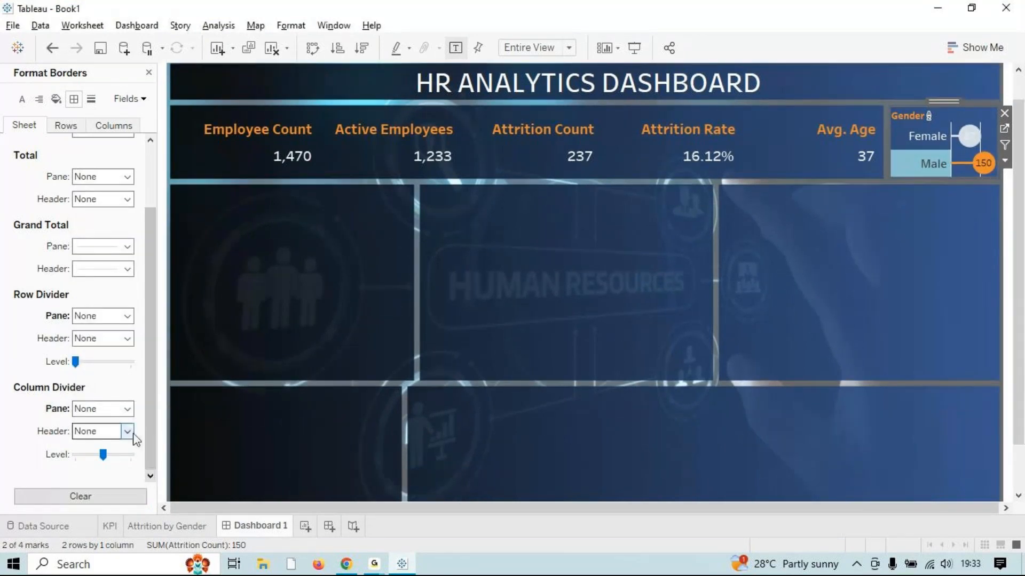
pyautogui.click(127, 246)
pyautogui.click(113, 269)
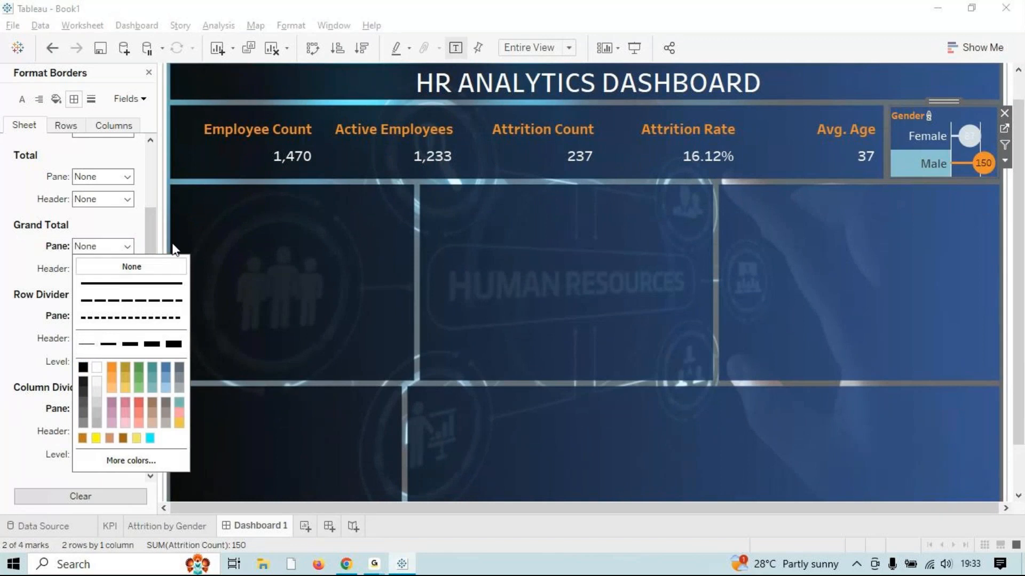
# Set the gender chart's grand total header border to None and deselect the chart.
pyautogui.click(131, 283)
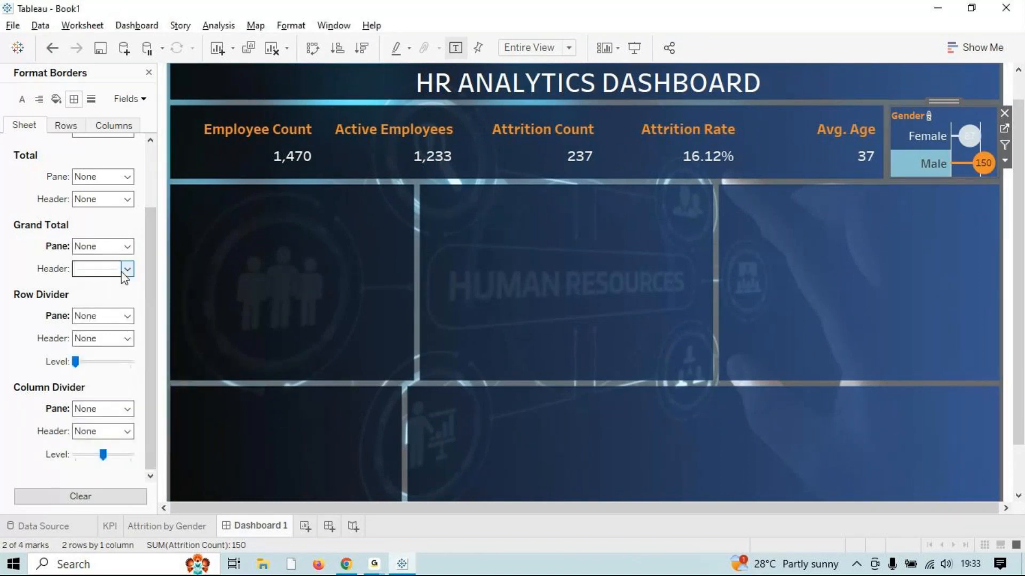
pyautogui.click(129, 270)
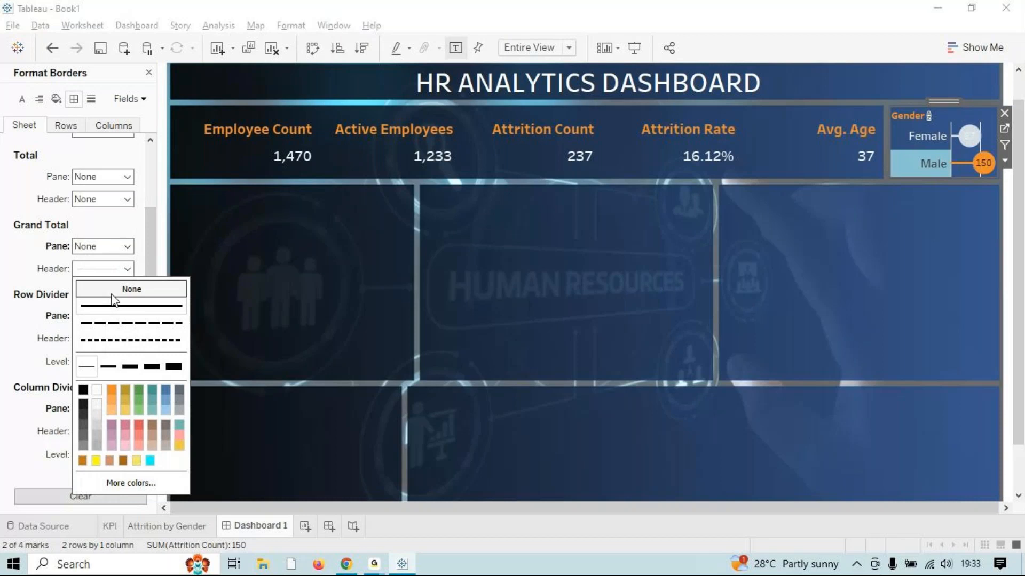
pyautogui.click(110, 293)
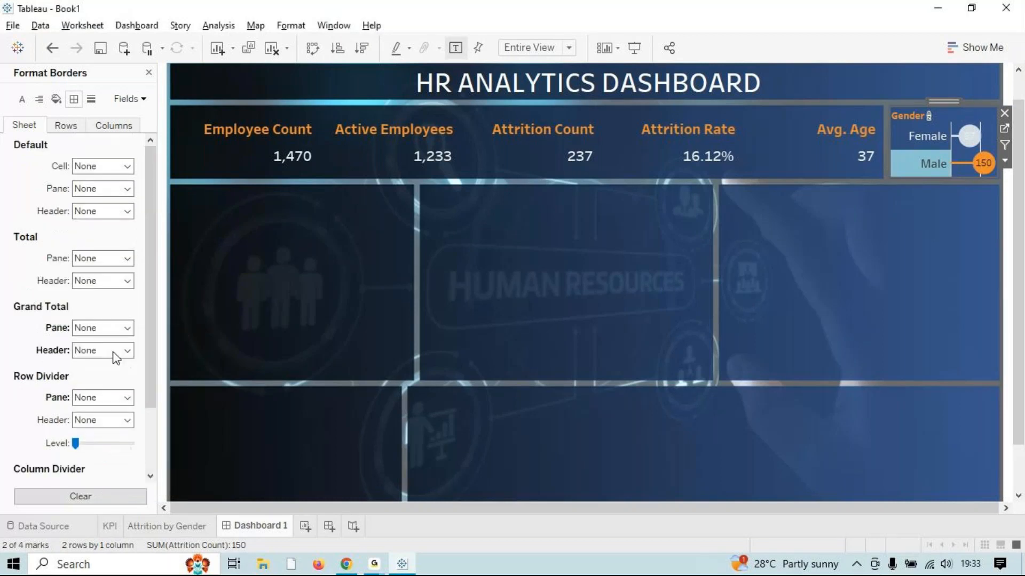
pyautogui.scroll(-3, 127, 357)
pyautogui.scroll(-3, 129, 347)
pyautogui.click(861, 306)
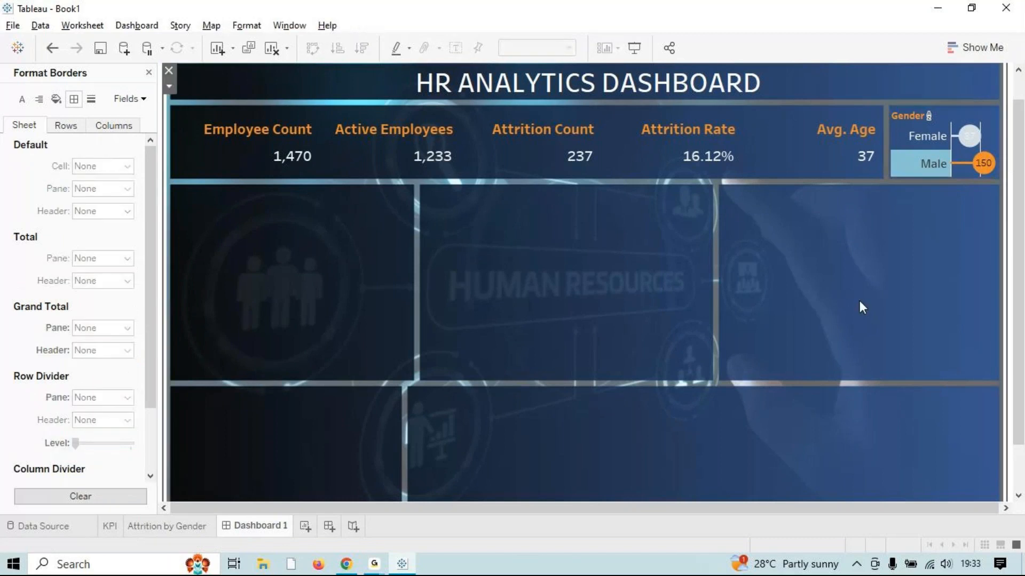
pyautogui.click(894, 167)
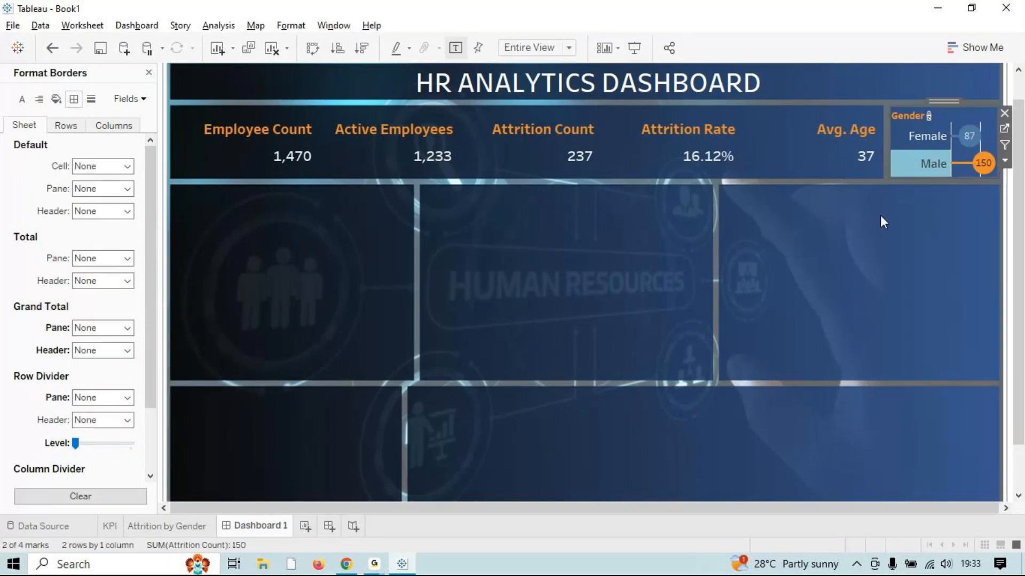
pyautogui.click(839, 254)
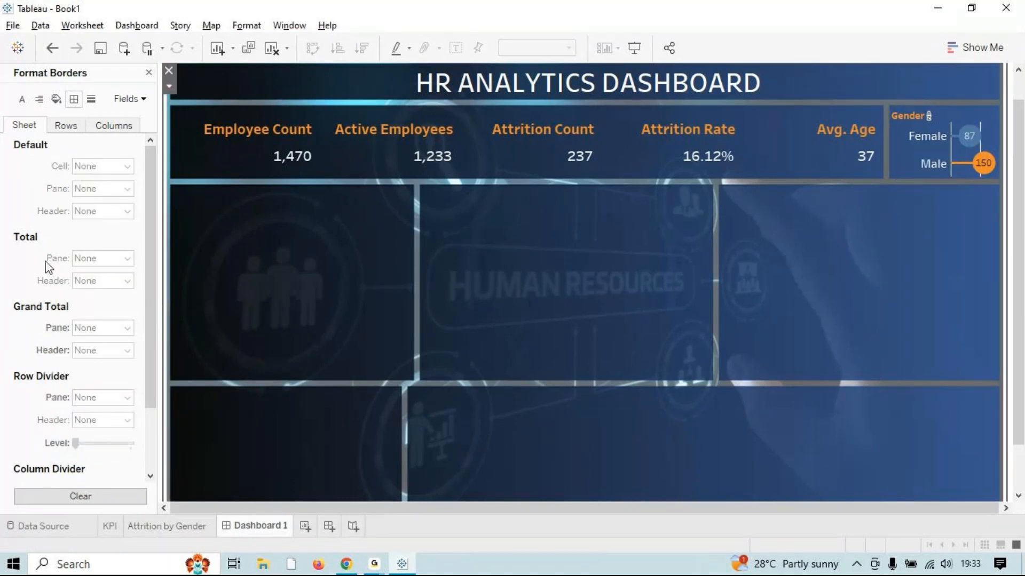
# Set the gender chart's column banding shading to None for both pane and header.
pyautogui.rightClick(967, 174)
pyautogui.click(947, 251)
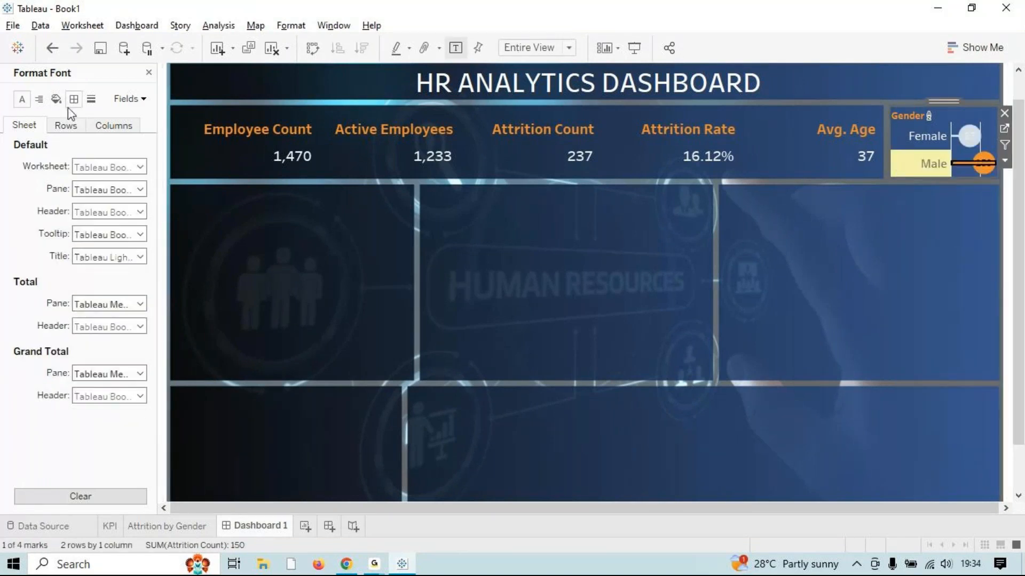
pyautogui.click(63, 123)
pyautogui.click(113, 125)
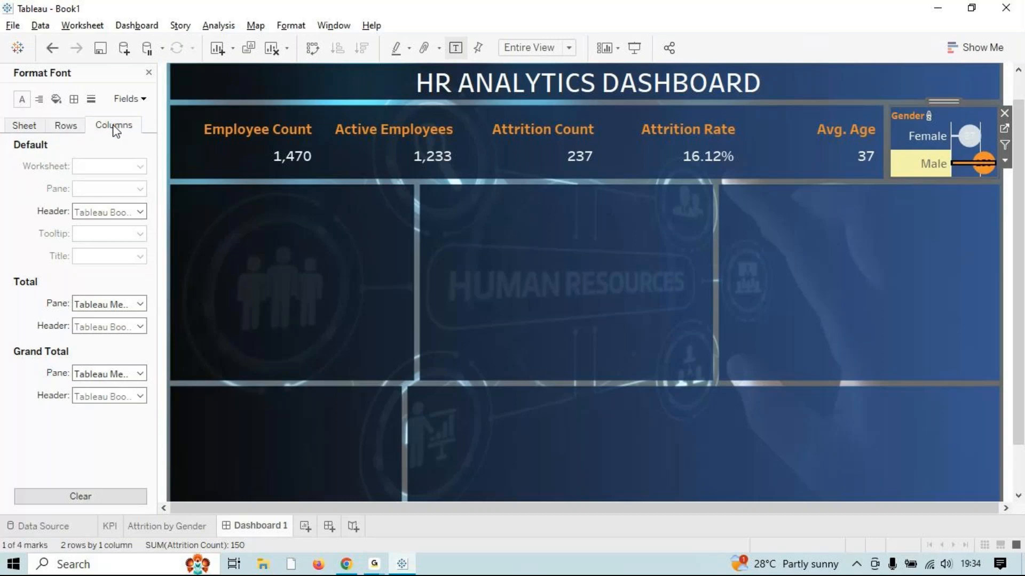
pyautogui.click(34, 128)
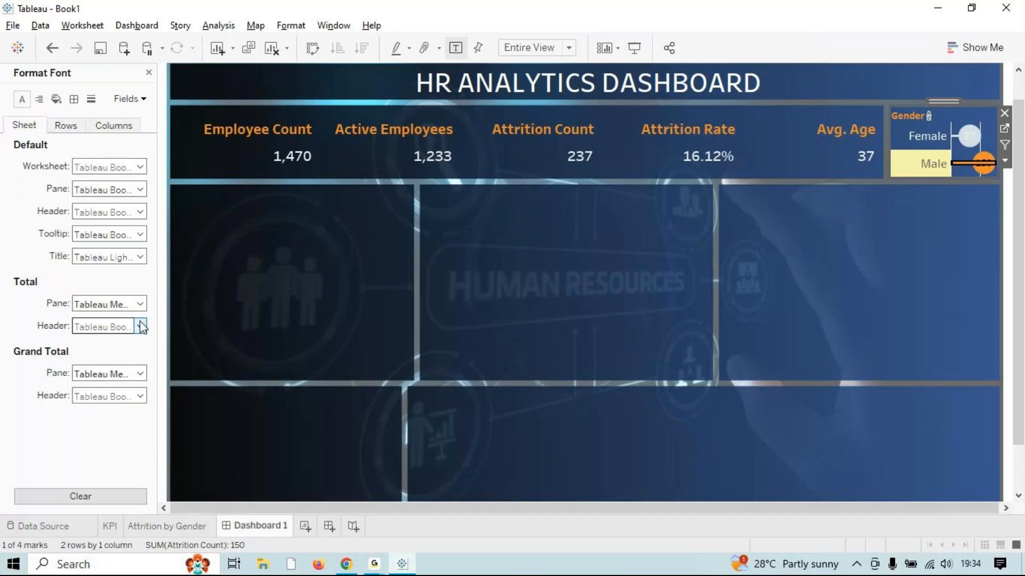
pyautogui.click(39, 104)
pyautogui.click(56, 99)
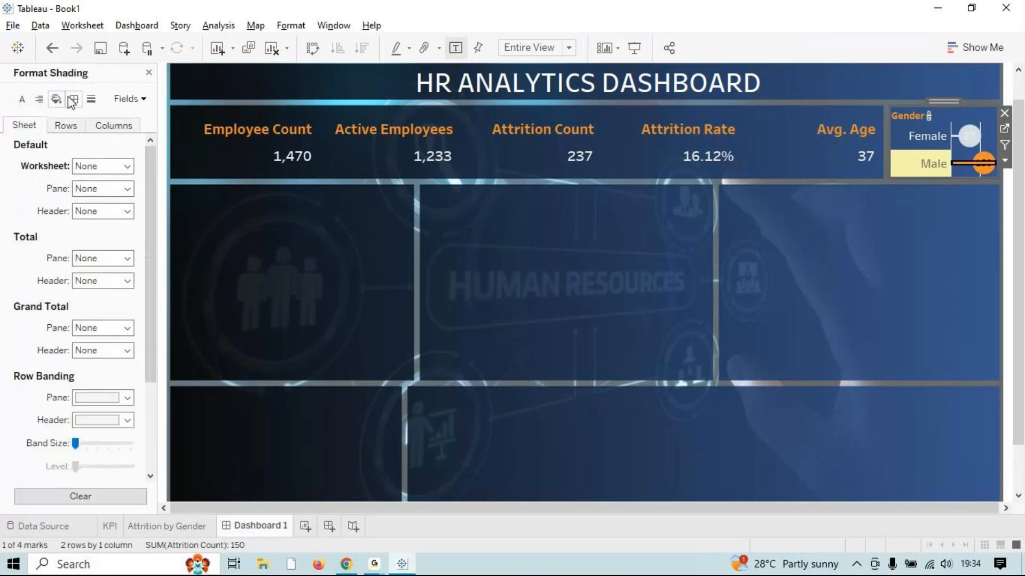
pyautogui.scroll(-3, 140, 392)
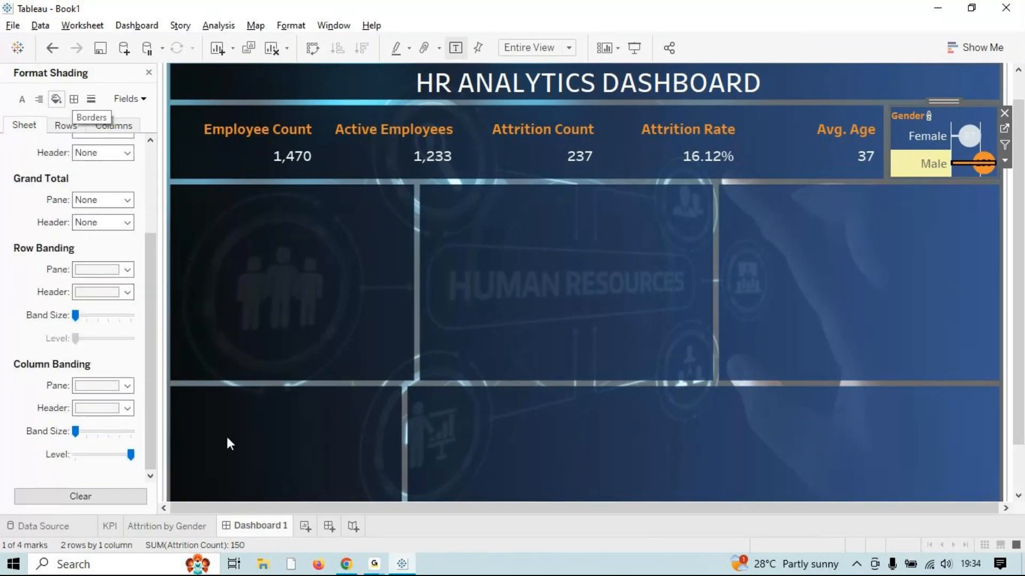
pyautogui.click(128, 386)
pyautogui.click(120, 406)
pyautogui.click(127, 409)
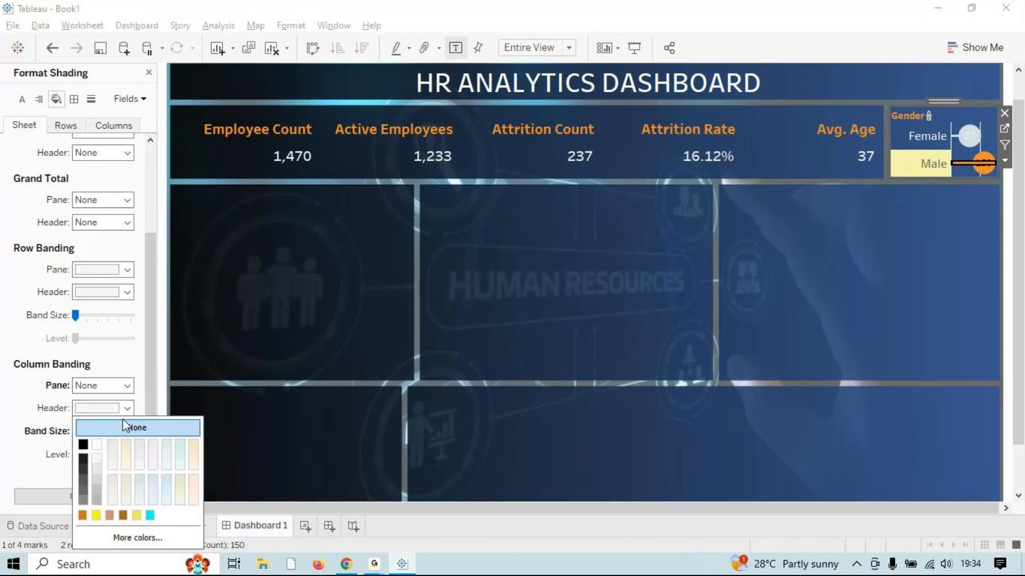
pyautogui.click(143, 348)
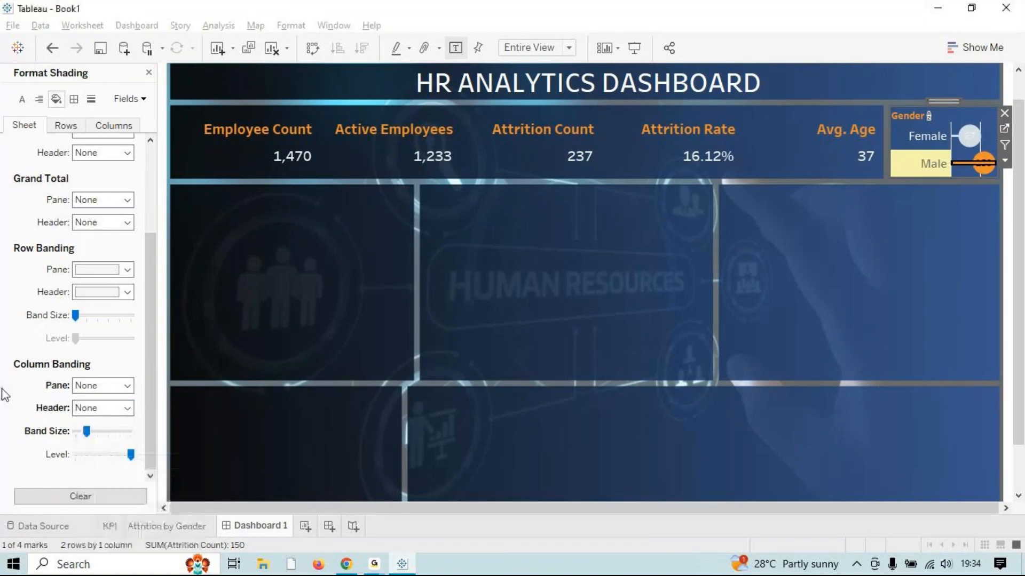
# Remove the remaining vertical lines from the gender chart by setting its column grid lines to None.
pyautogui.click(913, 168)
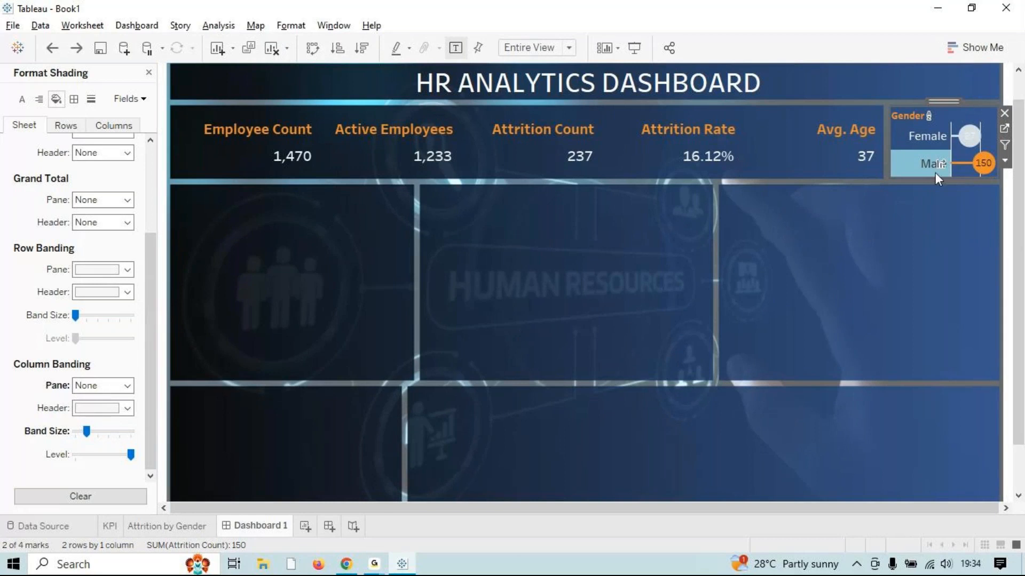
pyautogui.click(915, 184)
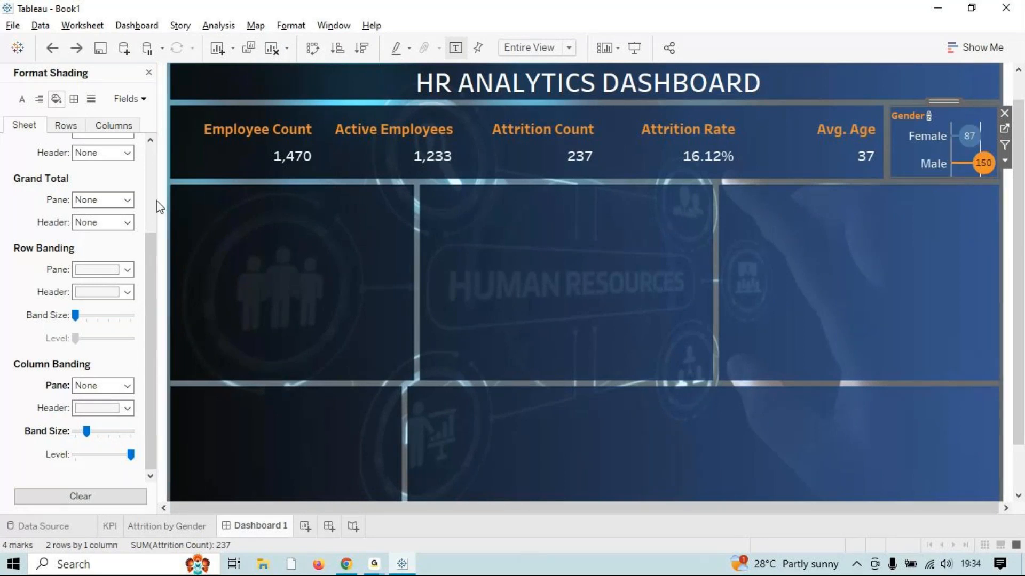
pyautogui.click(70, 104)
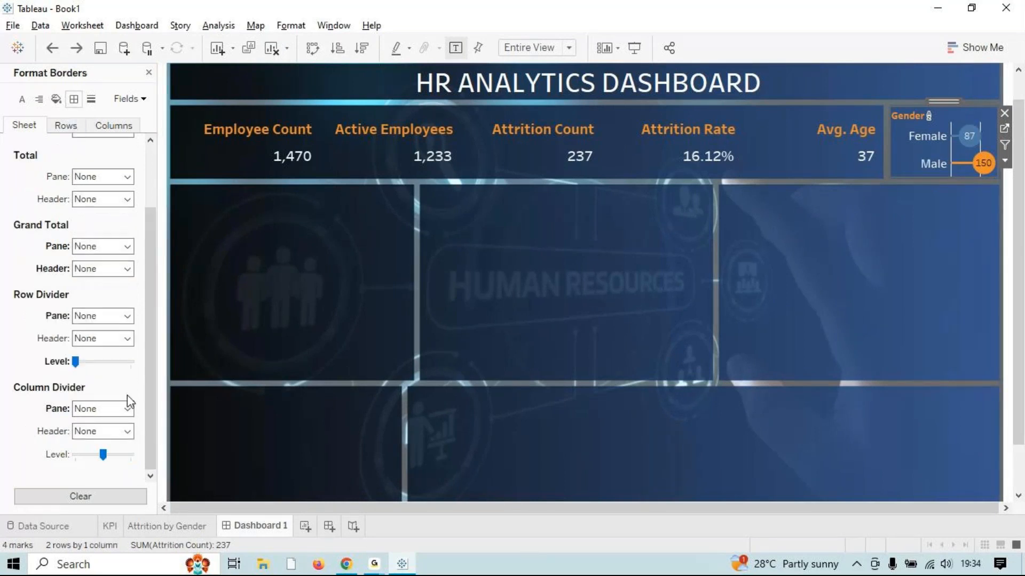
pyautogui.scroll(3, 114, 377)
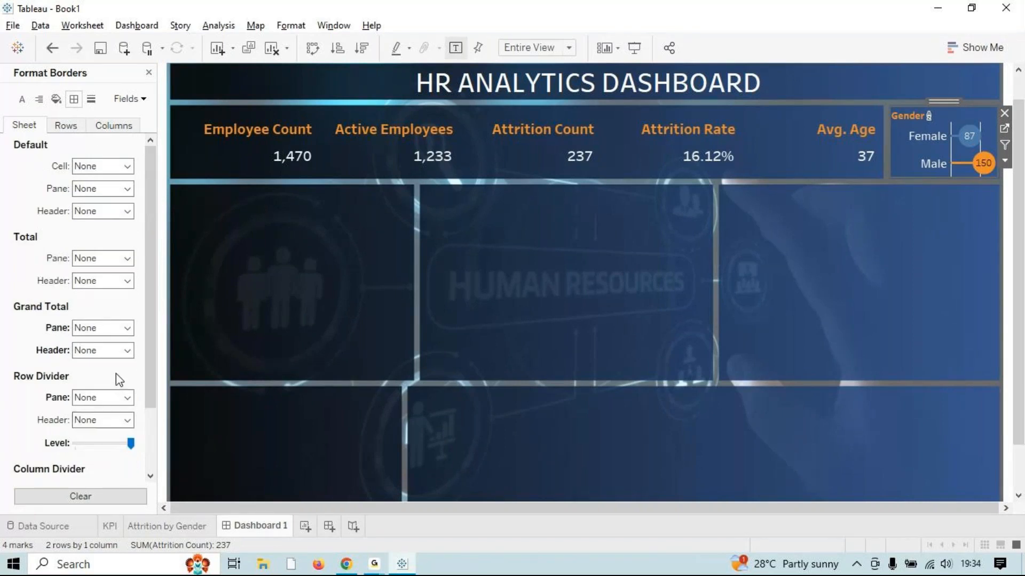
pyautogui.scroll(-3, 117, 374)
pyautogui.scroll(2, 105, 157)
pyautogui.click(90, 99)
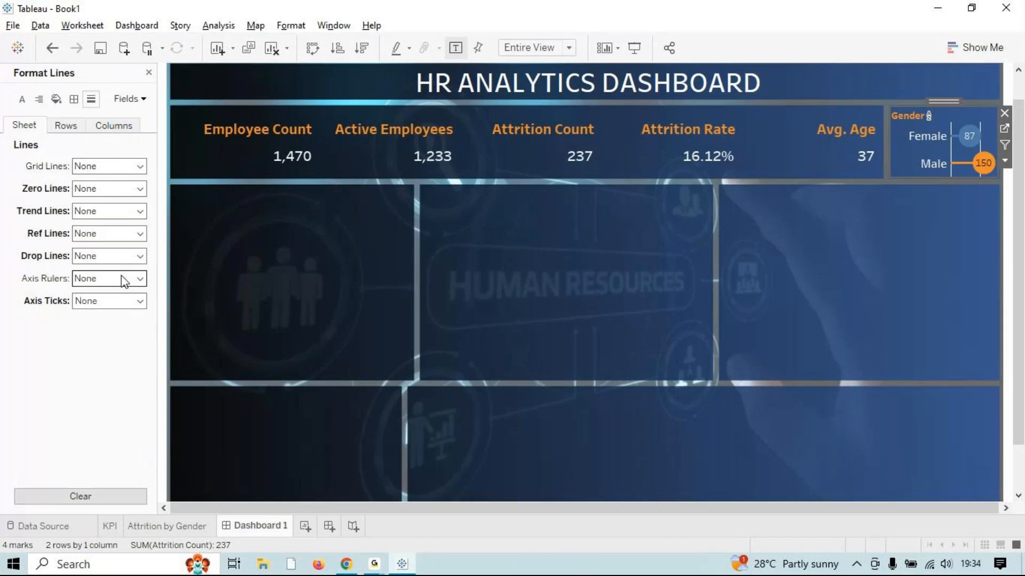
pyautogui.click(70, 127)
pyautogui.click(115, 125)
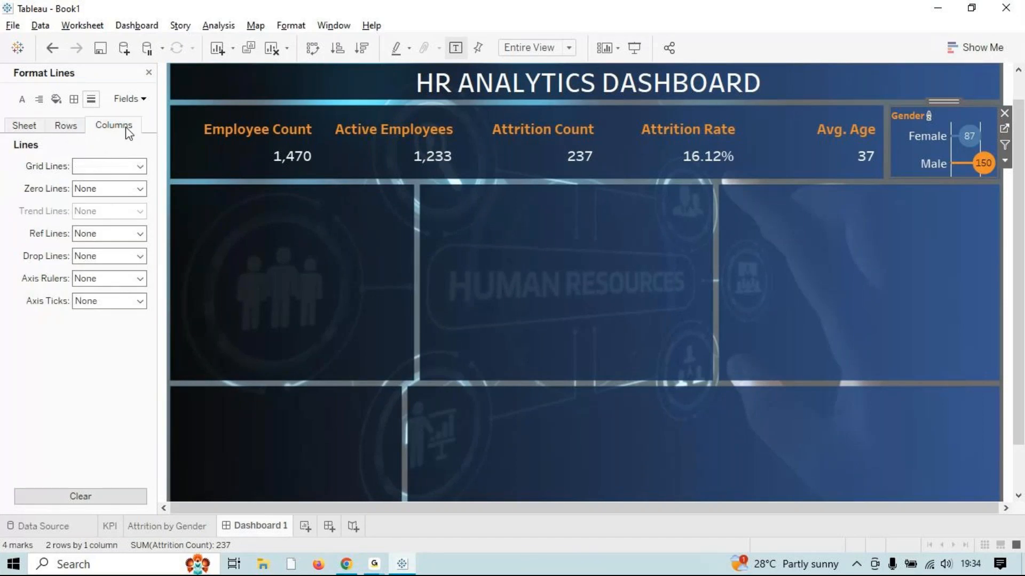
pyautogui.click(137, 167)
pyautogui.click(132, 188)
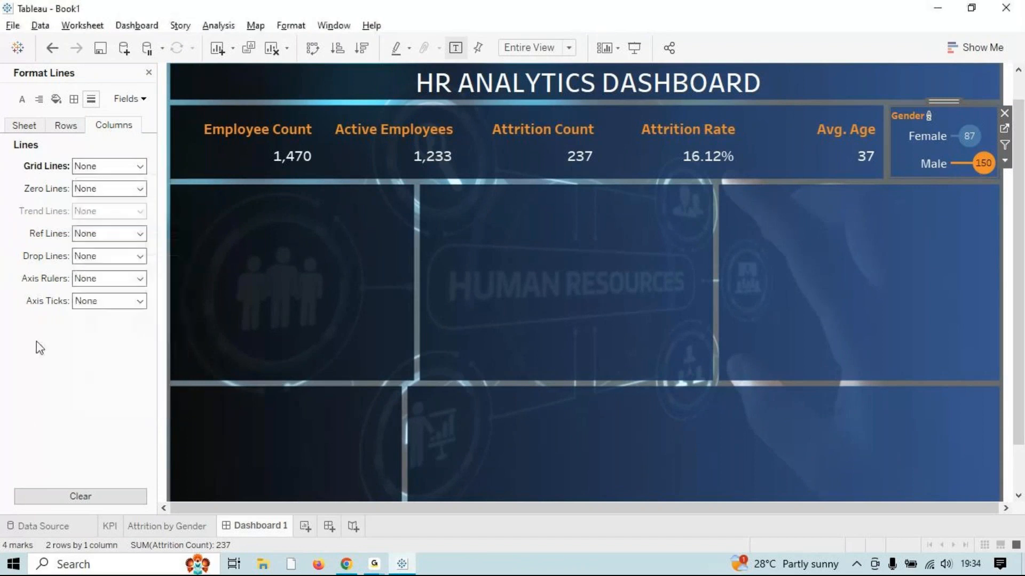
pyautogui.click(956, 239)
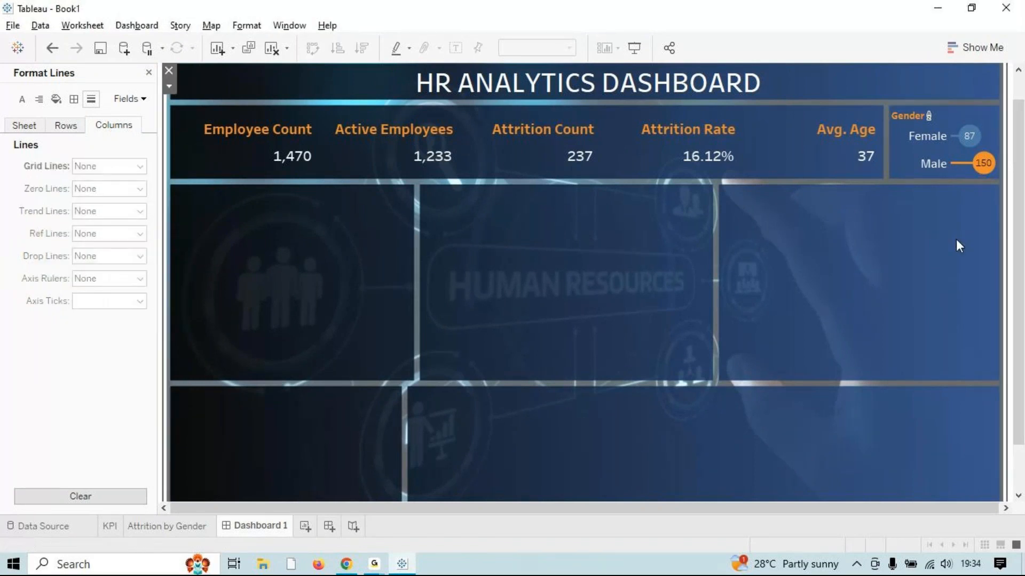
pyautogui.moveTo(981, 163)
pyautogui.hotkey('alt', 'Tab')
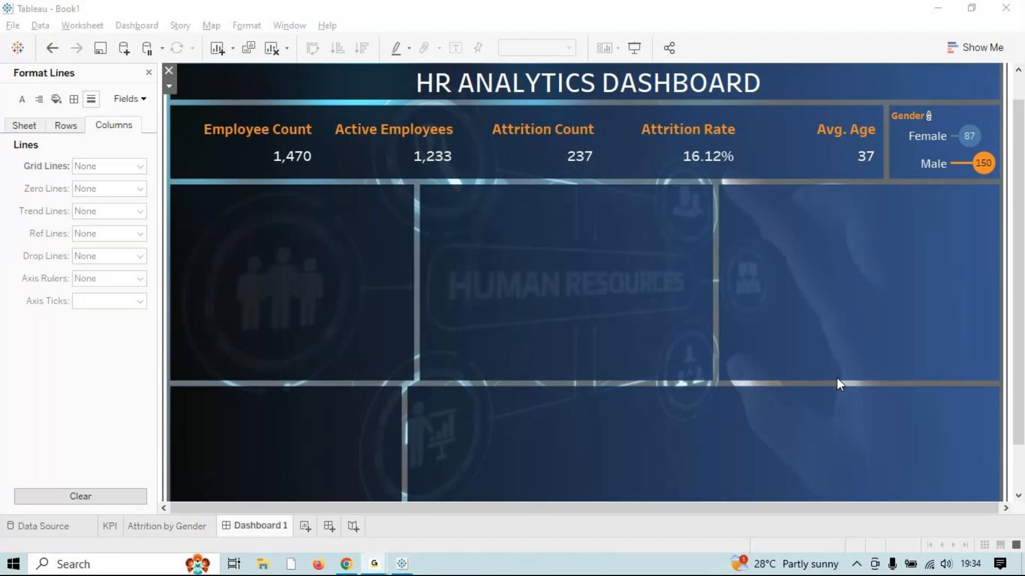
pyautogui.hotkey('alt', 'Tab')
pyautogui.click(542, 260)
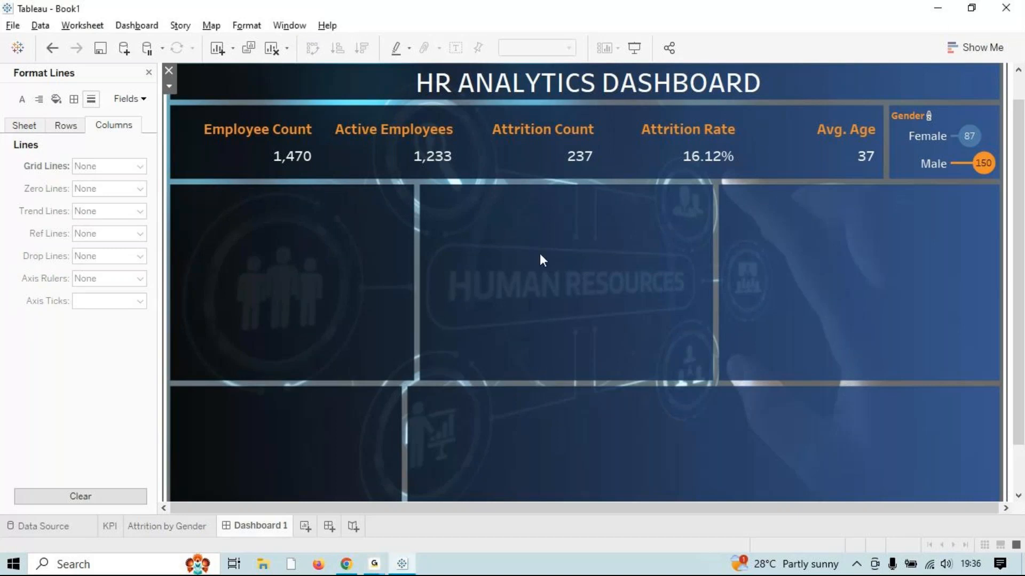
# Close the line formatting and add a new worksheet named Department Wise Attrition.
pyautogui.click(149, 73)
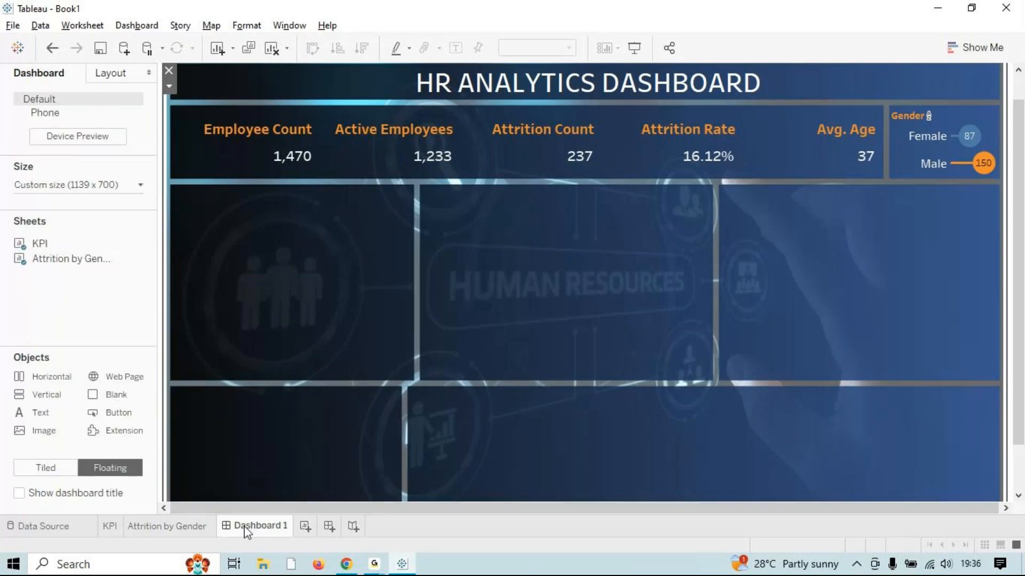
pyautogui.click(303, 527)
pyautogui.moveTo(309, 525)
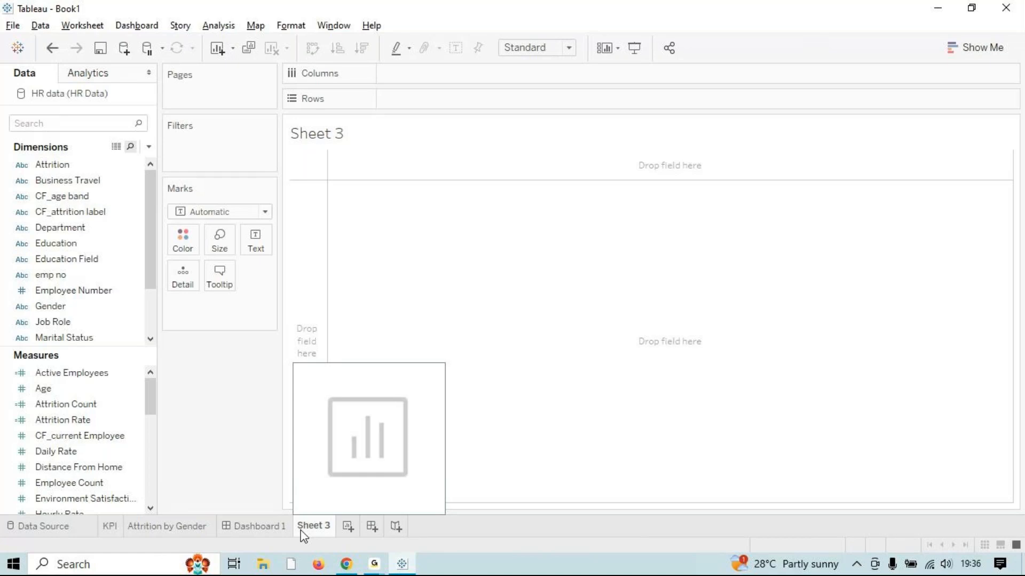
pyautogui.rightClick(301, 532)
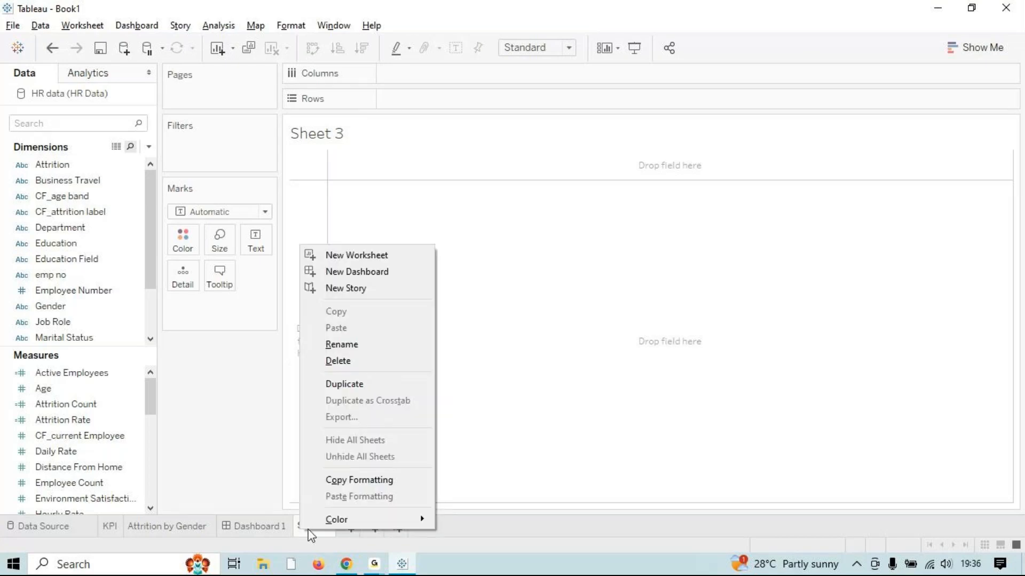
pyautogui.click(343, 343)
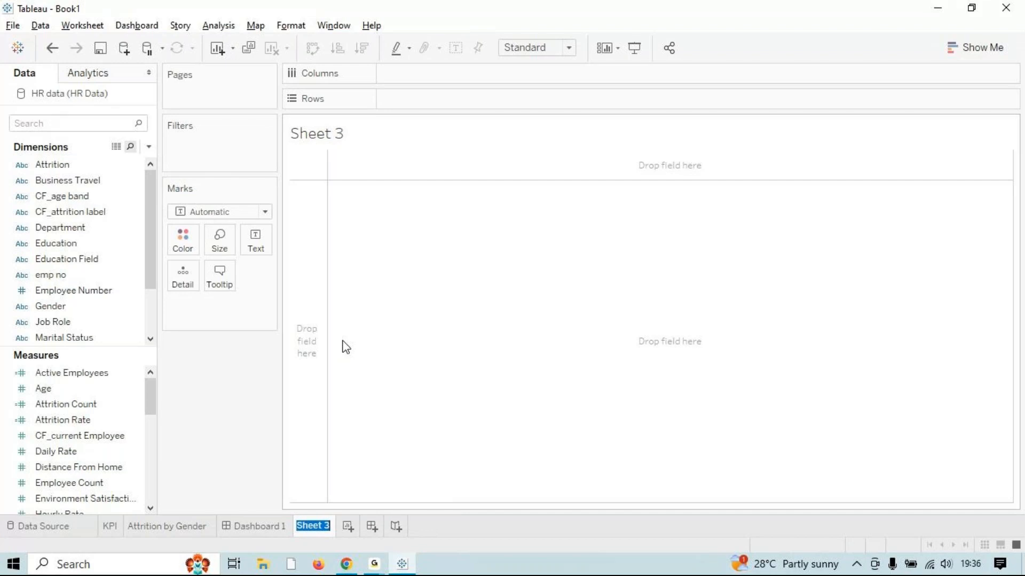
pyautogui.write('Departmen')
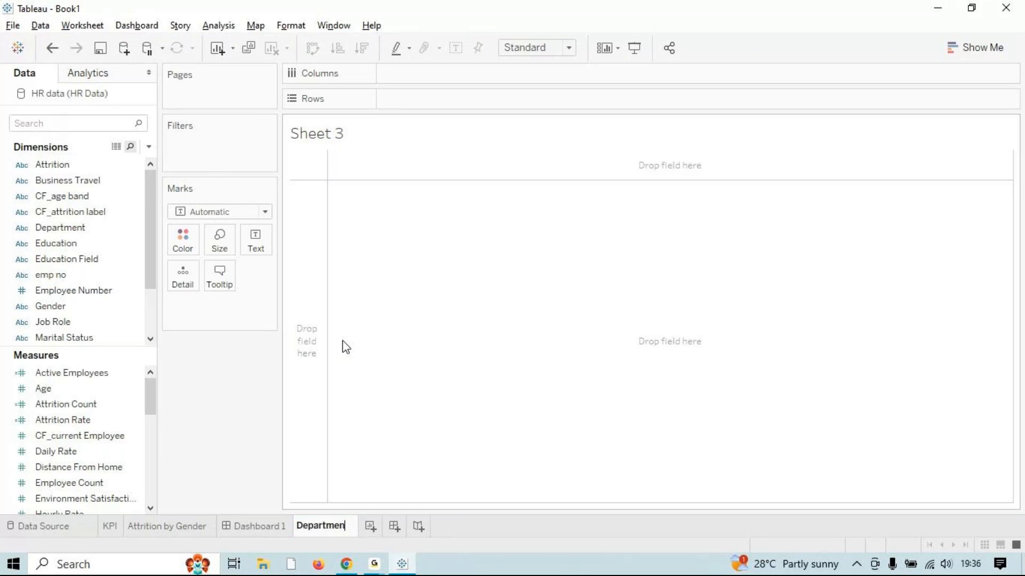
pyautogui.write('t Wis')
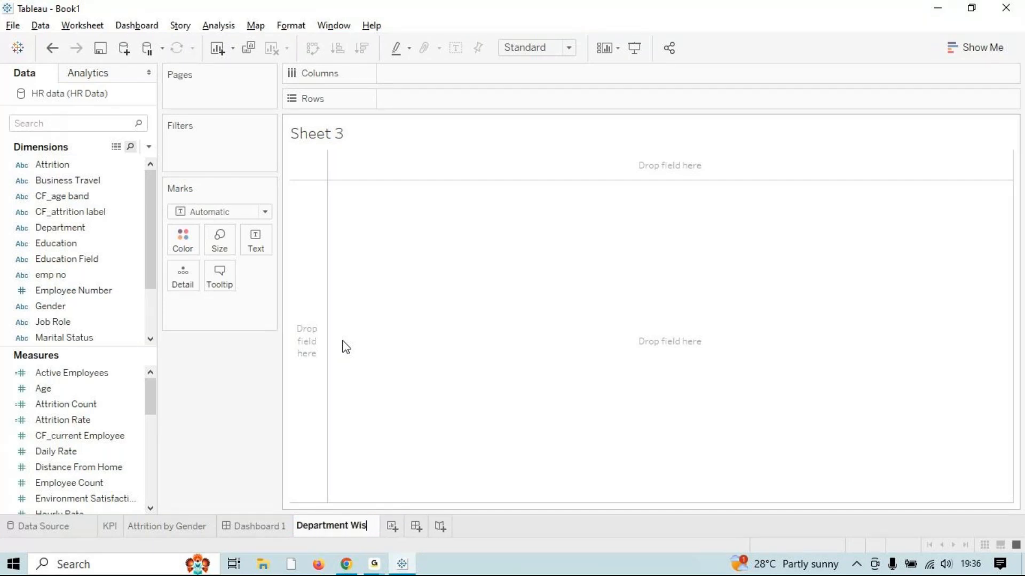
pyautogui.write('e Attritio')
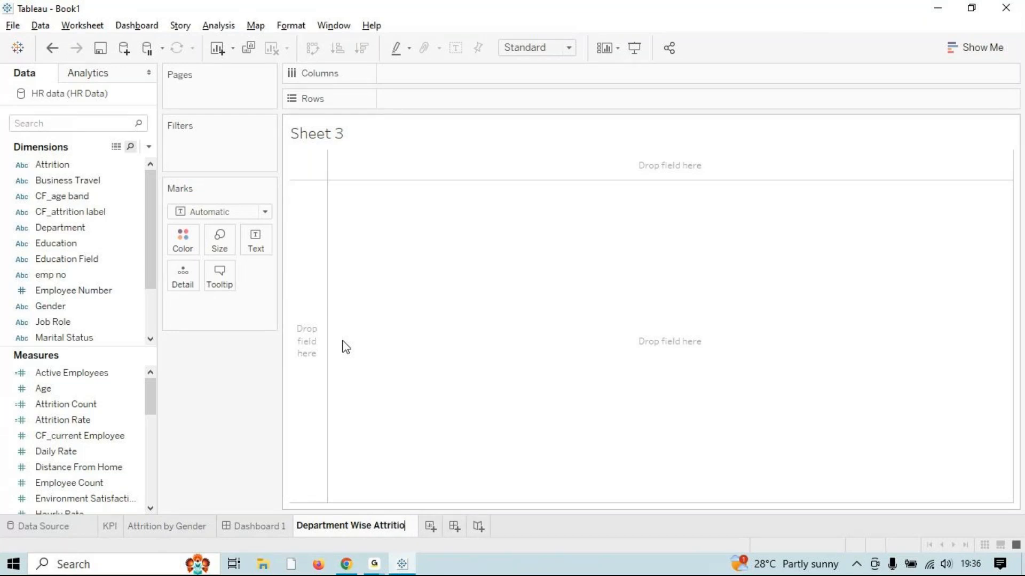
pyautogui.write('n')
pyautogui.press('Return')
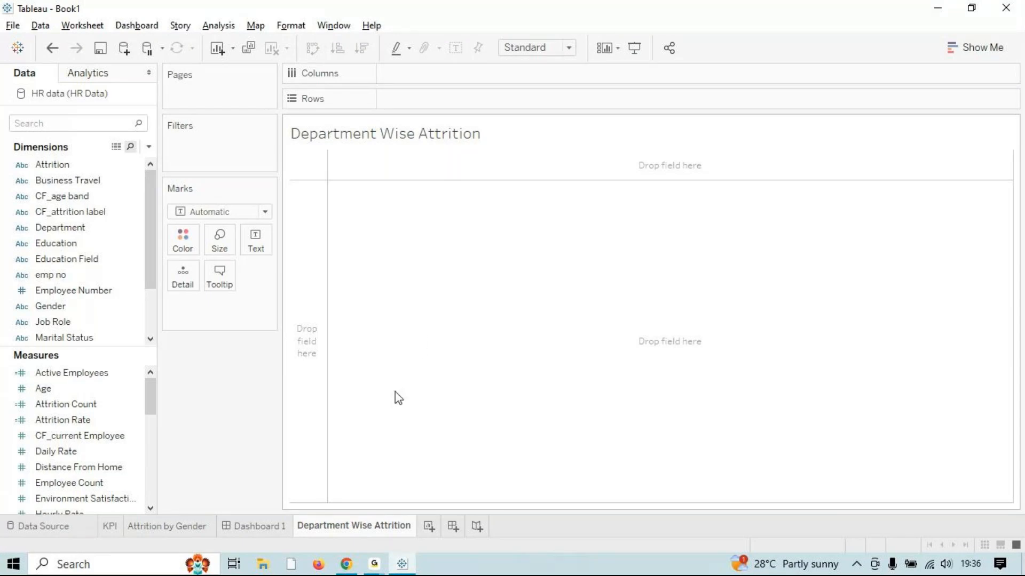
# Add Education as a filter on the Department Wise Attrition sheet, using all values.
pyautogui.moveTo(72, 247); pyautogui.dragTo(242, 144)
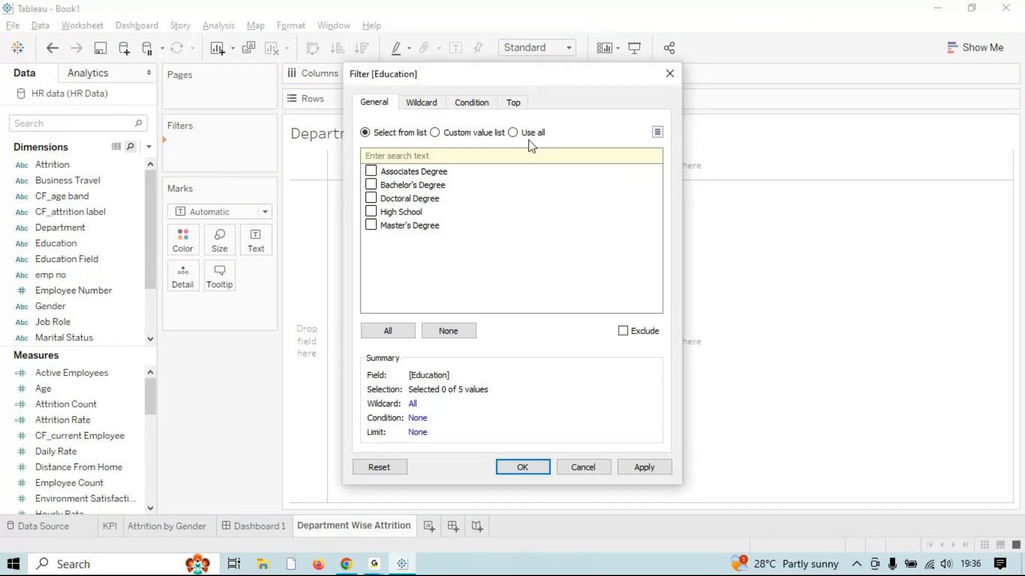
pyautogui.click(512, 133)
pyautogui.click(651, 469)
pyautogui.click(523, 469)
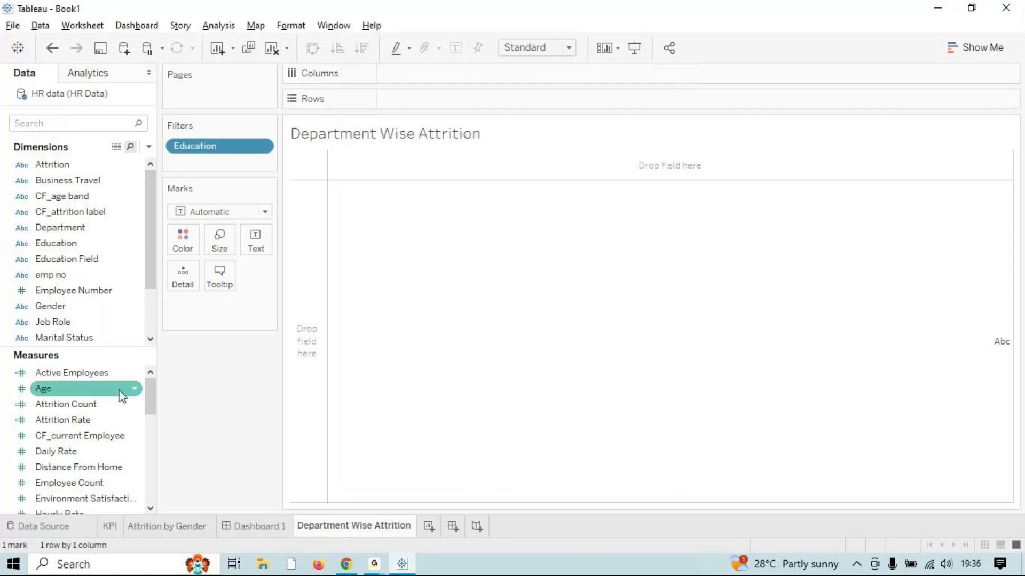
pyautogui.click(67, 123)
pyautogui.write('co')
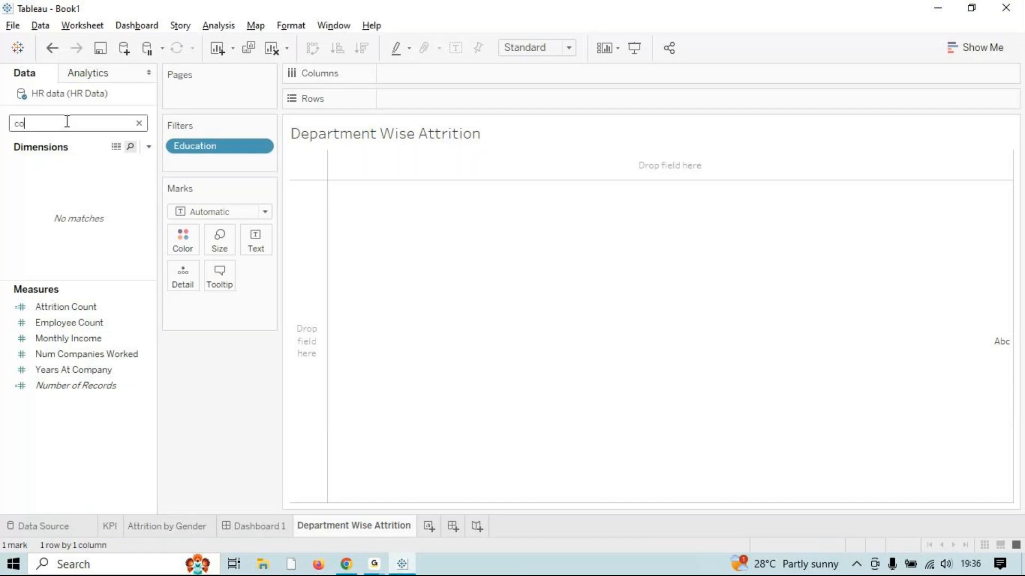
pyautogui.press('BackSpace')
pyautogui.press('BackSpace')
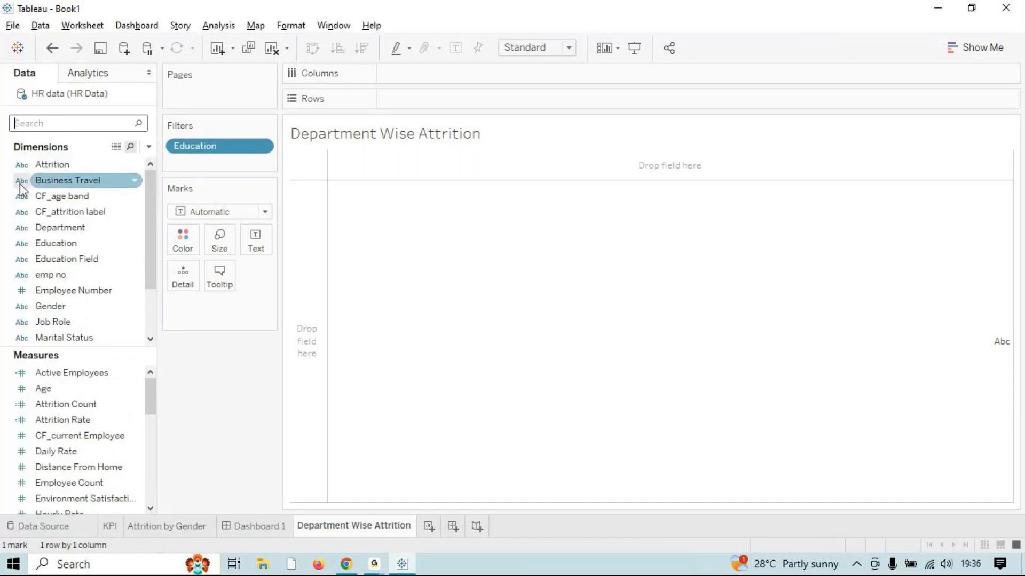
# Color the marks by Department on the Department Wise Attrition sheet and change the mark type to Pie.
pyautogui.write('dep')
pyautogui.moveTo(55, 170); pyautogui.dragTo(171, 252)
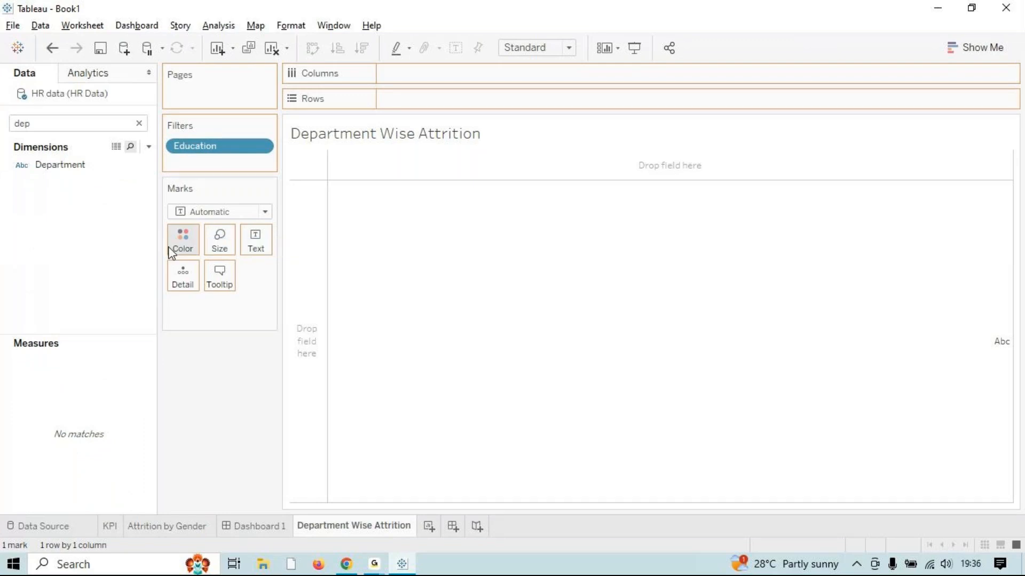
pyautogui.moveTo(171, 252); pyautogui.dragTo(172, 250)
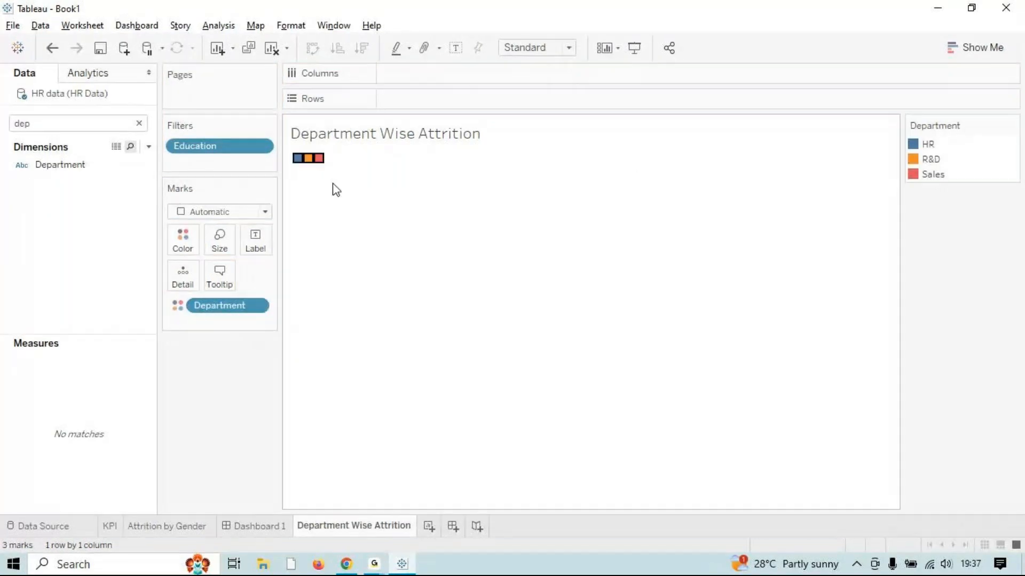
pyautogui.click(235, 213)
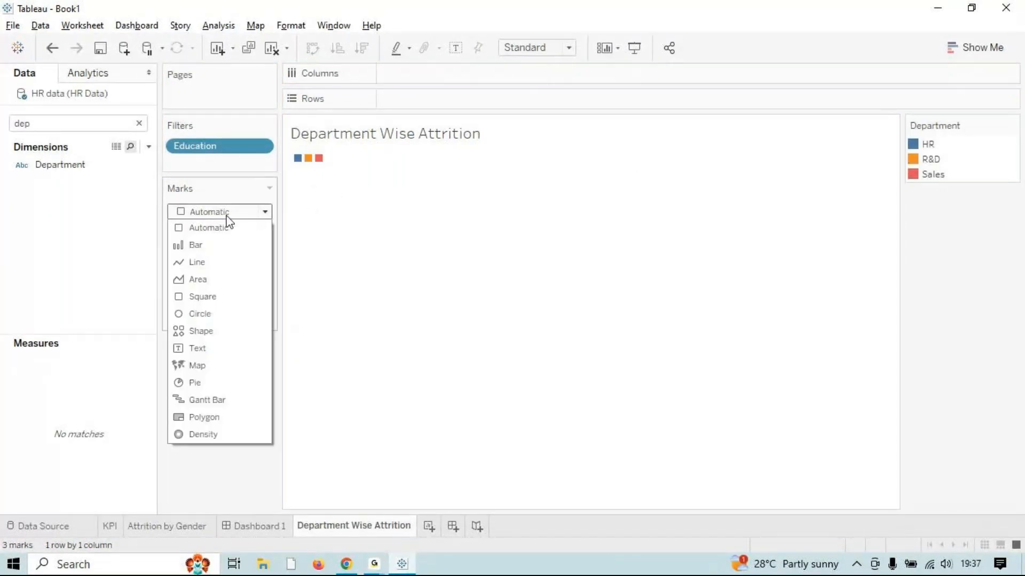
pyautogui.click(191, 394)
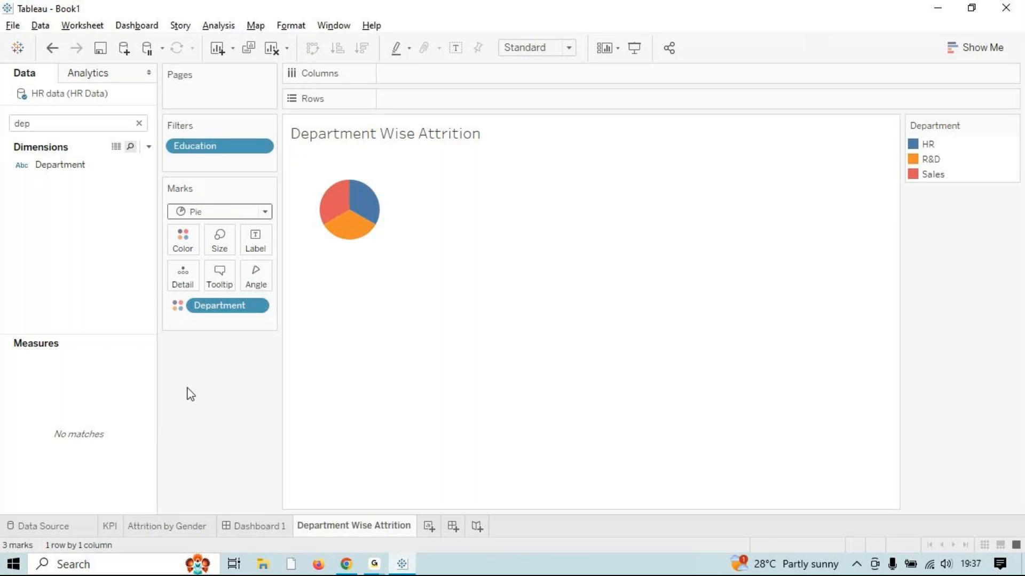
# Clear the field search, undo a trial sizing of the slices by Attrition Count, and fit the pie chart to Entire View.
pyautogui.click(139, 123)
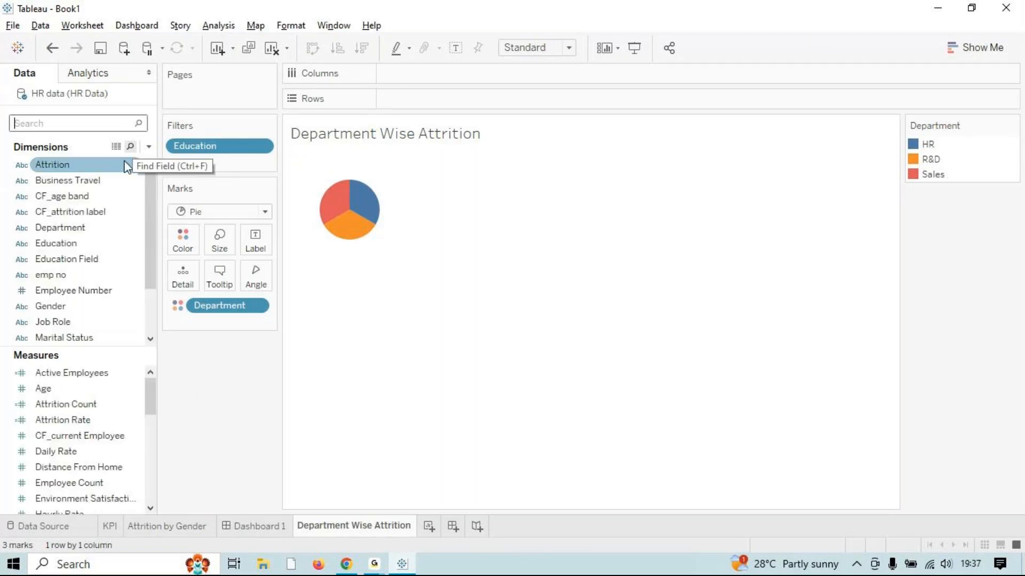
pyautogui.moveTo(103, 404); pyautogui.dragTo(258, 277)
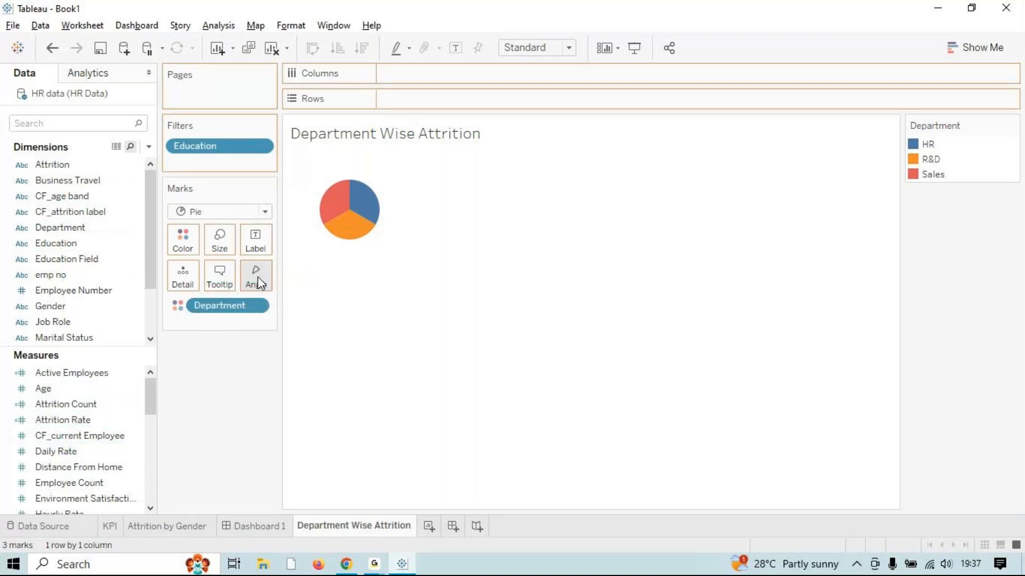
pyautogui.hotkey('ctrl', 'z')
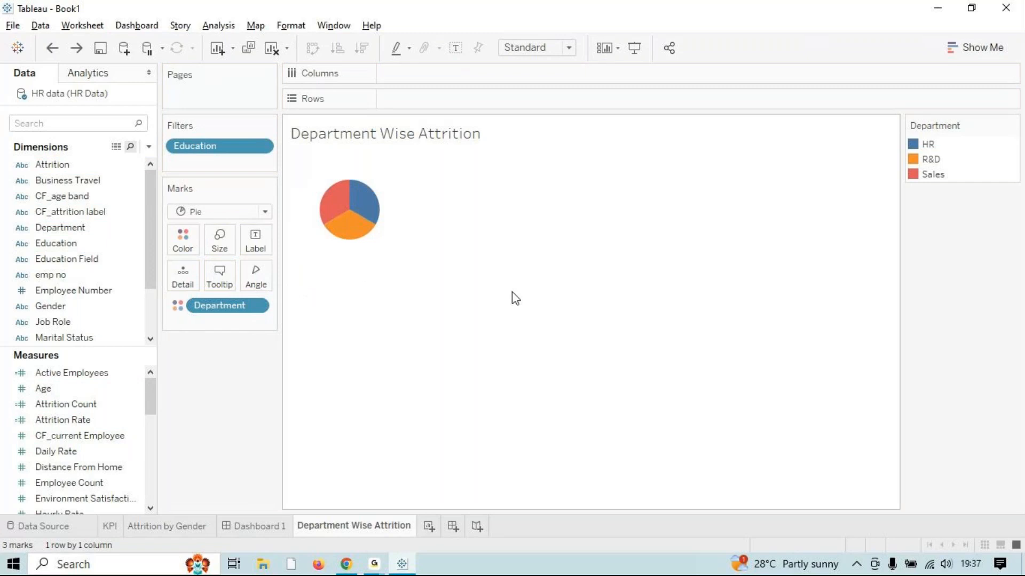
pyautogui.click(569, 48)
pyautogui.click(565, 101)
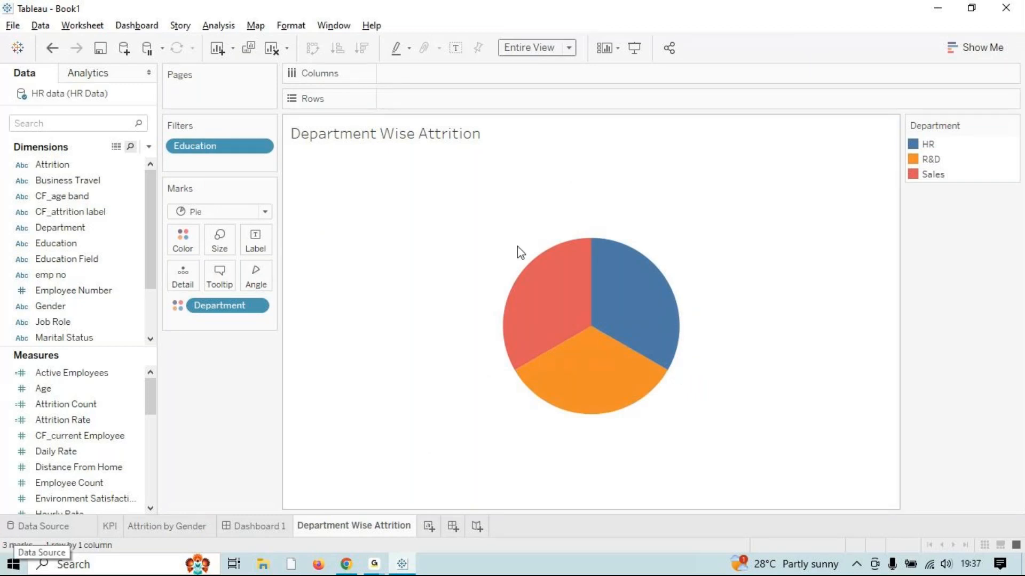
# Highlight the HR, R&D and Sales slices one after another from the Department legend.
pyautogui.click(929, 145)
pyautogui.click(934, 160)
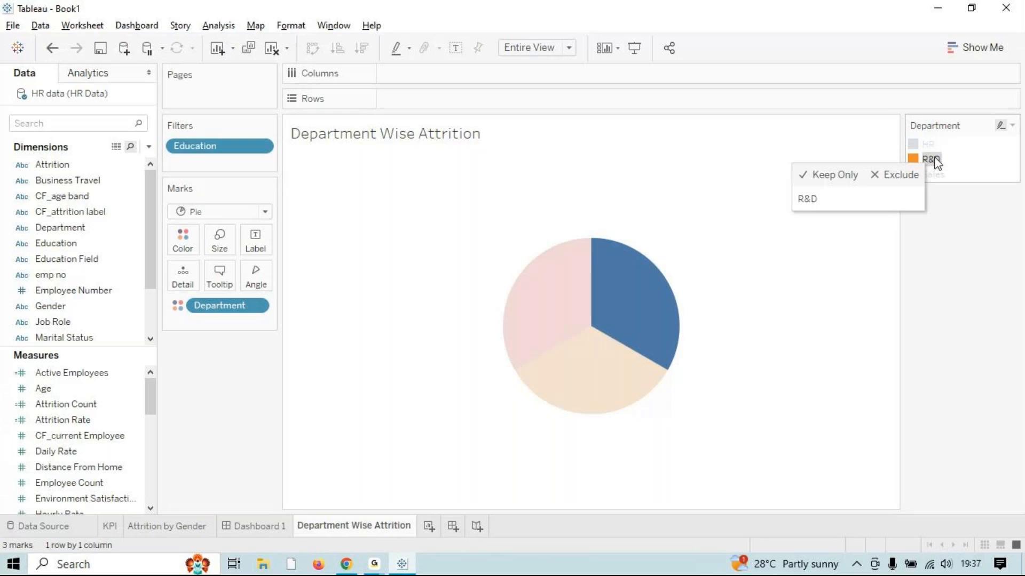
pyautogui.click(935, 174)
pyautogui.click(936, 173)
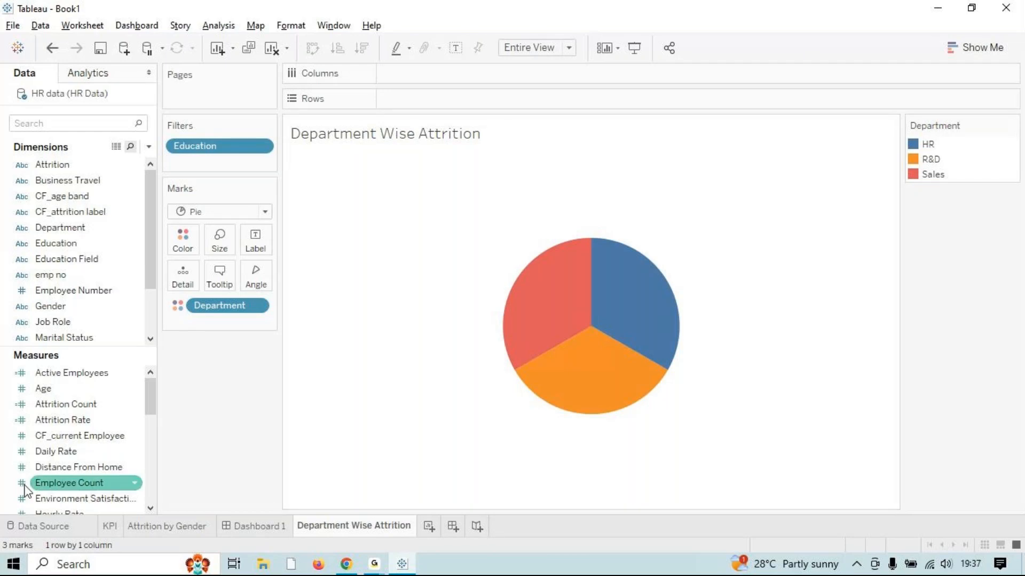
# Set the pie's slice angle by Attrition Count and inspect the R&D and Sales slices.
pyautogui.moveTo(103, 405); pyautogui.dragTo(256, 279)
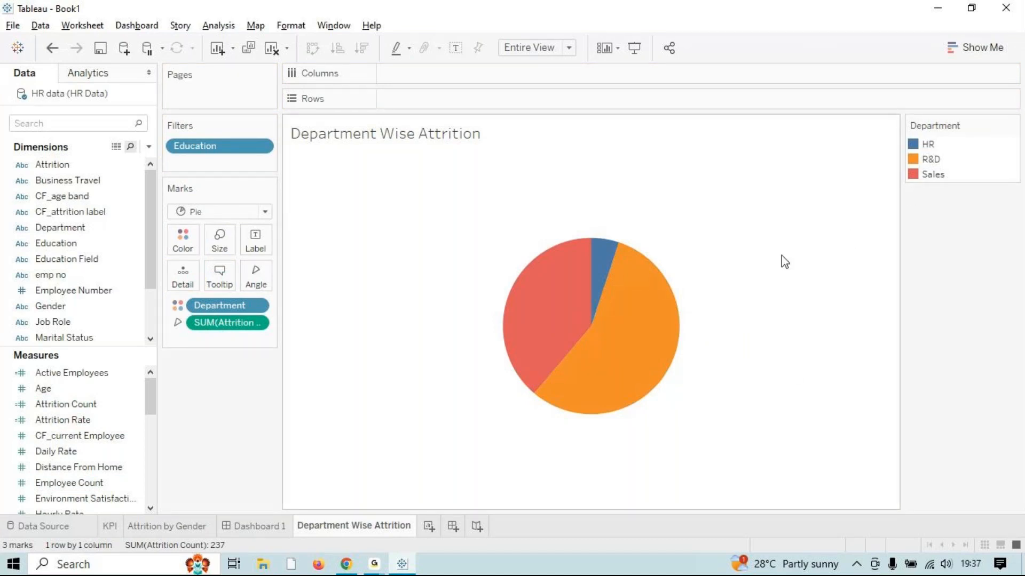
pyautogui.click(622, 350)
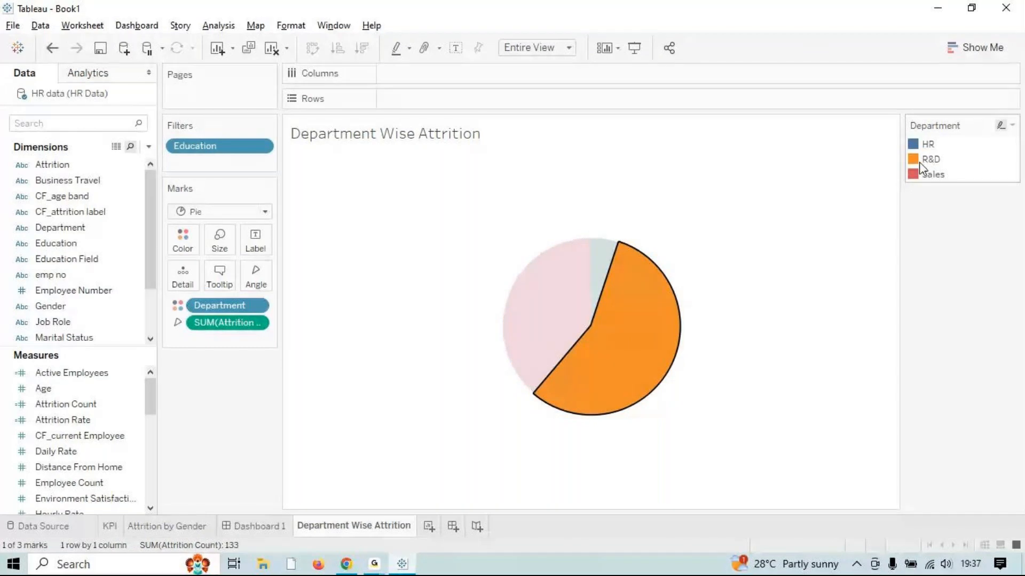
pyautogui.click(522, 311)
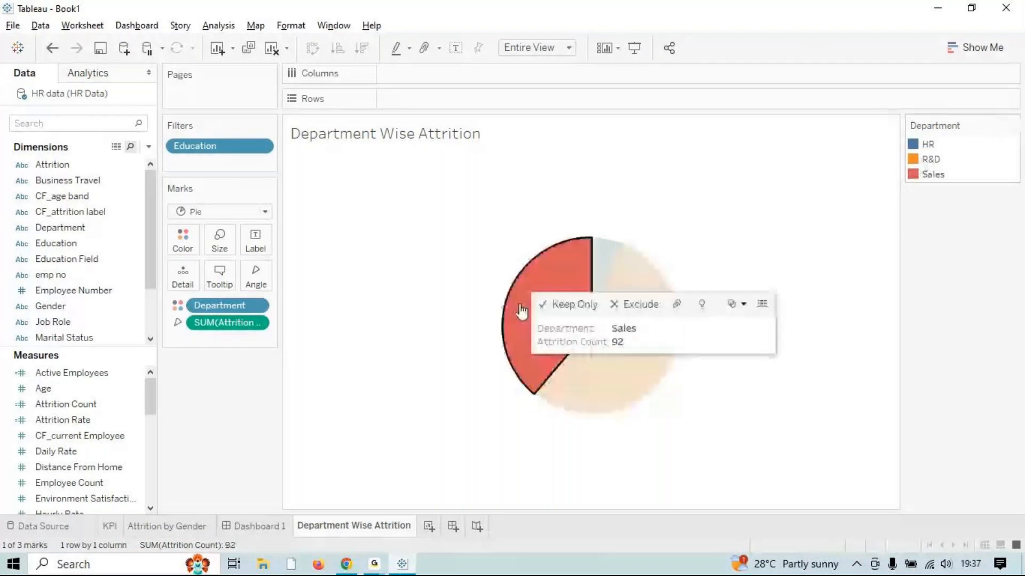
pyautogui.click(775, 385)
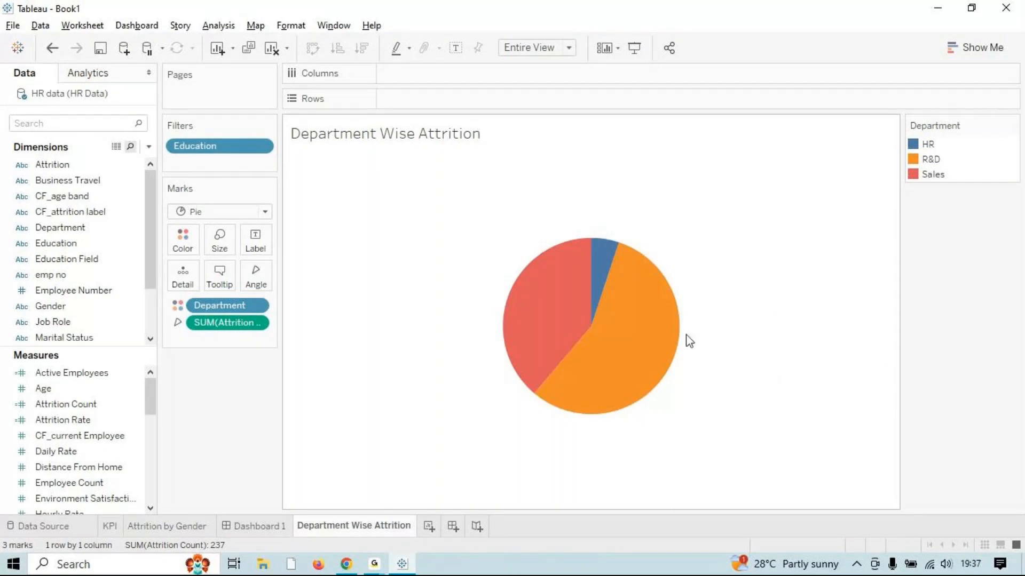
pyautogui.moveTo(418, 221); pyautogui.dragTo(852, 457)
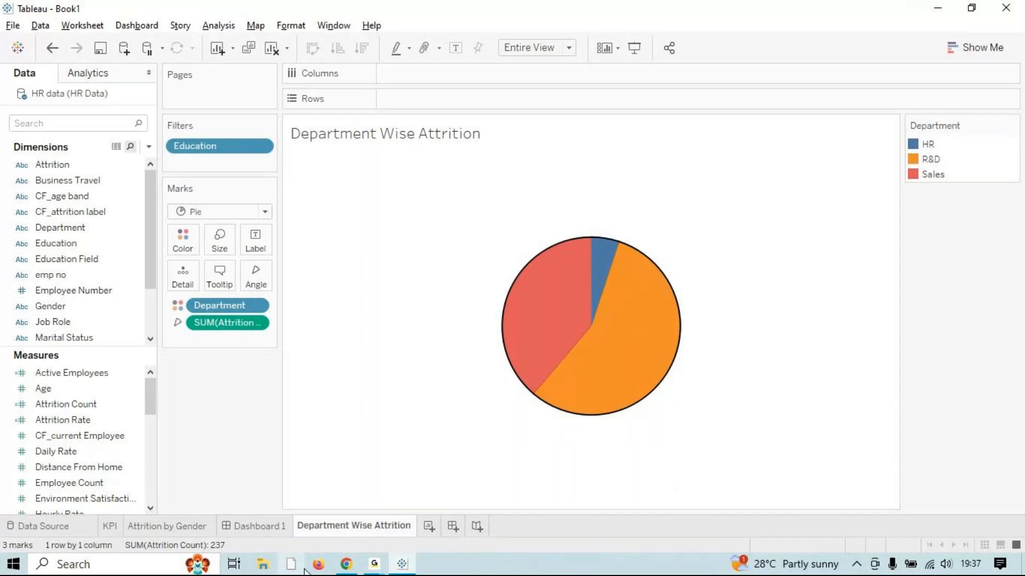
pyautogui.click(266, 527)
pyautogui.click(349, 527)
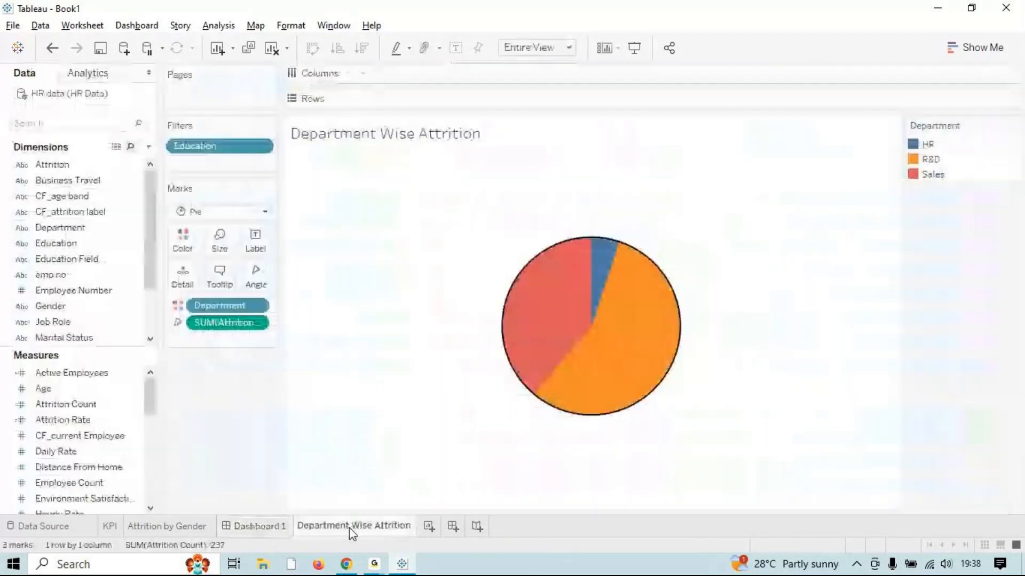
pyautogui.rightClick(215, 302)
pyautogui.rightClick(548, 311)
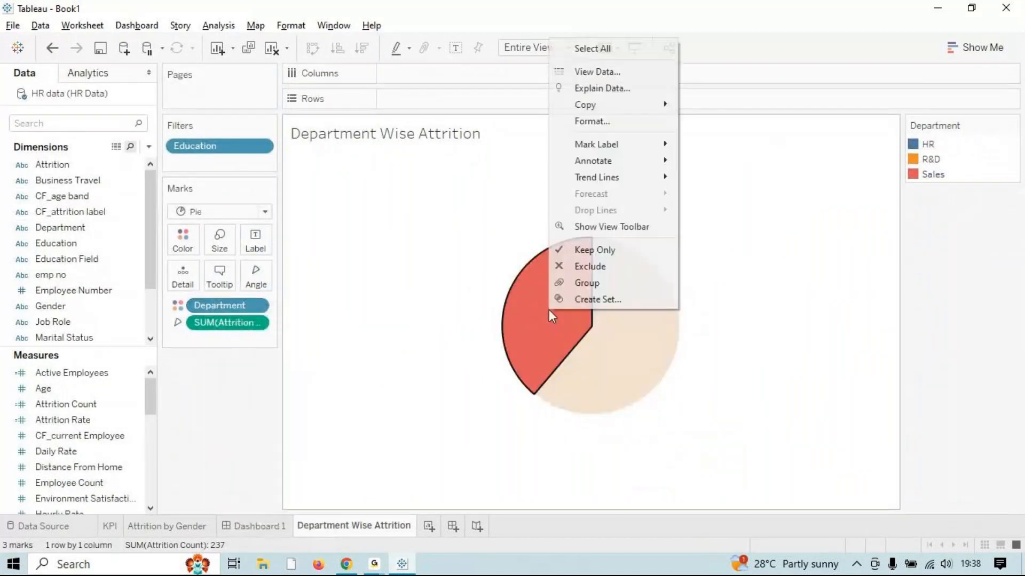
pyautogui.click(598, 122)
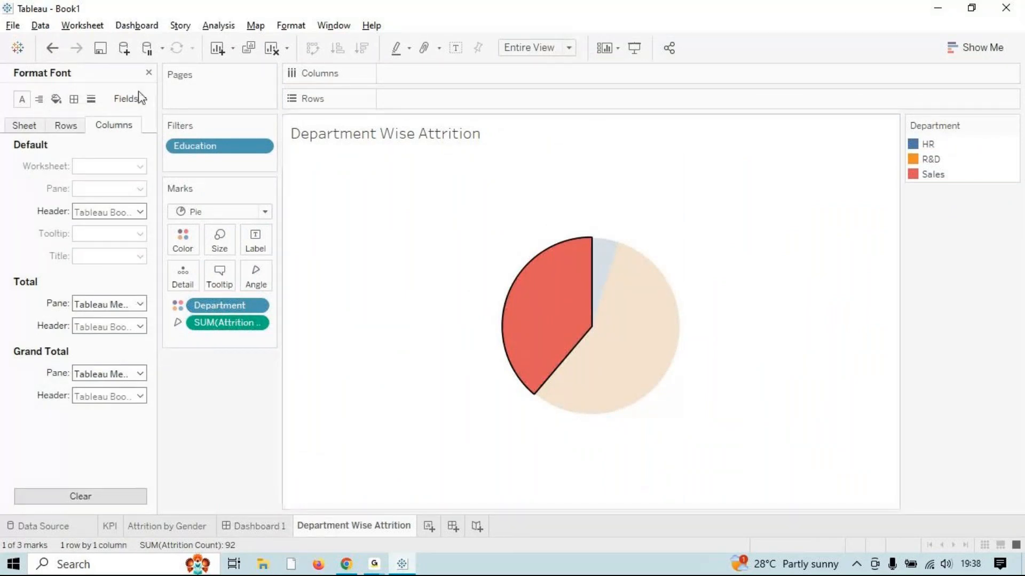
pyautogui.click(149, 72)
# Open the color editing for Department and select the Blue color palette.
pyautogui.click(184, 246)
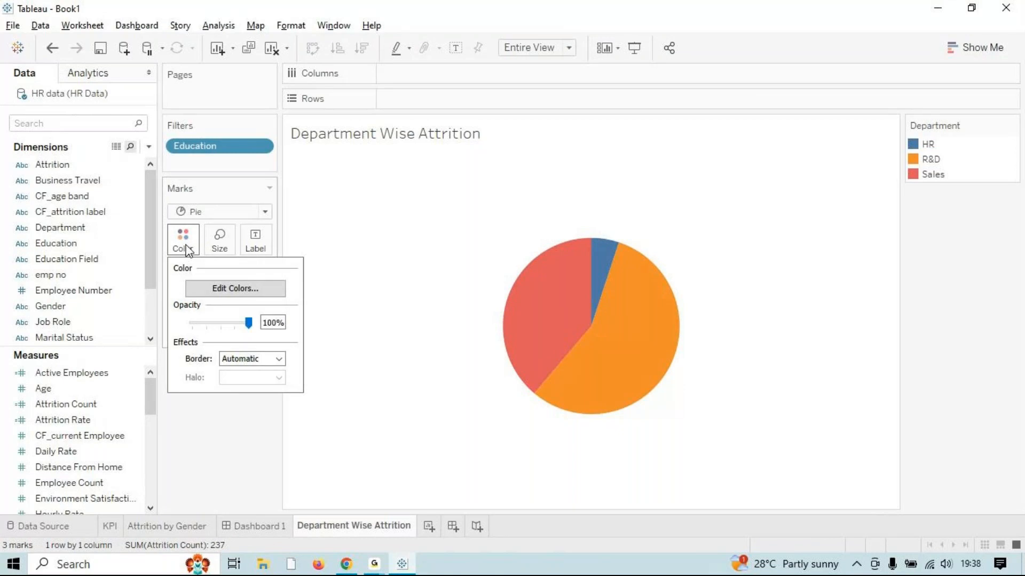
pyautogui.click(235, 289)
pyautogui.click(708, 116)
pyautogui.click(184, 243)
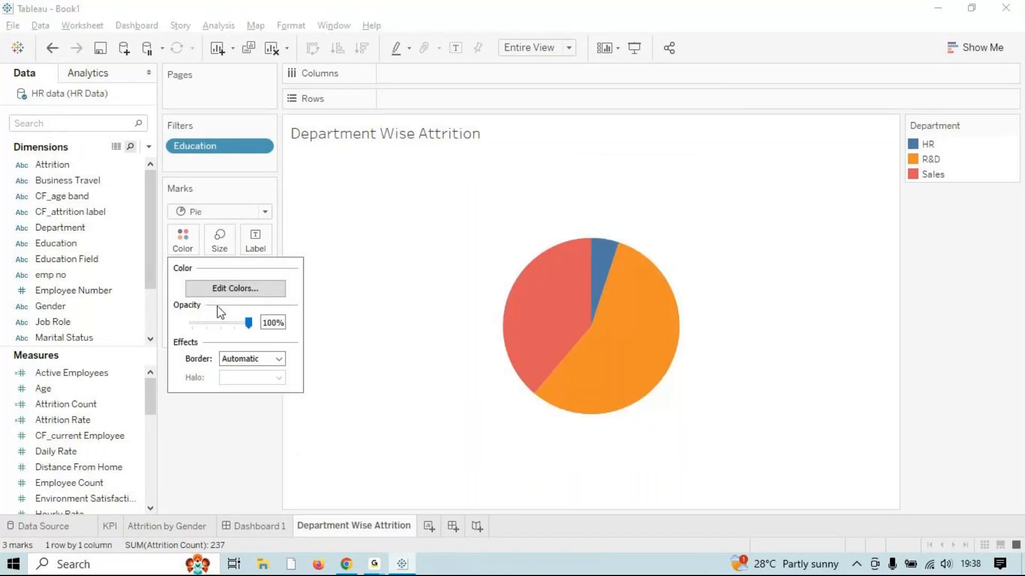
pyautogui.click(244, 286)
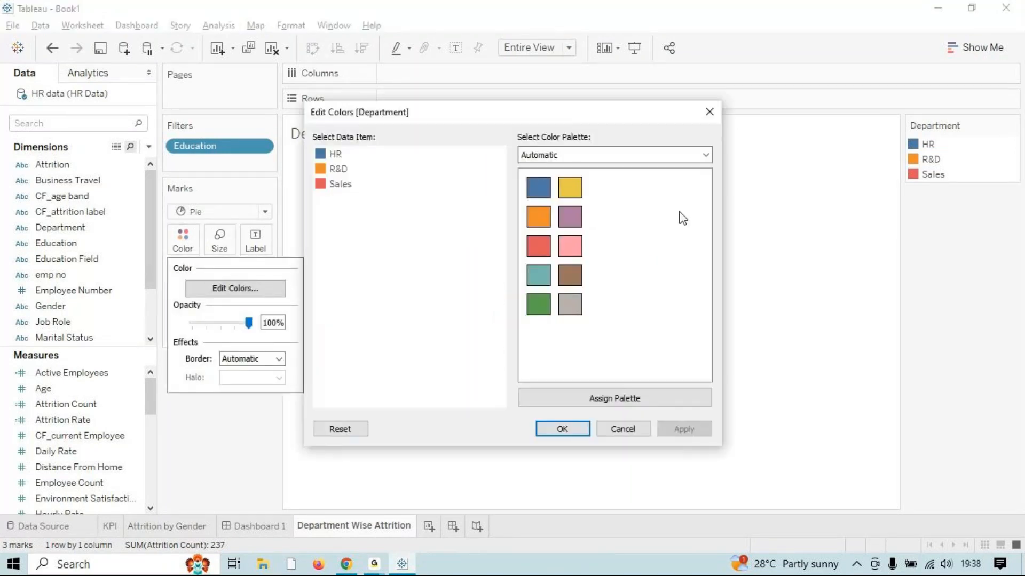
pyautogui.click(608, 154)
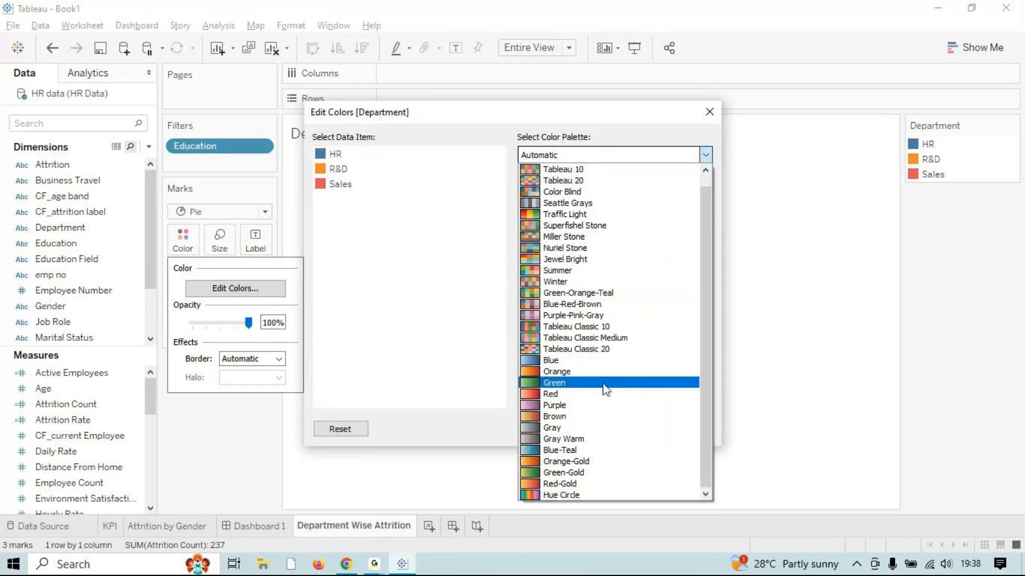
pyautogui.click(603, 372)
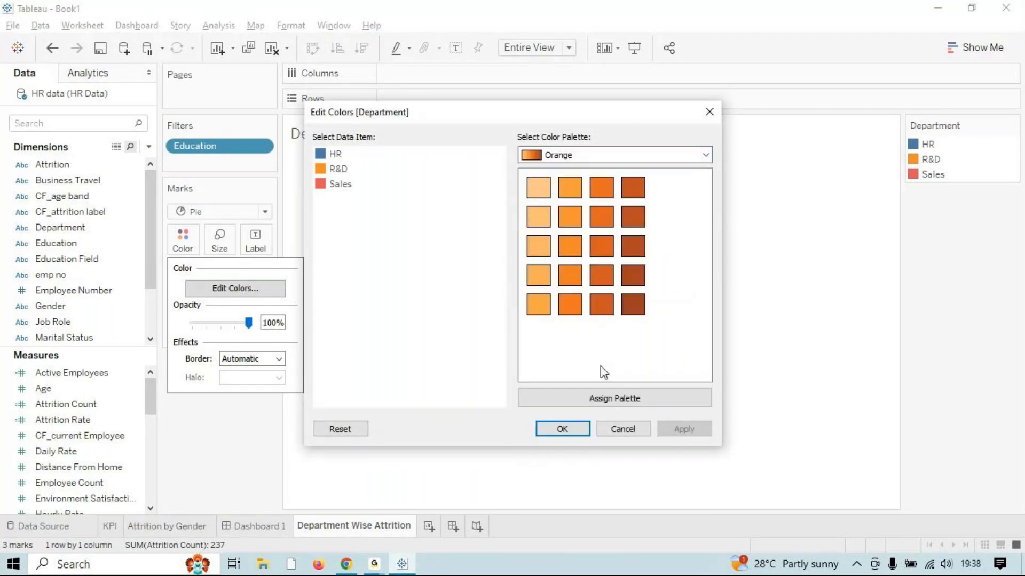
pyautogui.click(609, 155)
pyautogui.click(558, 363)
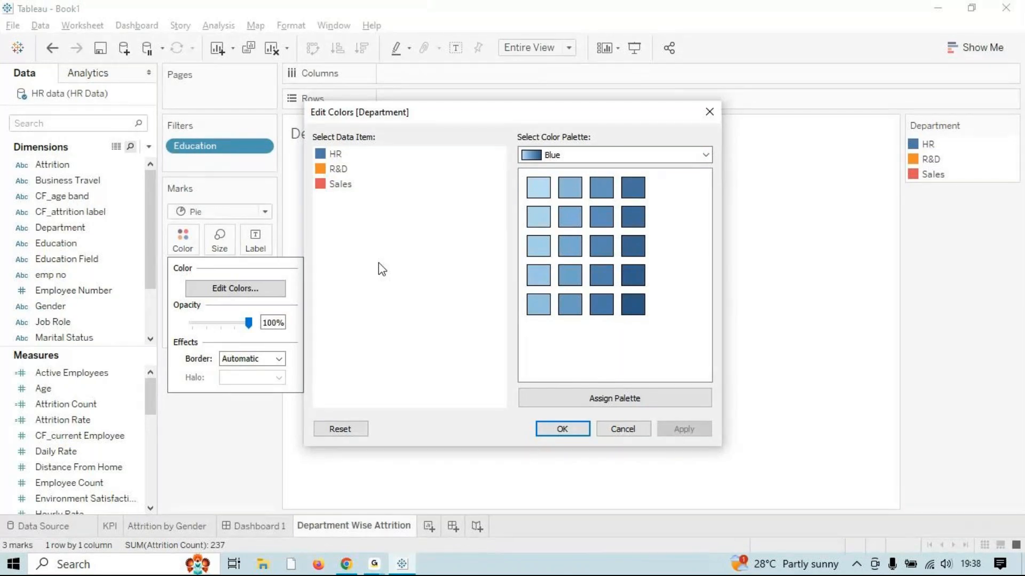
# Assign the lightest blue to HR, a medium blue to R&D and the darkest blue to Sales, and apply the colors.
pyautogui.click(323, 154)
pyautogui.click(539, 187)
pyautogui.click(340, 169)
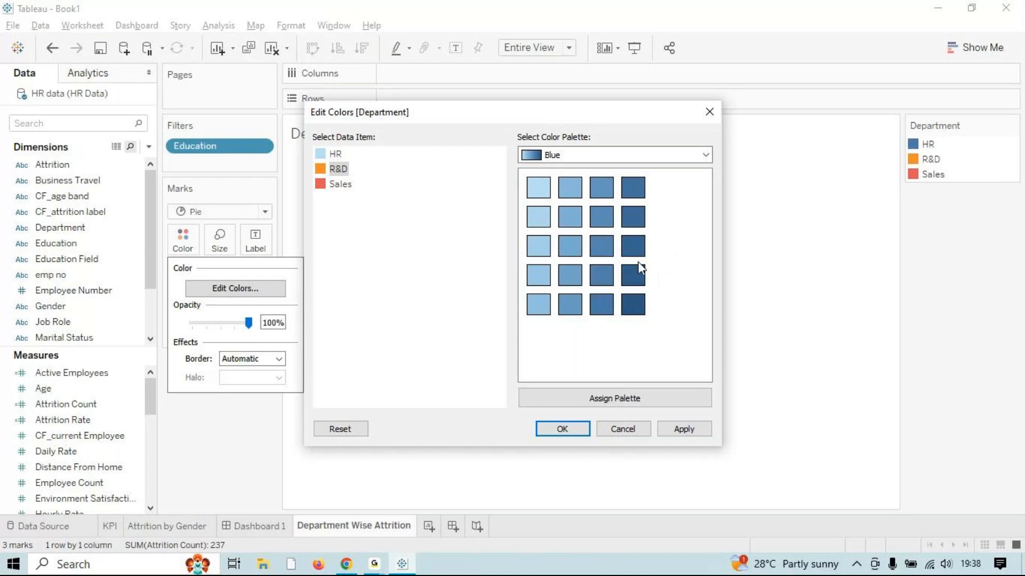
pyautogui.click(570, 247)
pyautogui.click(324, 184)
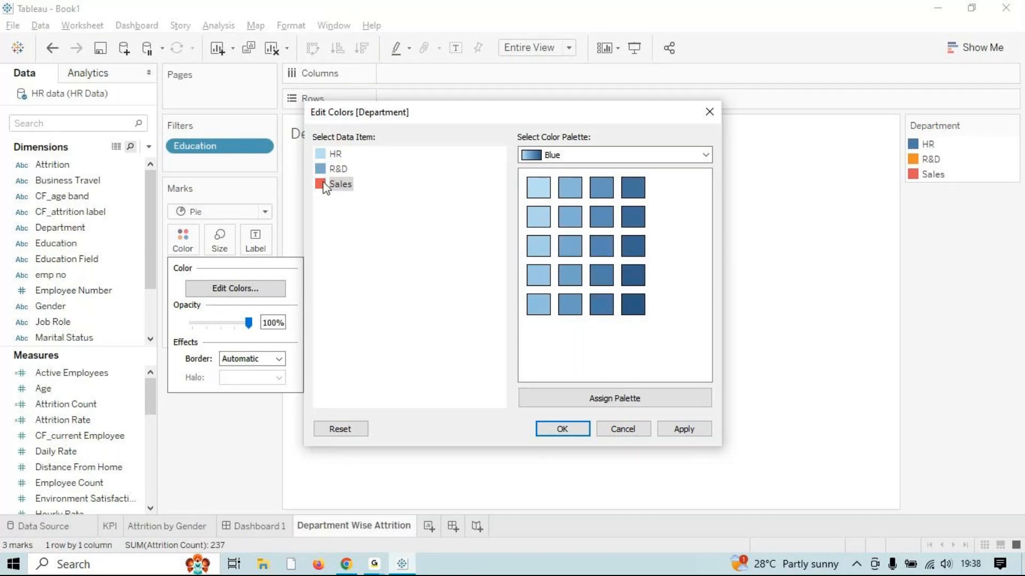
pyautogui.click(632, 304)
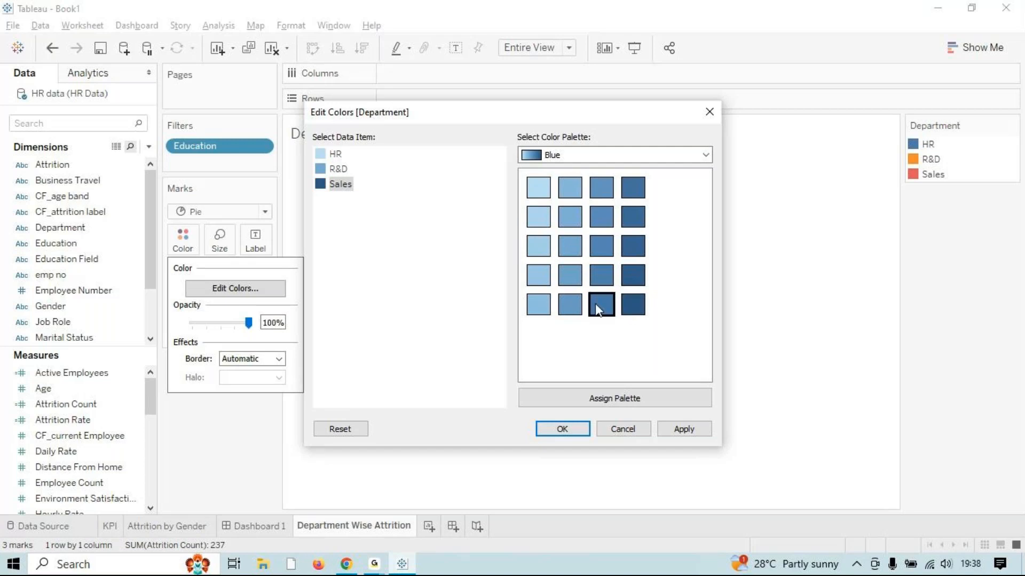
pyautogui.click(692, 432)
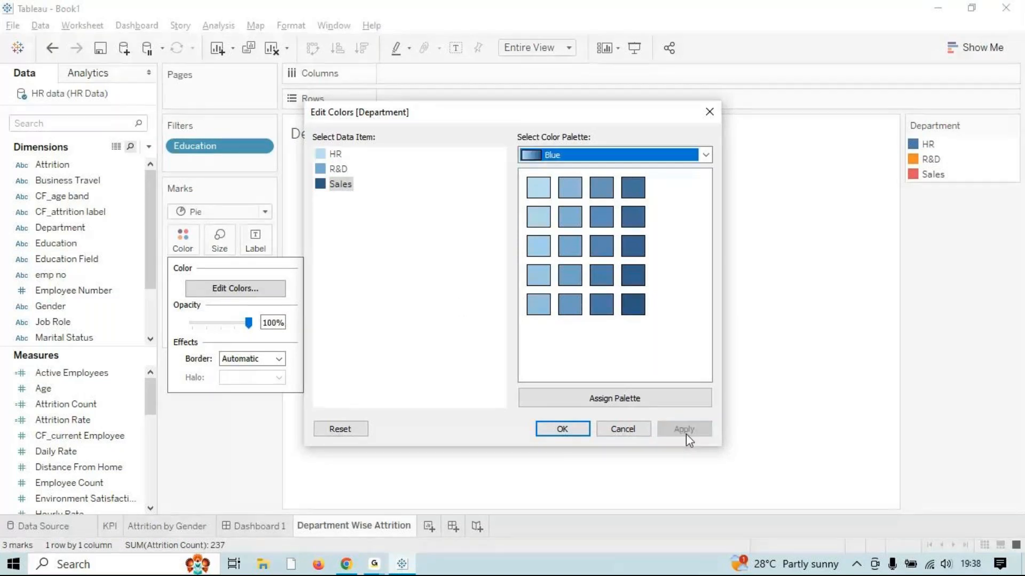
pyautogui.click(566, 430)
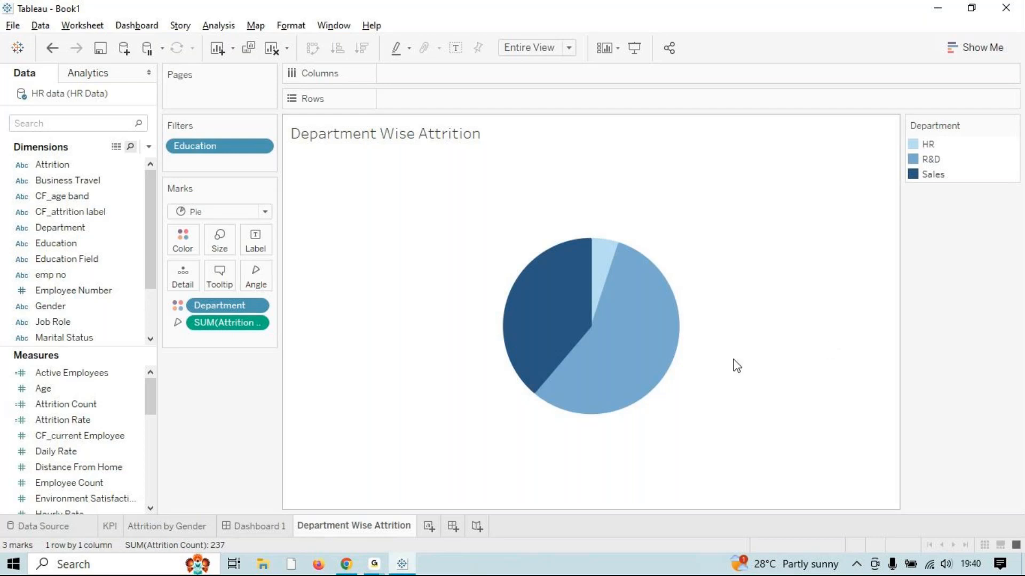
pyautogui.hotkey('alt', 'Tab')
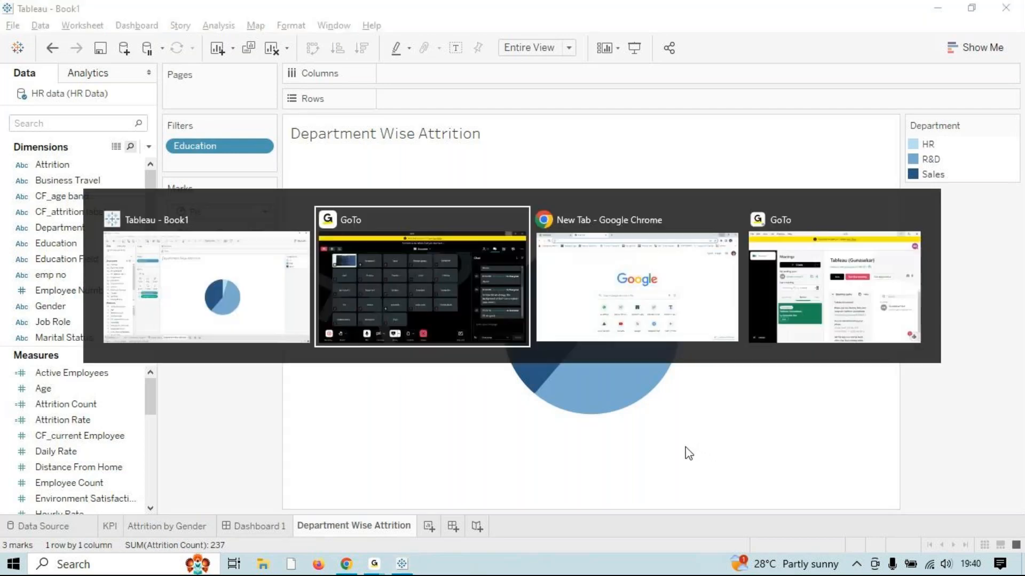
pyautogui.press('Tab')
pyautogui.press('Tab')
pyautogui.hotkey('alt', 'Tab')
pyautogui.press('Tab')
pyautogui.press('Escape')
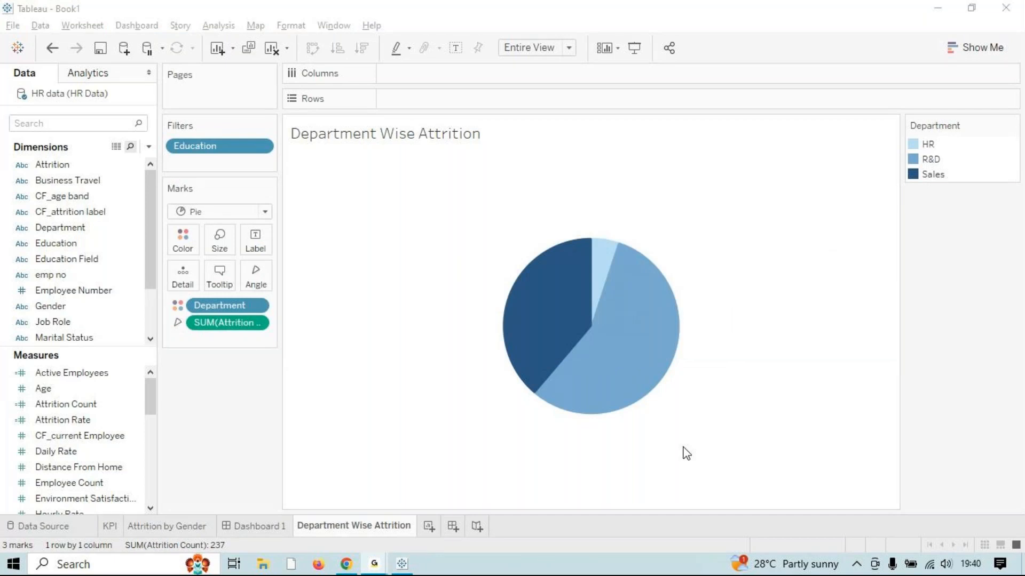
pyautogui.hotkey('alt', 'Tab')
pyautogui.press('Escape')
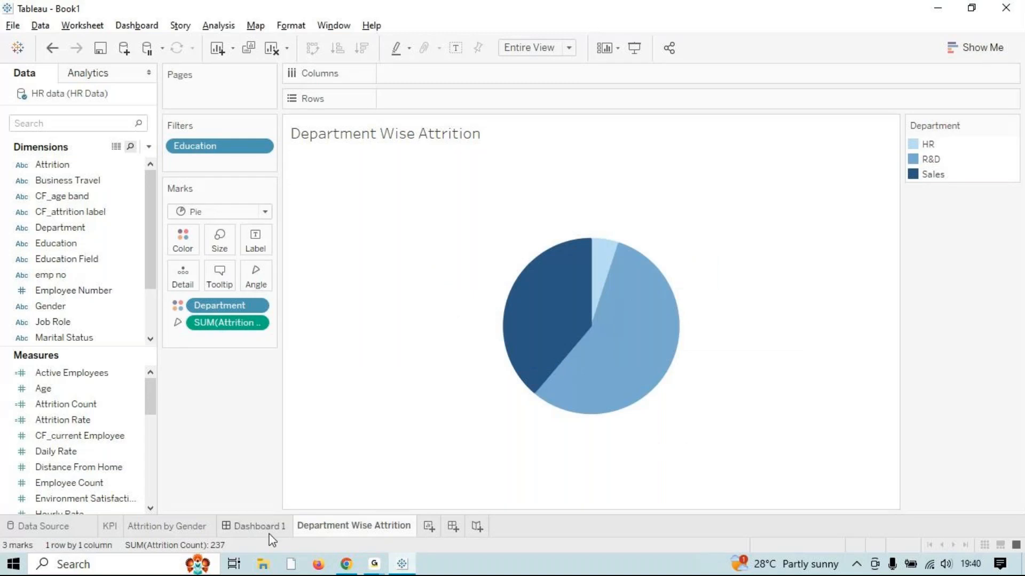
# Place the Department Wise Attrition sheet on Dashboard 1 below the KPI table and resize it to fill the first frame of the middle row.
pyautogui.click(256, 526)
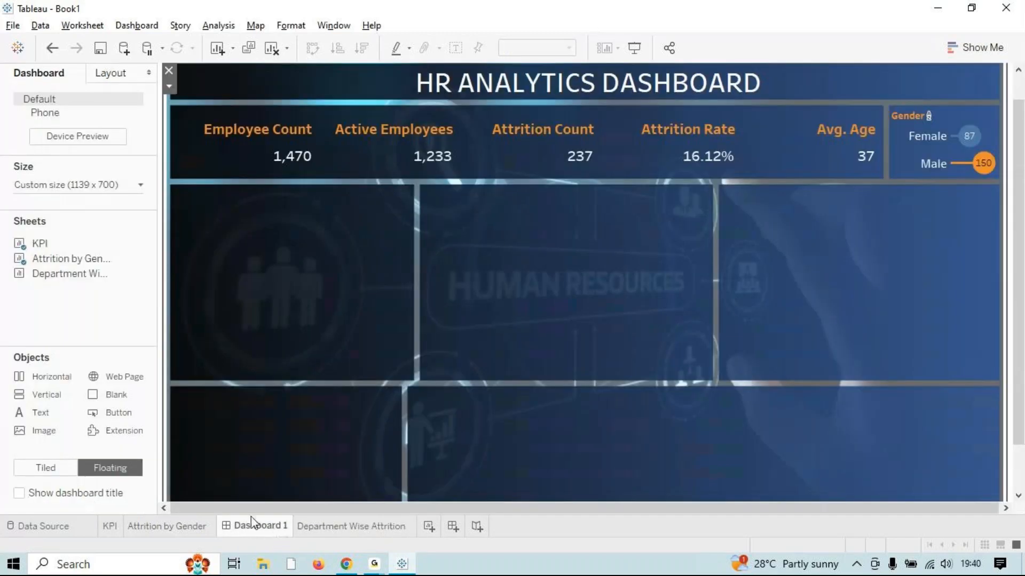
pyautogui.moveTo(54, 273); pyautogui.dragTo(174, 188)
pyautogui.moveTo(270, 220); pyautogui.dragTo(270, 220)
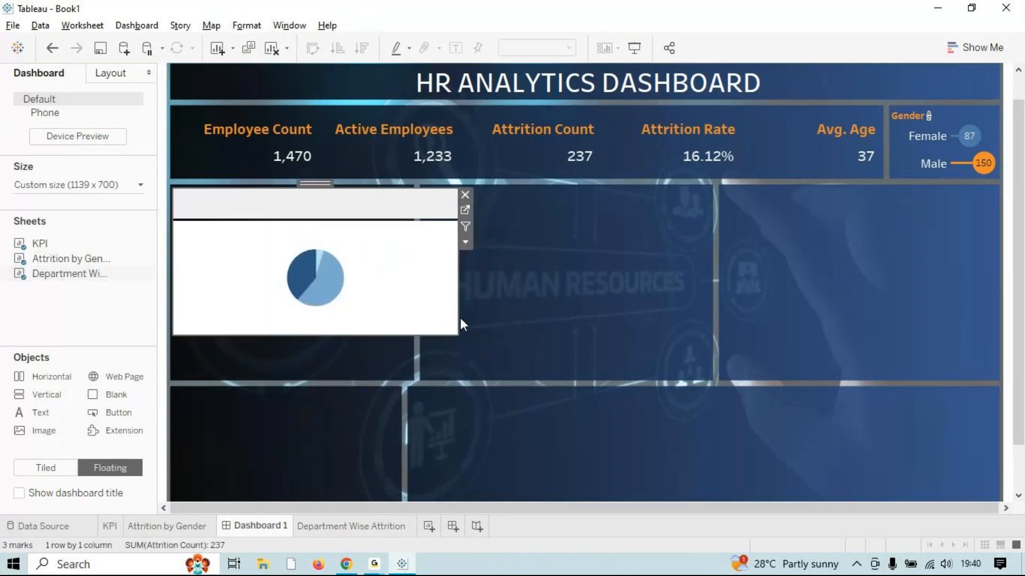
pyautogui.moveTo(462, 327); pyautogui.dragTo(409, 376)
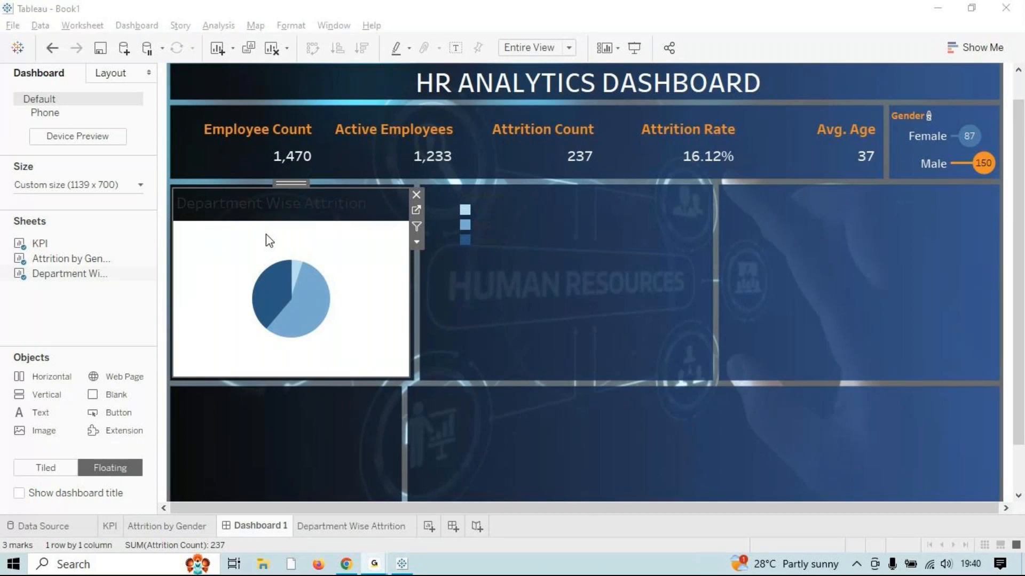
# Label the Department Wise Attrition pie slices with Attrition Count and convert the label to Percent of Total.
pyautogui.hotkey('alt', 'Tab')
pyautogui.hotkey('alt', 'Tab')
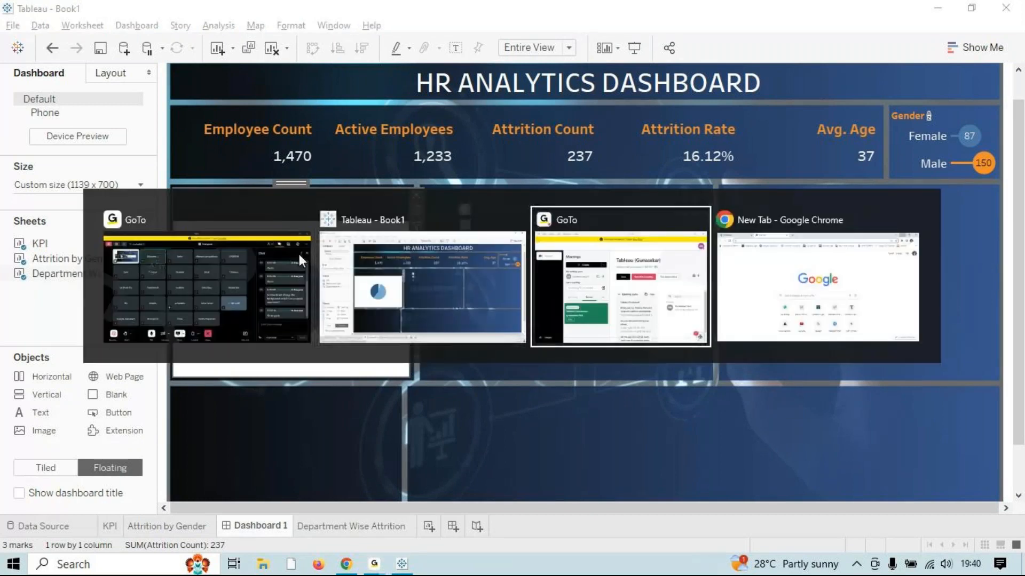
pyautogui.click(368, 261)
pyautogui.click(319, 528)
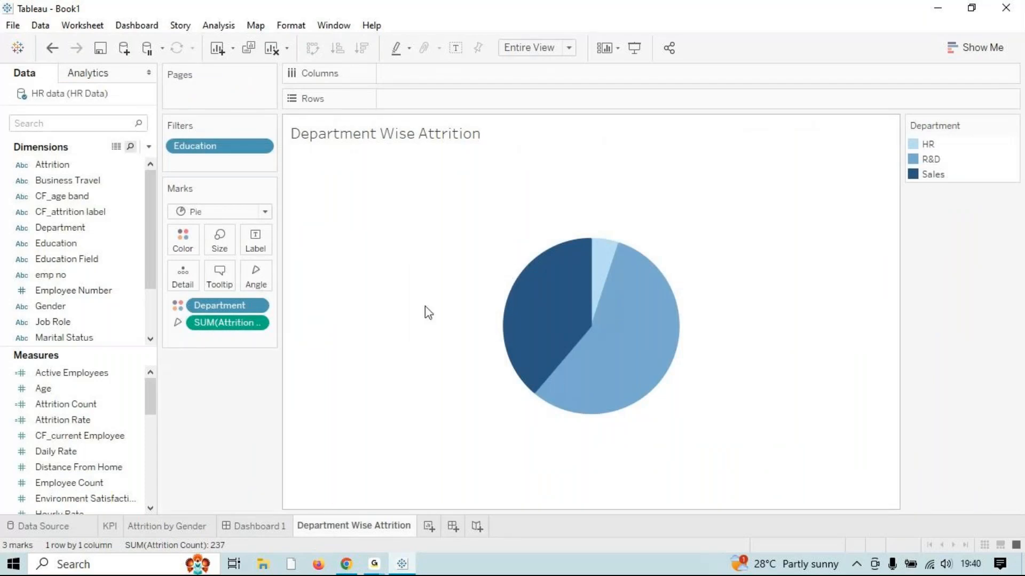
pyautogui.moveTo(104, 402); pyautogui.dragTo(256, 243)
pyautogui.moveTo(227, 340); pyautogui.dragTo(255, 257)
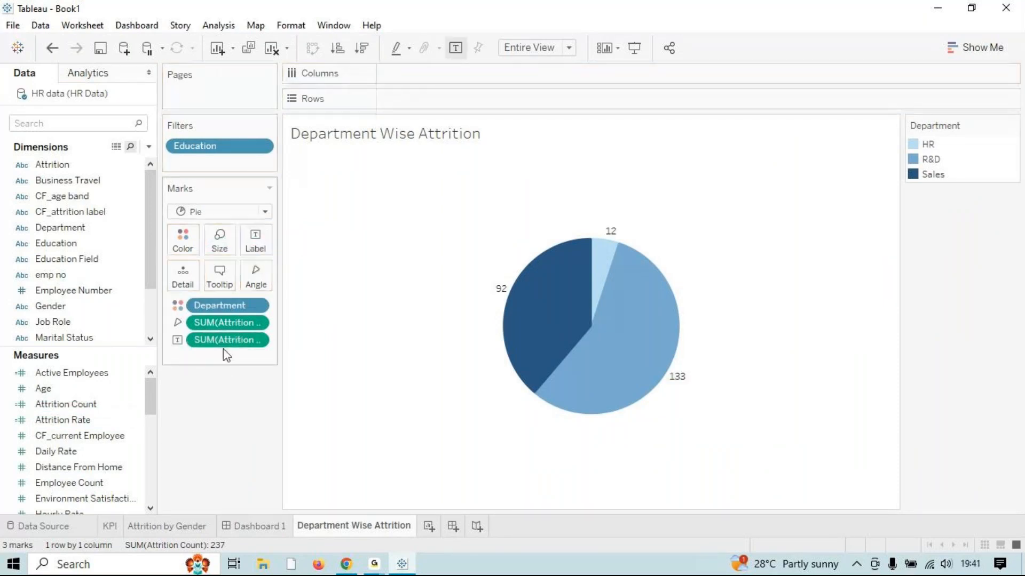
pyautogui.rightClick(223, 344)
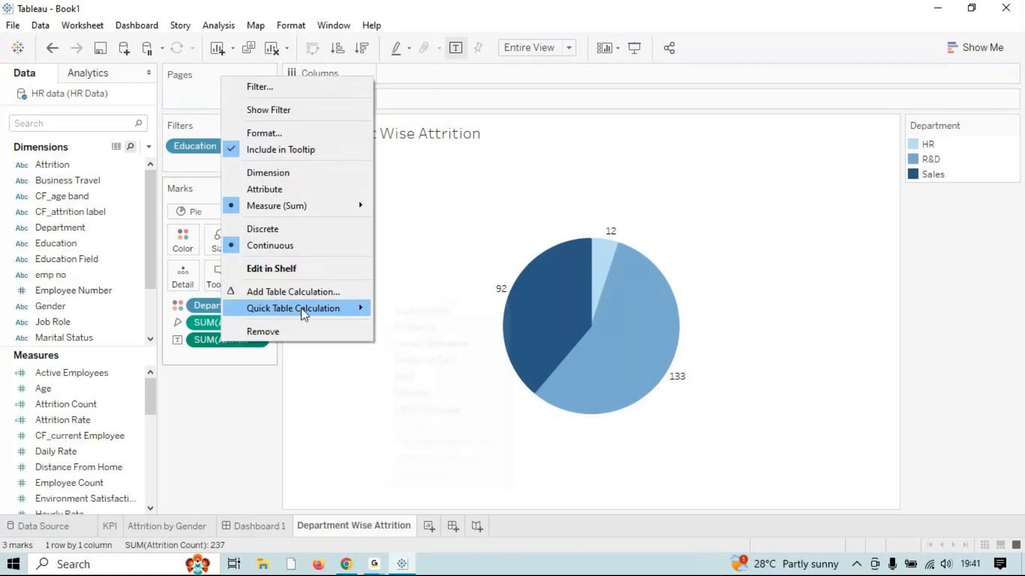
pyautogui.moveTo(301, 308)
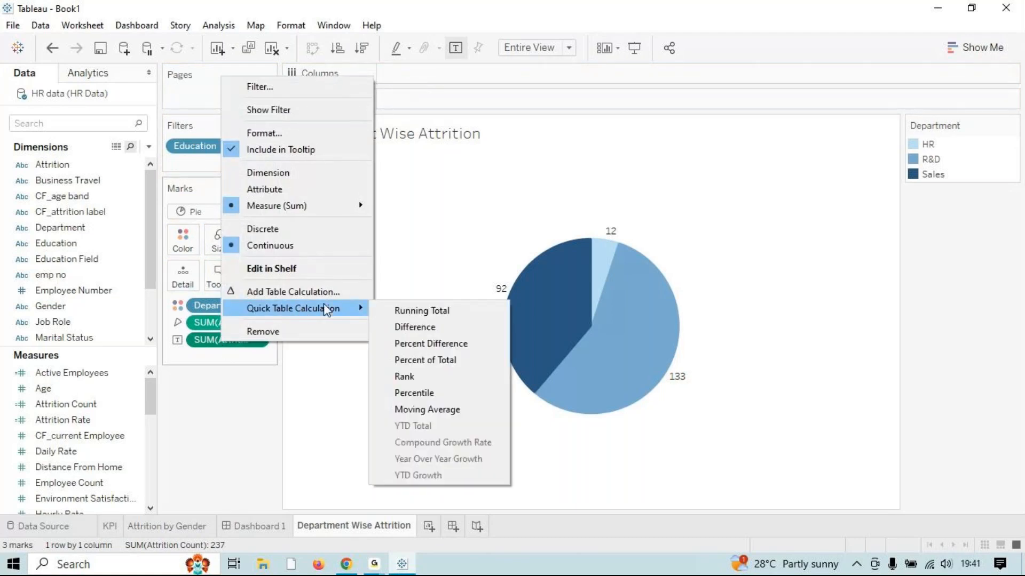
pyautogui.click(435, 364)
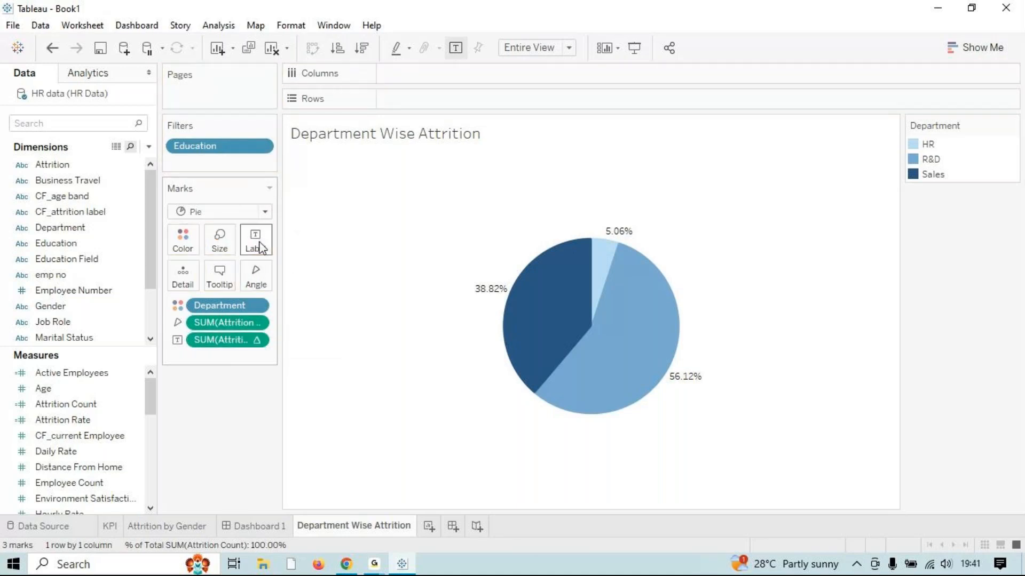
# Add the plain Attrition Count as a second label on the pie slices and inspect the labels.
pyautogui.moveTo(128, 404); pyautogui.dragTo(255, 241)
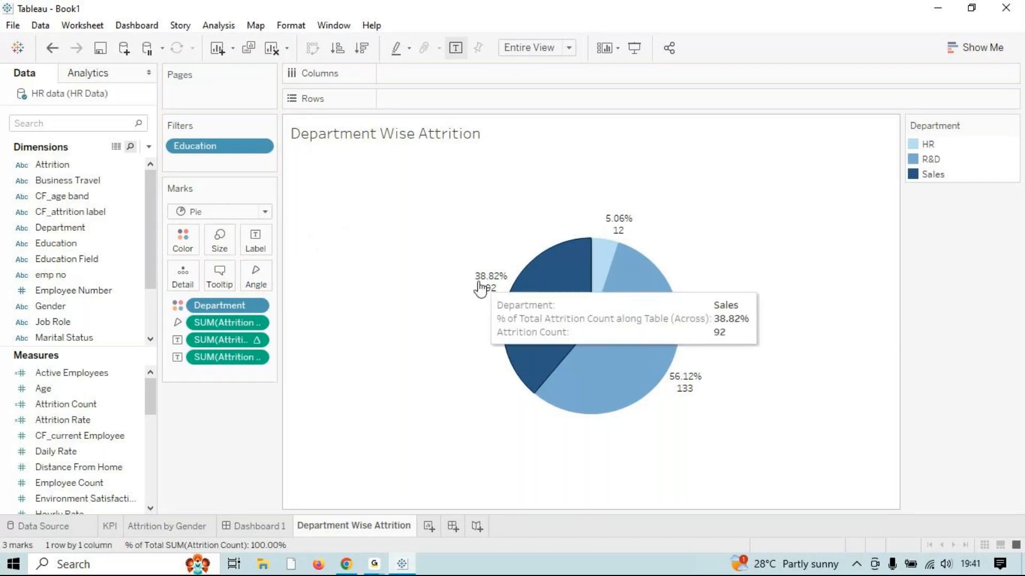
pyautogui.moveTo(526, 279)
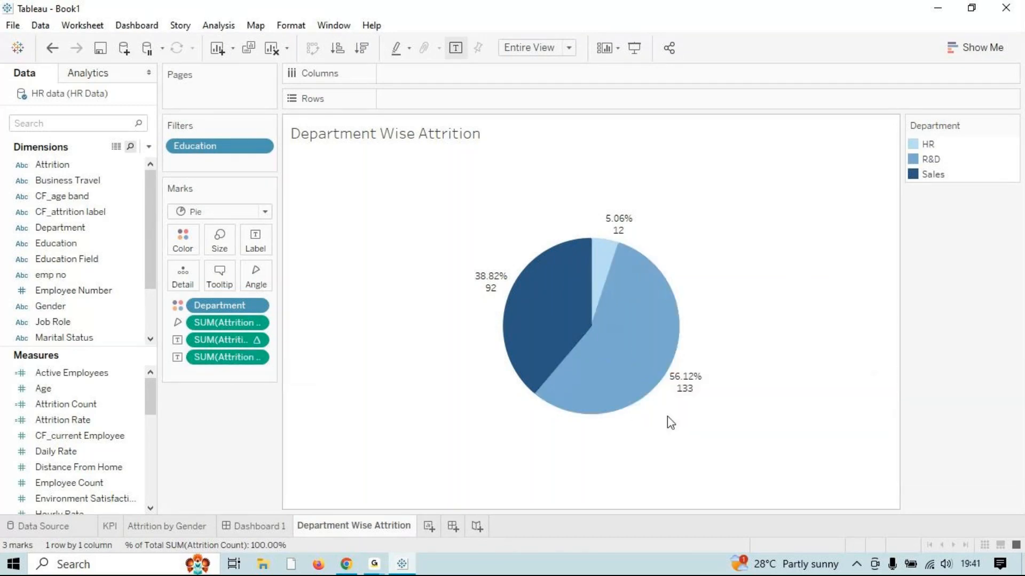
pyautogui.moveTo(472, 189); pyautogui.dragTo(773, 462)
pyautogui.click(821, 447)
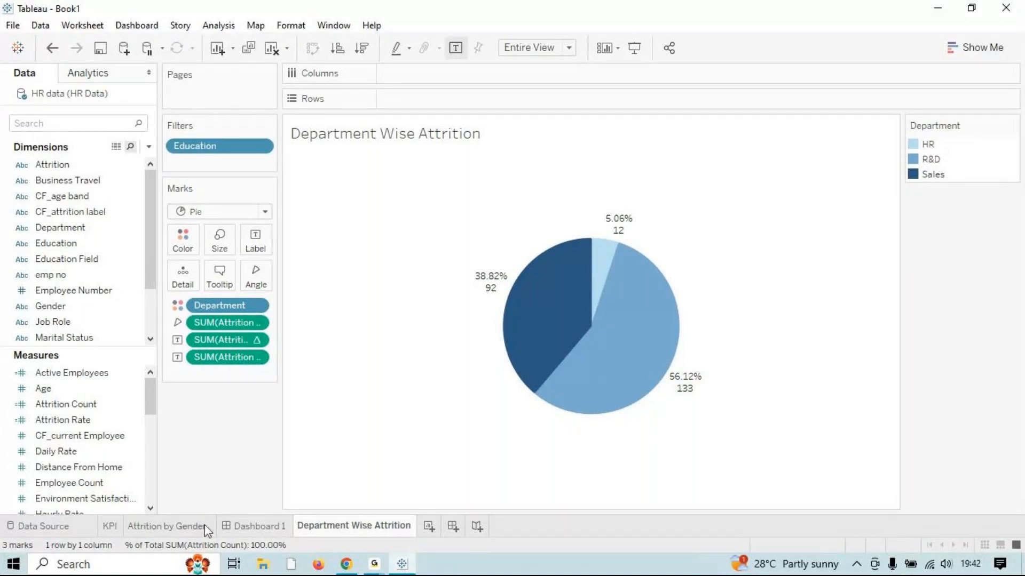
# Enlarge the pie on the Department Wise Attrition sheet and check its fit on Dashboard 1.
pyautogui.click(255, 525)
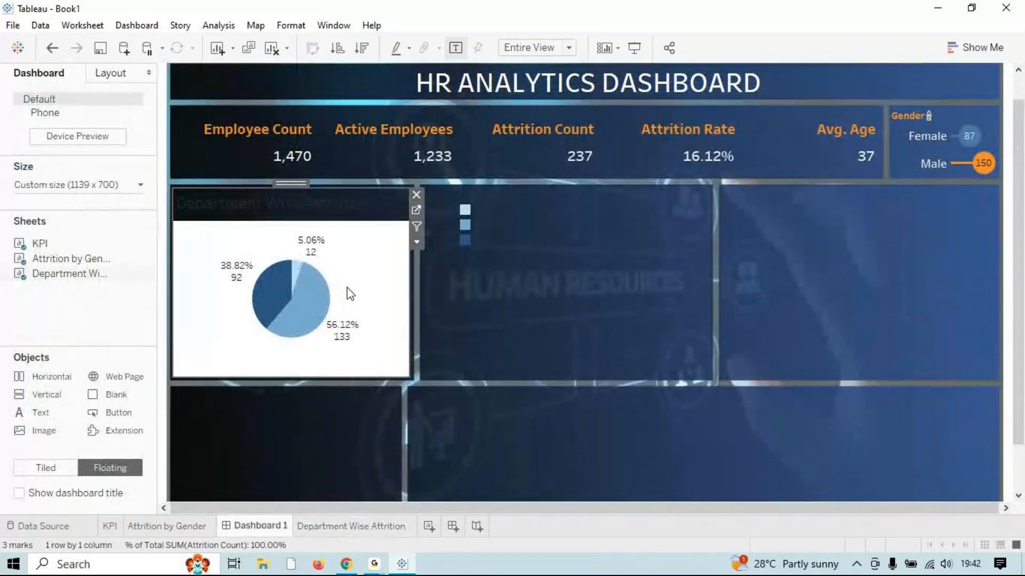
pyautogui.click(166, 526)
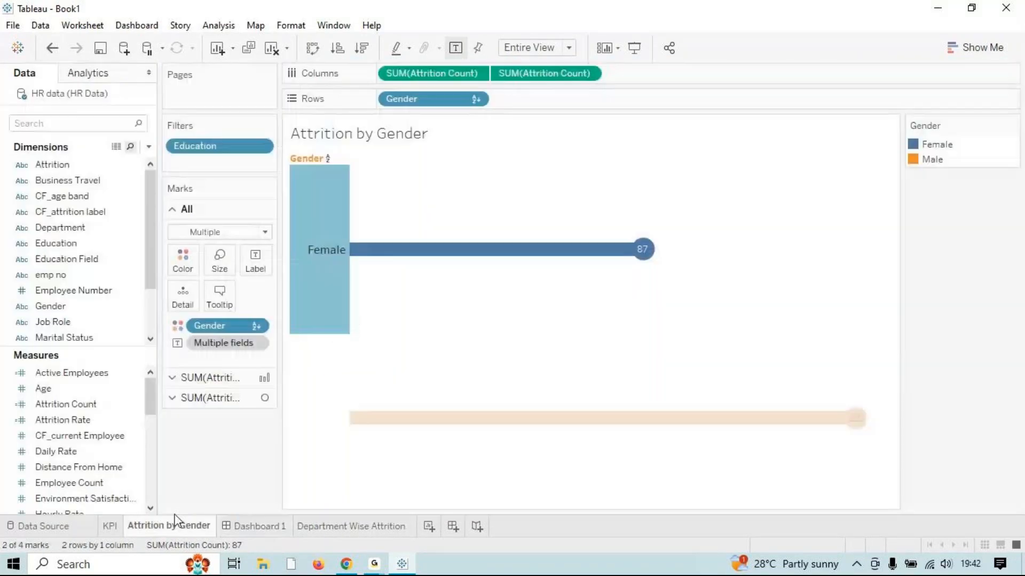
pyautogui.click(257, 526)
pyautogui.click(344, 524)
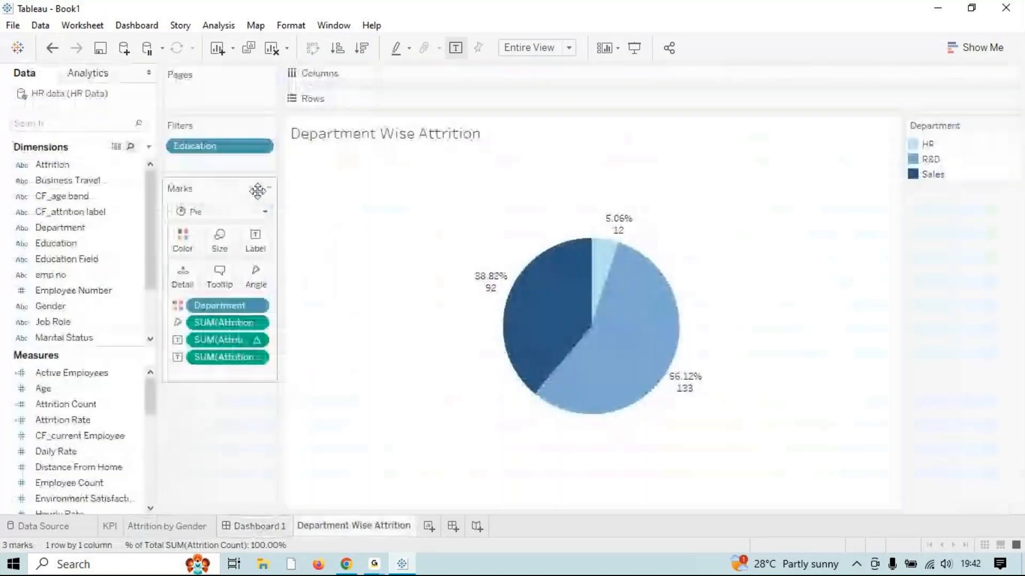
pyautogui.click(220, 240)
pyautogui.moveTo(244, 277); pyautogui.dragTo(279, 281)
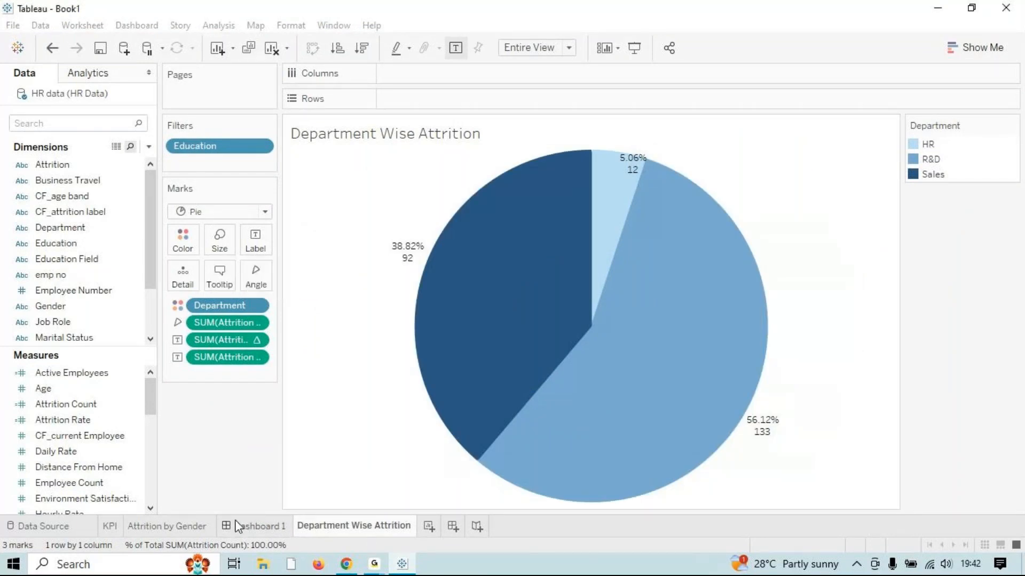
pyautogui.click(236, 523)
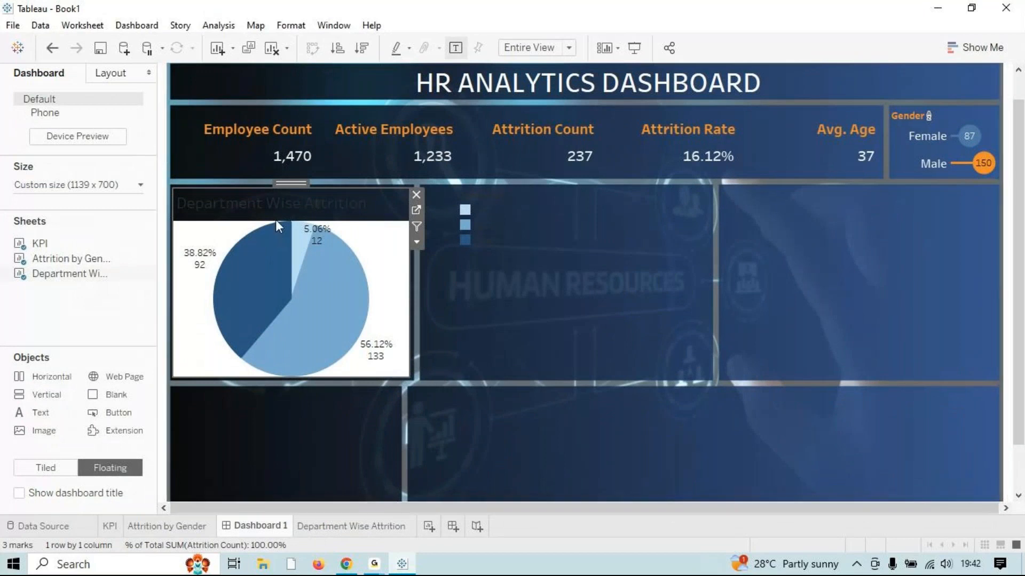
pyautogui.rightClick(278, 204)
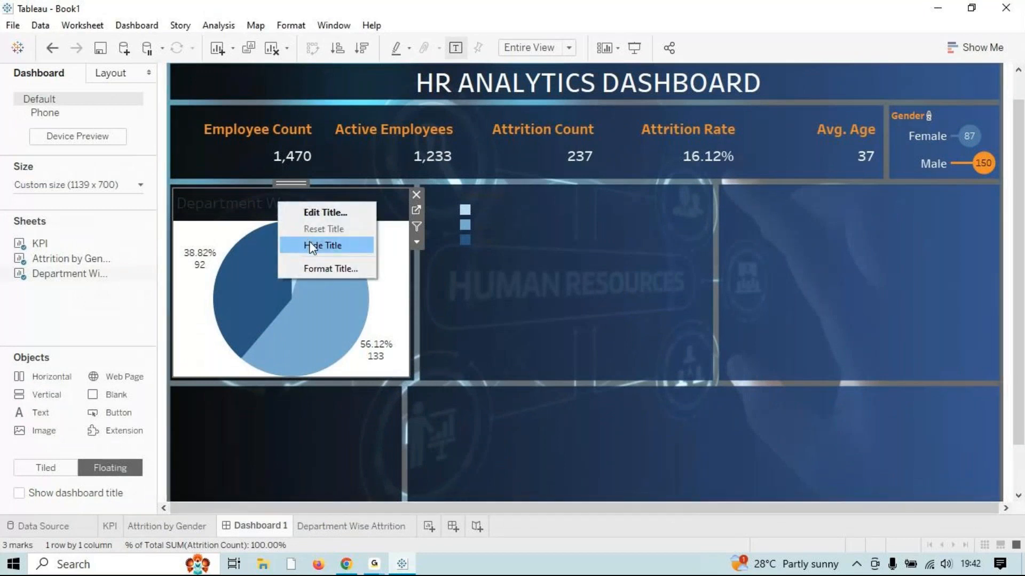
pyautogui.click(524, 292)
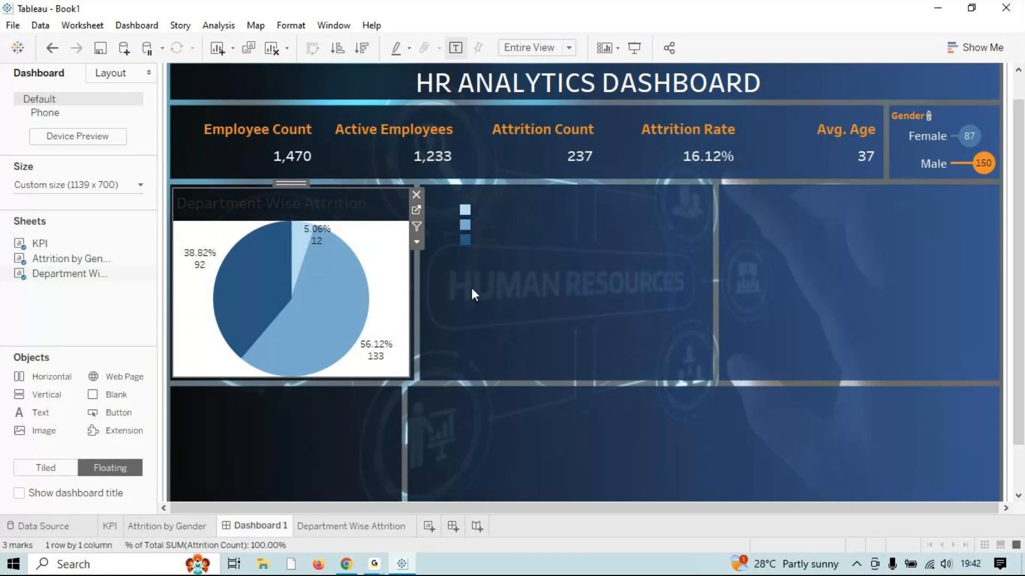
pyautogui.moveTo(38, 244); pyautogui.dragTo(148, 246)
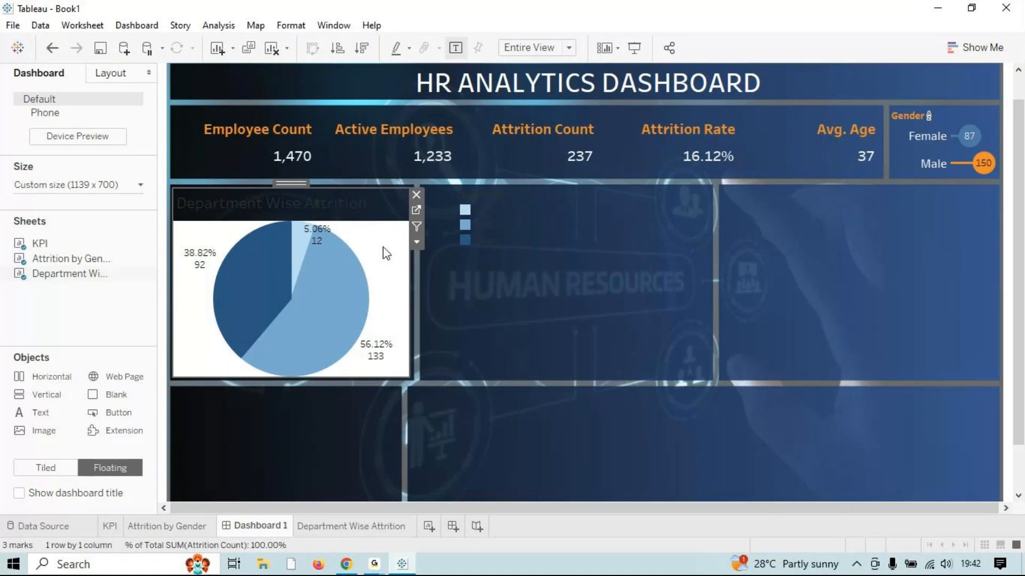
pyautogui.click(182, 528)
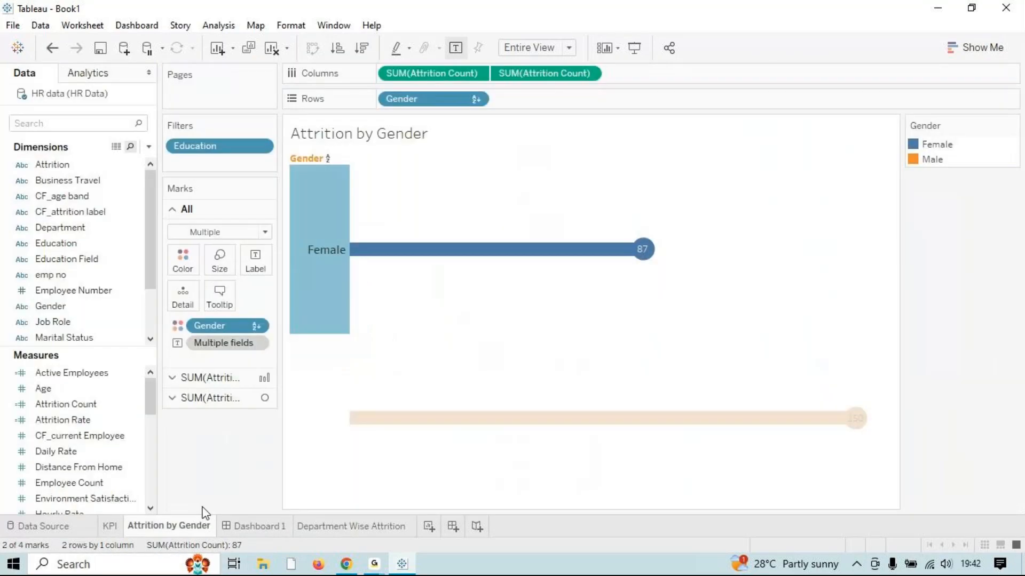
pyautogui.click(122, 529)
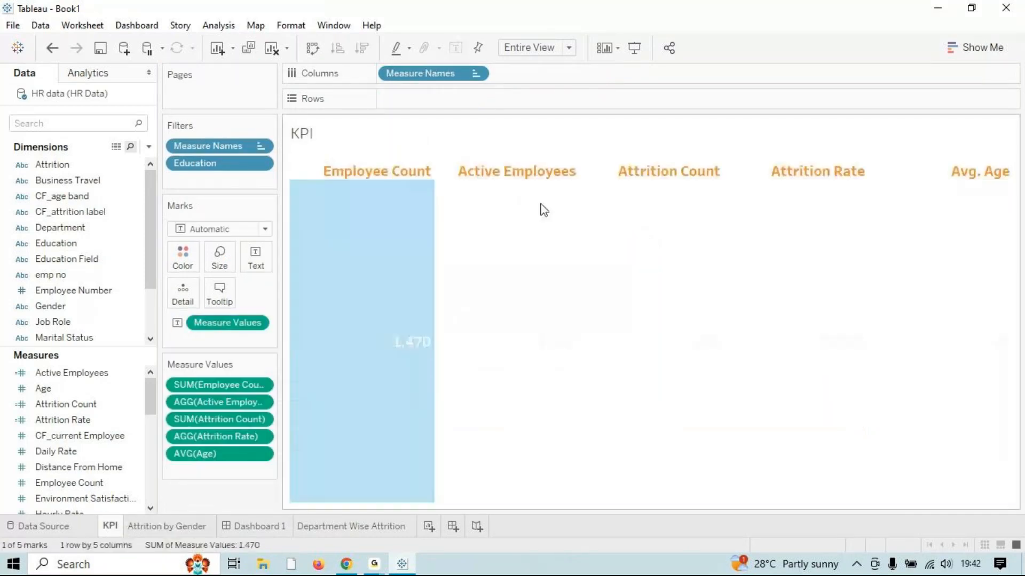
# Keep only the Employee Count column in the KPI table and undo that filtering.
pyautogui.rightClick(399, 172)
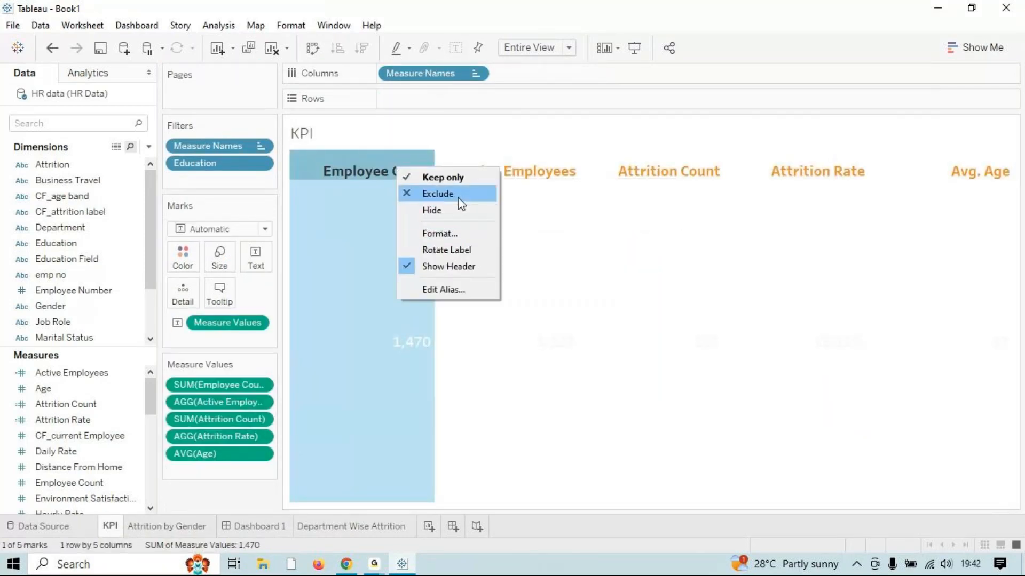
pyautogui.click(338, 166)
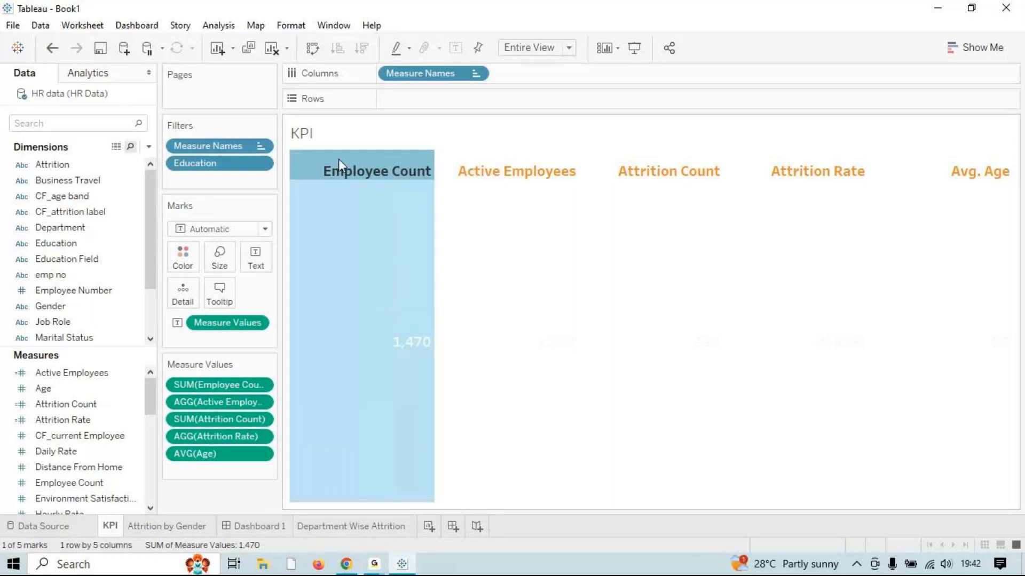
pyautogui.click(338, 166)
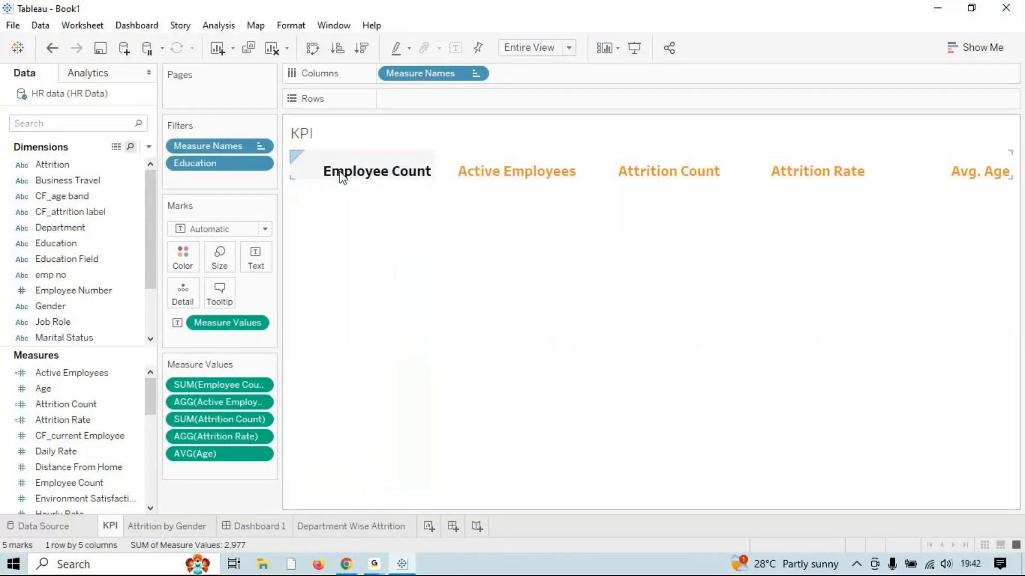
pyautogui.click(505, 171)
pyautogui.click(502, 170)
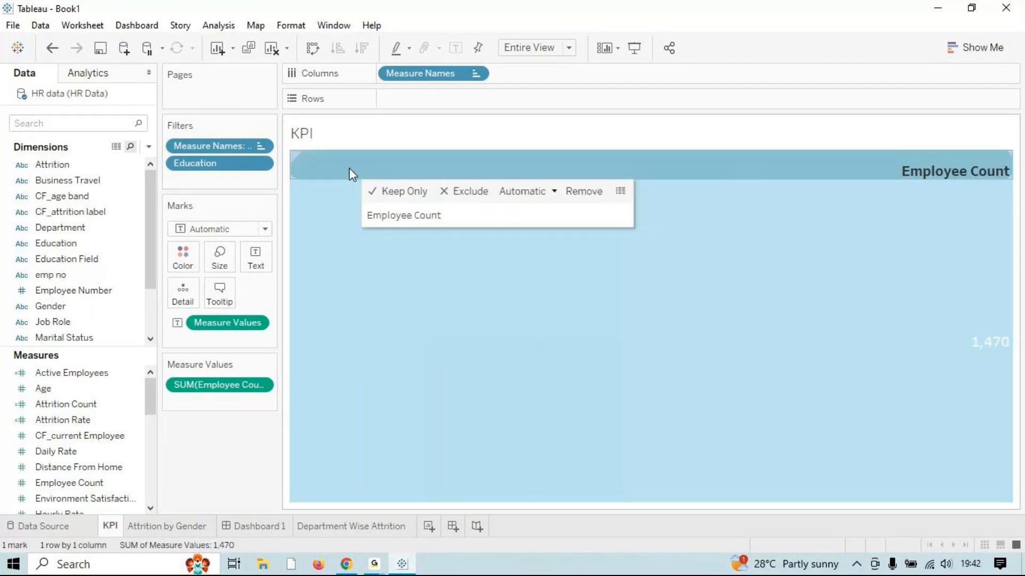
pyautogui.click(349, 168)
pyautogui.click(349, 168)
pyautogui.click(349, 168)
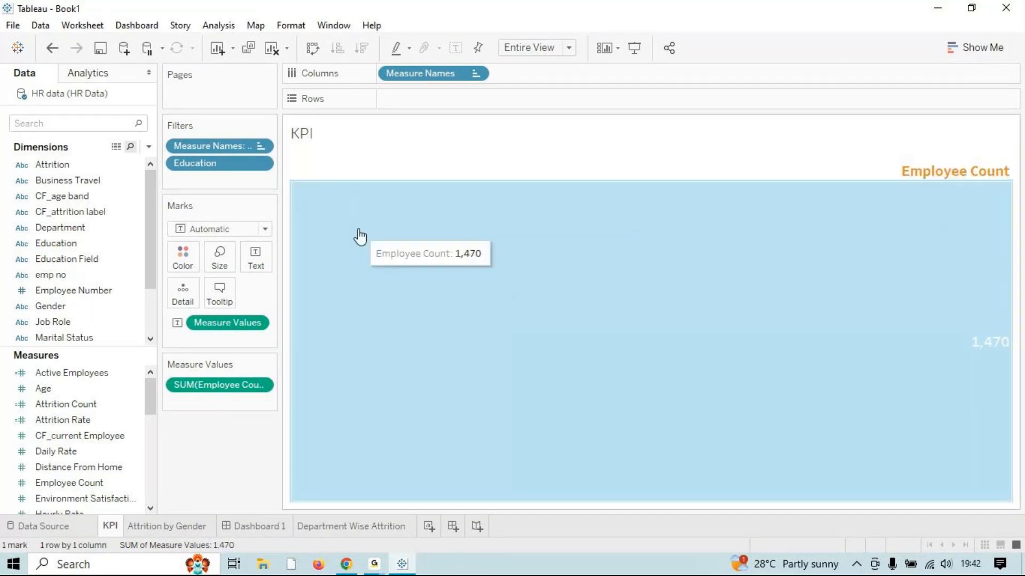
pyautogui.click(967, 176)
pyautogui.click(967, 176)
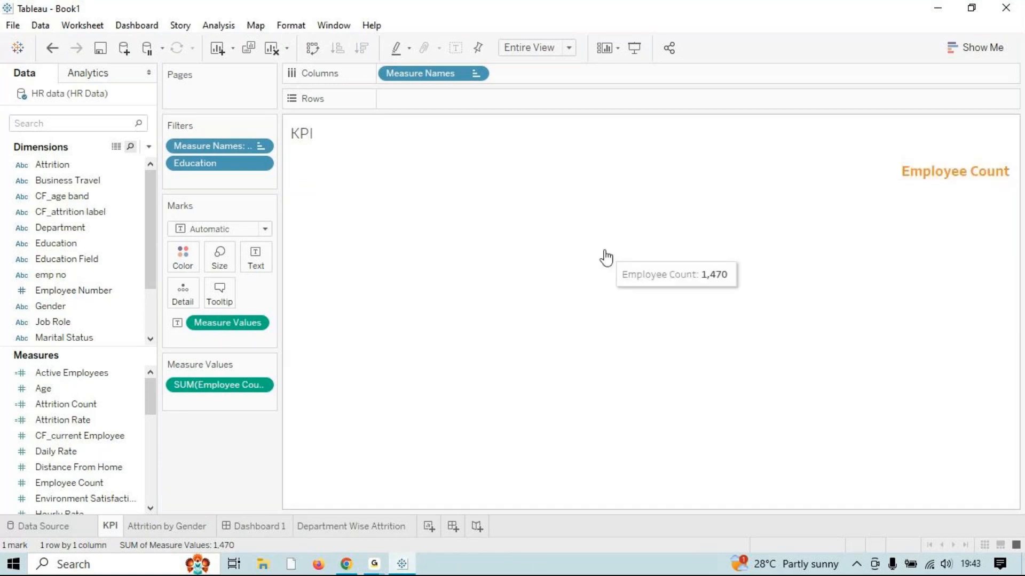
pyautogui.hotkey('ctrl', 'z')
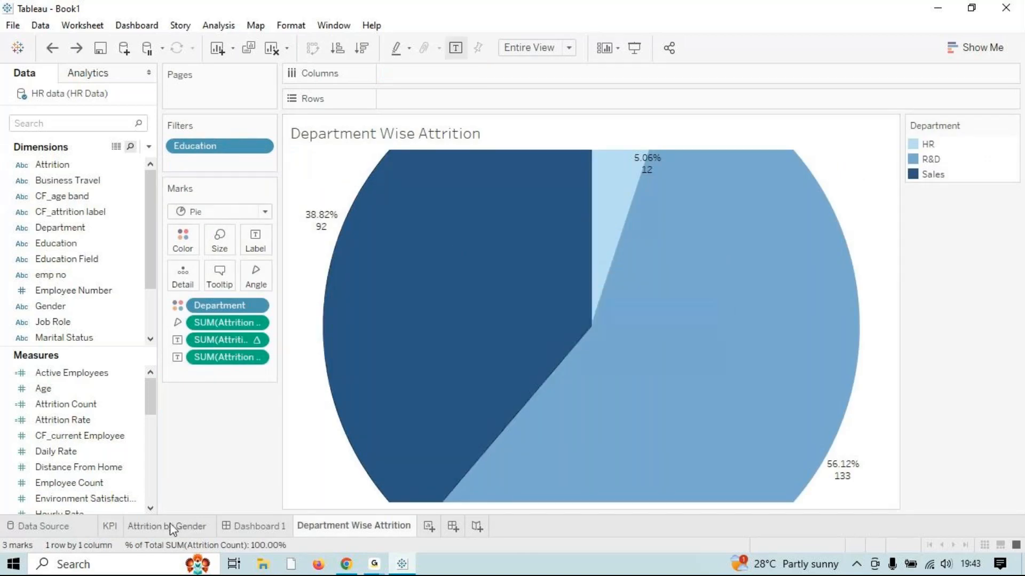
# Try to copy the formatting of the Employee Count header on the KPI sheet.
pyautogui.click(170, 525)
pyautogui.click(110, 526)
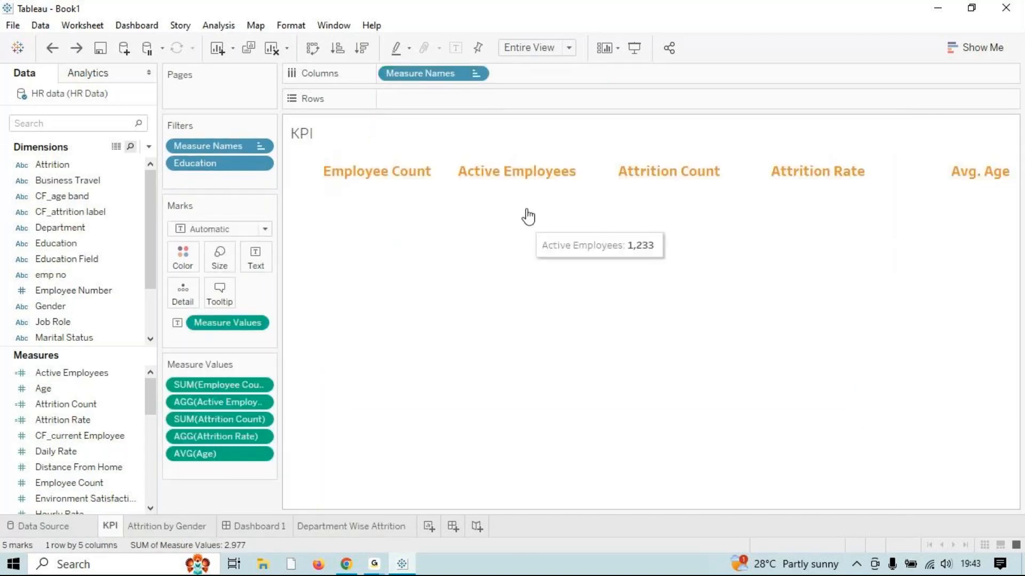
pyautogui.click(409, 175)
pyautogui.rightClick(409, 176)
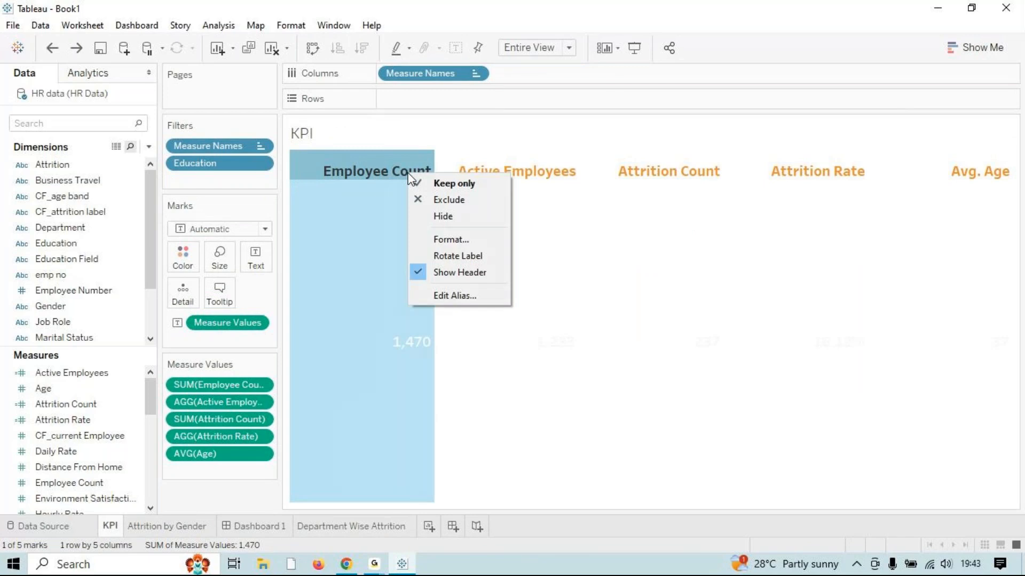
pyautogui.click(381, 164)
pyautogui.click(381, 169)
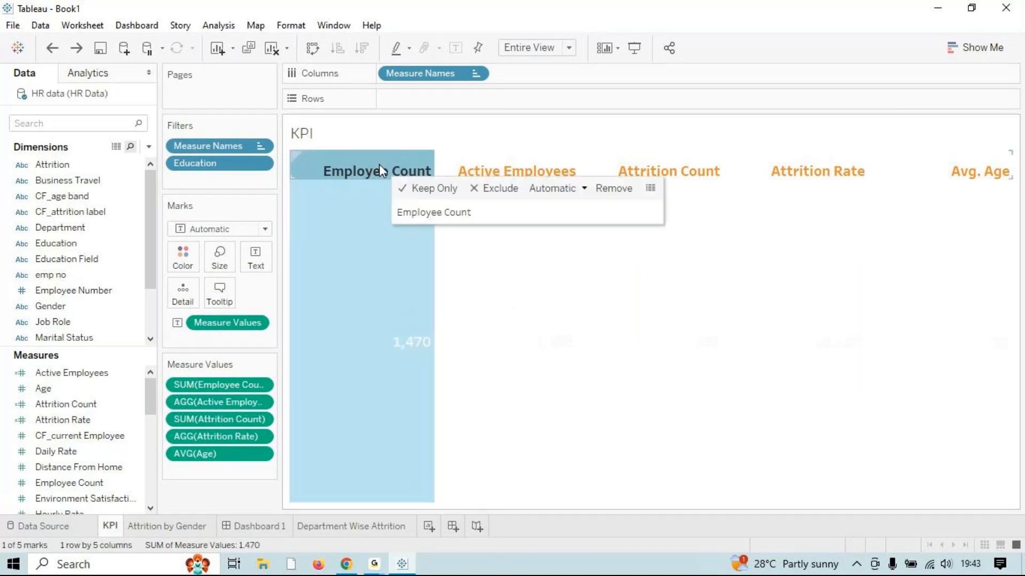
pyautogui.click(279, 26)
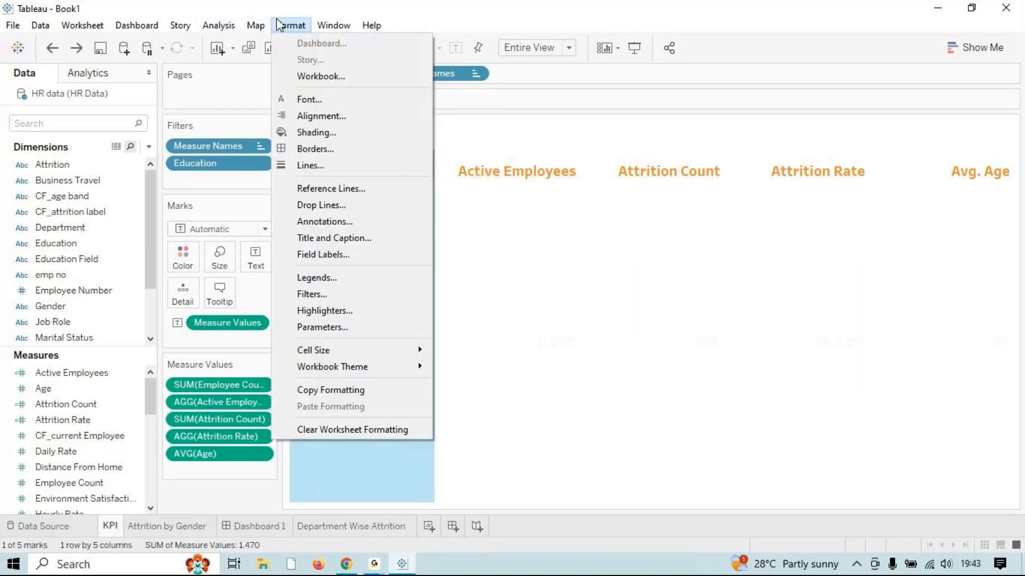
pyautogui.click(330, 392)
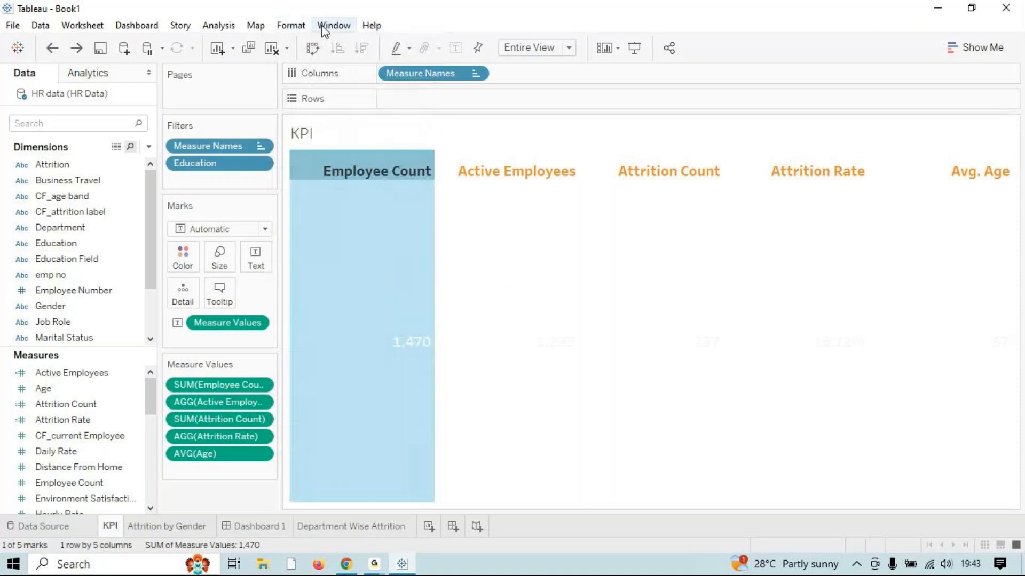
pyautogui.click(300, 28)
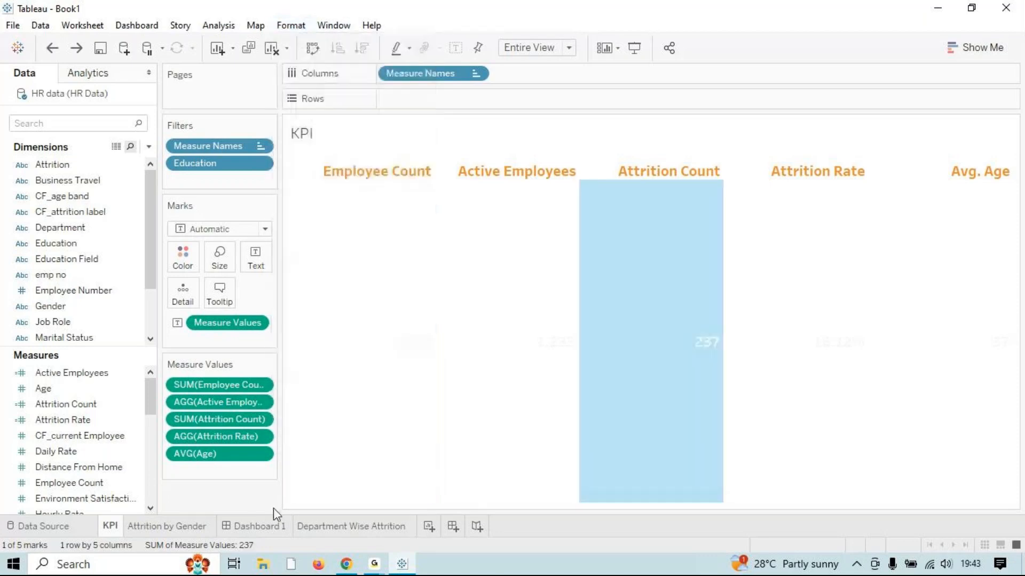
# Color the title of the Department Wise Attrition sheet orange and apply the change.
pyautogui.click(315, 526)
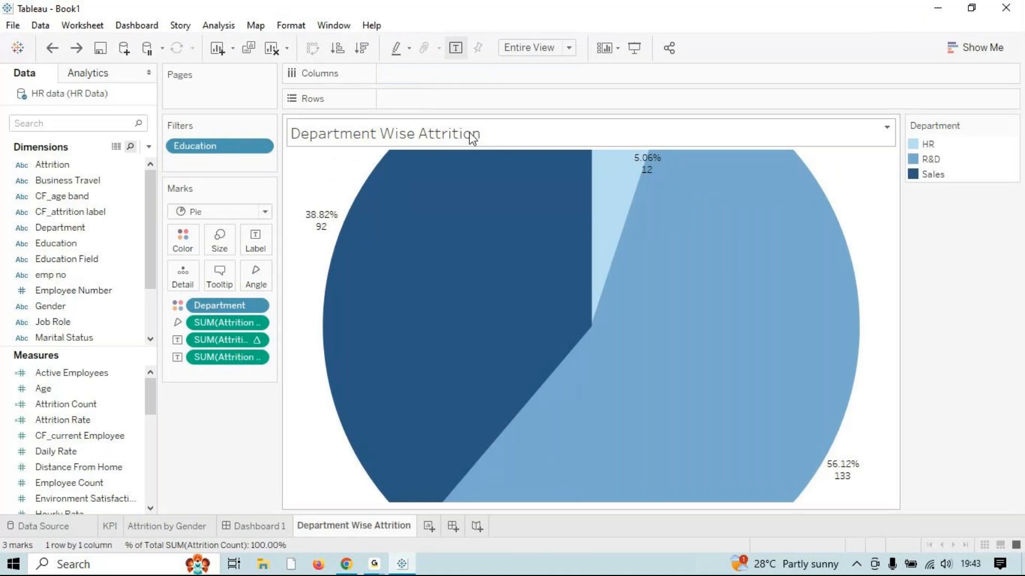
pyautogui.doubleClick(439, 140)
pyautogui.moveTo(449, 240); pyautogui.dragTo(311, 199)
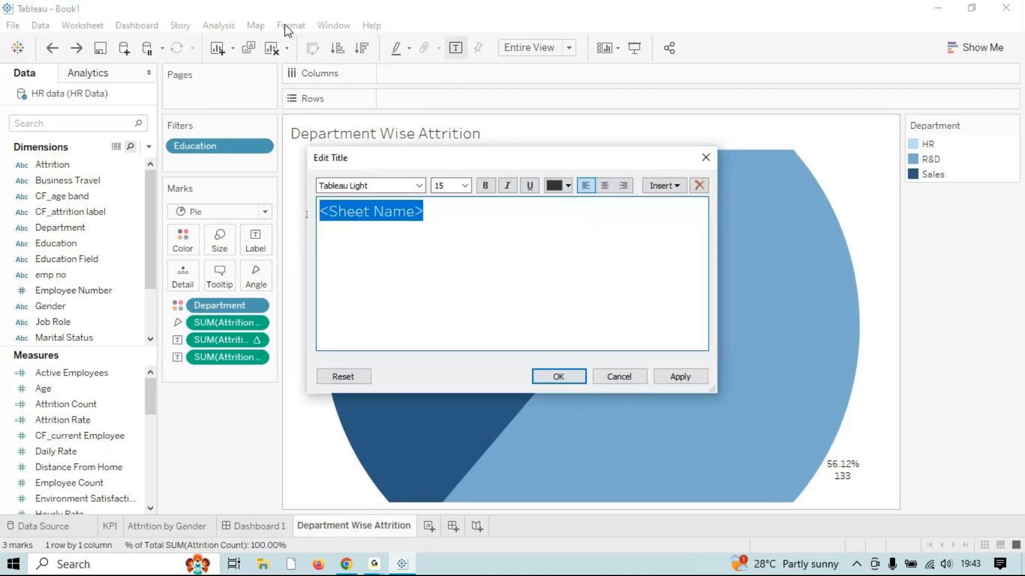
pyautogui.click(568, 185)
pyautogui.click(579, 206)
pyautogui.click(680, 376)
pyautogui.click(572, 380)
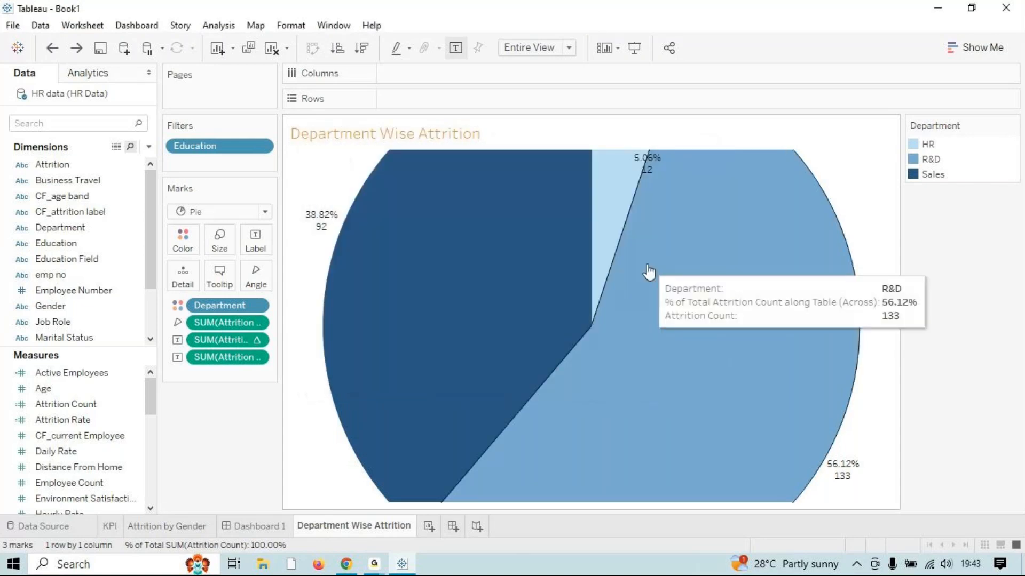
# Make the title of the Department Wise Attrition sheet bold and apply the change.
pyautogui.doubleClick(477, 134)
pyautogui.moveTo(320, 211); pyautogui.dragTo(425, 212)
pyautogui.click(485, 185)
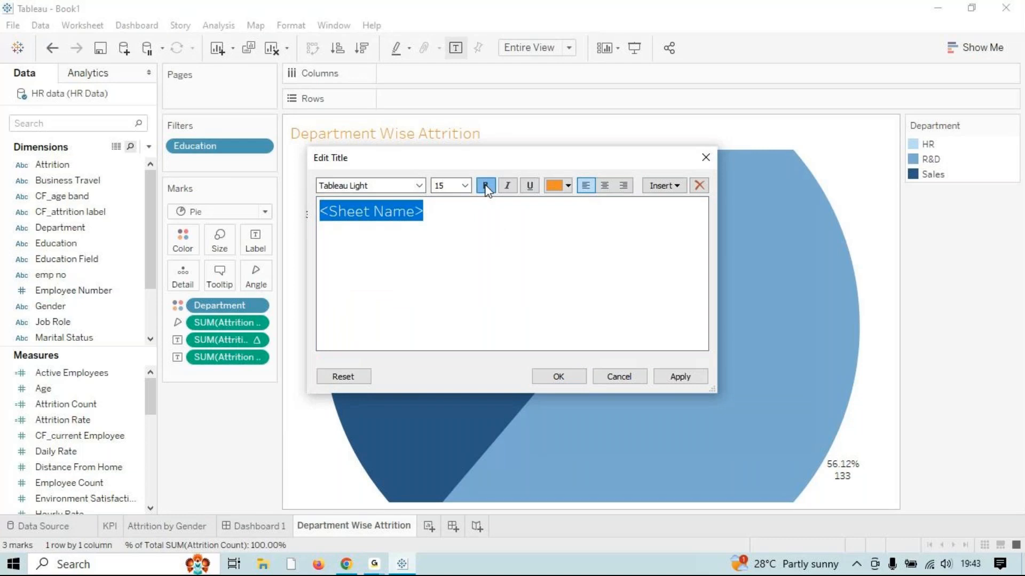
pyautogui.click(680, 376)
pyautogui.click(562, 380)
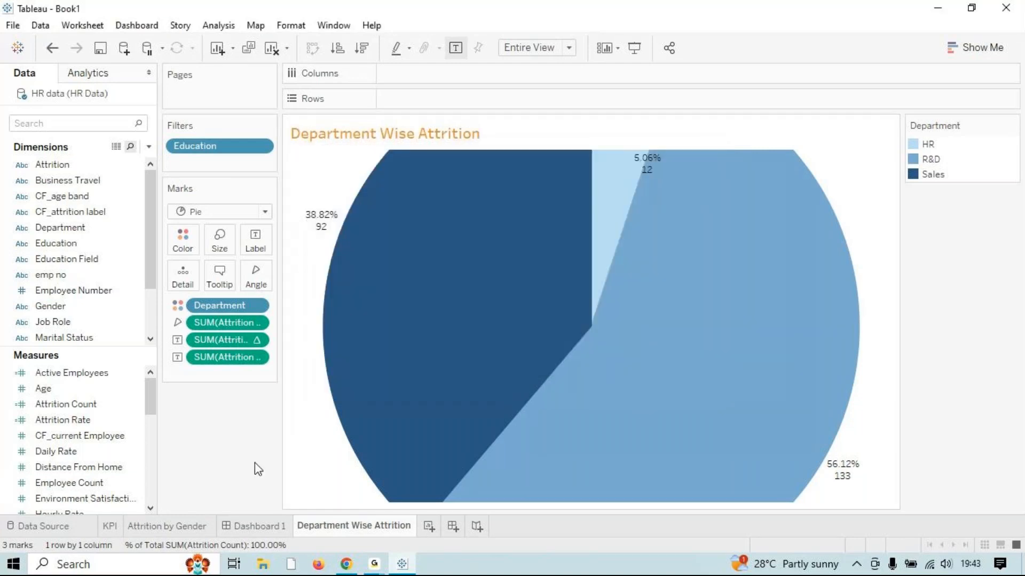
# Reduce the pie size on the Department Wise Attrition sheet until the full circle fits, and check it on Dashboard 1.
pyautogui.click(252, 525)
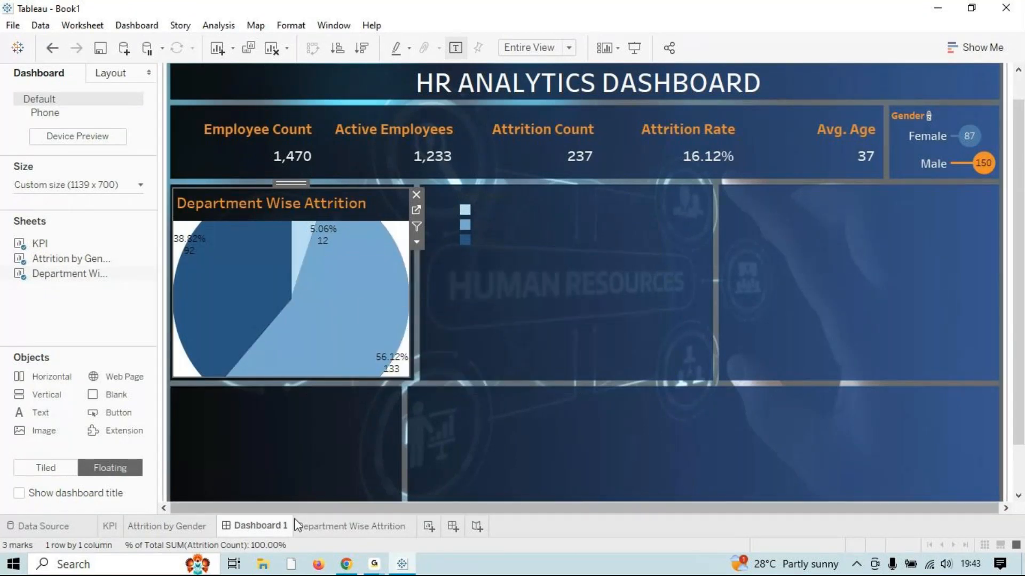
pyautogui.click(177, 524)
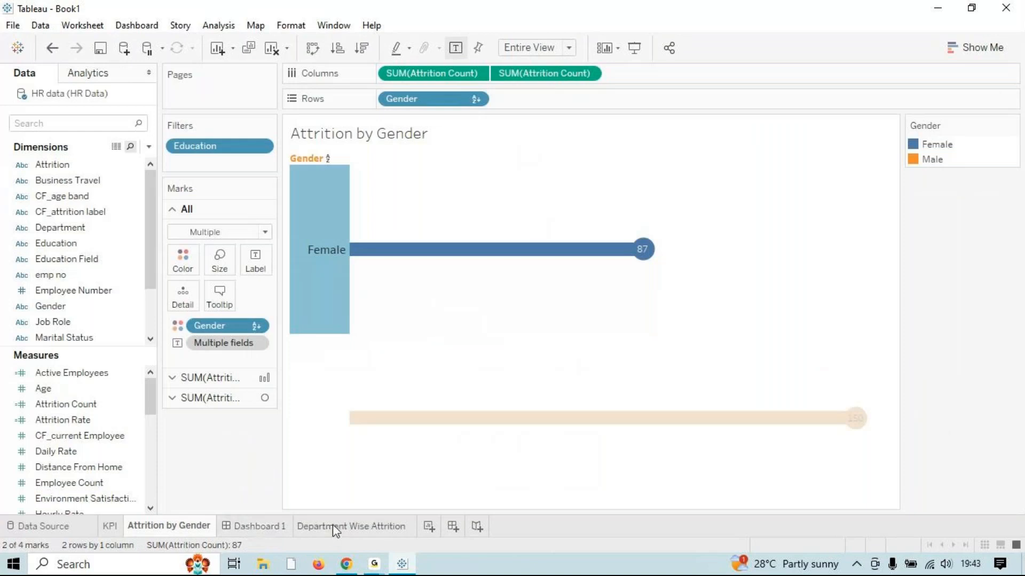
pyautogui.click(332, 525)
pyautogui.click(566, 49)
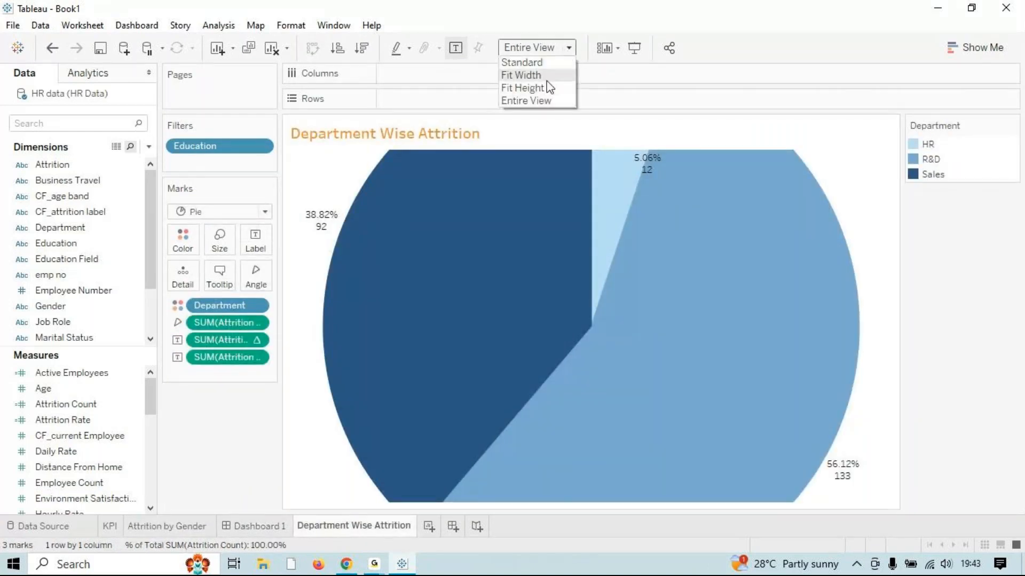
pyautogui.click(439, 112)
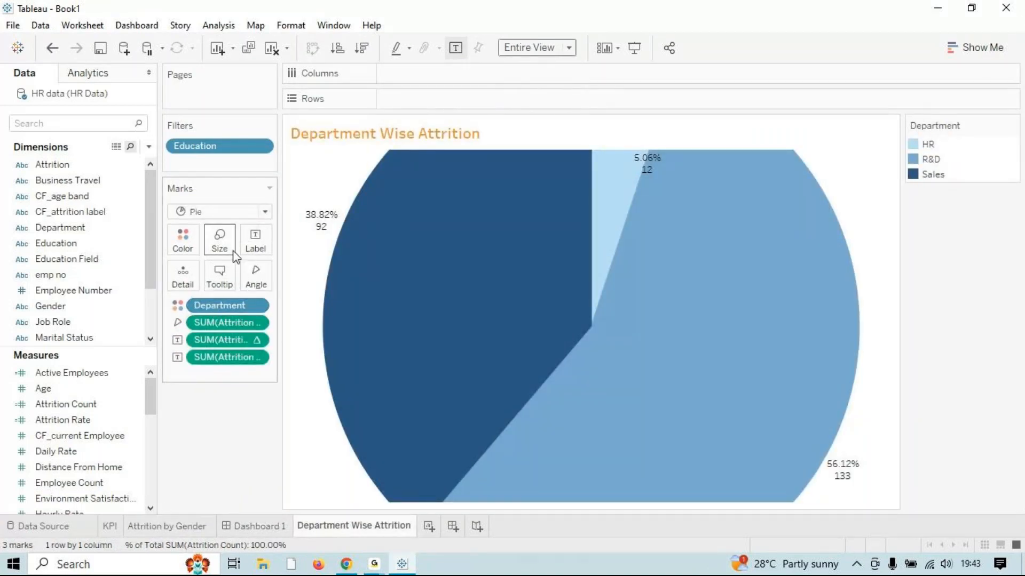
pyautogui.click(219, 241)
pyautogui.moveTo(297, 283); pyautogui.dragTo(279, 280)
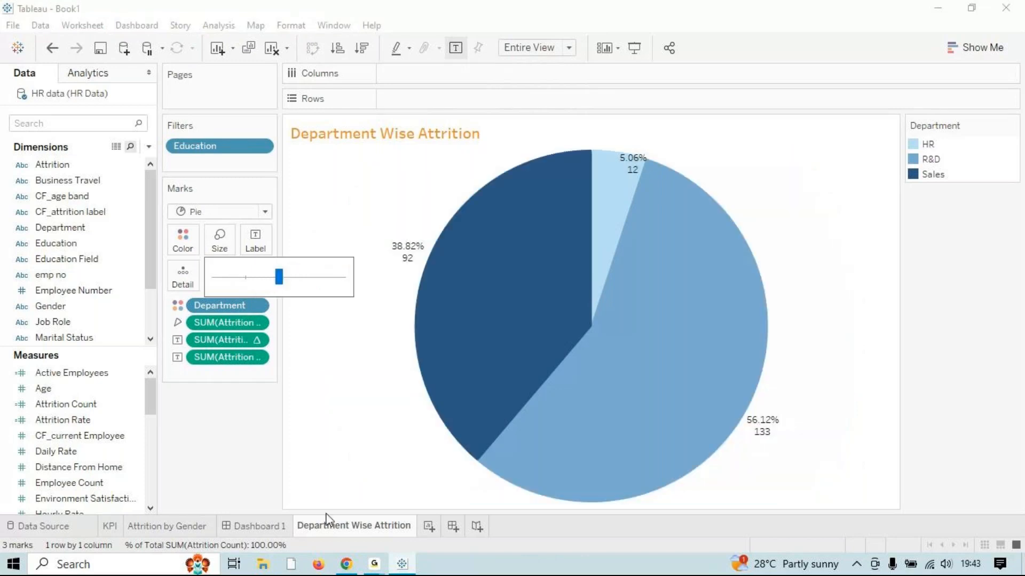
pyautogui.click(256, 526)
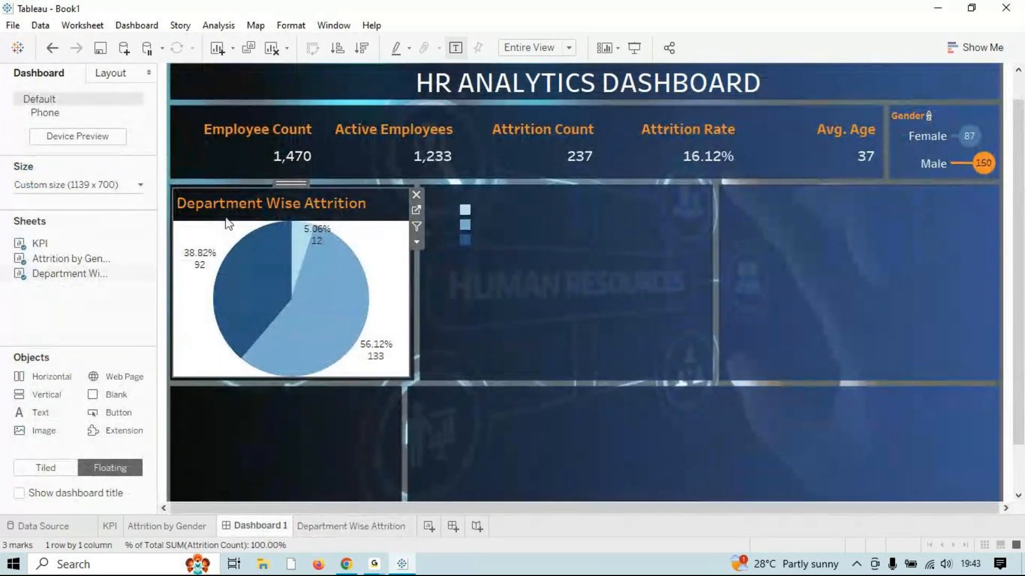
# Set the worksheet shading of the Department Wise Attrition chart to None on Dashboard 1.
pyautogui.rightClick(252, 215)
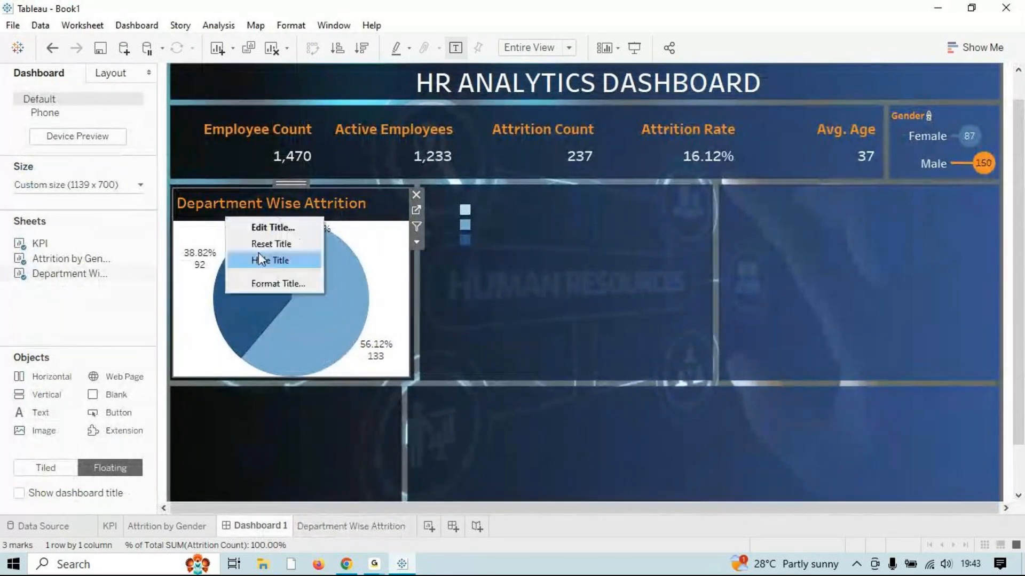
pyautogui.rightClick(203, 297)
pyautogui.click(258, 365)
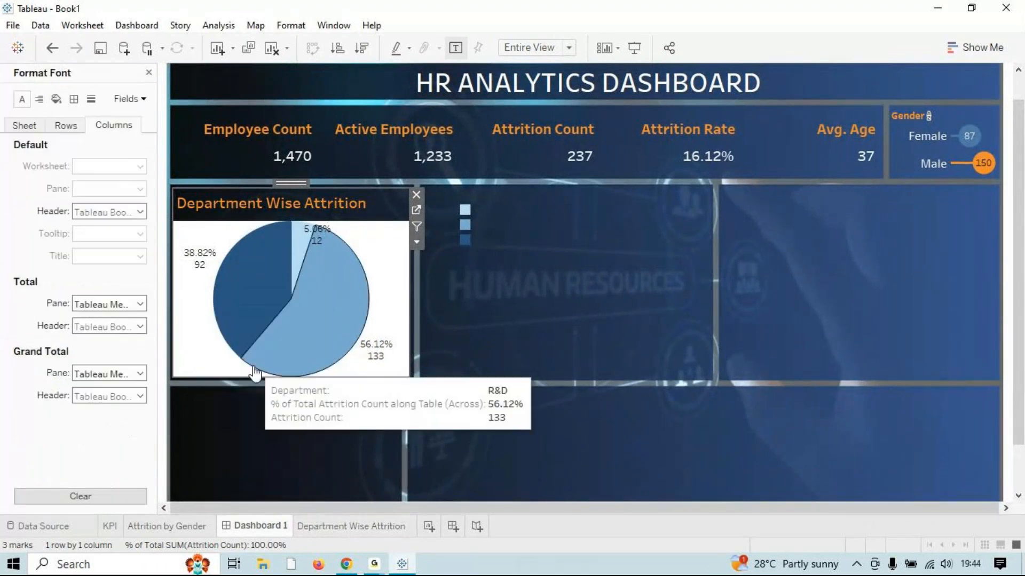
pyautogui.click(56, 99)
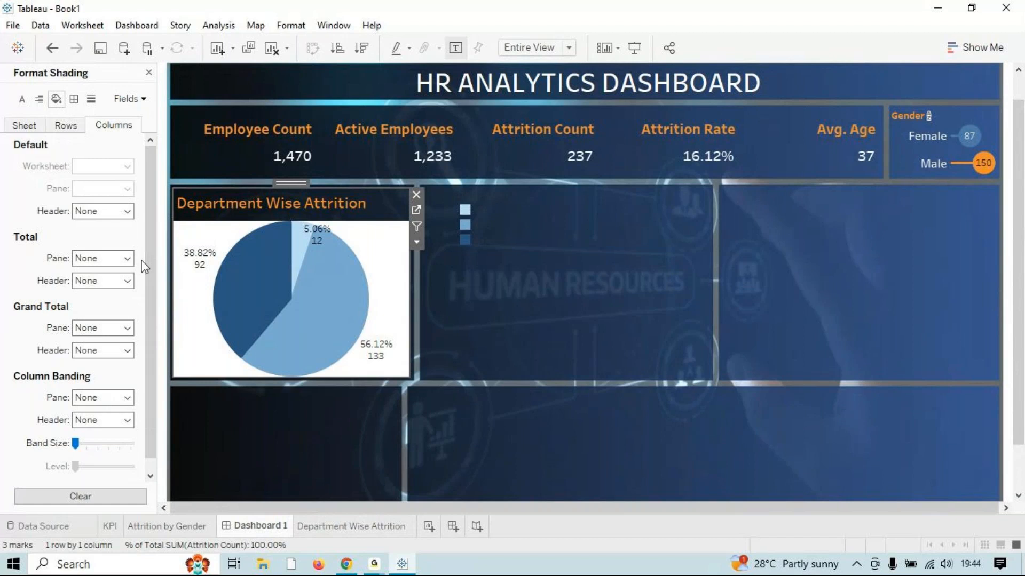
pyautogui.click(26, 126)
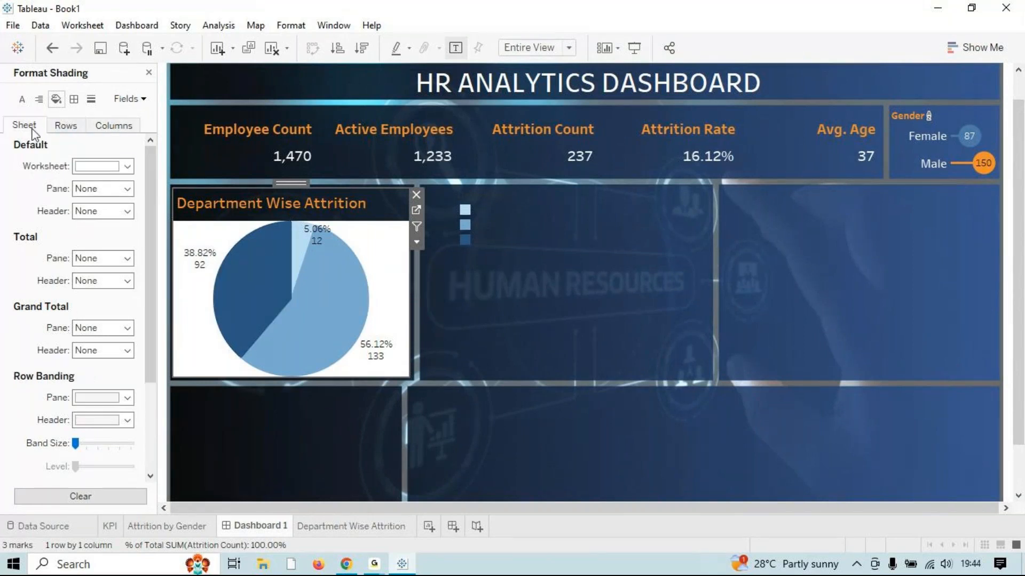
pyautogui.click(128, 167)
pyautogui.click(137, 186)
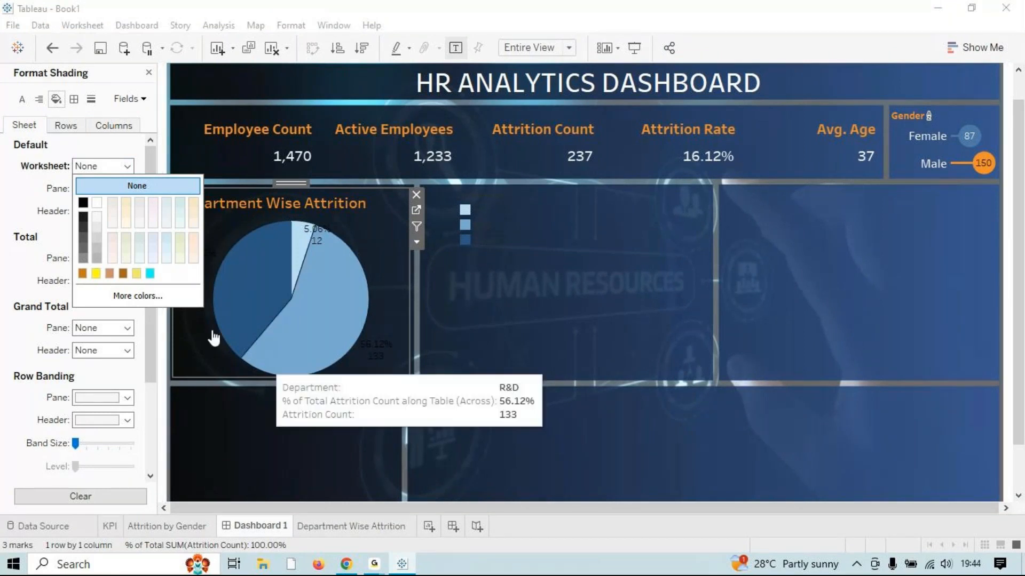
pyautogui.click(3, 192)
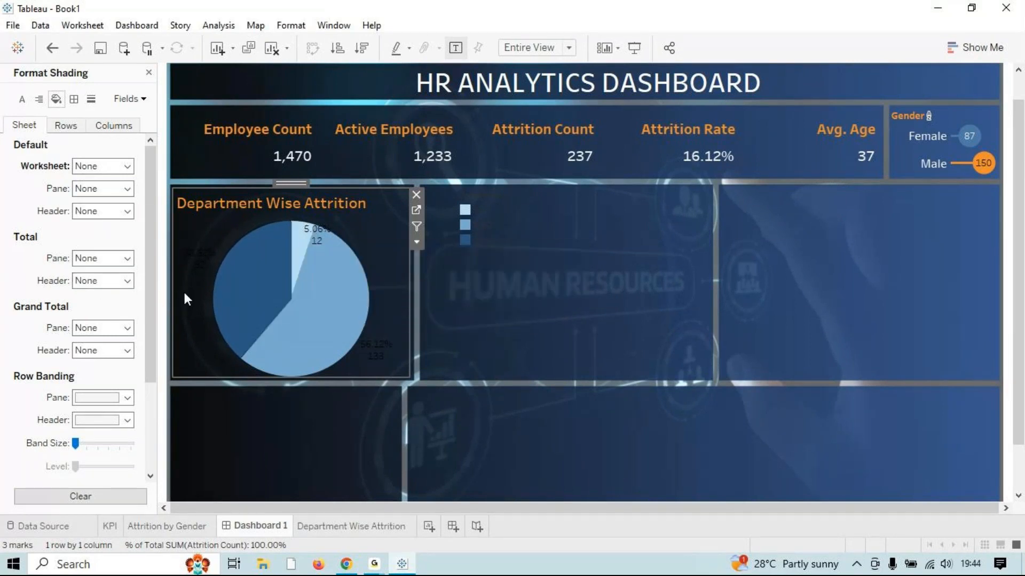
# Format the Department Wise Attrition worksheet font as white, bold, size 10.
pyautogui.click(29, 101)
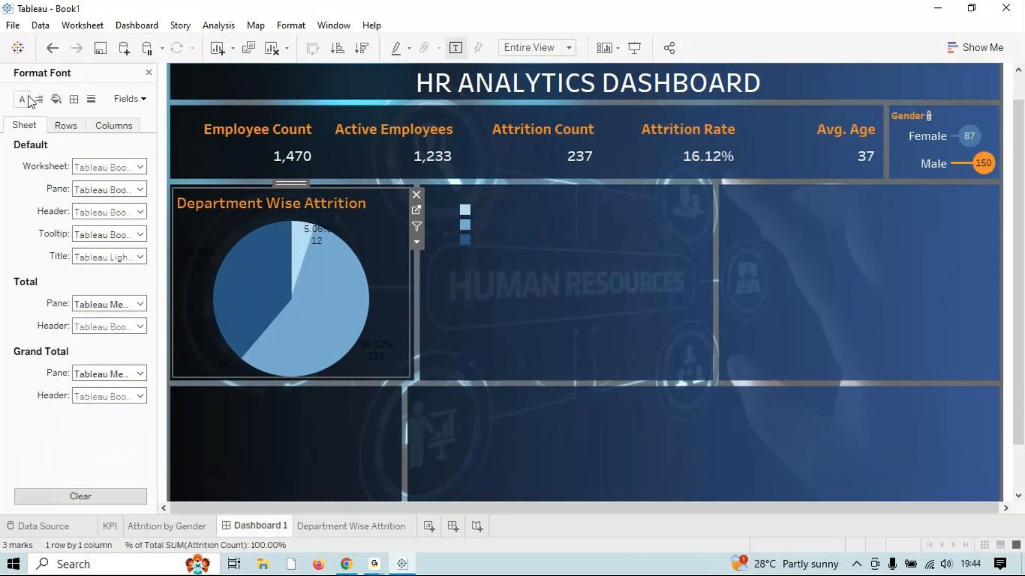
pyautogui.click(114, 167)
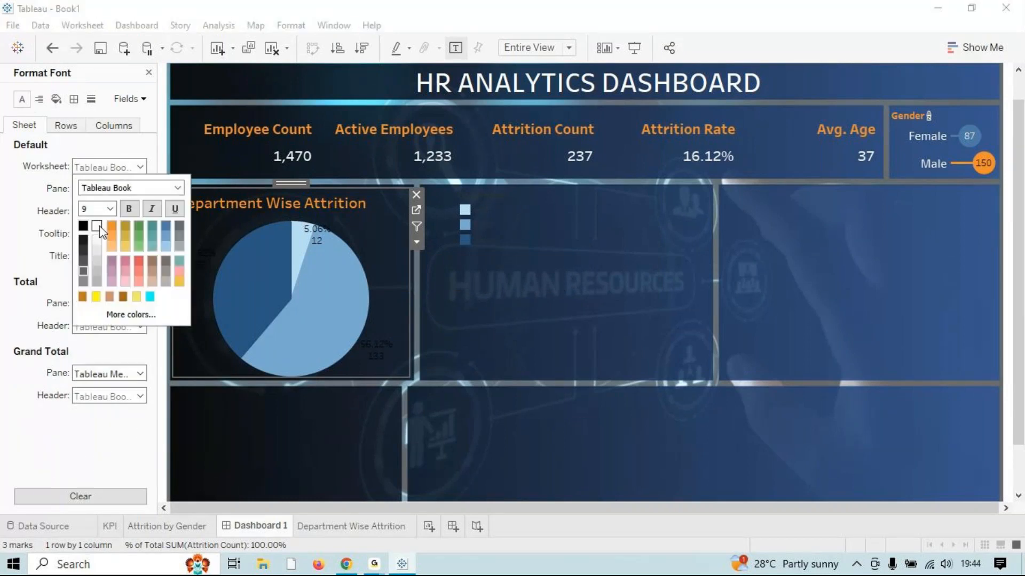
pyautogui.click(98, 226)
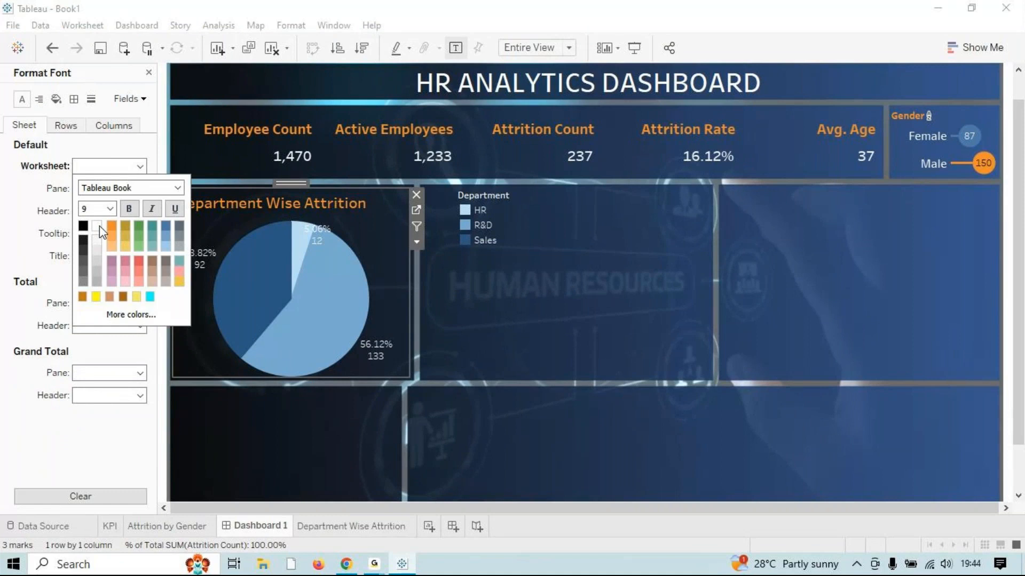
pyautogui.click(128, 208)
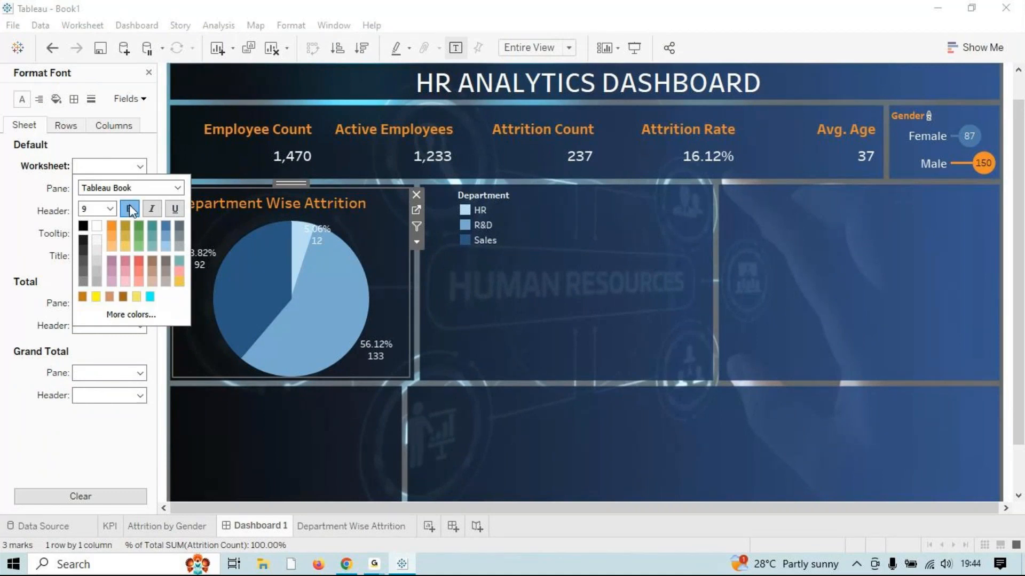
pyautogui.click(110, 209)
pyautogui.click(98, 235)
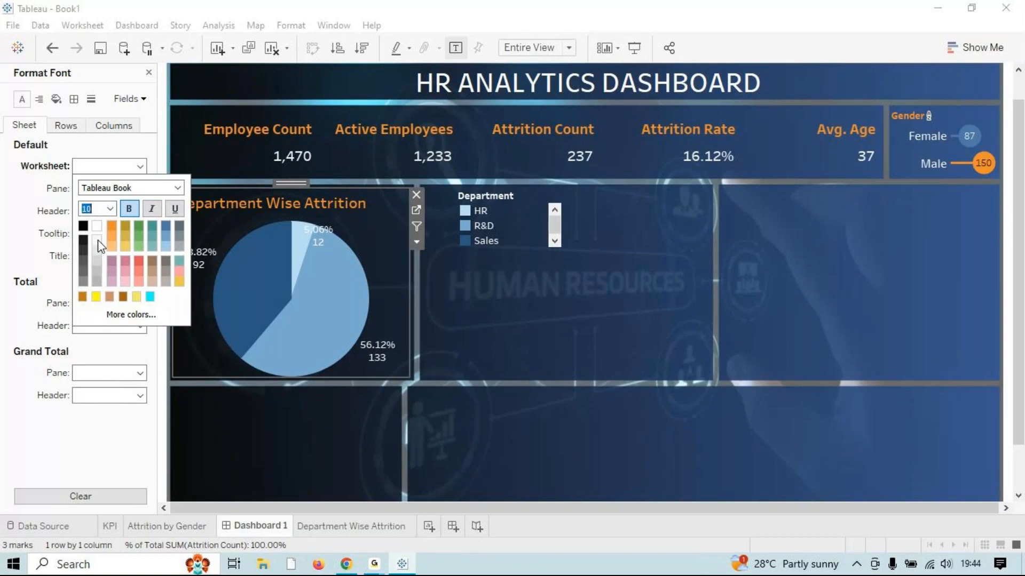
pyautogui.click(450, 191)
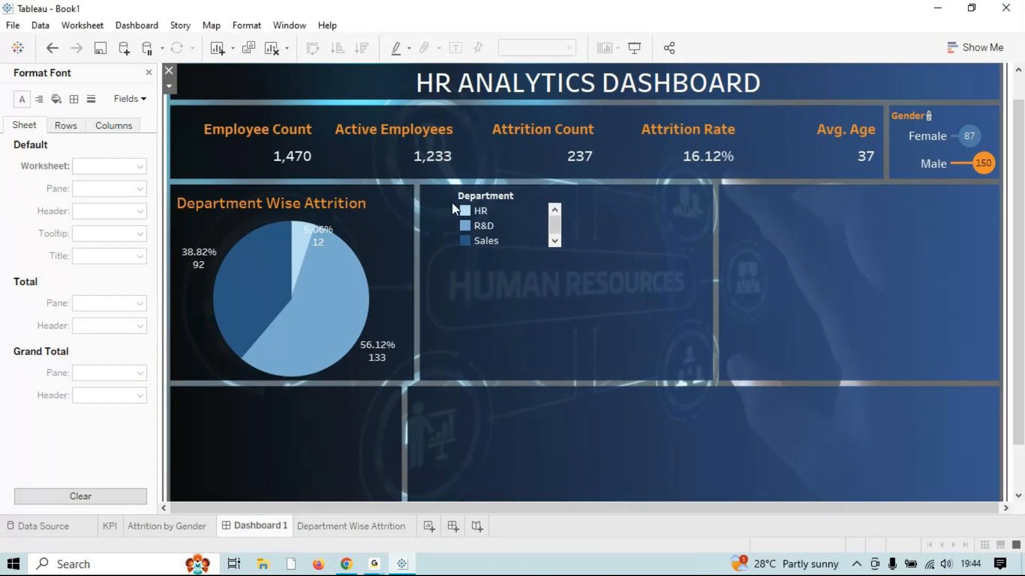
# Remove the Department color legend from Dashboard 1.
pyautogui.click(536, 246)
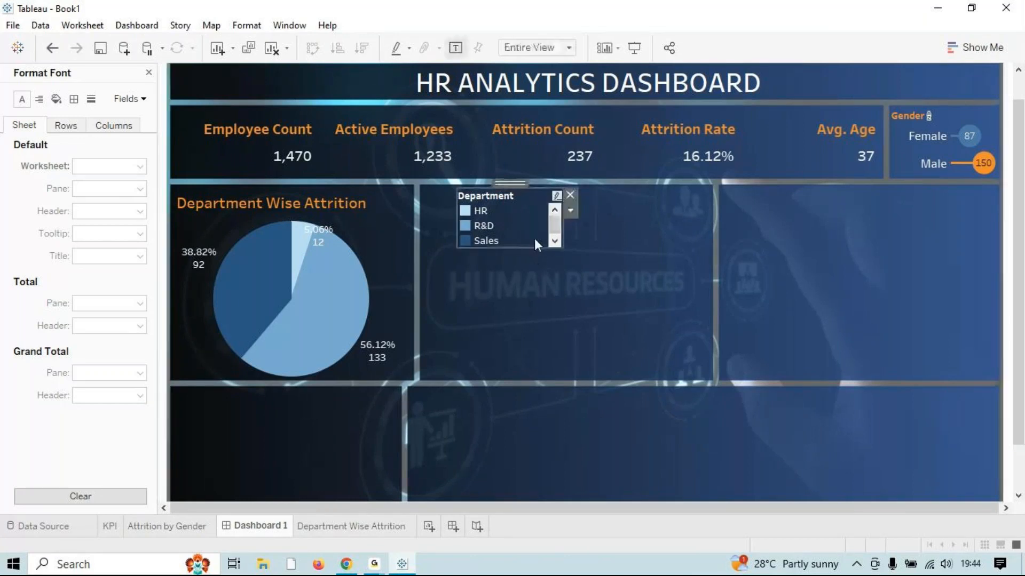
pyautogui.click(568, 196)
pyautogui.click(293, 429)
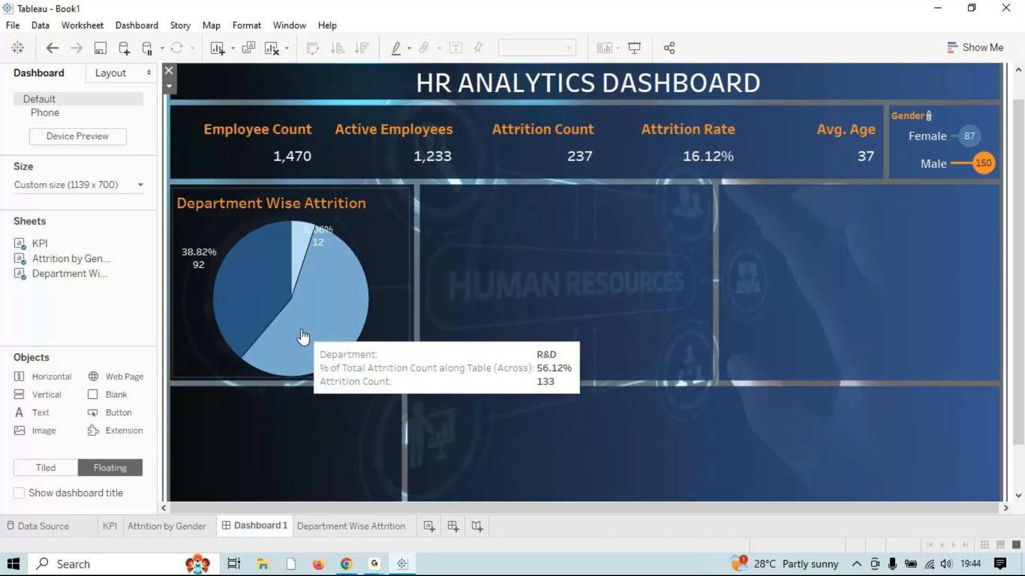
# Shrink the pie further on the Department Wise Attrition sheet and check its labels on Dashboard 1.
pyautogui.click(161, 527)
pyautogui.click(301, 528)
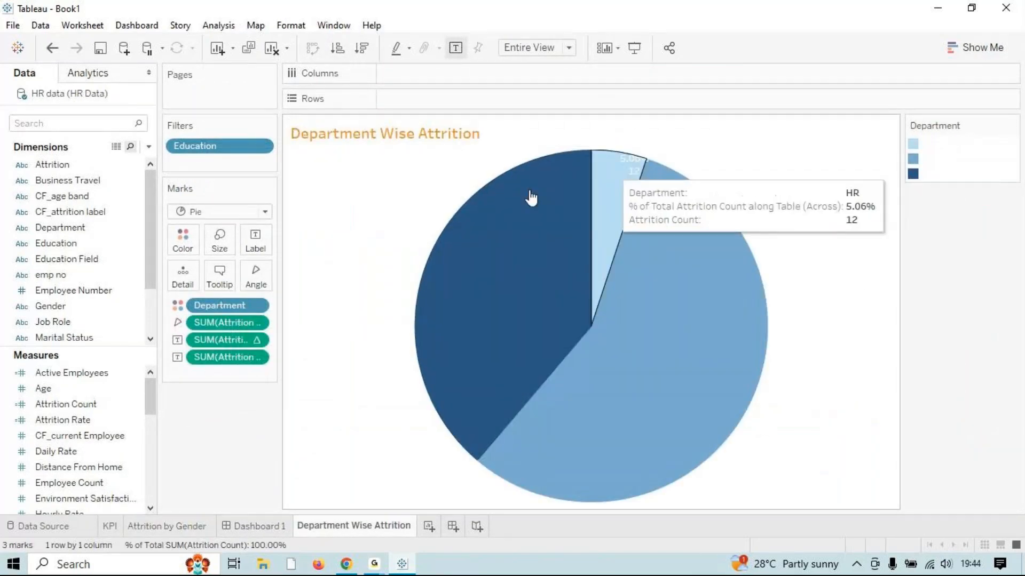
pyautogui.click(220, 241)
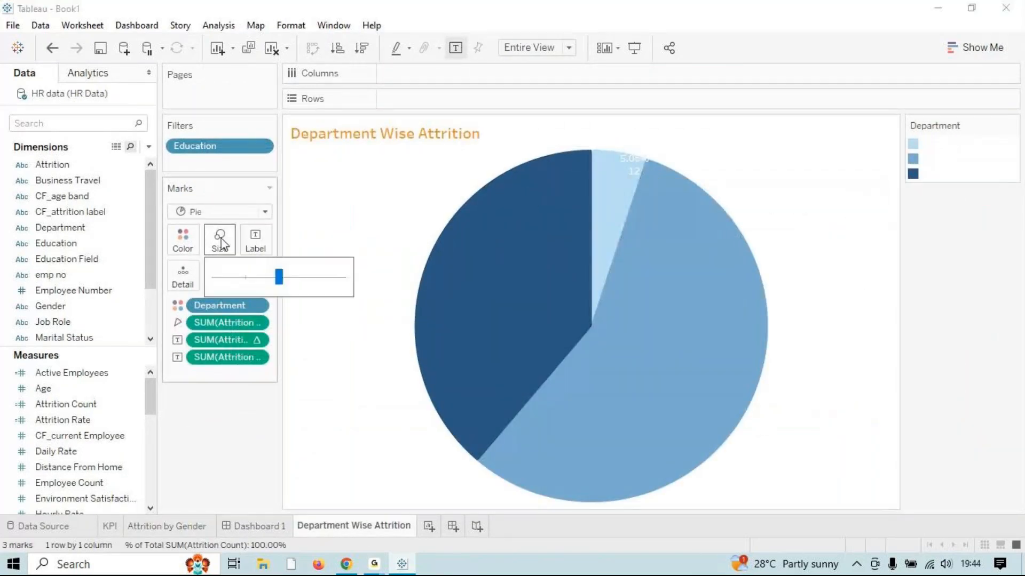
pyautogui.moveTo(279, 277); pyautogui.dragTo(267, 276)
pyautogui.click(327, 378)
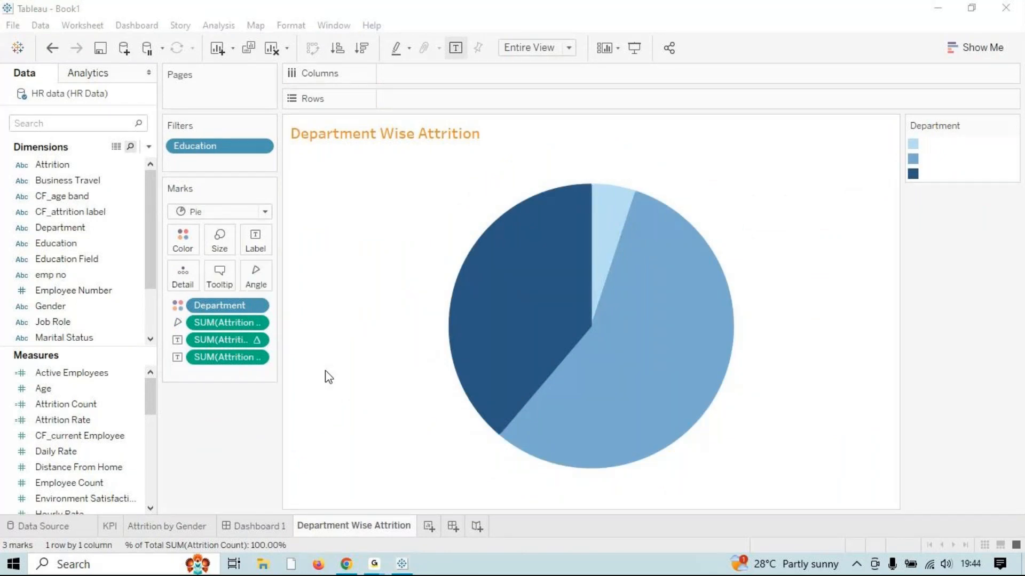
pyautogui.hotkey('alt', 'Tab')
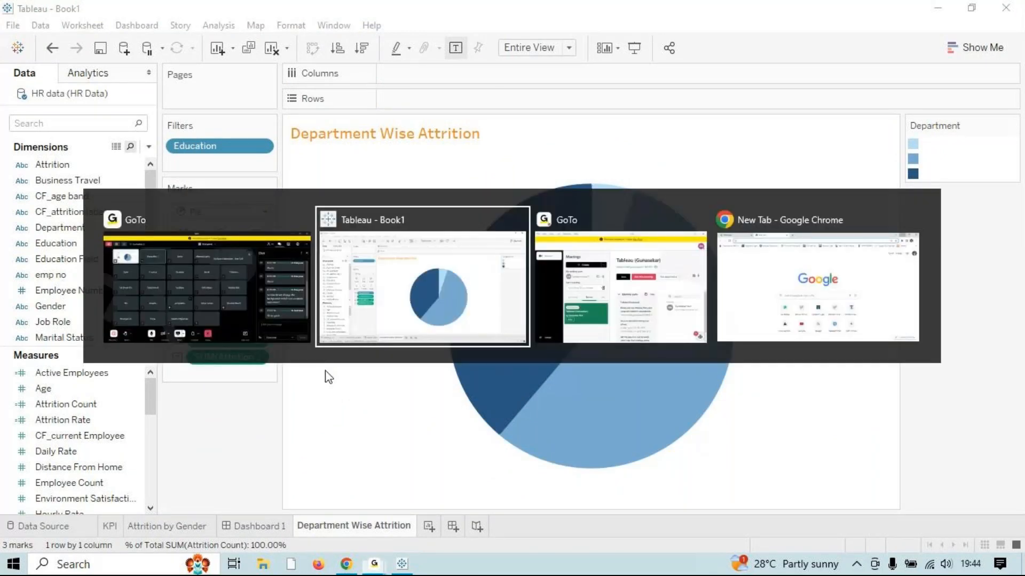
pyautogui.click(259, 526)
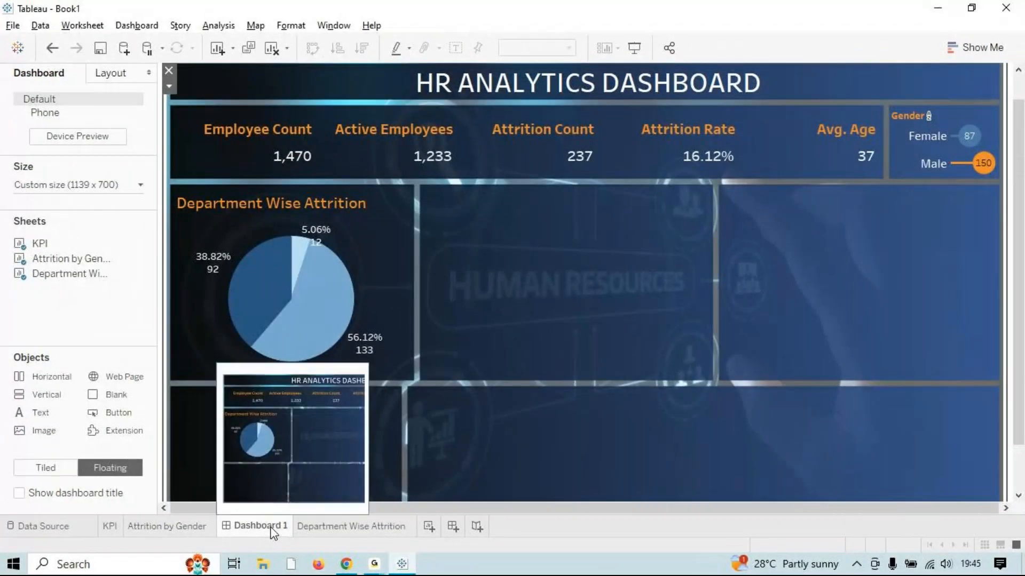
pyautogui.hotkey('alt', 'Tab')
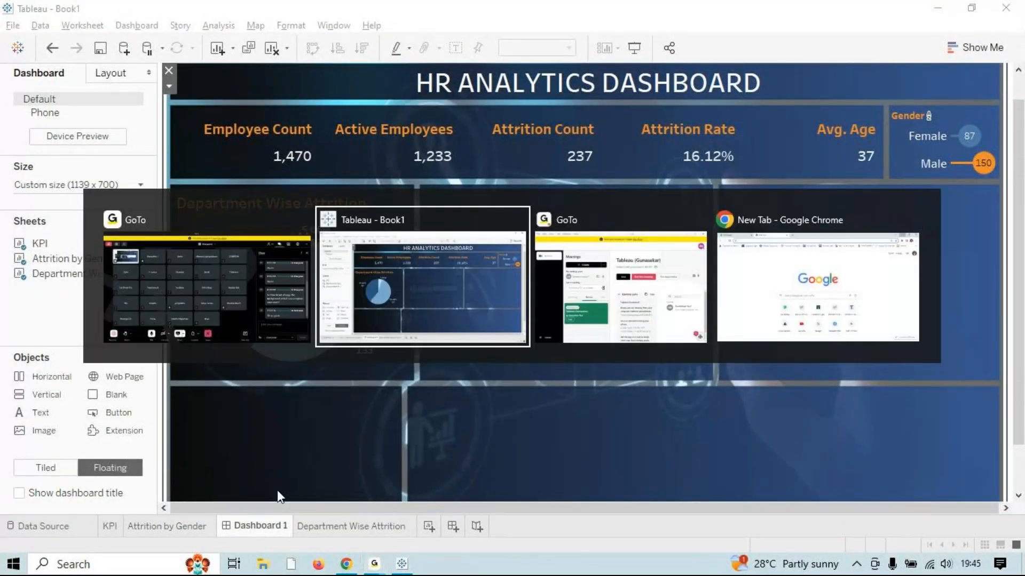
# Enlarge the pie slightly on the Department Wise Attrition sheet and check its labels and slices on Dashboard 1.
pyautogui.click(336, 525)
pyautogui.click(220, 240)
pyautogui.moveTo(267, 277); pyautogui.dragTo(277, 279)
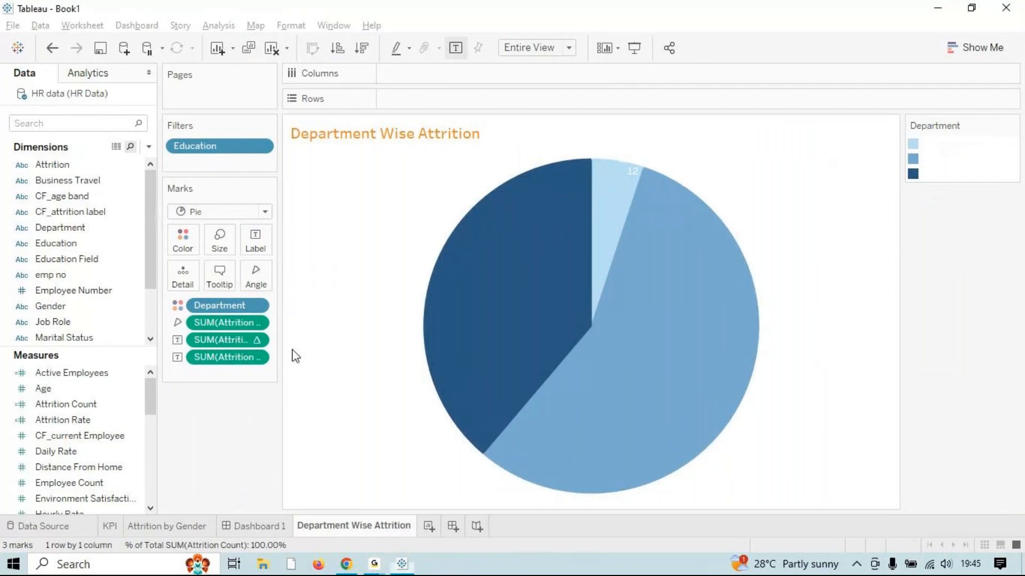
pyautogui.click(258, 527)
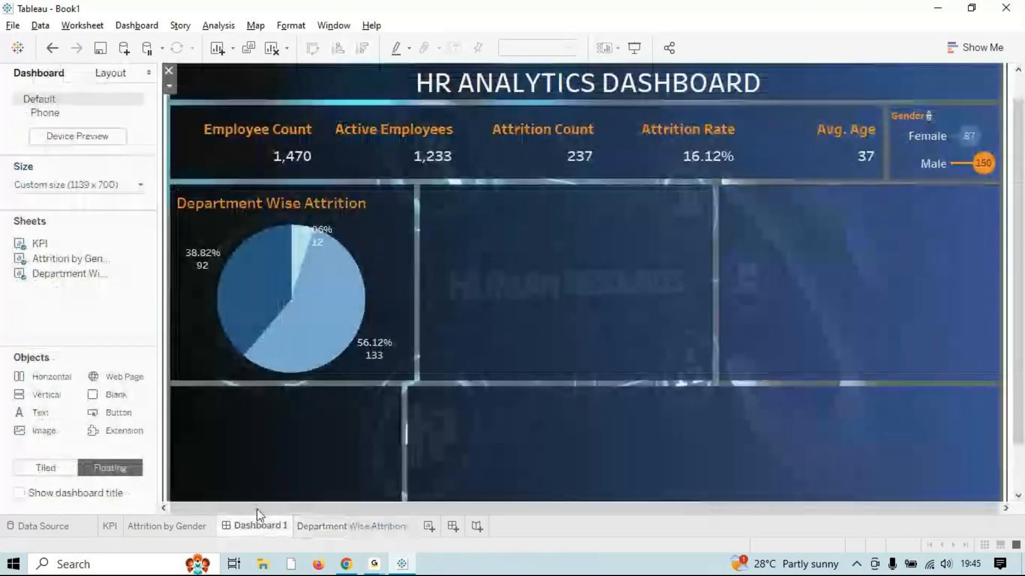
pyautogui.moveTo(317, 230)
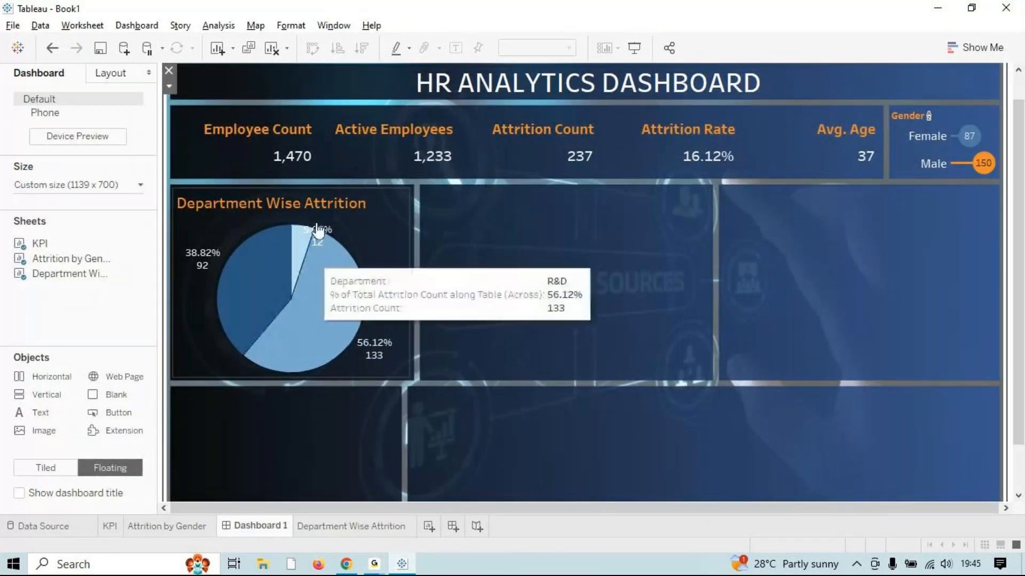
pyautogui.click(339, 207)
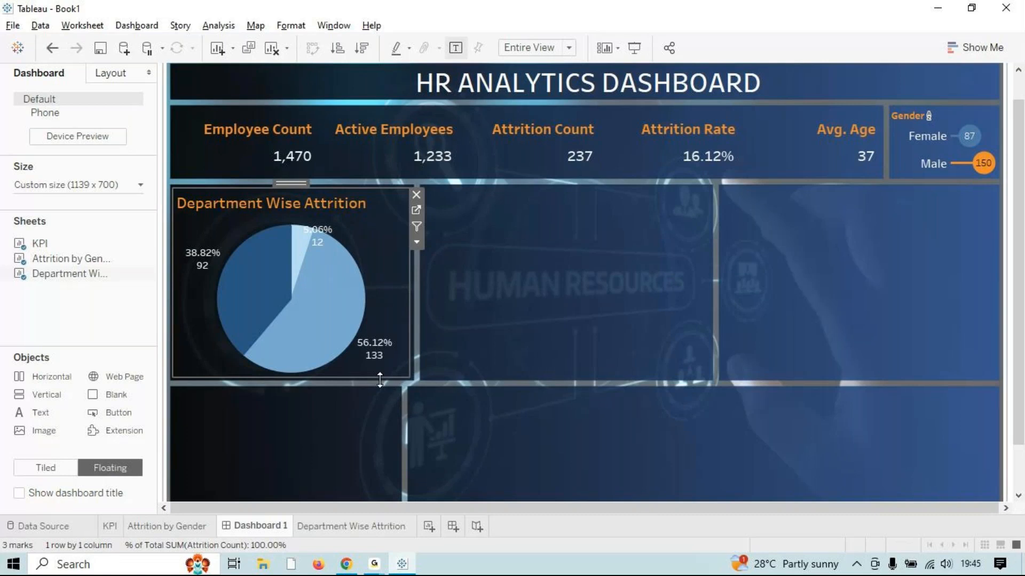
pyautogui.click(461, 312)
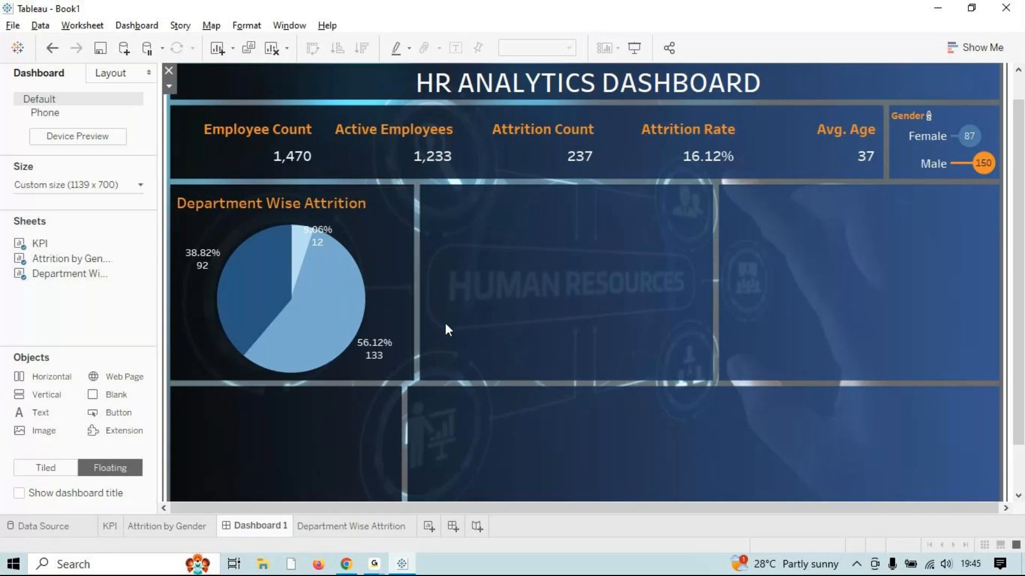
pyautogui.click(320, 324)
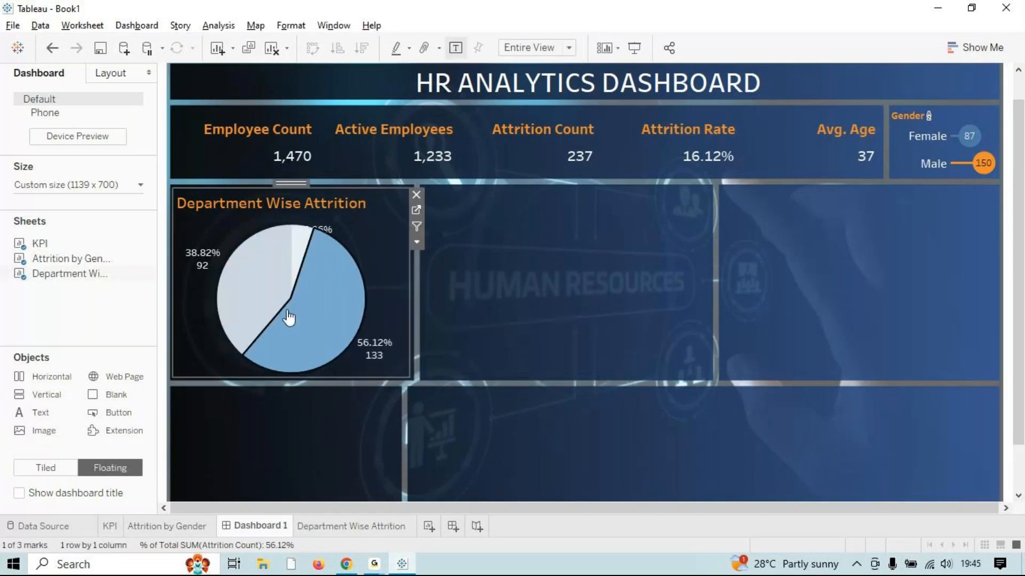
pyautogui.click(240, 308)
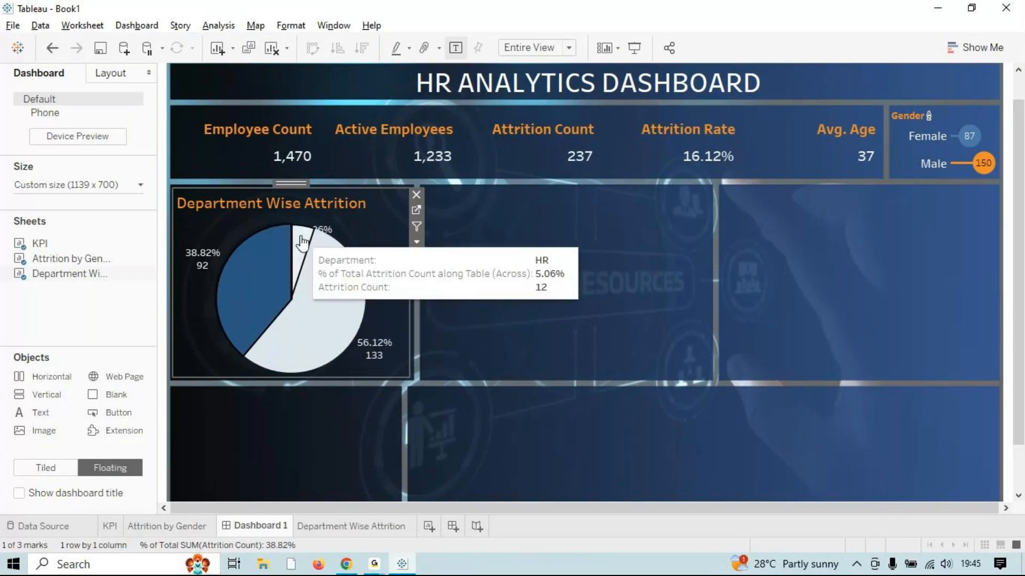
pyautogui.click(309, 355)
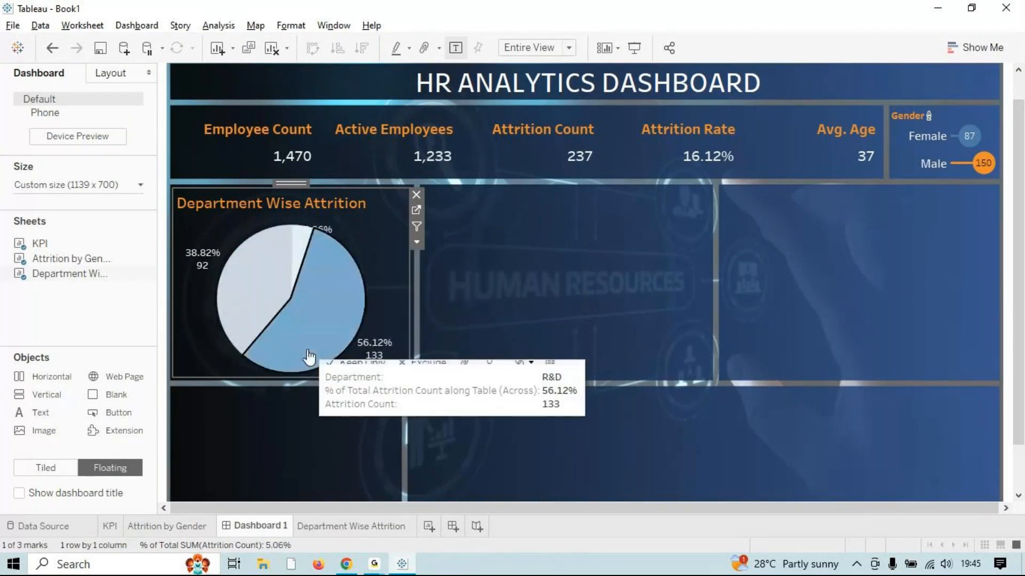
pyautogui.click(309, 356)
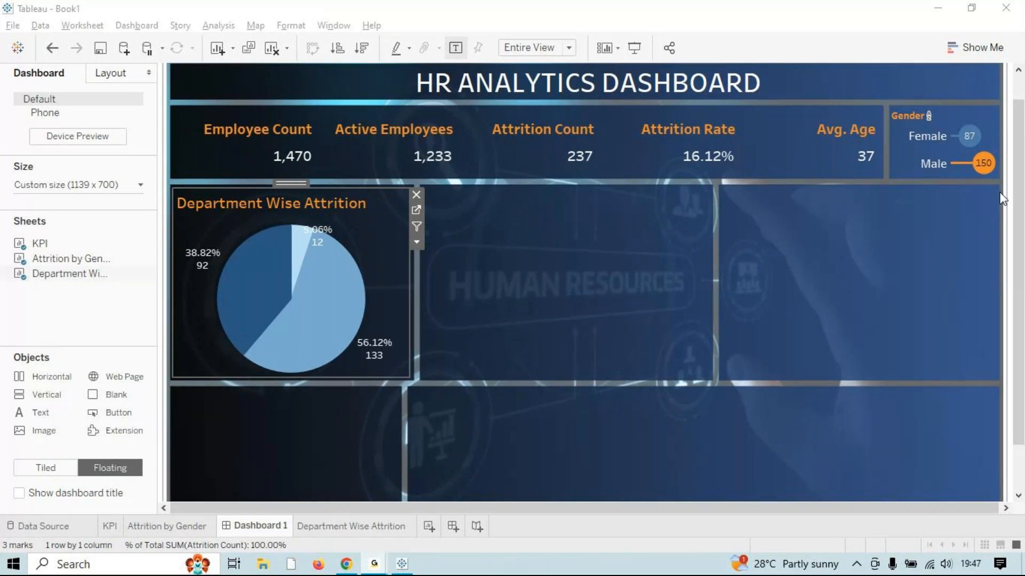
pyautogui.click(949, 24)
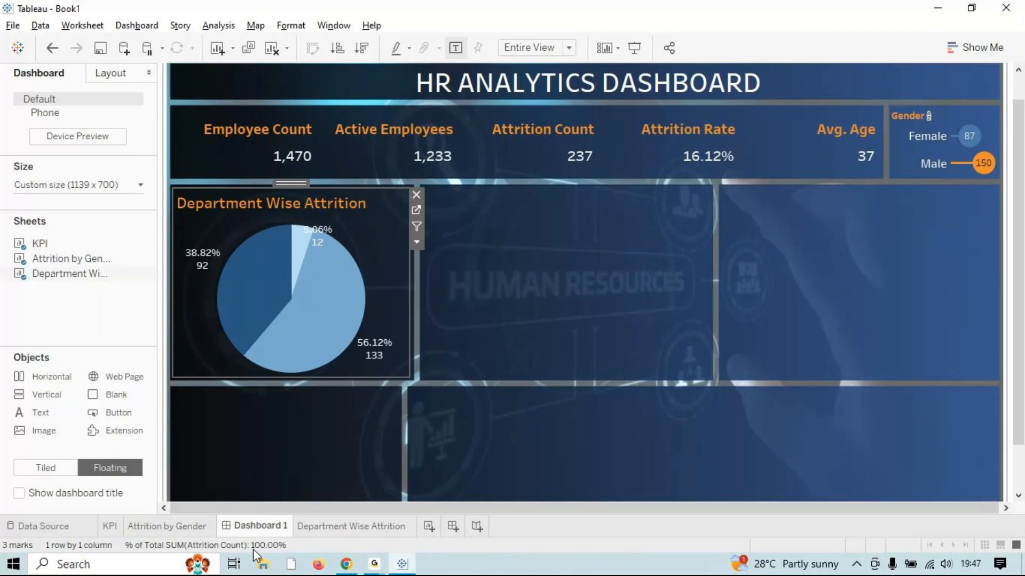
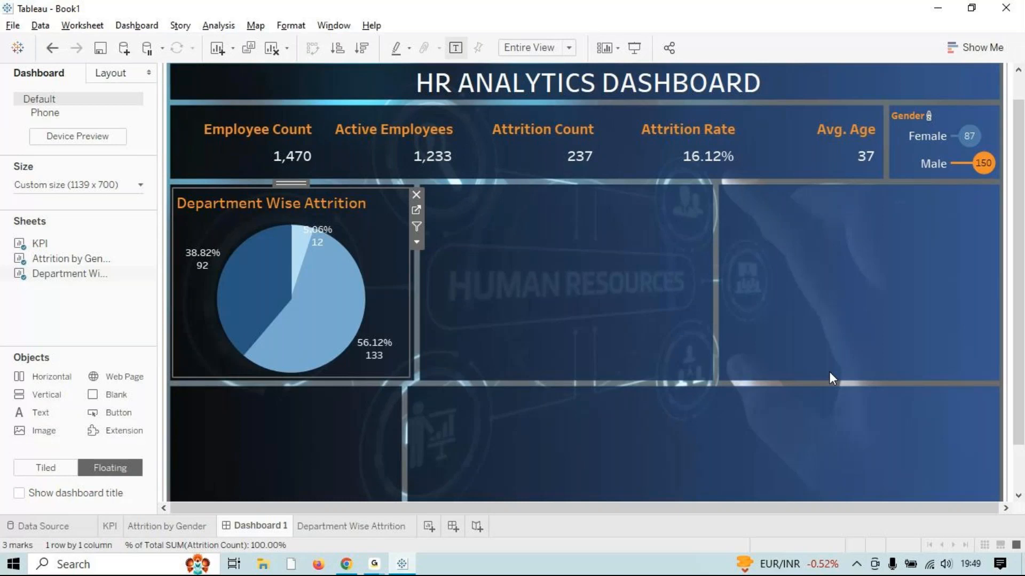
pyautogui.click(959, 46)
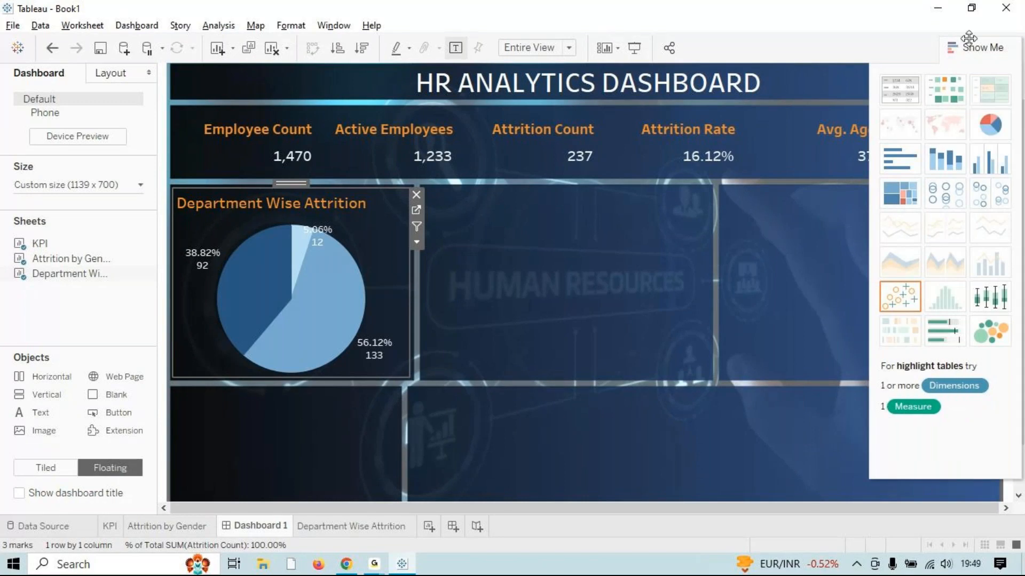
pyautogui.click(982, 47)
# Add a new worksheet and name it Attrition Role By Gender.
pyautogui.click(430, 528)
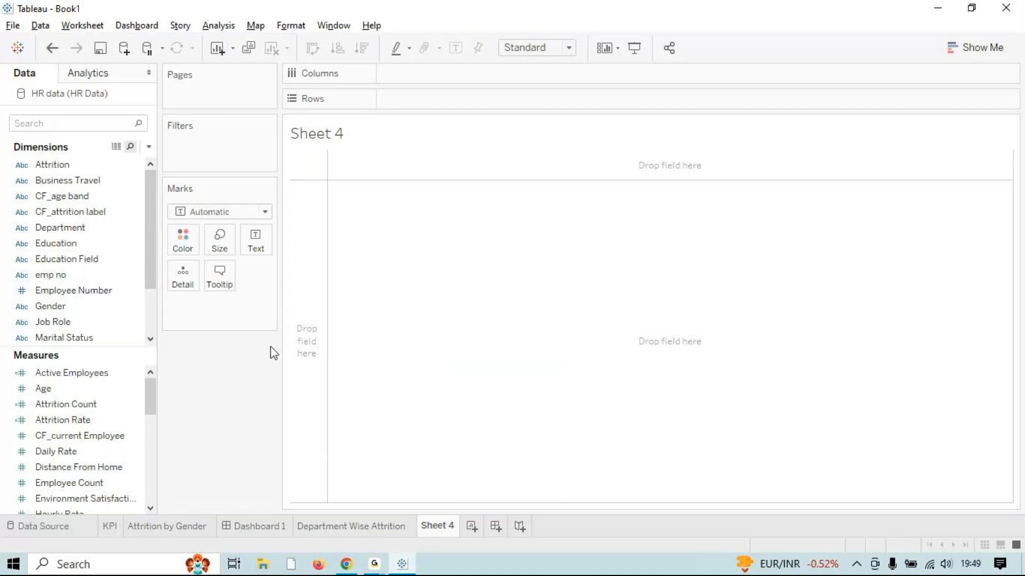
pyautogui.rightClick(436, 528)
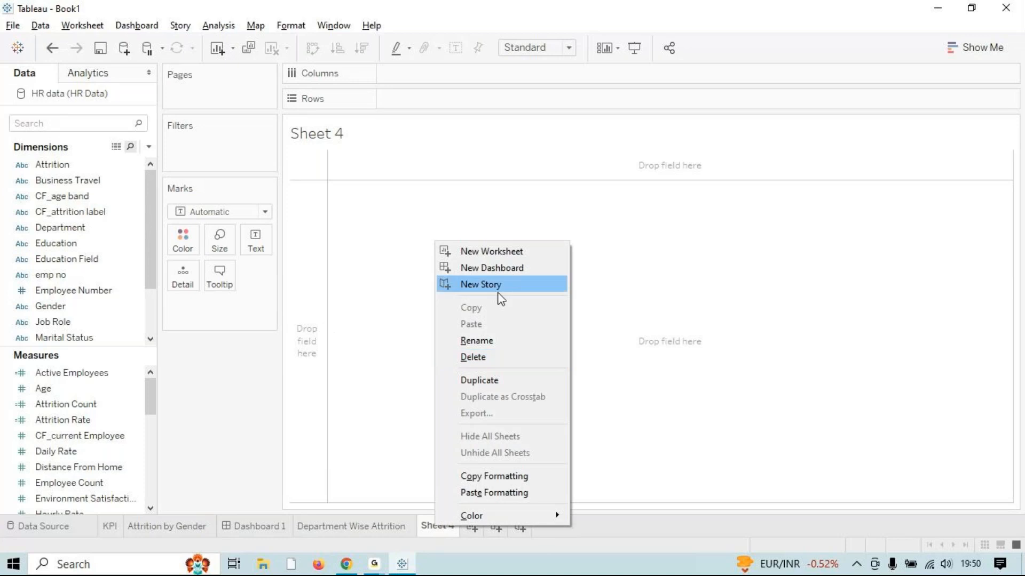
pyautogui.click(503, 342)
pyautogui.press('BackSpace')
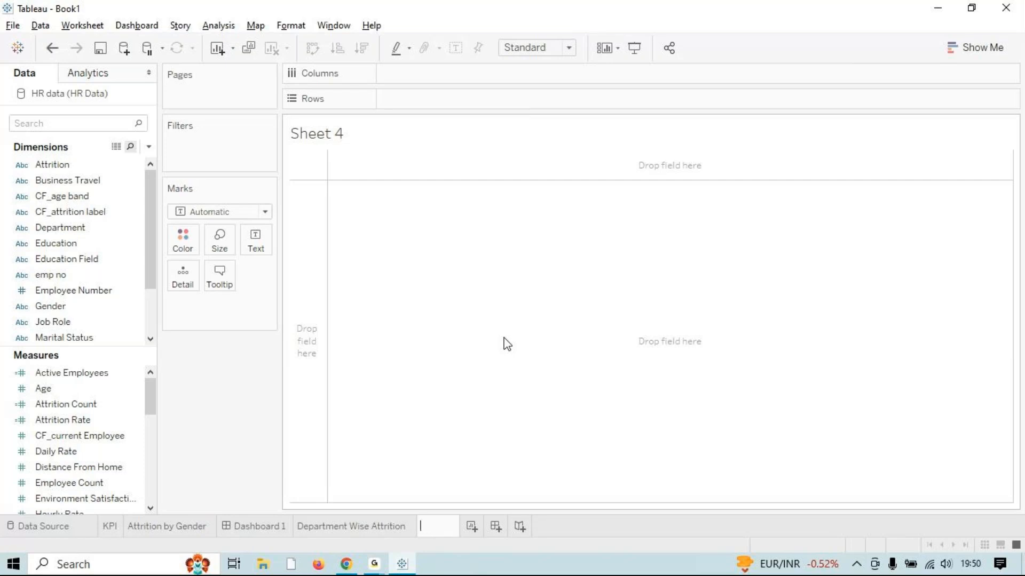
pyautogui.write('Attrition')
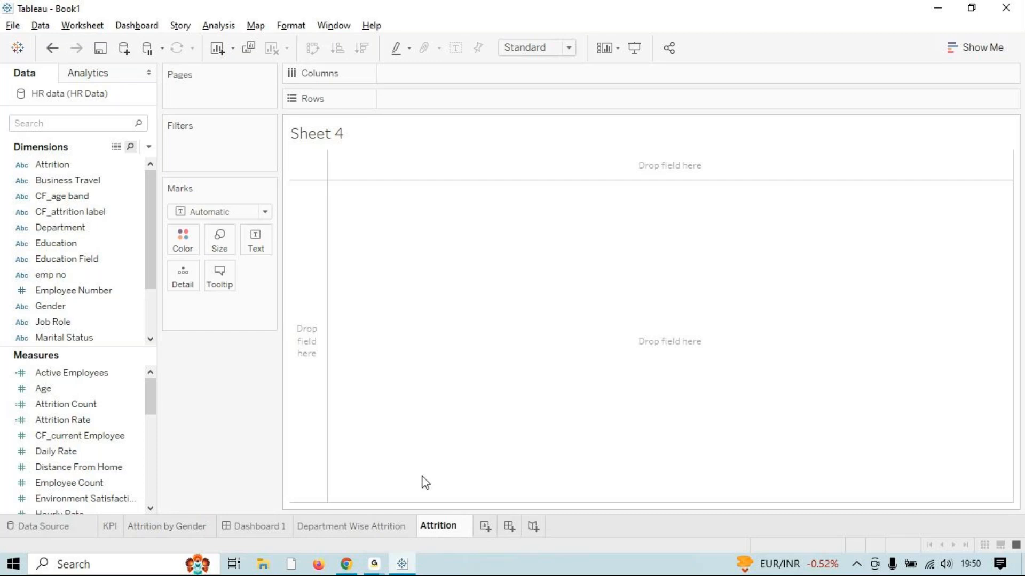
pyautogui.write(' By')
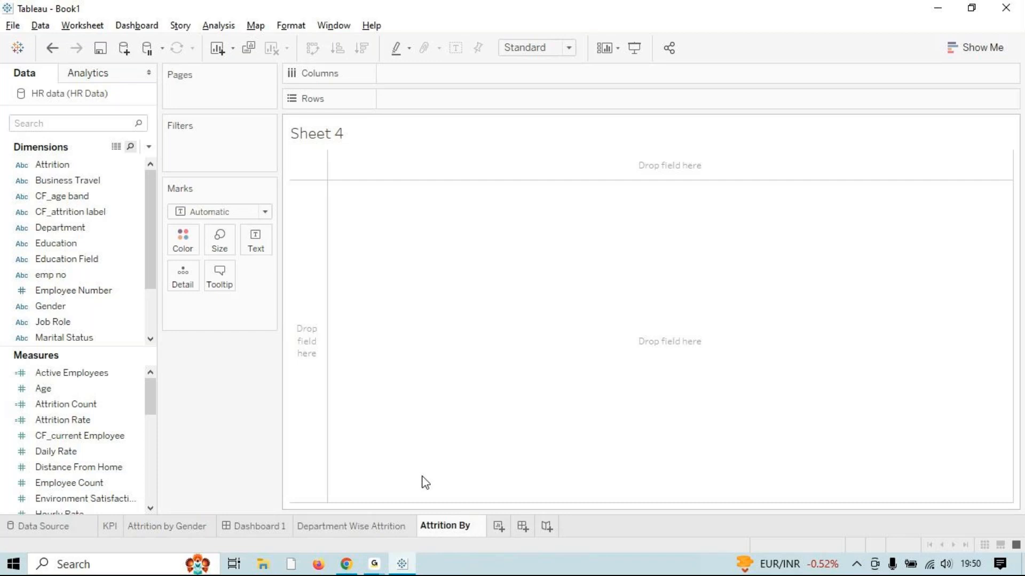
pyautogui.write('gender')
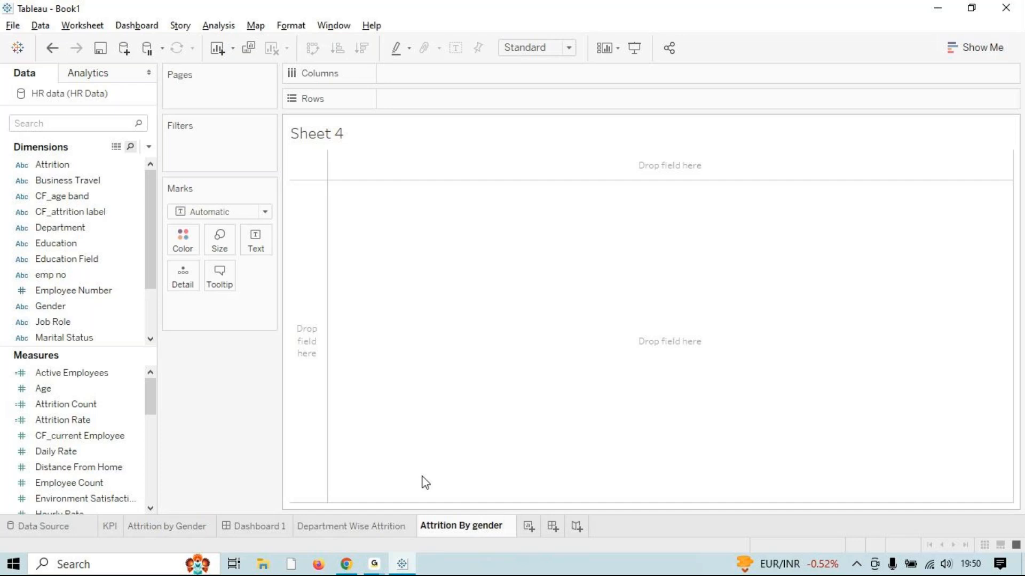
pyautogui.press('BackSpace')
pyautogui.press('BackSpace')
pyautogui.press('BackSpace')
pyautogui.press('BackSpace')
pyautogui.press('BackSpace')
pyautogui.press('BackSpace')
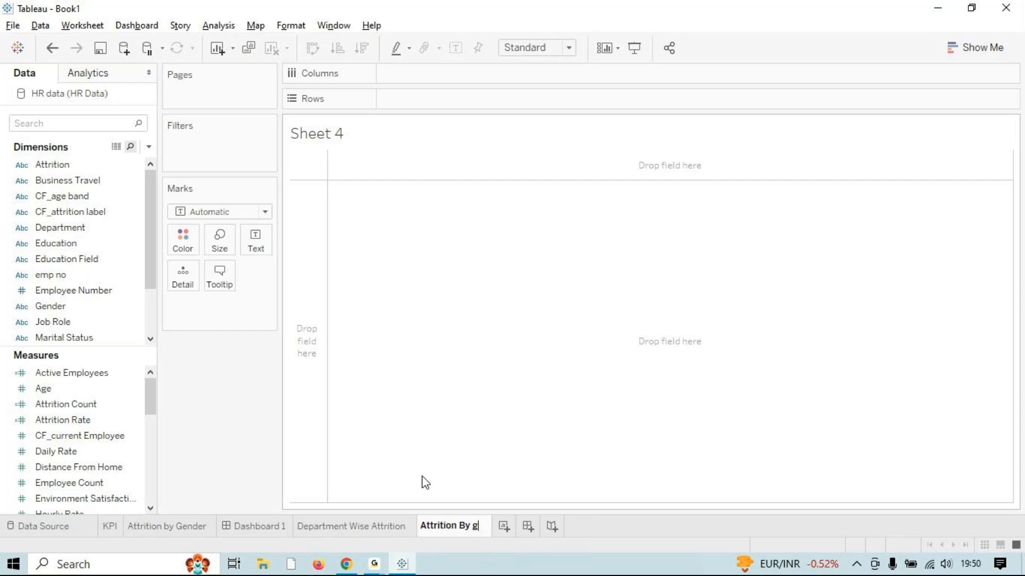
pyautogui.write('Gender')
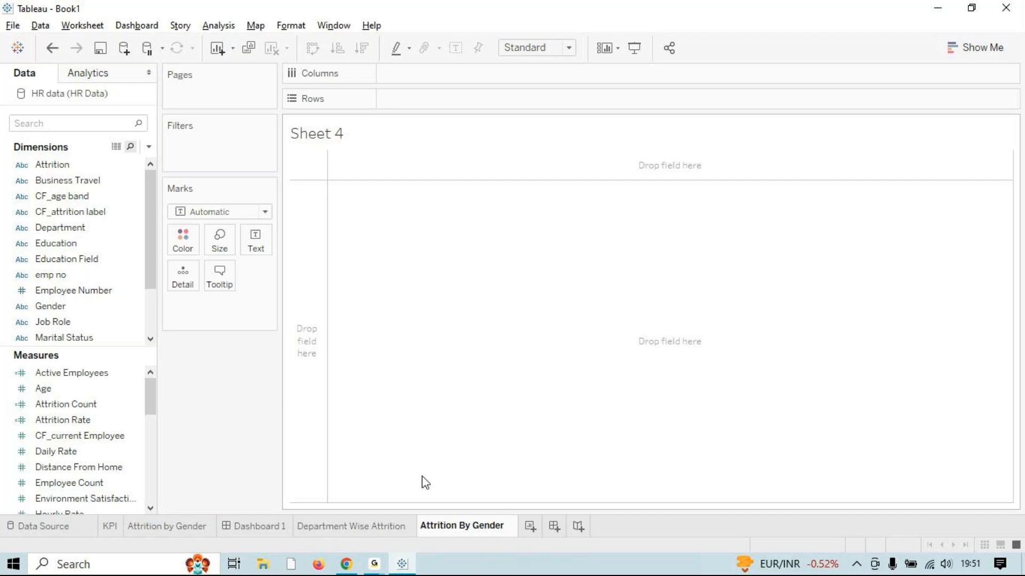
pyautogui.click(459, 528)
pyautogui.write('Role')
pyautogui.press('Return')
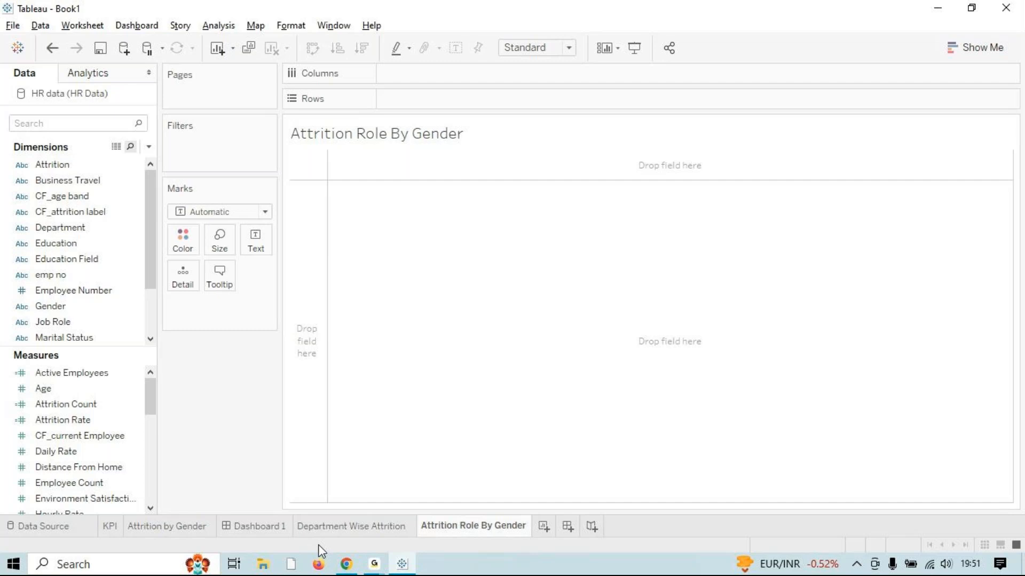
# Extend the new worksheet's name to Attrition Role By Gender and Age.
pyautogui.doubleClick(504, 528)
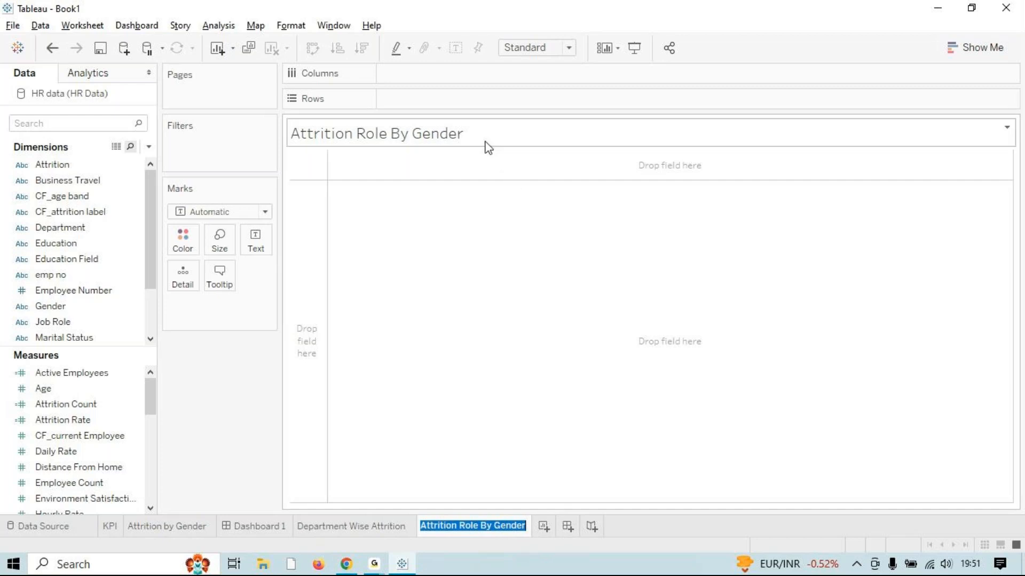
pyautogui.press('Return')
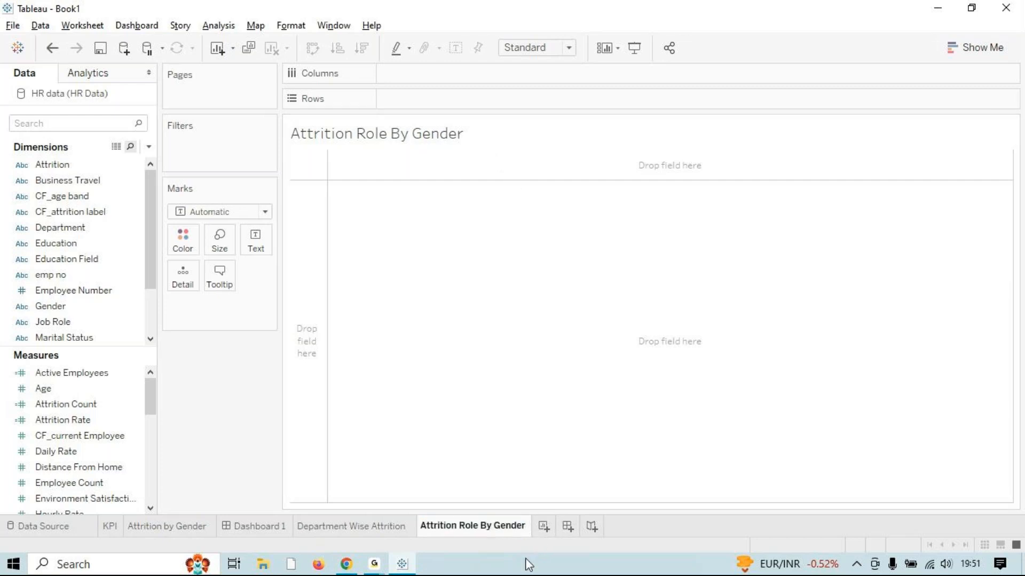
pyautogui.write('and Ge')
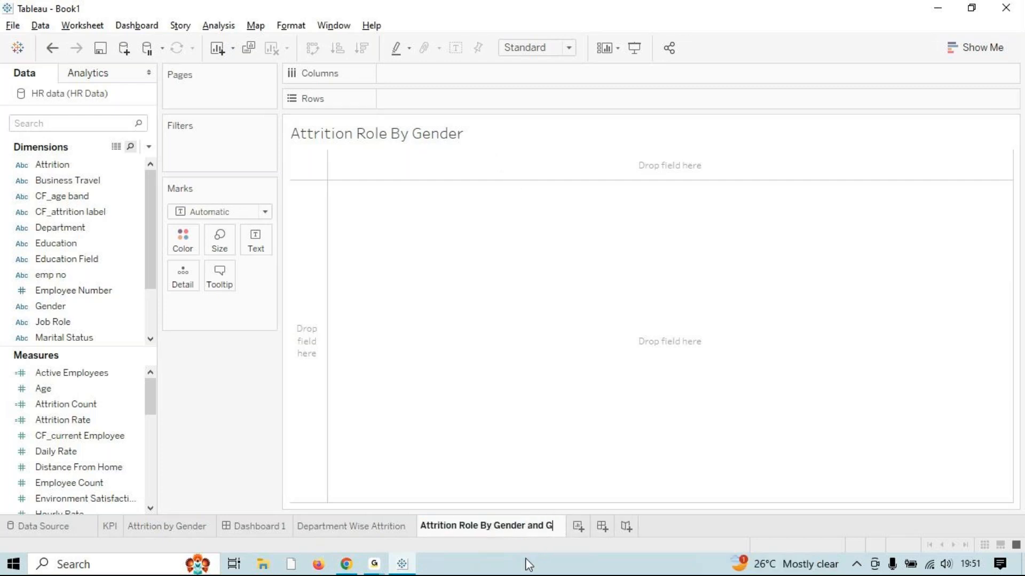
pyautogui.press('BackSpace')
pyautogui.press('BackSpace')
pyautogui.write('Age')
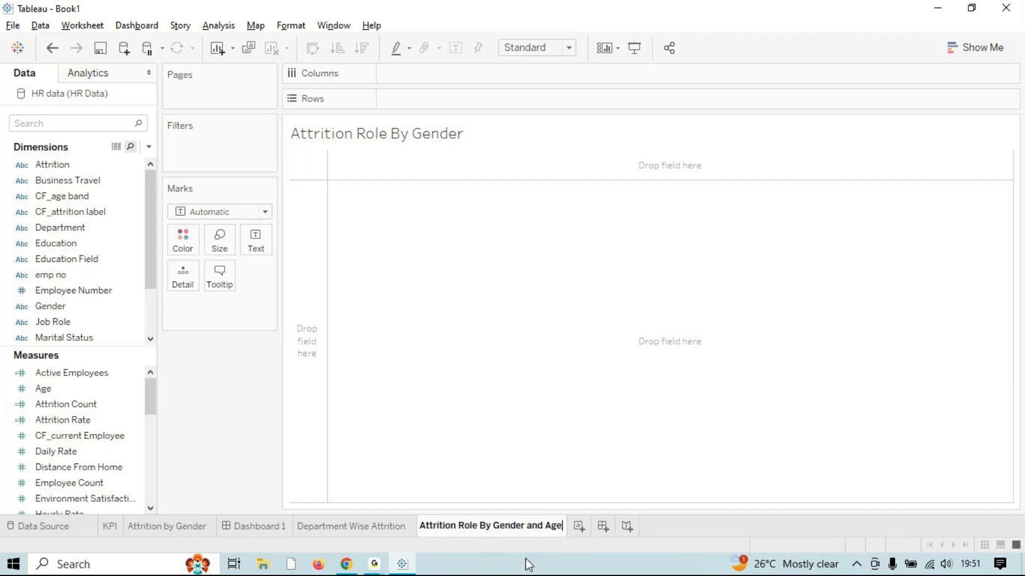
pyautogui.press('Return')
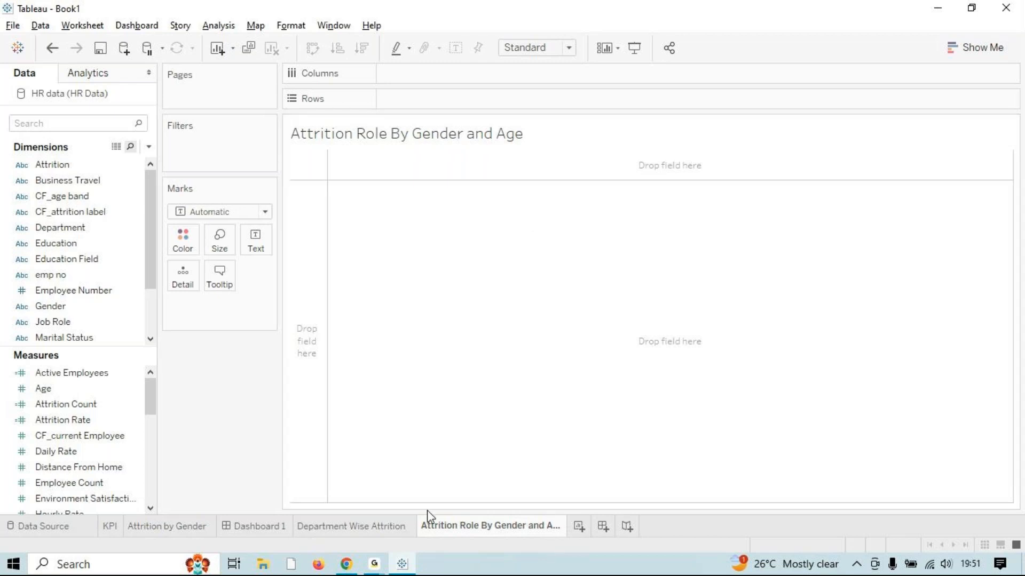
# Find the CF_age band dimension, place it on Columns, and clear the field search.
pyautogui.click(52, 119)
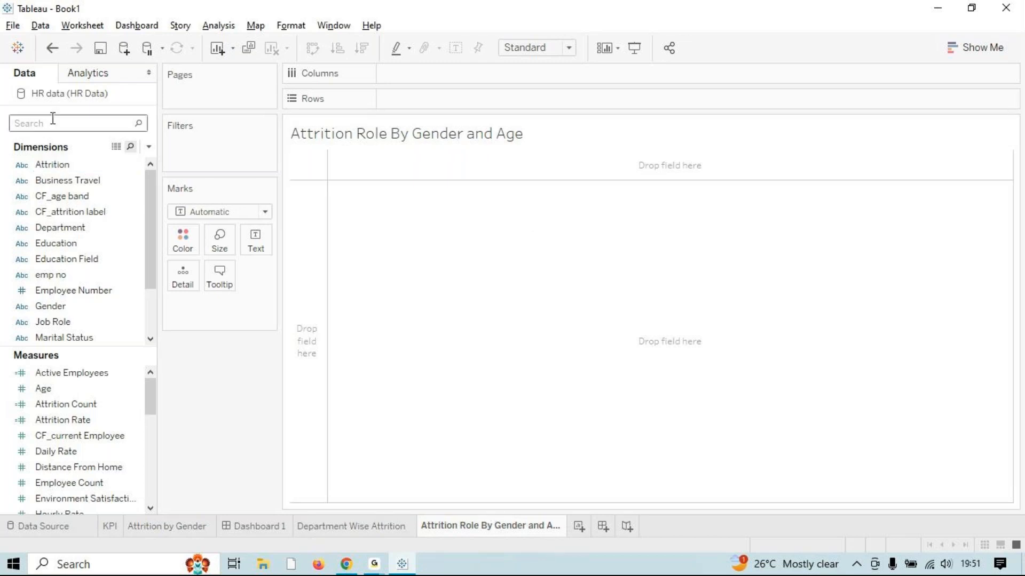
pyautogui.write('agr')
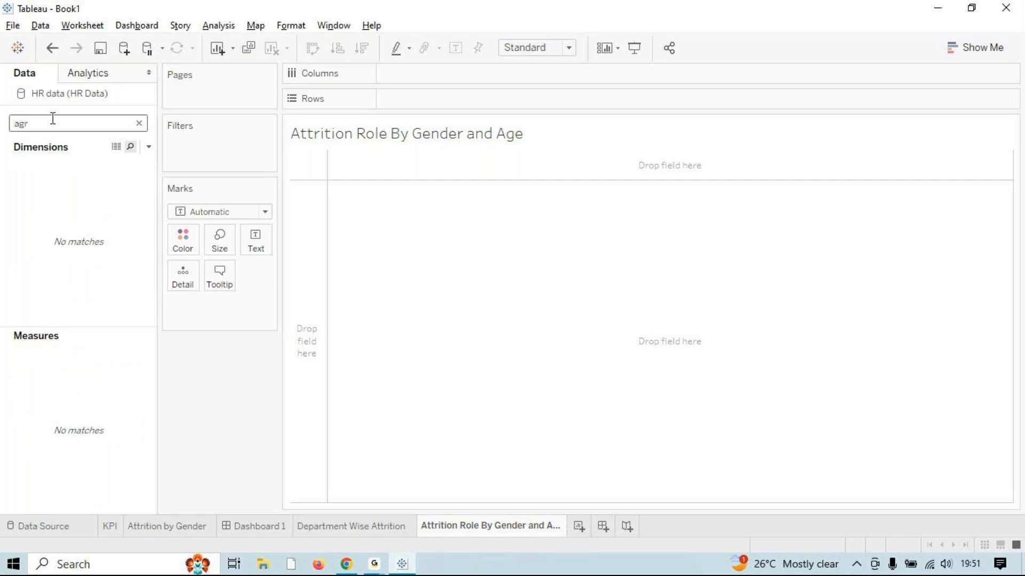
pyautogui.press('BackSpace')
pyautogui.write('e')
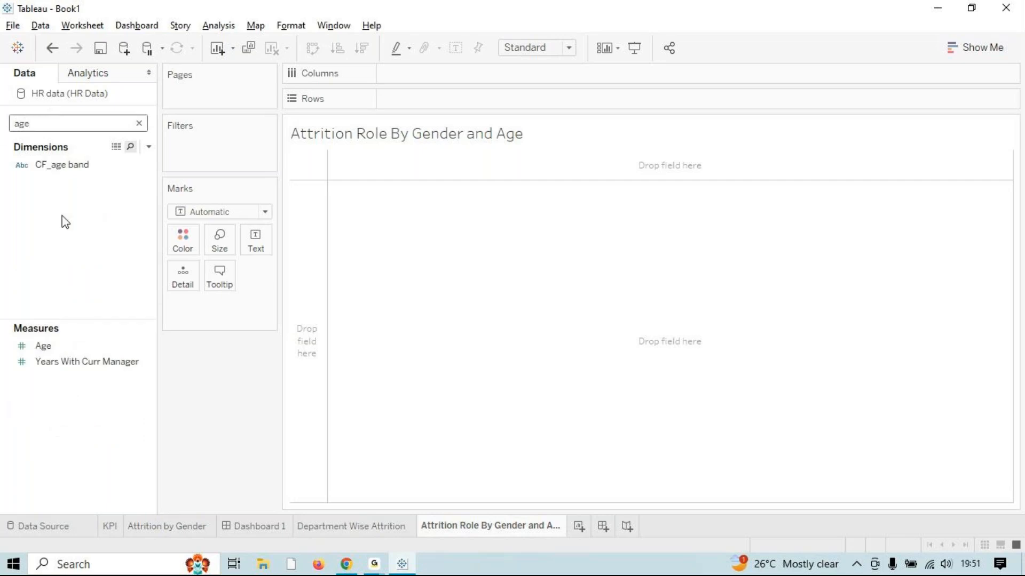
pyautogui.moveTo(65, 166); pyautogui.dragTo(506, 87)
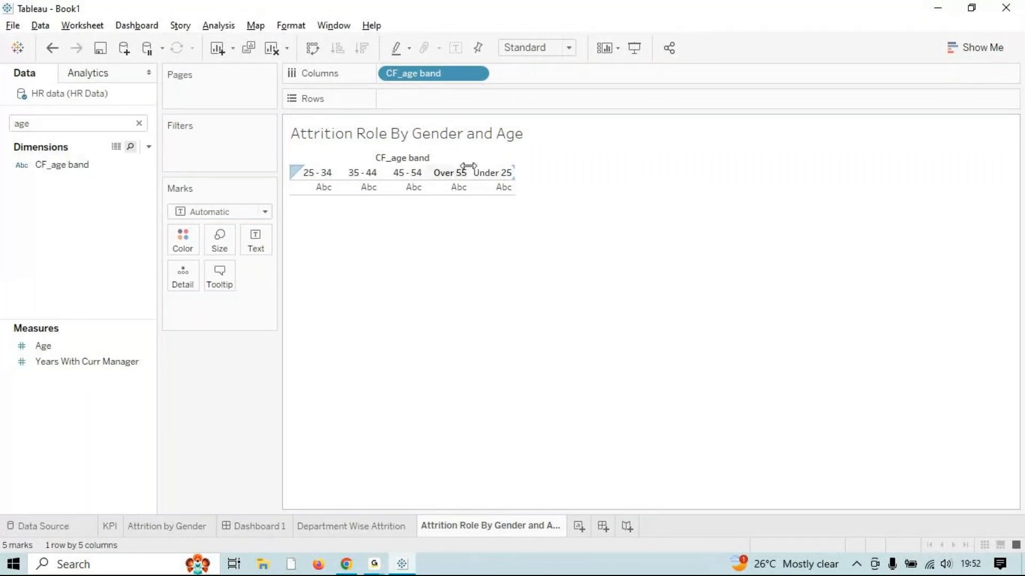
pyautogui.rightClick(441, 156)
pyautogui.click(428, 187)
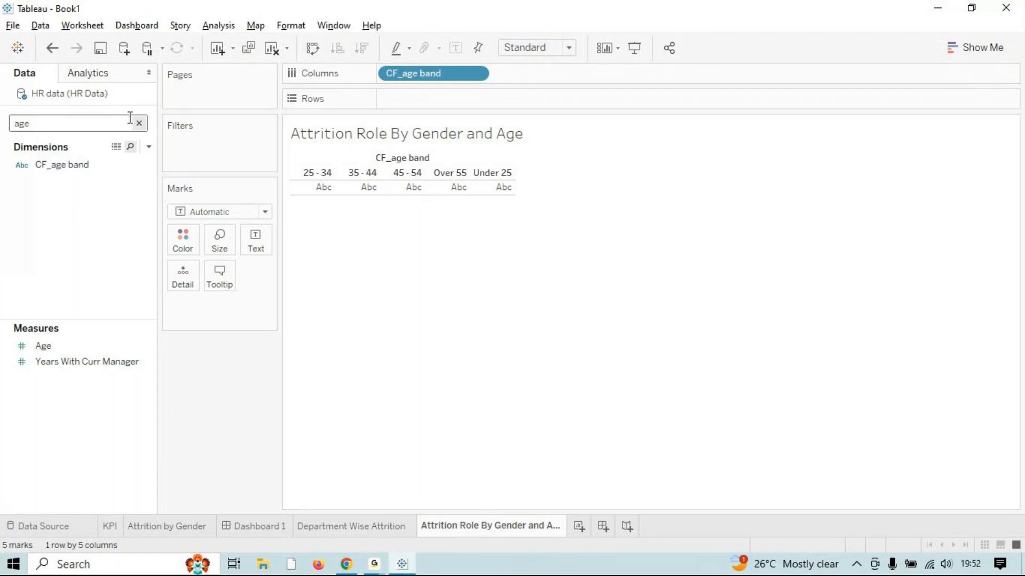
pyautogui.click(140, 124)
pyautogui.click(140, 124)
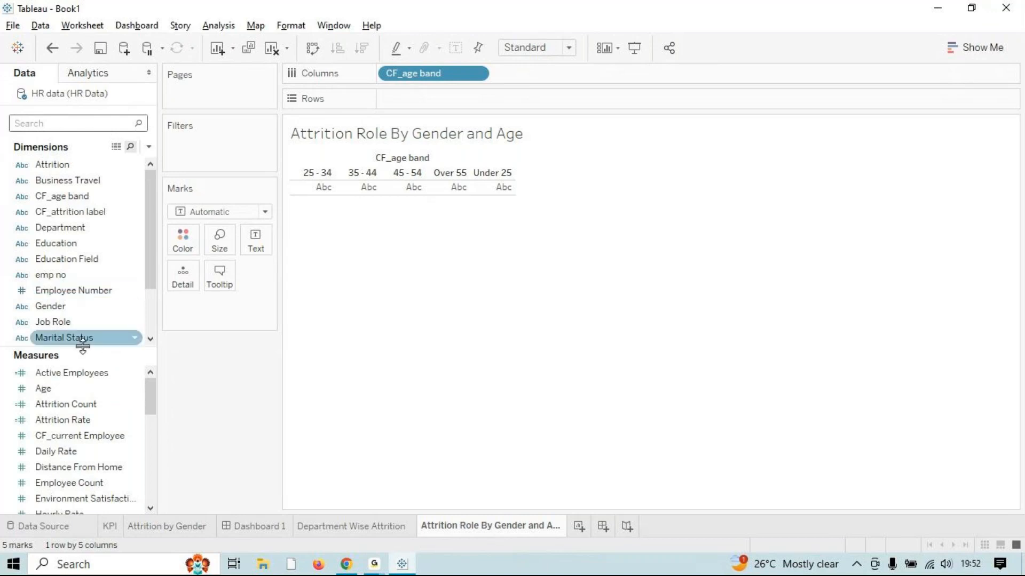
pyautogui.click(559, 251)
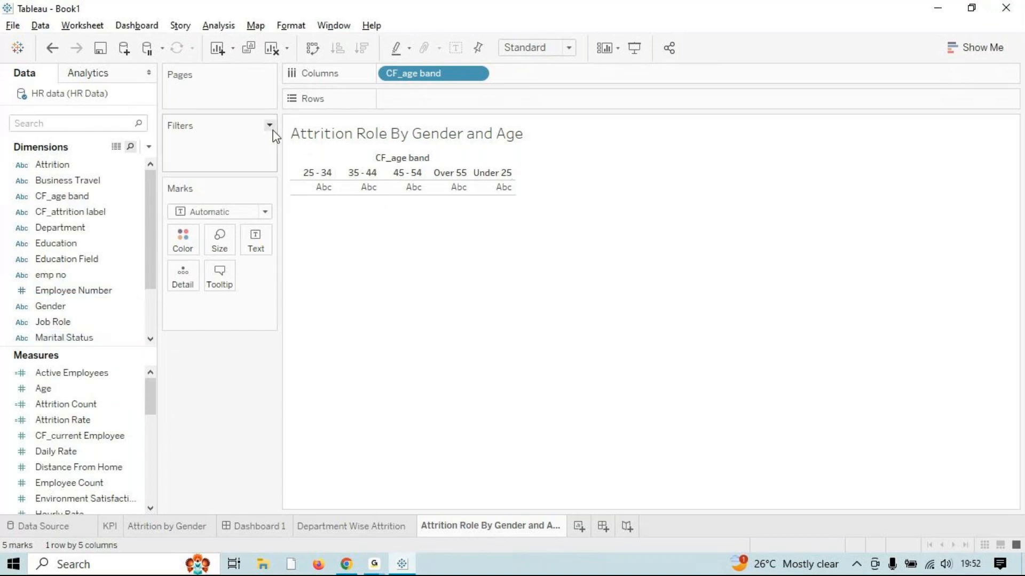
# Change the mark type to Pie and color the age-band pies by Gender.
pyautogui.click(265, 212)
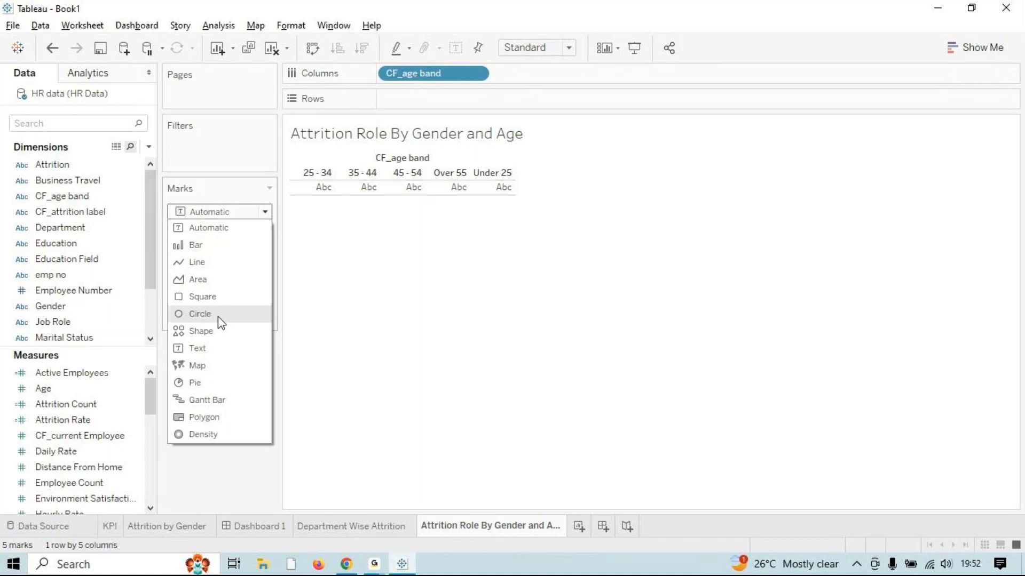
pyautogui.click(197, 383)
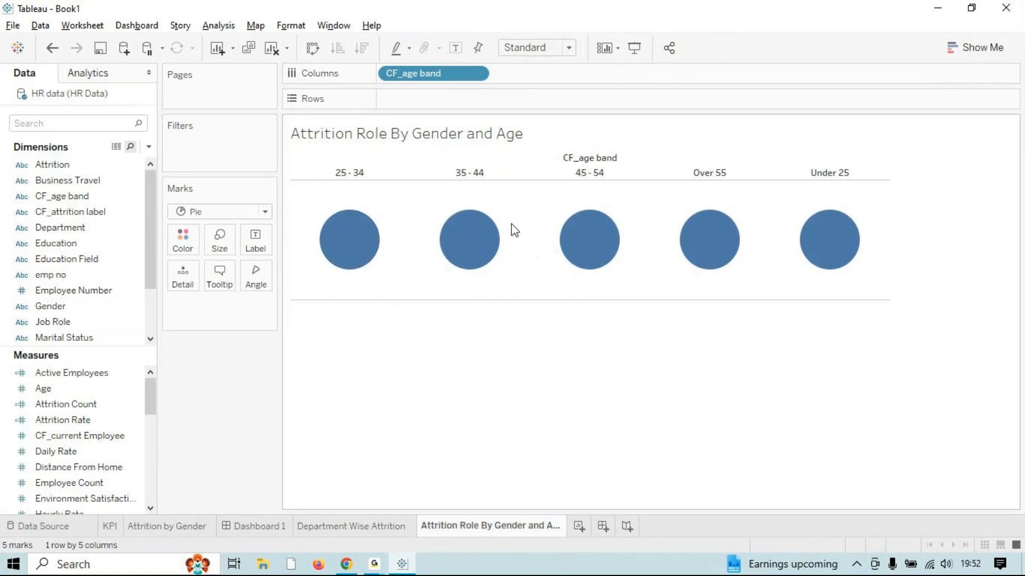
pyautogui.click(85, 124)
pyautogui.write('gend')
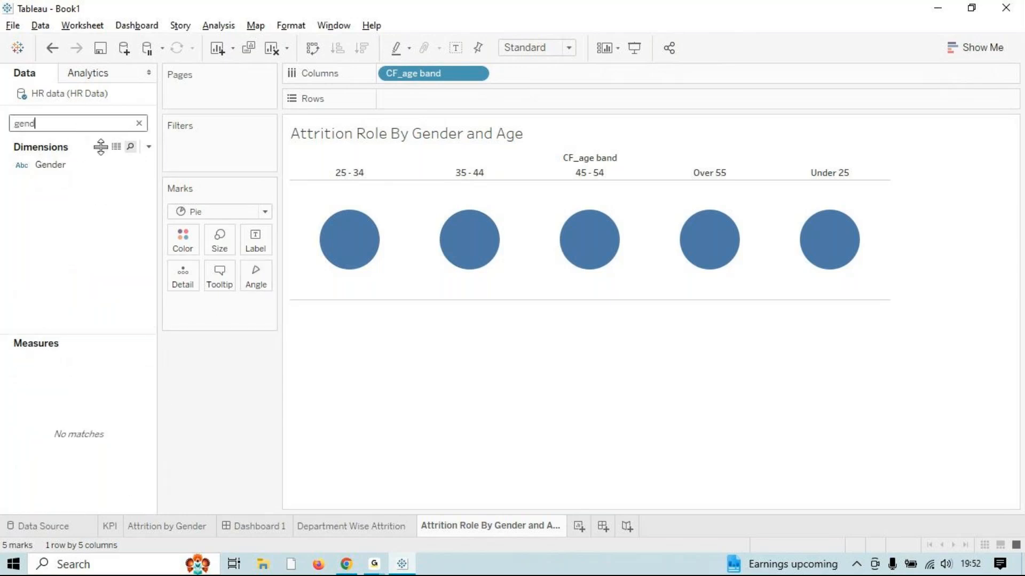
pyautogui.moveTo(101, 167); pyautogui.dragTo(182, 247)
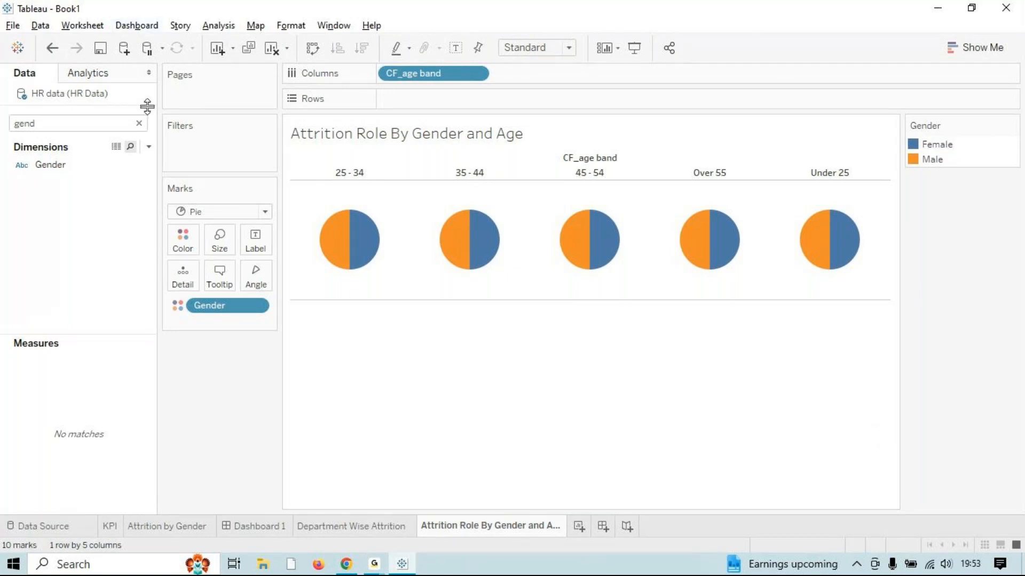
# Find the Attrition Count measure and use it for the slice angle of the age-band pies.
pyautogui.click(139, 124)
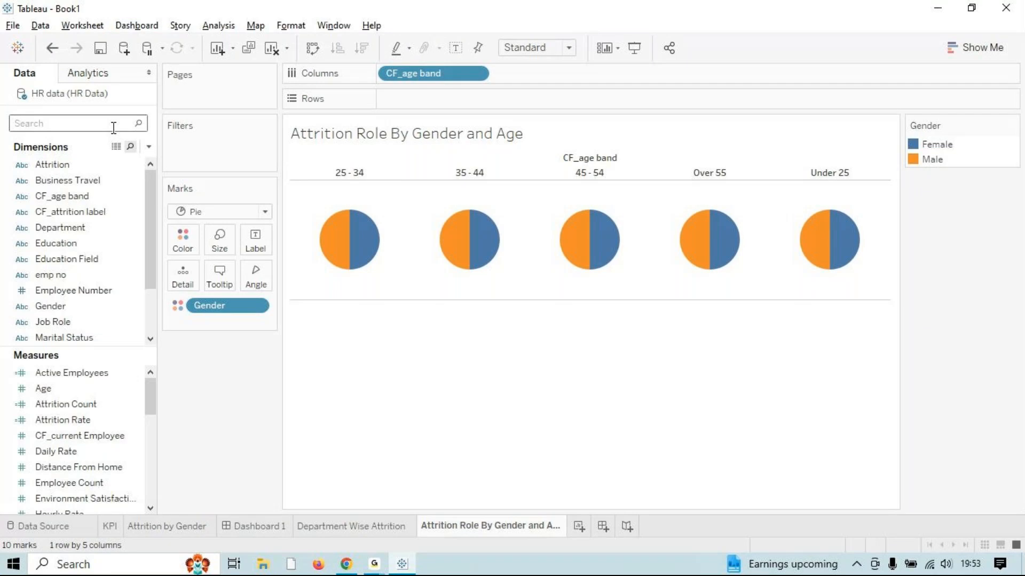
pyautogui.write('att')
pyautogui.moveTo(64, 353); pyautogui.dragTo(261, 271)
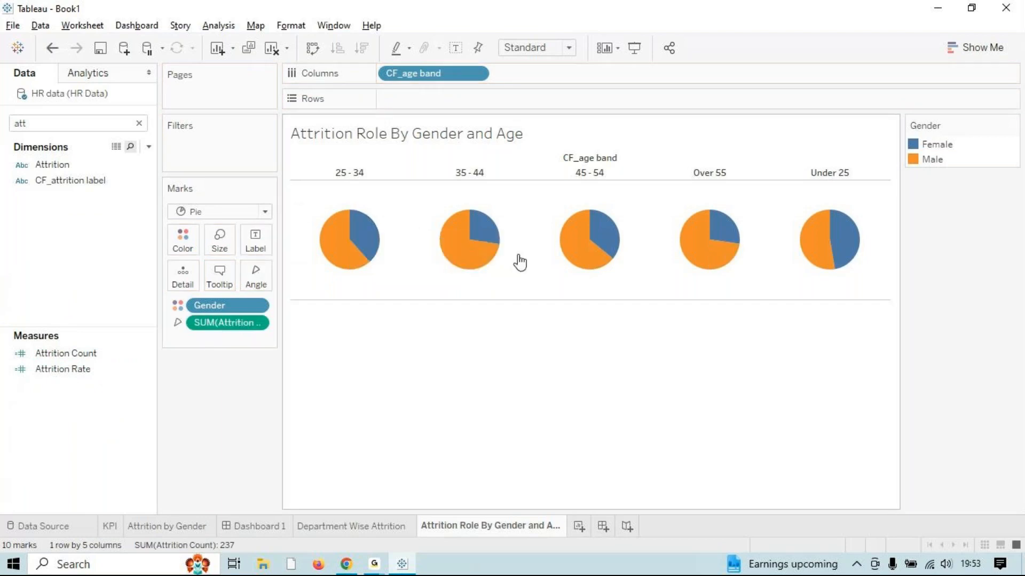
pyautogui.moveTo(854, 261)
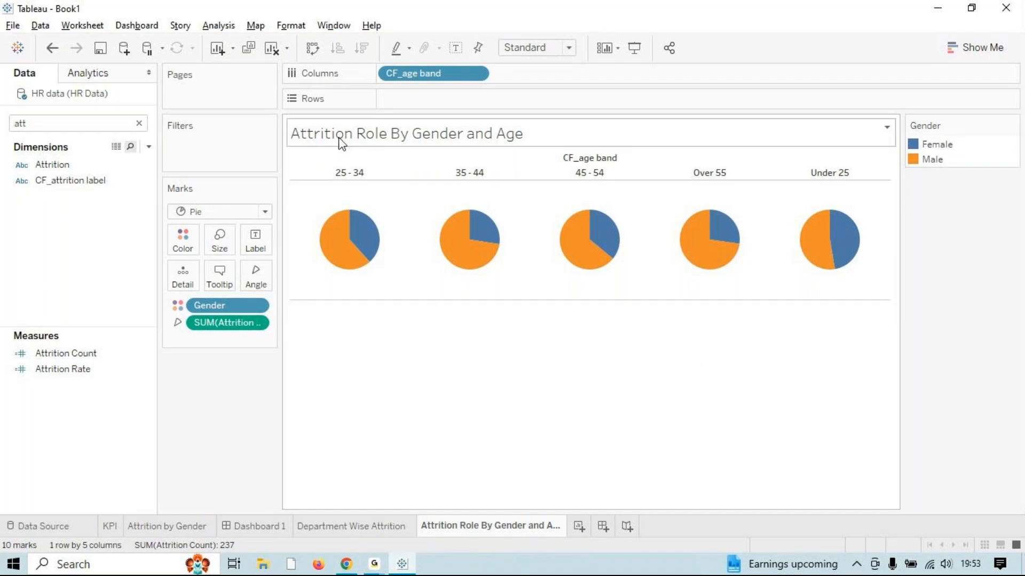
# Try adding a MIN(1) calculation to Rows and duplicating it, and undo both changes.
pyautogui.click(382, 567)
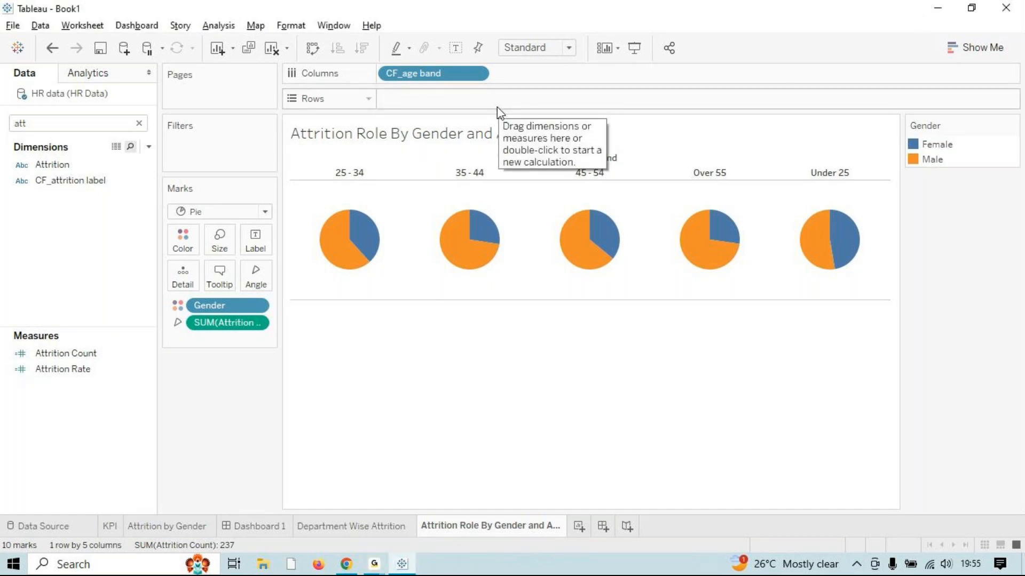
pyautogui.doubleClick(413, 99)
pyautogui.click(428, 431)
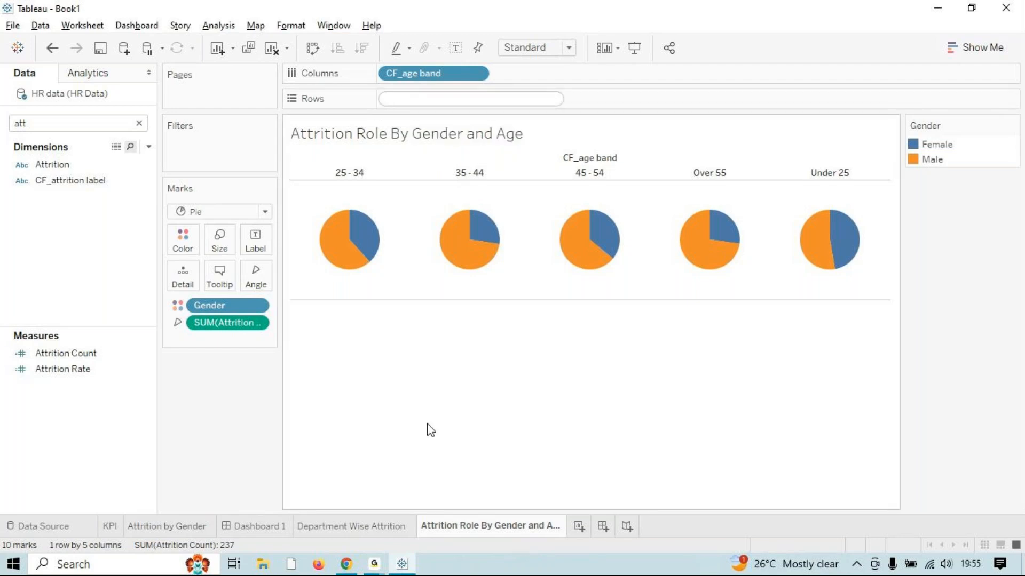
pyautogui.doubleClick(409, 102)
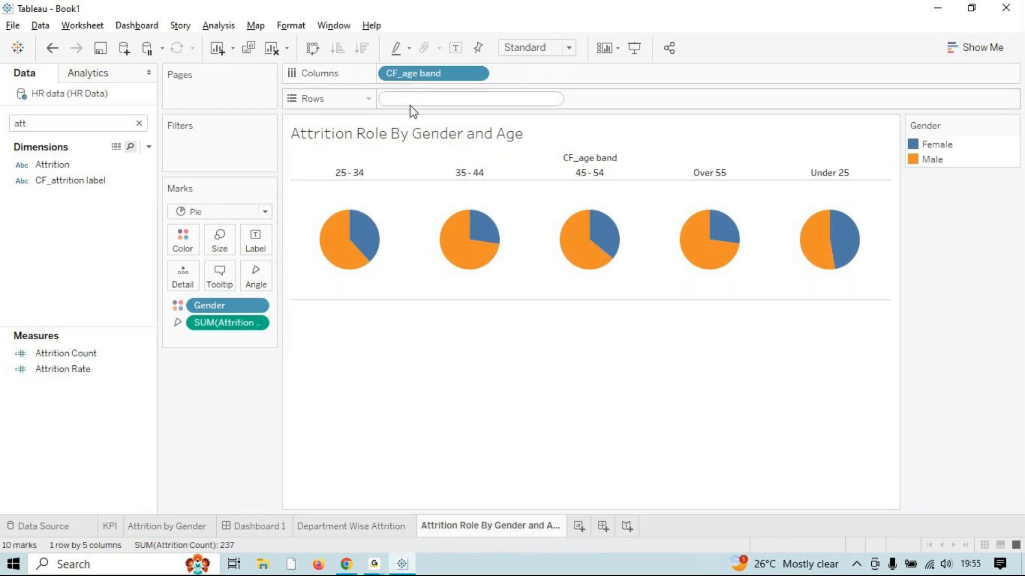
pyautogui.write('min')
pyautogui.press('Return')
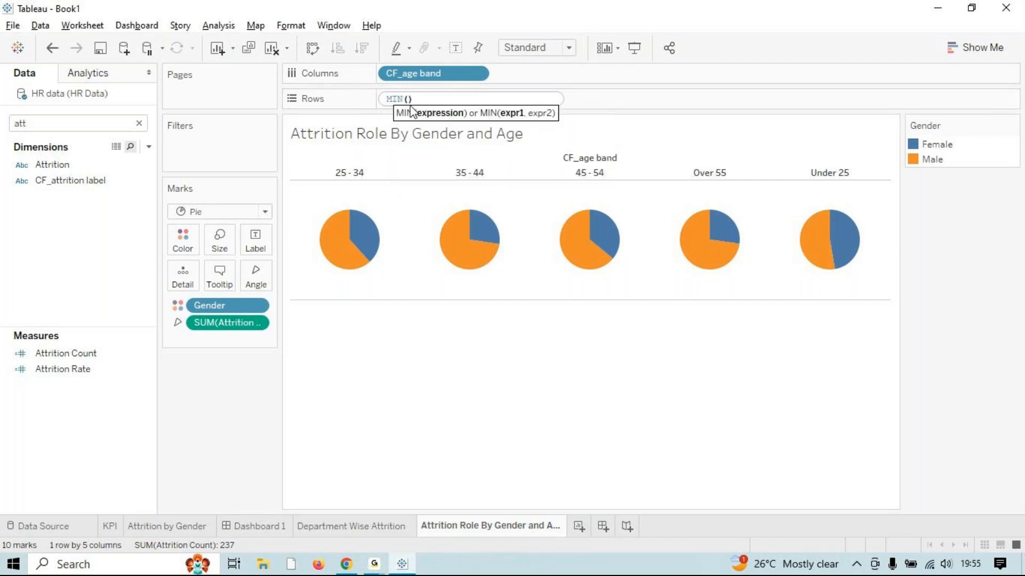
pyautogui.write('1')
pyautogui.press('Return')
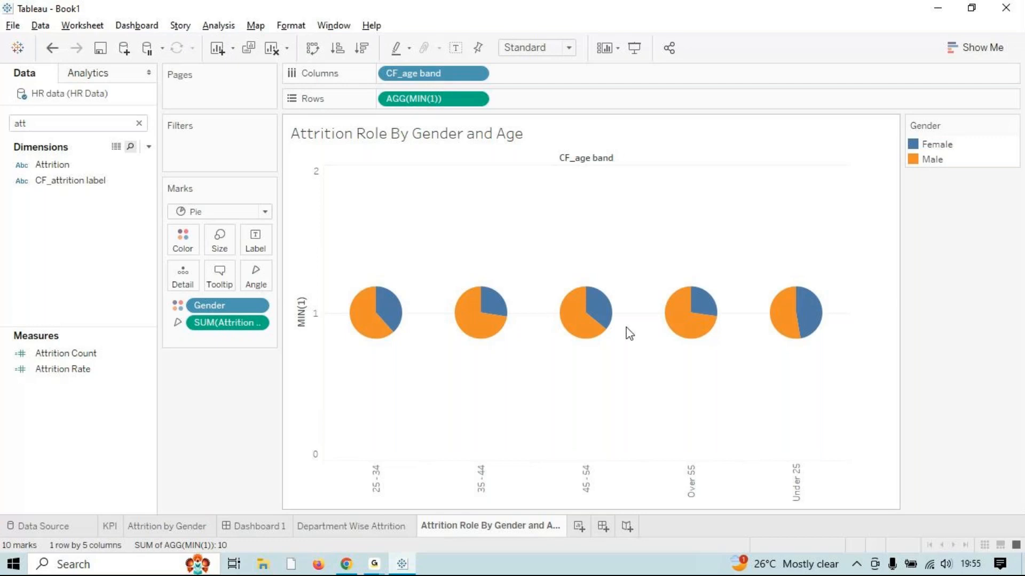
pyautogui.moveTo(435, 98); pyautogui.dragTo(575, 102)
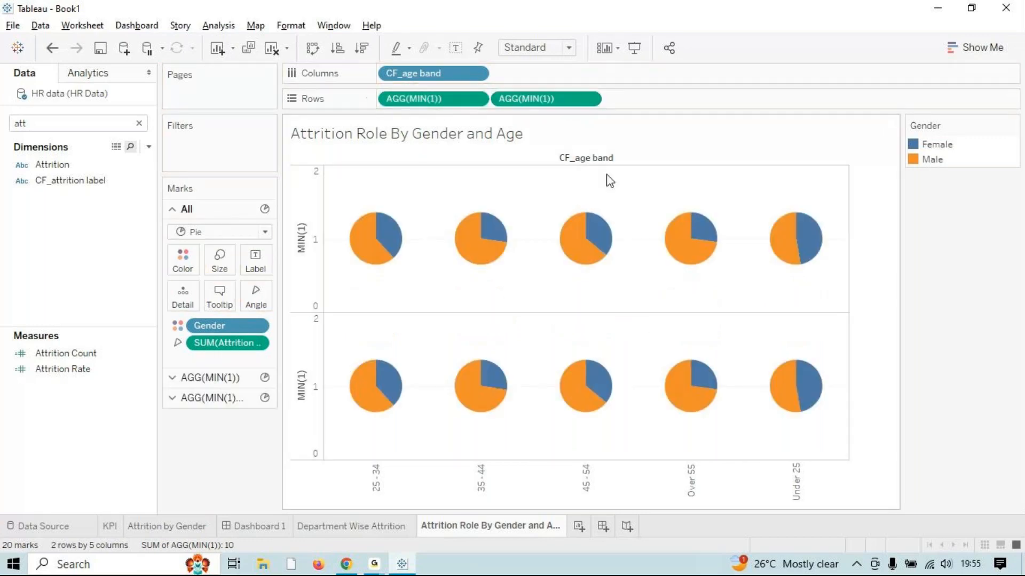
pyautogui.hotkey('ctrl', 'z')
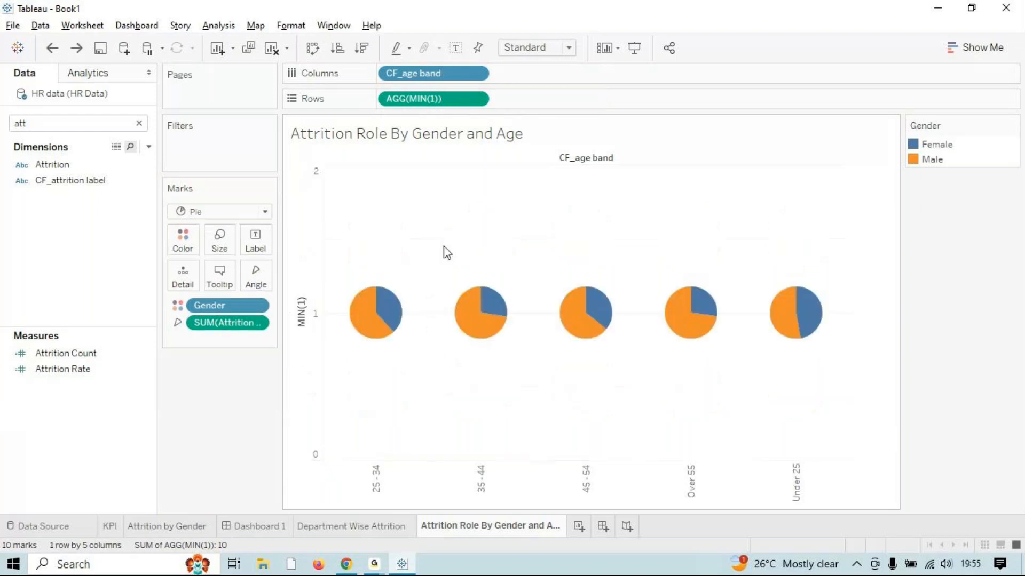
pyautogui.hotkey('ctrl', 'z')
# Add an ad hoc MIN(1) calculation to Rows for the age-band pies.
pyautogui.doubleClick(412, 100)
pyautogui.write('min')
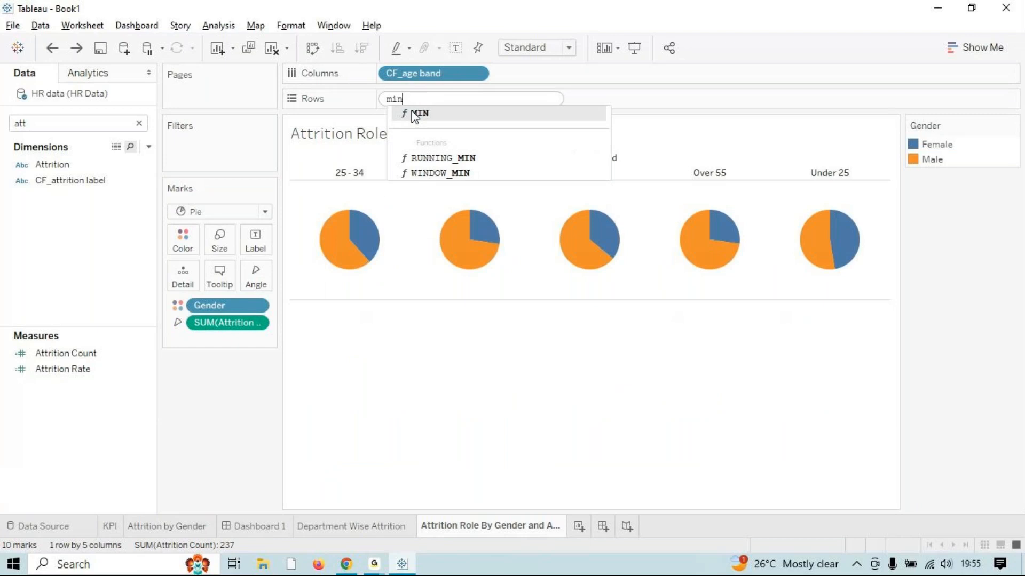
pyautogui.click(419, 113)
pyautogui.write('1)')
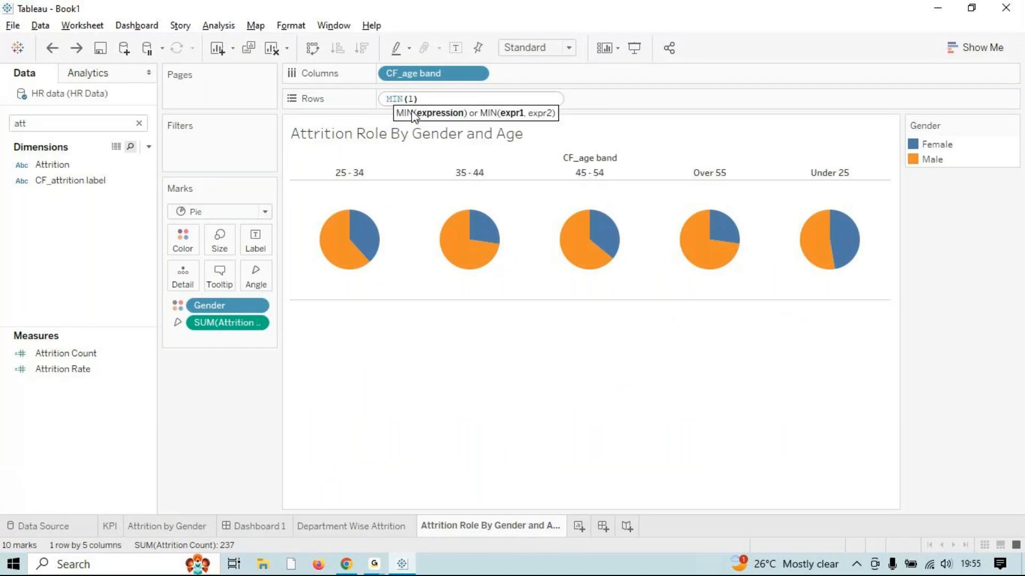
pyautogui.press('Return')
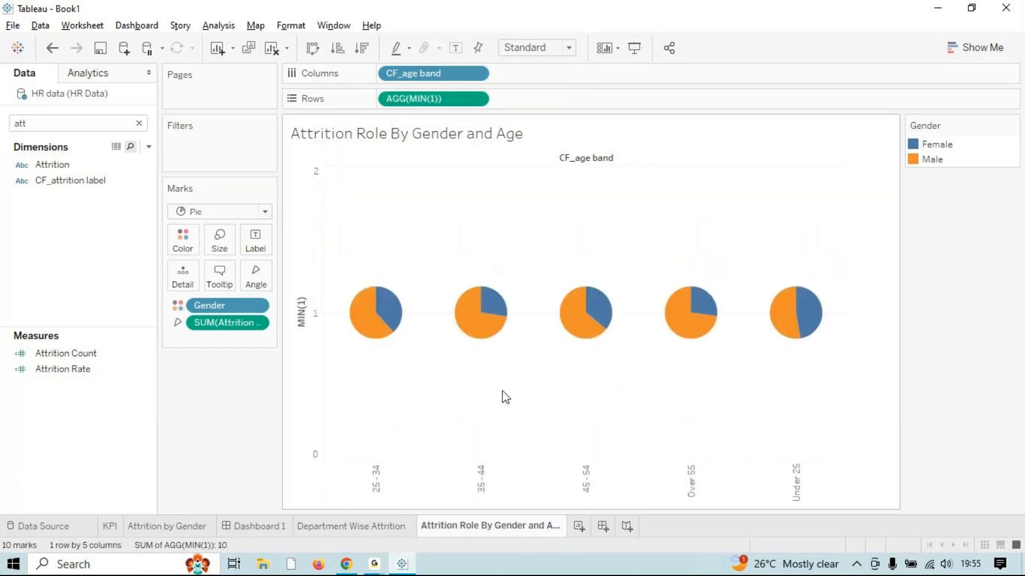
# Duplicate the MIN(1) measure on Rows to create a second row of age-band pies.
pyautogui.moveTo(350, 368); pyautogui.dragTo(822, 448)
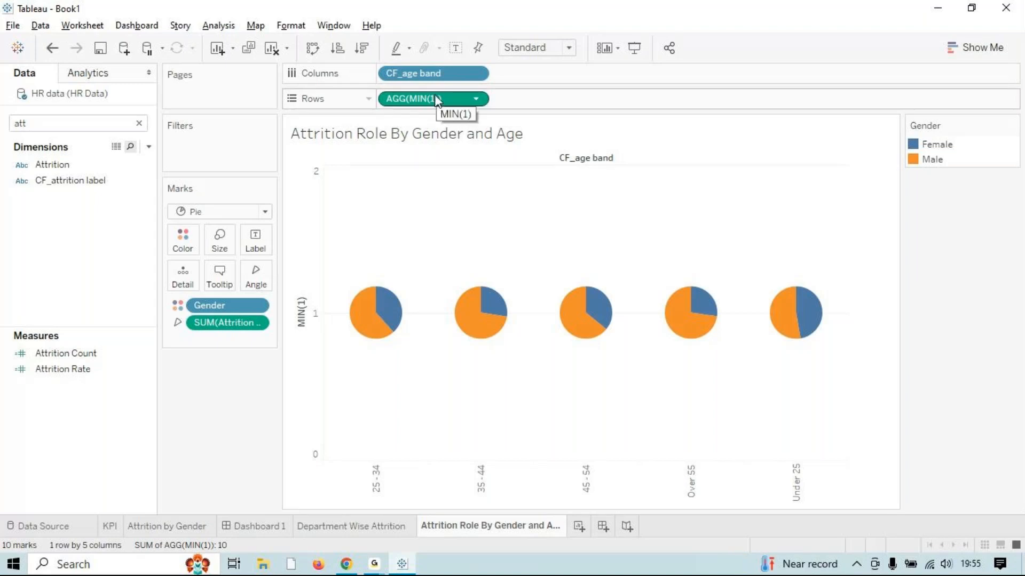
pyautogui.moveTo(431, 100); pyautogui.dragTo(563, 107)
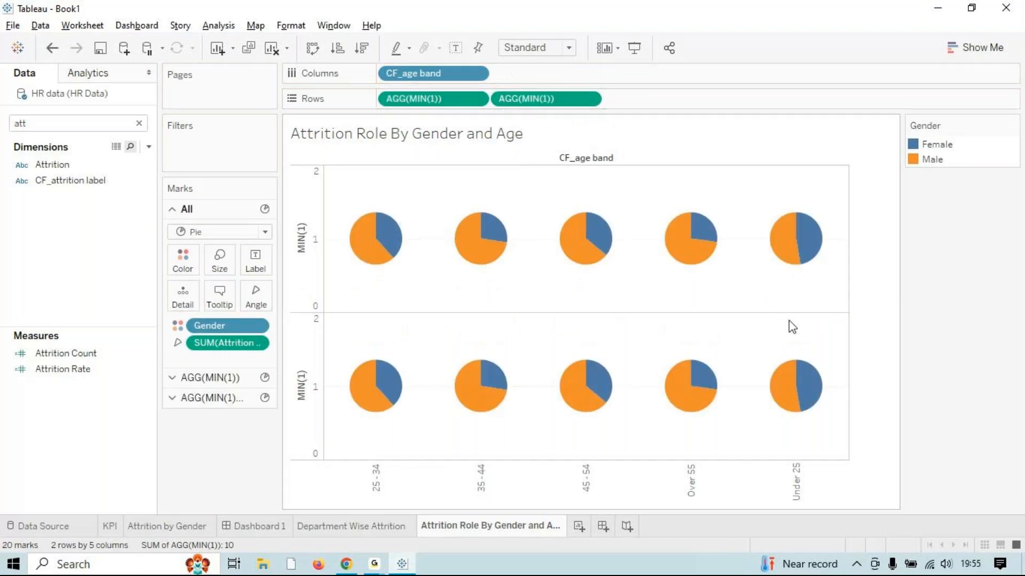
pyautogui.moveTo(840, 454); pyautogui.dragTo(287, 150)
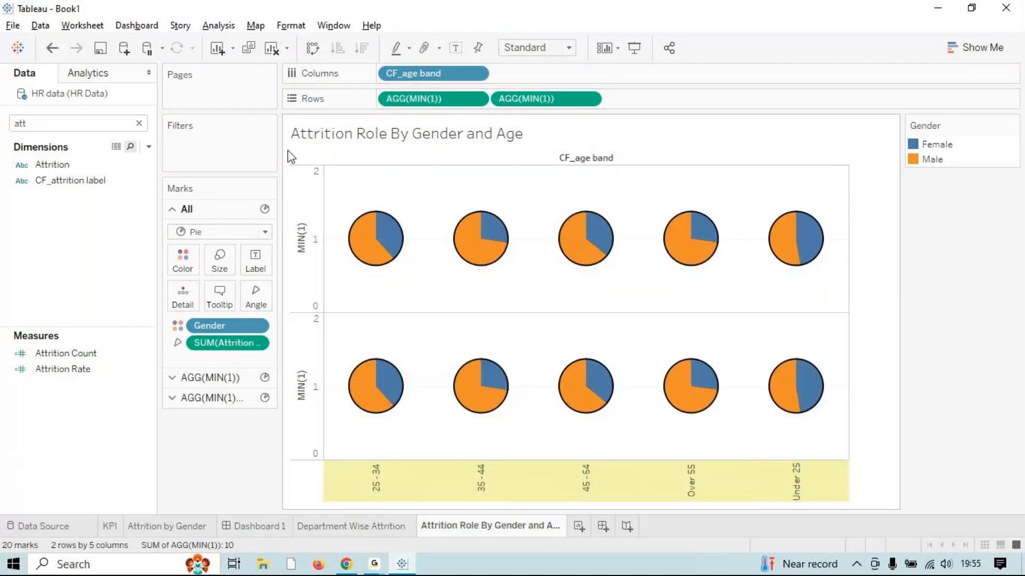
pyautogui.click(886, 347)
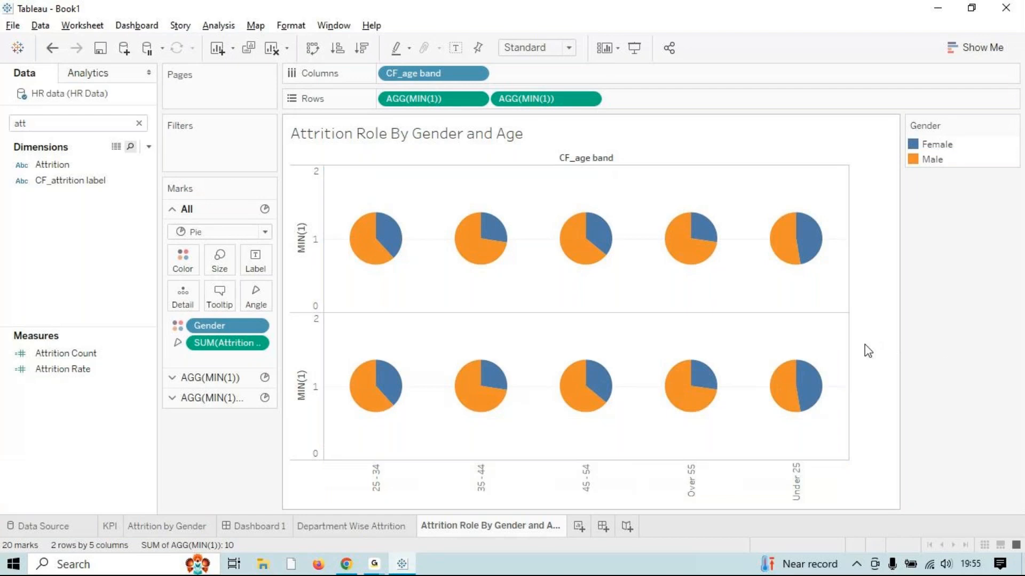
# Remove Gender and Attrition Count from the second MIN(1) marks and combine the two MIN(1) measures on a dual axis.
pyautogui.click(186, 400)
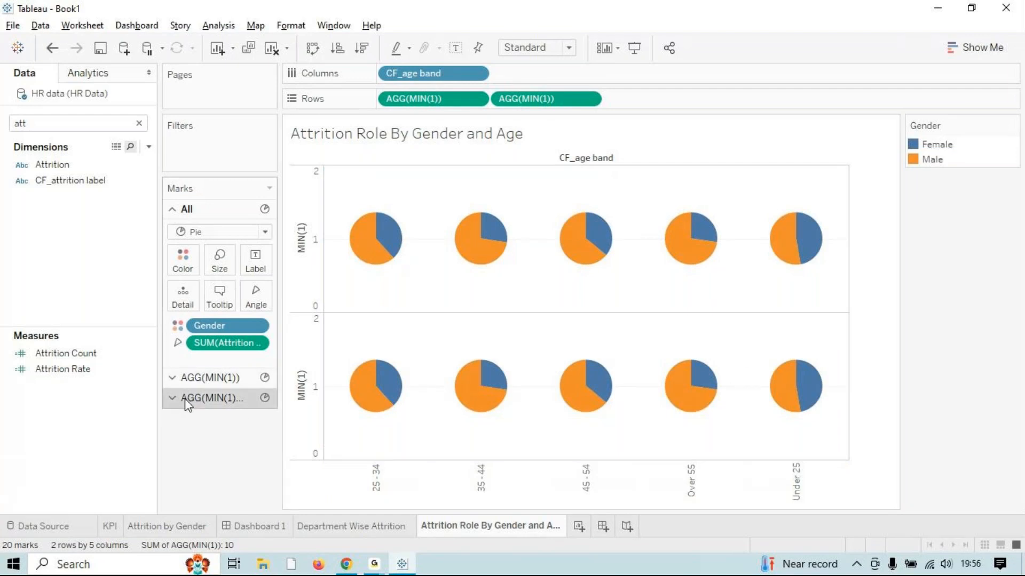
pyautogui.moveTo(223, 384); pyautogui.dragTo(259, 471)
pyautogui.moveTo(235, 366); pyautogui.dragTo(189, 426)
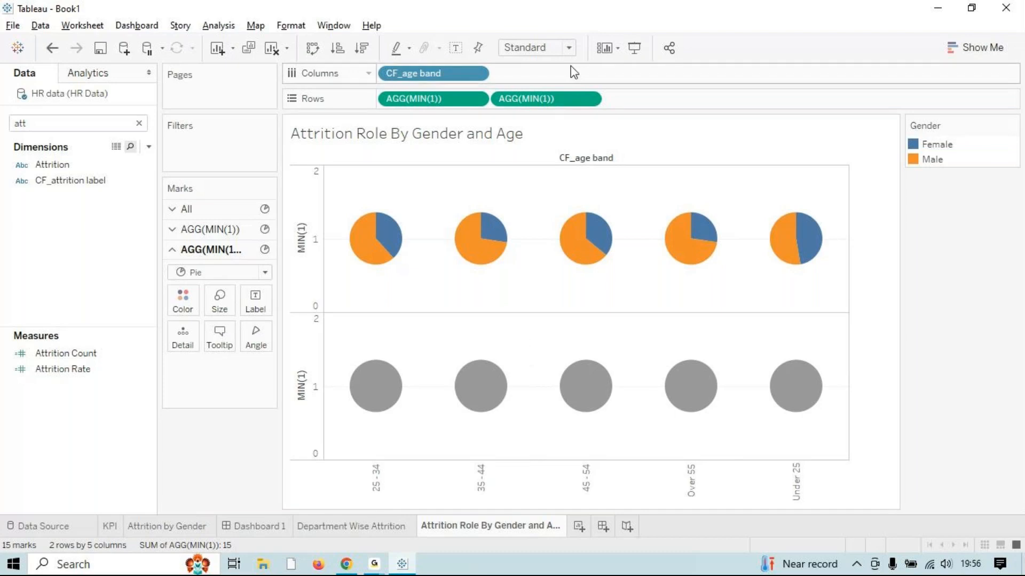
pyautogui.rightClick(527, 101)
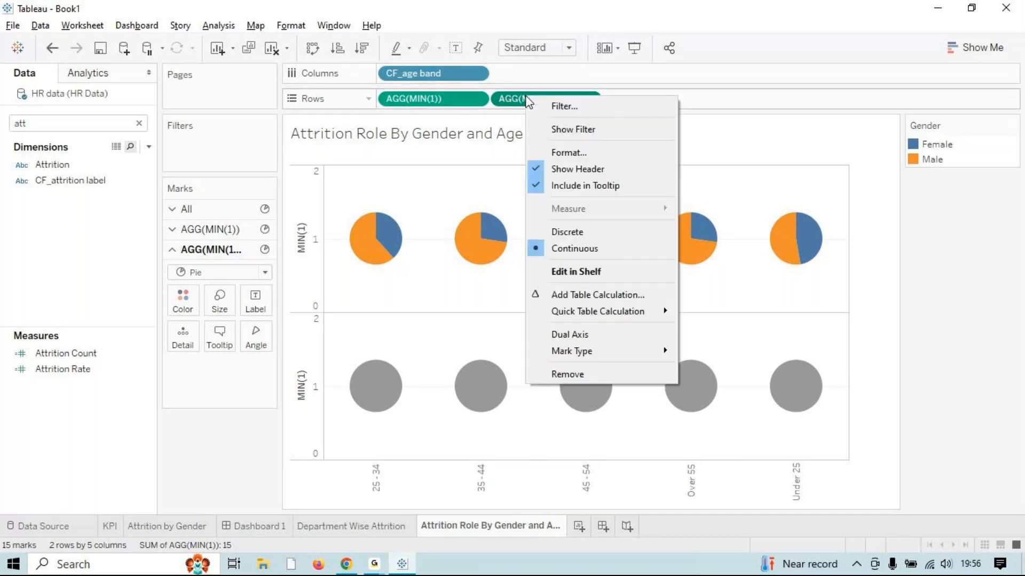
pyautogui.click(608, 336)
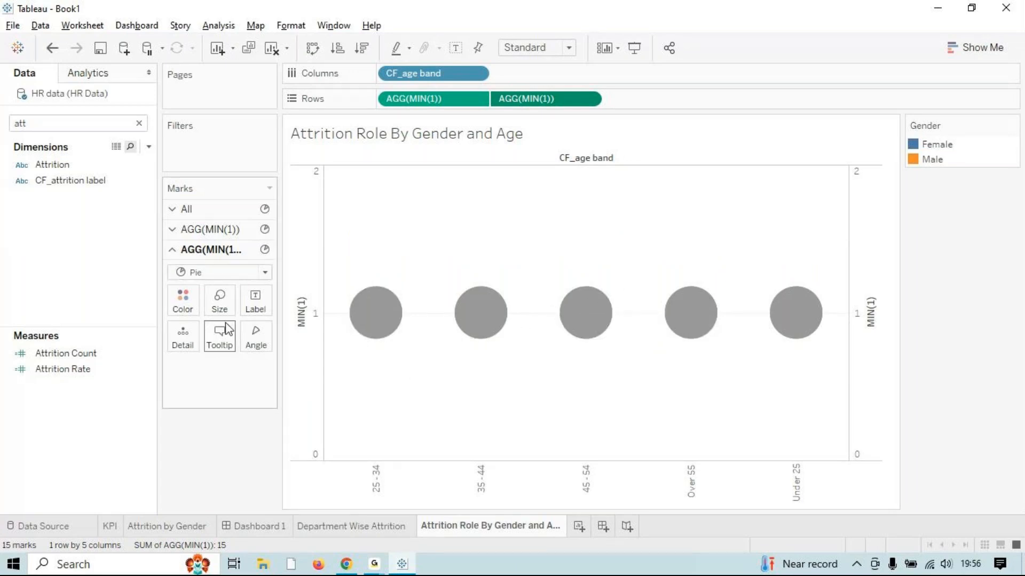
# Shrink the second MIN(1) pies so the colored gender pies show around them as donut rings.
pyautogui.click(219, 300)
pyautogui.moveTo(245, 337)
pyautogui.mouseDown()
pyautogui.moveTo(263, 341)
pyautogui.moveTo(227, 342)
pyautogui.moveTo(241, 347)
pyautogui.mouseUp()
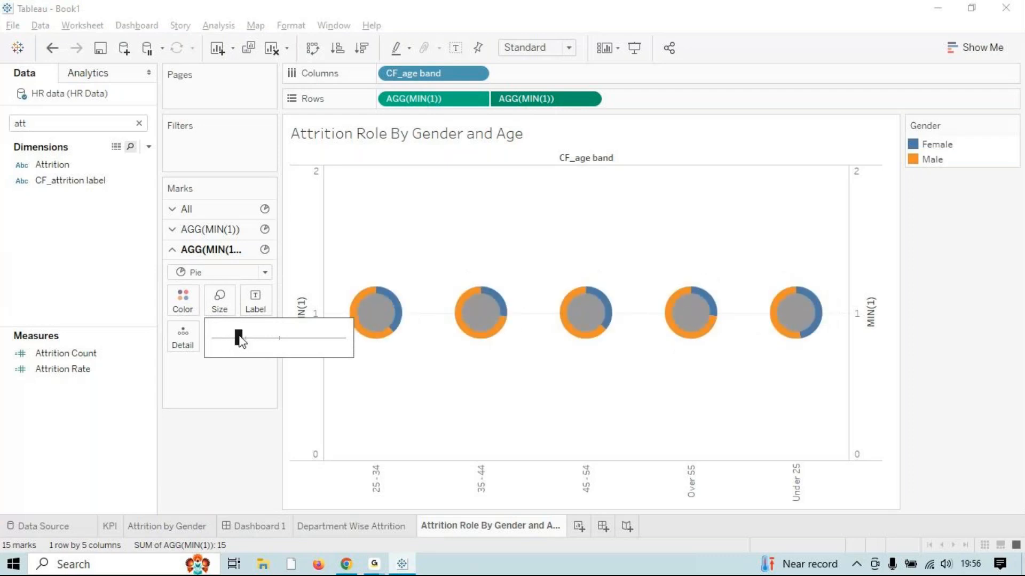
pyautogui.click(221, 302)
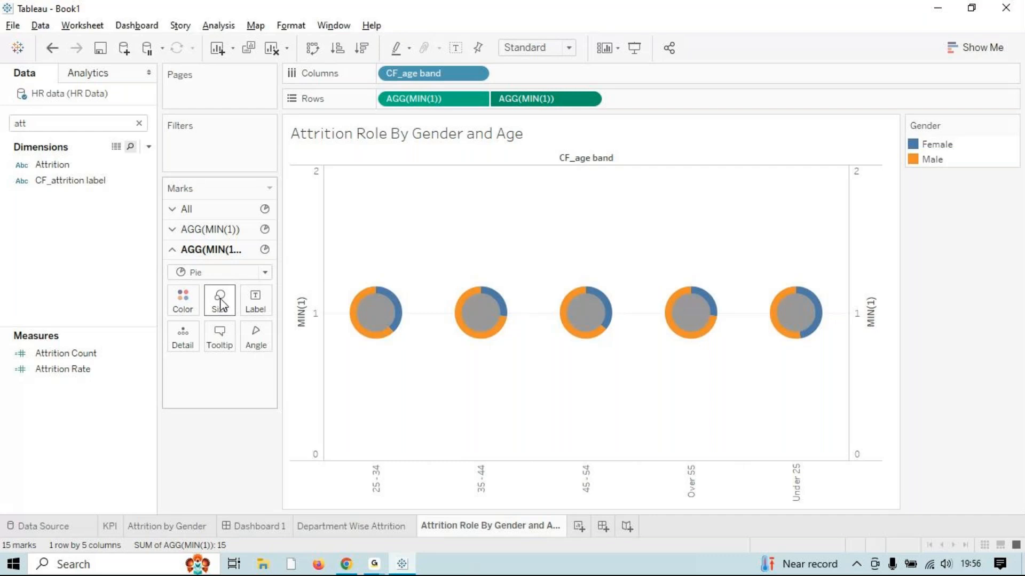
pyautogui.click(220, 301)
pyautogui.moveTo(243, 344)
pyautogui.mouseDown()
pyautogui.moveTo(251, 344)
pyautogui.moveTo(243, 339)
pyautogui.mouseUp()
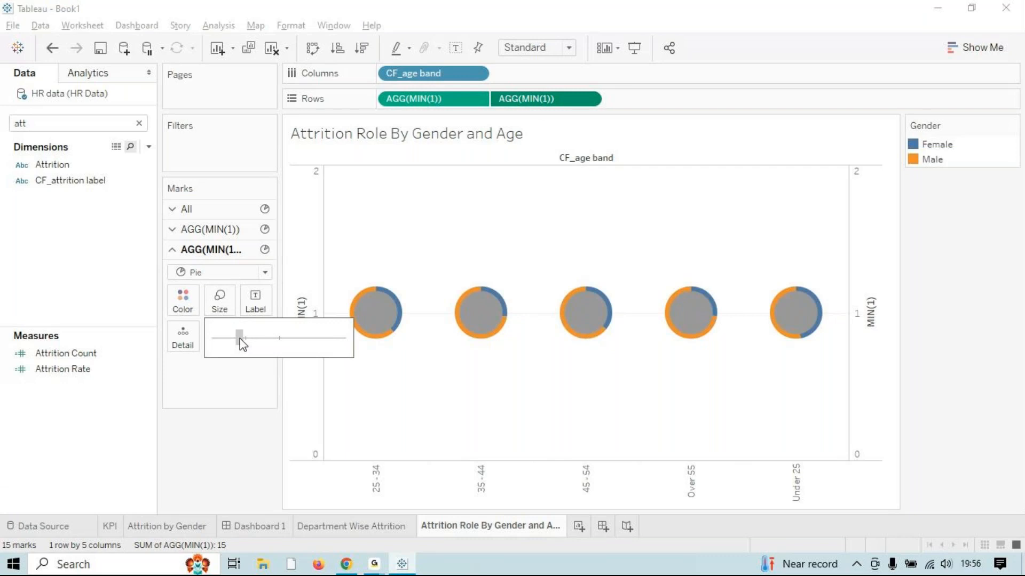
pyautogui.moveTo(240, 340); pyautogui.dragTo(236, 339)
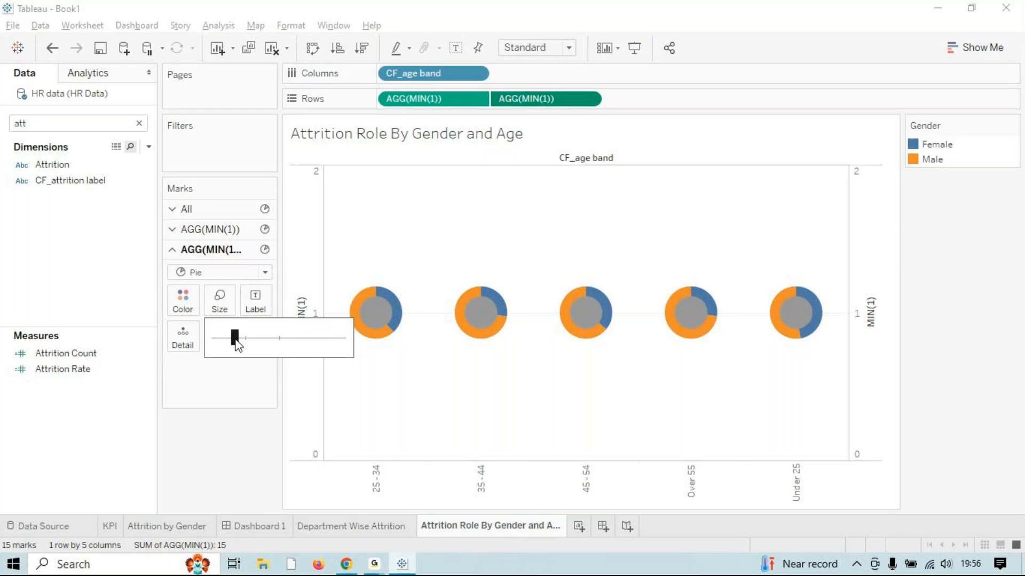
pyautogui.click(236, 427)
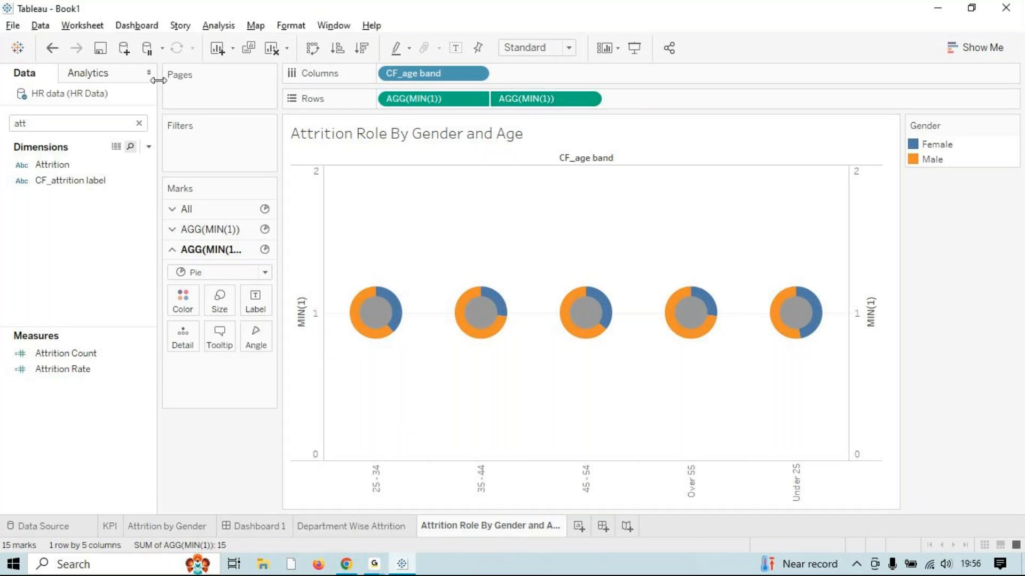
# Clear the field search and label the first MIN(1) pies with Attrition Count.
pyautogui.click(140, 128)
pyautogui.click(139, 125)
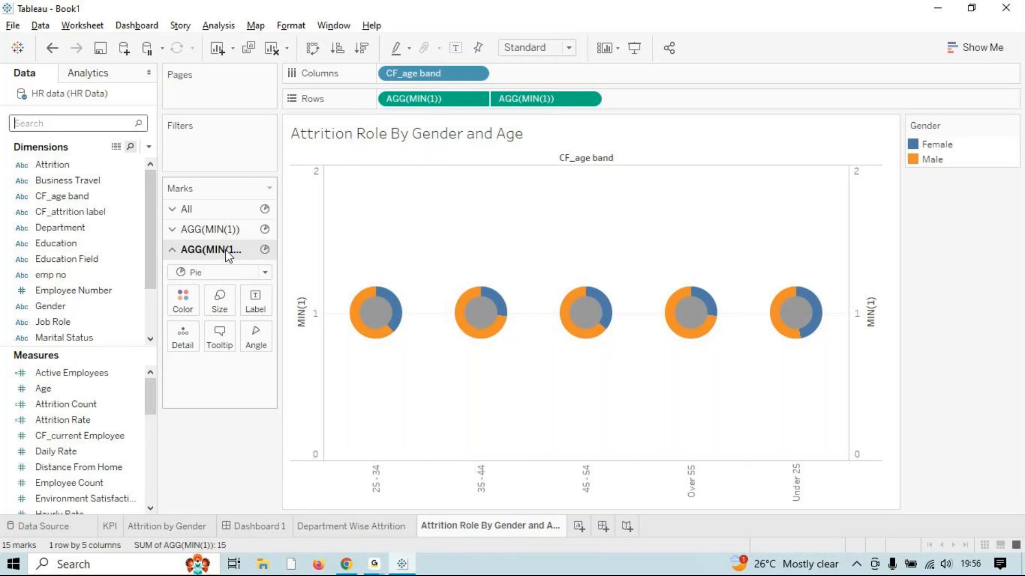
pyautogui.click(195, 232)
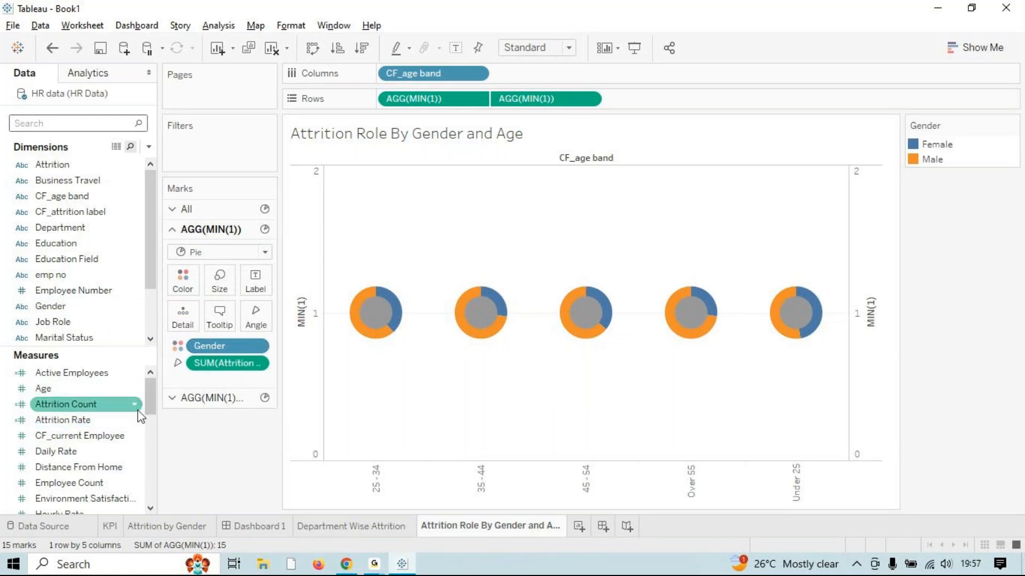
pyautogui.moveTo(80, 420); pyautogui.dragTo(254, 286)
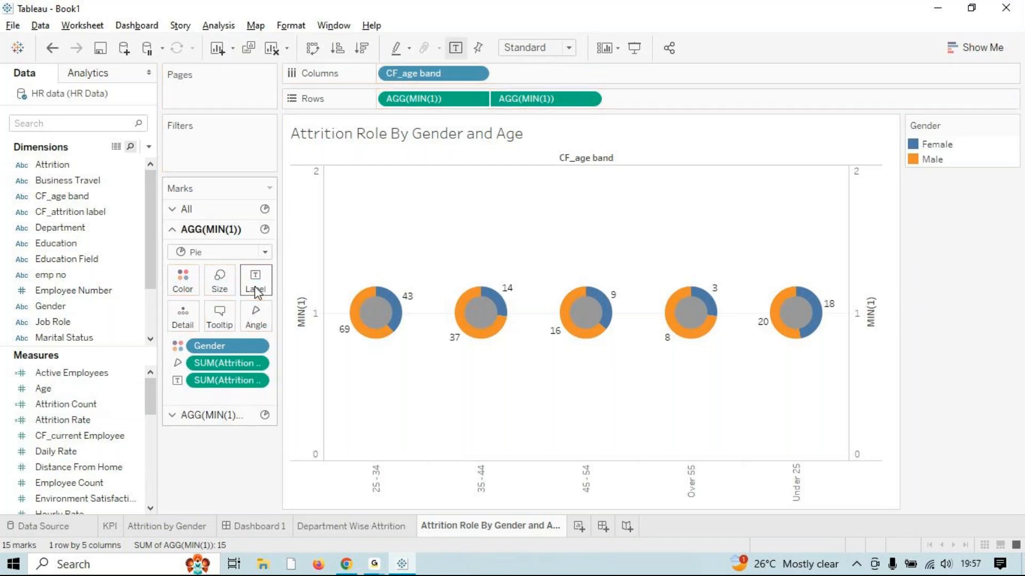
# Apply the Percent Difference quick table calculation to the Attrition Count label and add plain Attrition Count as a second label.
pyautogui.rightClick(233, 388)
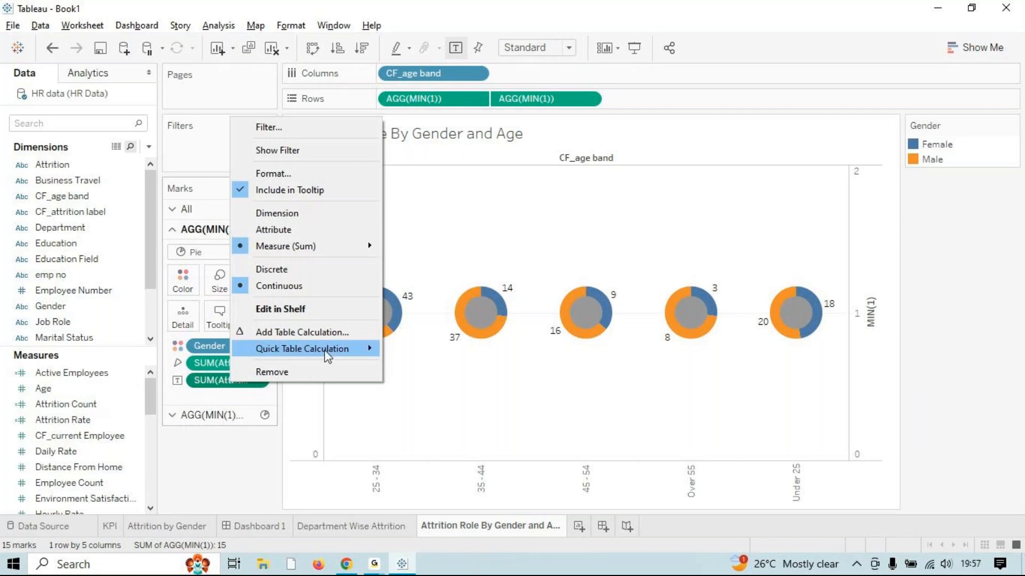
pyautogui.moveTo(326, 350)
pyautogui.click(472, 385)
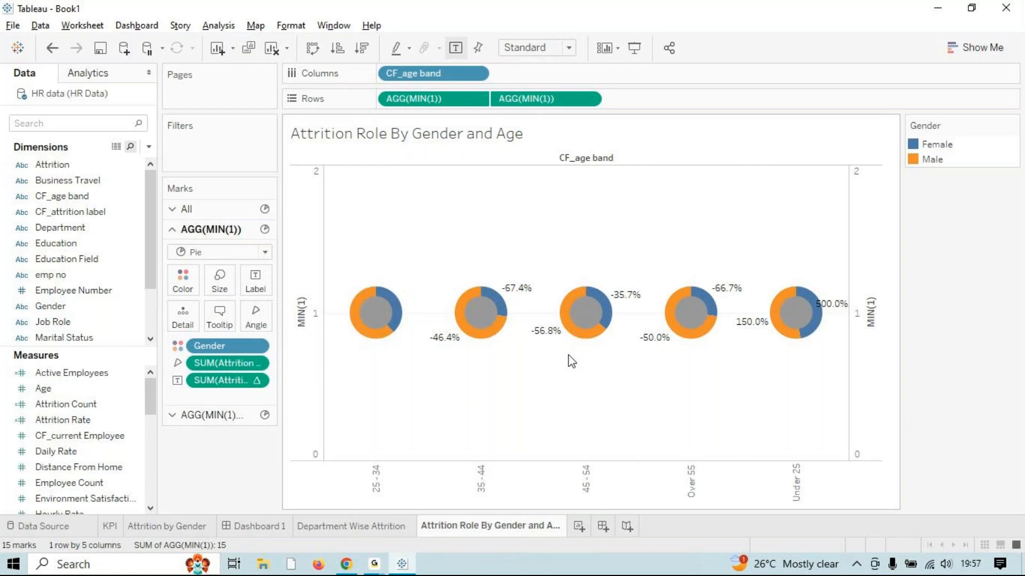
pyautogui.click(117, 407)
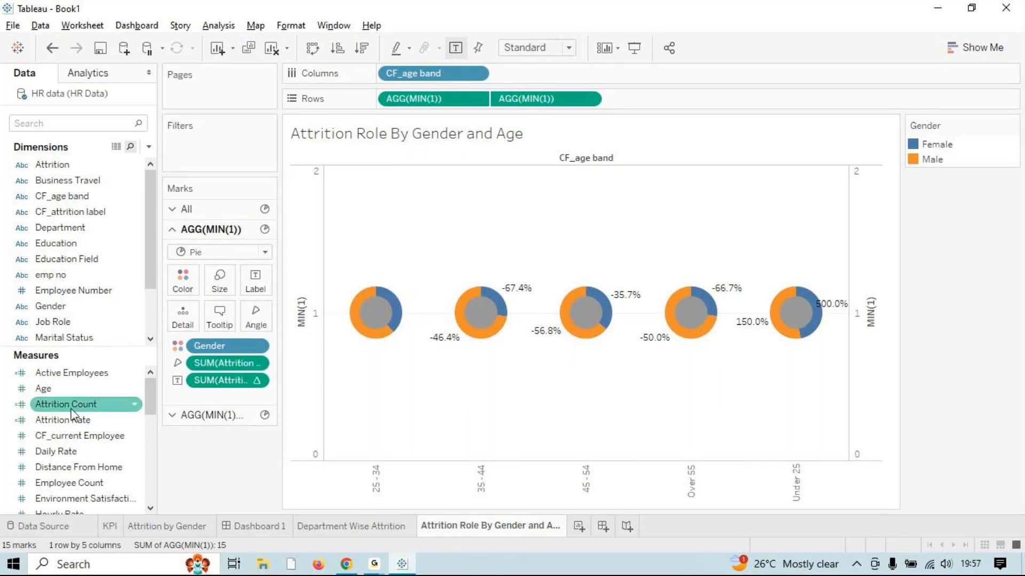
pyautogui.moveTo(71, 410); pyautogui.dragTo(255, 286)
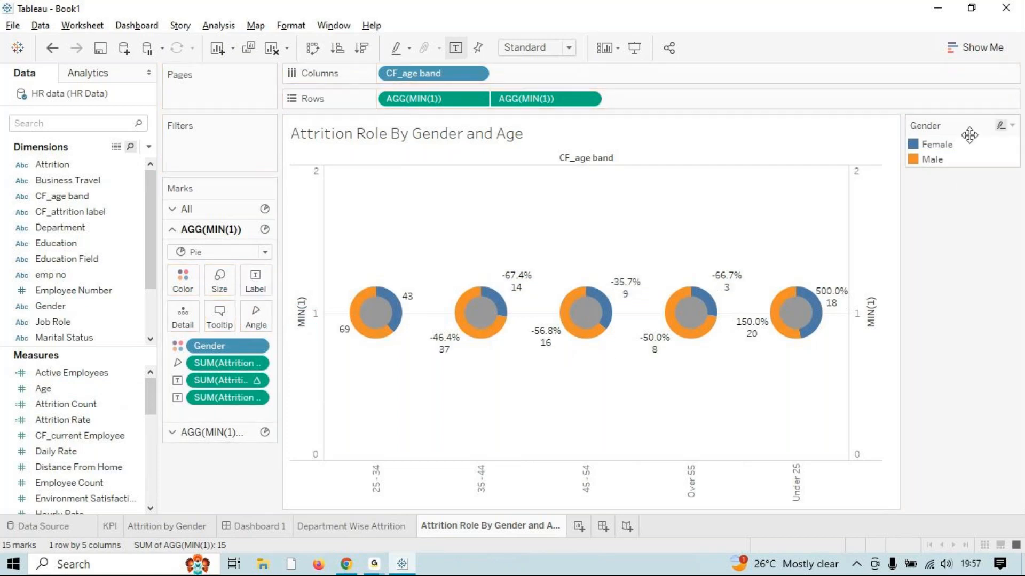
pyautogui.click(980, 49)
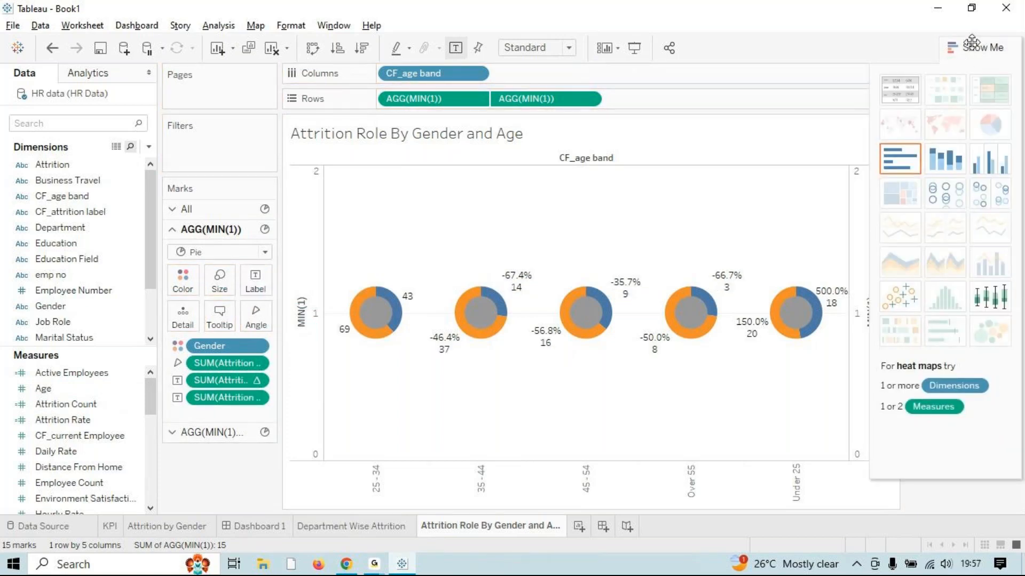
pyautogui.click(972, 43)
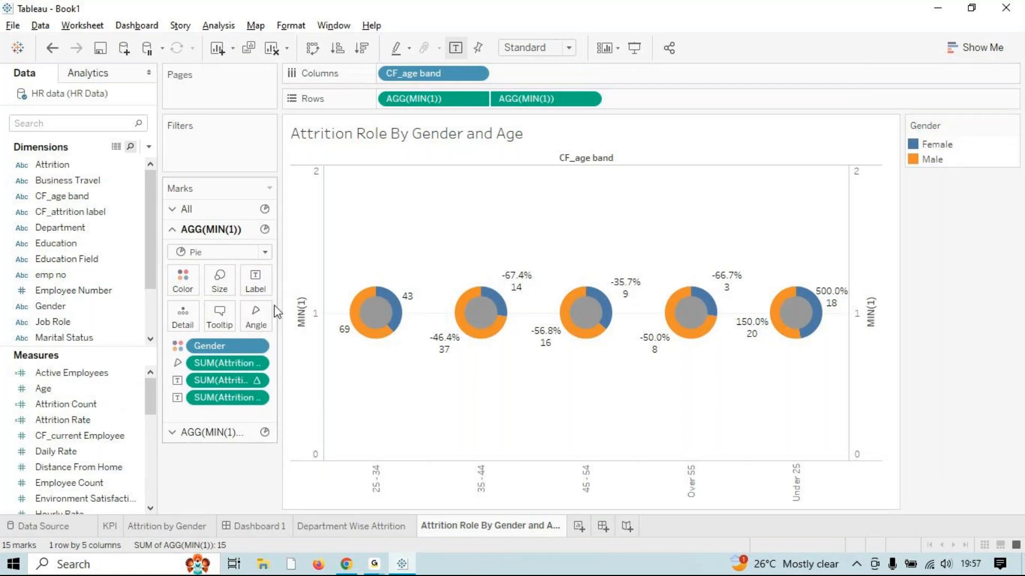
pyautogui.moveTo(693, 294)
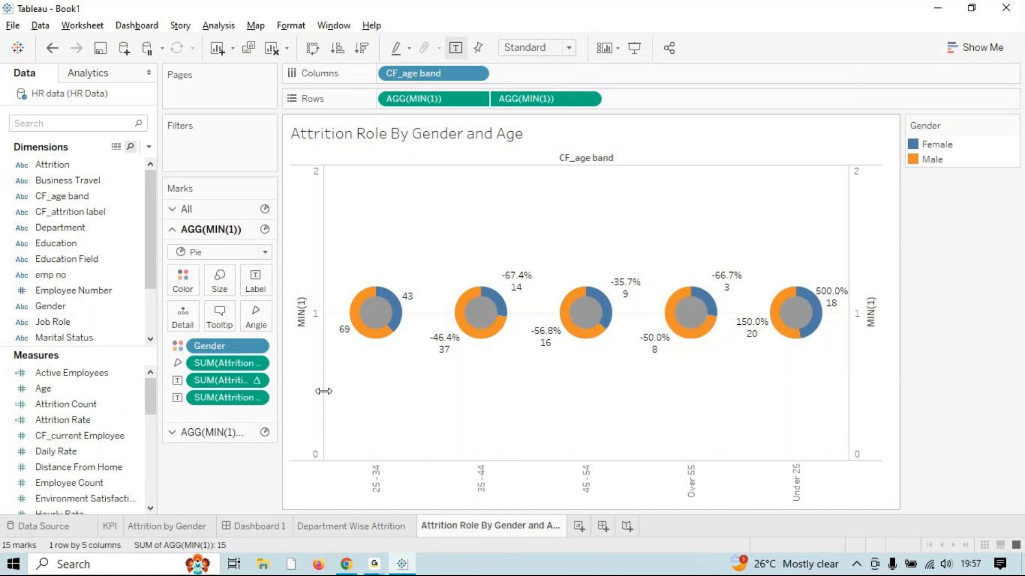
pyautogui.moveTo(344, 263); pyautogui.dragTo(879, 390)
pyautogui.click(686, 412)
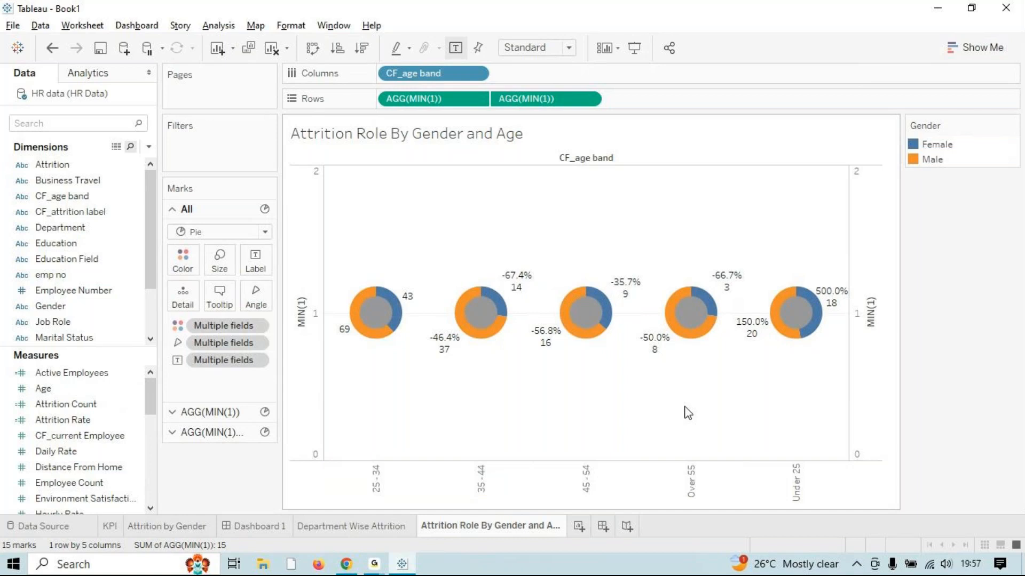
pyautogui.moveTo(447, 347)
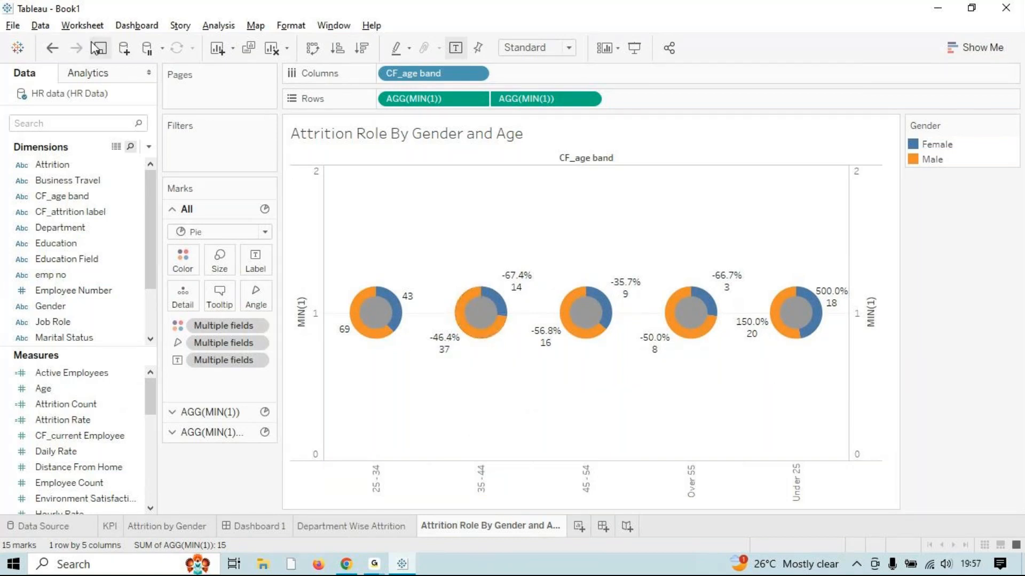
# Save the workbook as HR ANALYTICS DASHBOARD, a Tableau Workbook (*.twb), in the HR analytics dashboard folder on the Desktop.
pyautogui.click(97, 48)
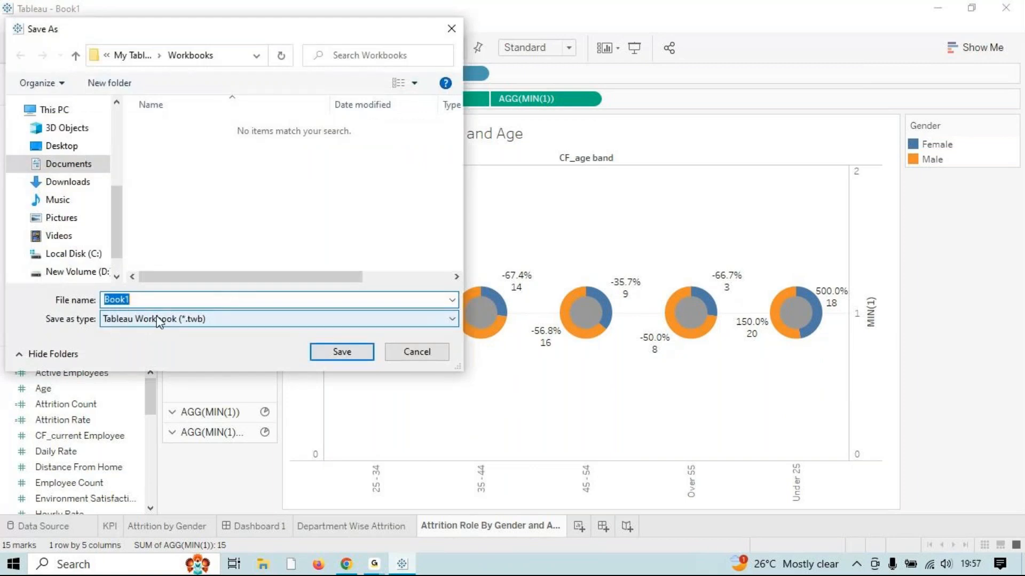
pyautogui.write('HR ANALYTICS DASHBOARD')
pyautogui.click(60, 145)
pyautogui.click(188, 205)
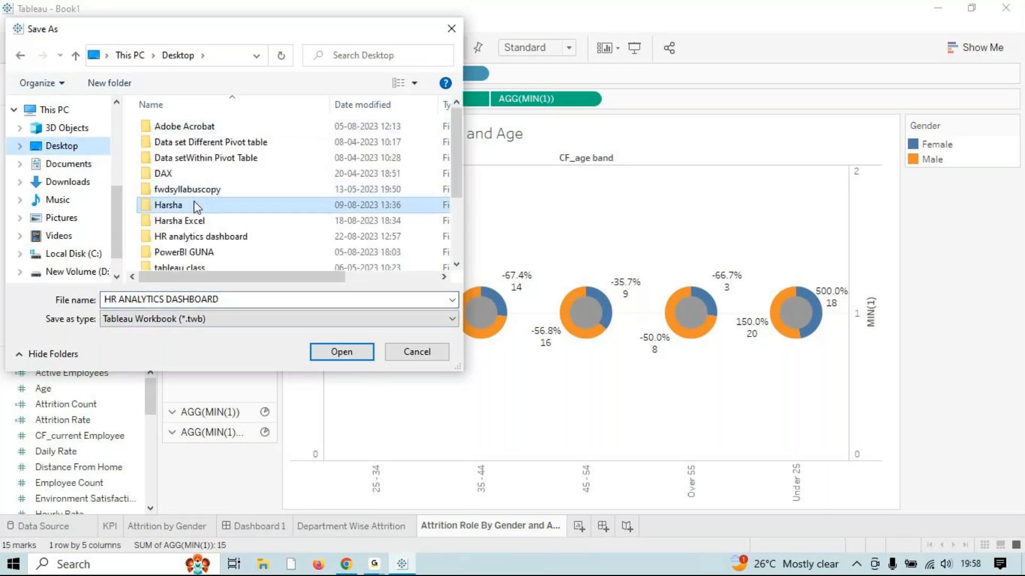
pyautogui.click(180, 237)
pyautogui.doubleClick(180, 238)
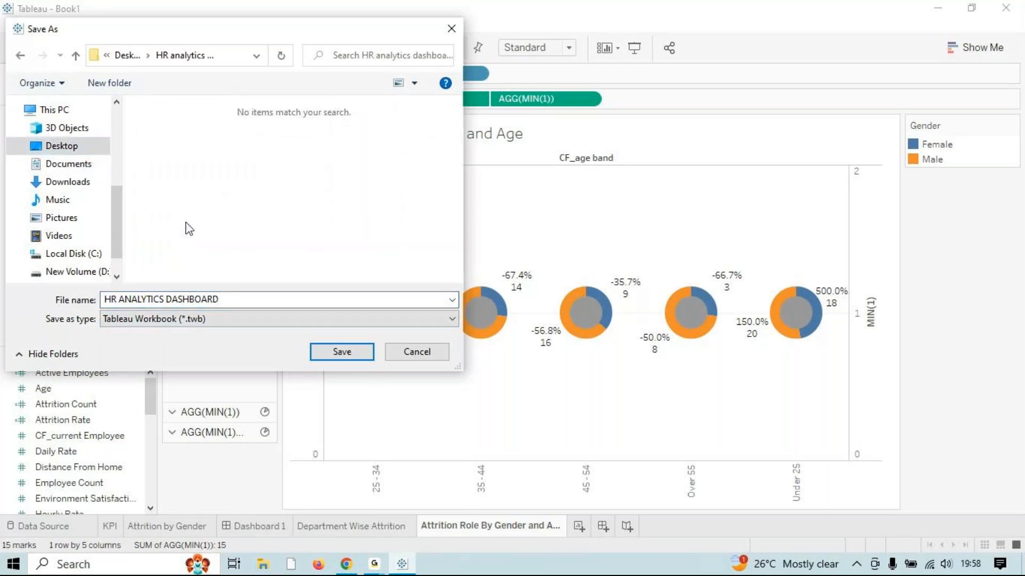
pyautogui.click(332, 358)
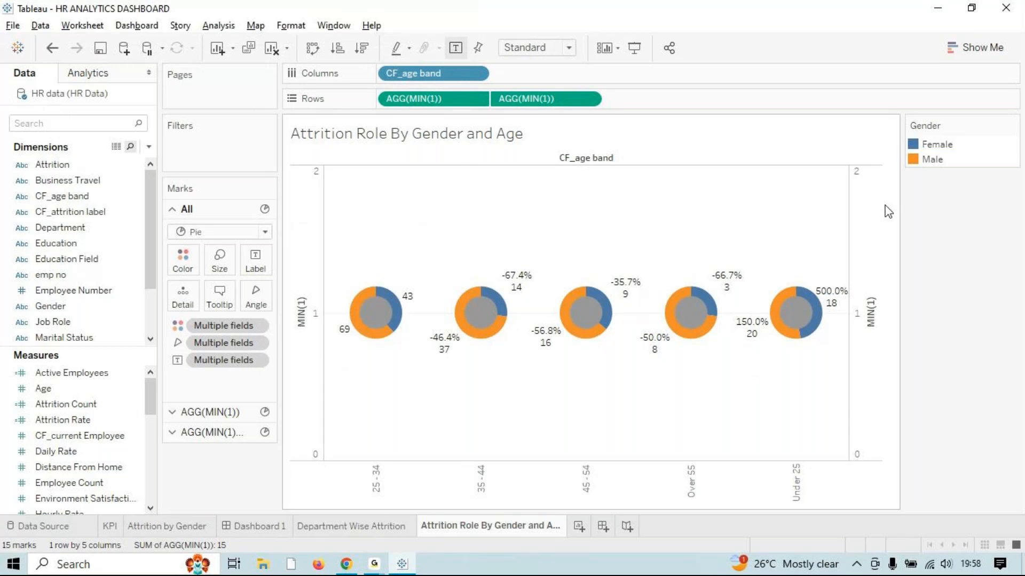
# Return to Dashboard 1, save the workbook again, and close Tableau.
pyautogui.click(342, 527)
pyautogui.click(251, 527)
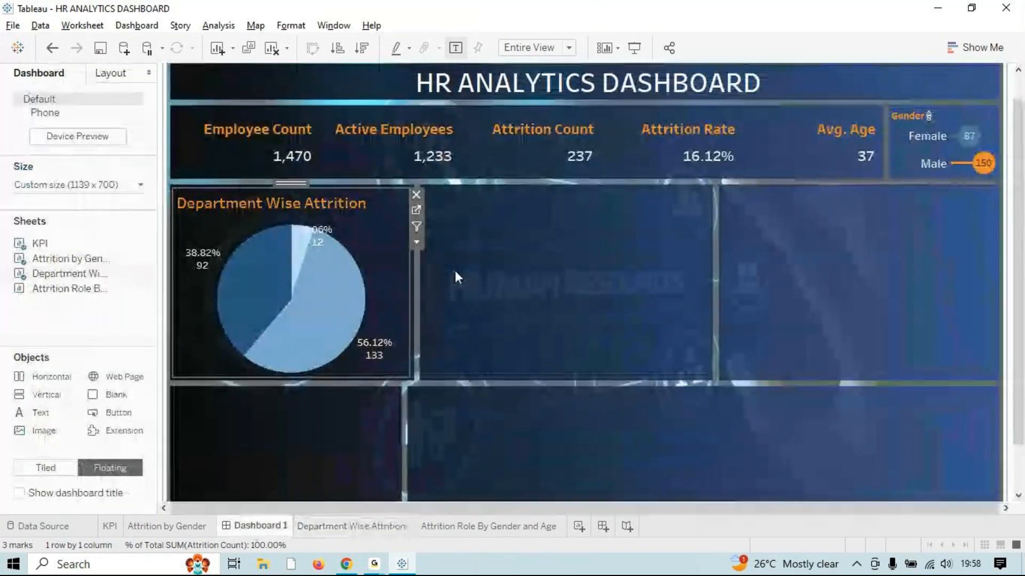
pyautogui.click(100, 47)
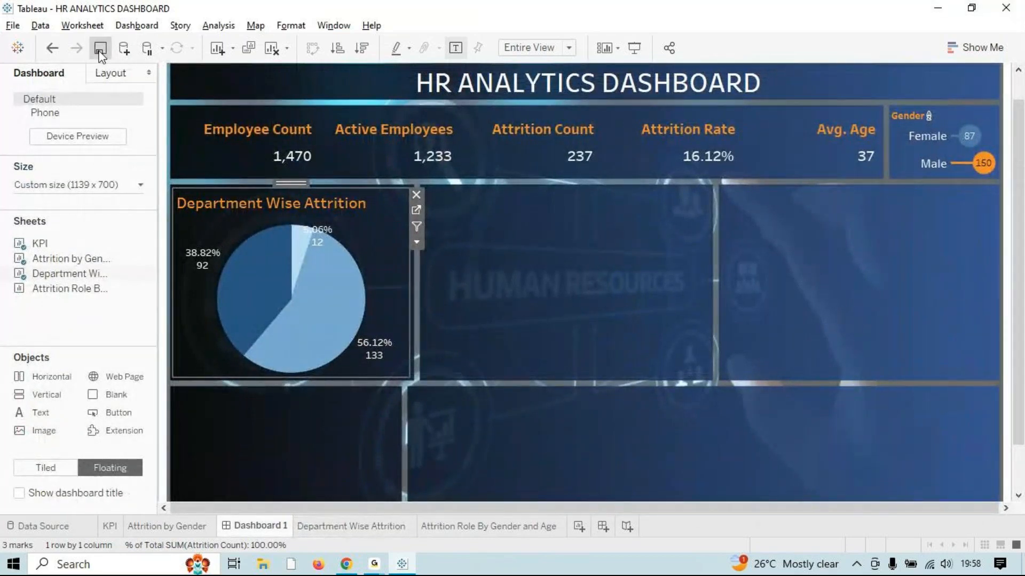
pyautogui.click(1005, 9)
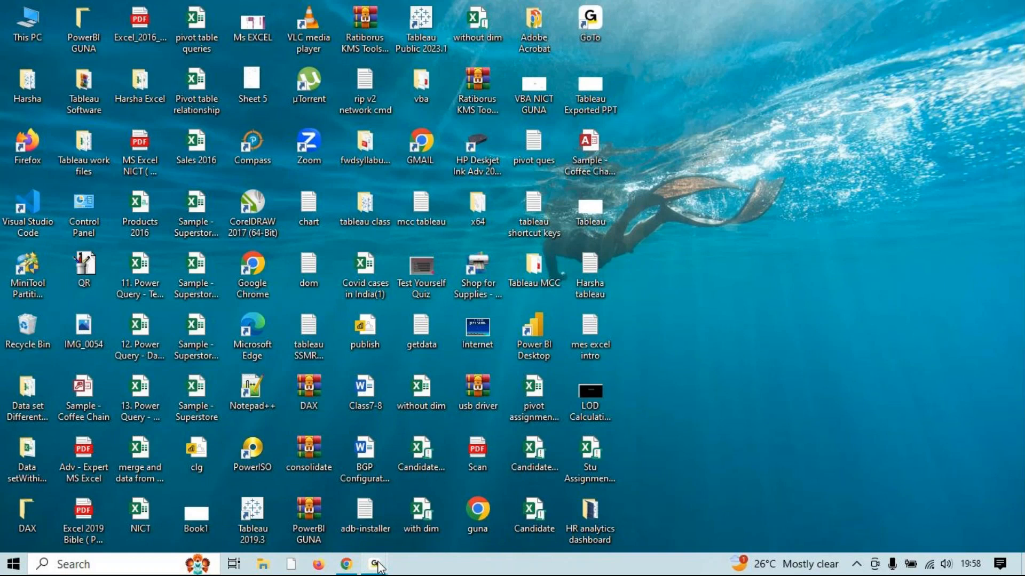
pyautogui.moveTo(374, 564)
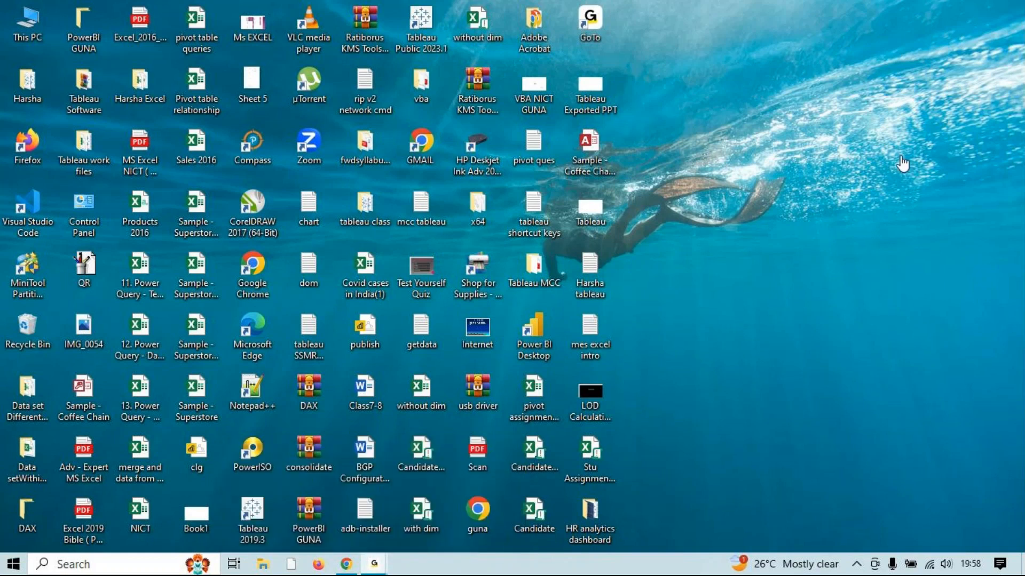